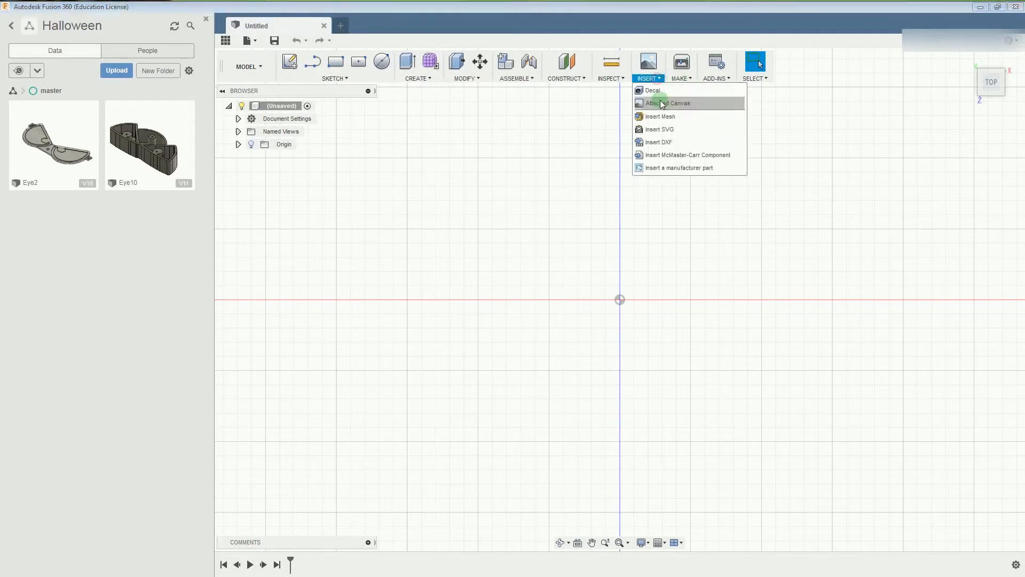
Insert the SVG file Eye4.svg as a sketch on the horizontal origin plane.
click(665, 129)
click(666, 130)
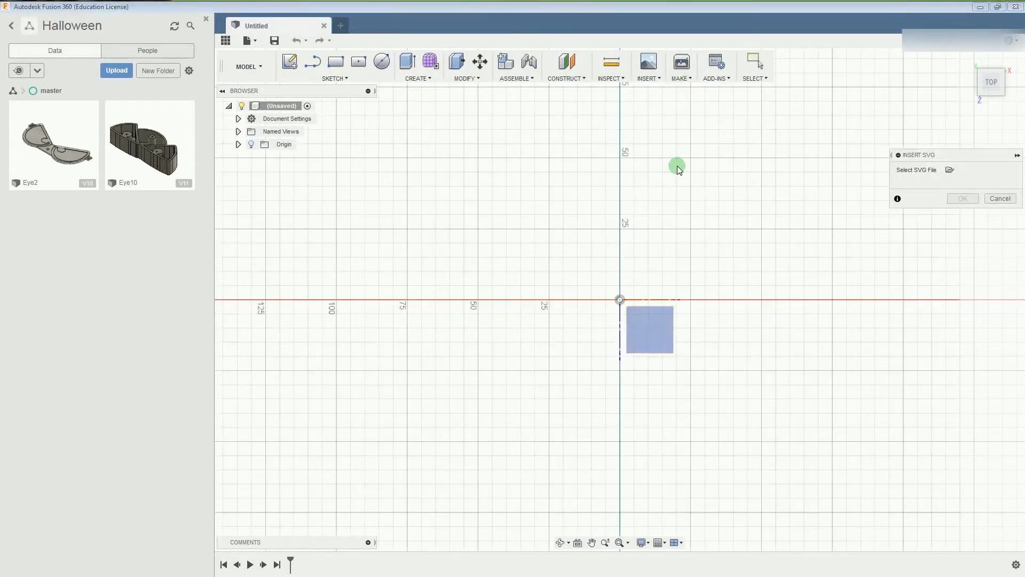
click(951, 170)
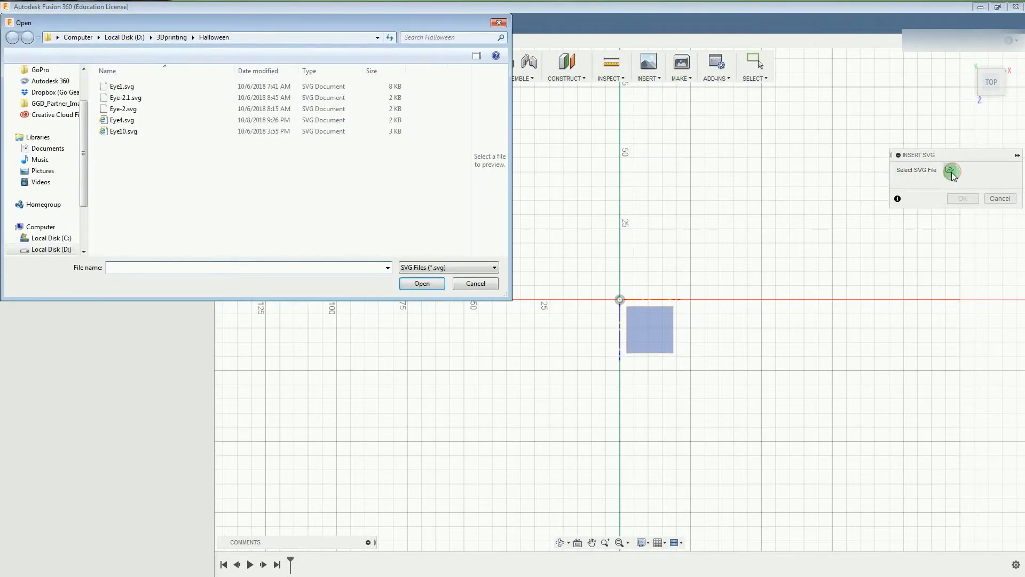
click(160, 123)
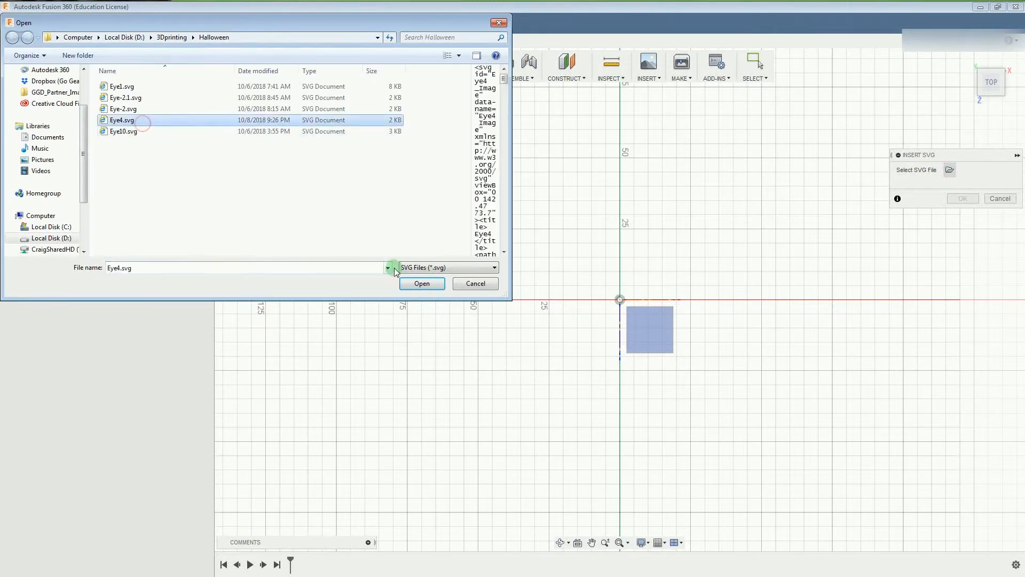
click(421, 283)
click(621, 327)
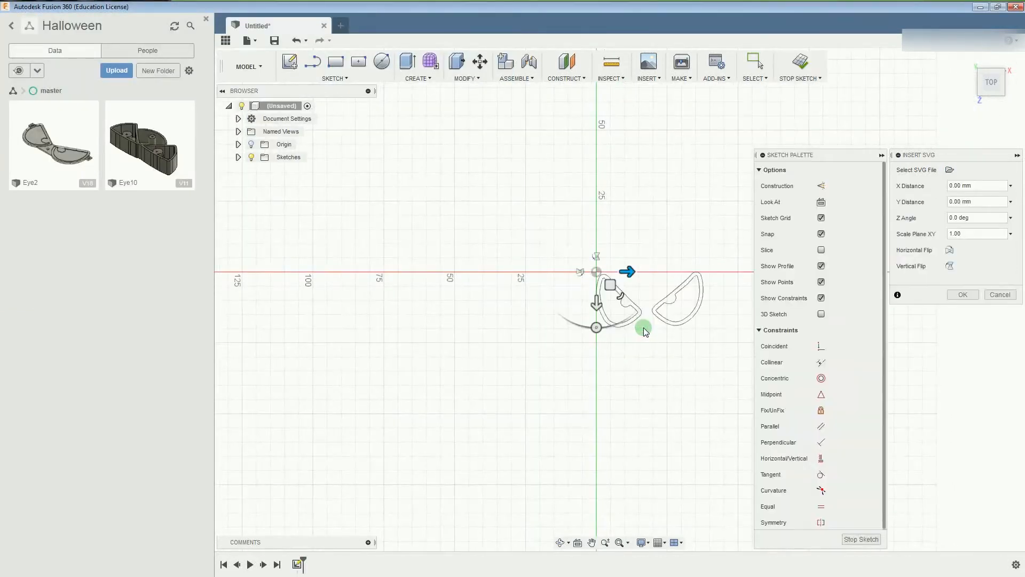
Scale the inserted SVG by 5 and move it so the two eye outlines sit on either side of the origin.
drag(612, 285, 478, 193)
click(965, 236)
double_click(964, 235)
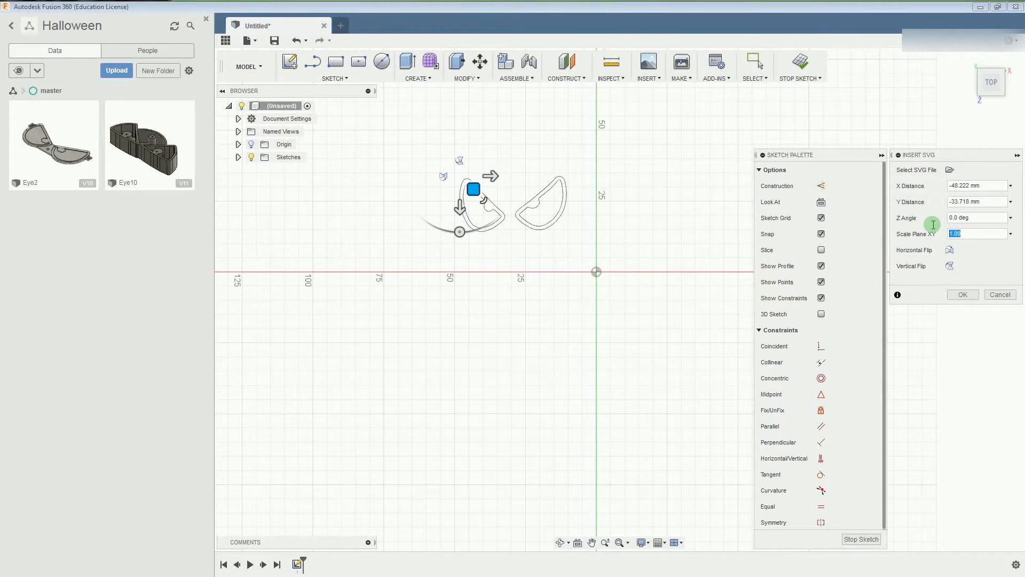
text(5)
scroll(692, 271, down, 3)
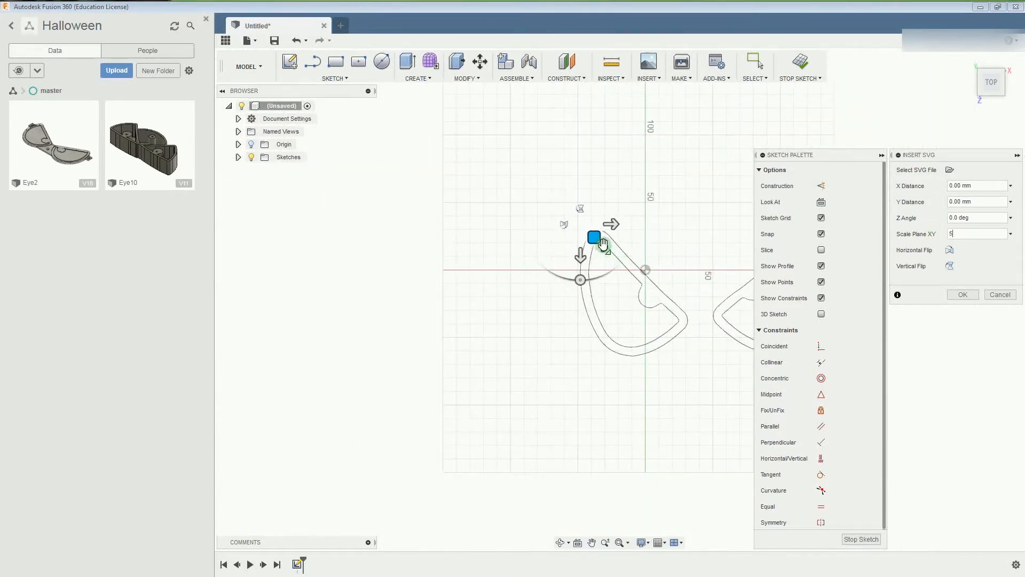
drag(595, 239, 542, 202)
scroll(618, 256, down, 2)
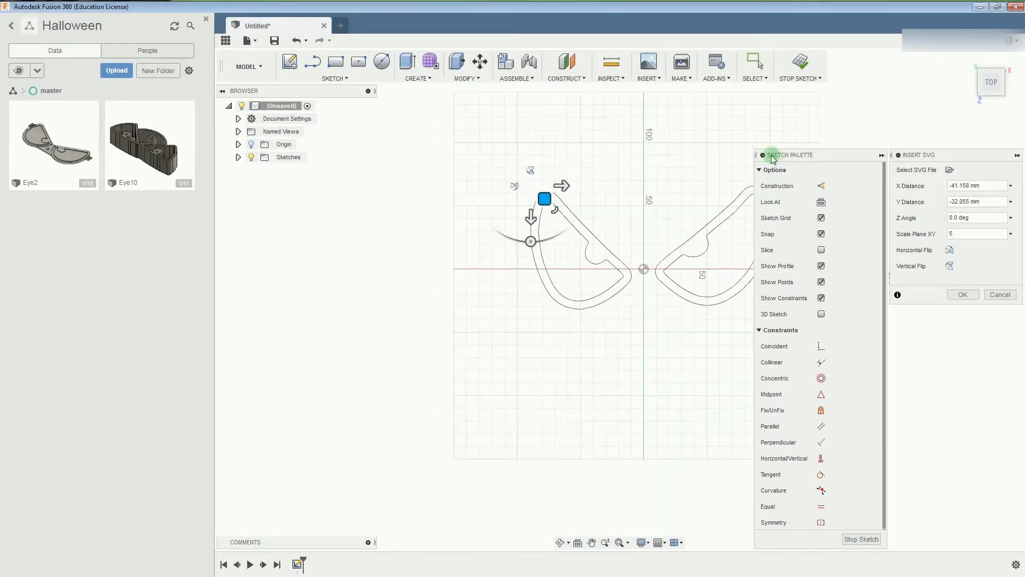
click(882, 155)
scroll(733, 303, down, 1)
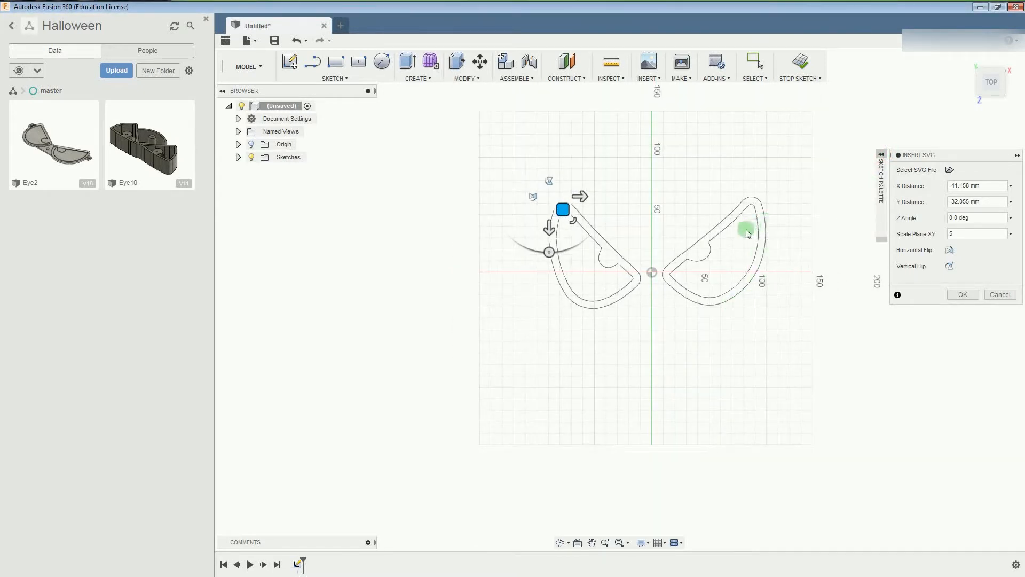
Enlarge the SVG by a scale of 1.5 and shift it about -45.5 mm in X and -36.7 mm in Y around the origin.
click(963, 233)
double_click(963, 231)
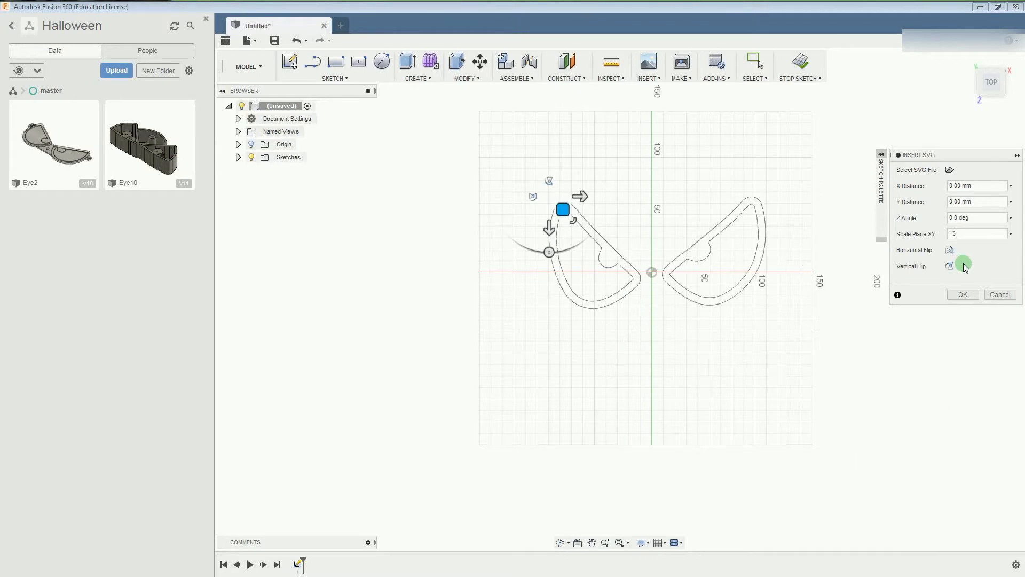
text(.5)
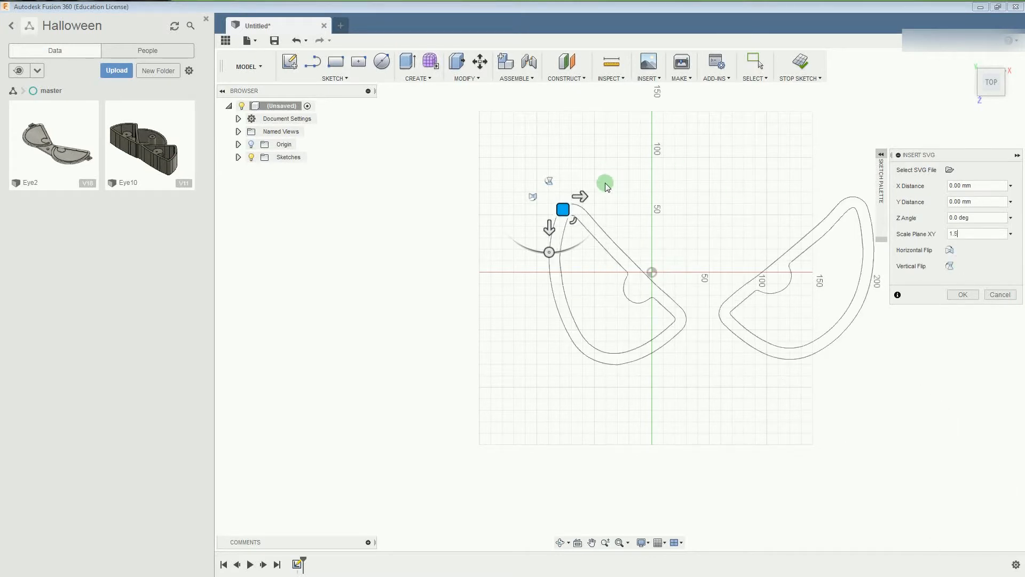
drag(563, 212, 509, 172)
Shrink the SVG three times by a scale of 0.9, recentring the eye outlines around the origin after each reduction.
click(979, 233)
drag(979, 232, 923, 224)
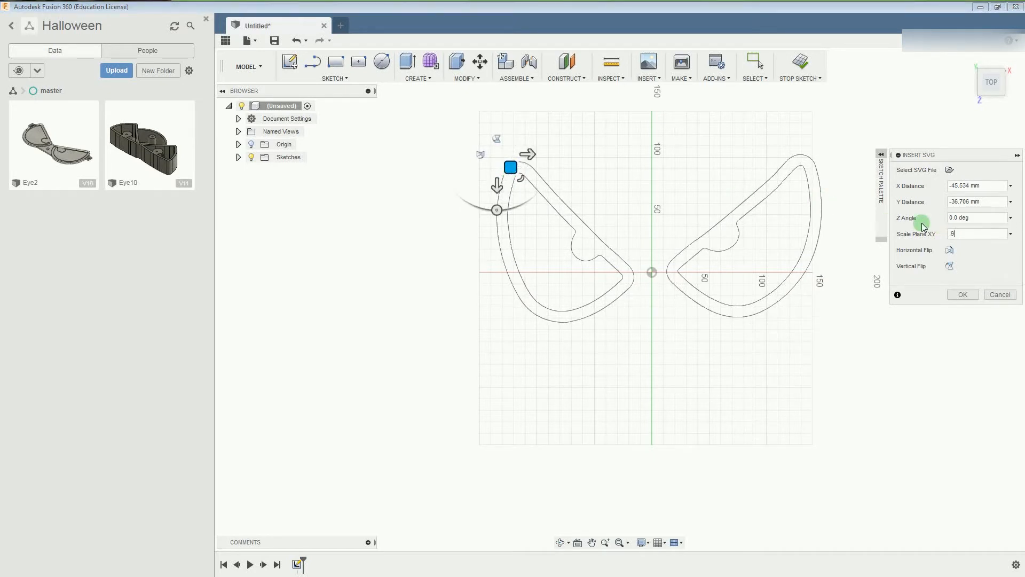
drag(508, 166, 530, 188)
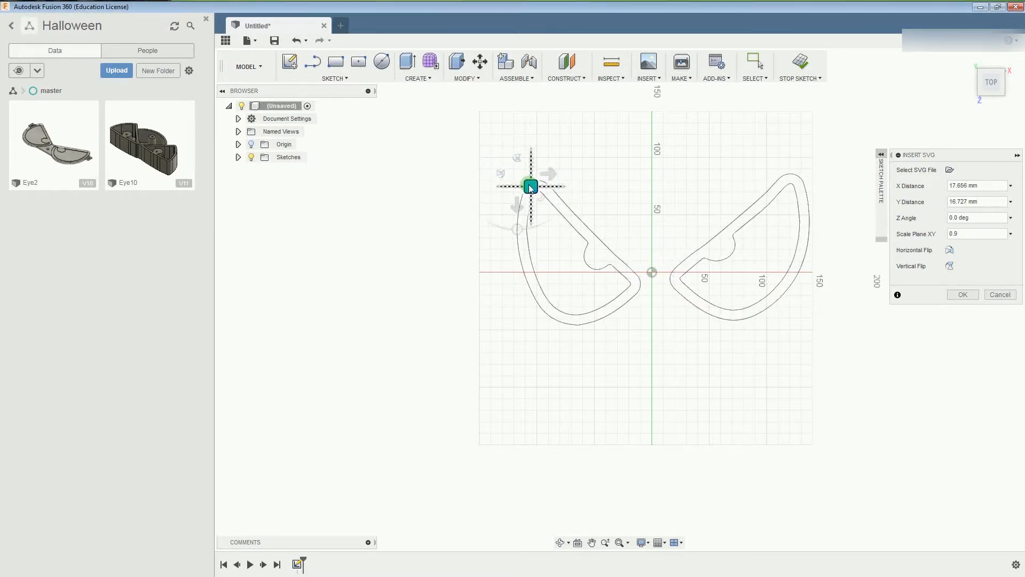
drag(974, 232, 945, 233)
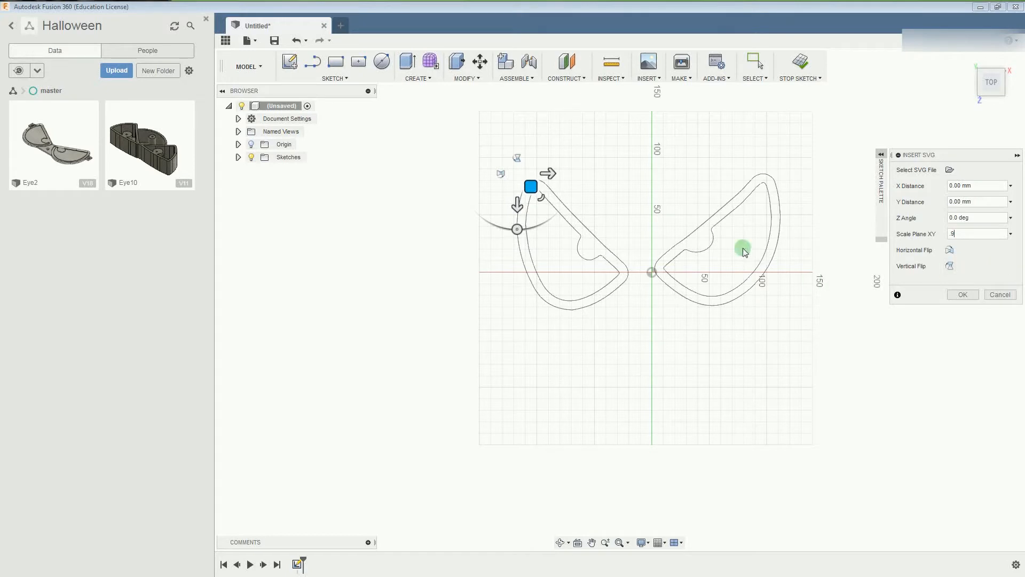
mouse_move(531, 183)
mouse_down()
mouse_move(549, 219)
mouse_move(542, 189)
mouse_up()
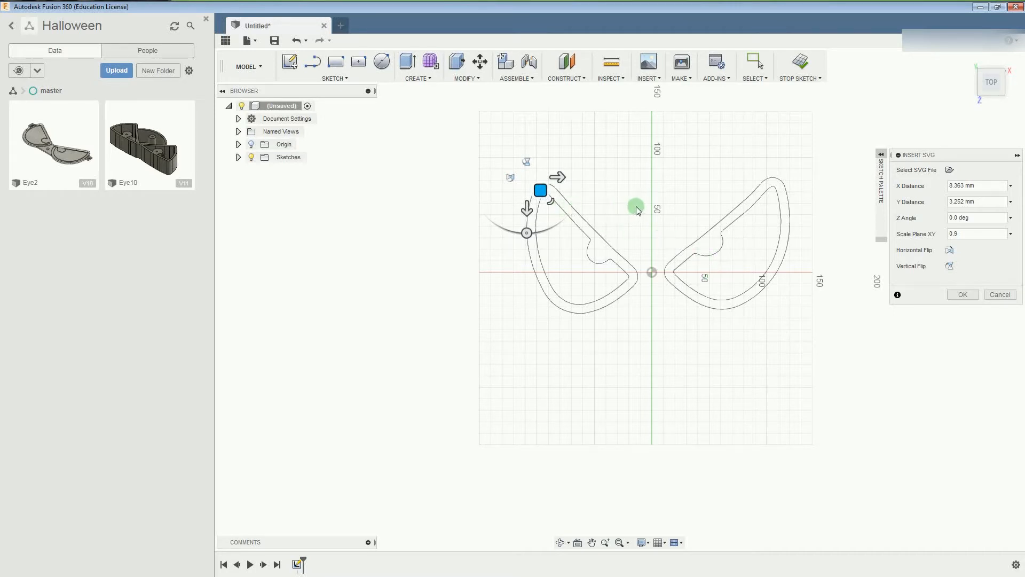
click(945, 229)
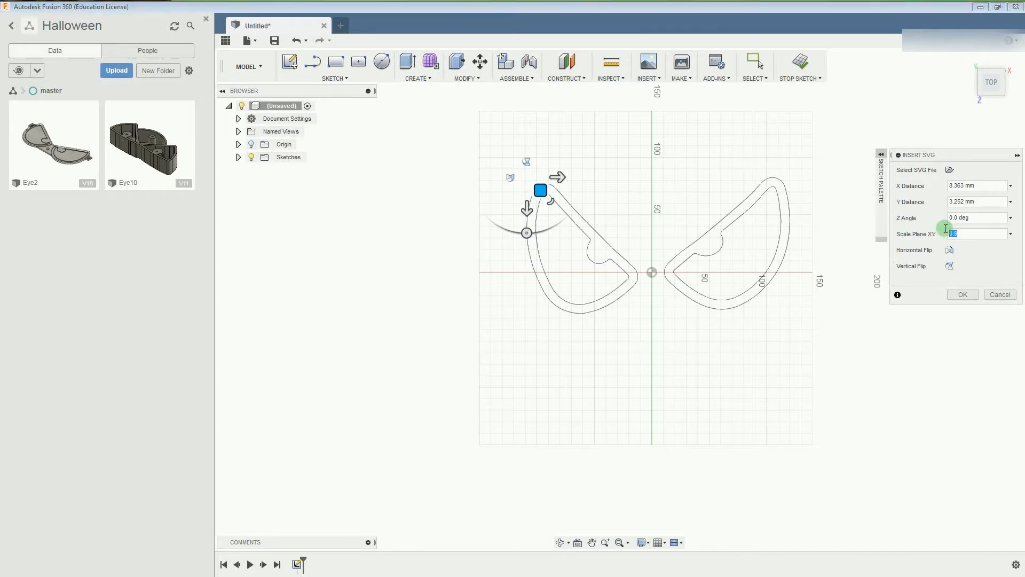
mouse_move(541, 190)
mouse_down()
mouse_move(556, 211)
mouse_move(556, 202)
mouse_up()
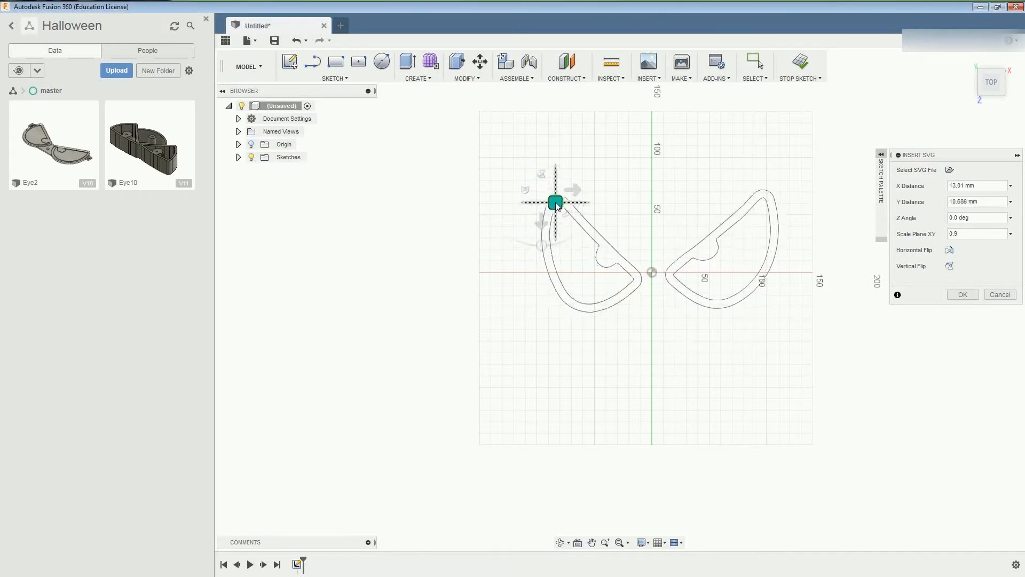
Scale the SVG by 1.1, shift it about -10.2 mm in X and -7.4 mm in Y, and accept the insertion.
click(971, 235)
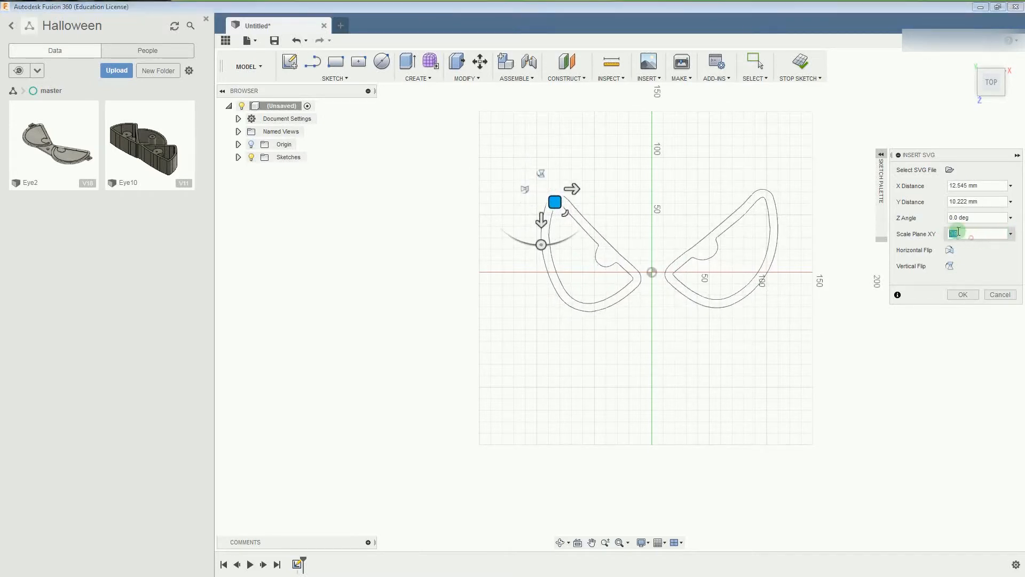
text(1.1)
click(932, 225)
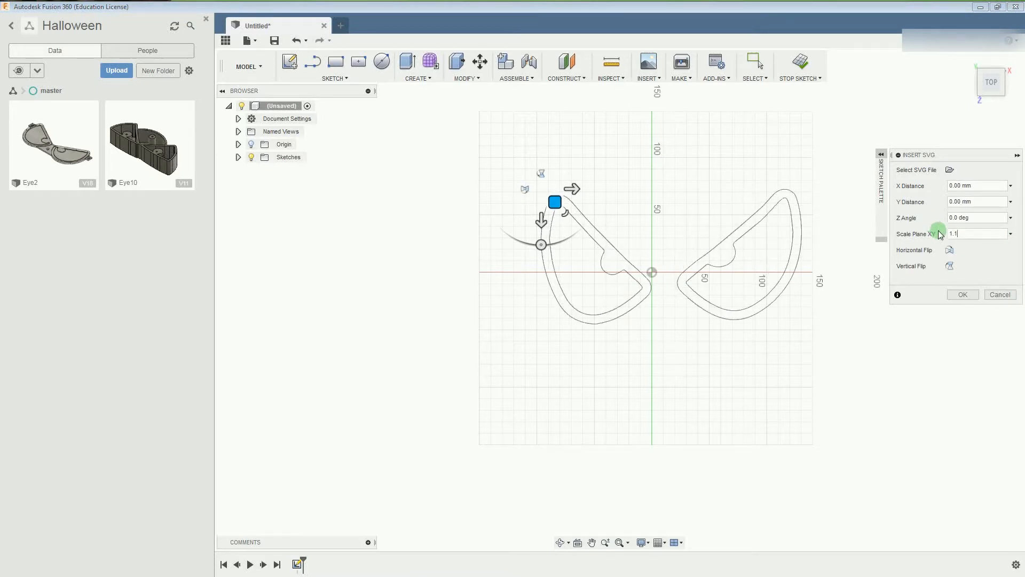
mouse_move(554, 202)
mouse_down()
mouse_move(537, 196)
mouse_move(537, 210)
mouse_move(542, 194)
mouse_up()
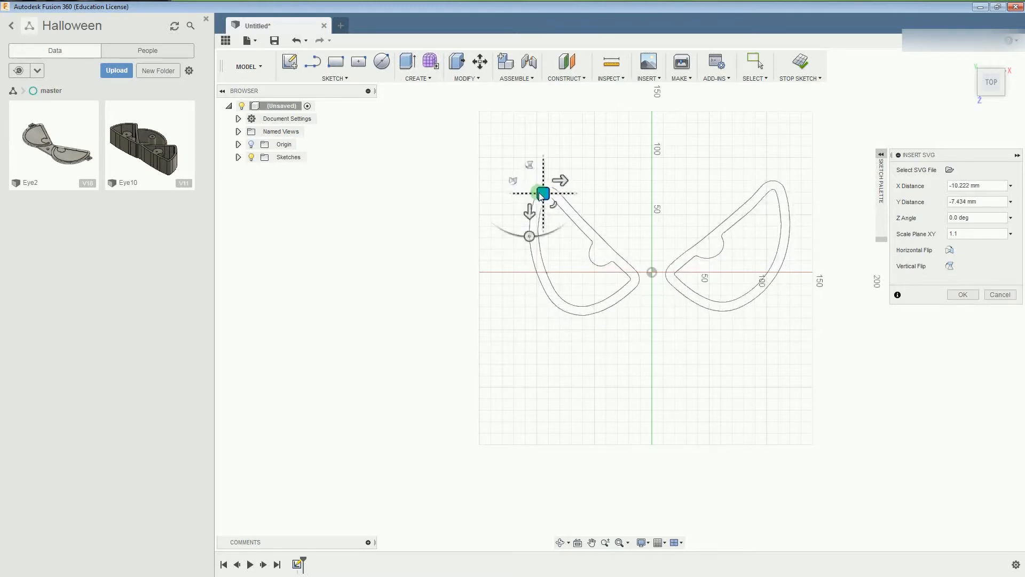
click(962, 295)
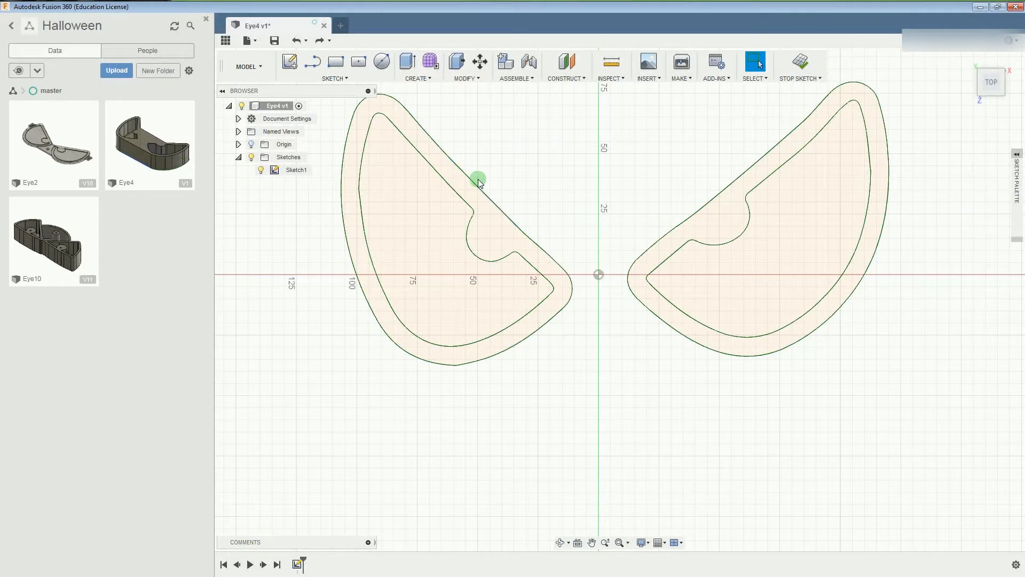
Draw a center rectangle from the origin to the lower edge of the right eye outline and finish the sketch.
click(359, 62)
click(599, 274)
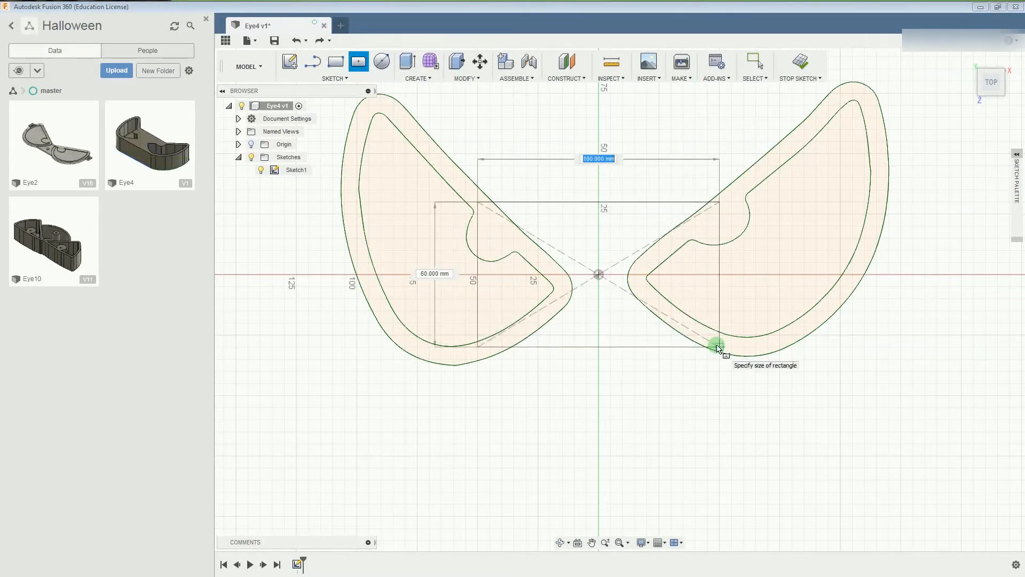
click(746, 356)
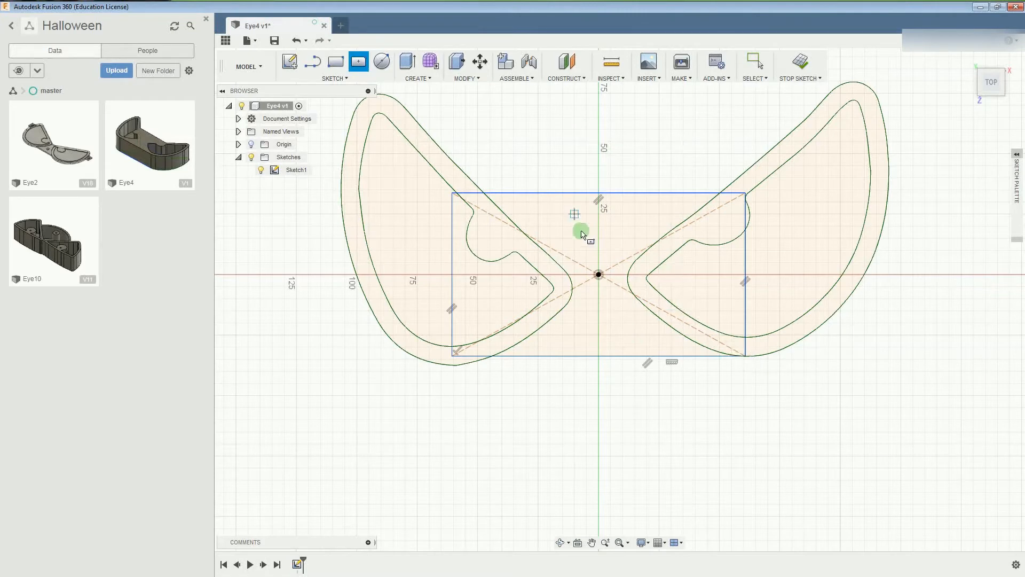
mouse_move(971, 61)
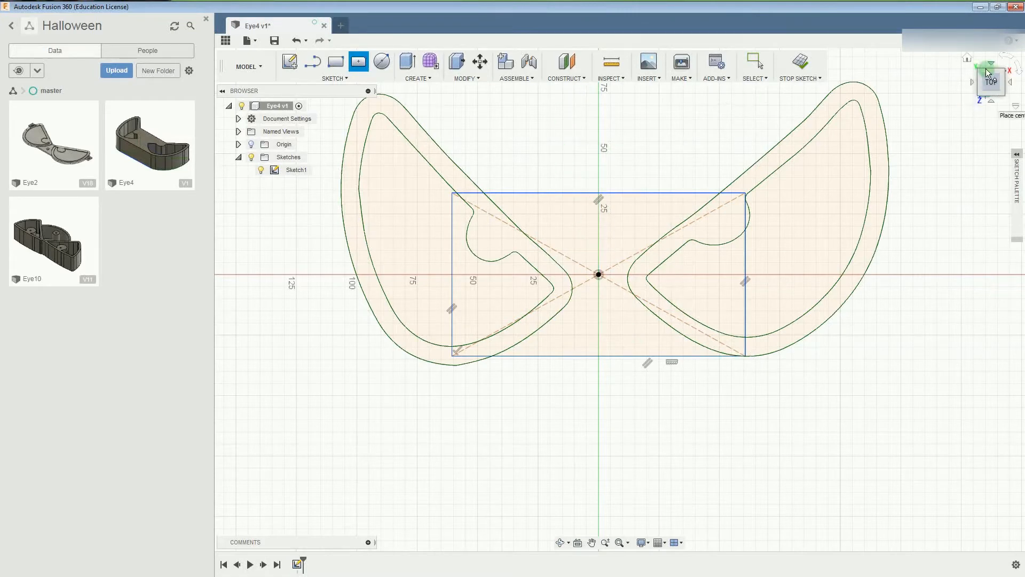
click(969, 59)
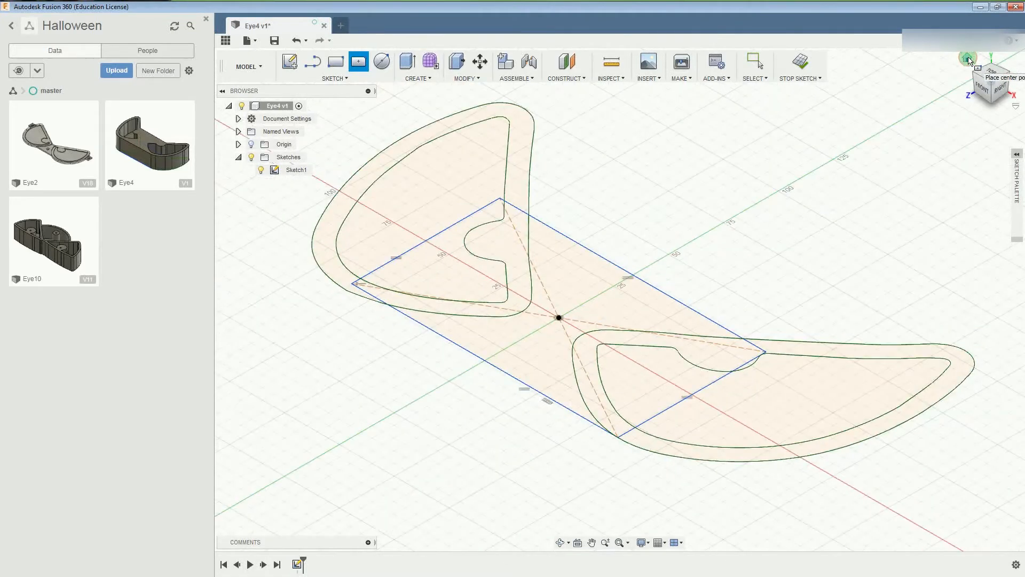
click(802, 62)
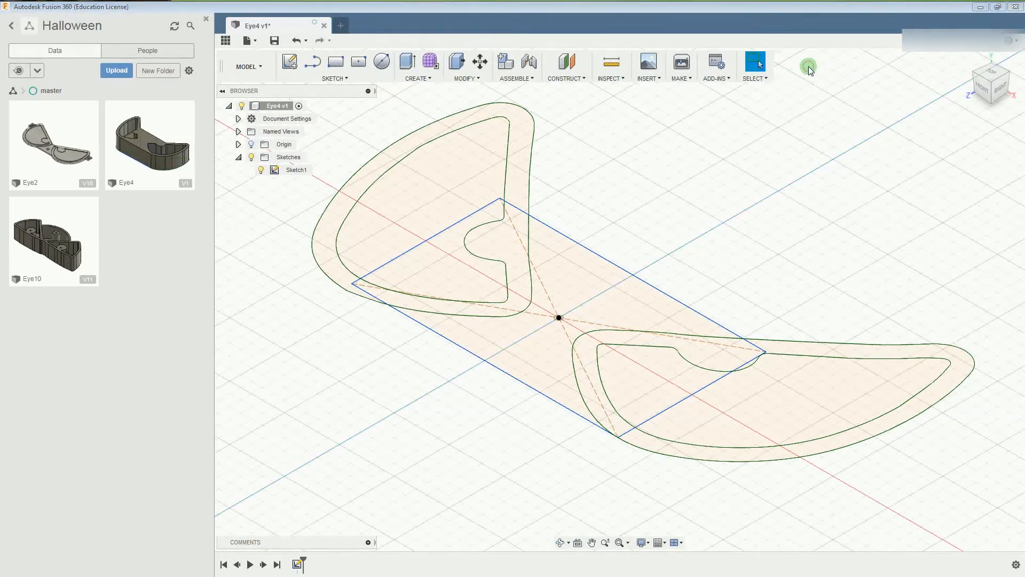
Extrude both eye outline rings and the bridge area between them 50 mm as a new body, then show the sketch again.
click(522, 160)
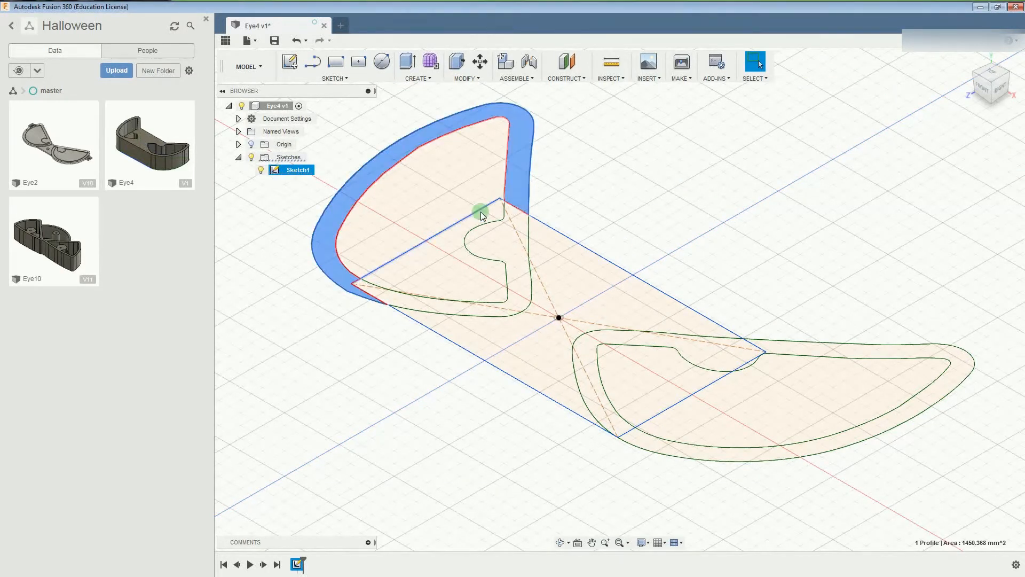
click(413, 304)
scroll(413, 305, up, 5)
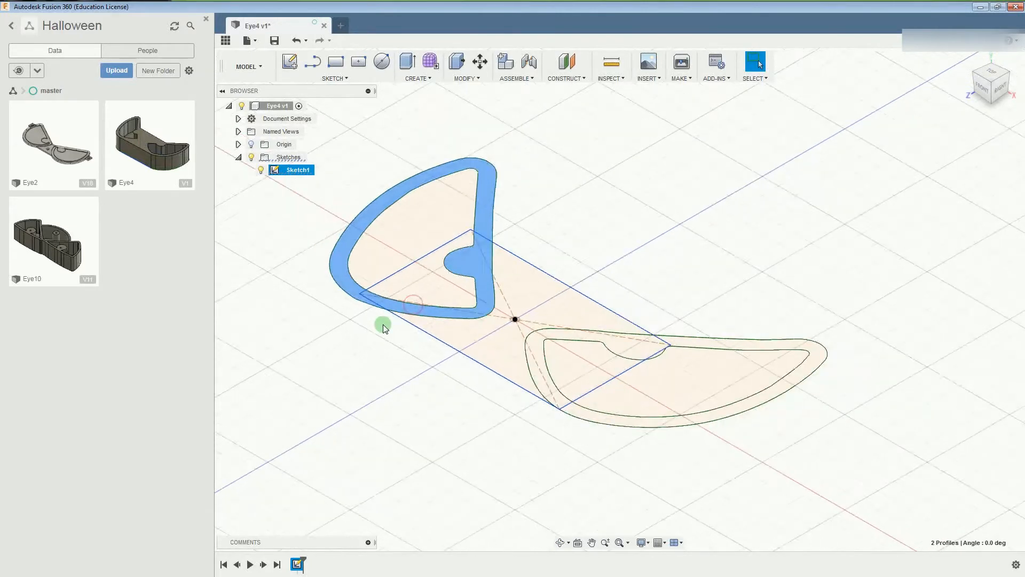
scroll(664, 192, down, 3)
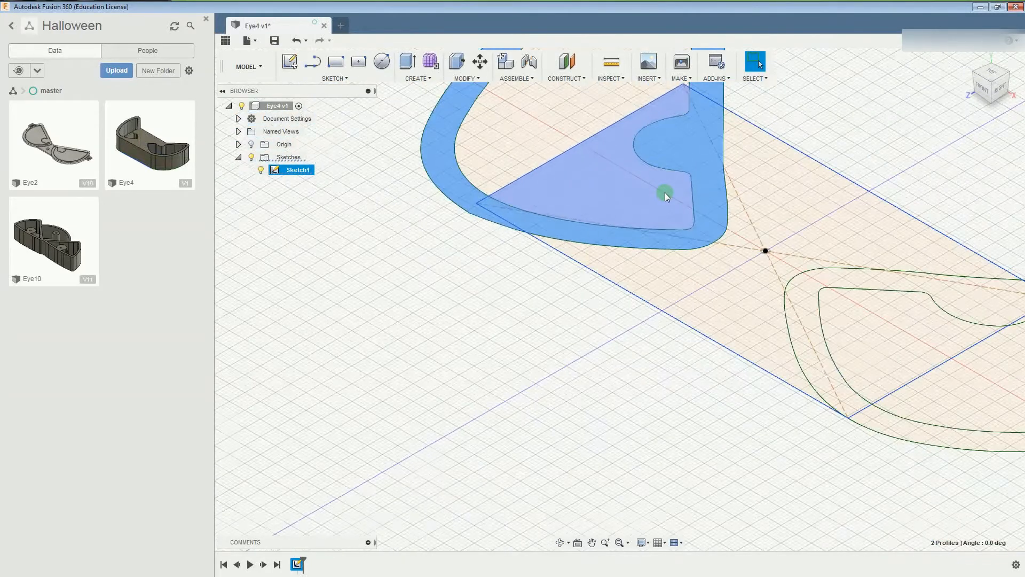
click(809, 302)
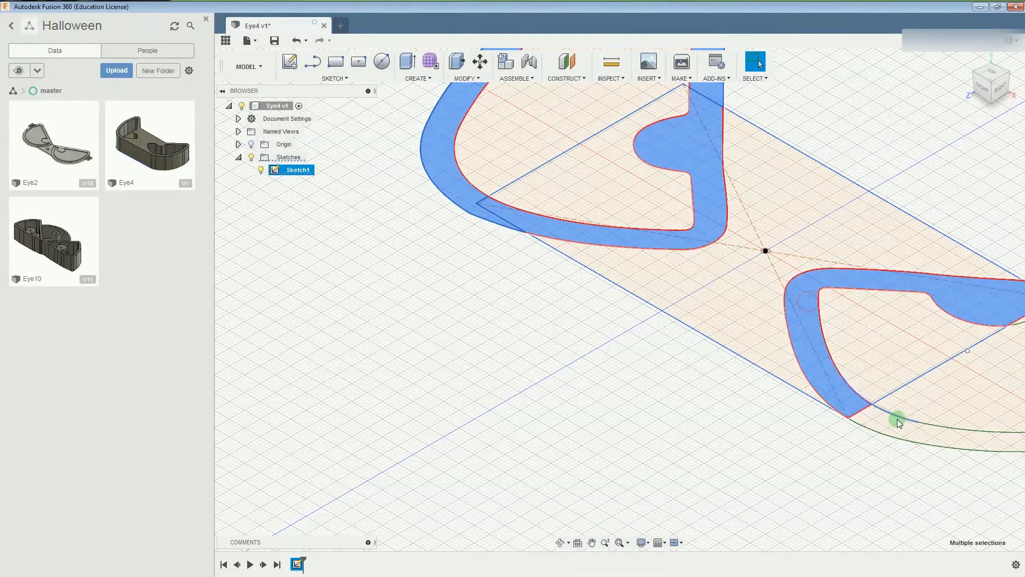
scroll(897, 419, down, 3)
click(951, 428)
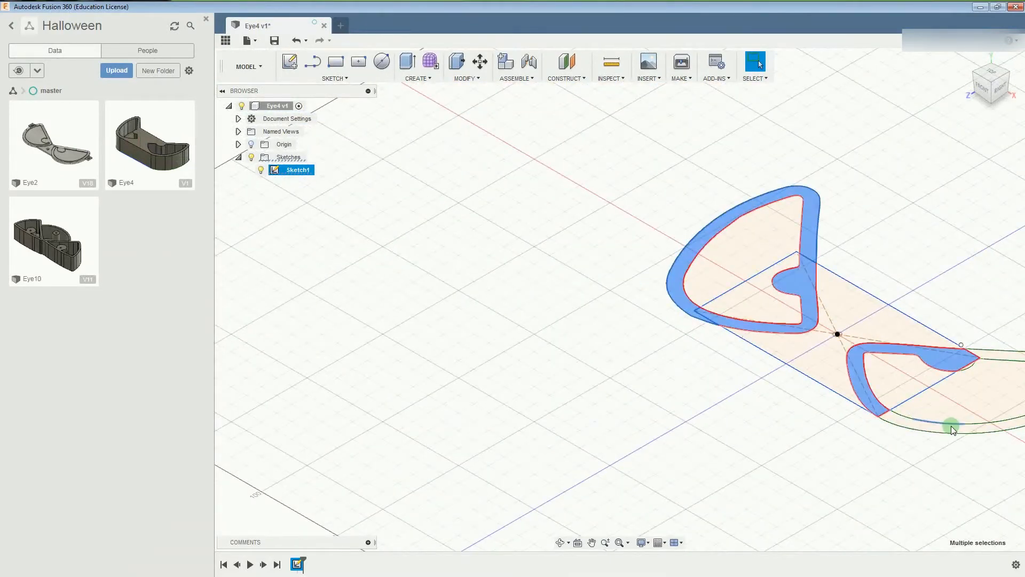
click(992, 79)
scroll(962, 158, up, 5)
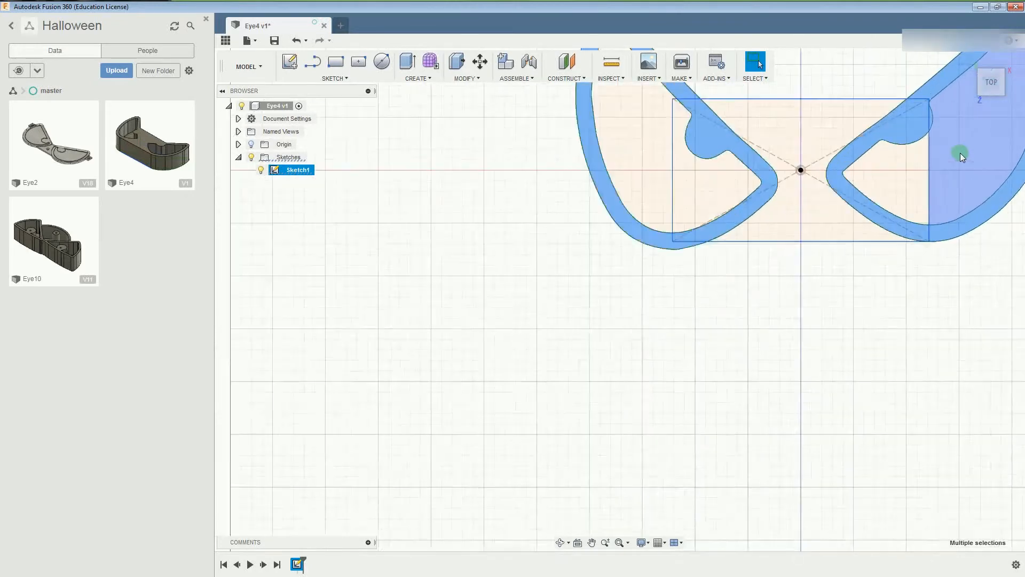
scroll(915, 108, up, 3)
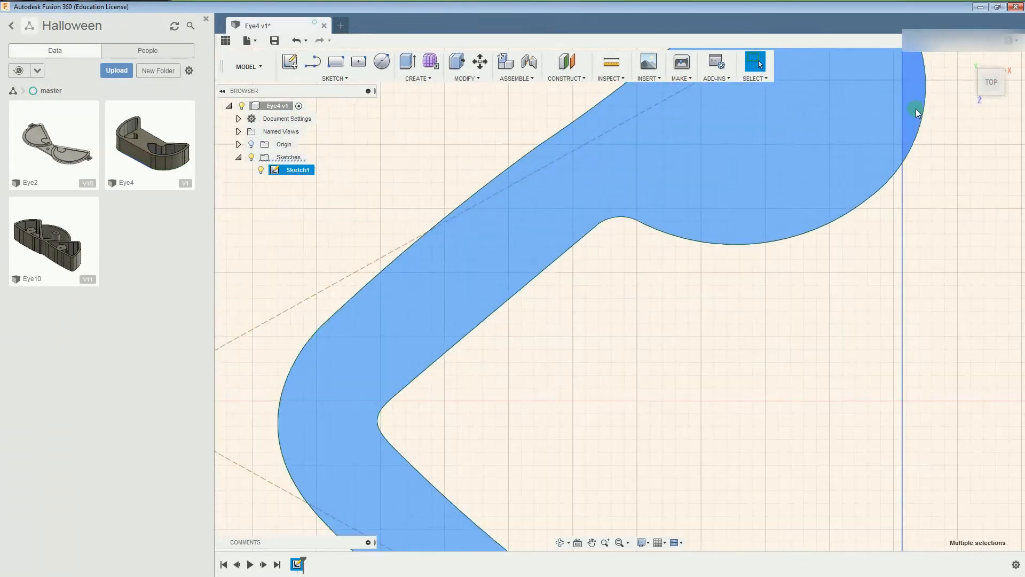
scroll(875, 202, down, 6)
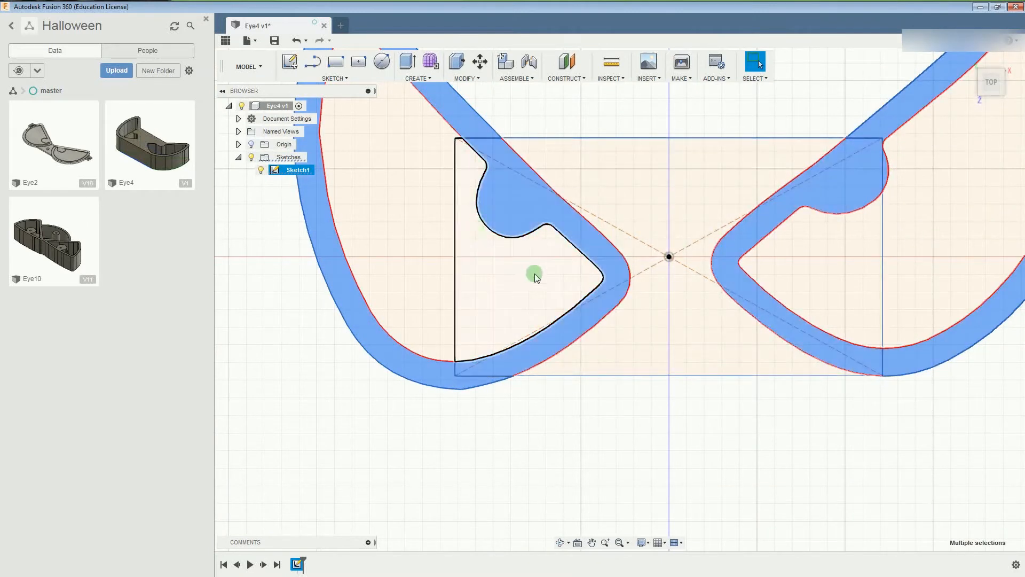
click(692, 190)
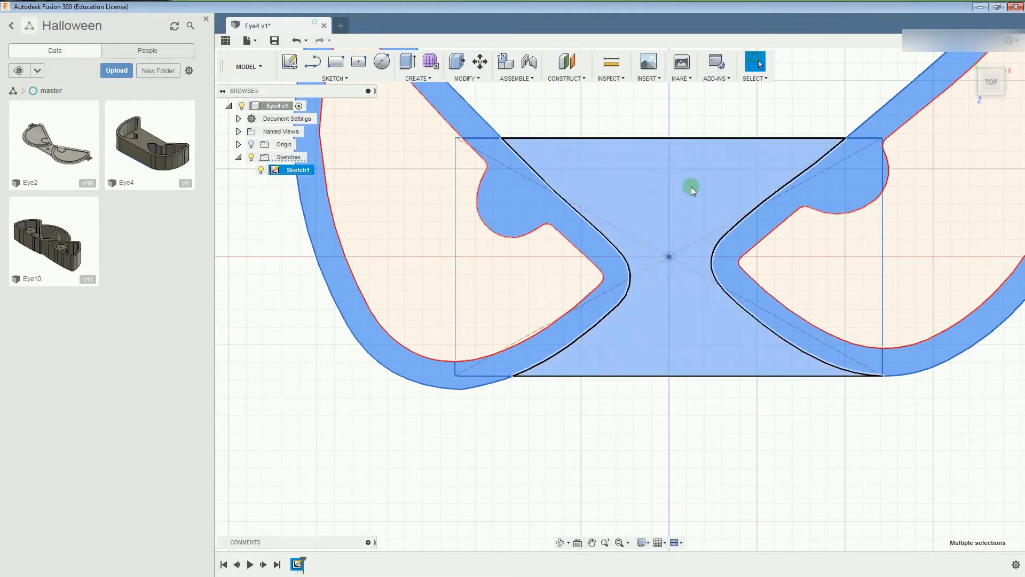
click(405, 62)
text(50.0)
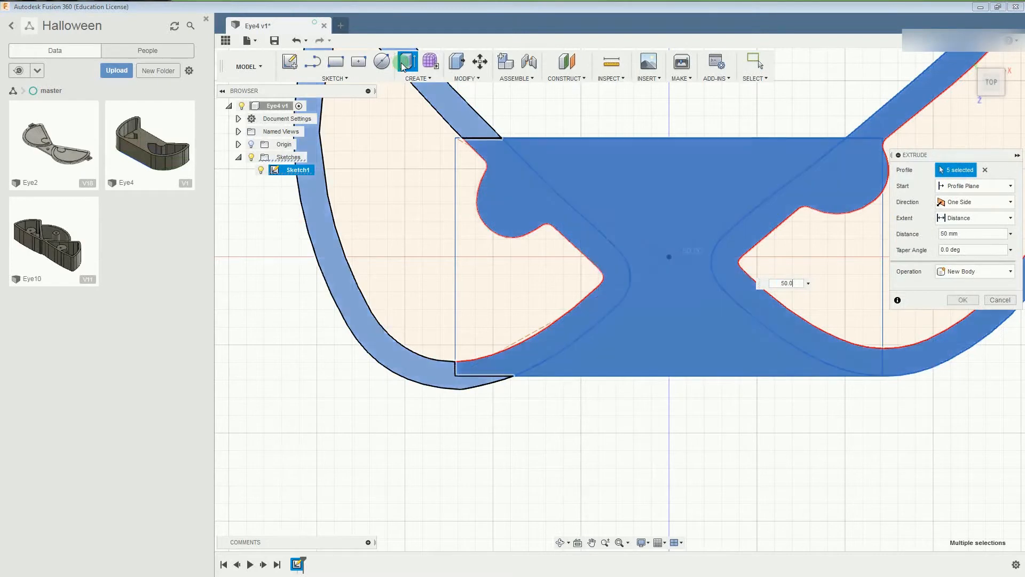
key(Return)
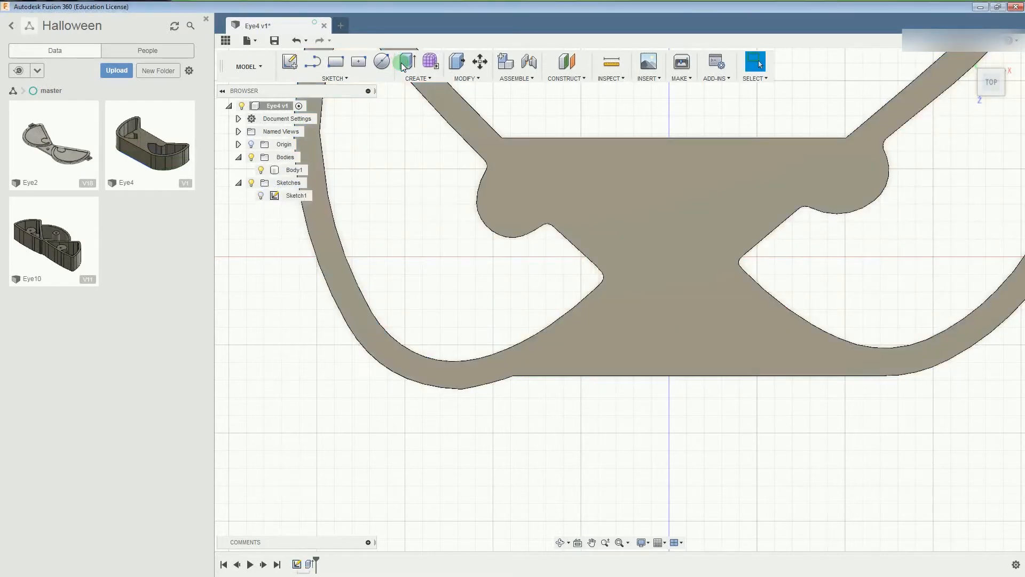
click(261, 195)
Extrude the four inner areas of both eyes 5 mm from the sketch plane, joined to the existing body.
click(384, 224)
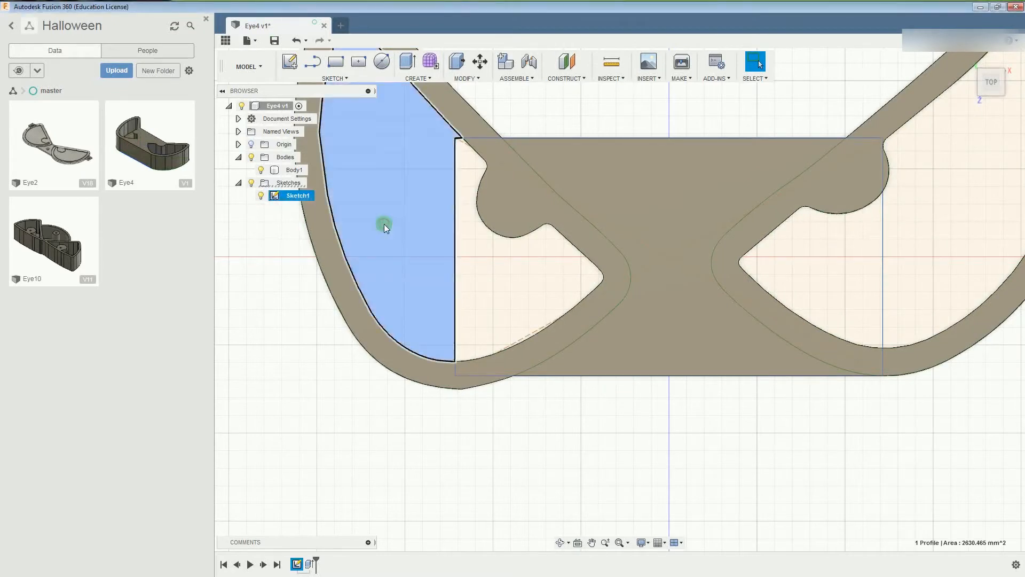
shift+click(495, 280)
shift+click(847, 269)
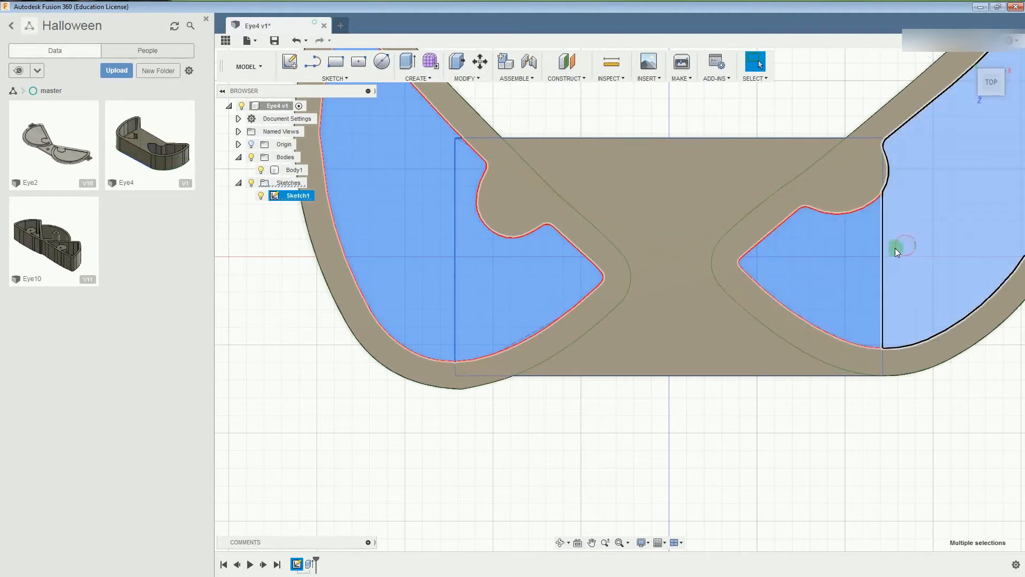
shift+click(895, 248)
click(407, 62)
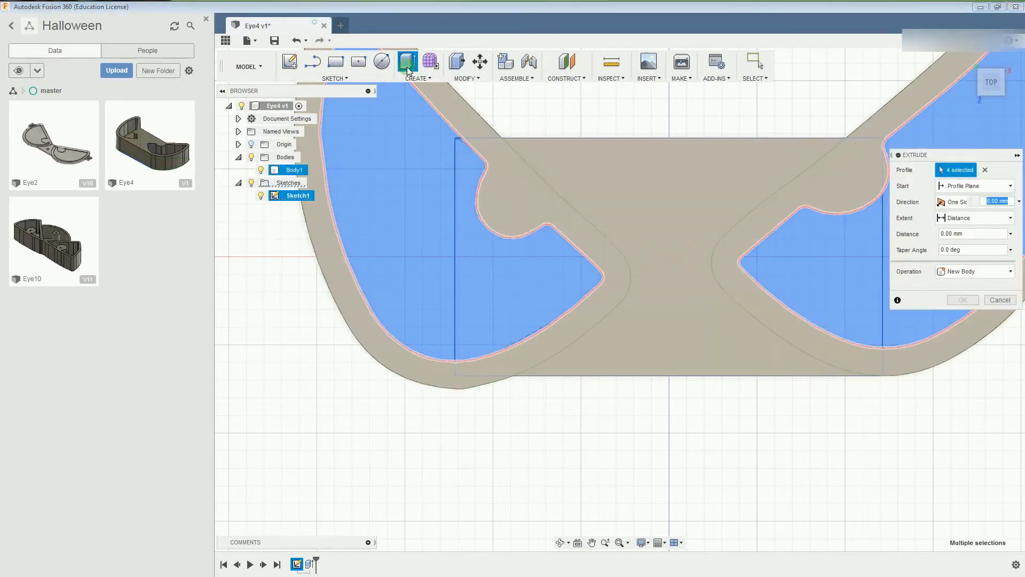
text(5.0)
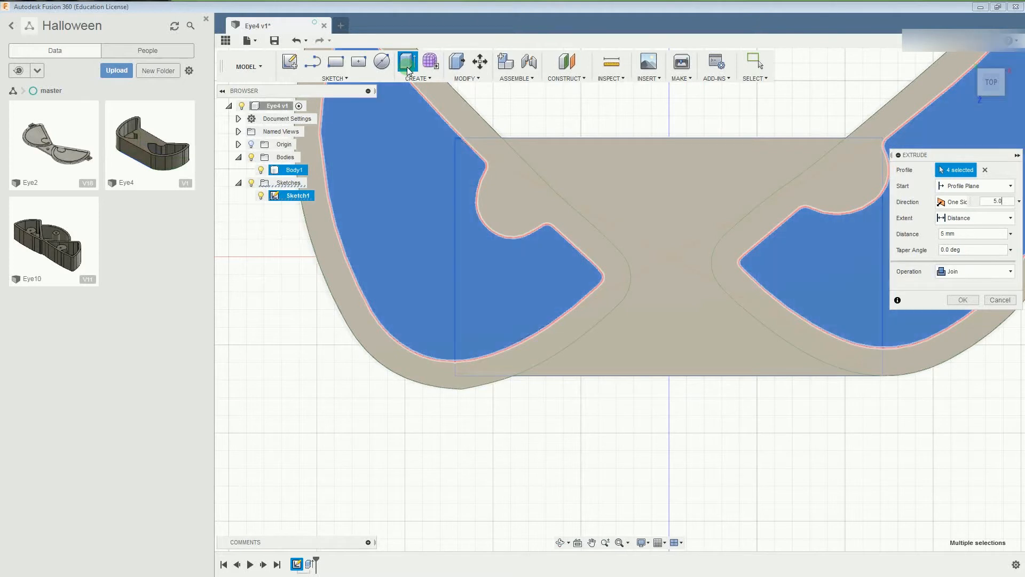
key(Return)
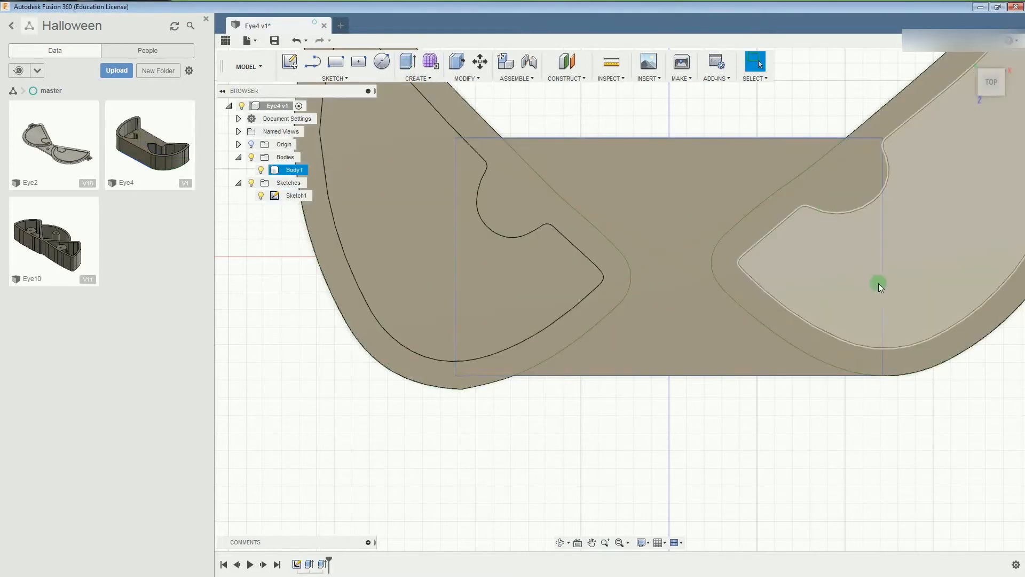
Check the right eye's recessed floor from the isometric and top views, and undo the 5 mm extrusion of the inner eye areas.
click(882, 255)
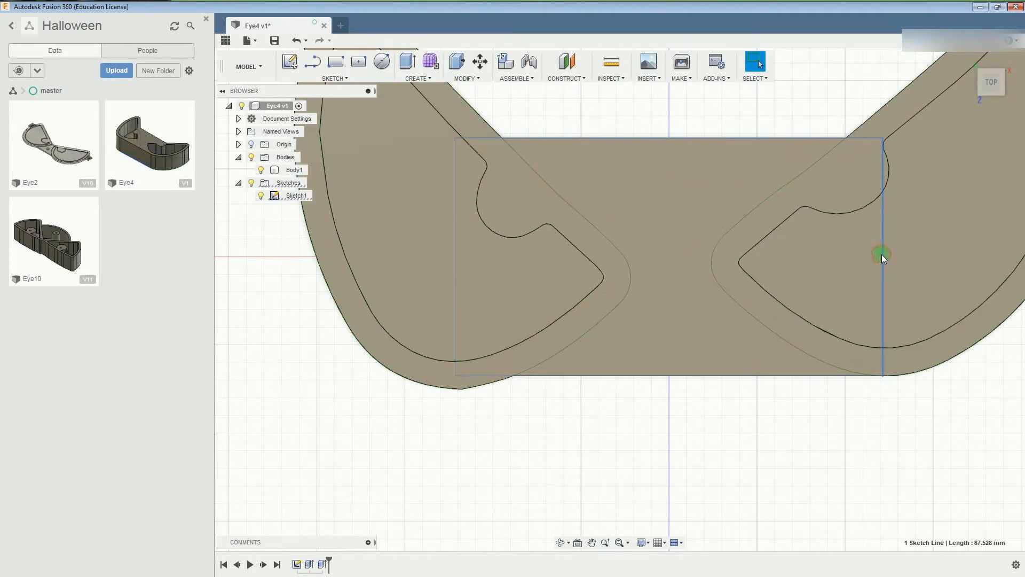
click(960, 266)
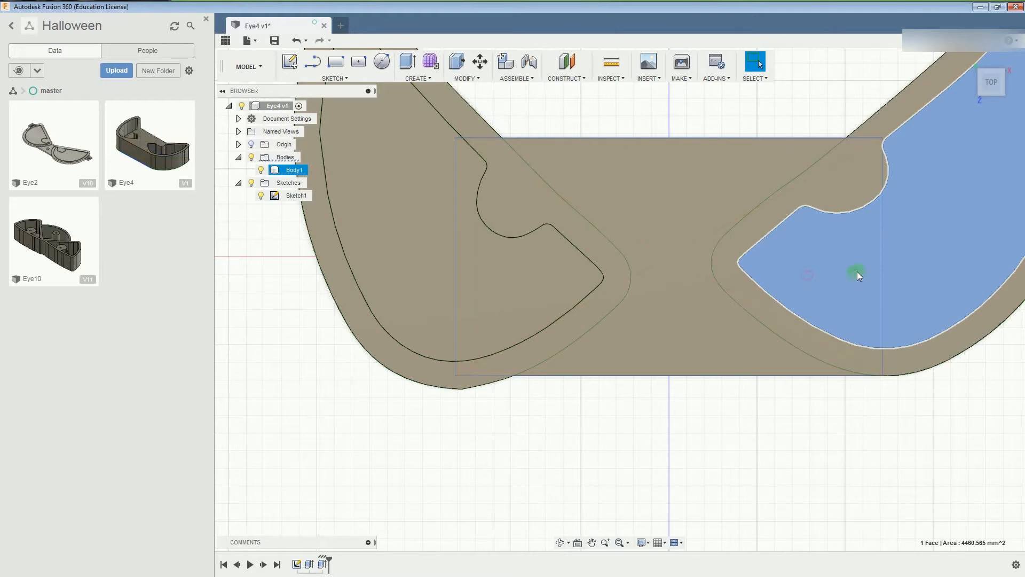
click(969, 58)
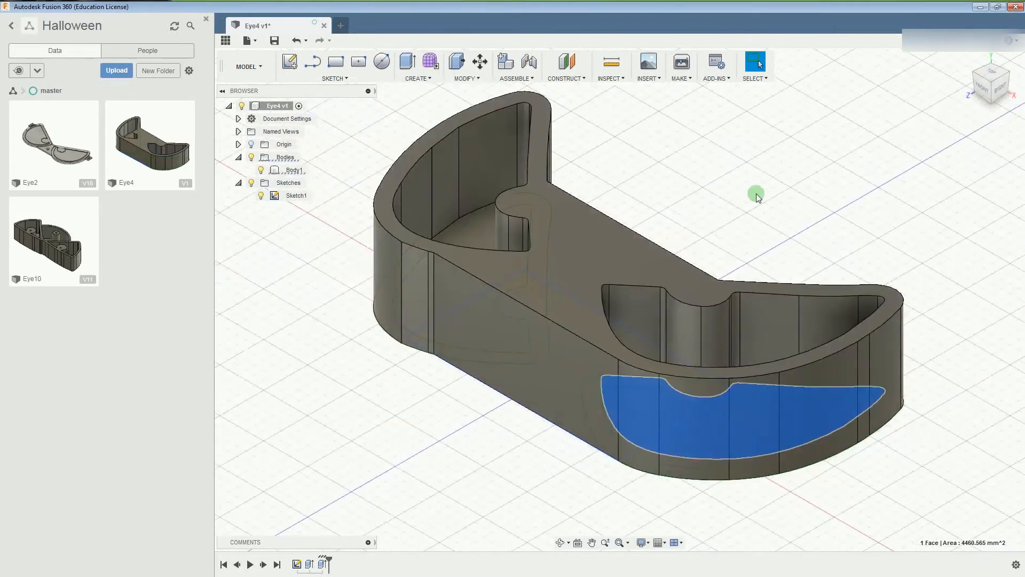
scroll(649, 345, up, 5)
scroll(649, 345, down, 3)
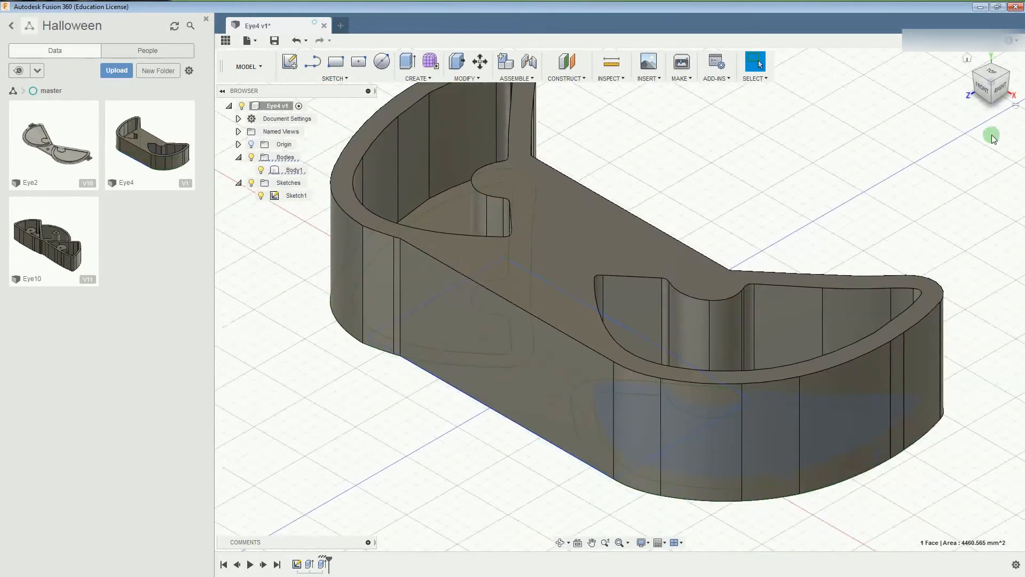
click(966, 59)
click(989, 73)
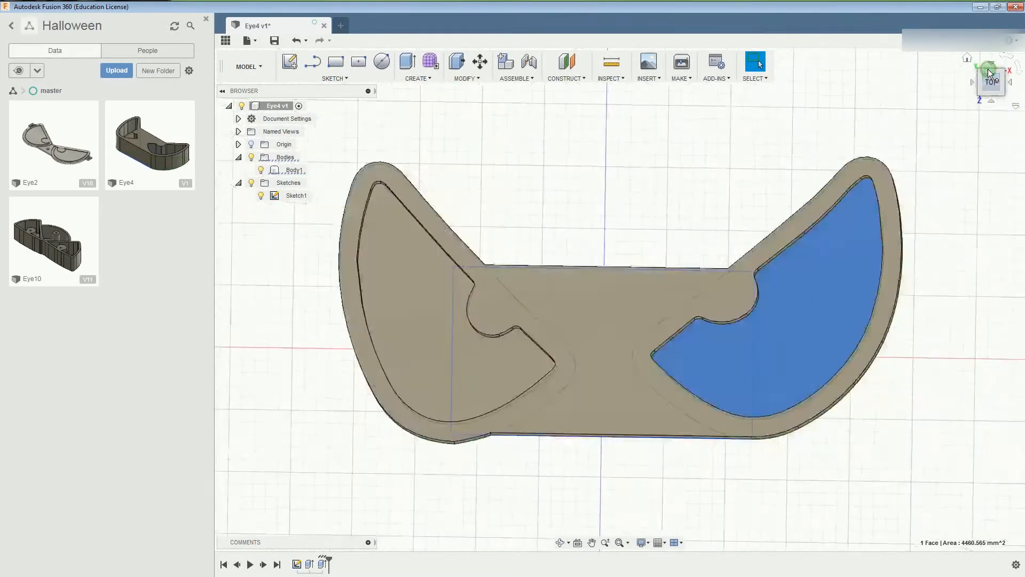
click(765, 352)
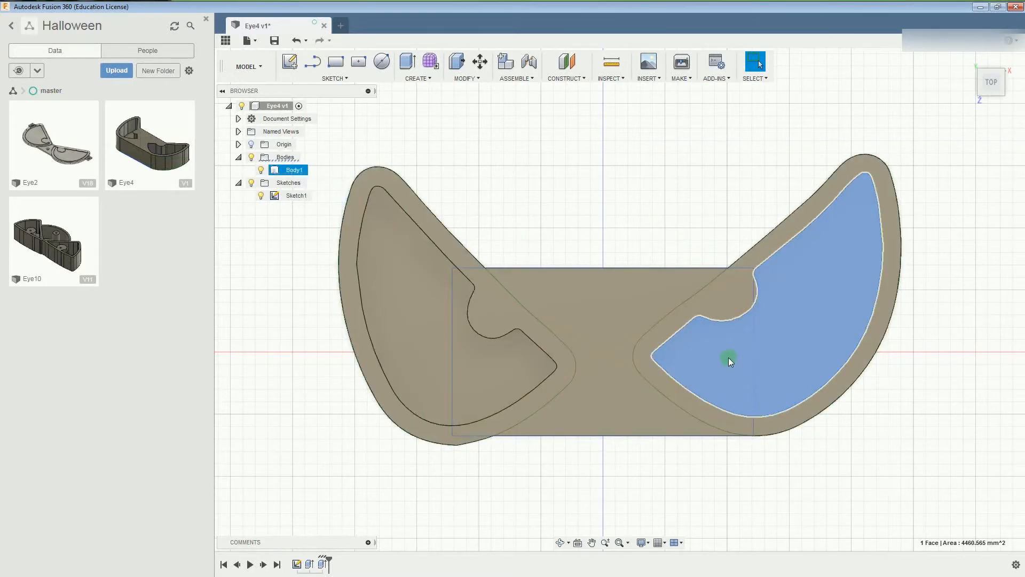
click(749, 504)
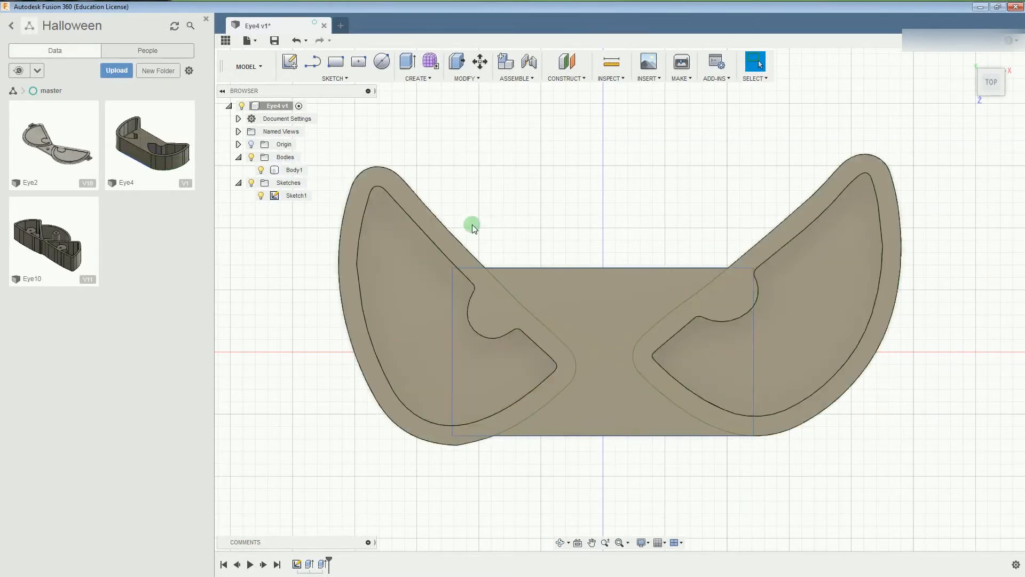
click(297, 42)
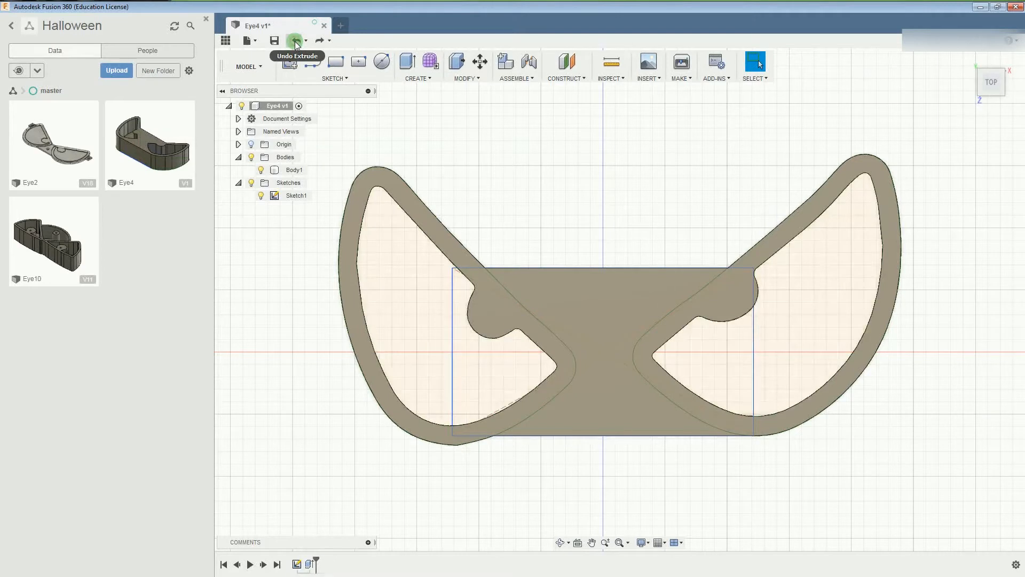
Extrude the part of the right eye's inner area inside the bridge rectangle 50 mm, joined to the body.
click(714, 374)
right_click(714, 373)
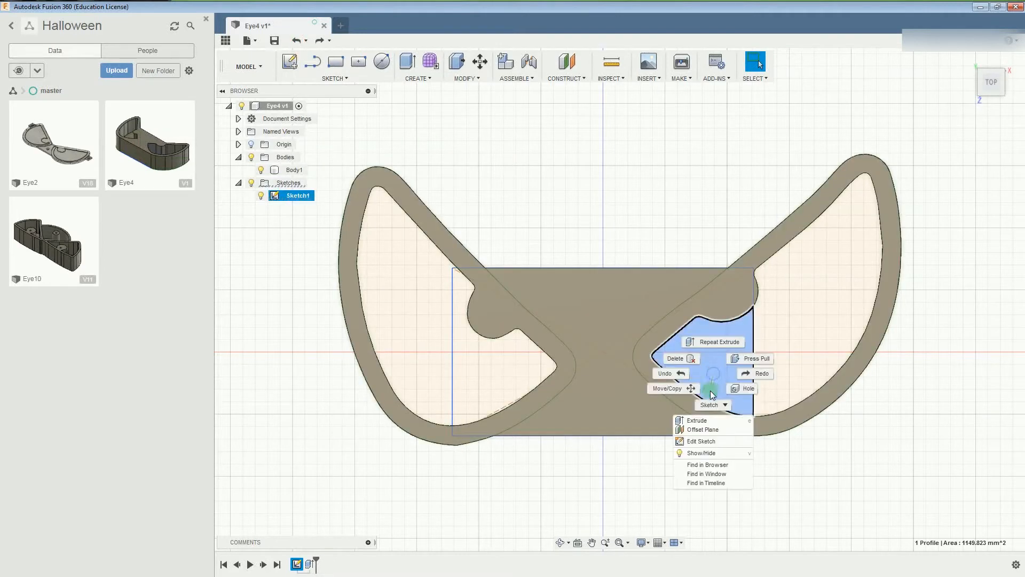
click(703, 419)
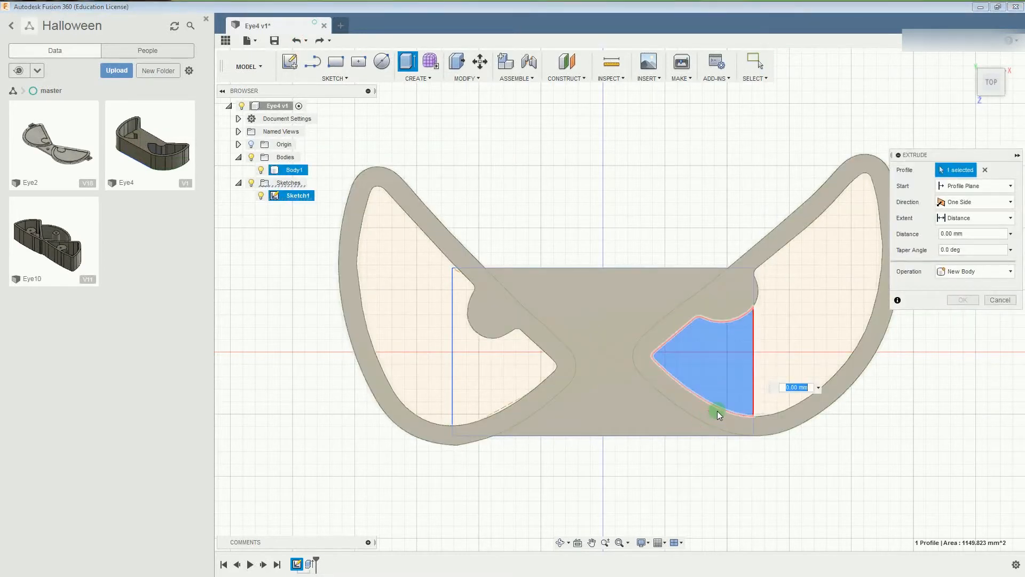
text(50.0)
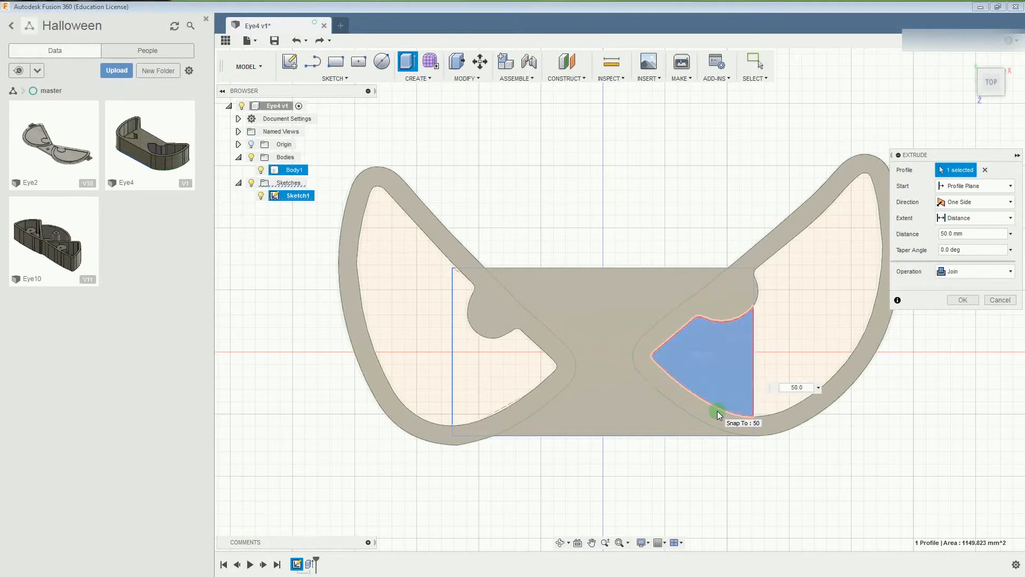
key(Return)
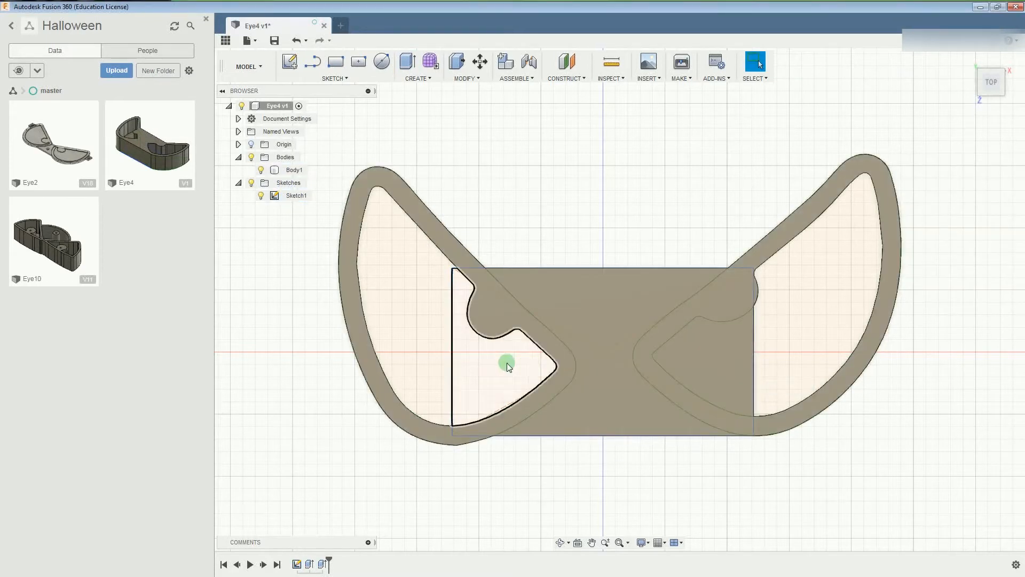
Extrude the part of the left eye's inner area inside the bridge rectangle 50 mm, joined to the body.
click(507, 363)
right_click(507, 363)
click(482, 409)
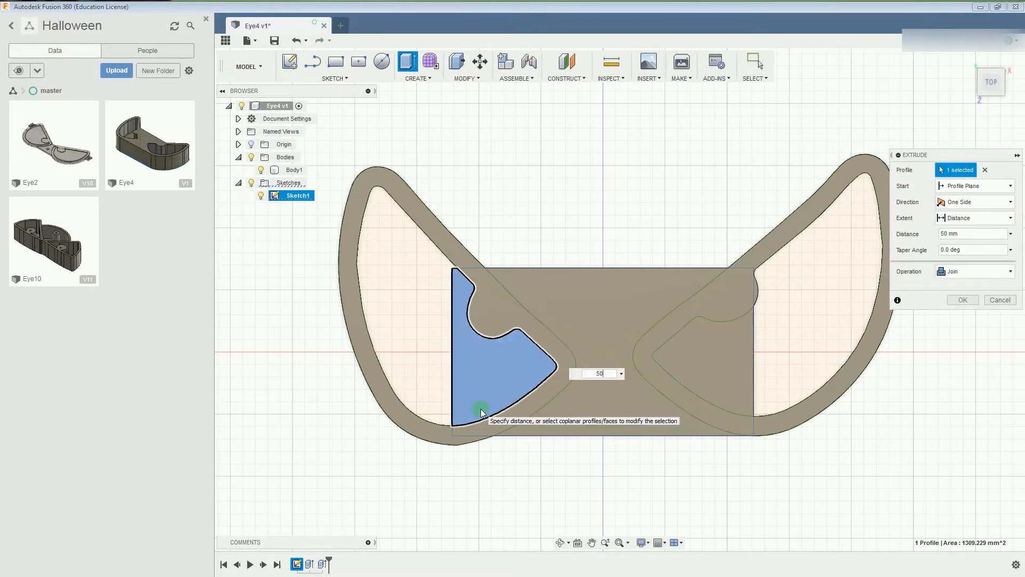
key(Return)
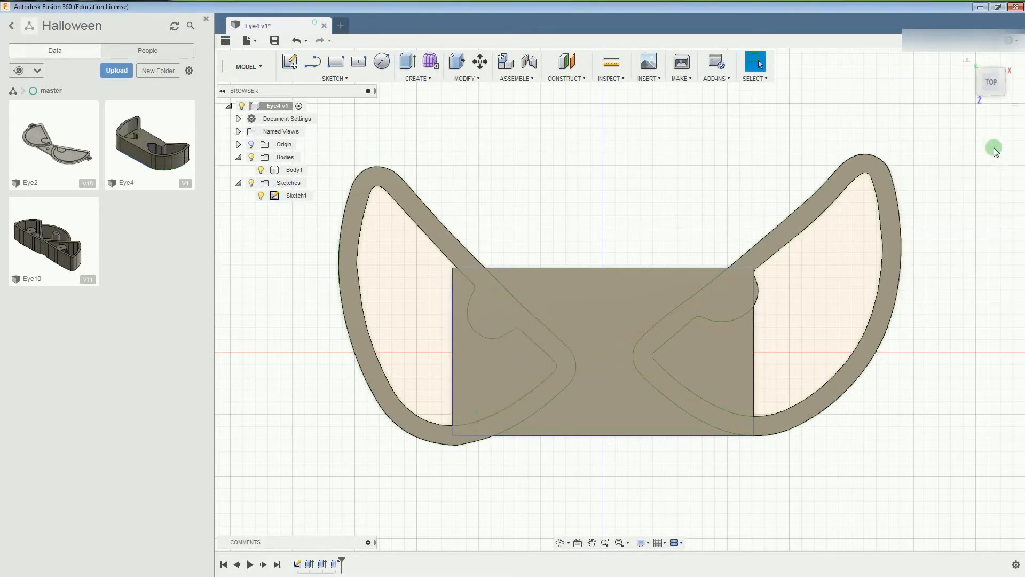
Place a simple 20 mm diameter hole on the flat bridge wall inside the right eye's cavity, with a depth of 100 mm.
click(1004, 85)
click(995, 61)
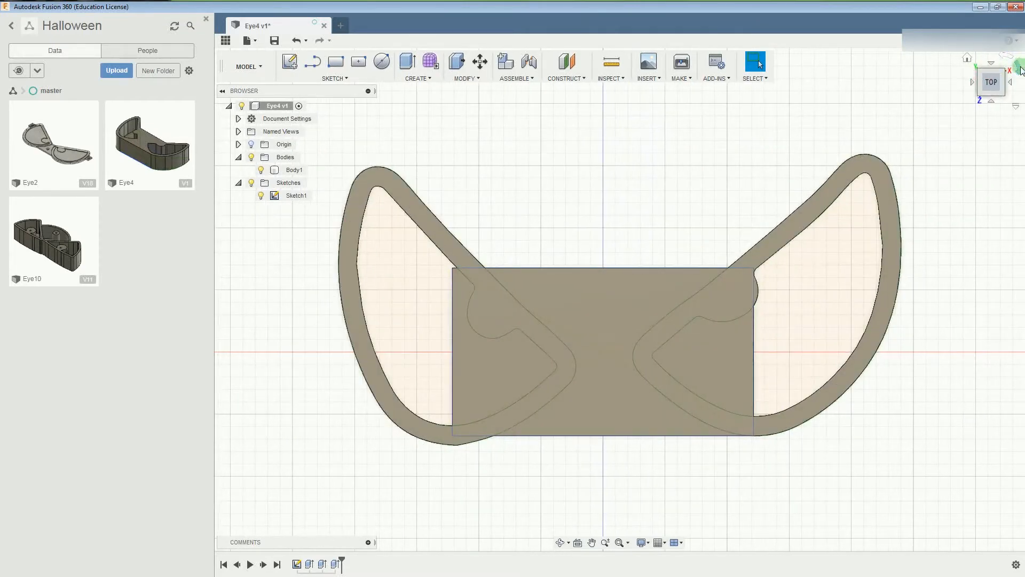
click(968, 58)
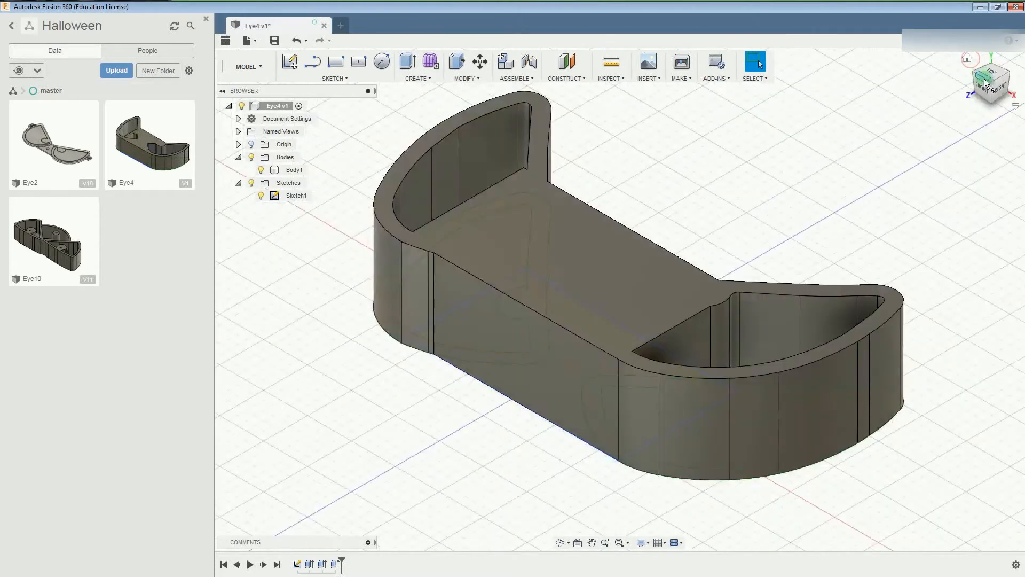
click(1001, 89)
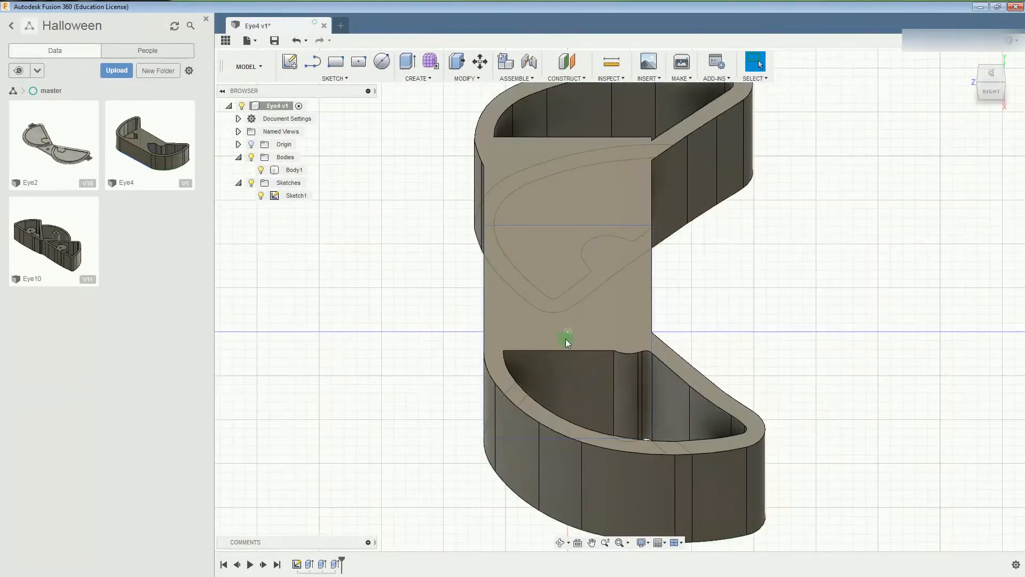
click(568, 379)
click(568, 379)
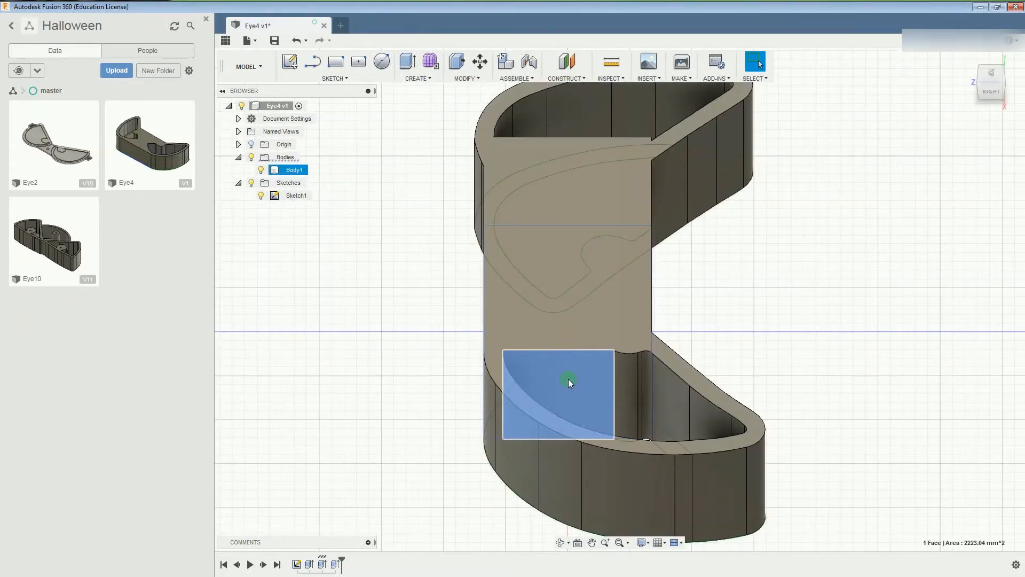
right_click(567, 385)
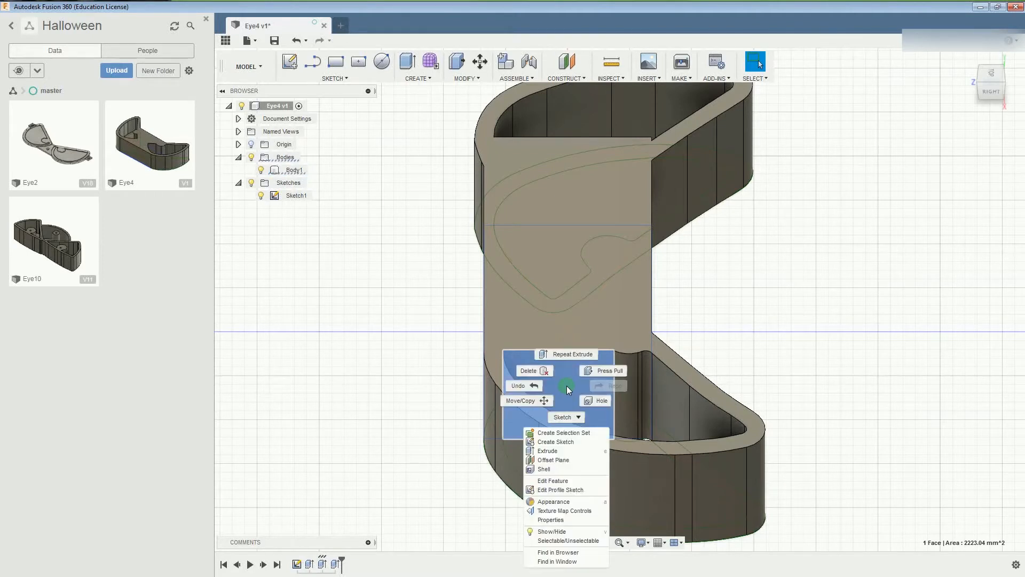
click(594, 399)
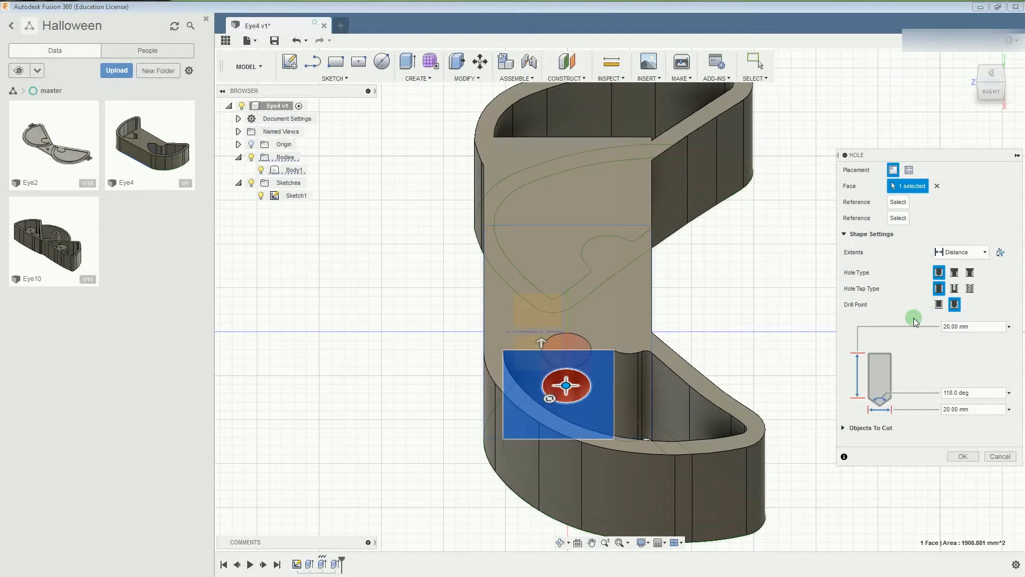
click(956, 327)
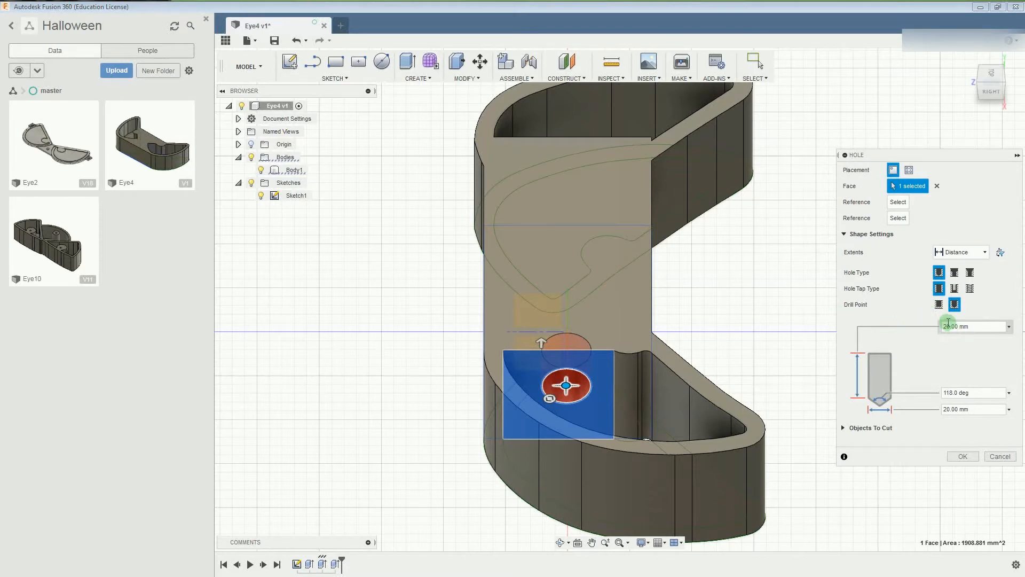
drag(946, 327, 941, 329)
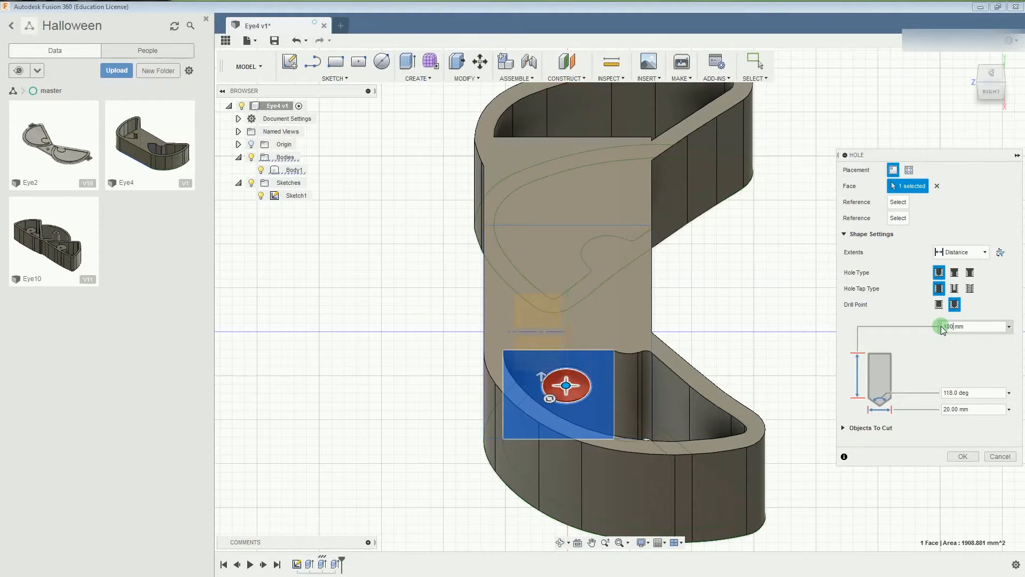
Check the hole's reach through the bridge, set its depth to 95 mm with a flat drill point, and create it.
click(975, 80)
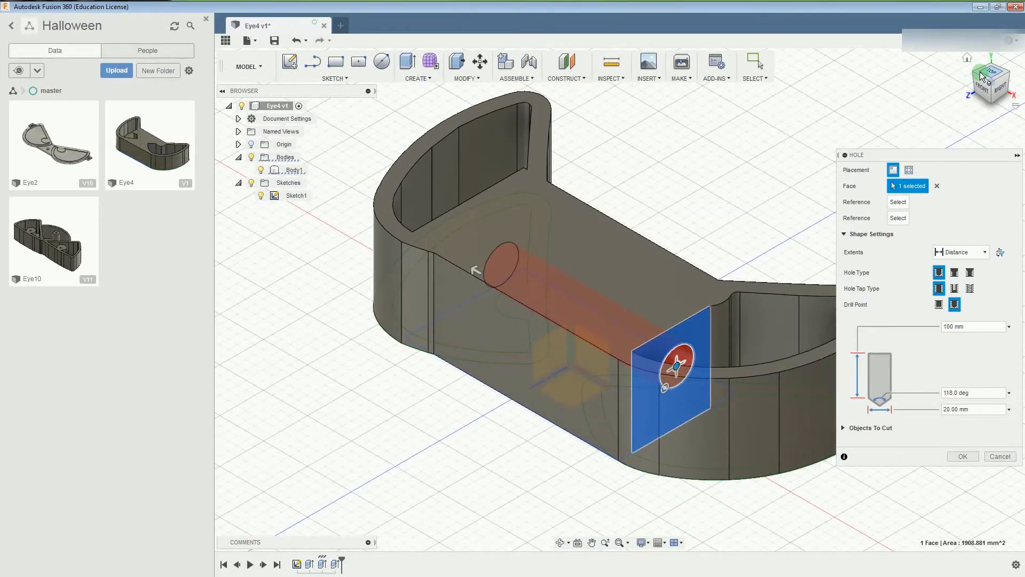
click(980, 78)
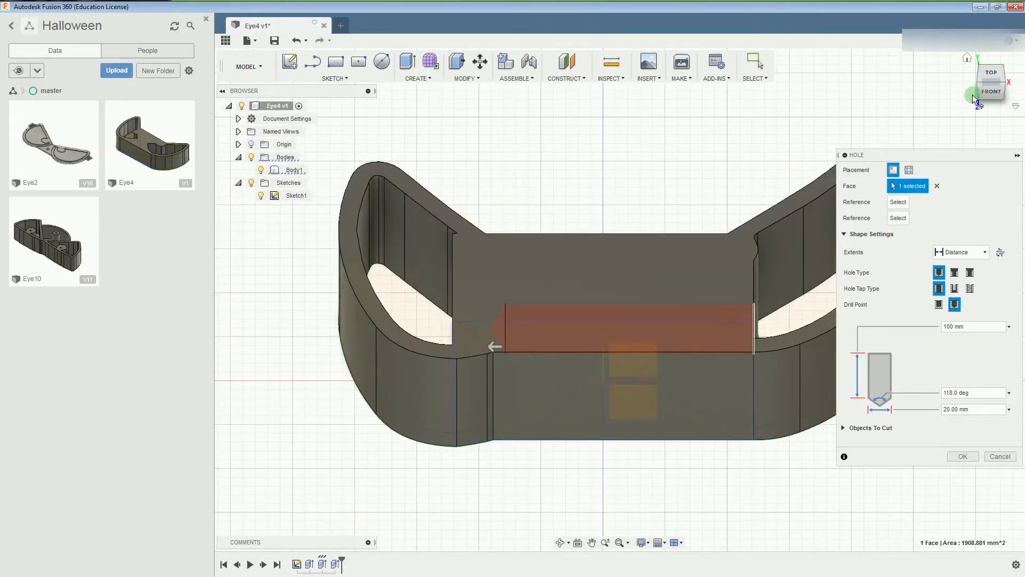
click(989, 77)
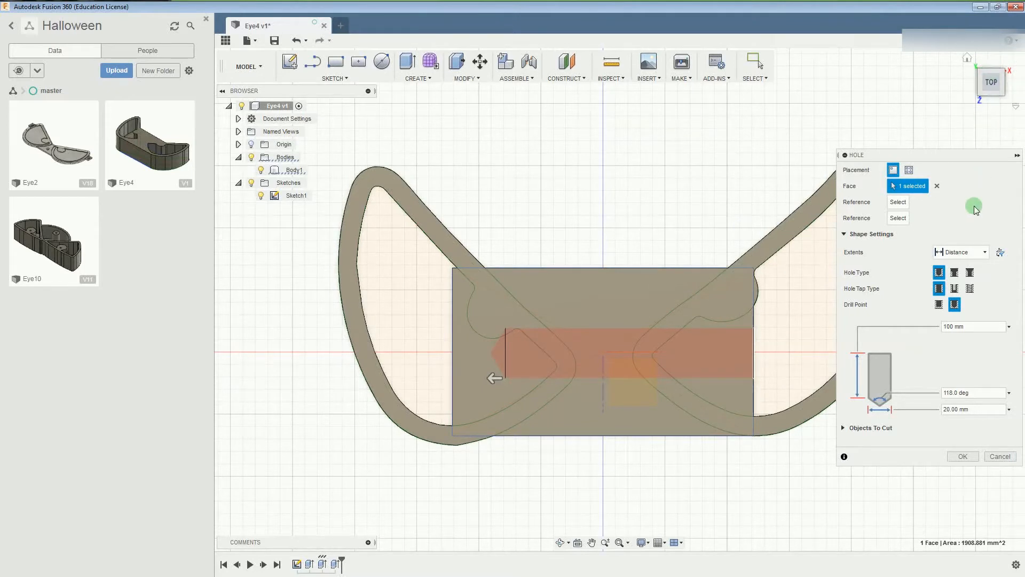
click(950, 326)
drag(952, 326, 937, 325)
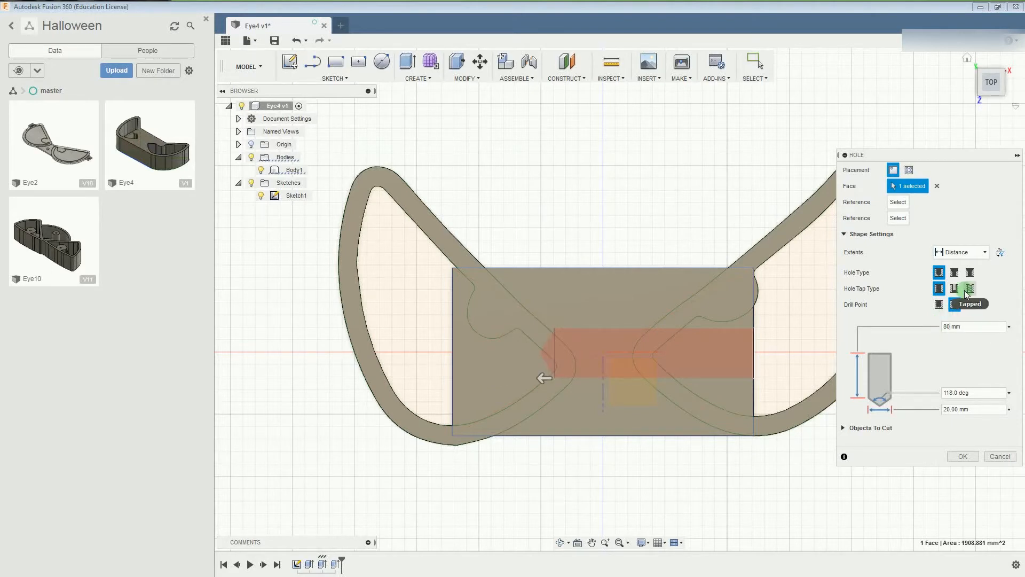
click(953, 321)
drag(946, 326, 942, 325)
text(90)
click(939, 304)
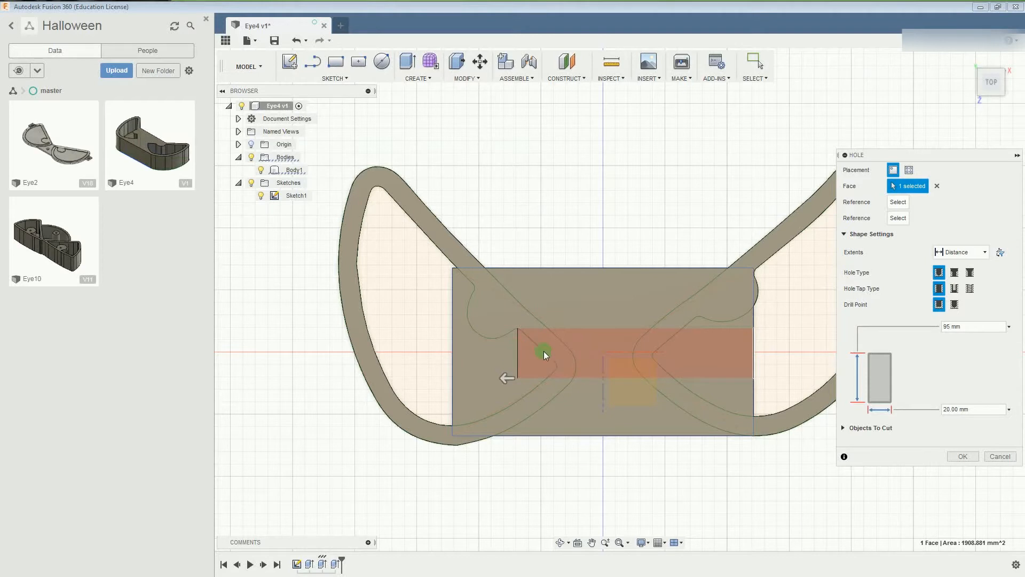
click(975, 458)
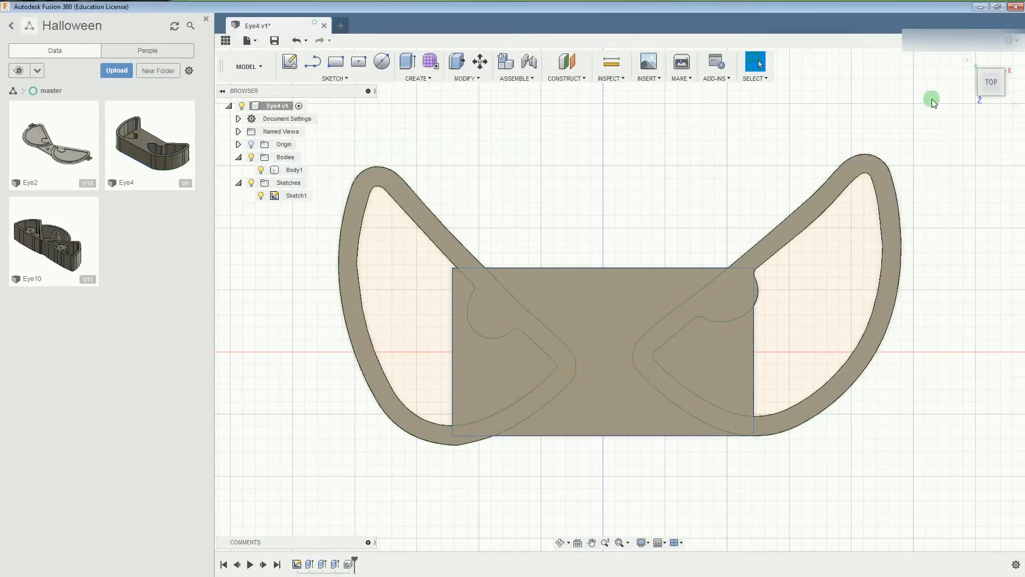
Edit the hole in the right eye's cavity, moving its centre down and toward the front of the flat wall.
click(968, 59)
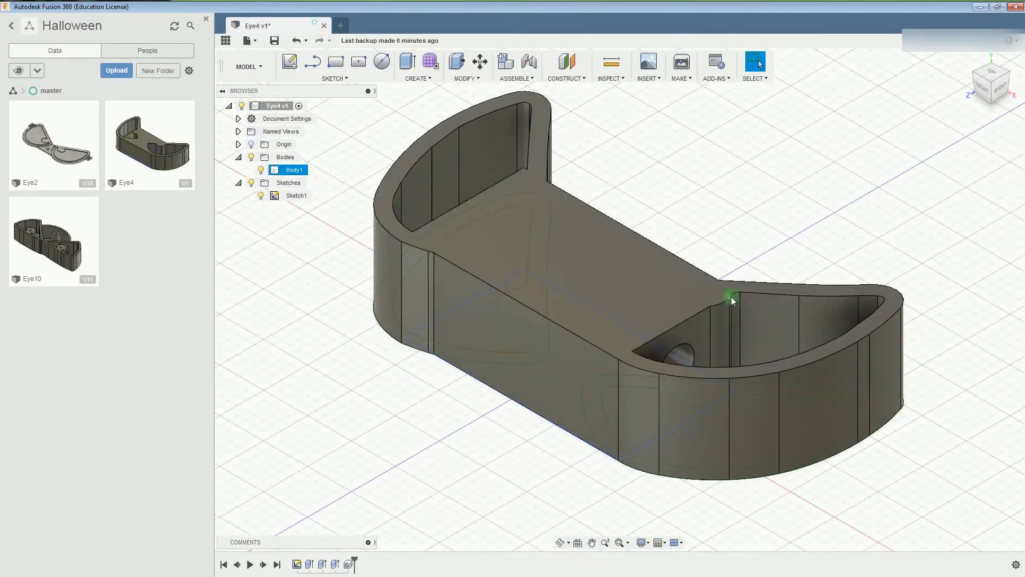
click(994, 91)
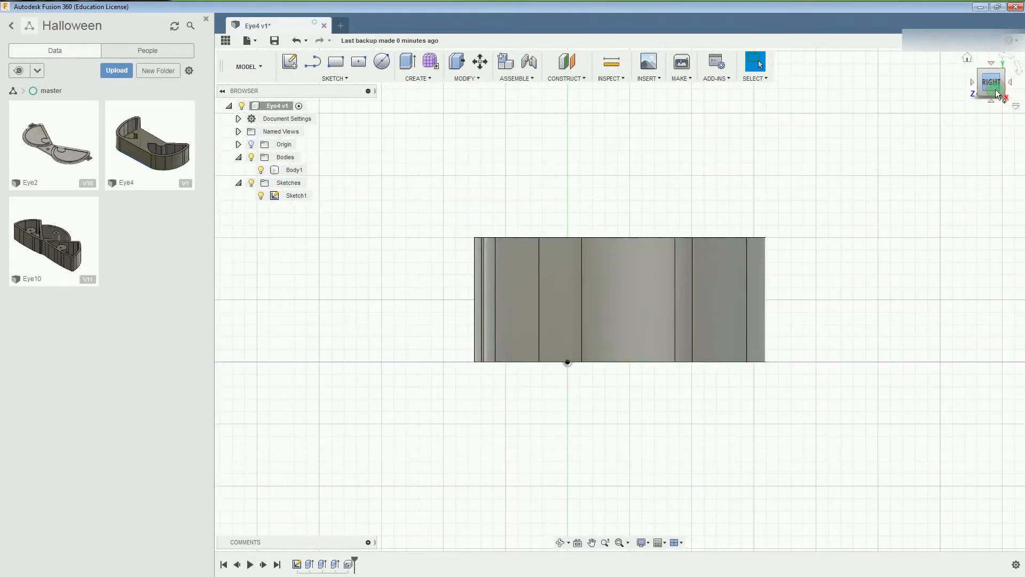
click(992, 68)
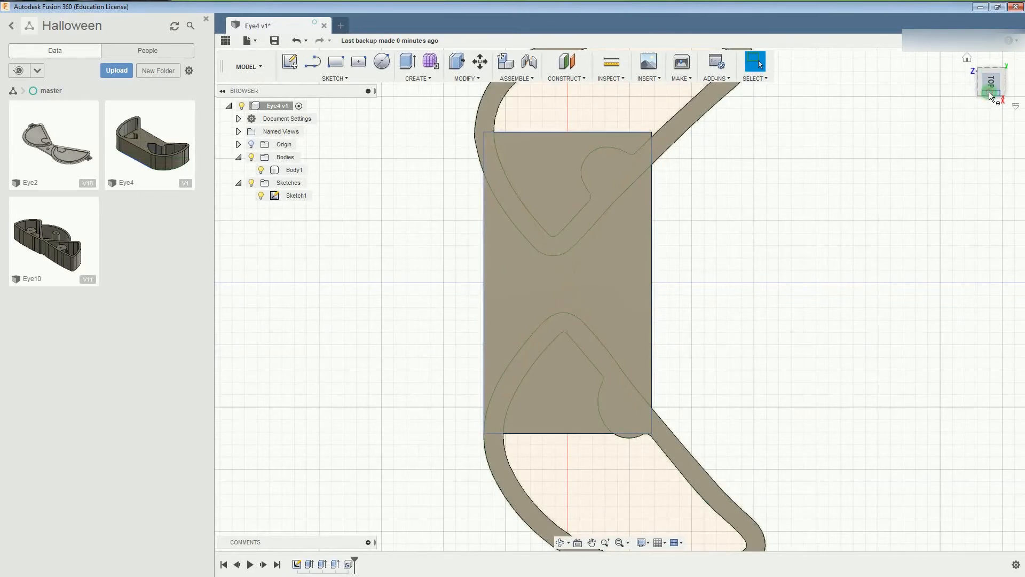
click(989, 92)
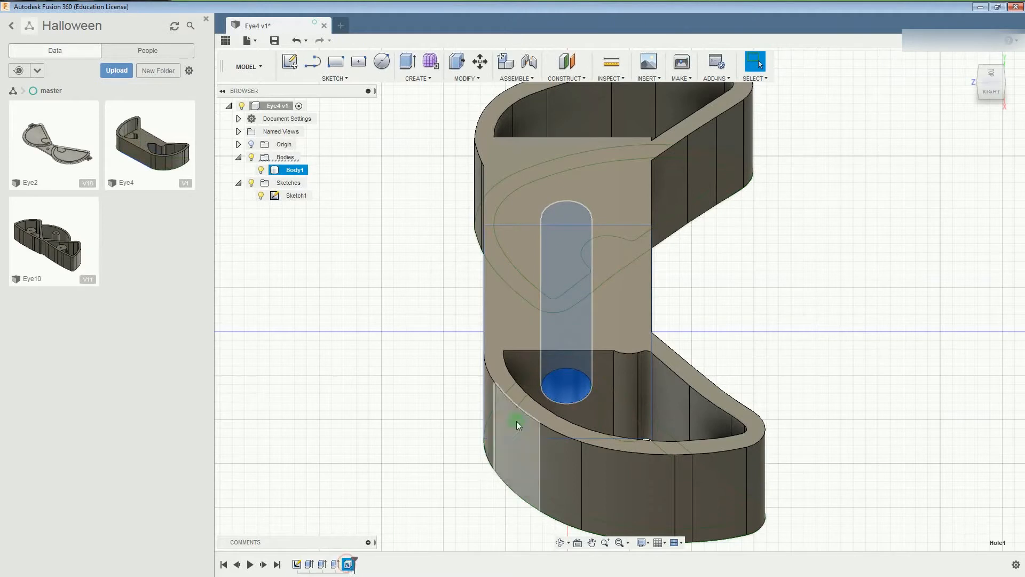
right_click(350, 565)
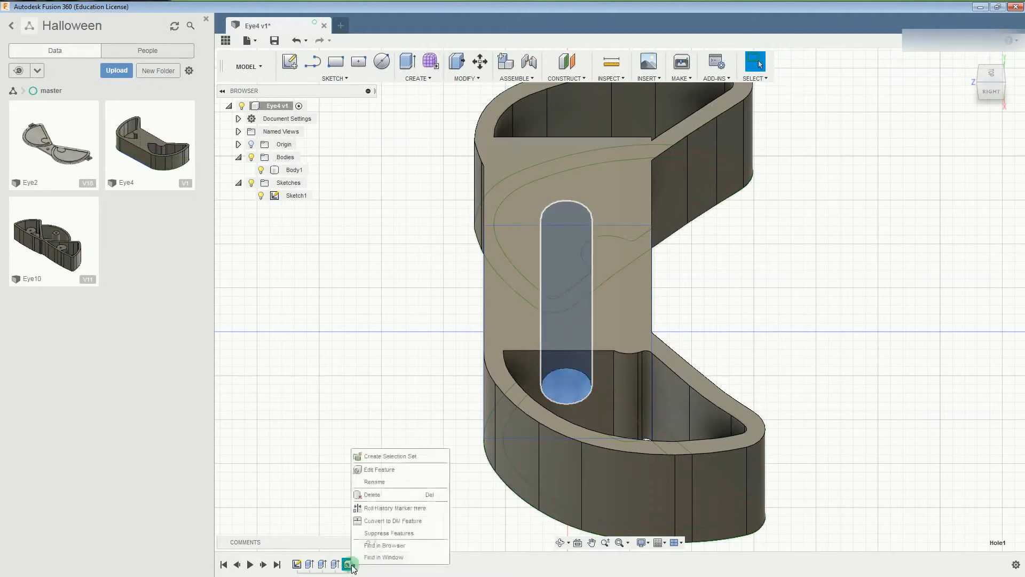
click(381, 470)
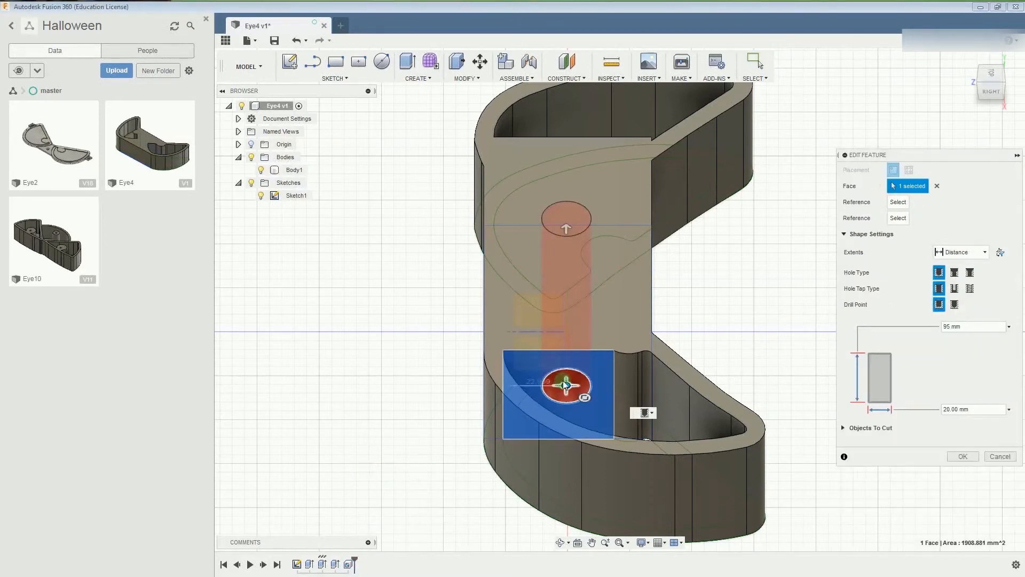
drag(567, 384, 551, 404)
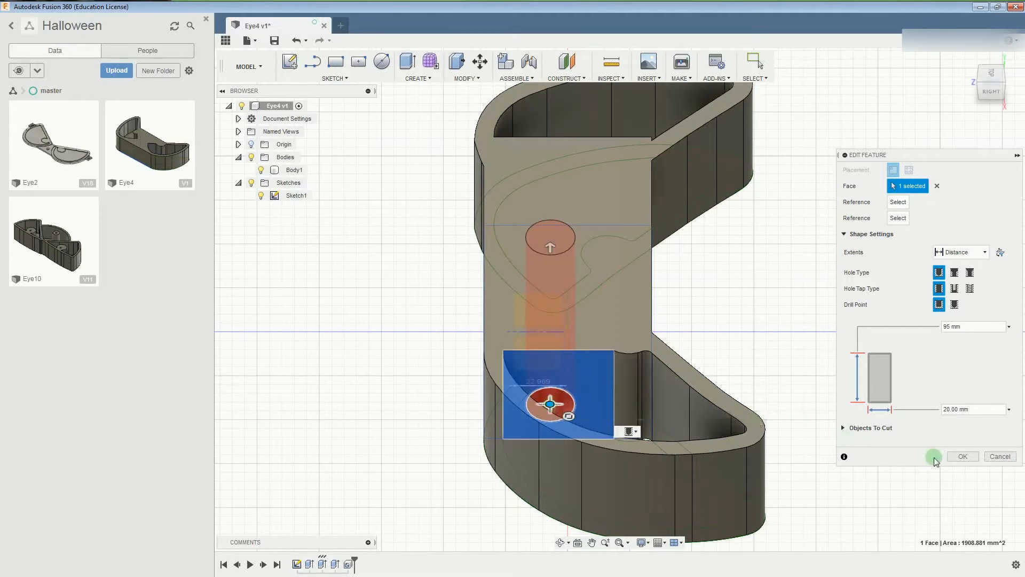
click(954, 457)
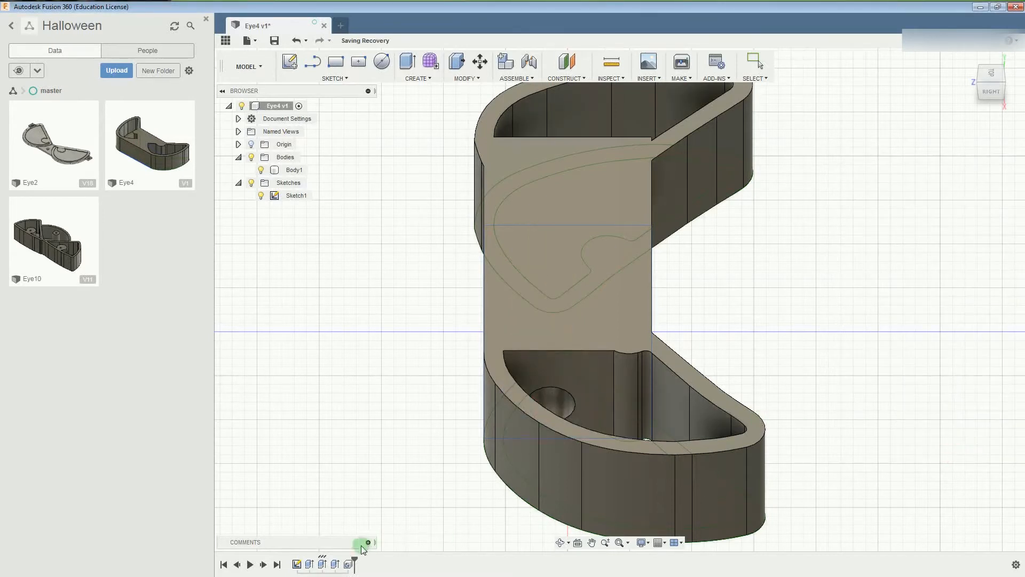
click(334, 565)
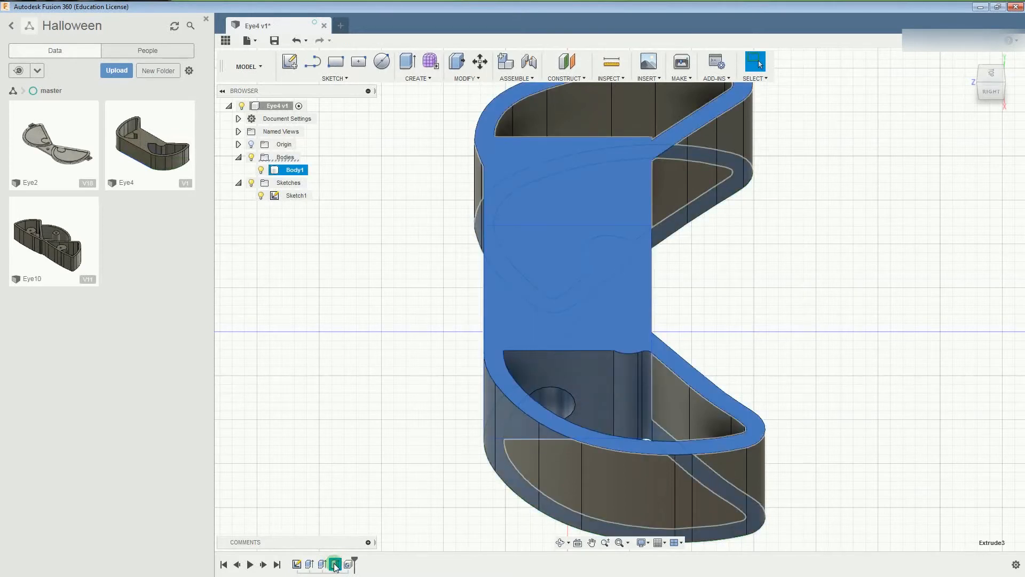
right_click(335, 565)
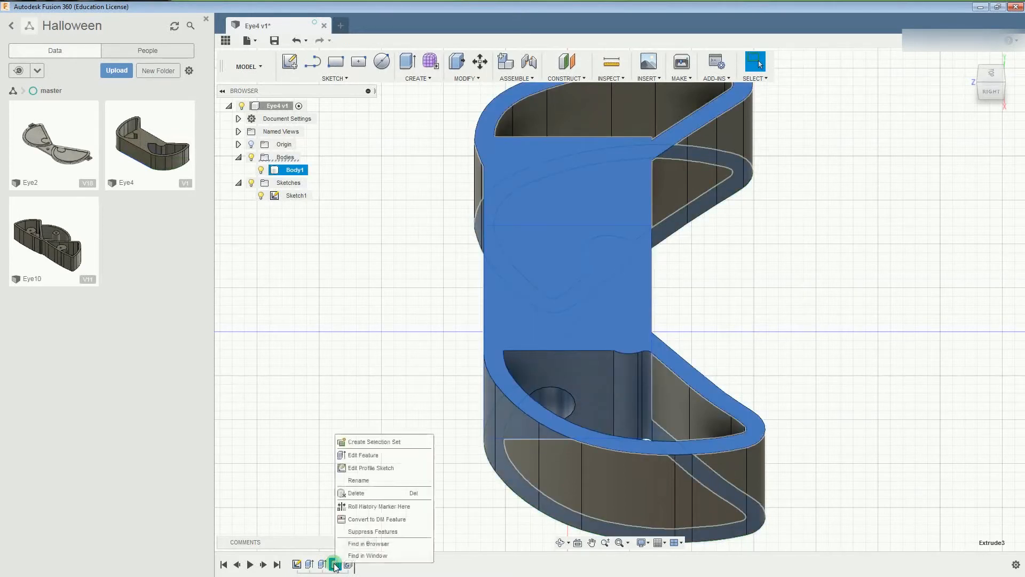
click(375, 460)
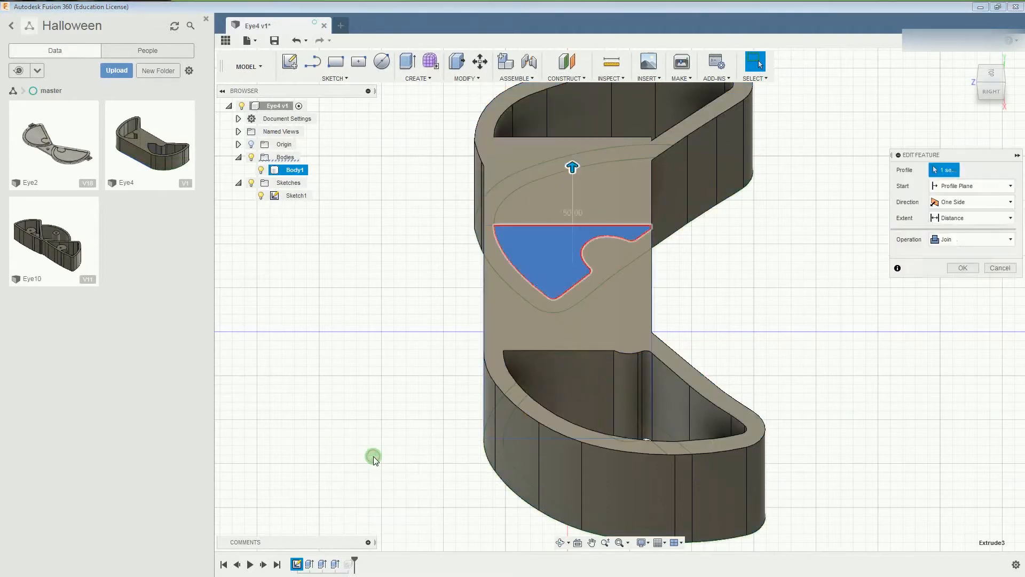
click(987, 301)
click(877, 350)
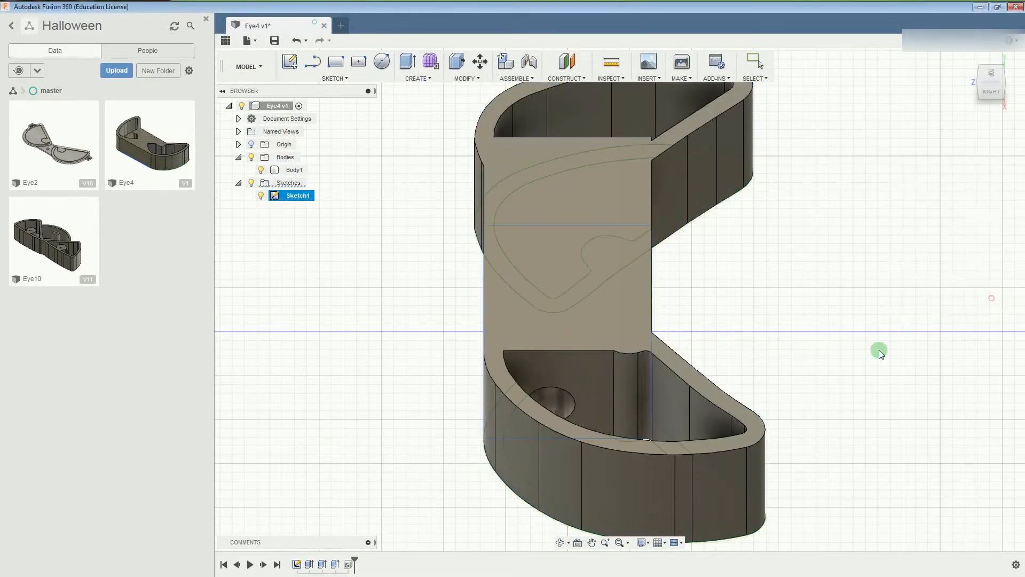
Delete the two extrusions that fill the left and right eyes' inner areas inside the bridge rectangle, despite the hole's reference to one.
click(334, 565)
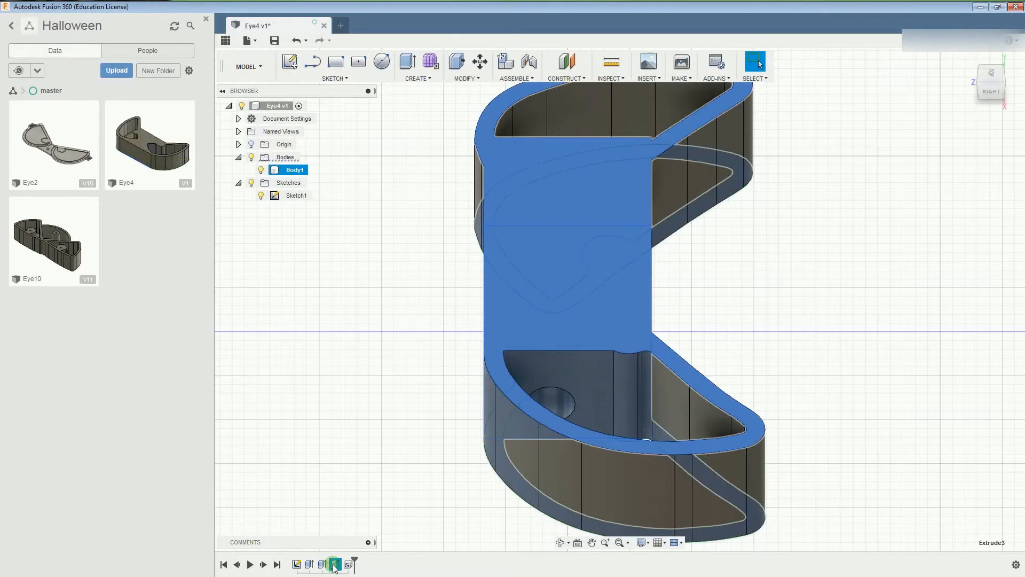
right_click(334, 565)
click(347, 492)
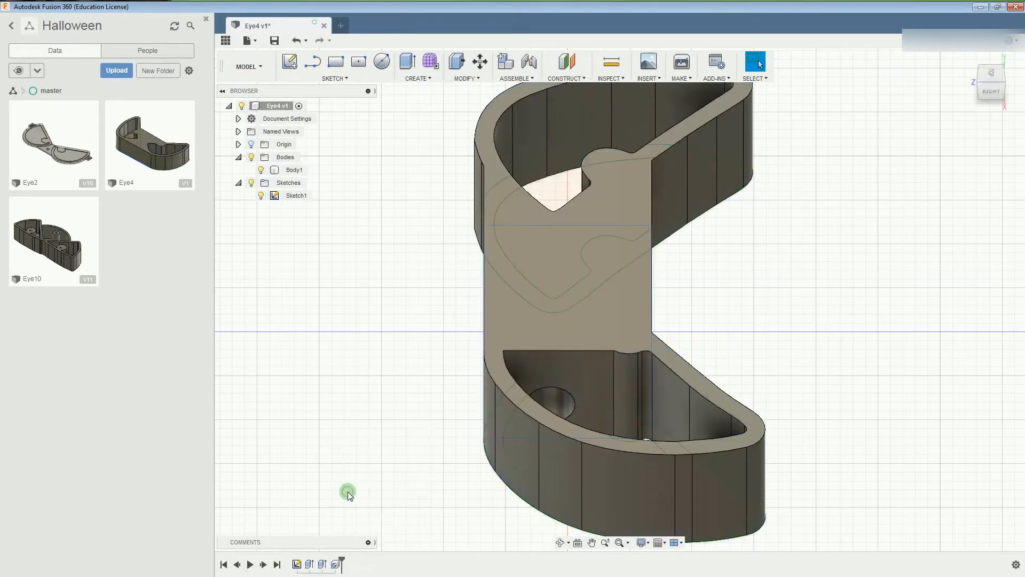
click(322, 565)
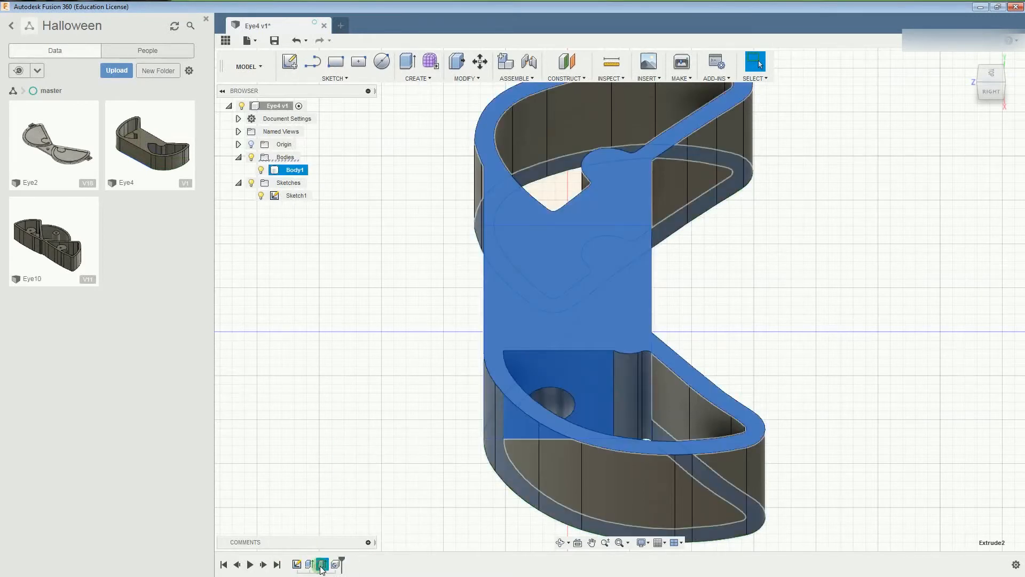
right_click(322, 565)
click(340, 495)
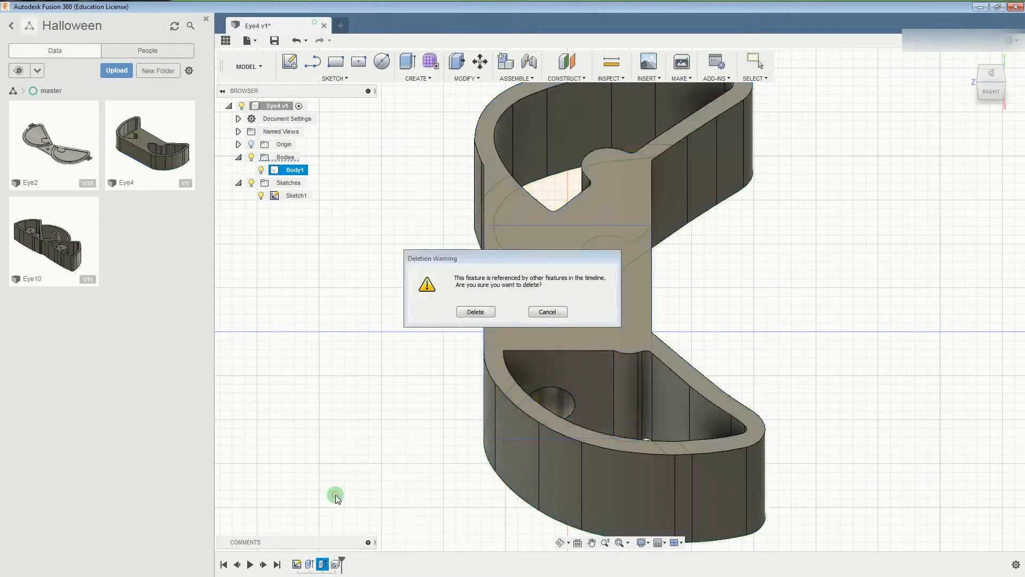
click(475, 312)
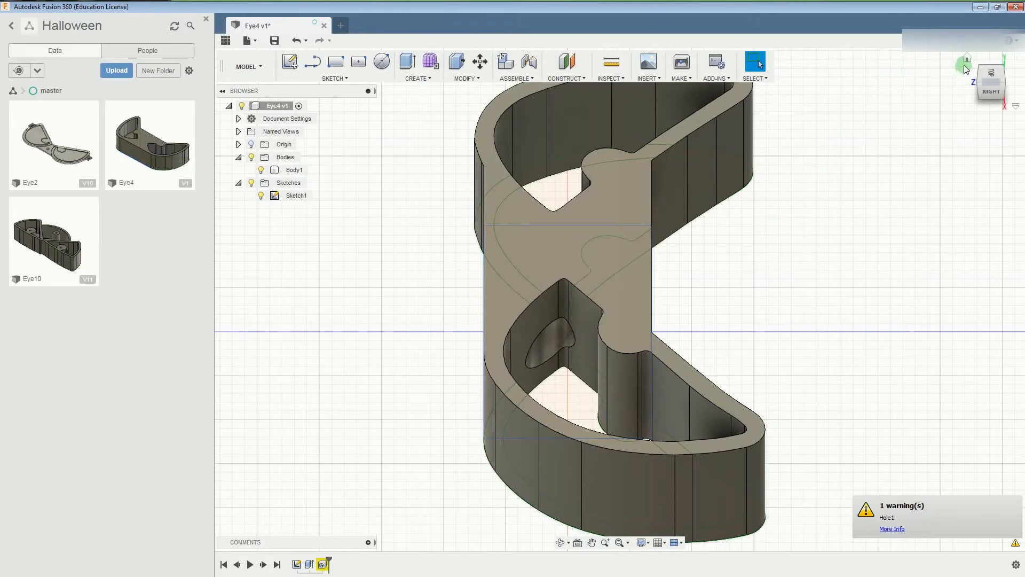
Examine the reopened eye cavities and the hole's opening from the isometric and upper right-side views.
click(965, 60)
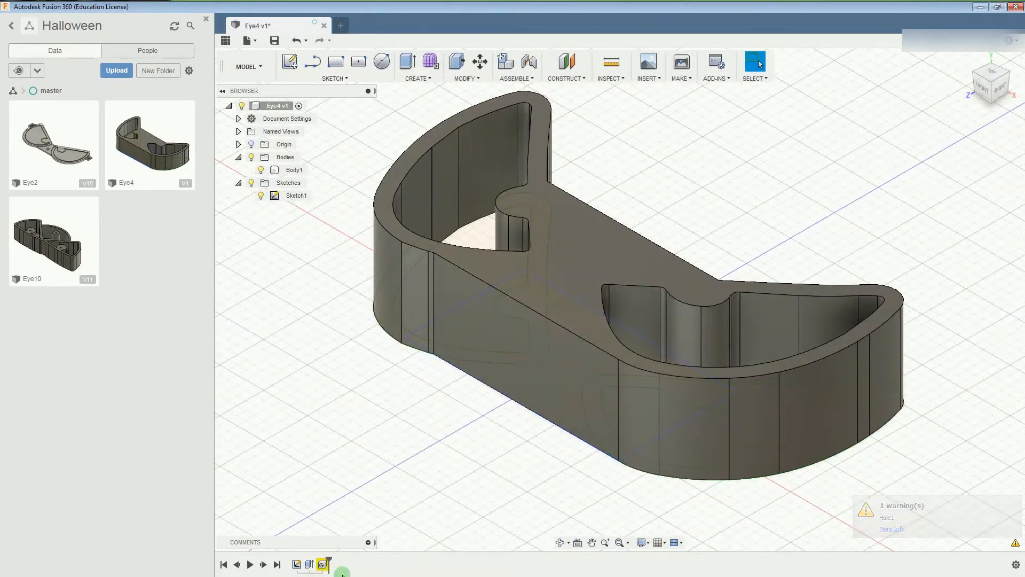
click(323, 564)
right_click(323, 564)
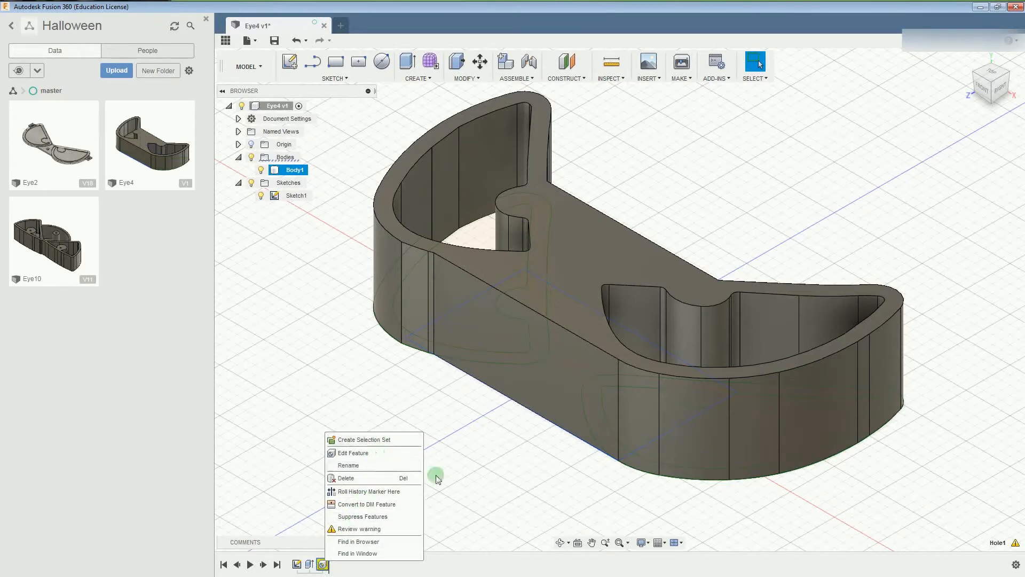
click(498, 476)
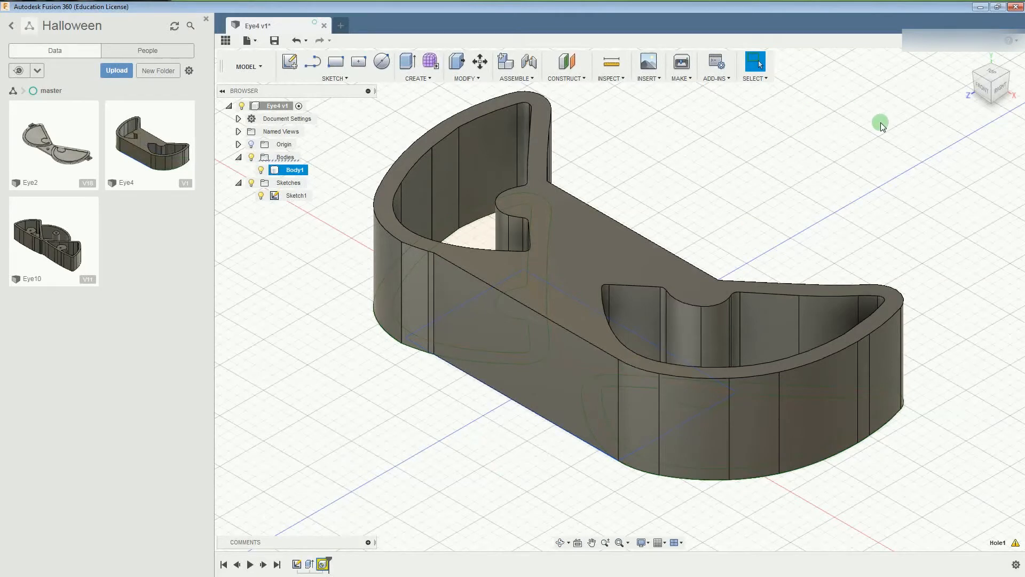
click(1013, 75)
click(992, 73)
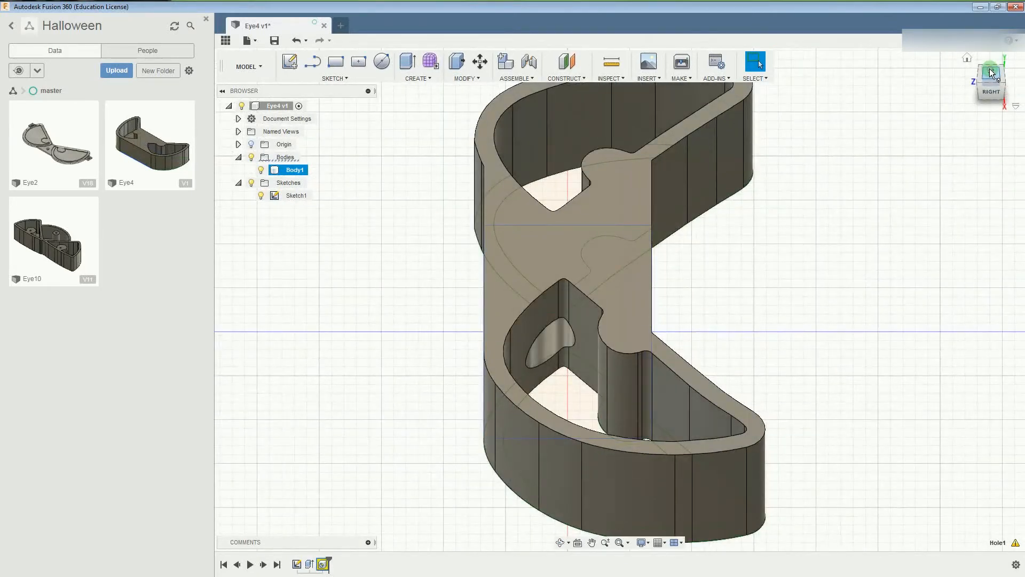
Extrude the four inner profiles of both eyes 5 mm with Join to floor the cavities, and hide Sketch1.
click(1001, 62)
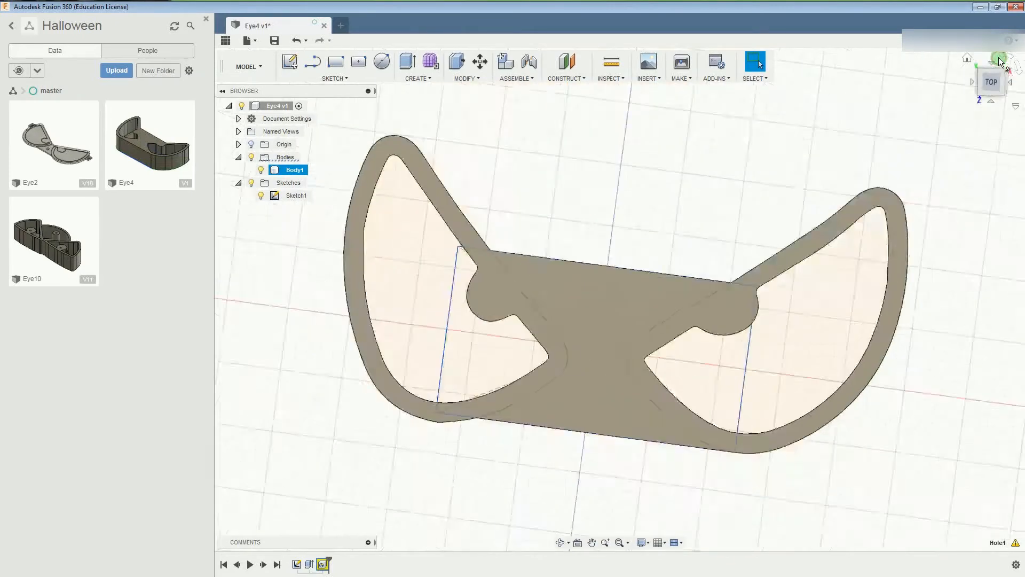
click(847, 280)
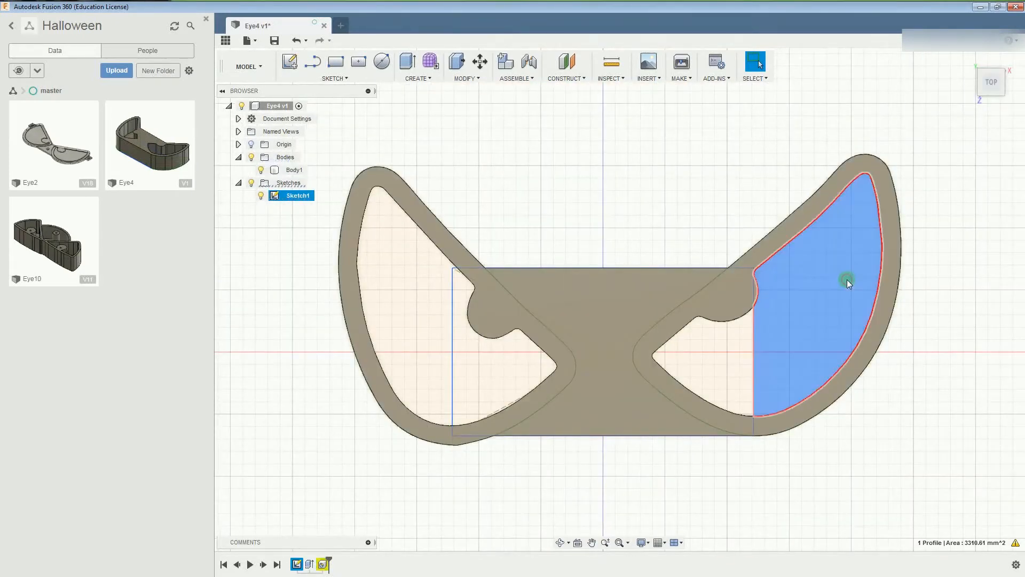
shift+click(723, 367)
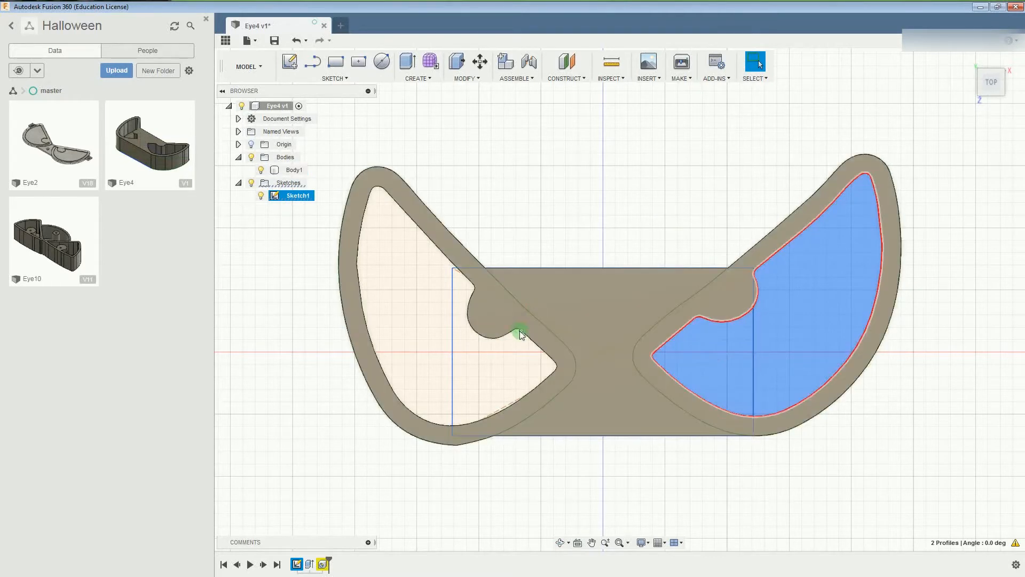
shift+click(506, 366)
shift+click(425, 297)
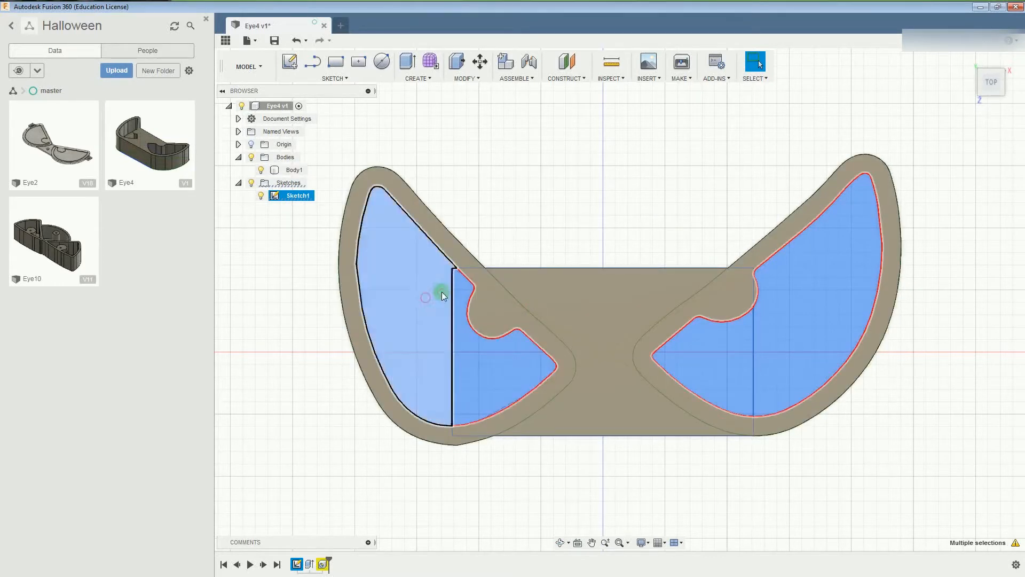
click(409, 63)
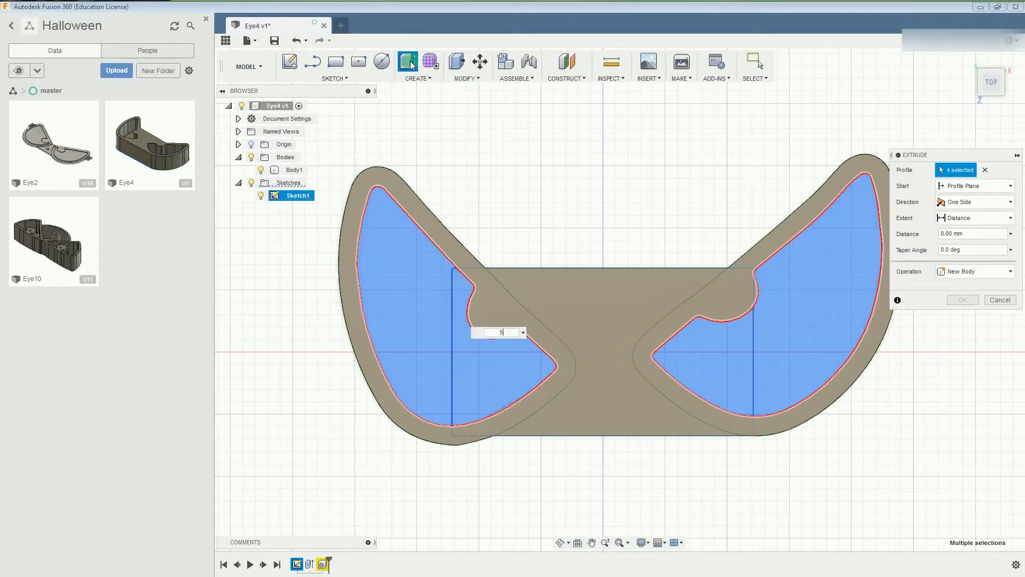
text(5.0)
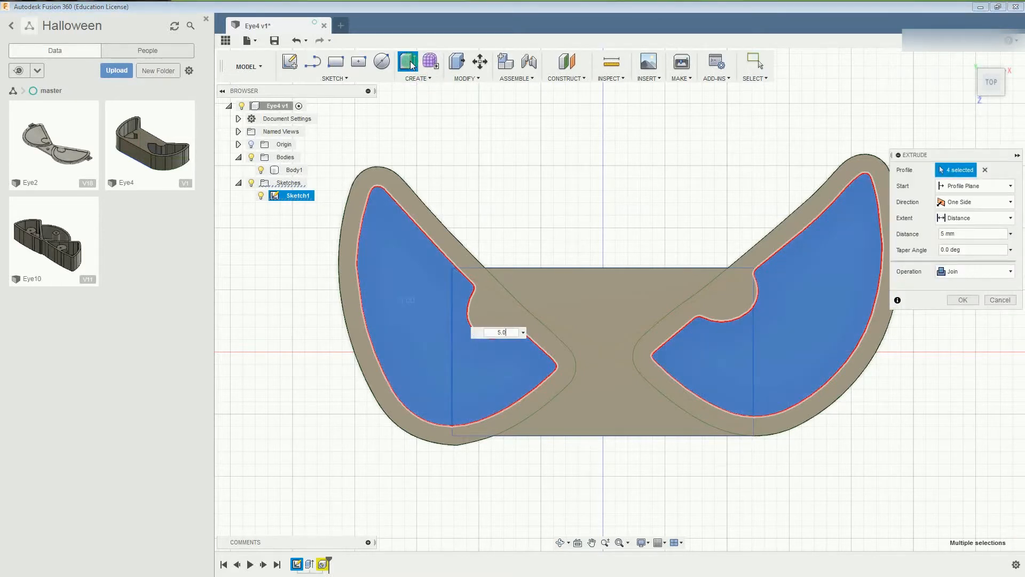
key(Return)
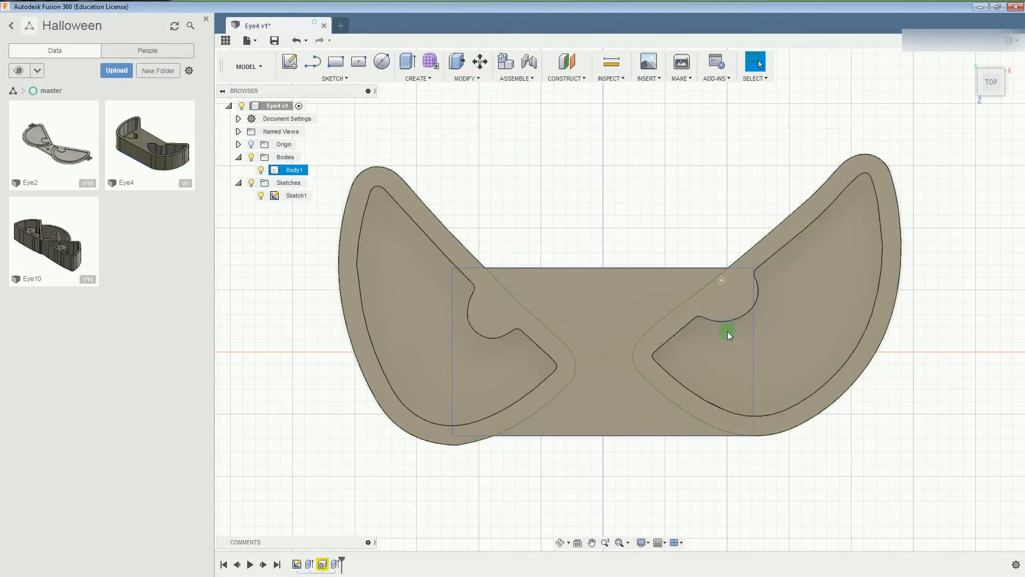
click(989, 68)
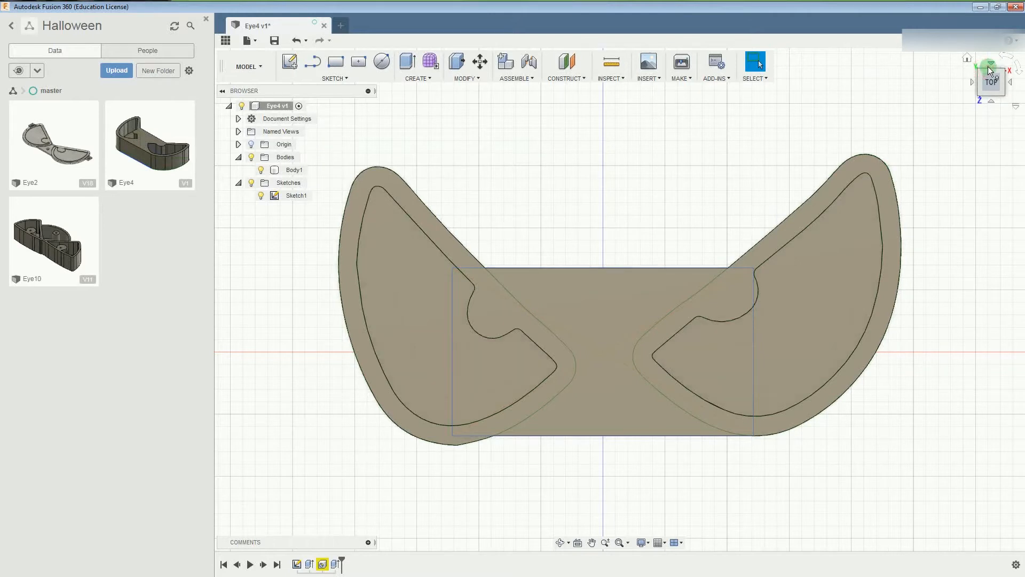
click(258, 196)
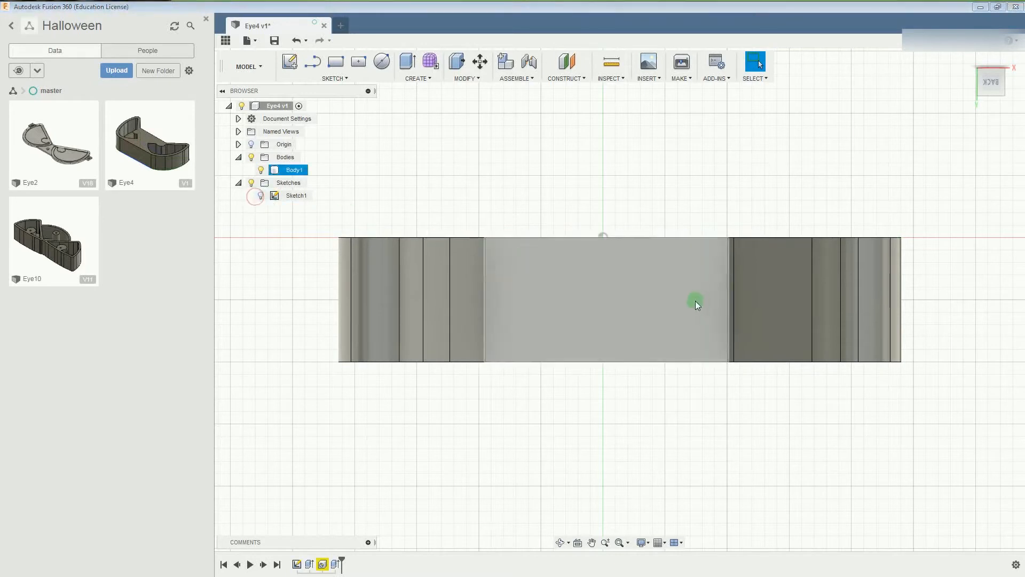
click(604, 294)
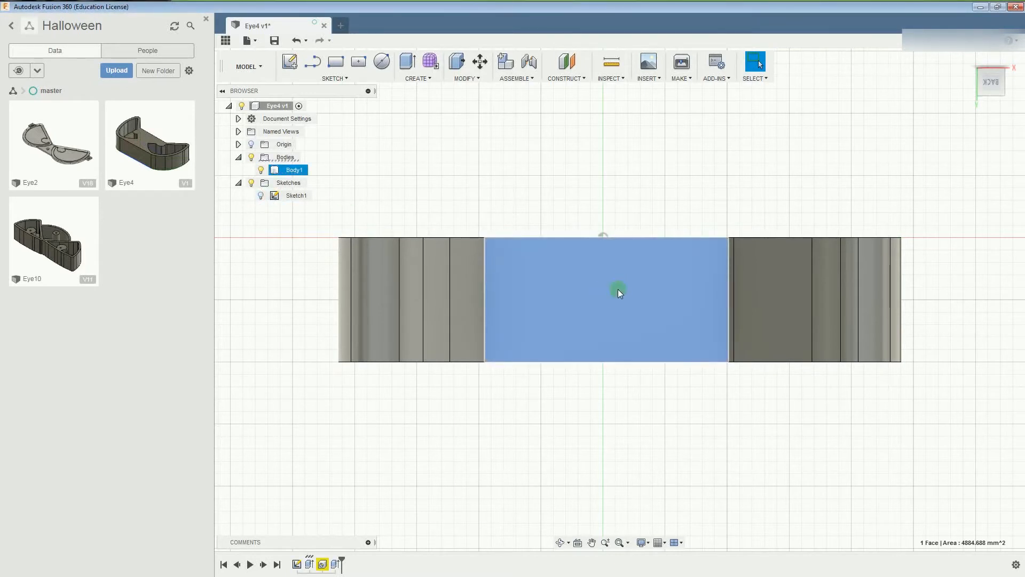
scroll(617, 289, down, 1)
scroll(618, 289, up, 3)
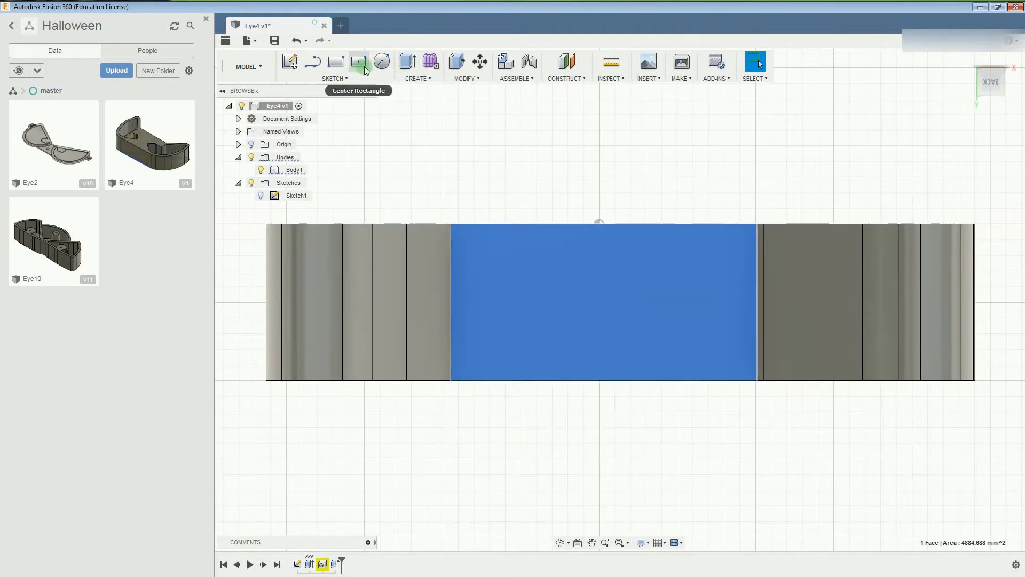
mouse_move(1007, 88)
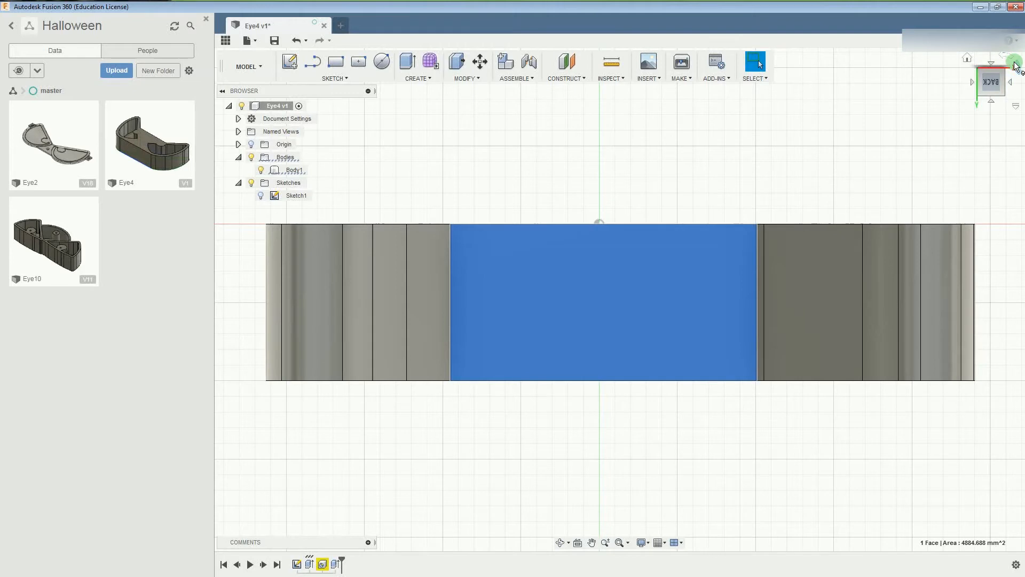
click(1015, 64)
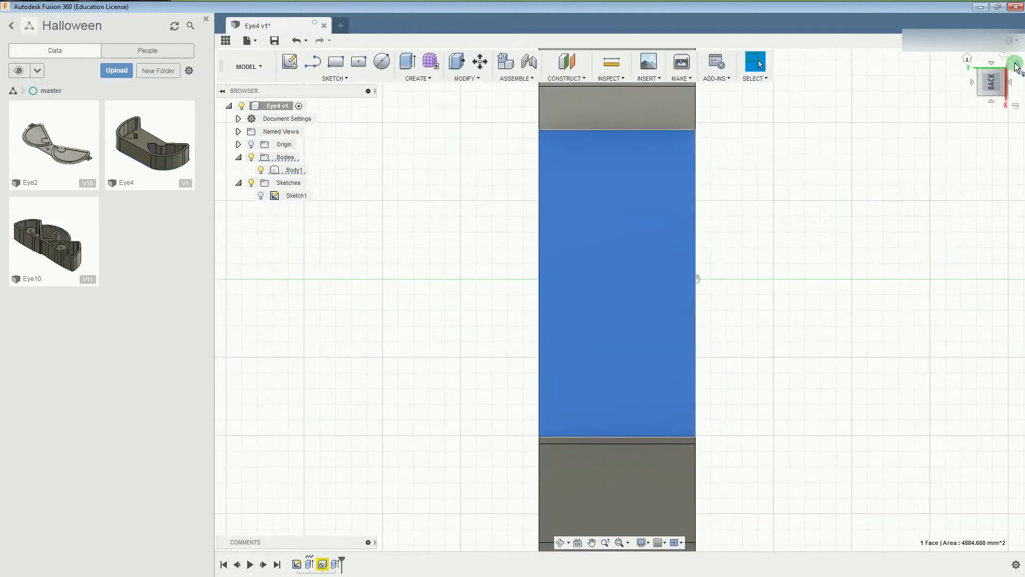
click(1015, 63)
scroll(636, 208, up, 1)
scroll(636, 207, down, 1)
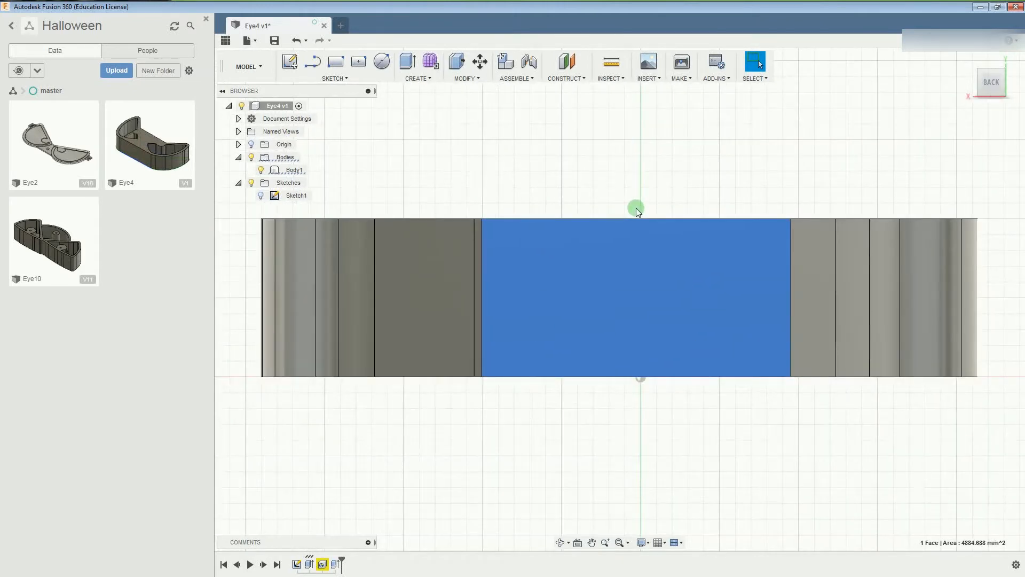
scroll(801, 166, down, 1)
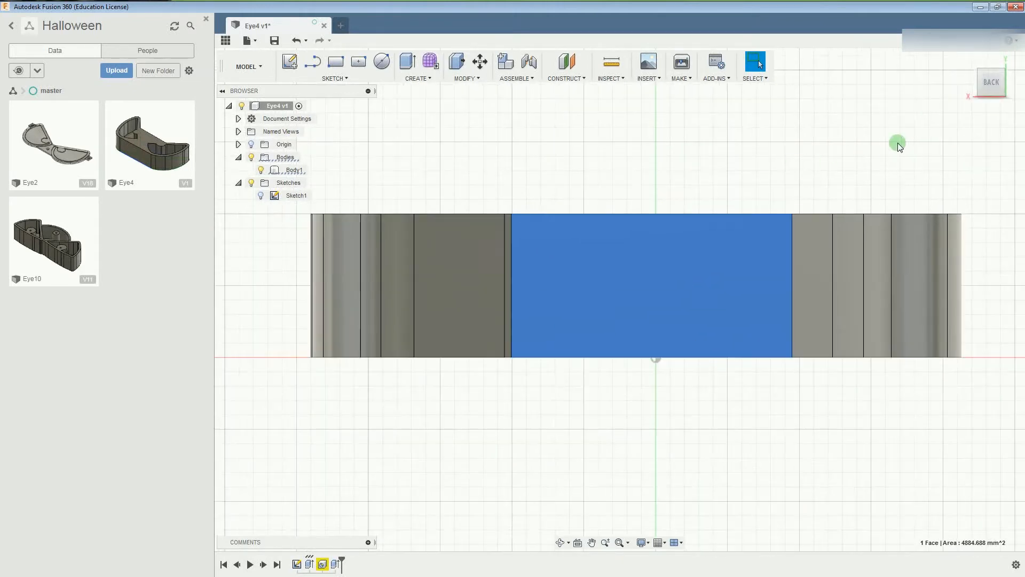
click(972, 81)
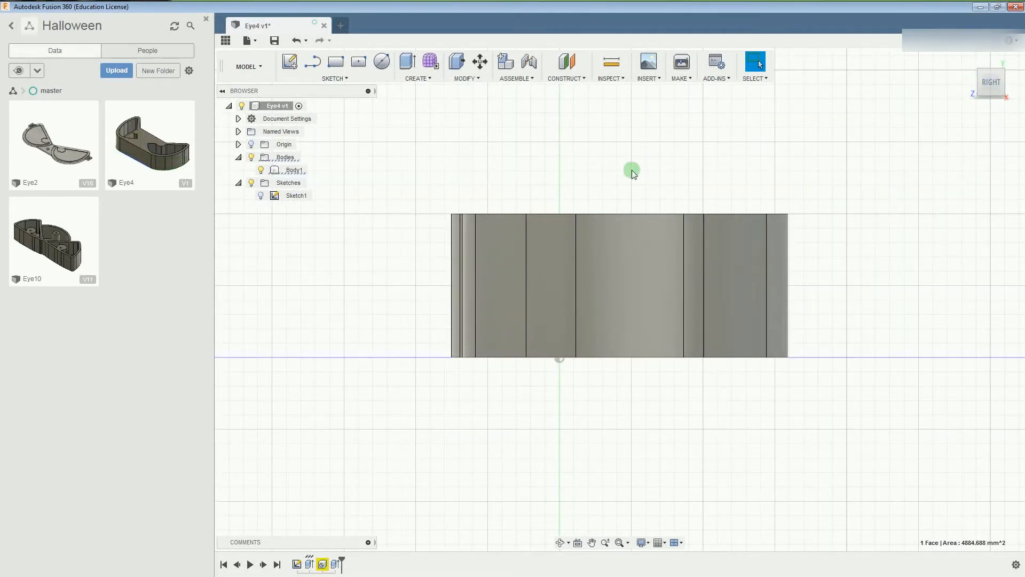
click(389, 65)
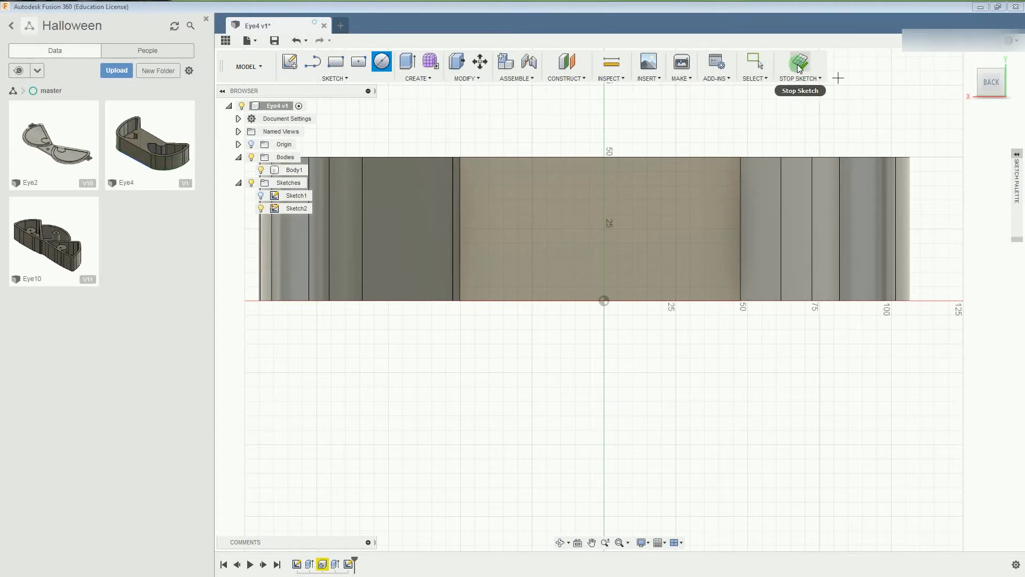
key(Escape)
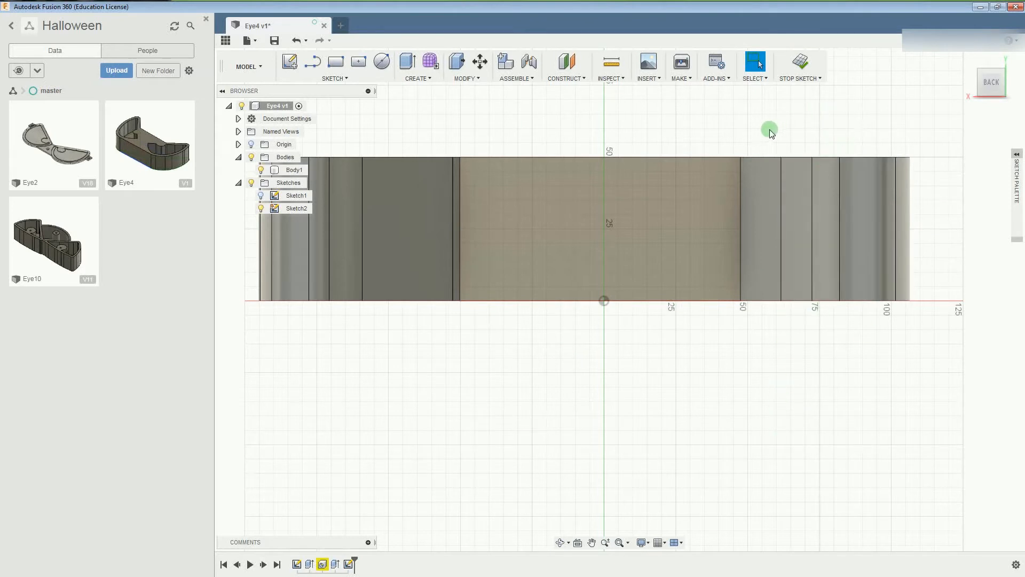
click(795, 77)
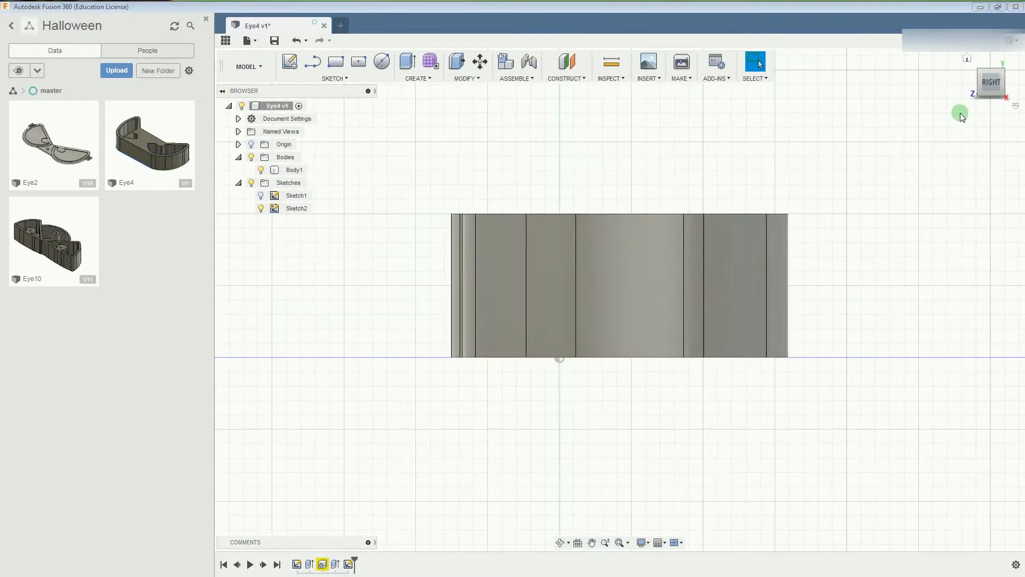
mouse_move(992, 107)
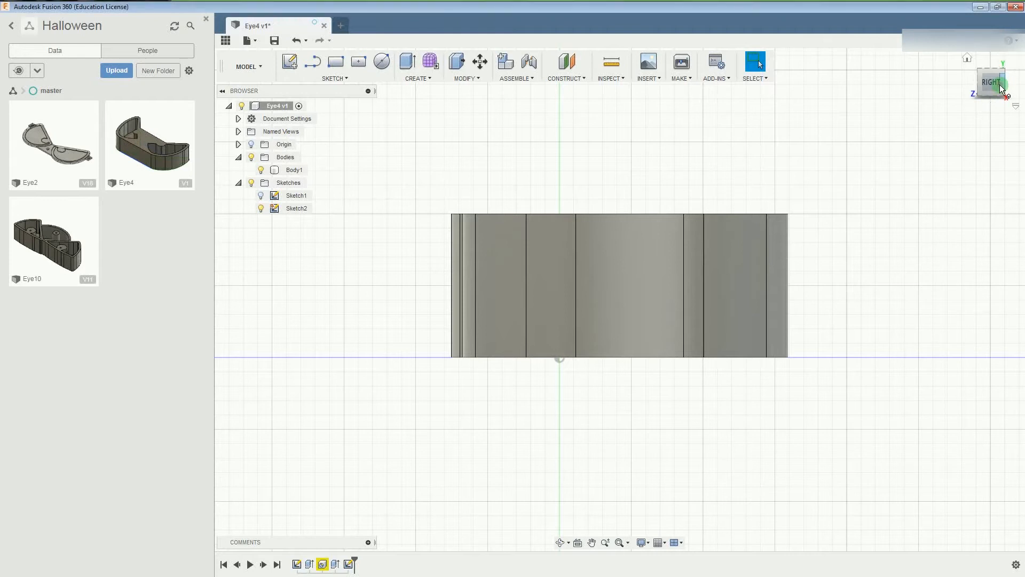
click(1003, 91)
click(984, 89)
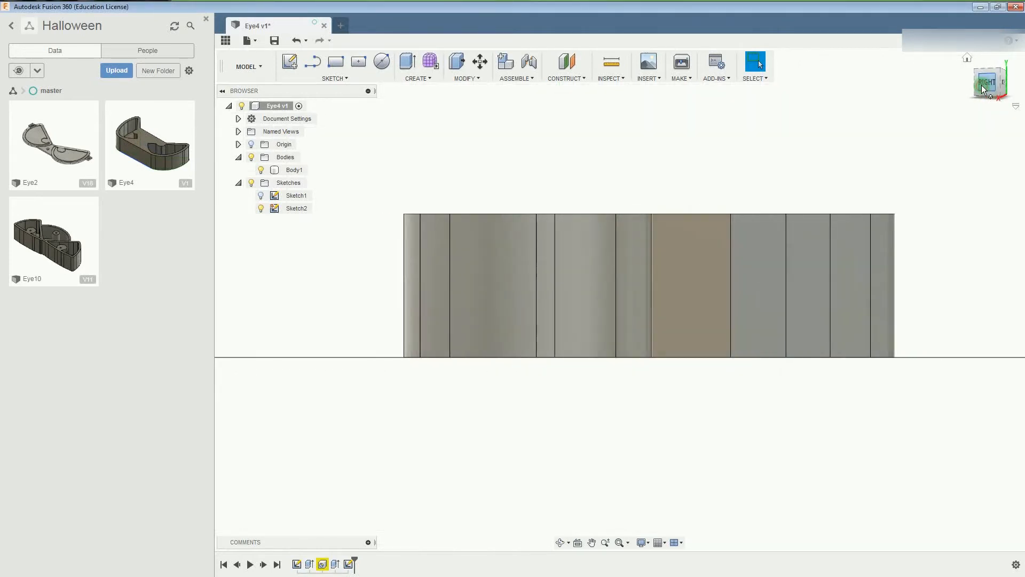
click(945, 197)
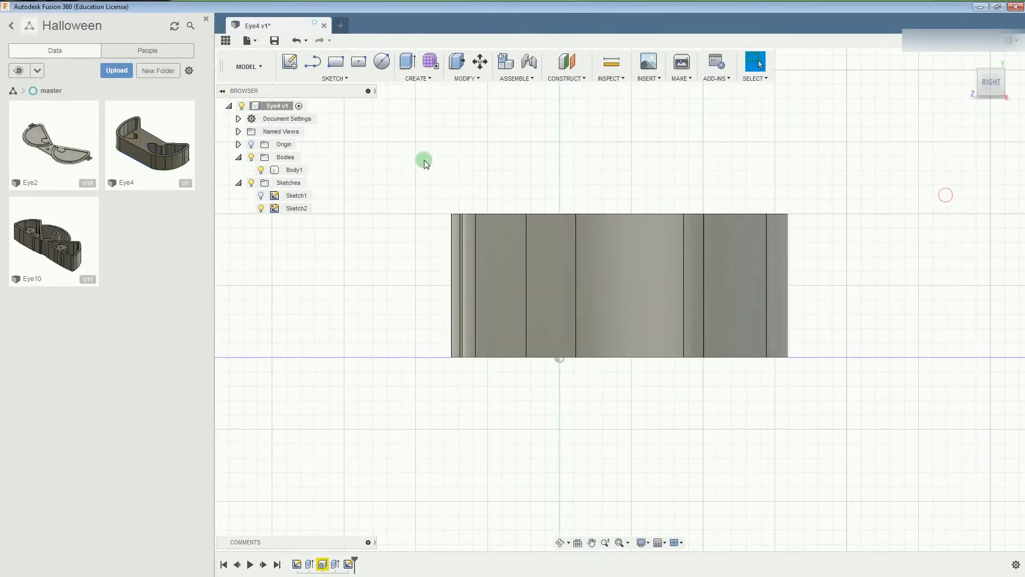
Sketch a 30 mm diameter circle on the side-view origin plane, centred at mid-height on the bridge's rear edge.
click(377, 74)
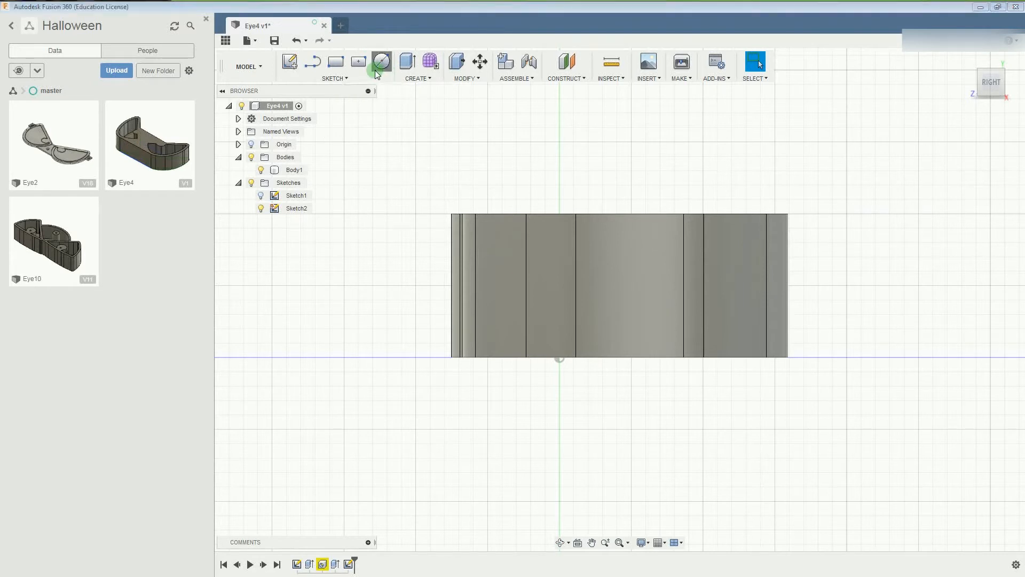
click(527, 332)
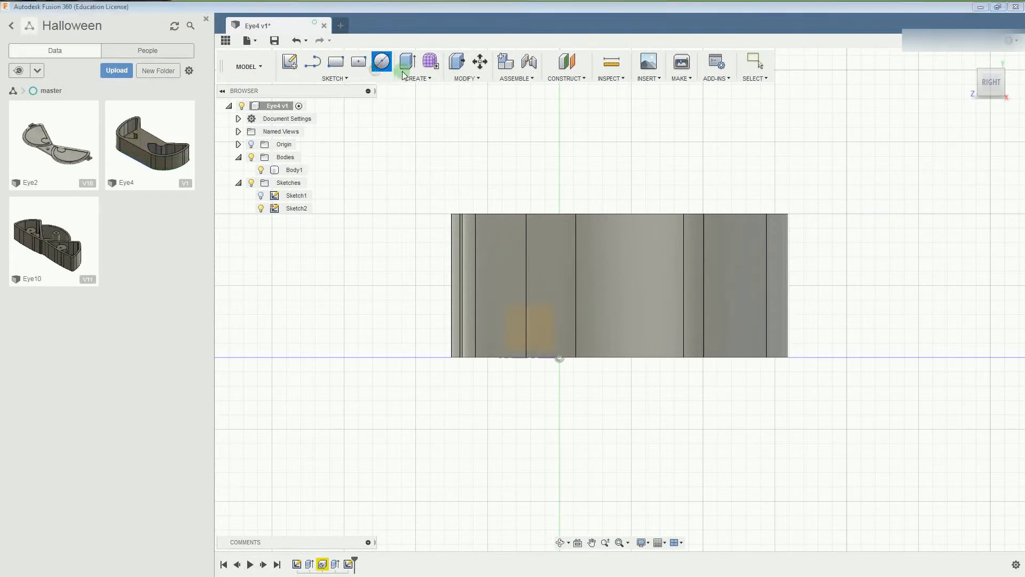
click(426, 254)
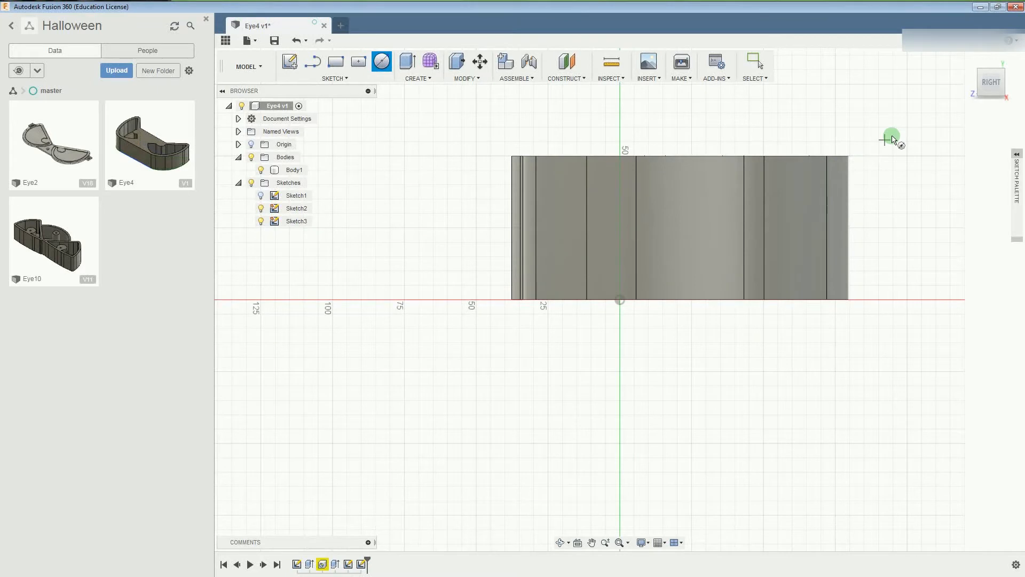
click(1005, 85)
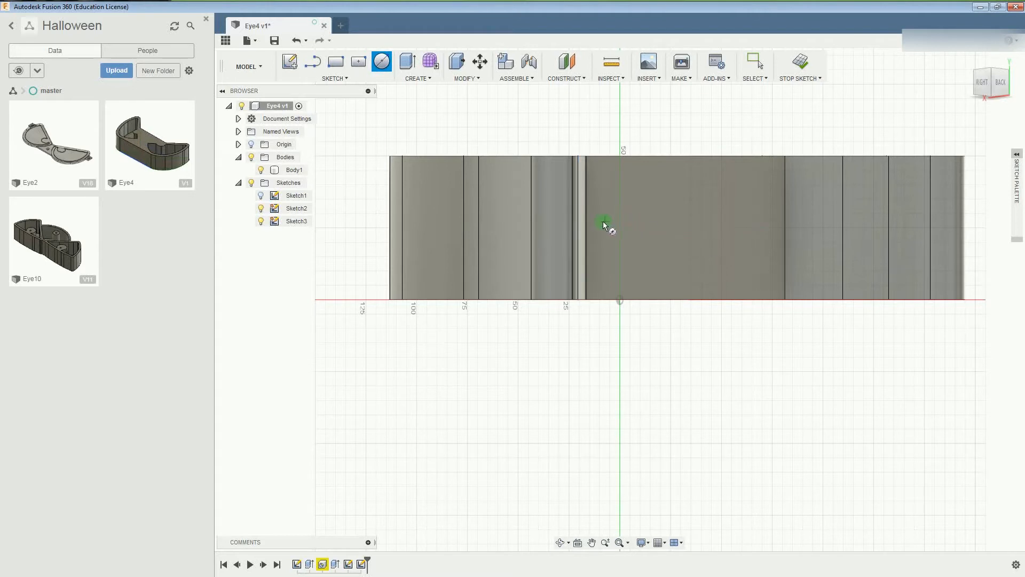
click(680, 231)
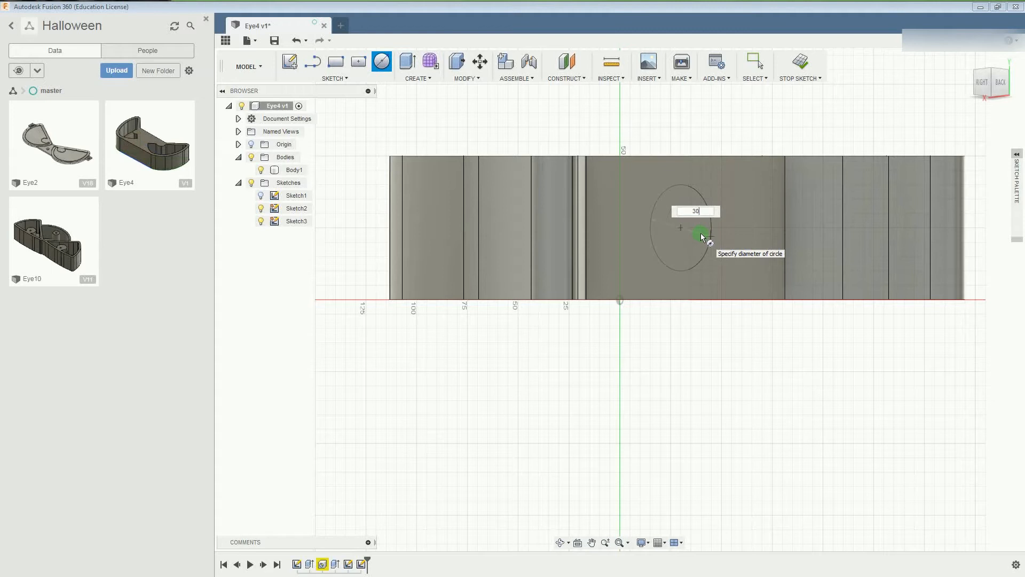
key(Return)
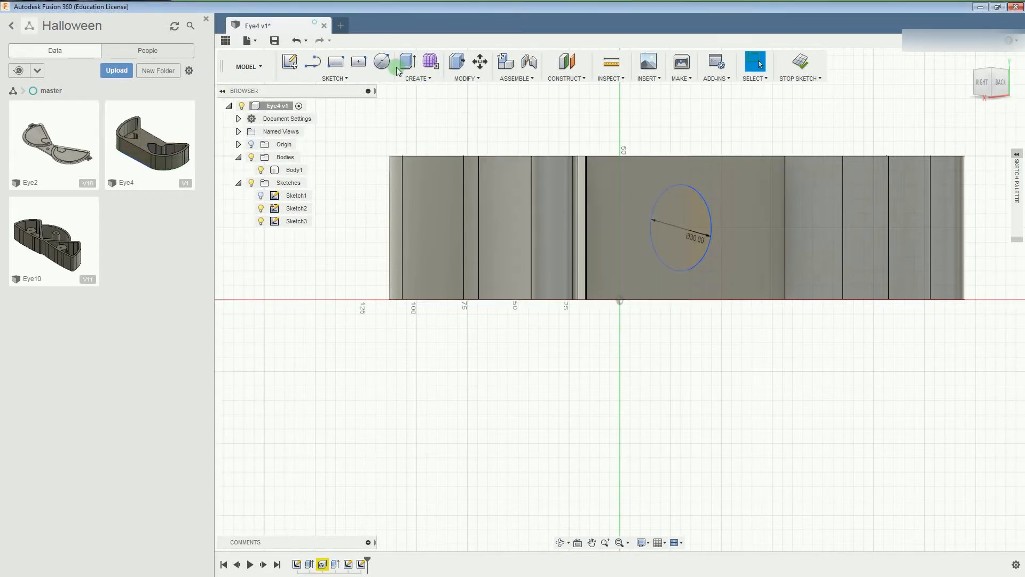
Add a concentric 20 mm diameter circle inside the 30 mm circle.
click(382, 60)
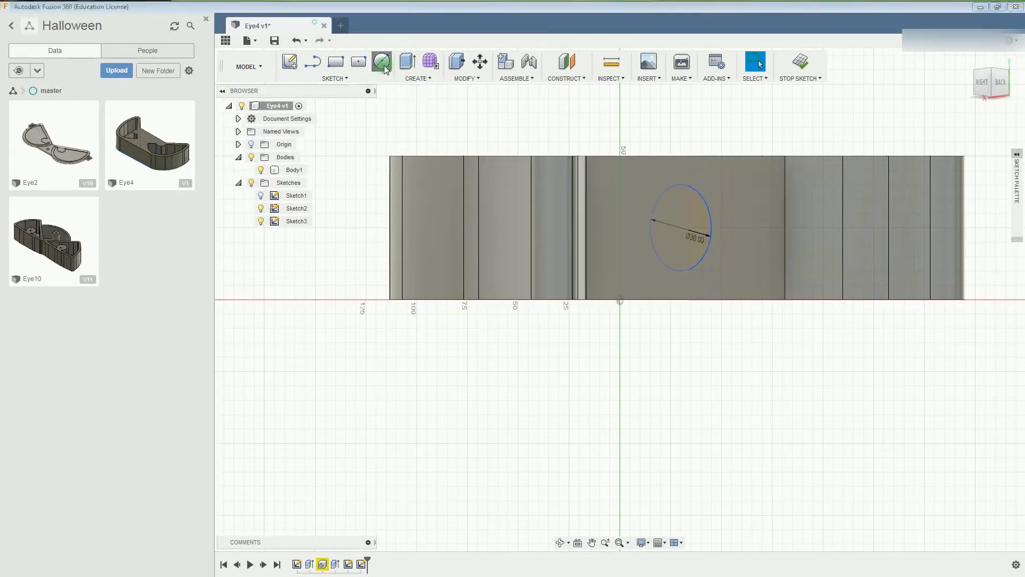
click(685, 230)
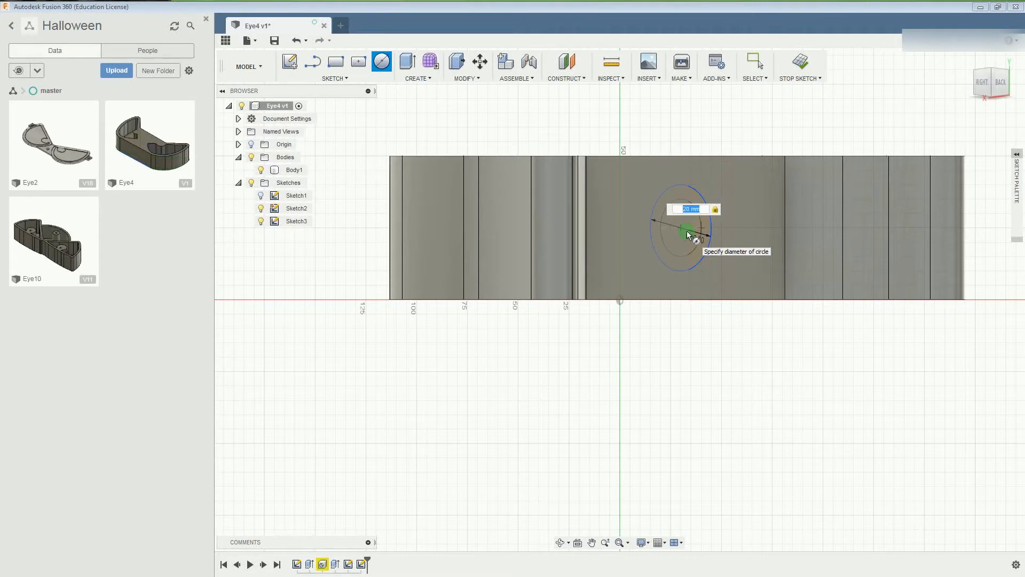
key(Return)
key(Escape)
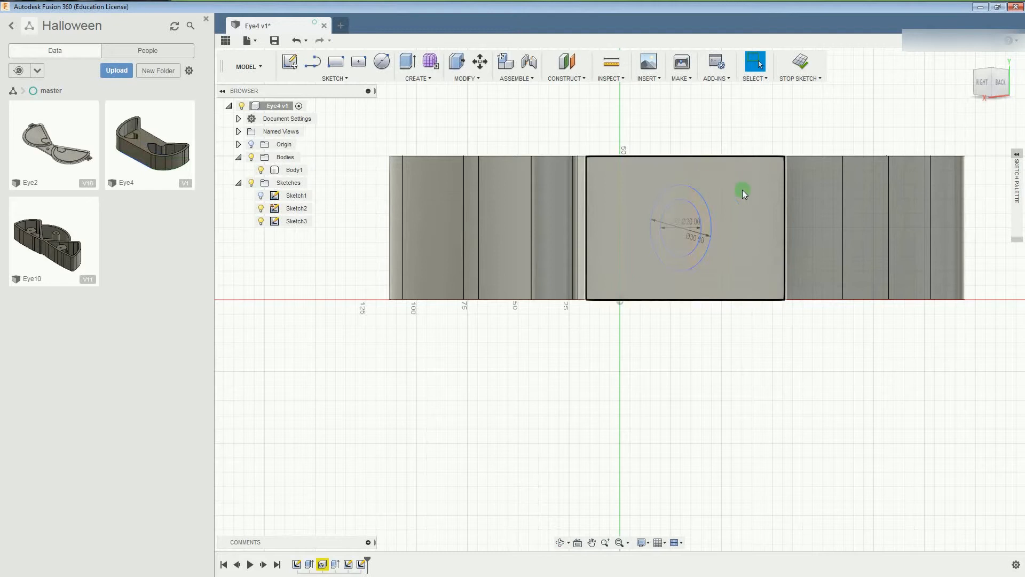
Extrude the ring profile between the 20 mm and 30 mm circles symmetrically by 8 mm, joined to the bridge's rear.
click(703, 215)
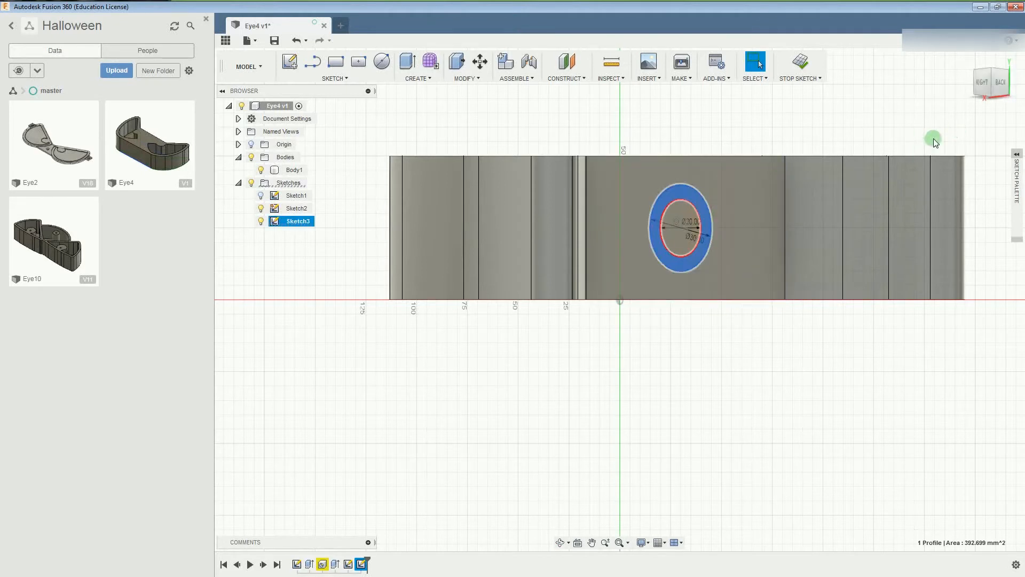
click(965, 59)
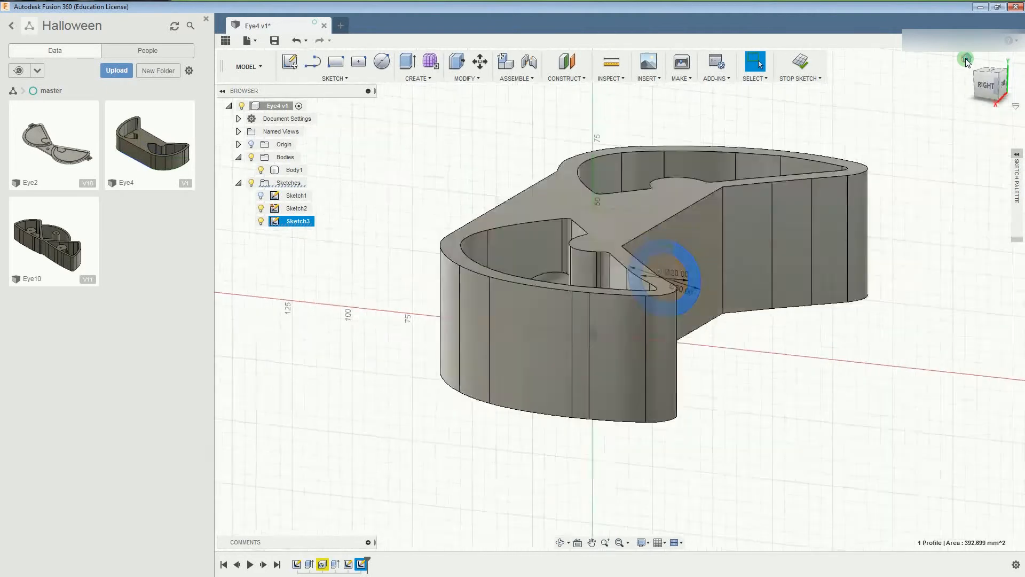
click(996, 83)
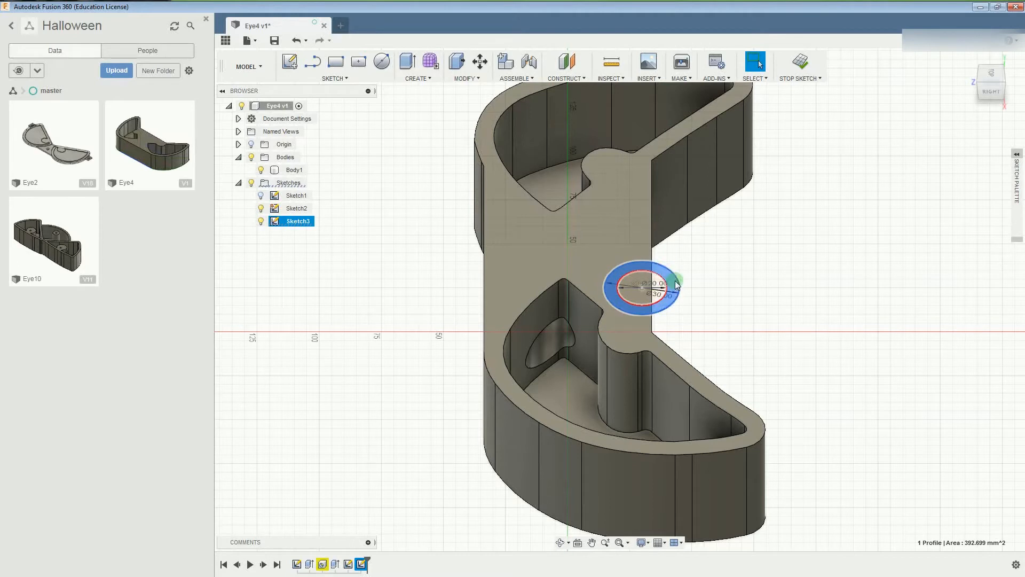
right_click(676, 285)
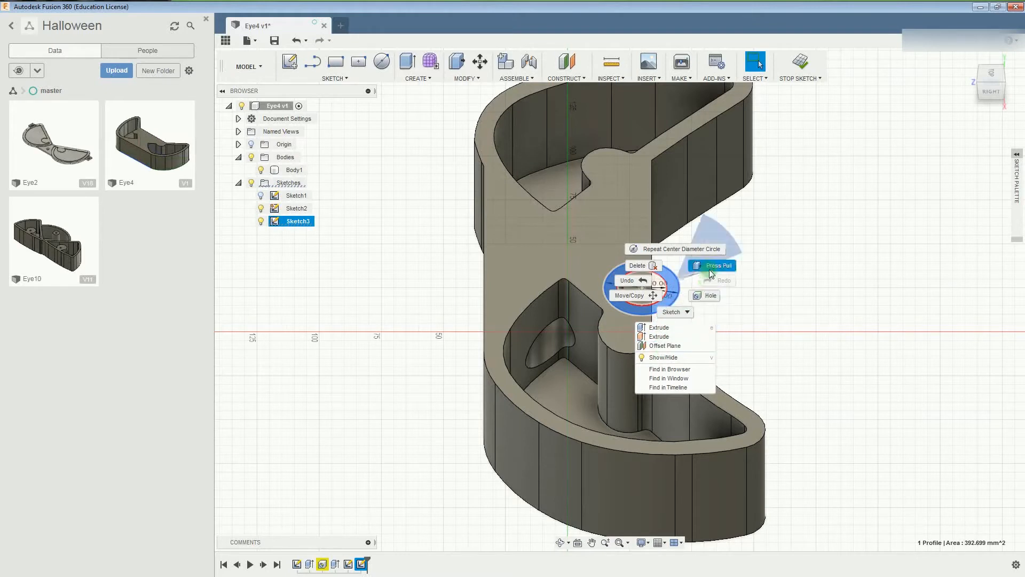
click(659, 328)
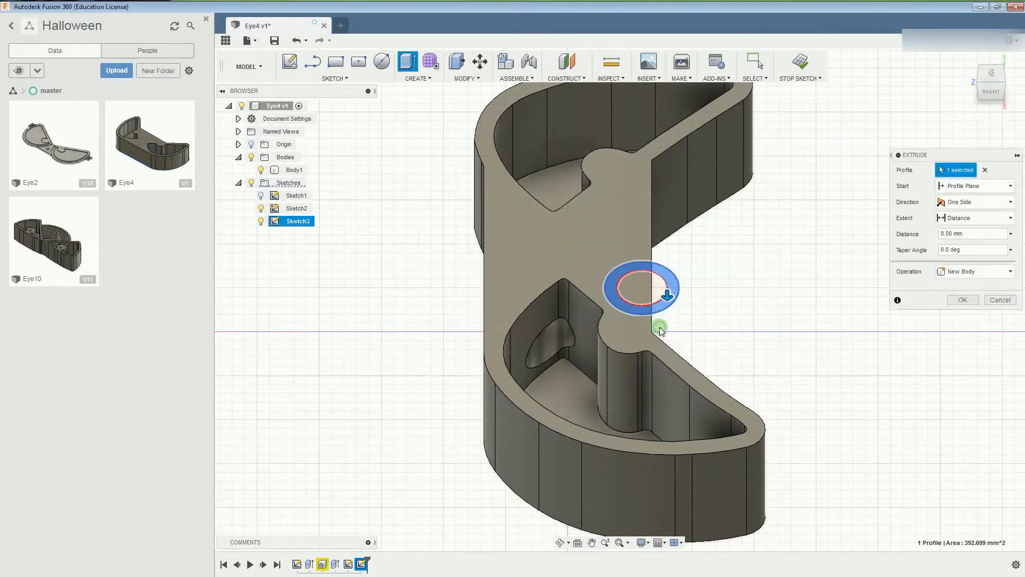
click(950, 202)
click(949, 231)
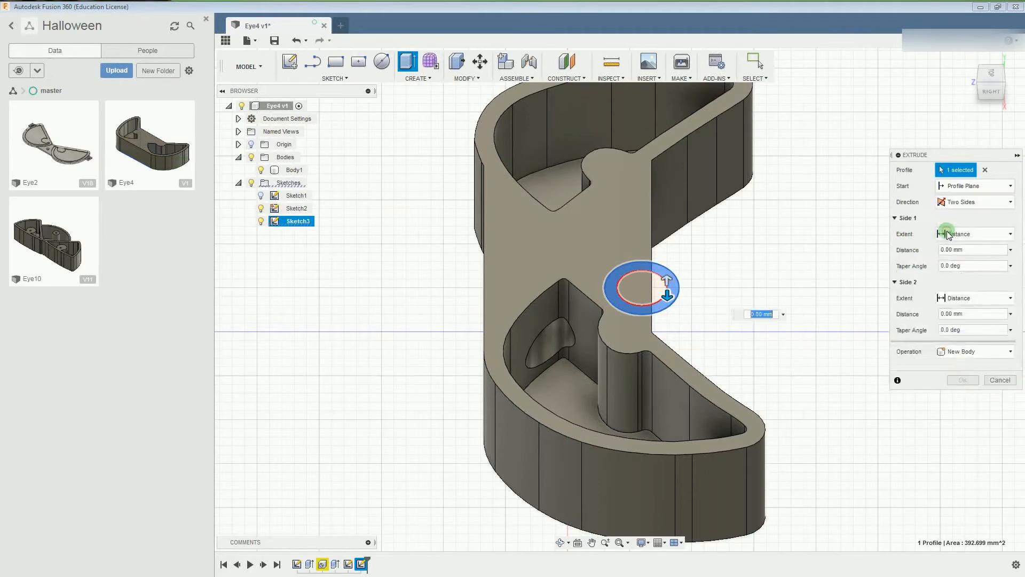
click(956, 242)
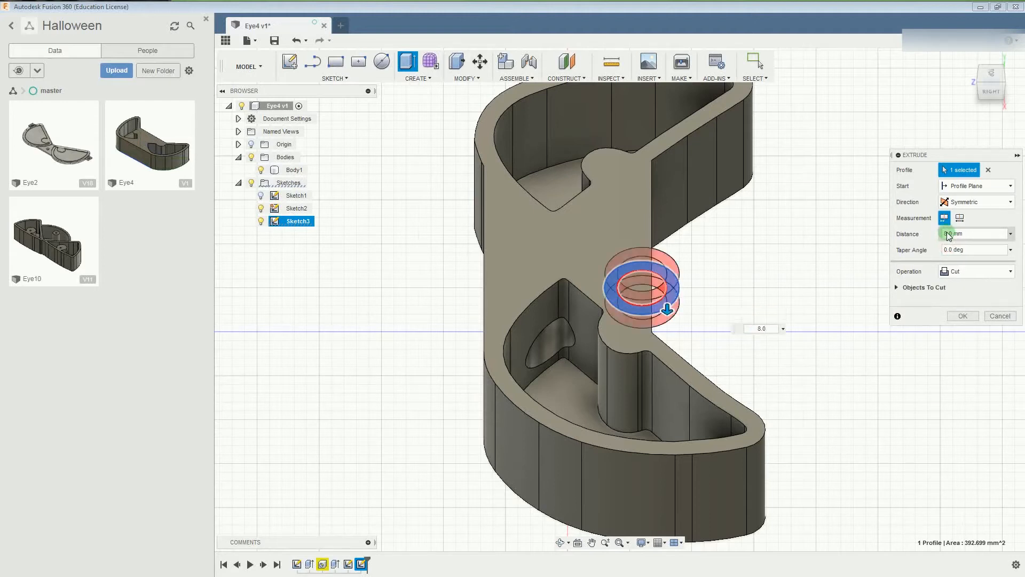
click(967, 271)
click(969, 283)
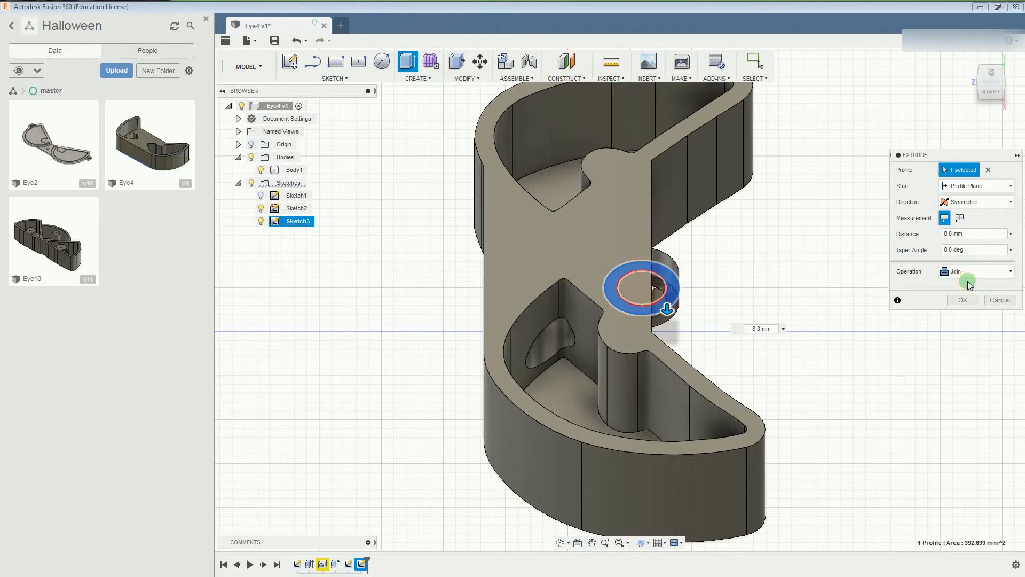
key(Return)
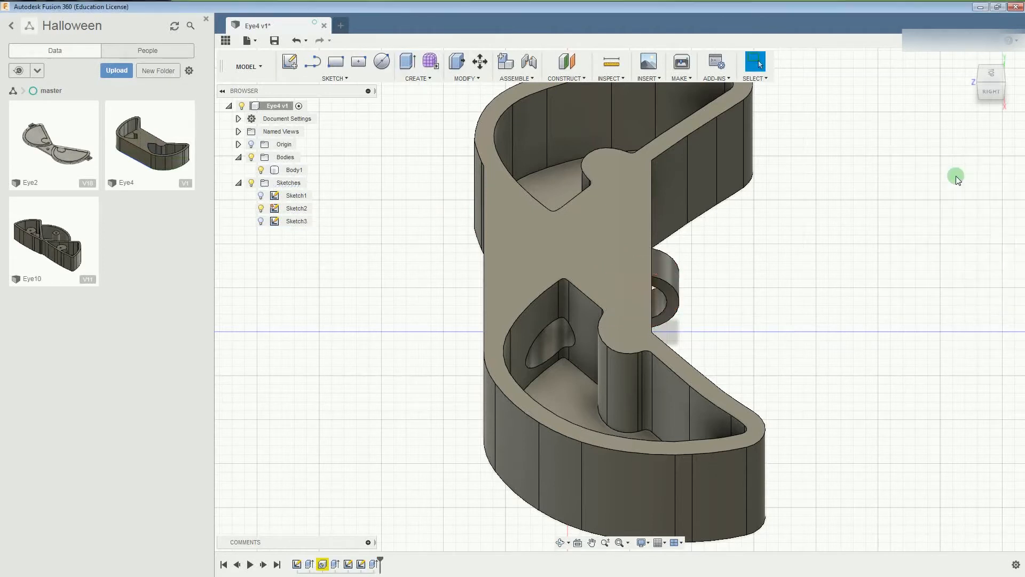
Check the rear ring from above and an angled view, and save a new version described as User Saved.
click(970, 62)
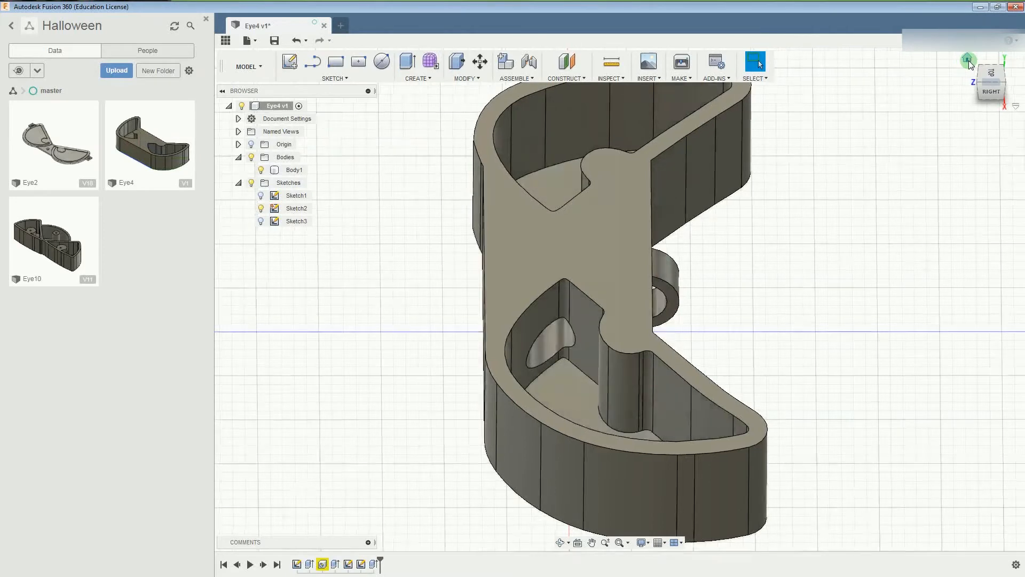
click(991, 78)
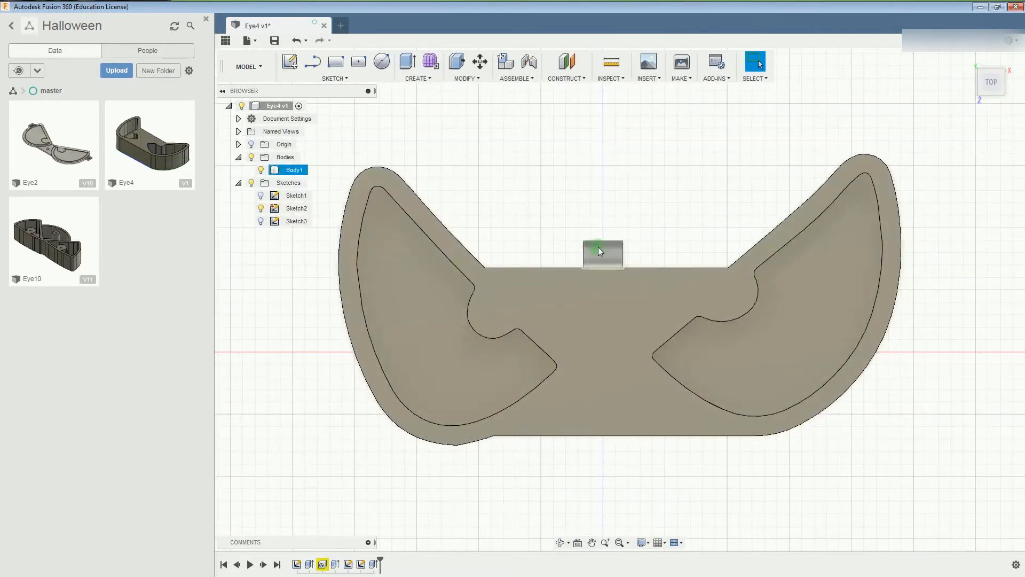
click(1001, 91)
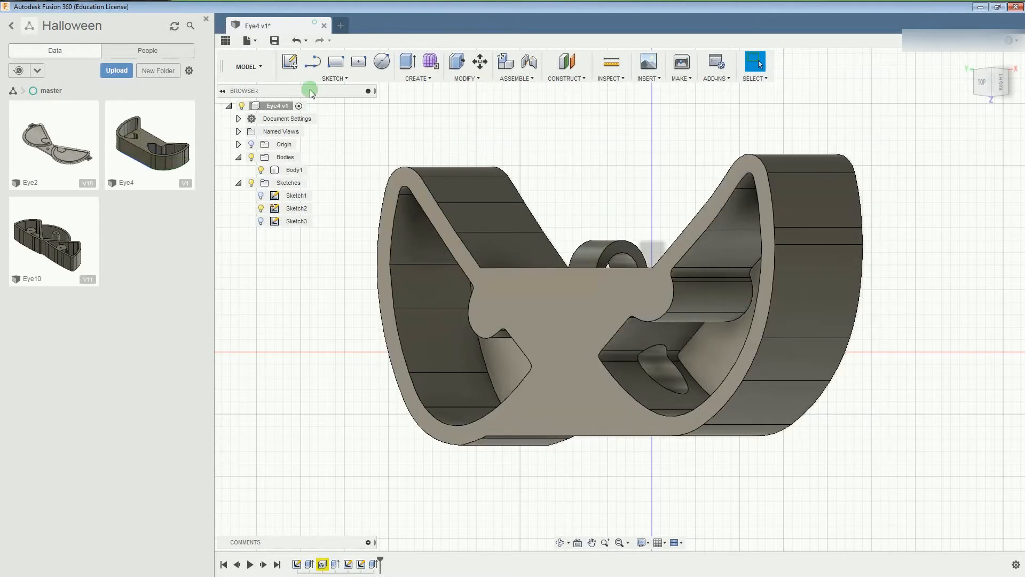
click(275, 41)
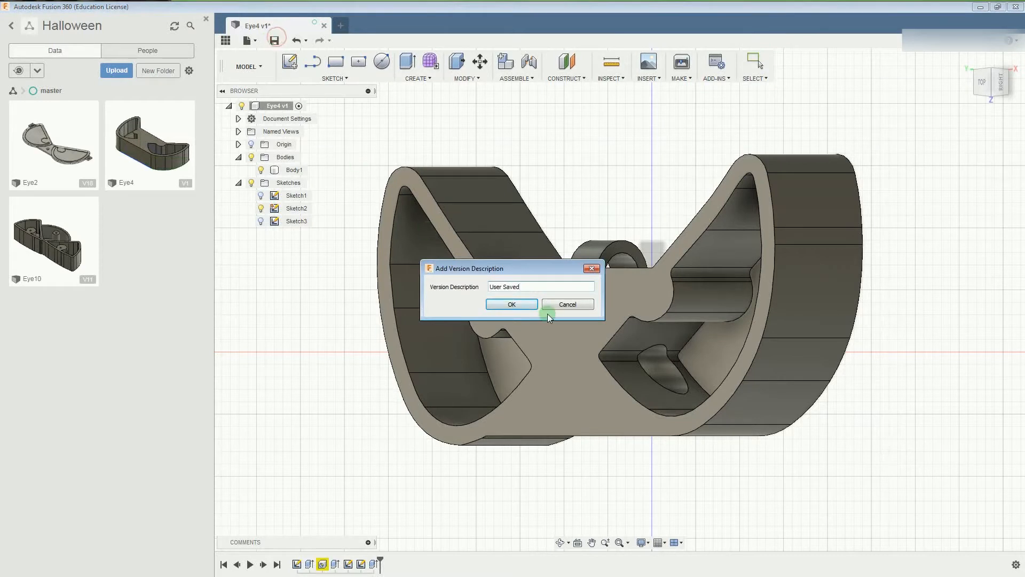
click(523, 304)
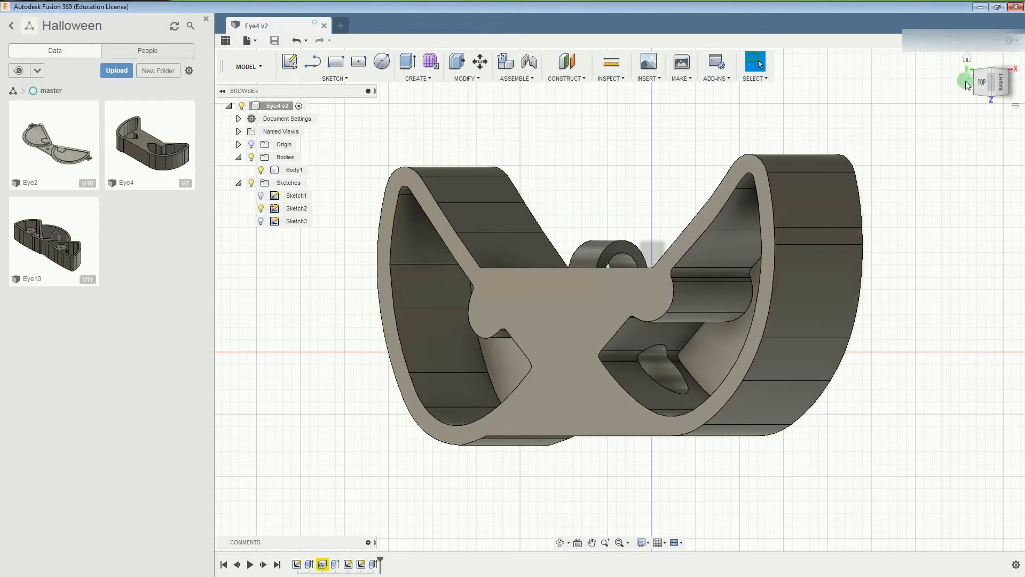
Examine the saved eyes from the top, front and right-side angles, checking the bridge hole feature and the rear ring.
click(981, 96)
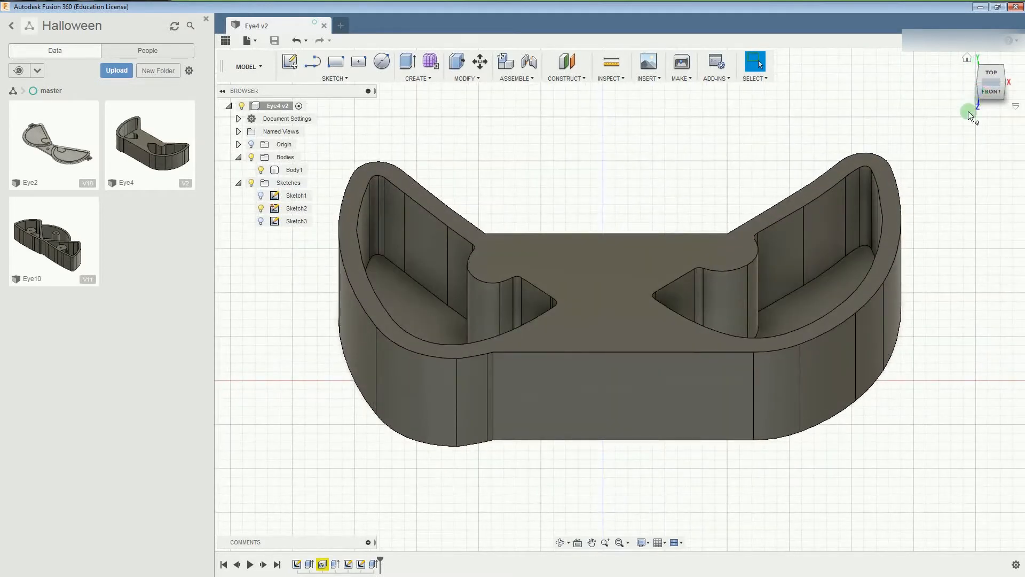
click(642, 275)
click(967, 61)
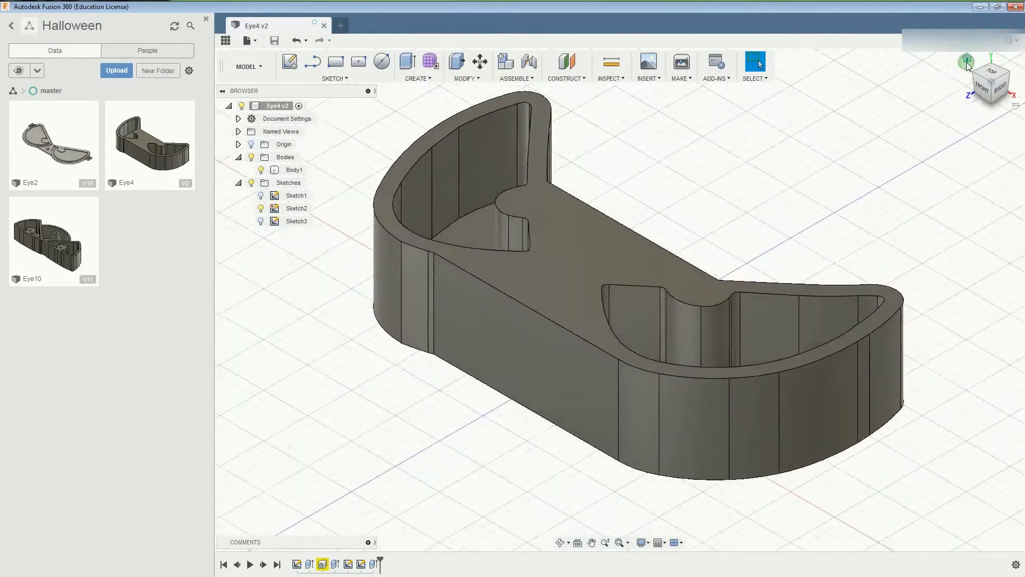
click(989, 79)
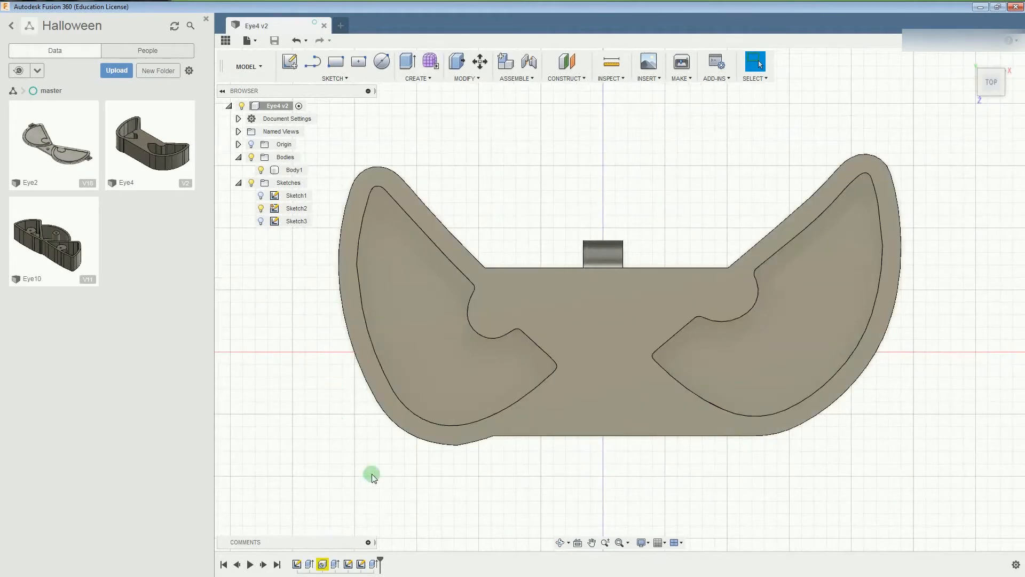
click(323, 564)
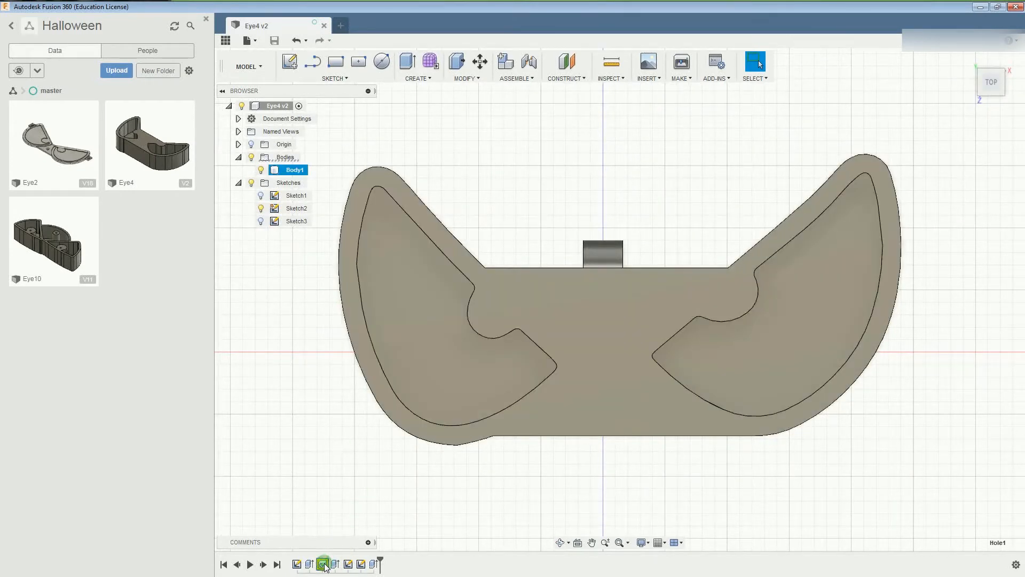
click(990, 95)
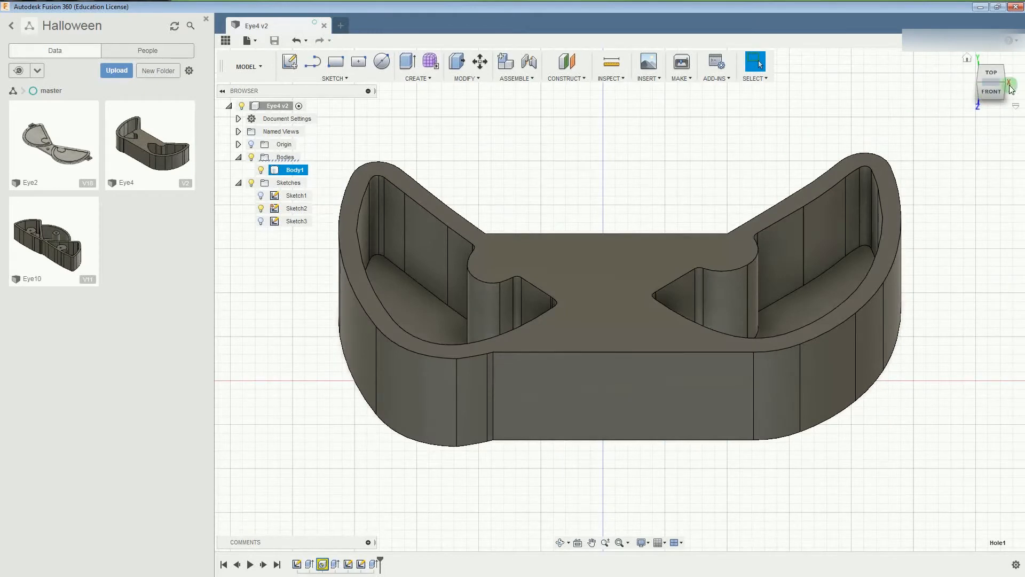
click(1005, 84)
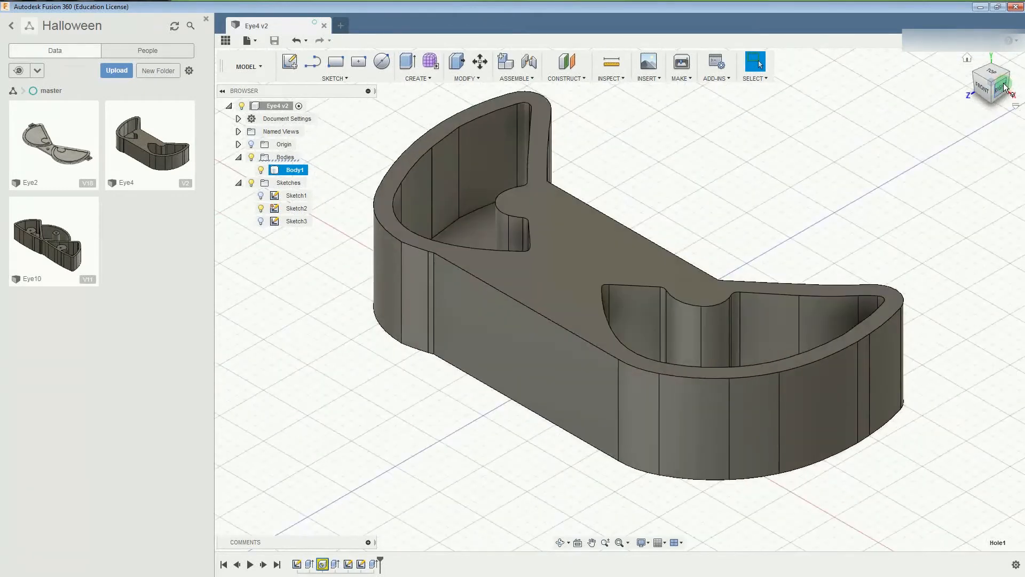
click(1006, 87)
drag(990, 74, 971, 82)
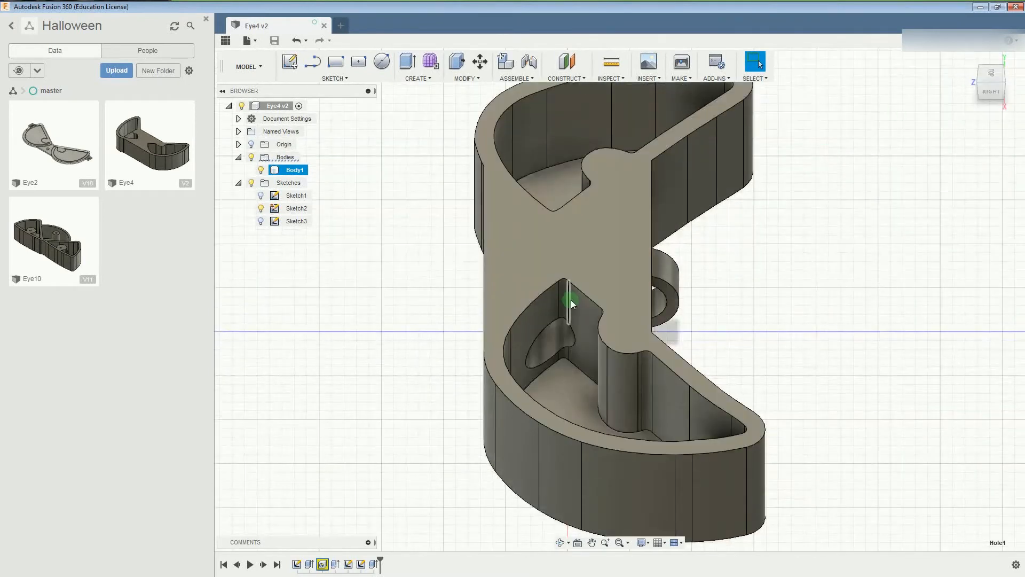
key(Delete)
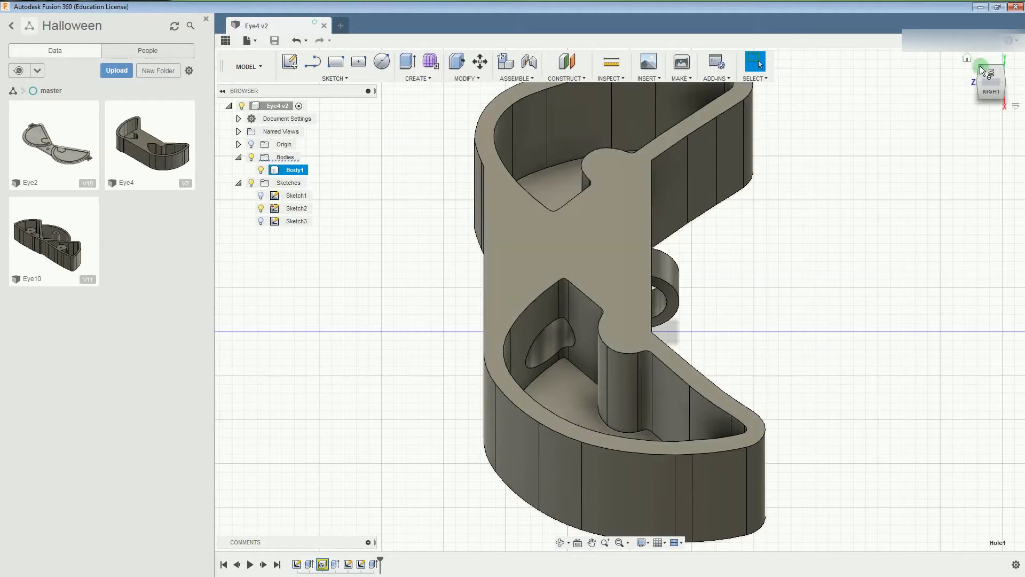
click(969, 60)
click(991, 73)
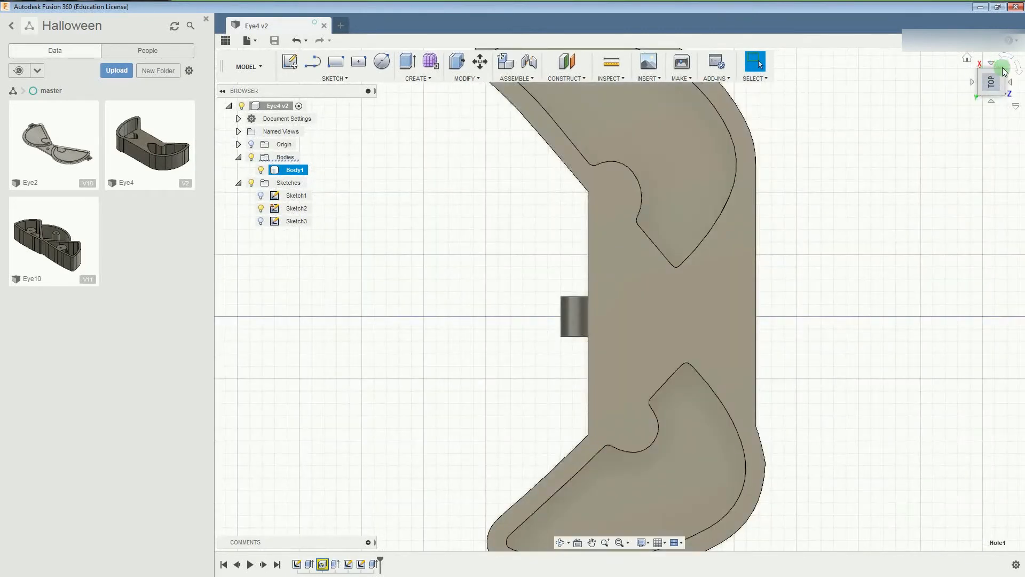
click(1003, 71)
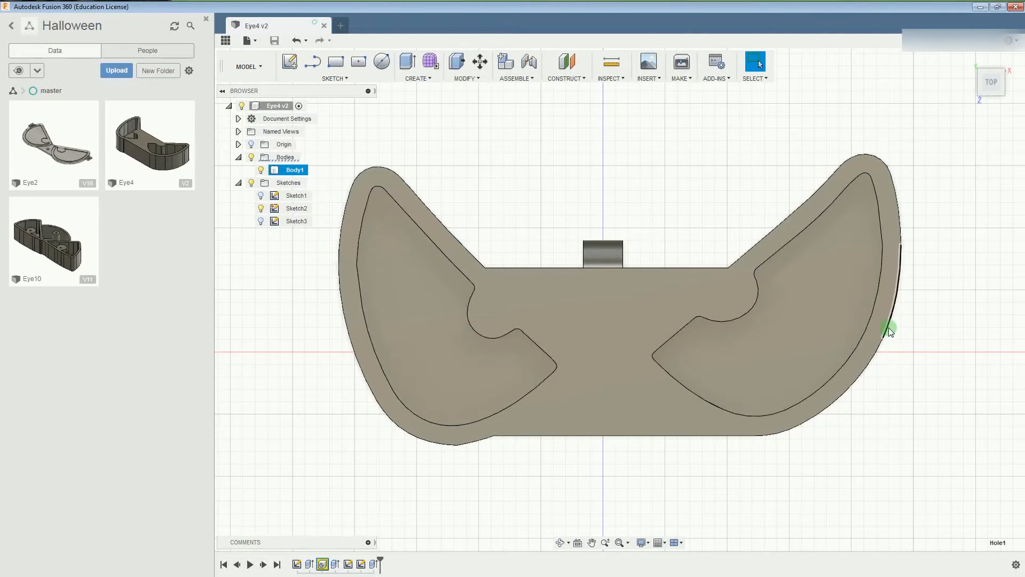
mouse_move(967, 85)
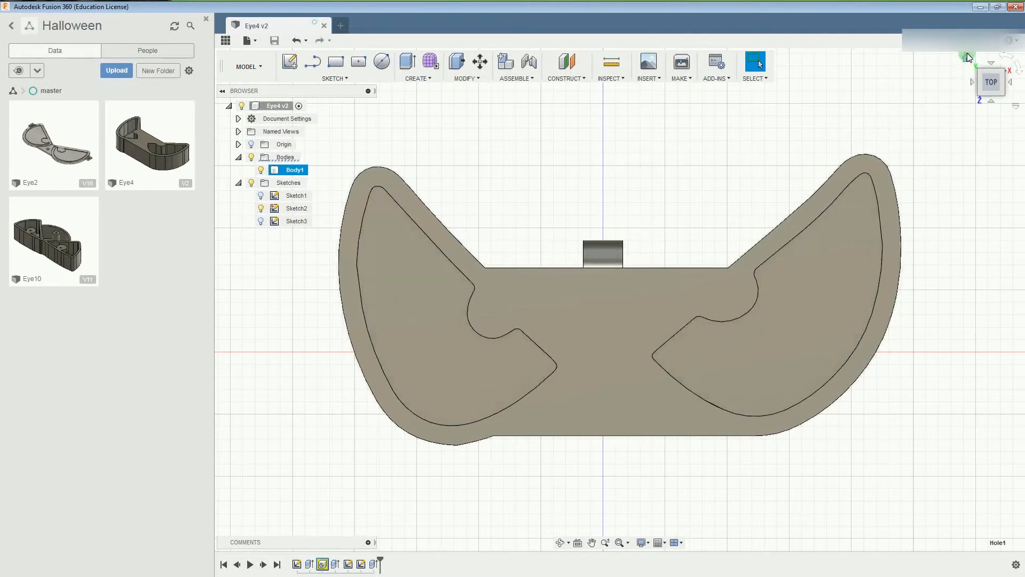
click(968, 56)
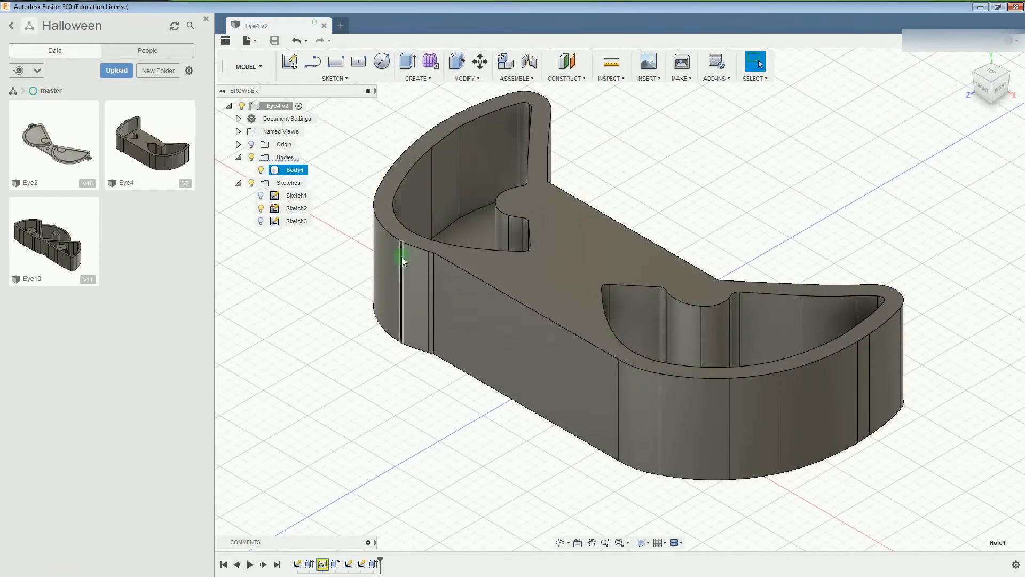
Review the available options for the body's hole feature, and inspect the ring extrusion, hole and Sketch3 in the design history.
right_click(303, 174)
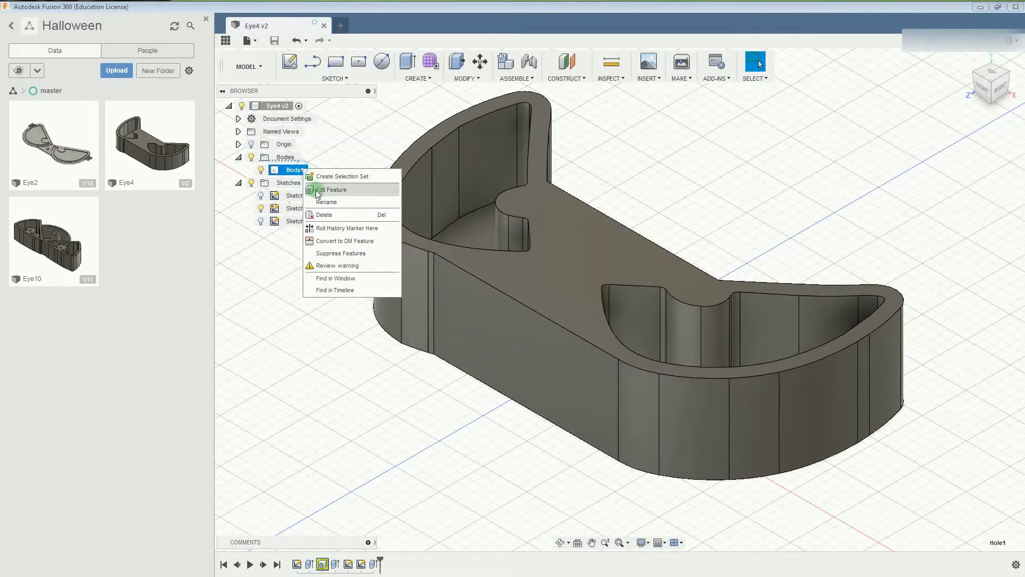
right_click(291, 171)
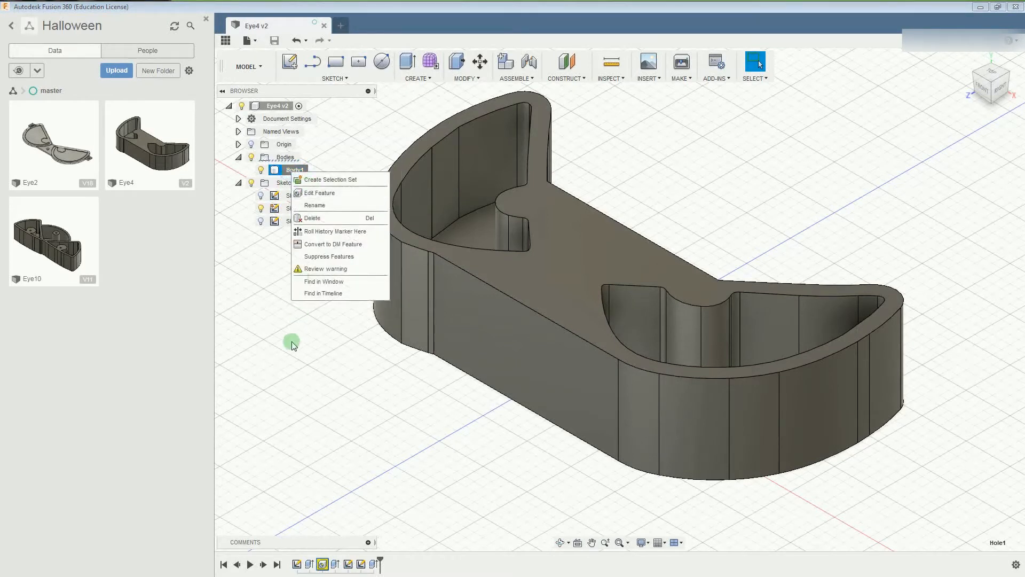
click(287, 374)
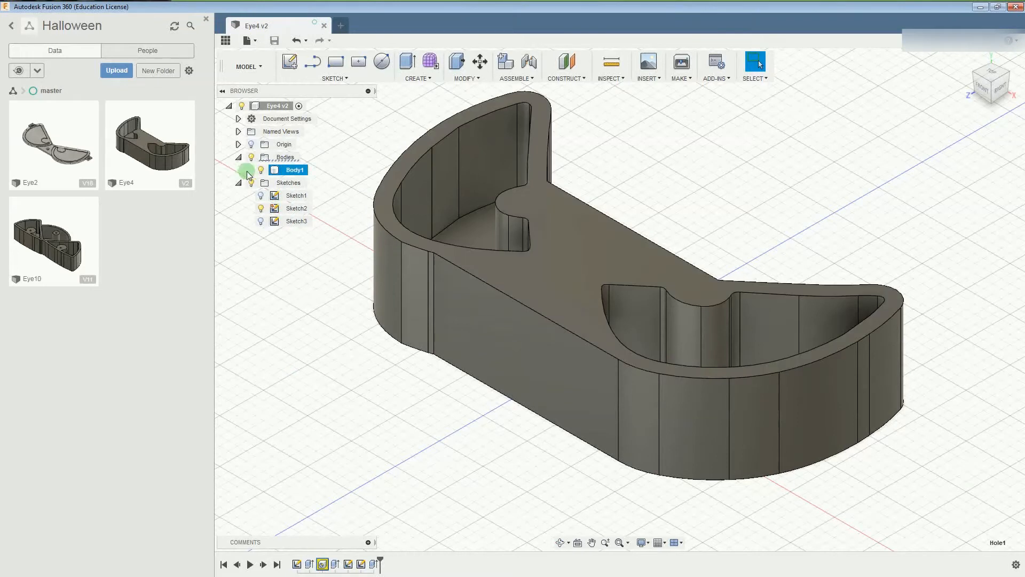
right_click(287, 171)
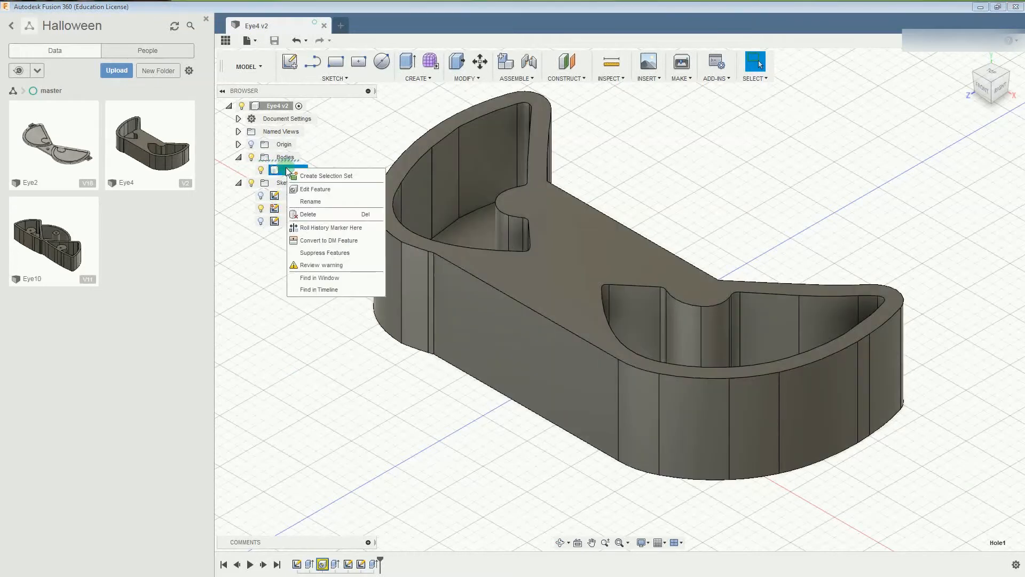
click(302, 189)
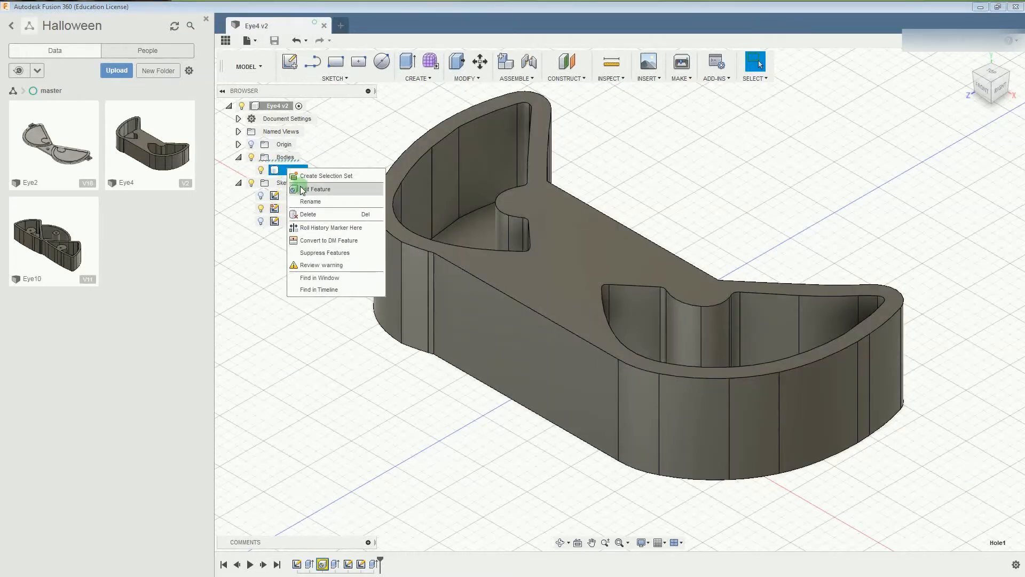
click(310, 350)
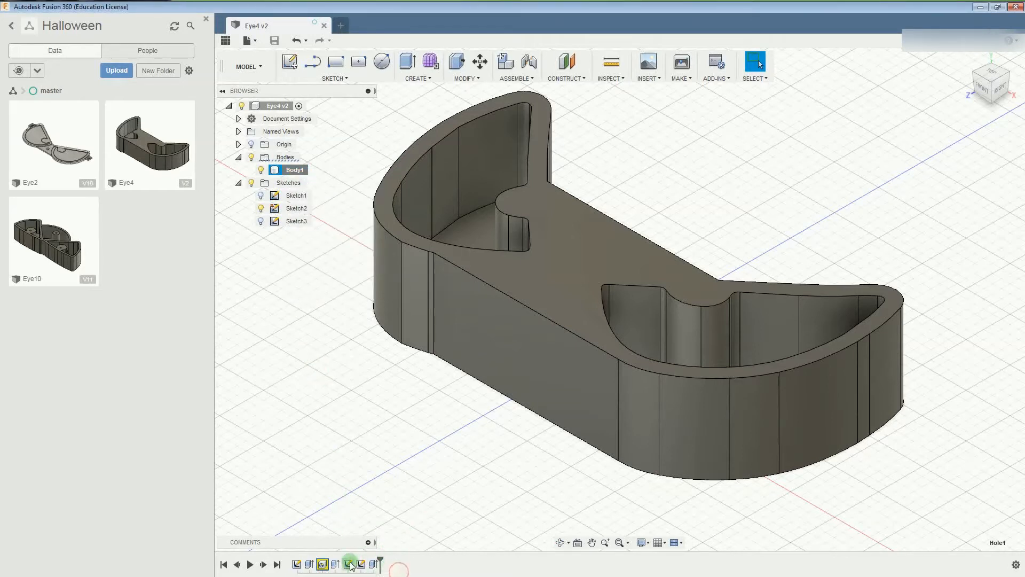
click(374, 564)
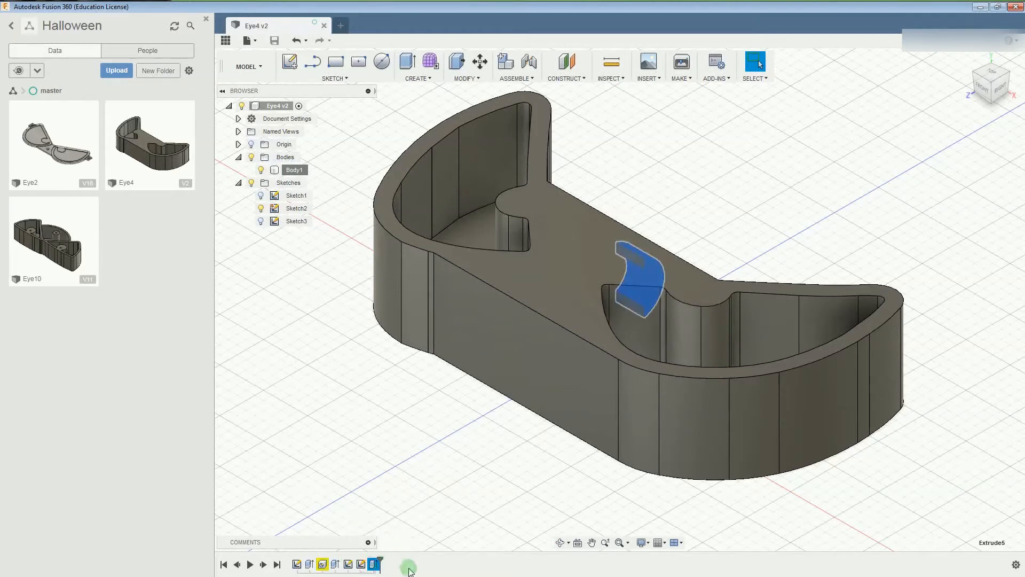
click(323, 564)
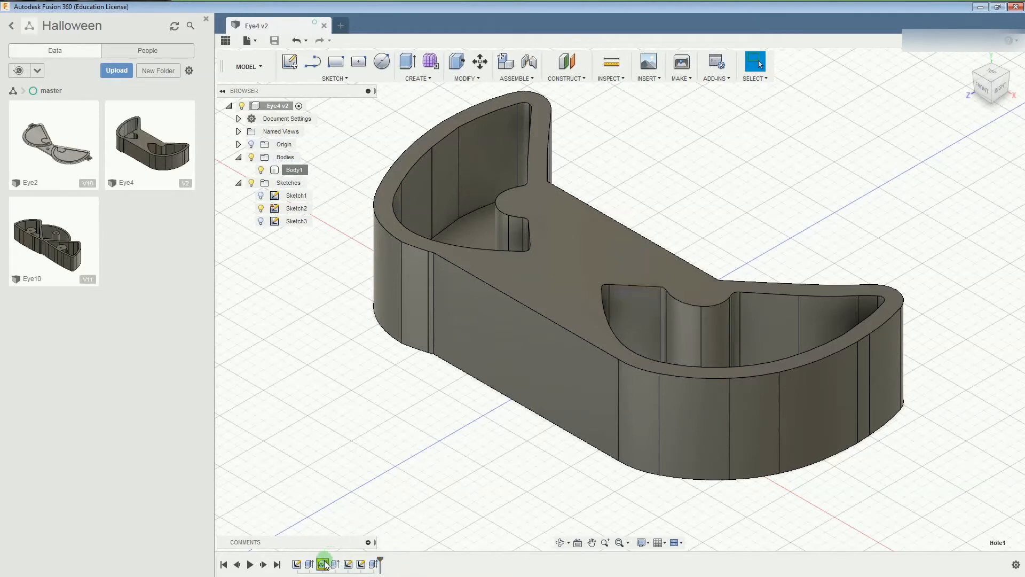
click(361, 565)
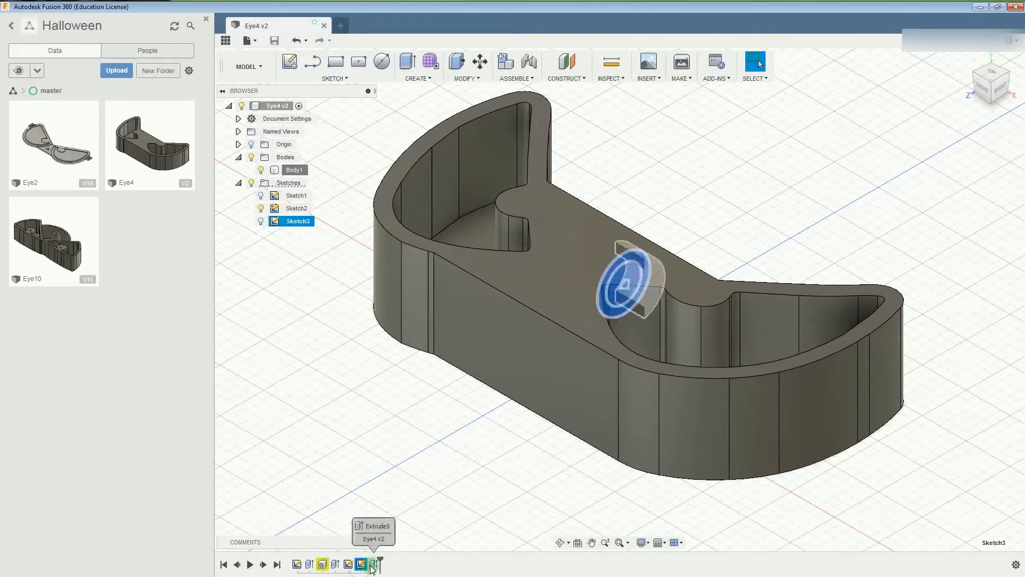
Highlight the ring extrusion in the design history and hide Sketch2, leaving only the solid body displayed.
click(372, 564)
click(258, 174)
click(262, 209)
click(262, 209)
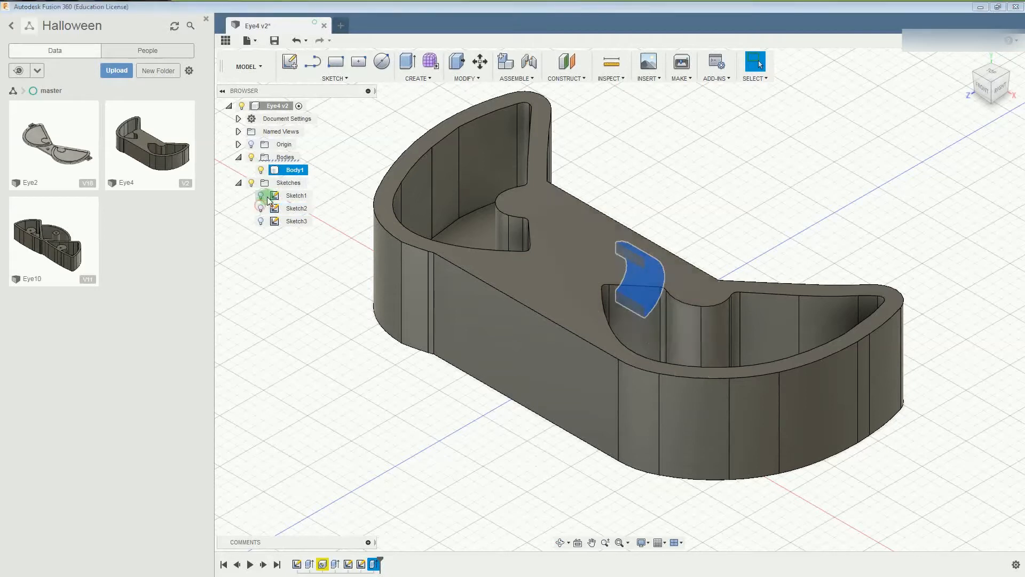
click(283, 172)
click(283, 173)
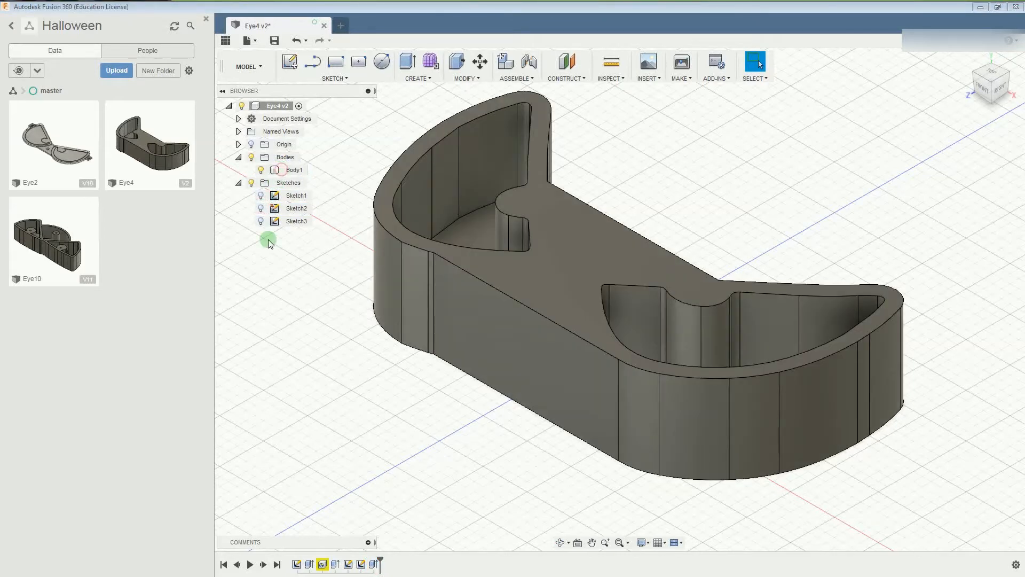
Lower the opacity of Body1 to make the eyes see-through.
click(282, 174)
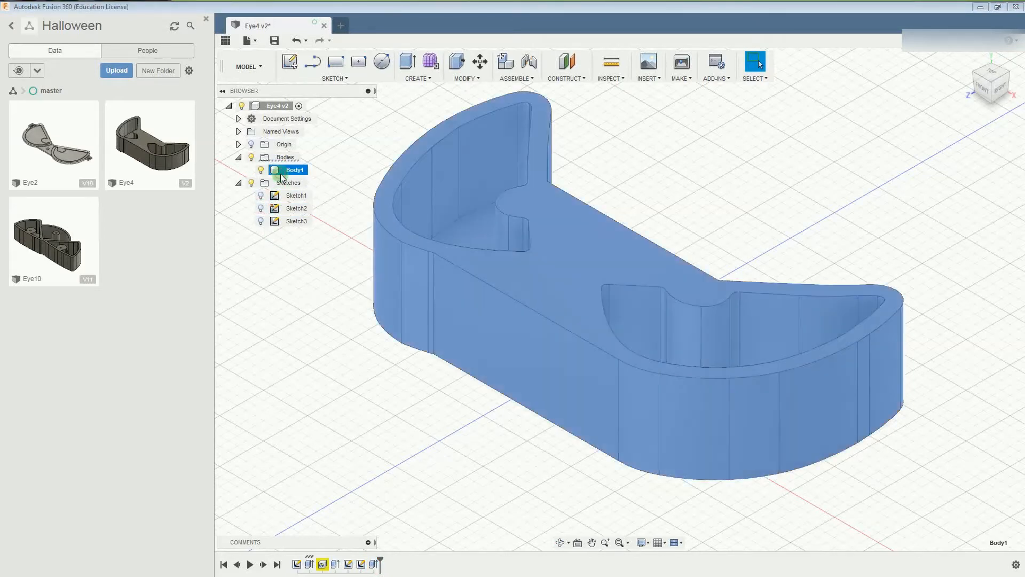
right_click(281, 175)
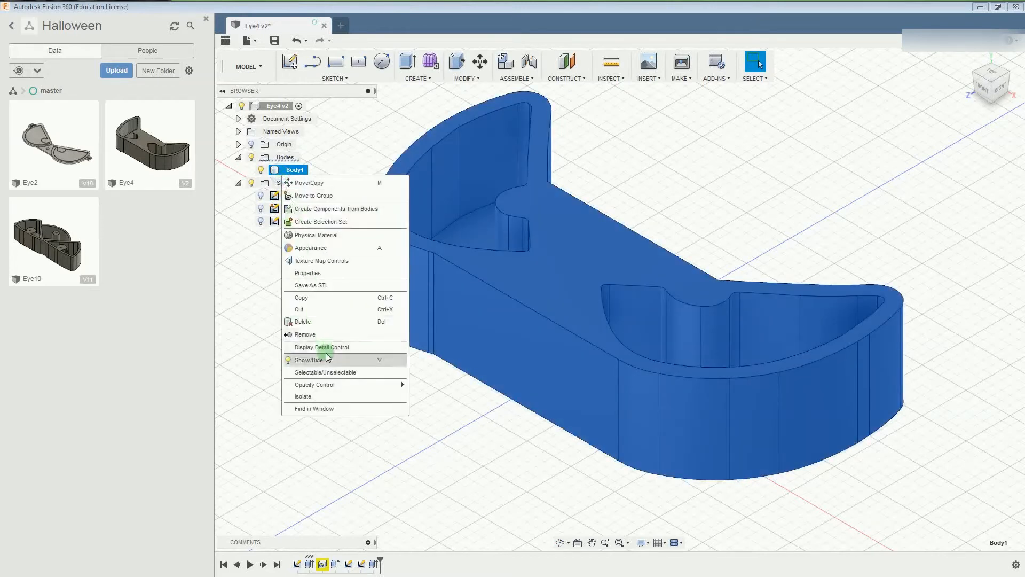
mouse_move(330, 386)
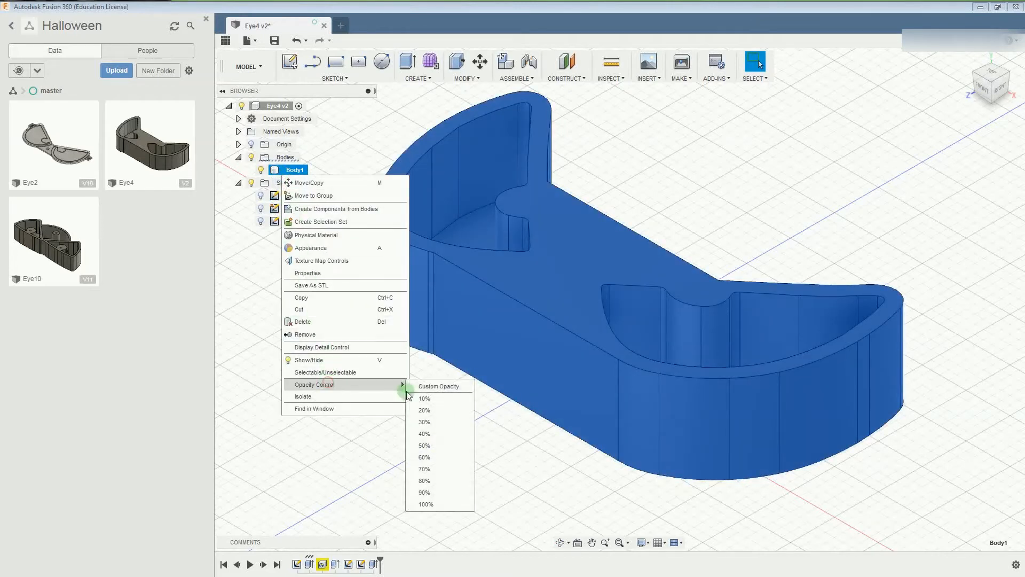
click(433, 486)
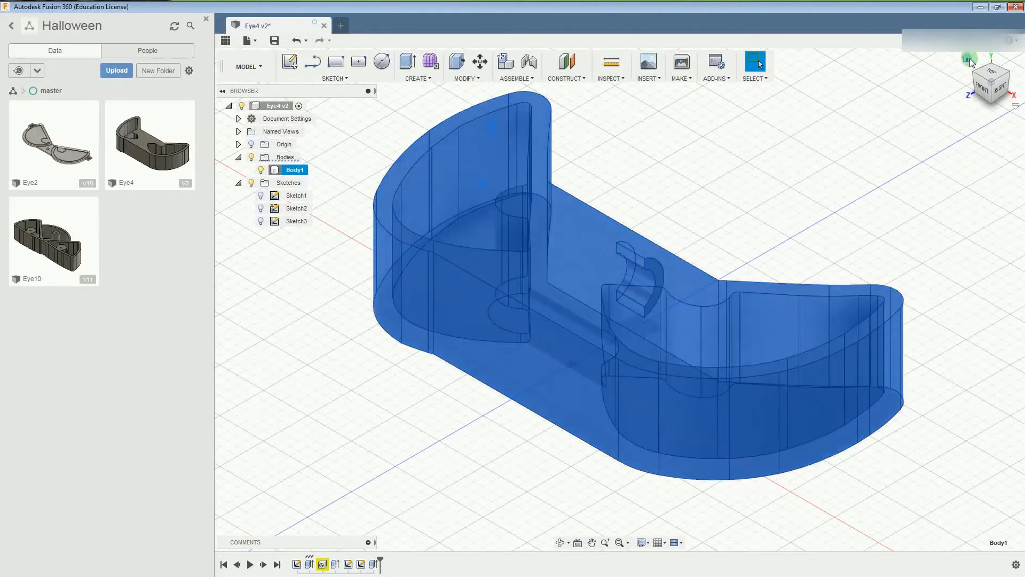
From the top view, show Sketch1 and hide Body1 so only the eye outlines and bridge rectangle are displayed.
click(982, 77)
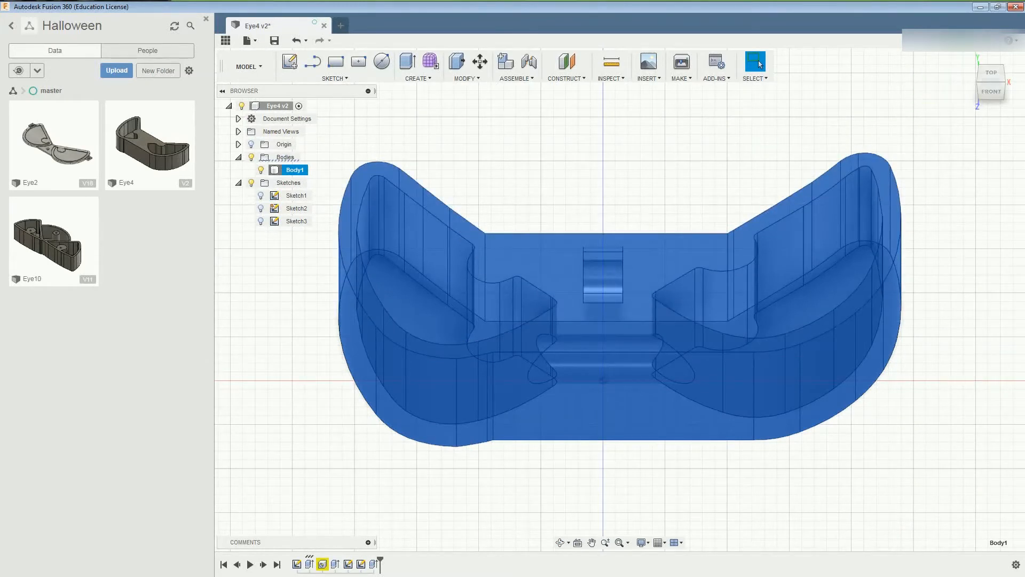
click(991, 73)
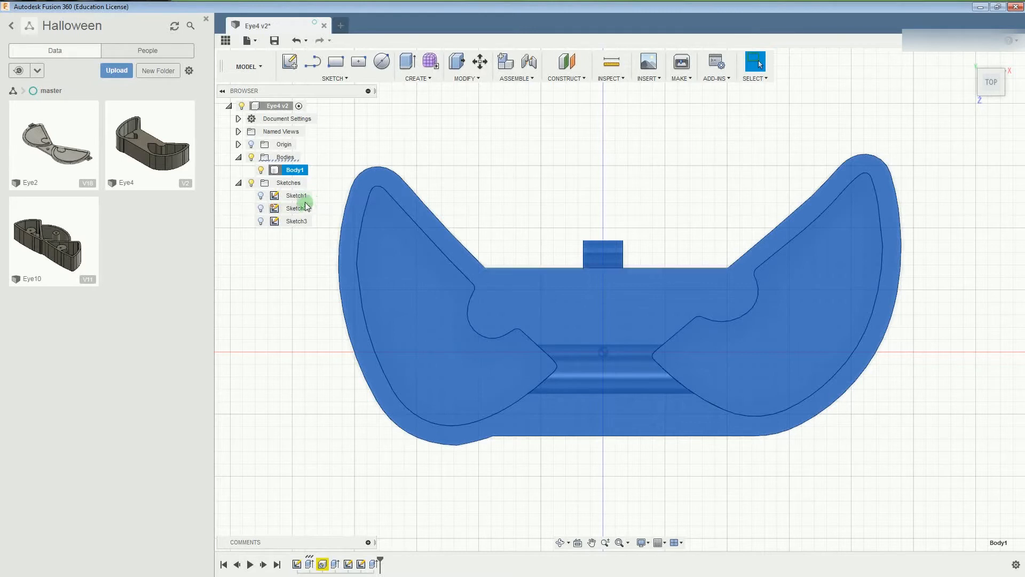
click(287, 196)
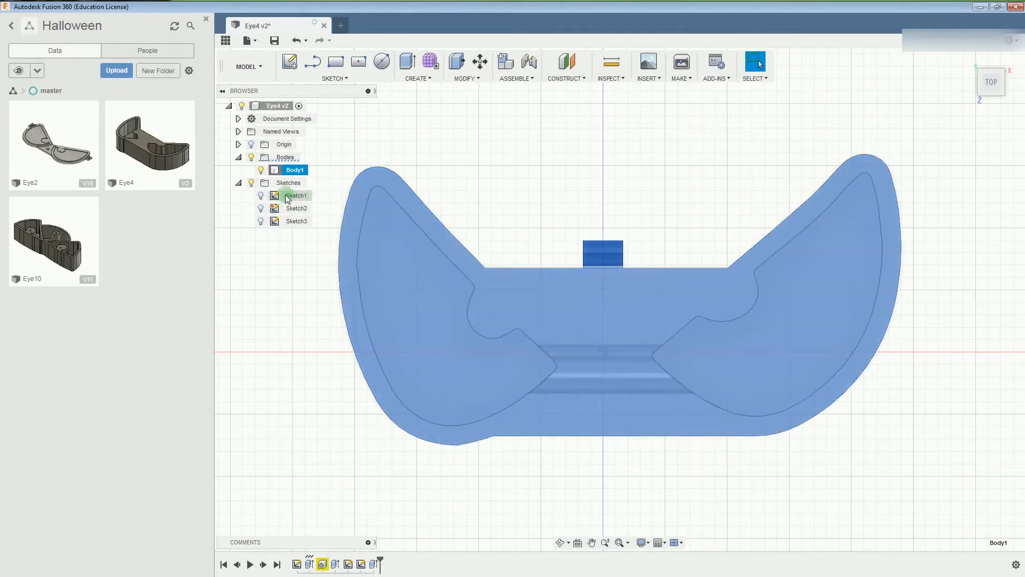
click(259, 193)
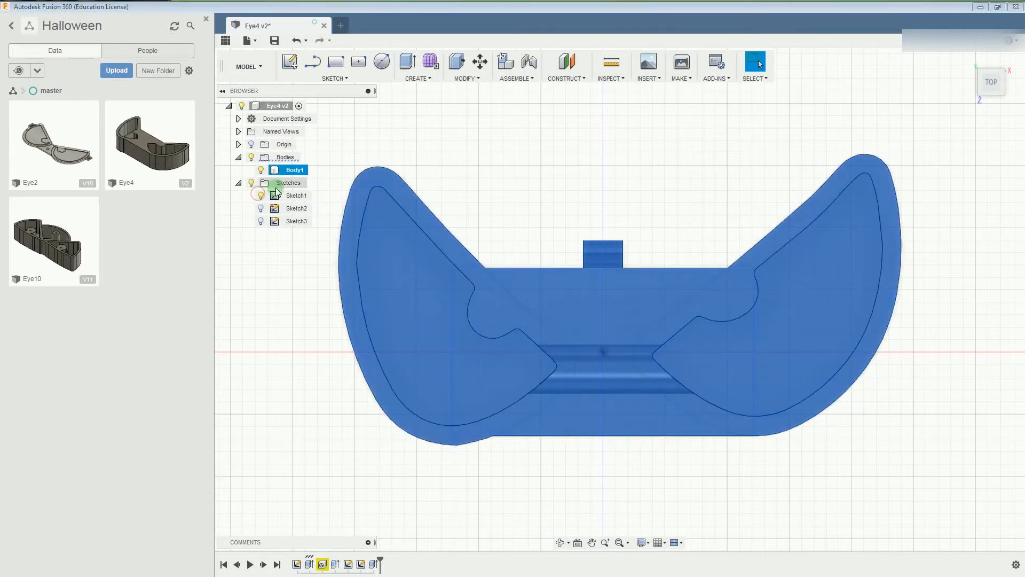
click(322, 172)
click(262, 170)
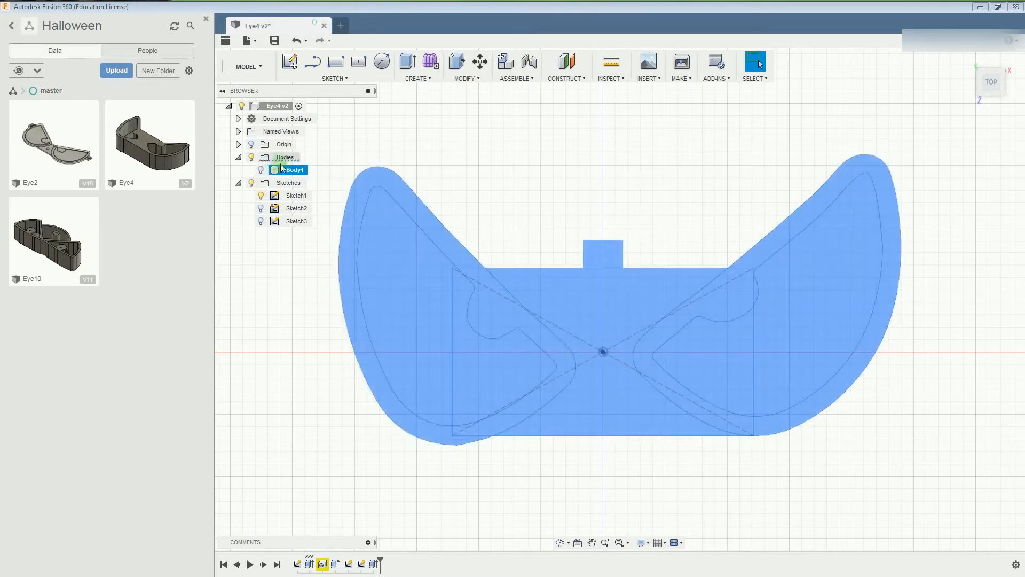
click(377, 142)
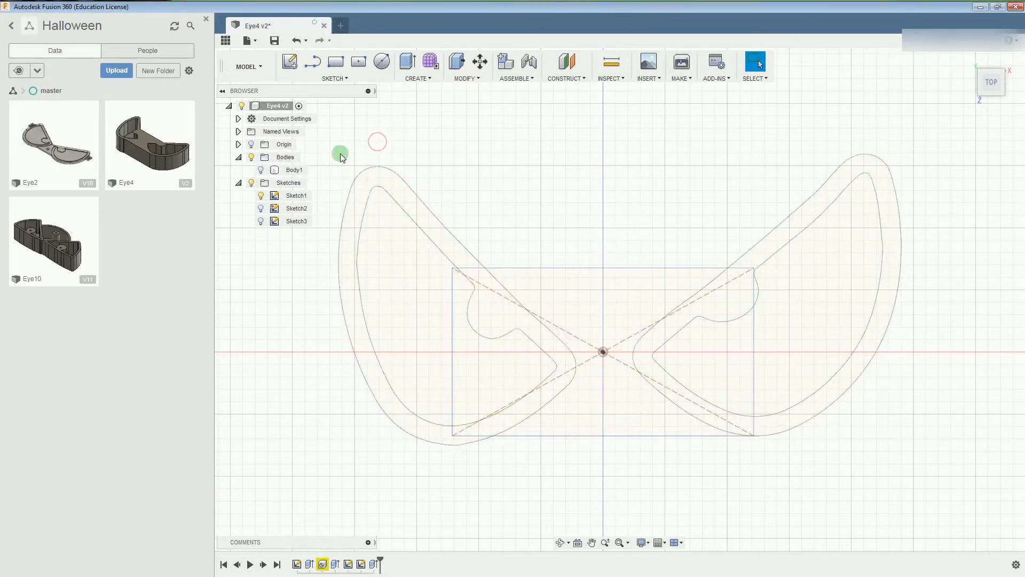
Start a new sketch on the horizontal plane and try to draw a circle on the left eye outline's upper outer edge.
click(378, 63)
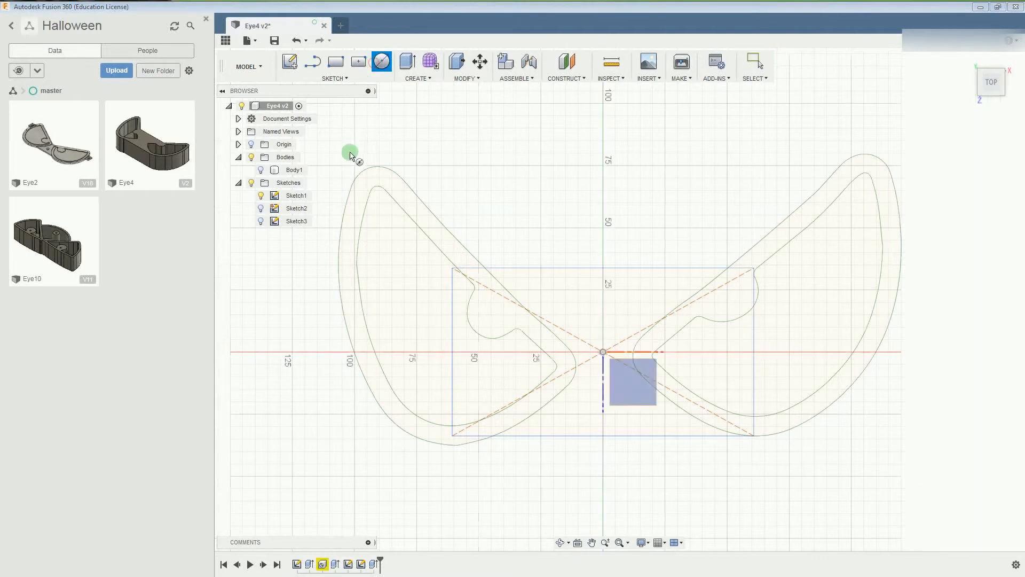
click(487, 193)
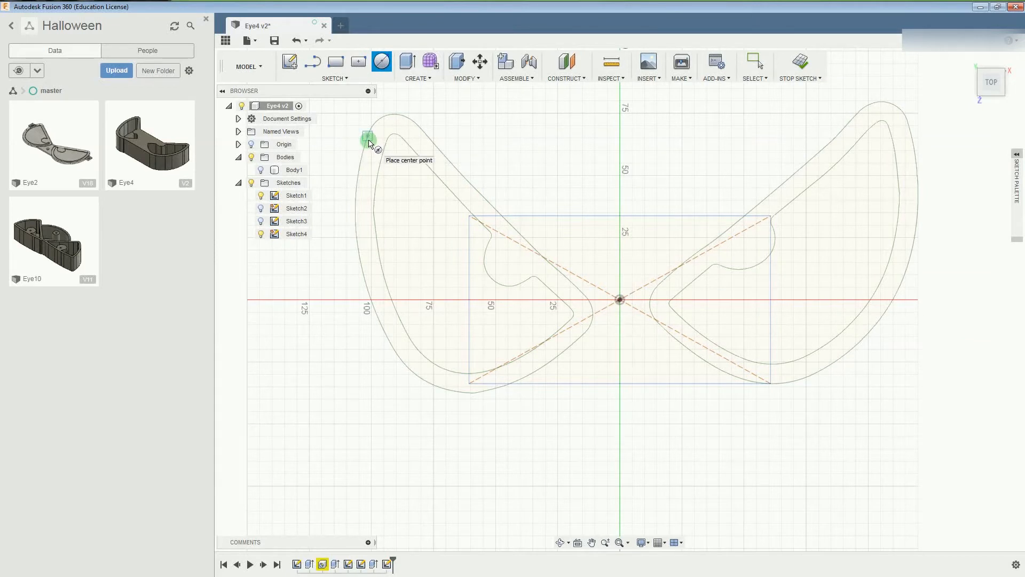
click(368, 137)
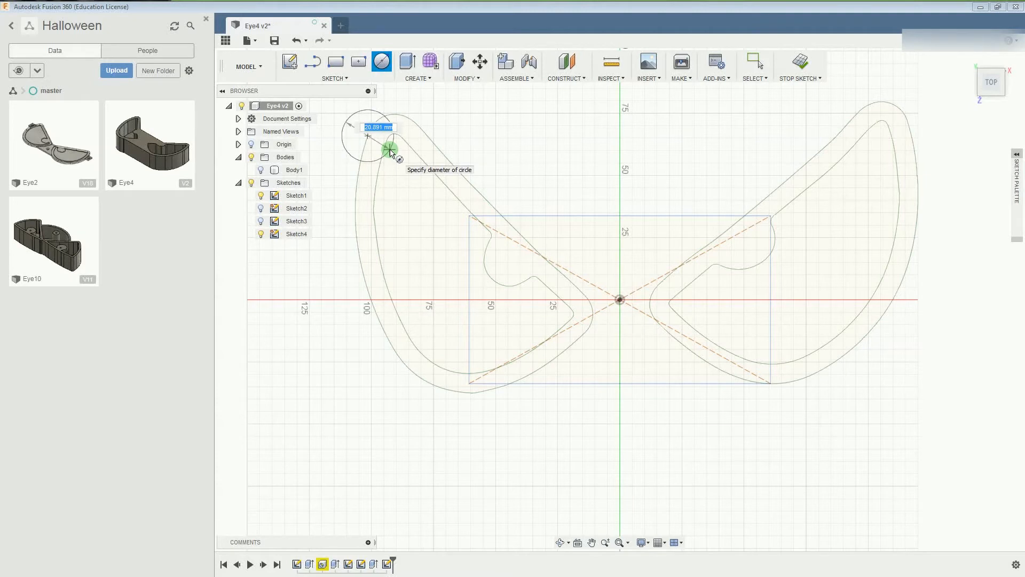
key(Escape)
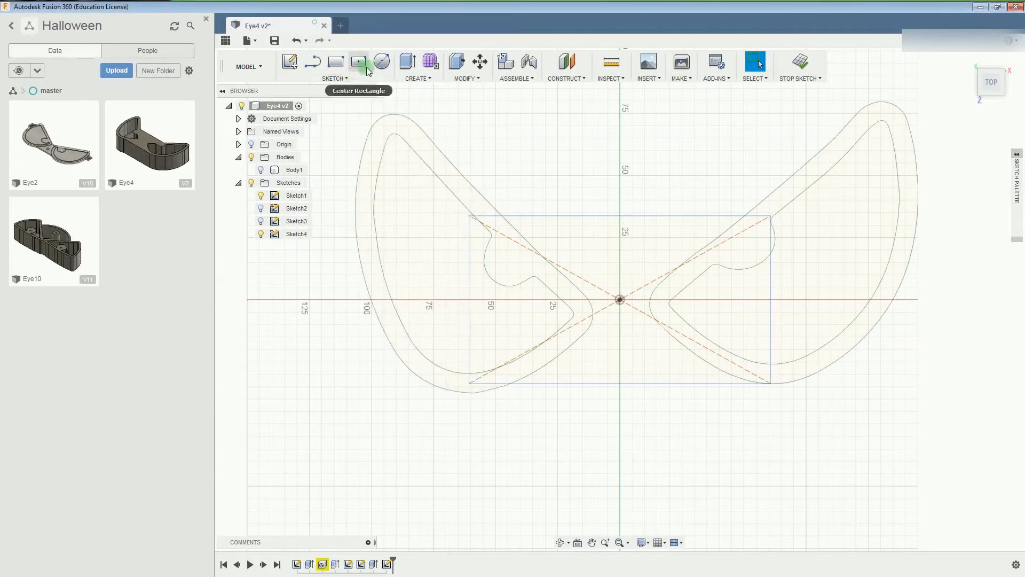
Draw a centre rectangle about 22.3 by 18.8 mm on the left eye outline's upper outer edge.
click(367, 71)
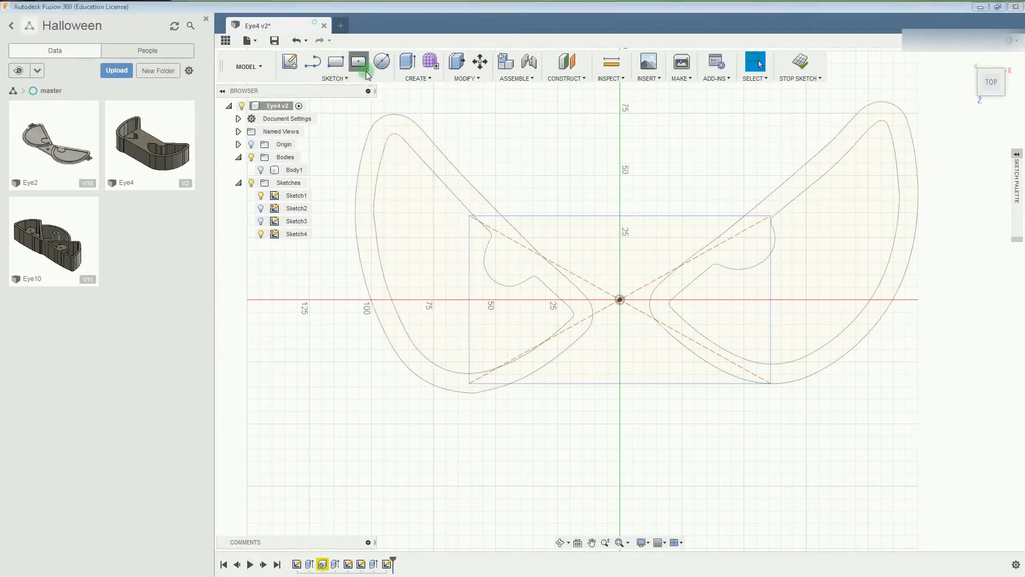
click(367, 136)
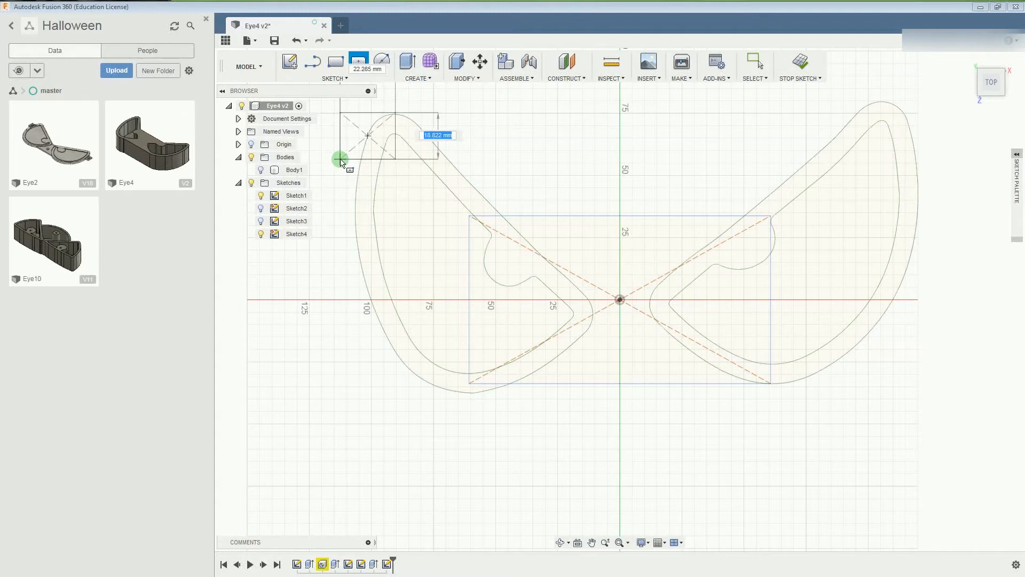
click(341, 161)
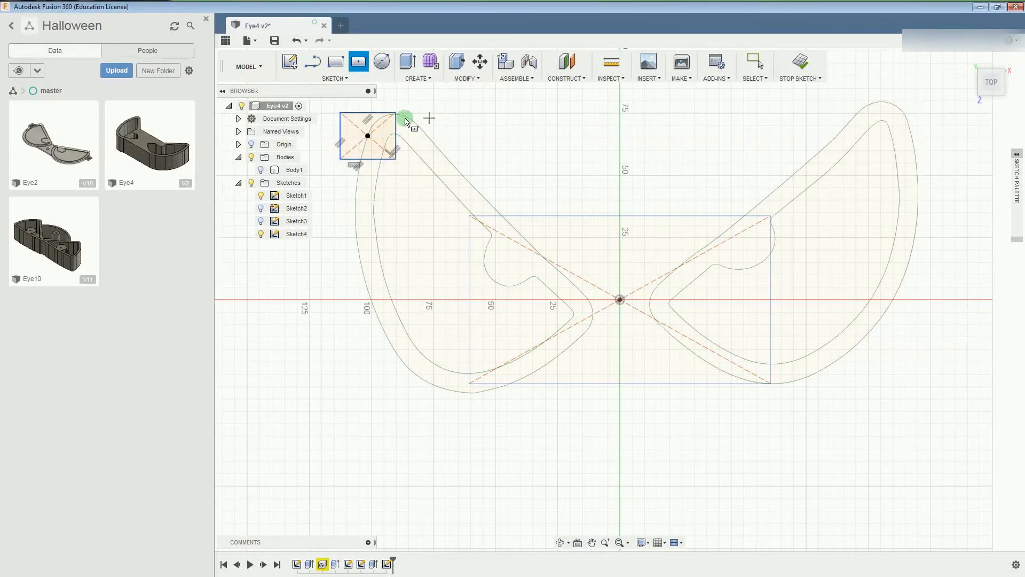
Measure the distance from the new rectangle's outer side to the left eye outline's upper curve.
click(607, 65)
click(339, 129)
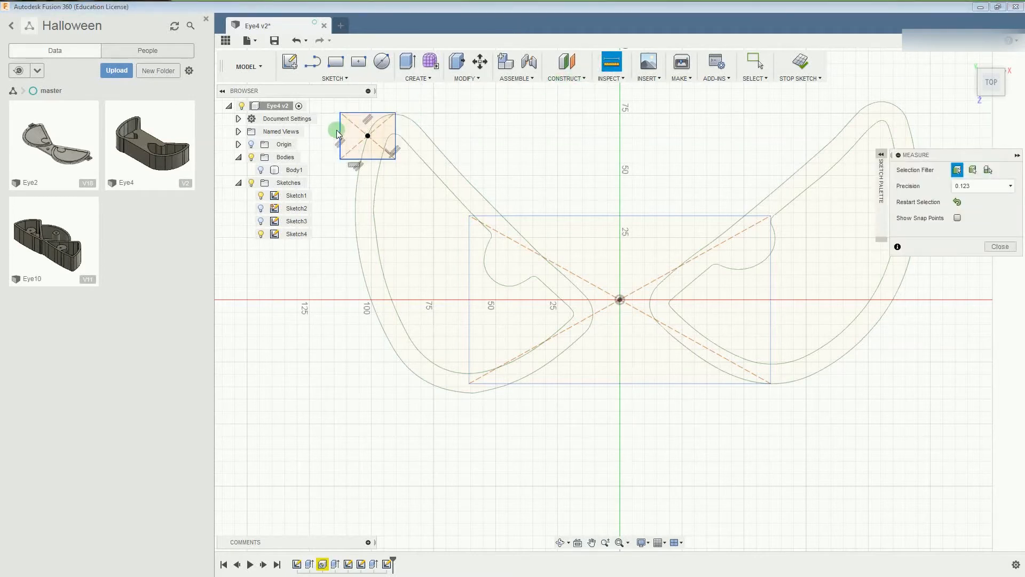
click(355, 130)
click(371, 138)
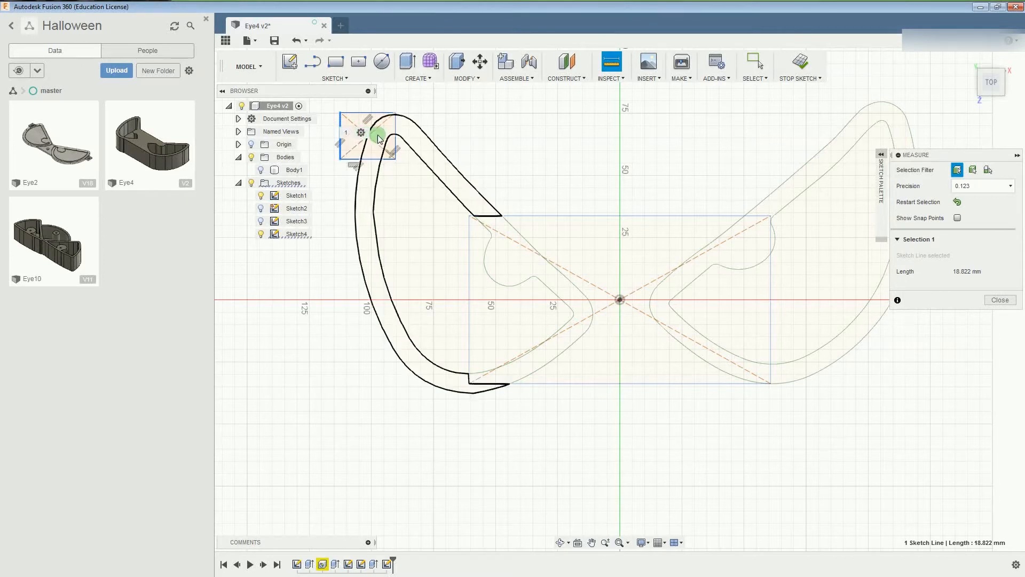
click(374, 129)
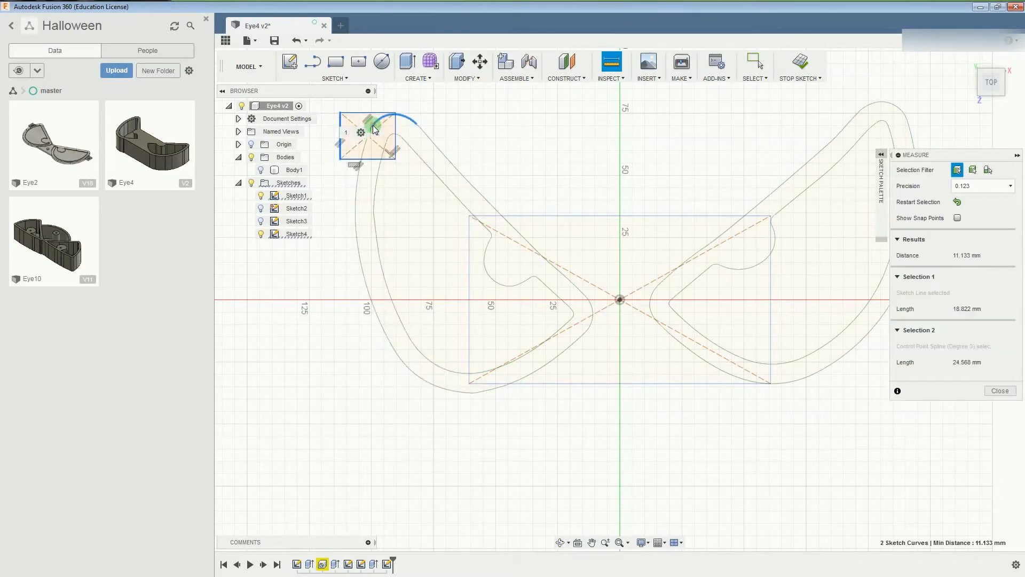
click(332, 233)
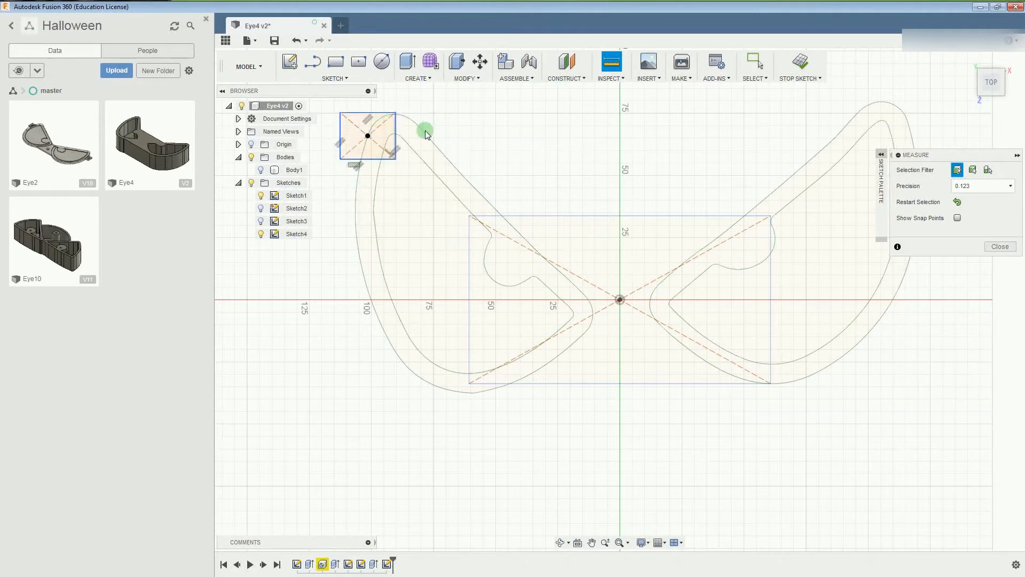
Measure the distance from the small rectangle's upper outer corner to its centre point, and check the centre point's position.
click(342, 151)
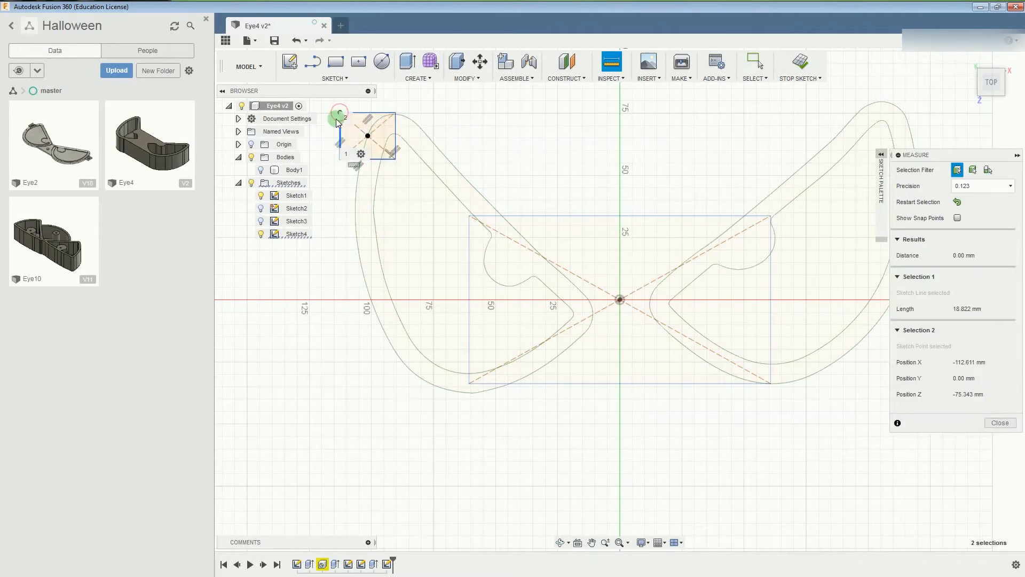
click(341, 203)
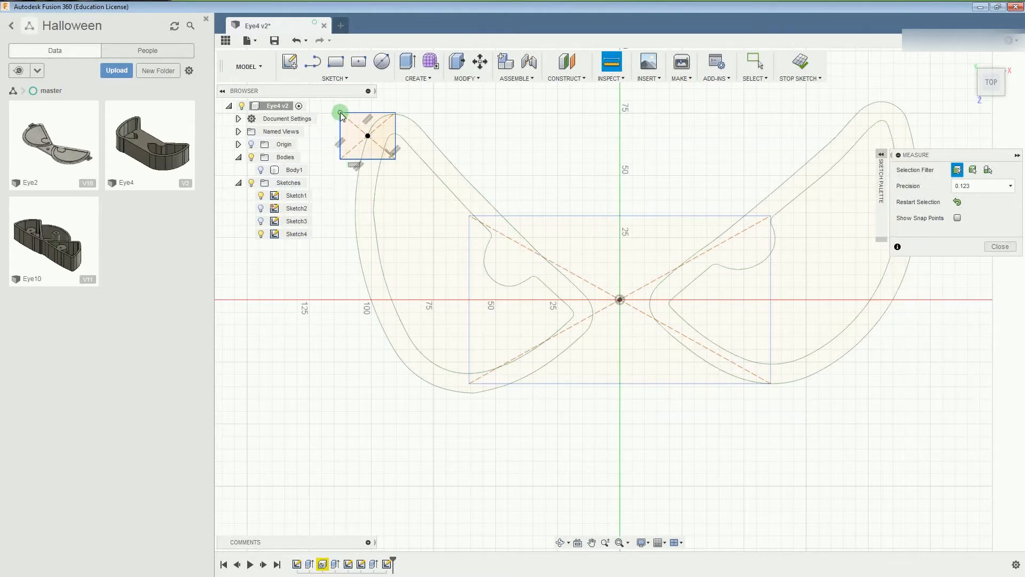
click(341, 113)
click(368, 136)
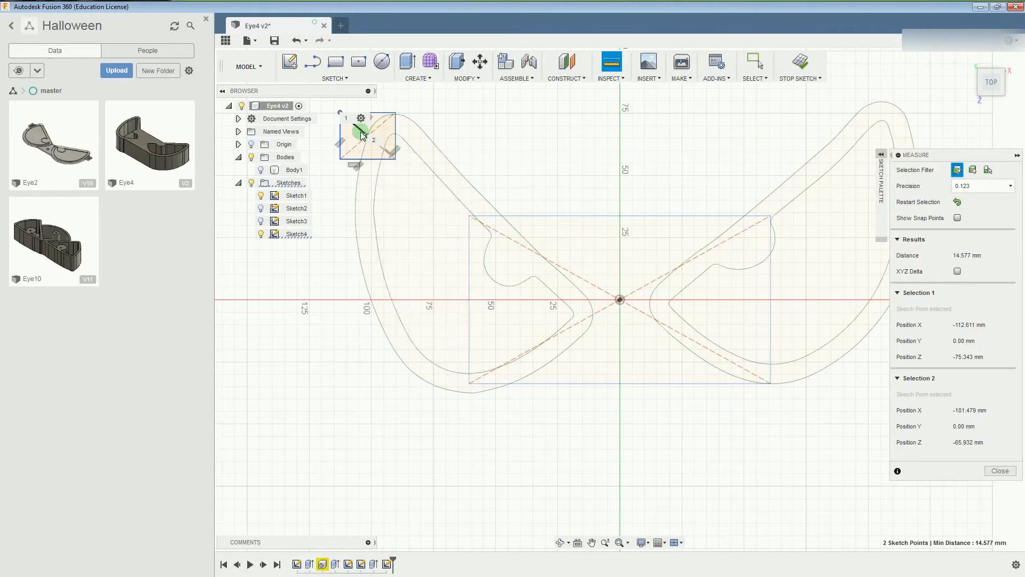
click(399, 99)
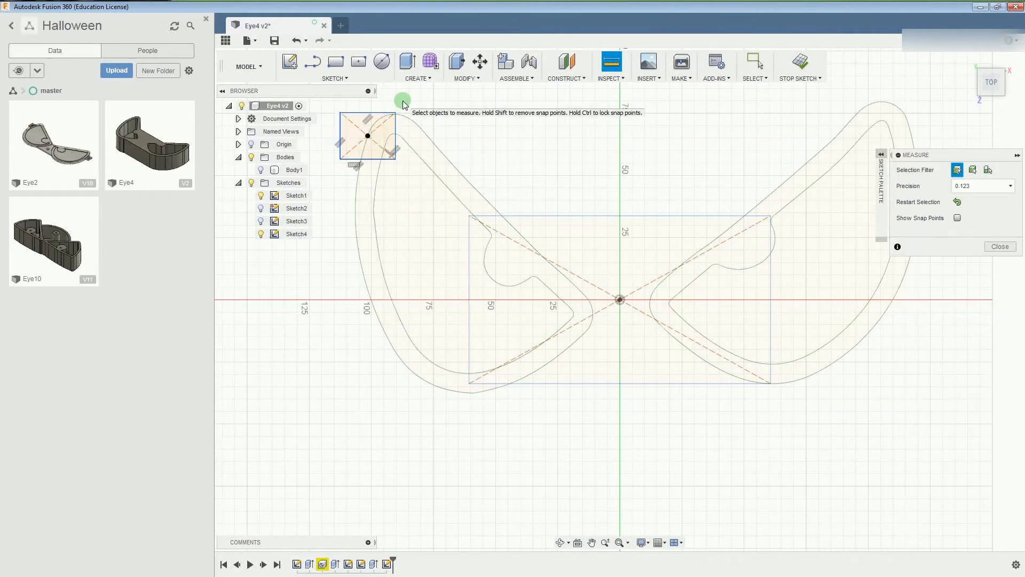
click(367, 134)
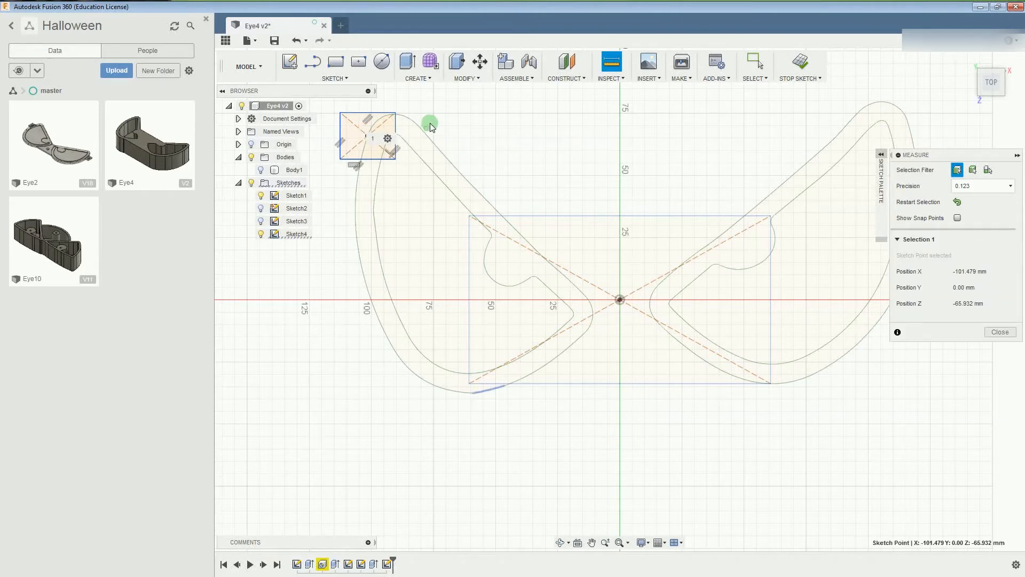
Try to move the small rectangle's centre point by -1 mm in Y, first along the axis and then within the sketch plane.
click(752, 67)
click(374, 142)
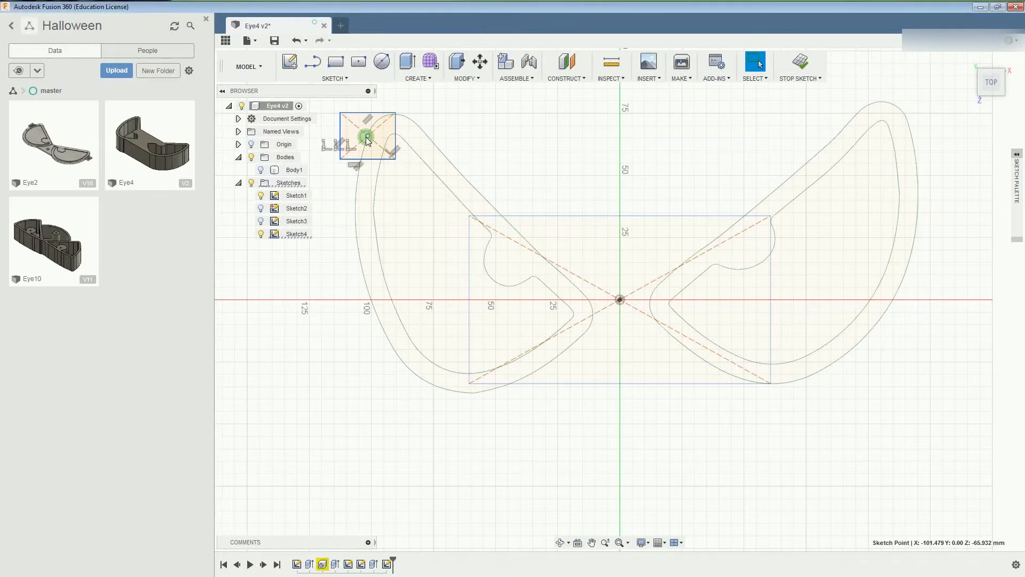
right_click(367, 140)
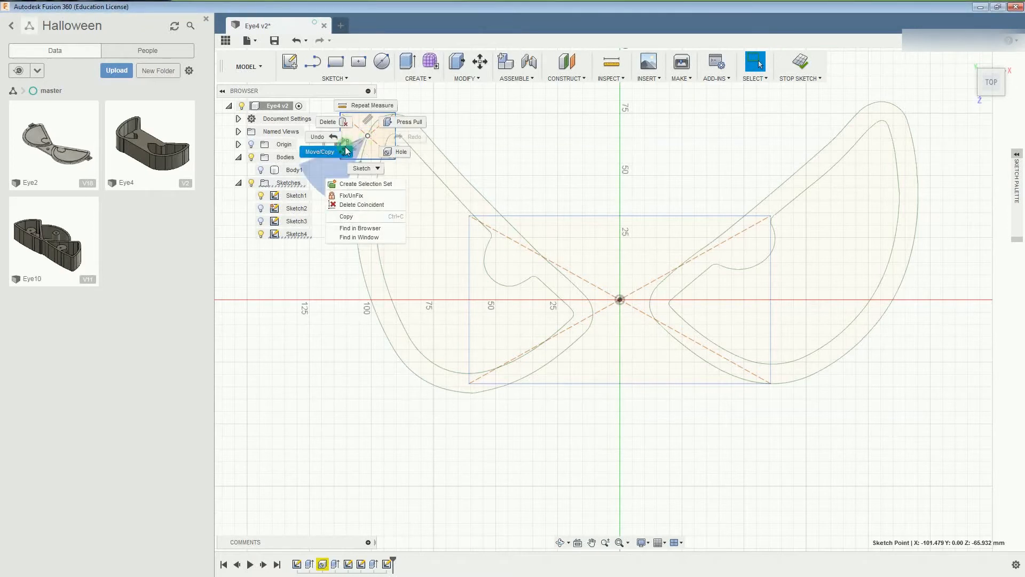
click(320, 152)
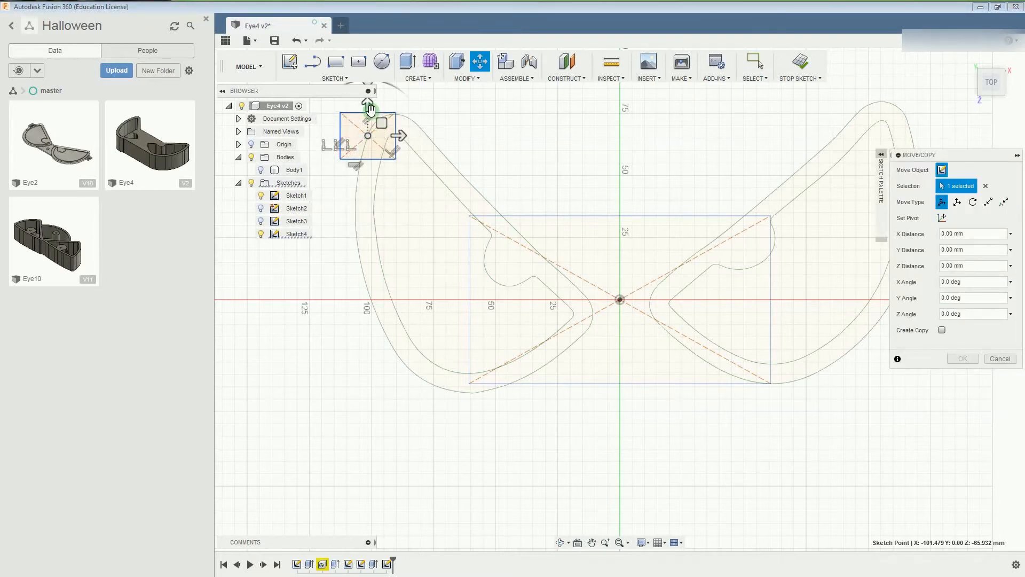
click(369, 107)
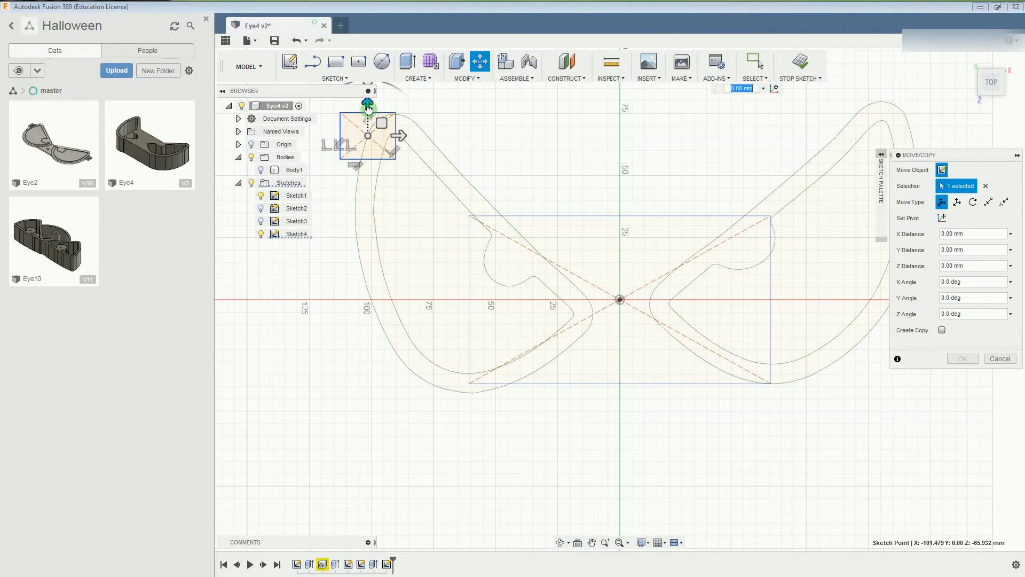
key(BackSpace)
text(-1.0)
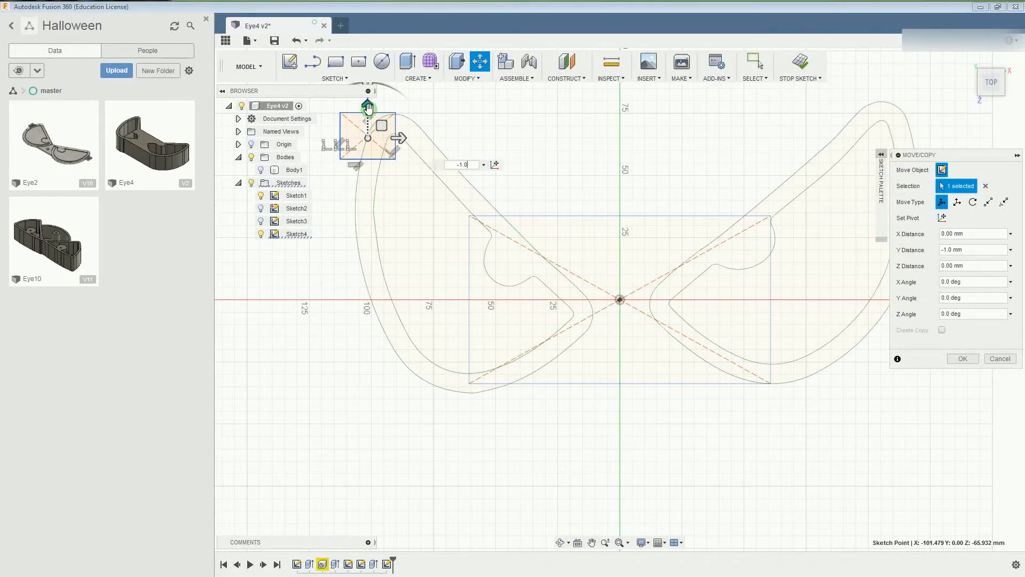
drag(369, 109, 368, 106)
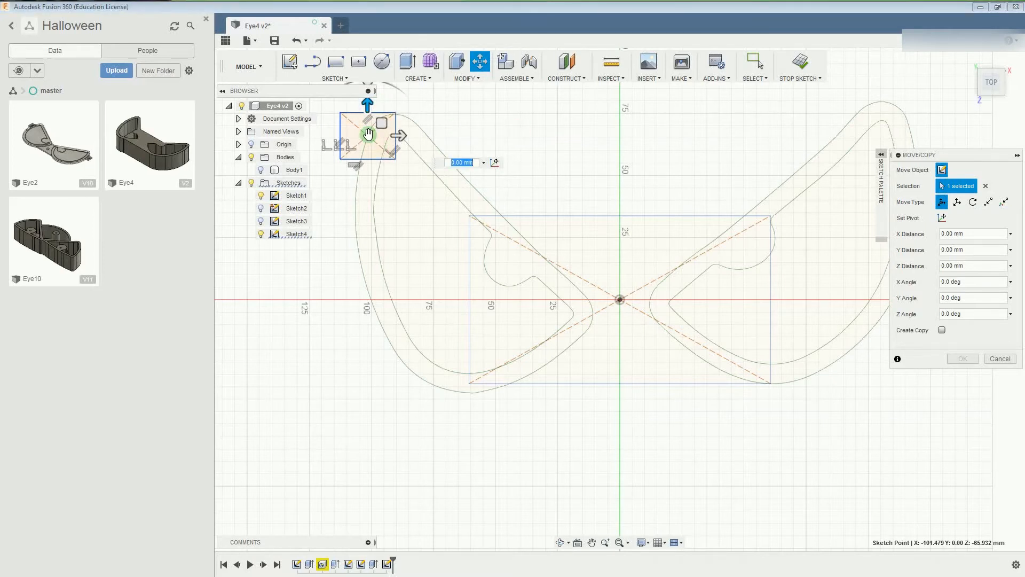
click(383, 124)
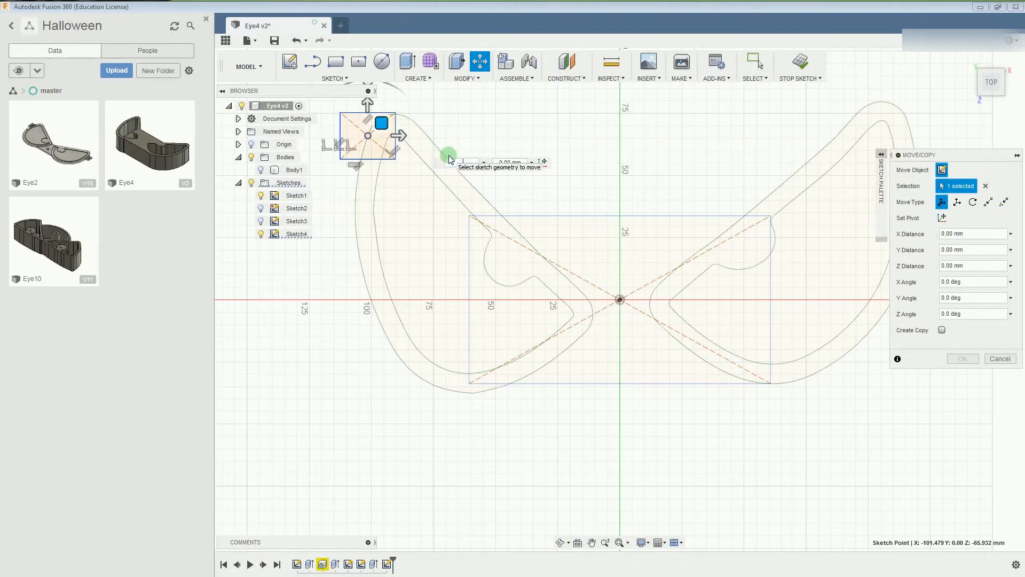
text(-1)
key(Return)
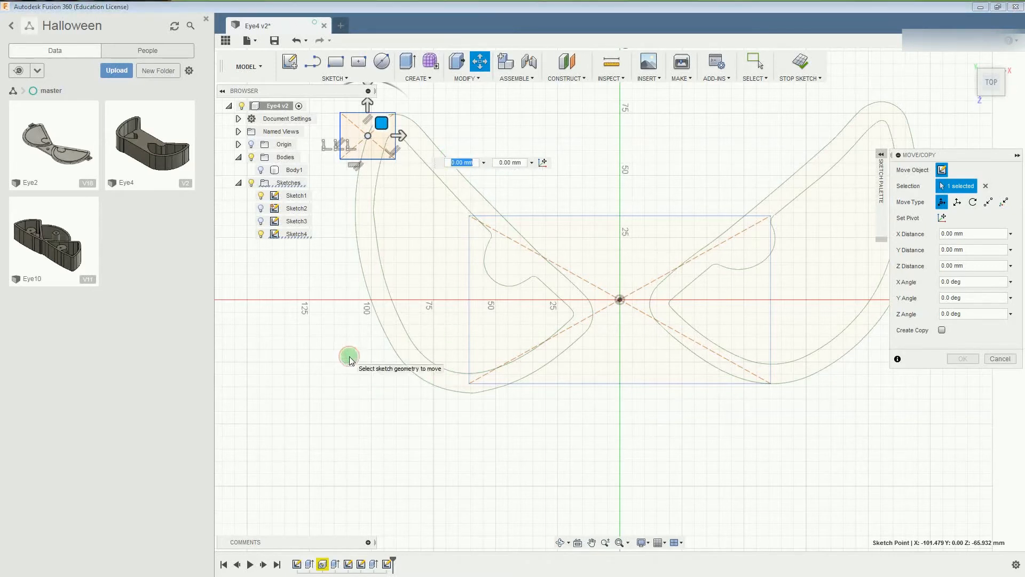
key(Escape)
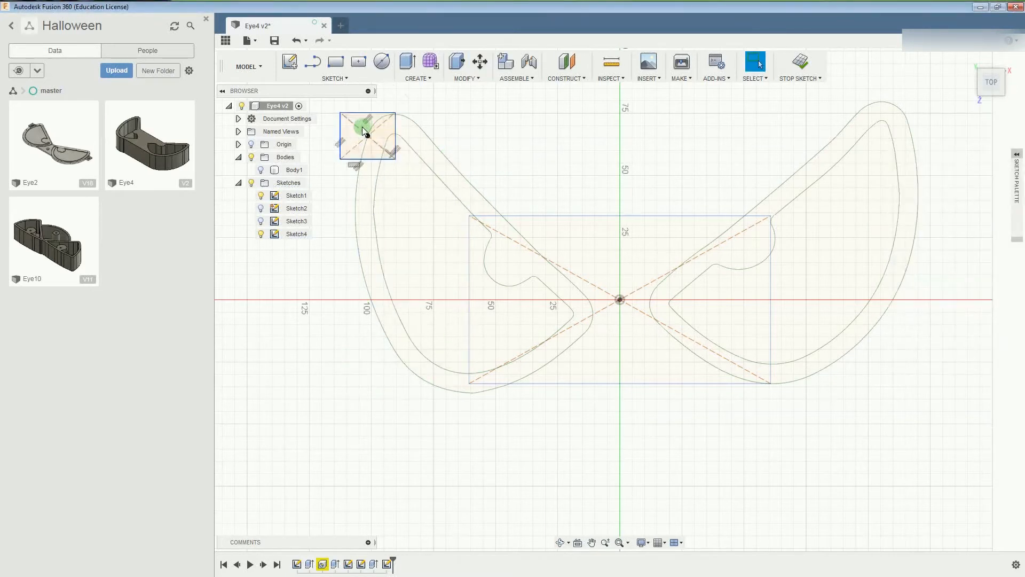
Try to move the small rectangle's centre point by -5 mm in Y.
click(347, 136)
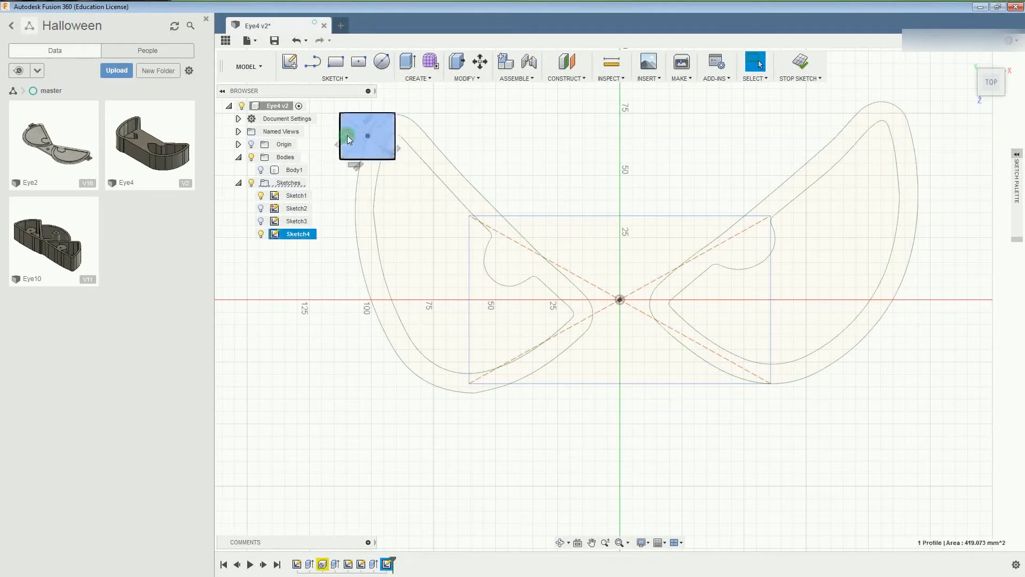
right_click(347, 135)
click(327, 194)
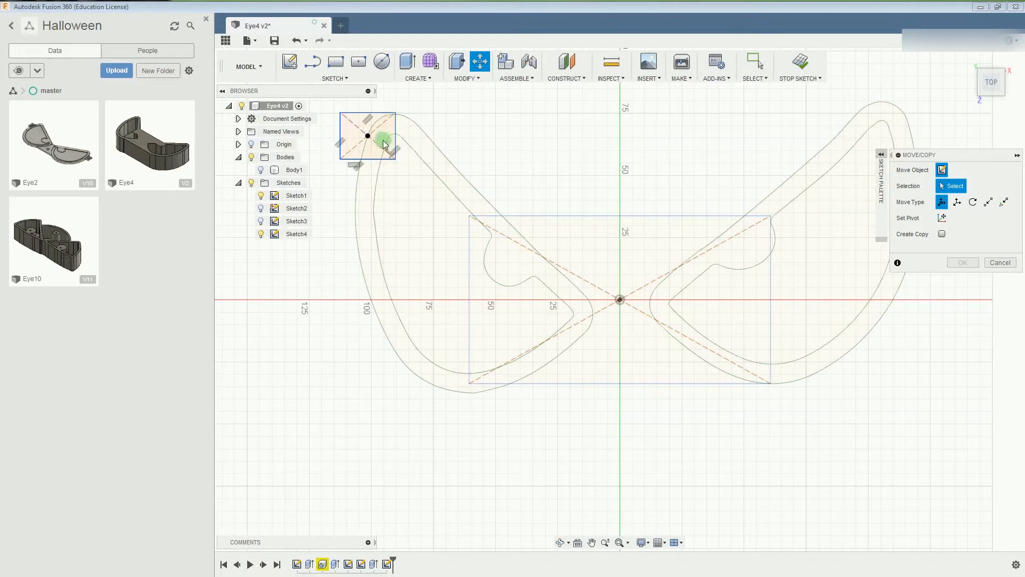
click(369, 136)
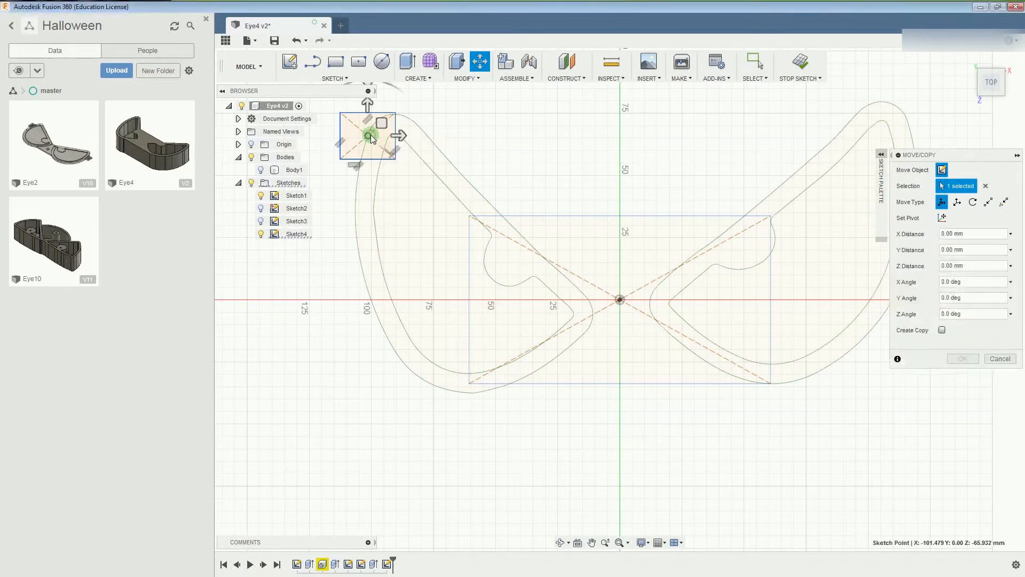
click(366, 117)
text(-5)
key(Return)
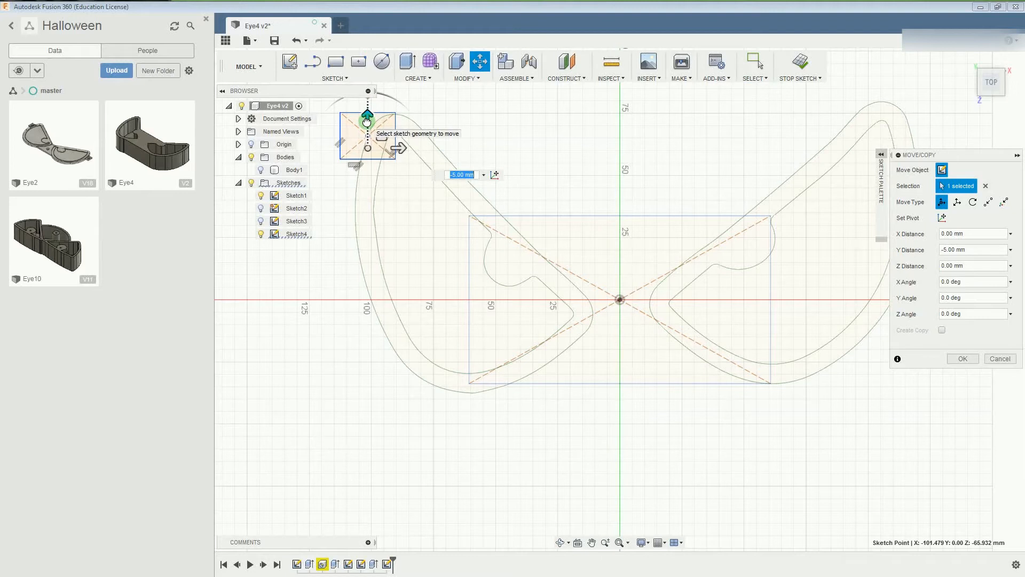
key(Return)
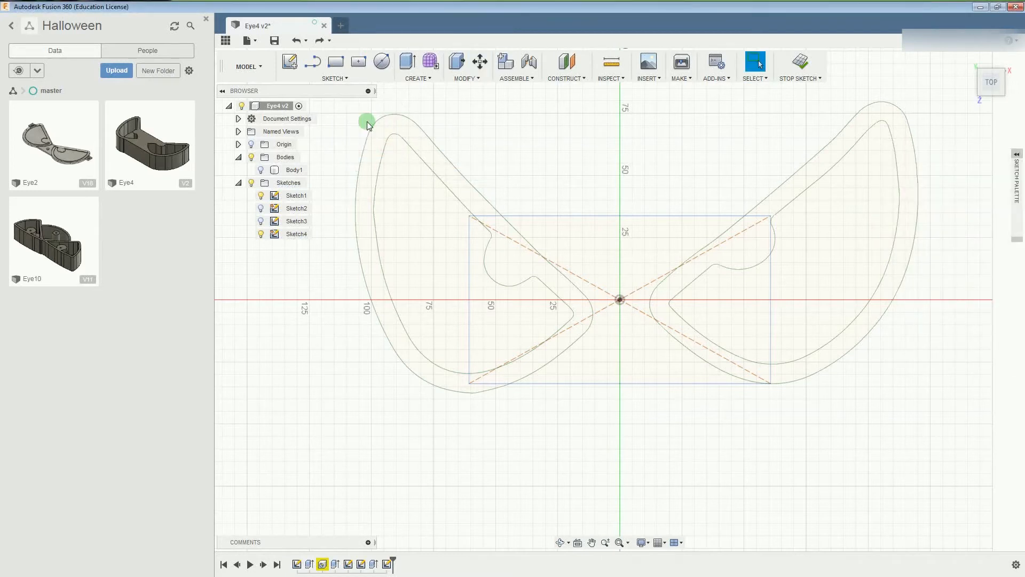
click(358, 61)
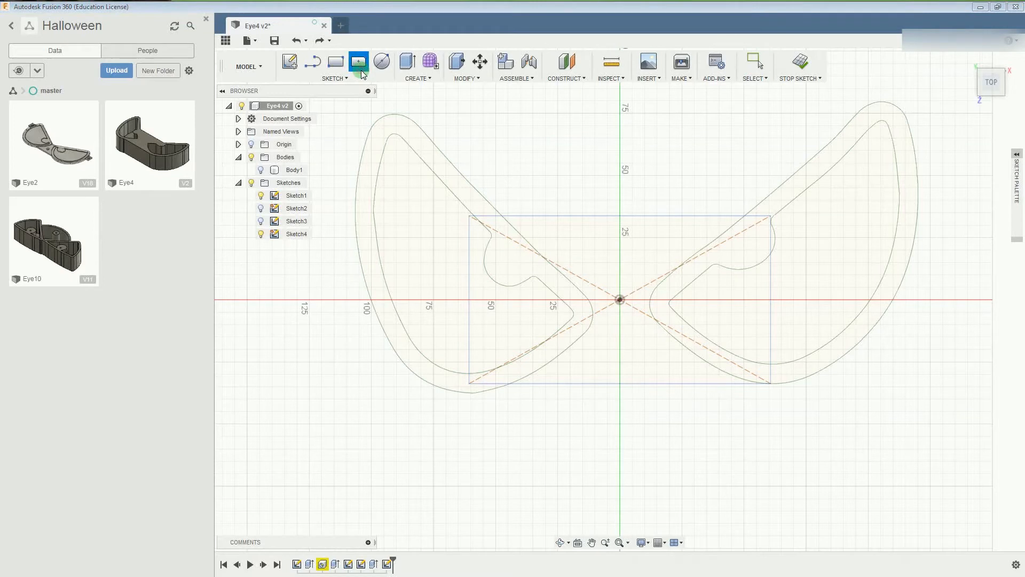
click(360, 160)
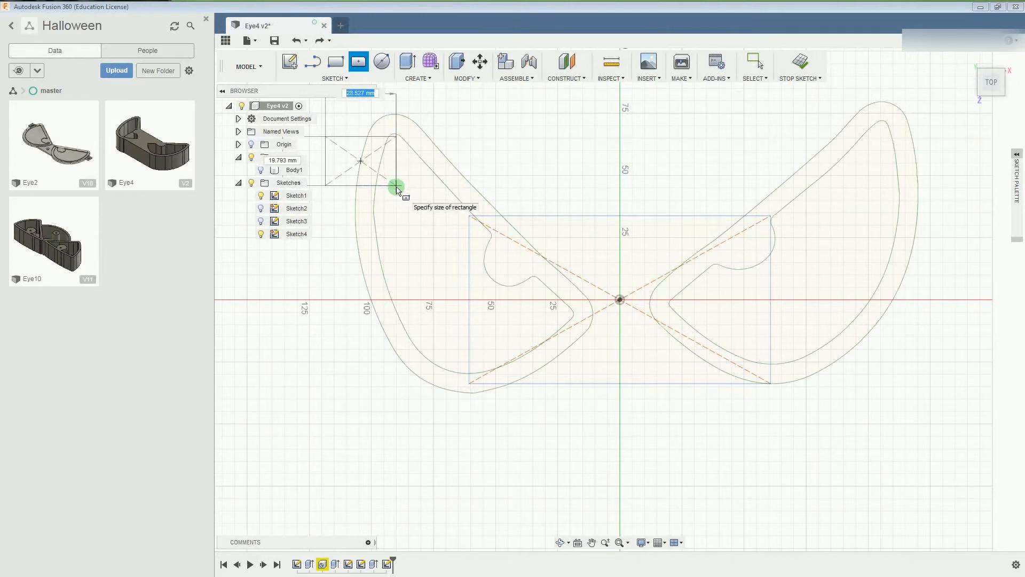
key(Escape)
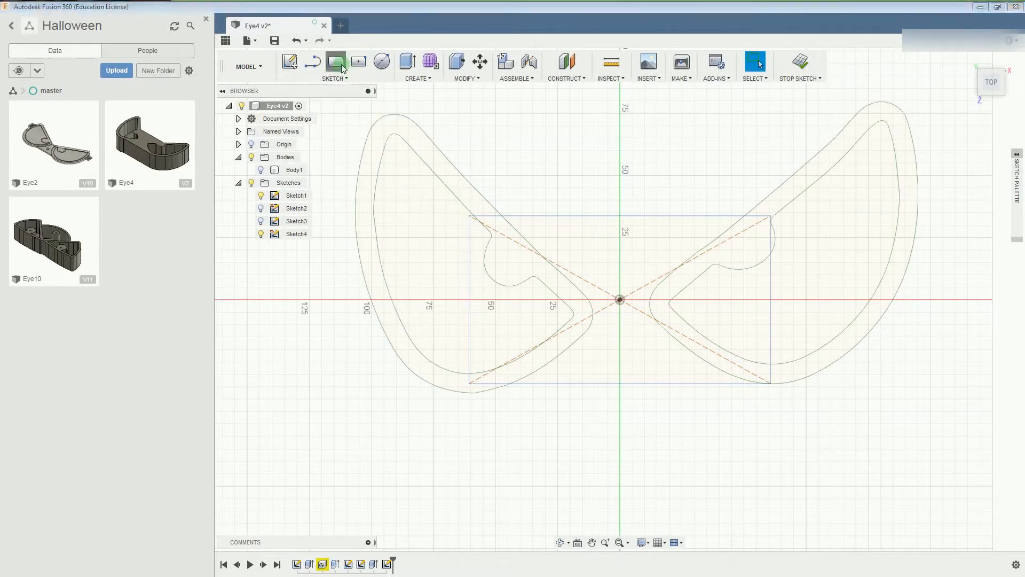
Draw a 15 by 15 mm two-point rectangle outward and downward from the left eye outline's upper outer edge.
click(342, 66)
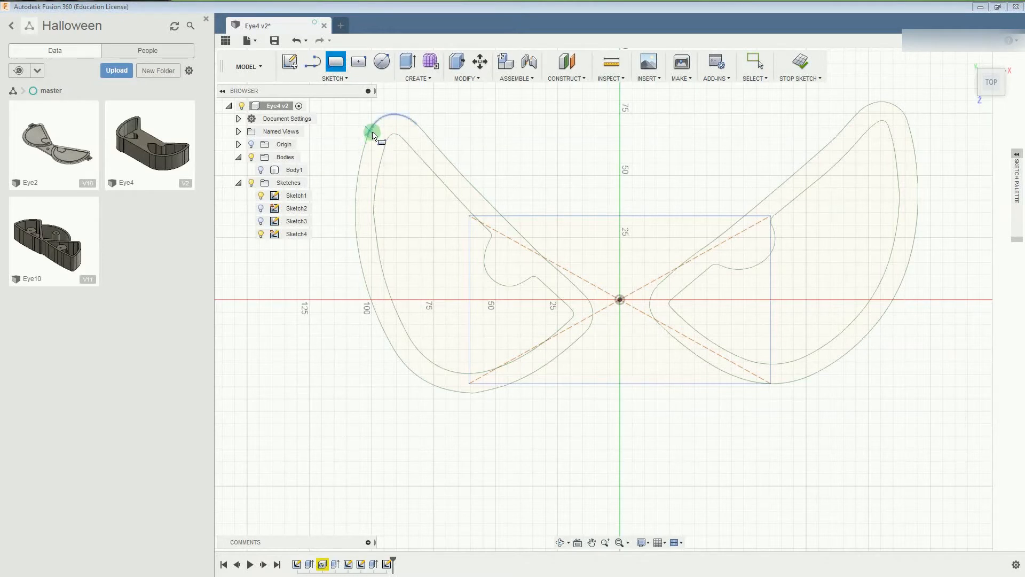
click(373, 127)
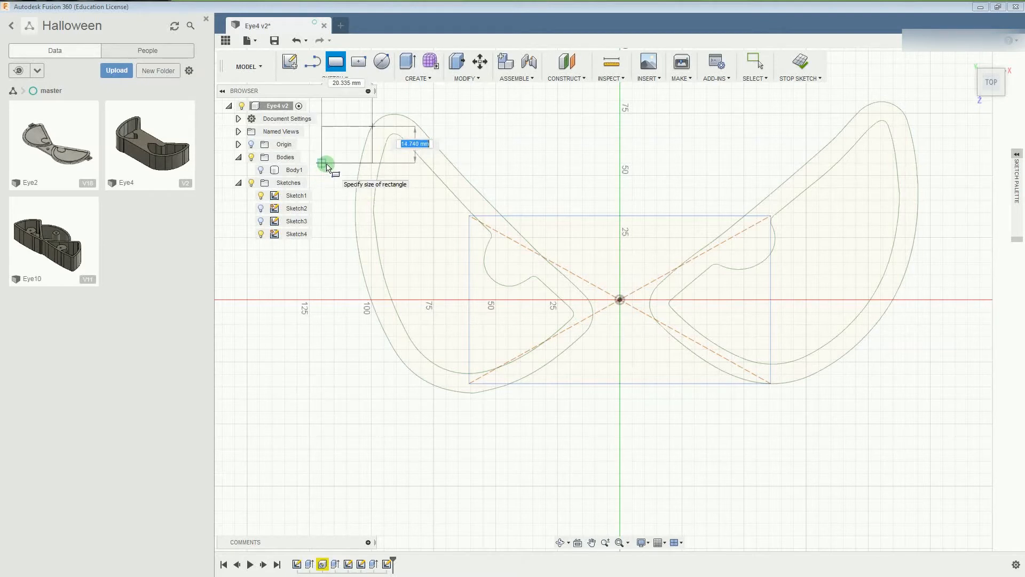
text(15)
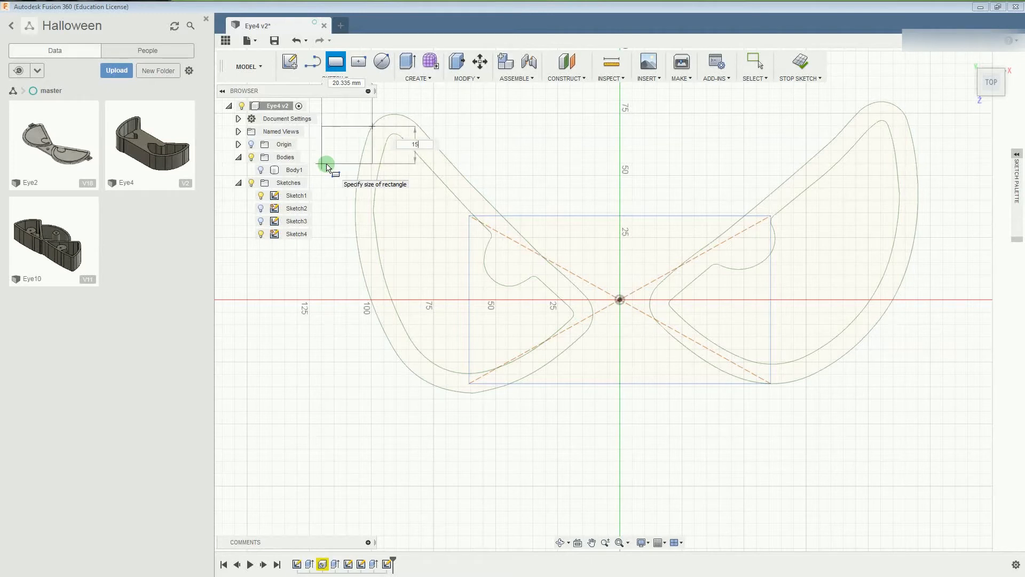
key(Tab)
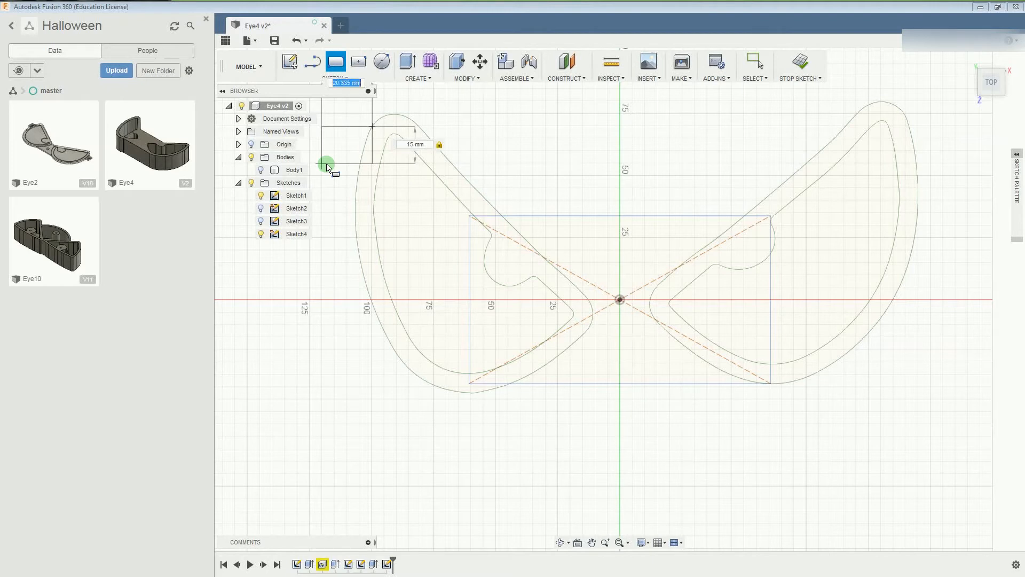
text(15)
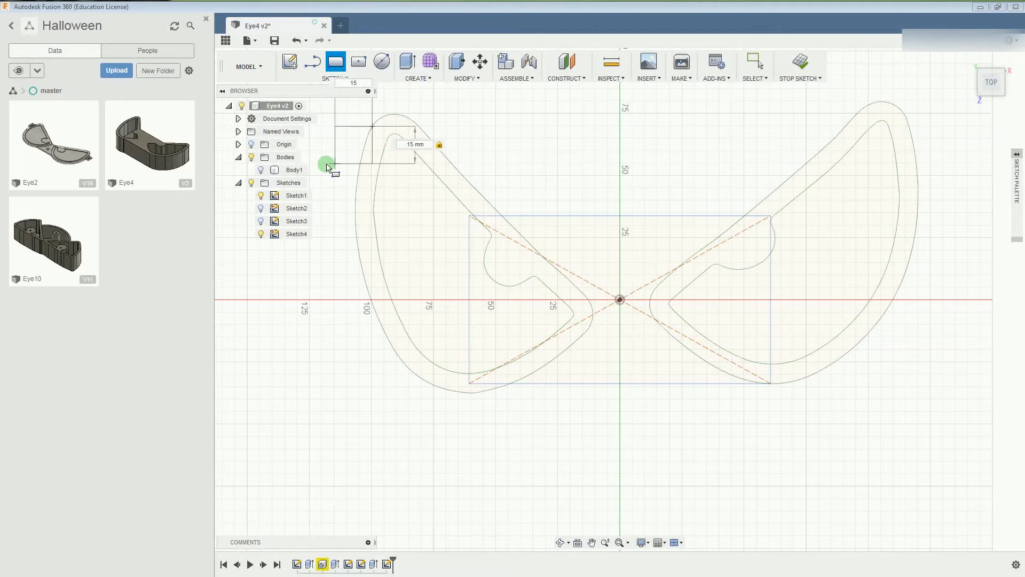
key(Return)
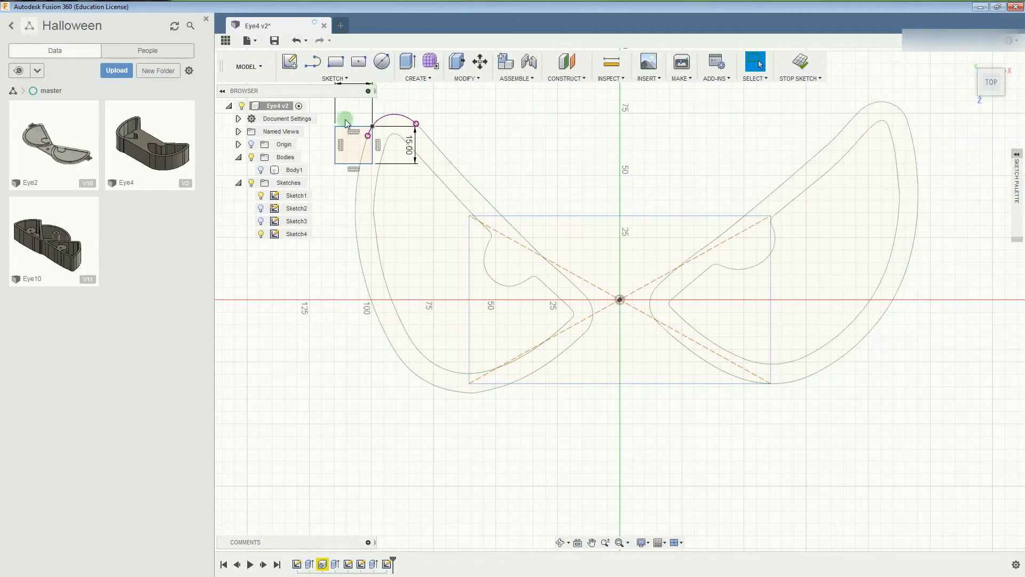
Draw a matching 15 by 15 mm two-point rectangle outward from the right eye outline's upper outer edge, level with the left one.
click(336, 62)
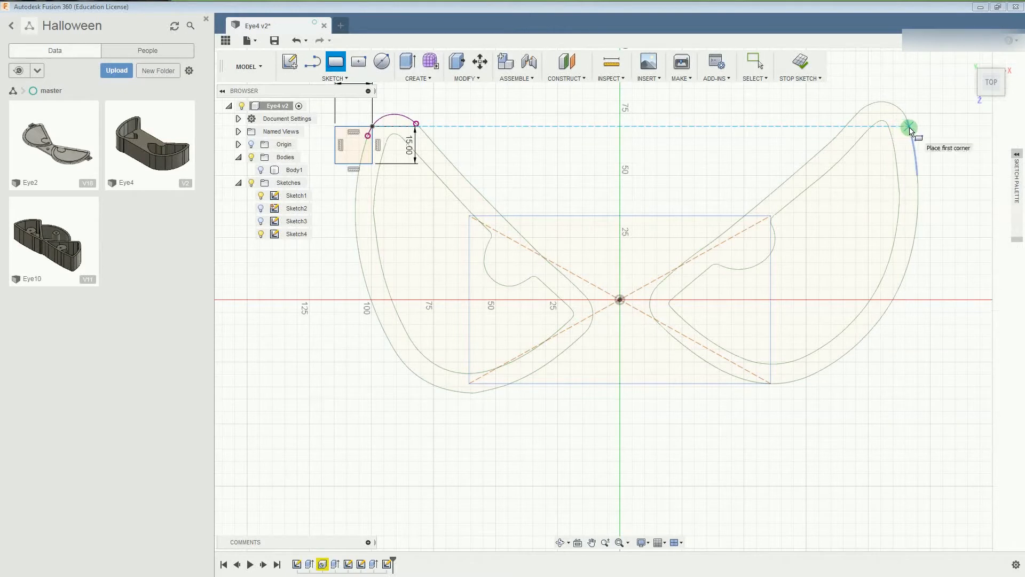
click(909, 128)
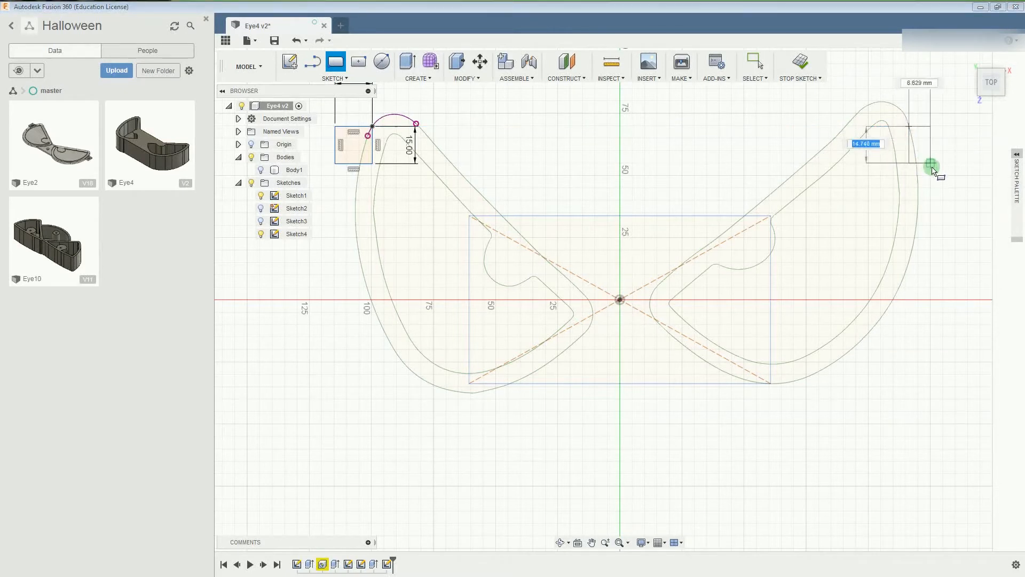
text(15w15)
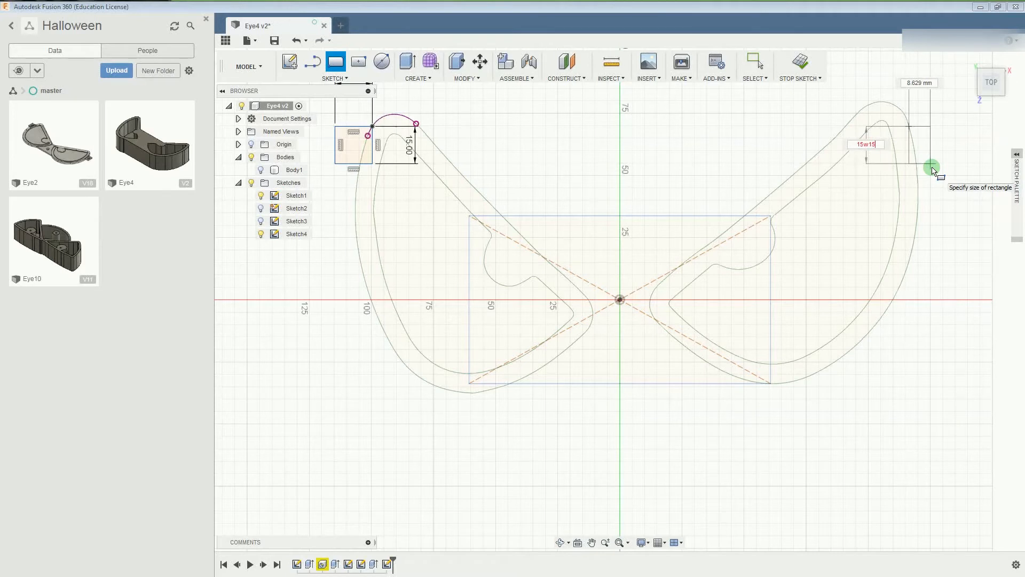
key(Tab)
text(15)
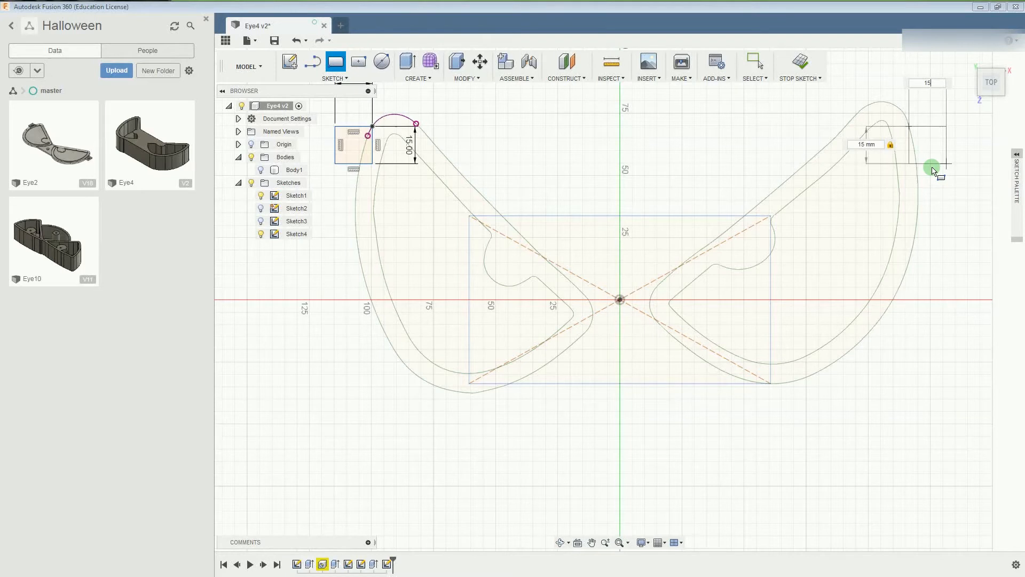
key(Return)
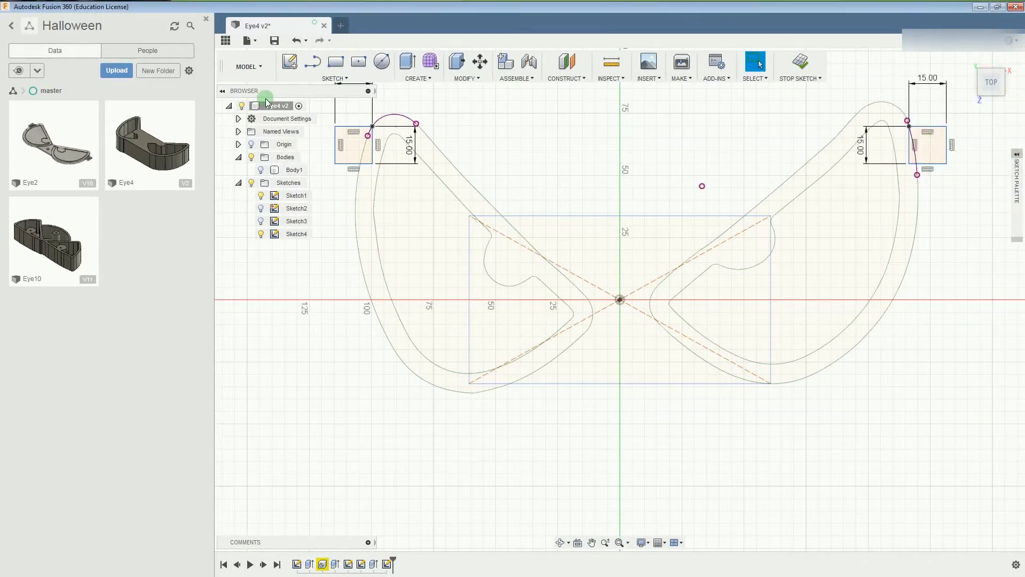
Make the hidden eye body Body1 visible together with the two new squares.
click(261, 169)
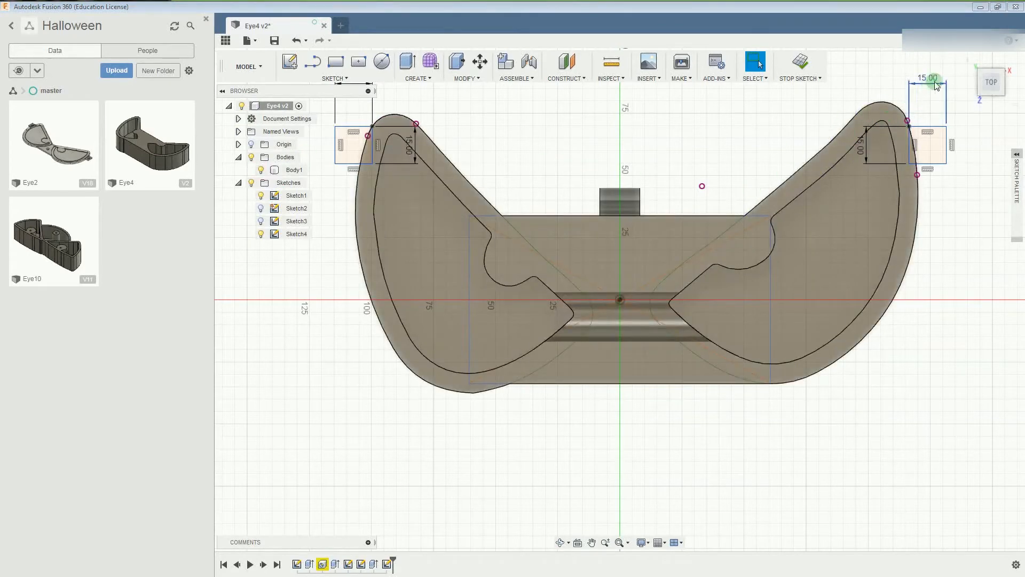
mouse_move(967, 61)
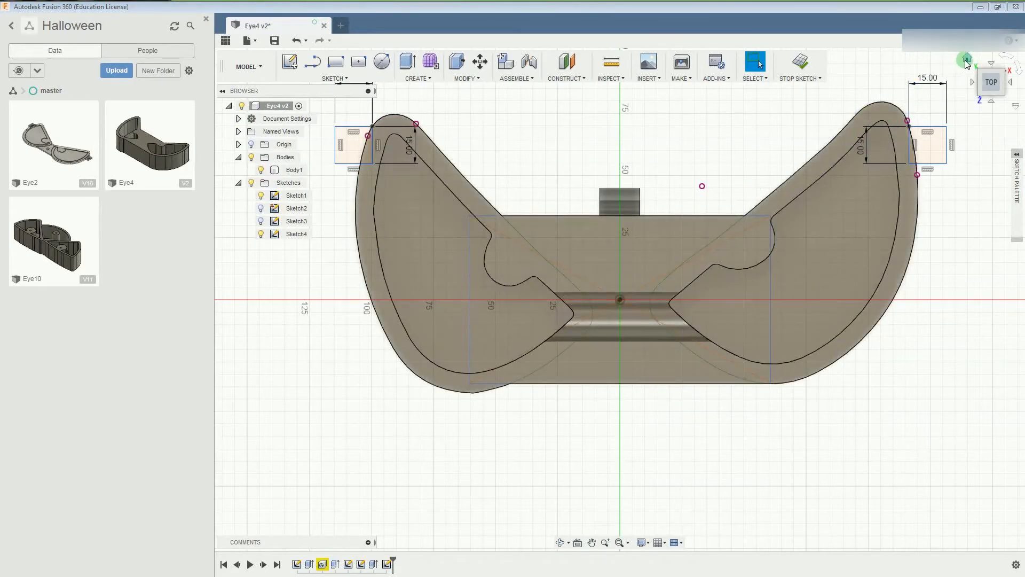
click(966, 60)
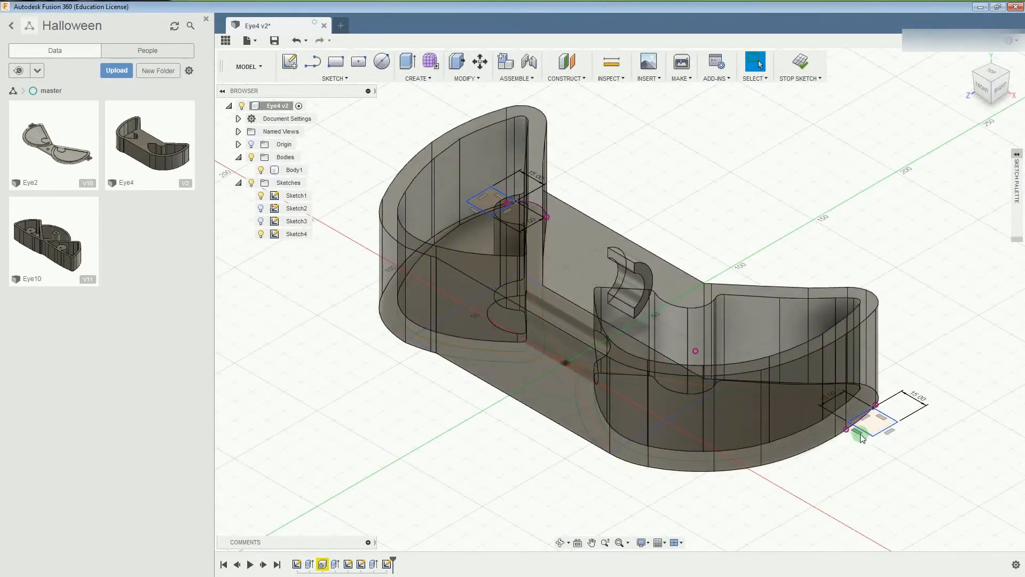
Set up an extrusion of the square at the right eye's outer tip, starting 30 mm above the sketch plane and 20 mm high.
click(877, 426)
right_click(875, 424)
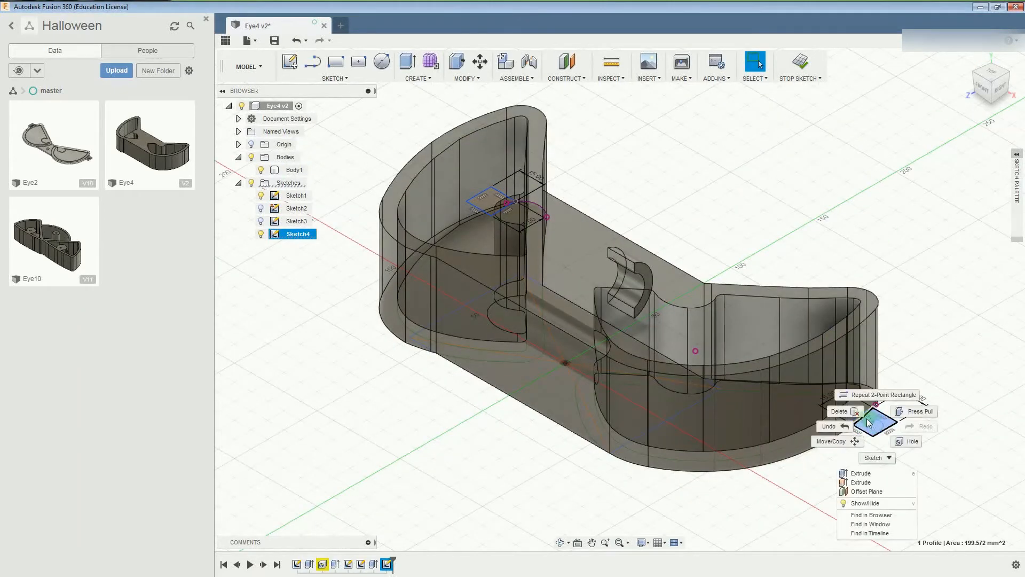
click(860, 473)
click(981, 187)
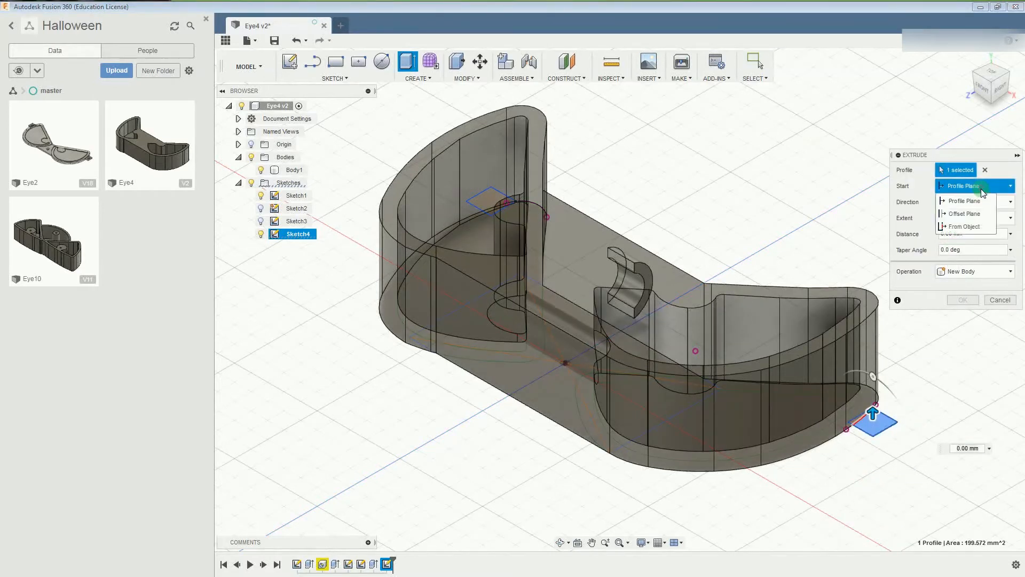
click(982, 214)
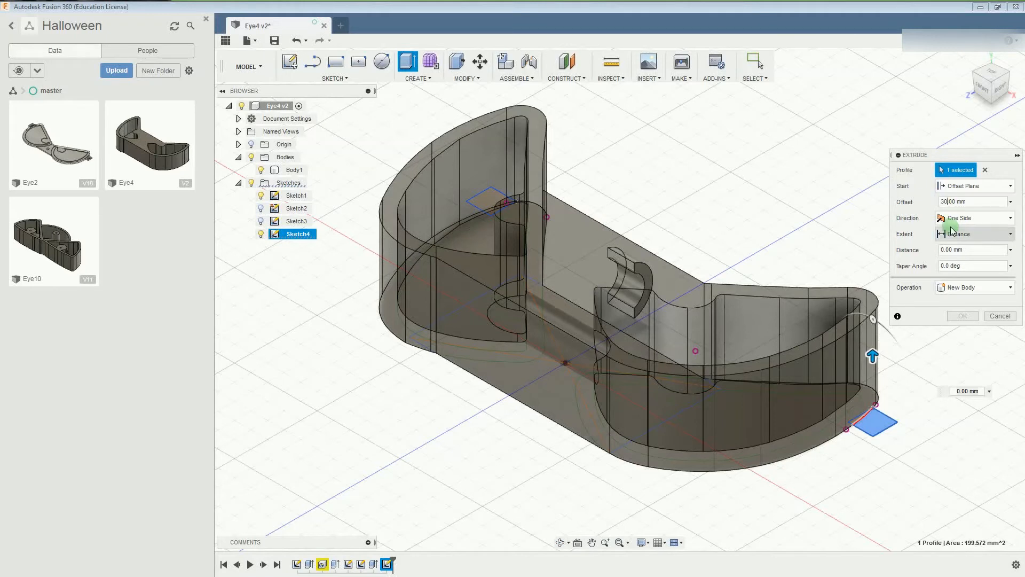
click(946, 249)
click(941, 250)
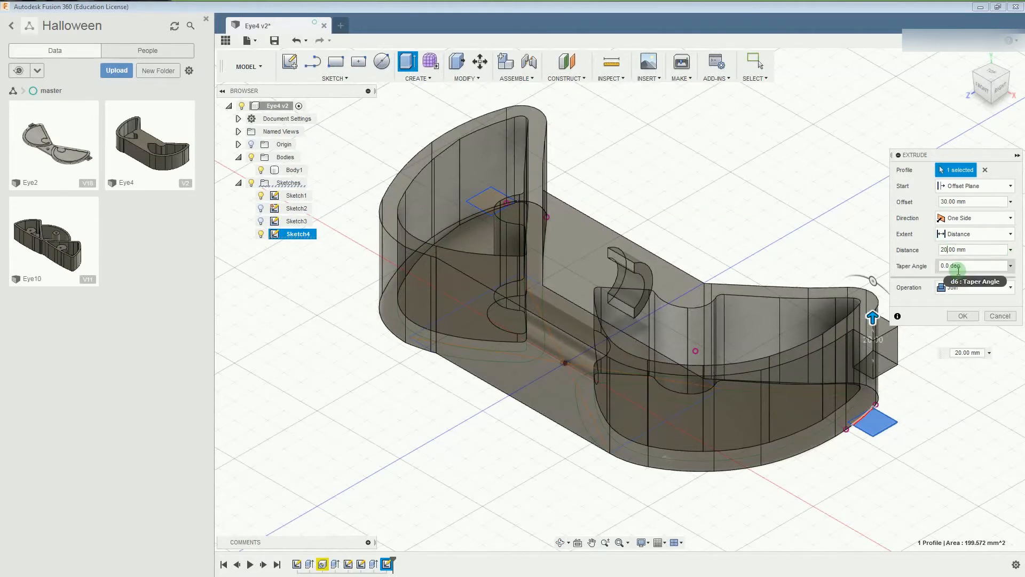
Try a 45-degree taper on the right block and set the extrusion's operation to Join.
click(944, 266)
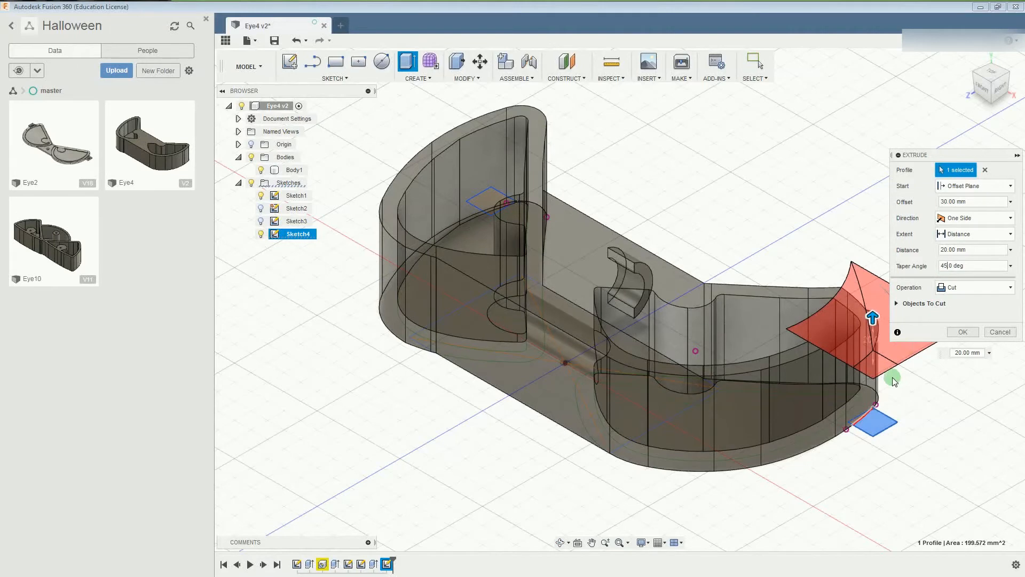
scroll(951, 361, up, 4)
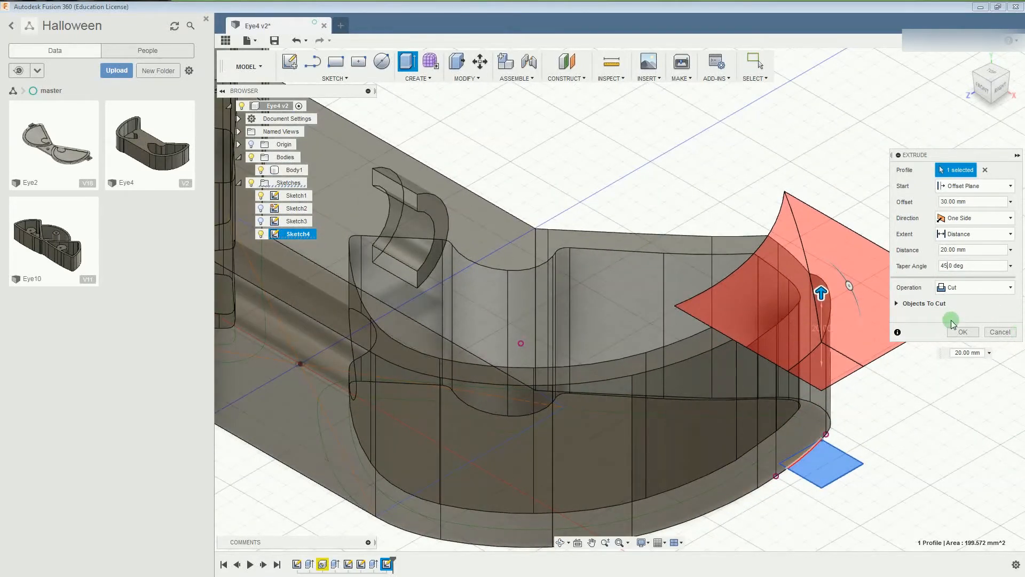
click(975, 287)
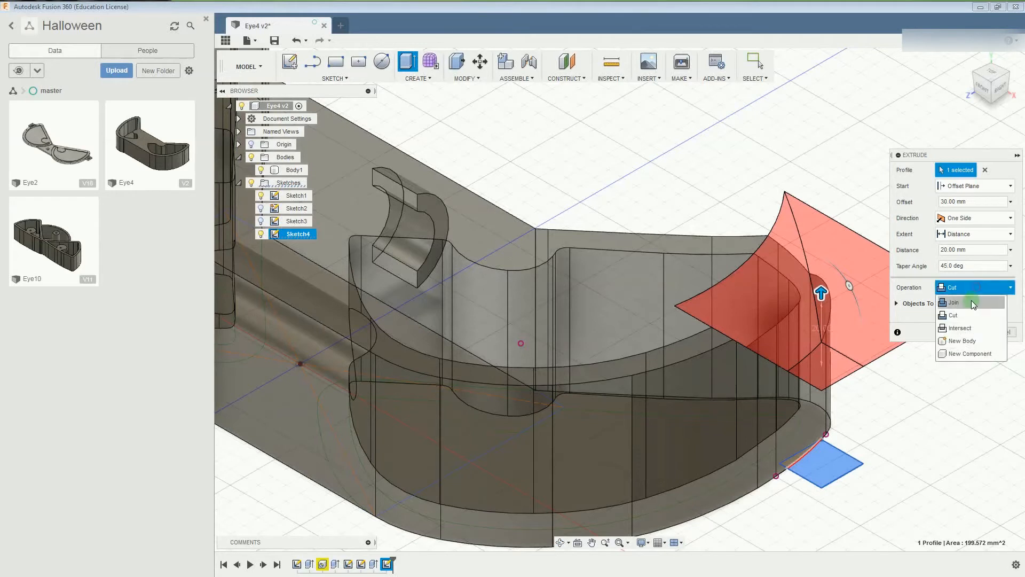
click(970, 304)
Try a -45-degree taper, then reset it to 0 degrees and complete the joined block on the right eye.
click(950, 267)
click(944, 267)
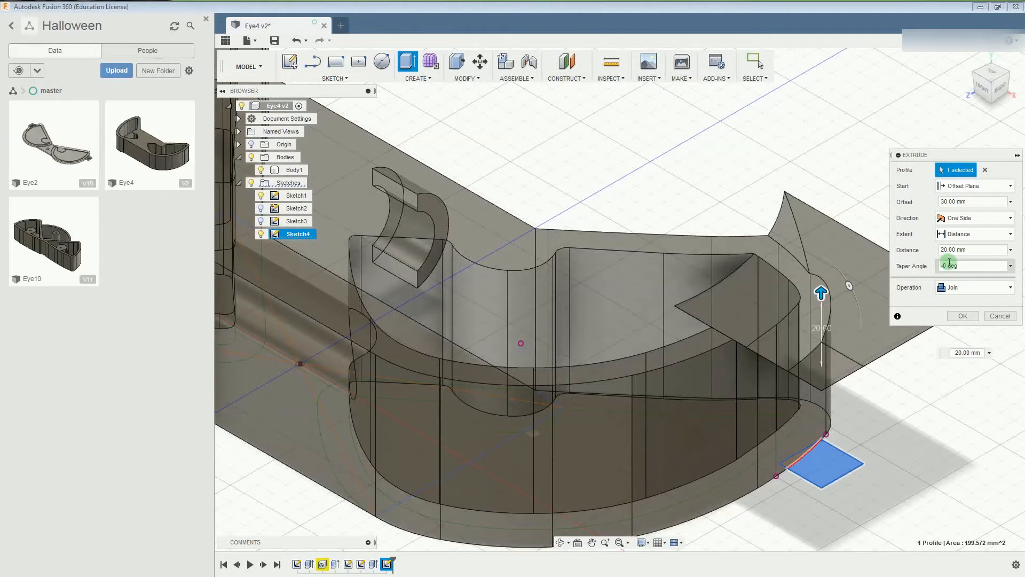
text(45.)
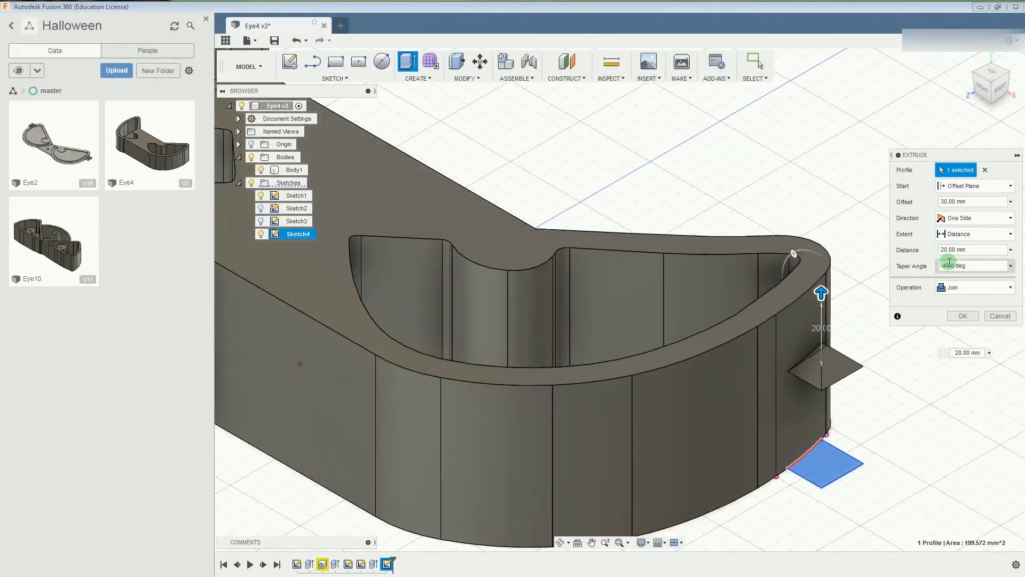
click(946, 267)
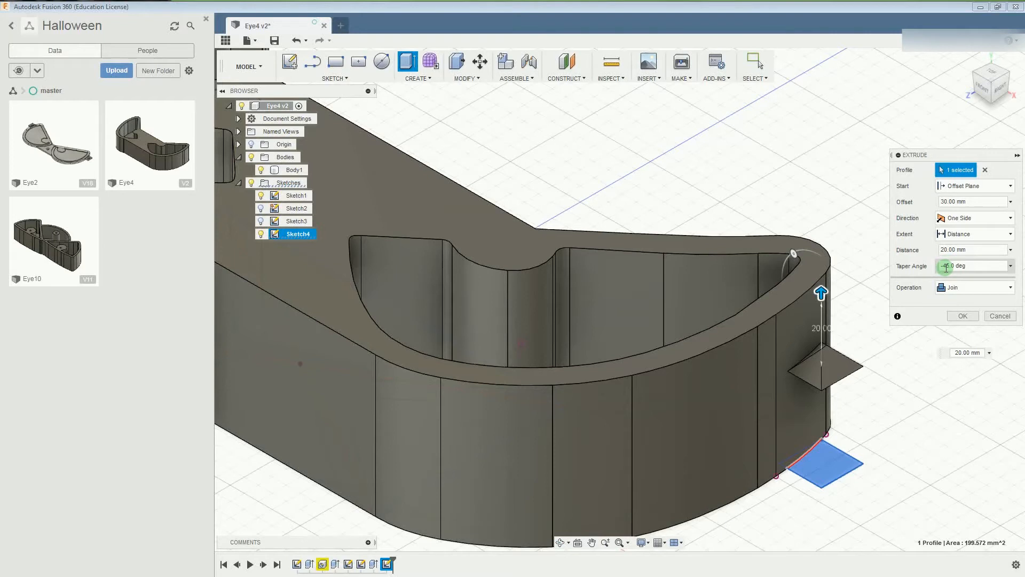
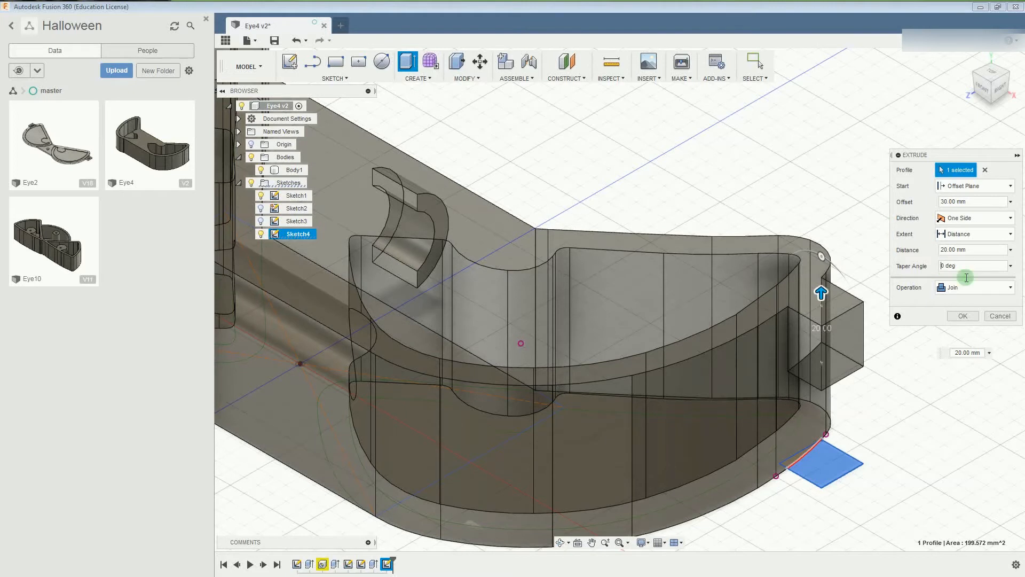
click(967, 317)
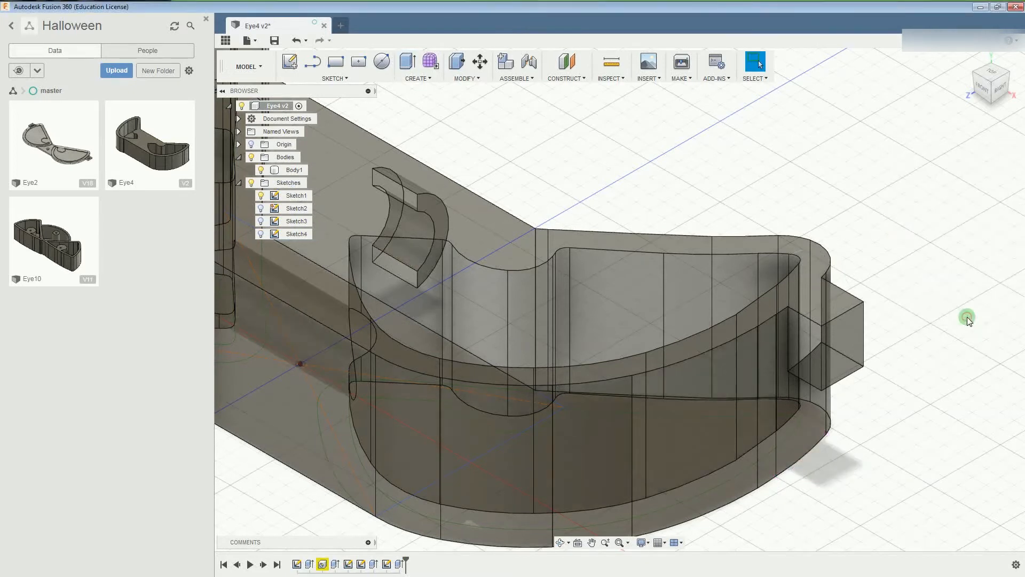
Examine the new block on the right eye from several angles, including from above.
click(978, 73)
scroll(912, 250, up, 3)
scroll(913, 249, down, 5)
shift+middle_drag(912, 249, 860, 377)
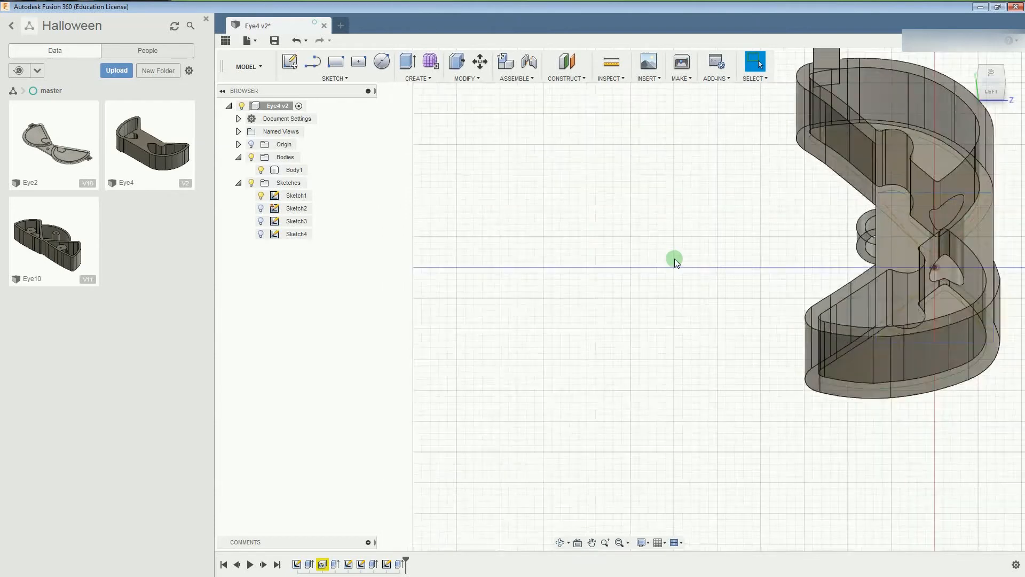
scroll(792, 259, up, 3)
scroll(836, 286, down, 3)
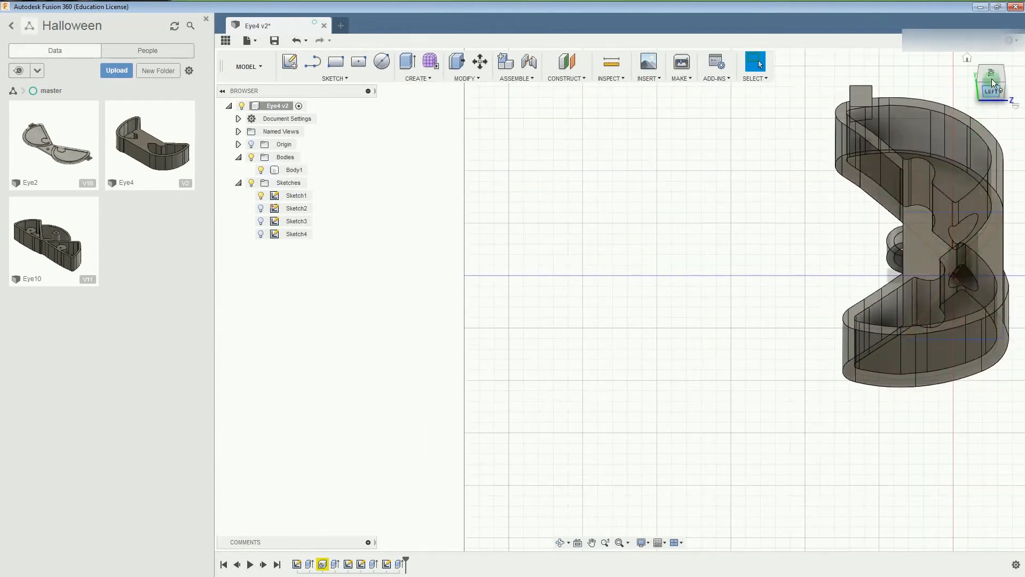
click(966, 59)
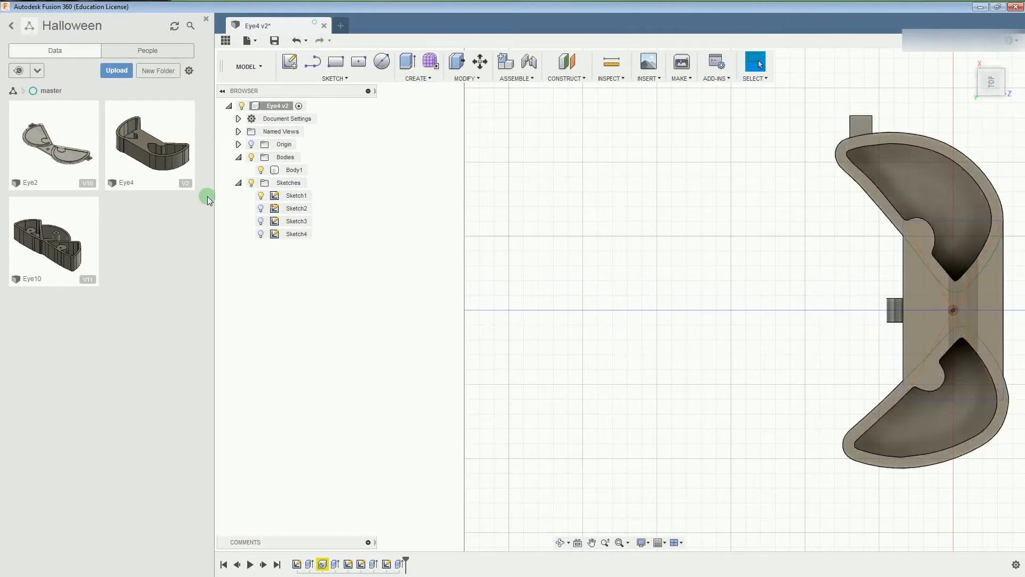
Make Sketch4 with the two tip squares visible again.
click(283, 195)
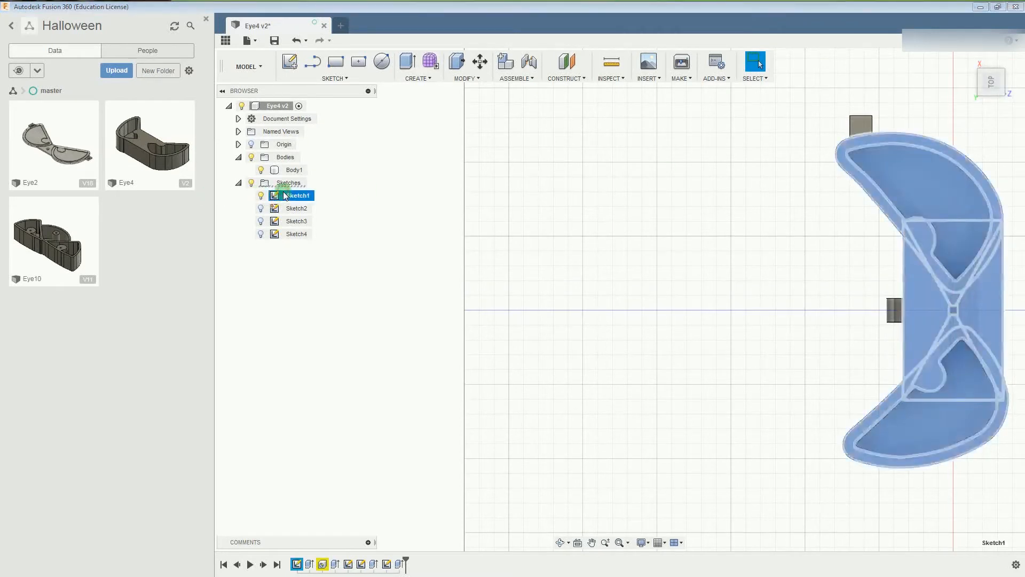
mouse_move(980, 92)
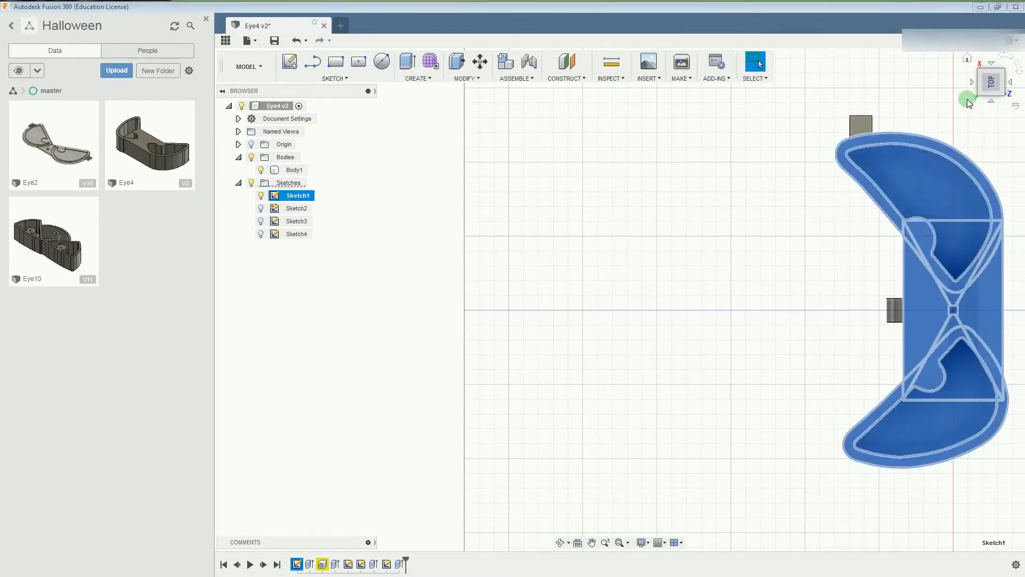
click(969, 57)
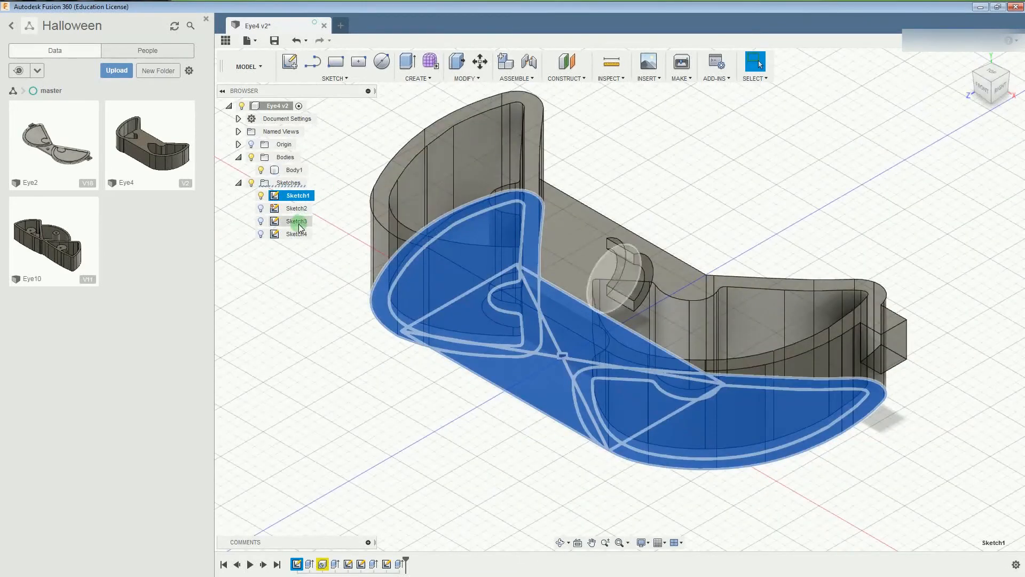
click(298, 234)
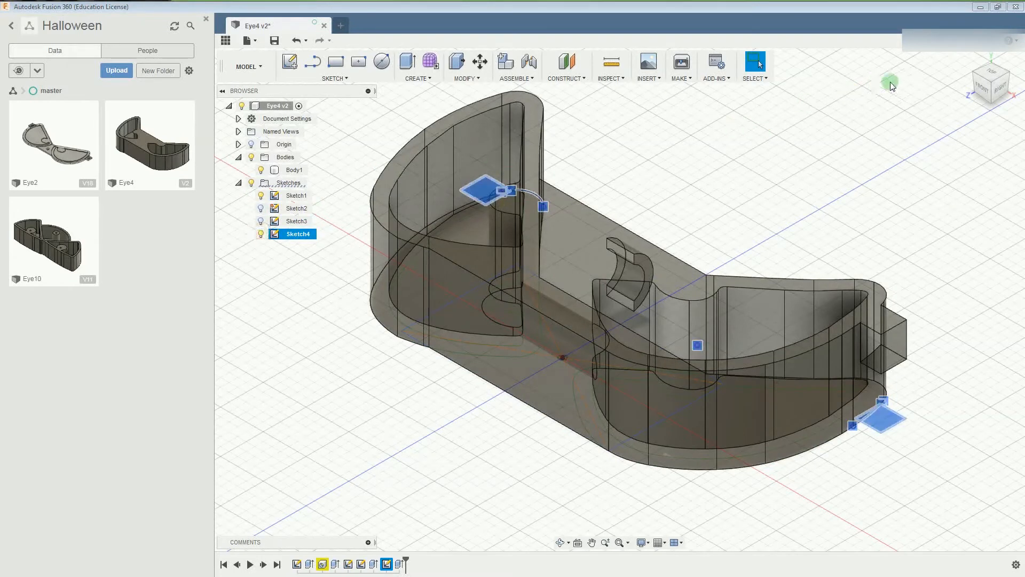
click(967, 64)
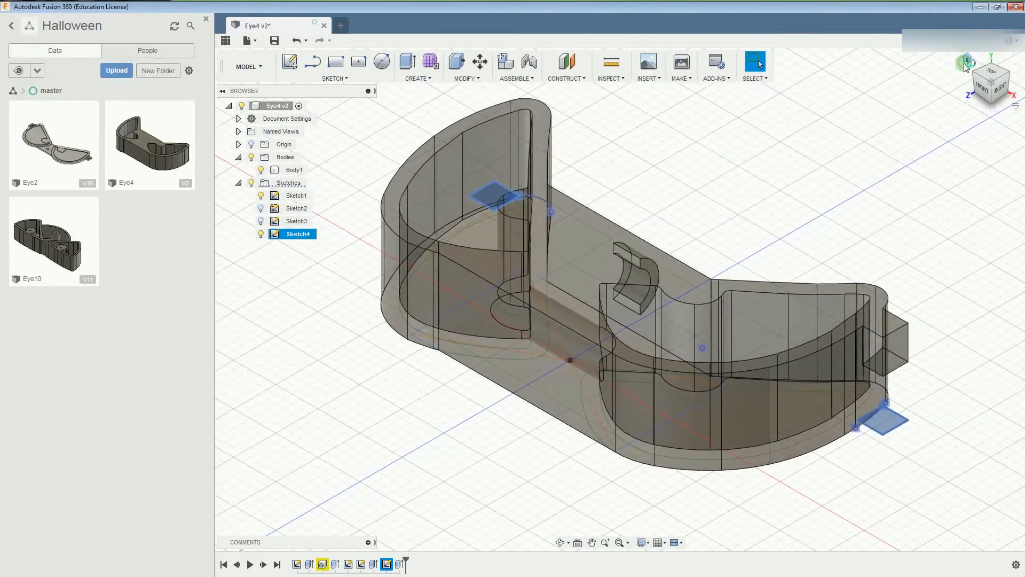
click(975, 76)
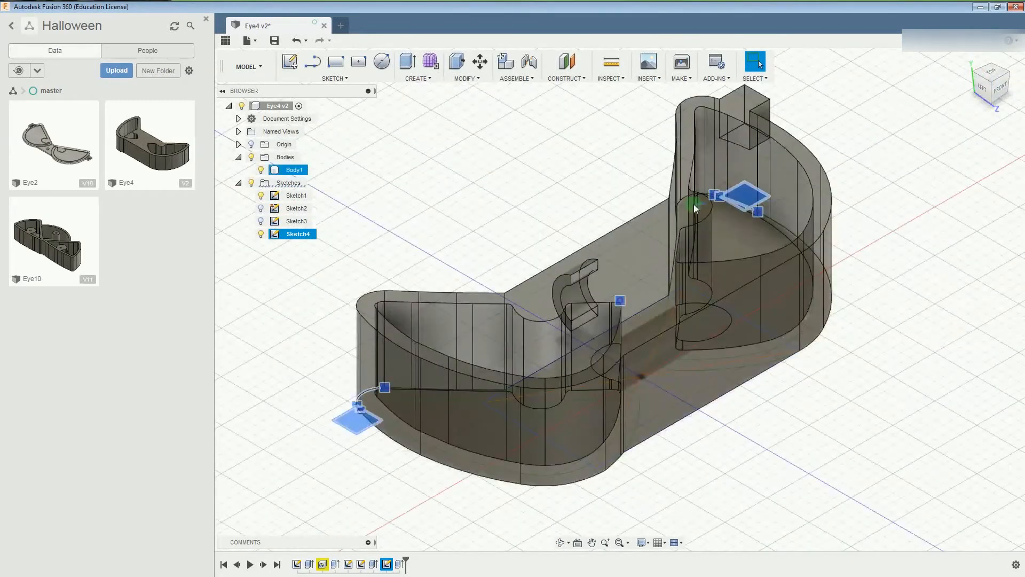
Extrude the left eye's square 20 mm from a plane offset by 30 mm and join it to the eye body.
click(356, 423)
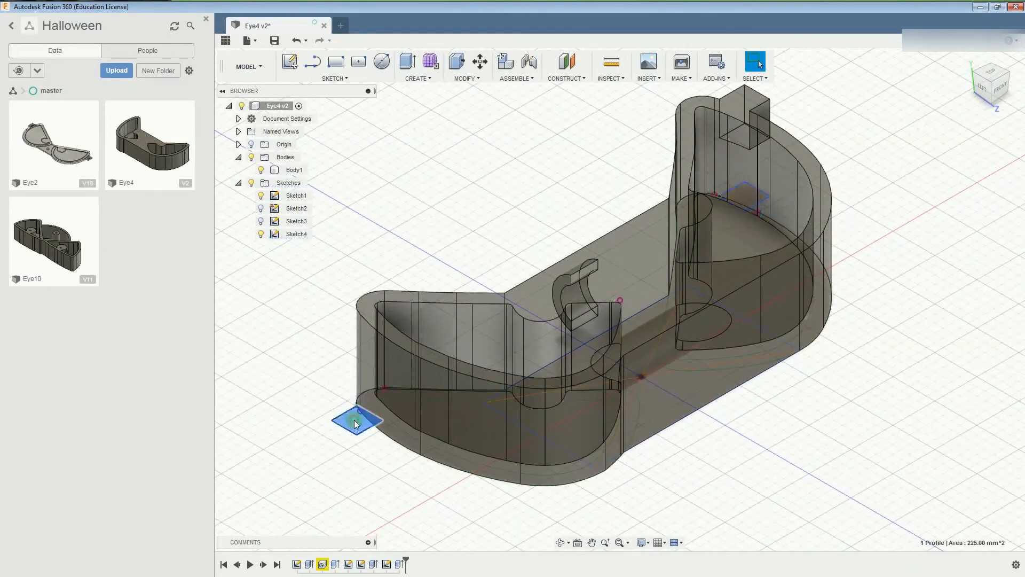
right_click(356, 422)
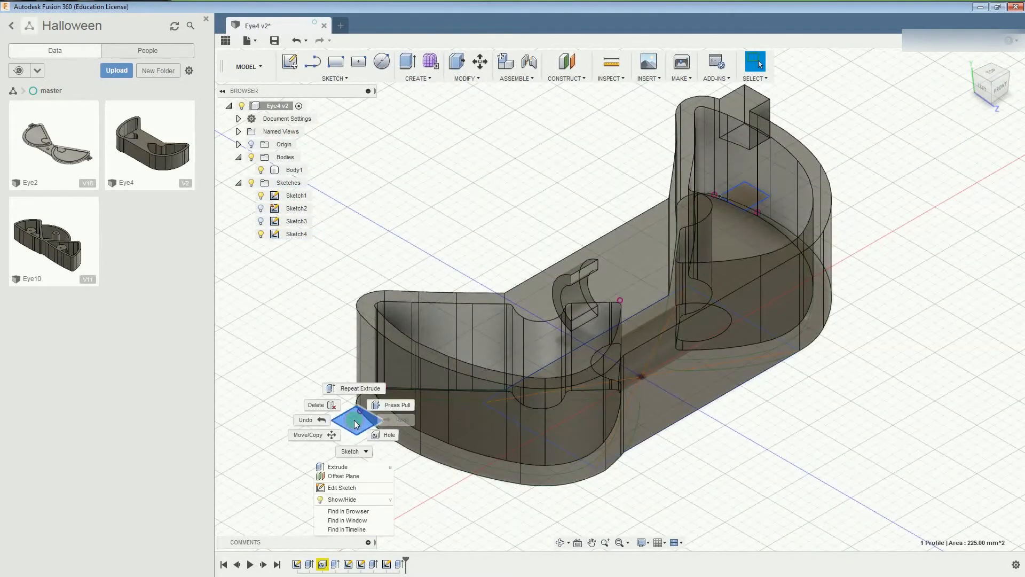
click(352, 386)
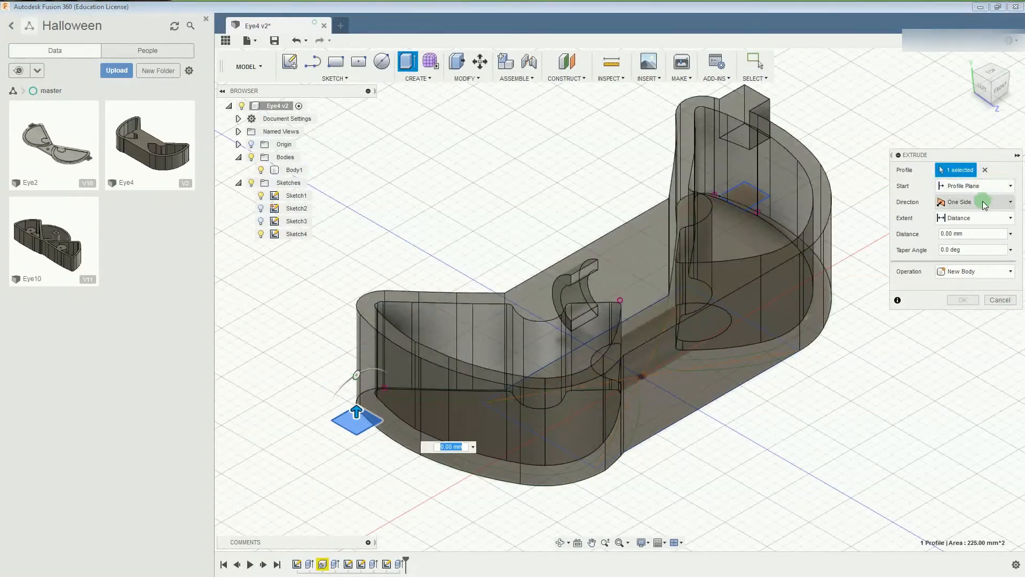
click(998, 185)
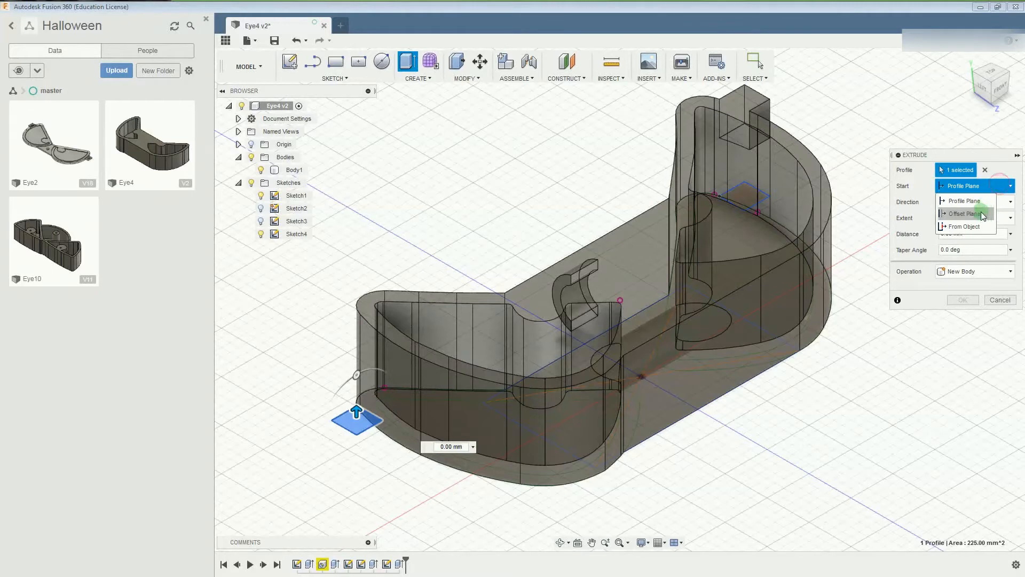
click(983, 215)
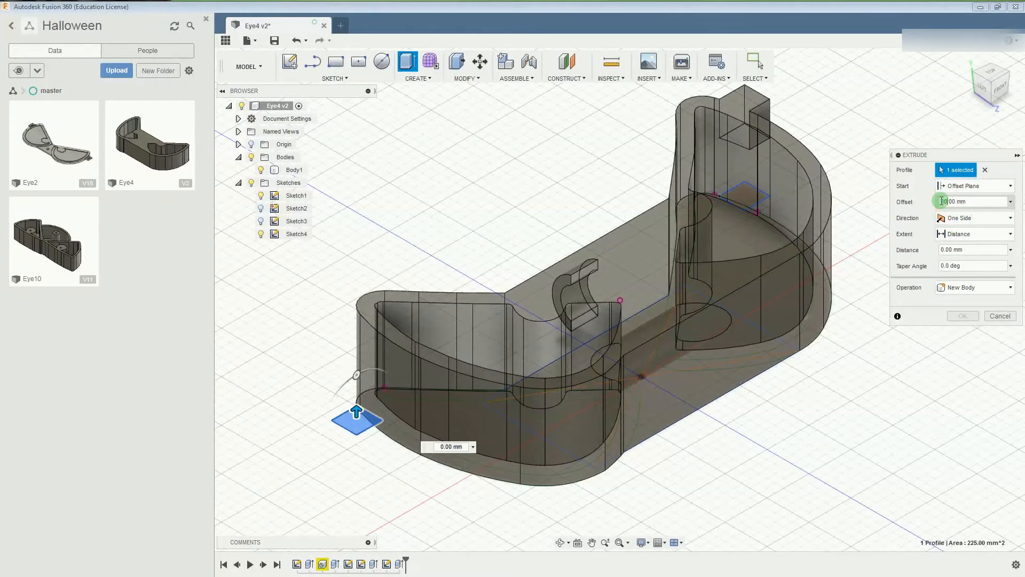
click(943, 250)
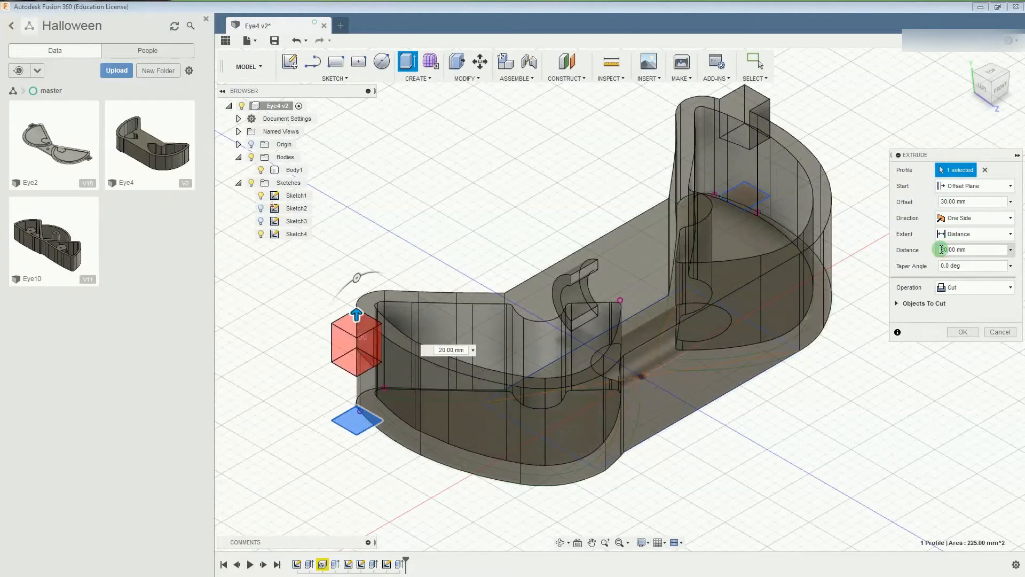
click(965, 287)
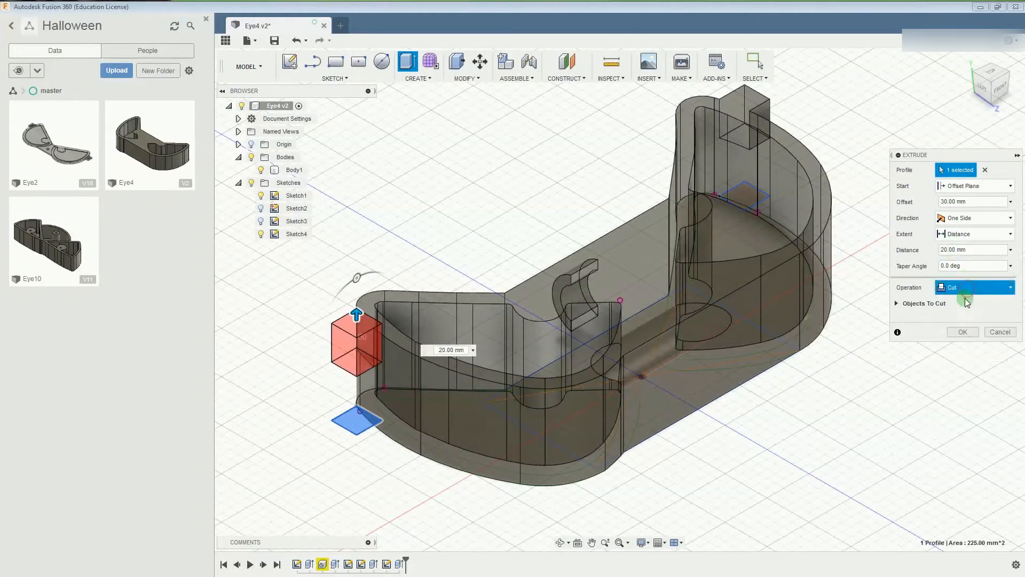
click(966, 299)
click(965, 316)
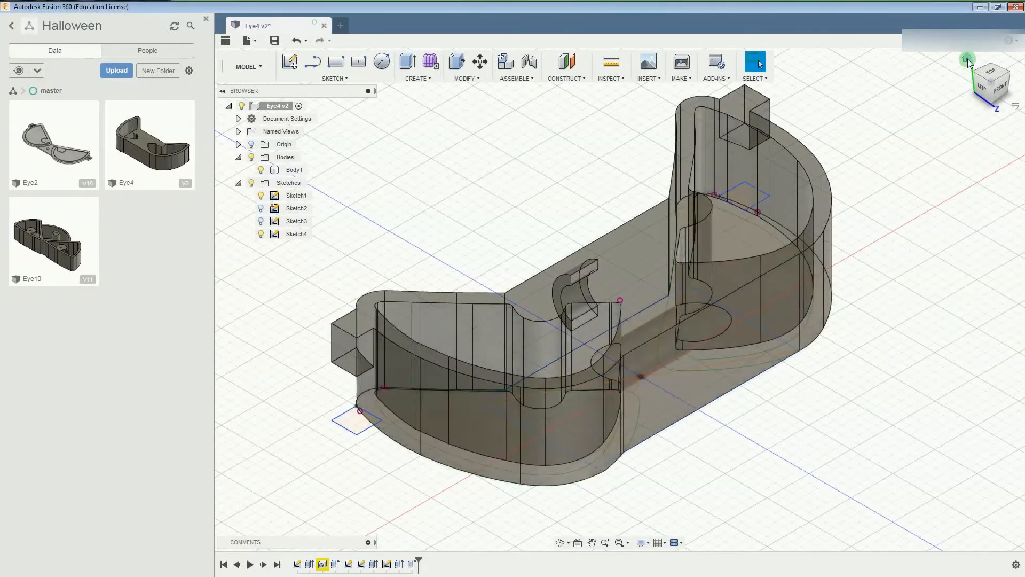
Save the design with both tip blocks as a new version.
click(966, 63)
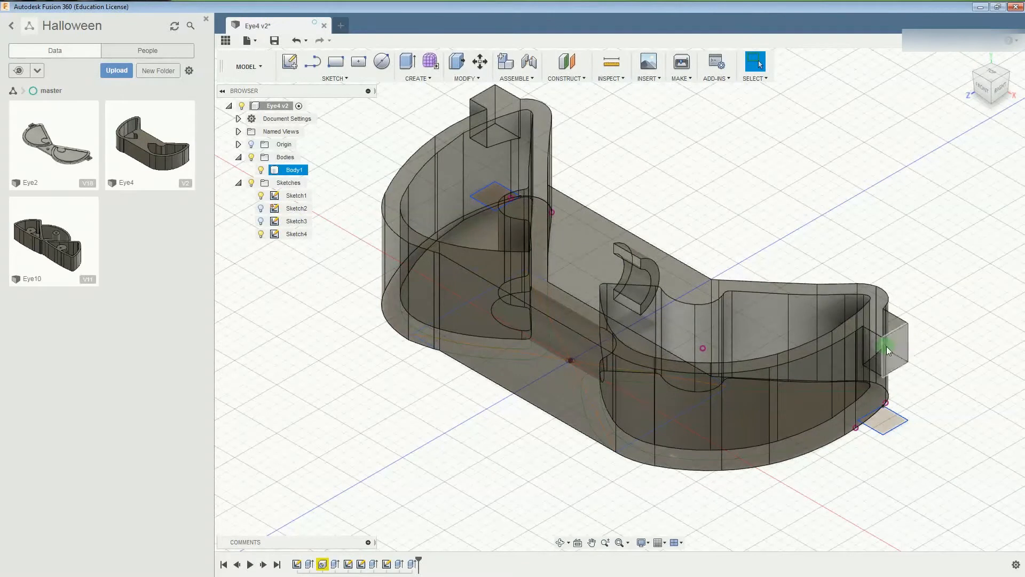
click(274, 40)
click(510, 302)
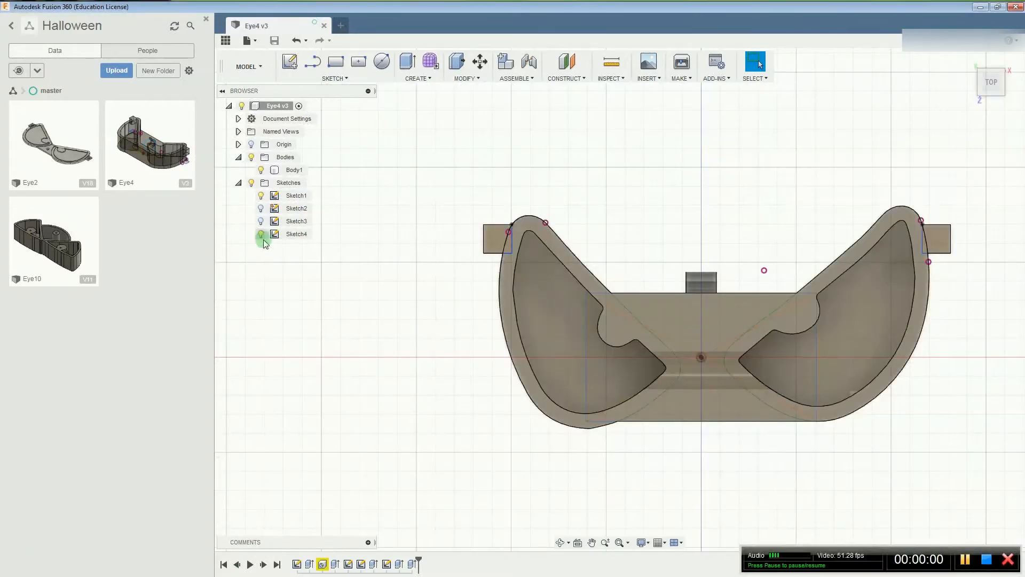
Hide Sketch4 and check the two tip blocks from above and in the home view.
click(261, 234)
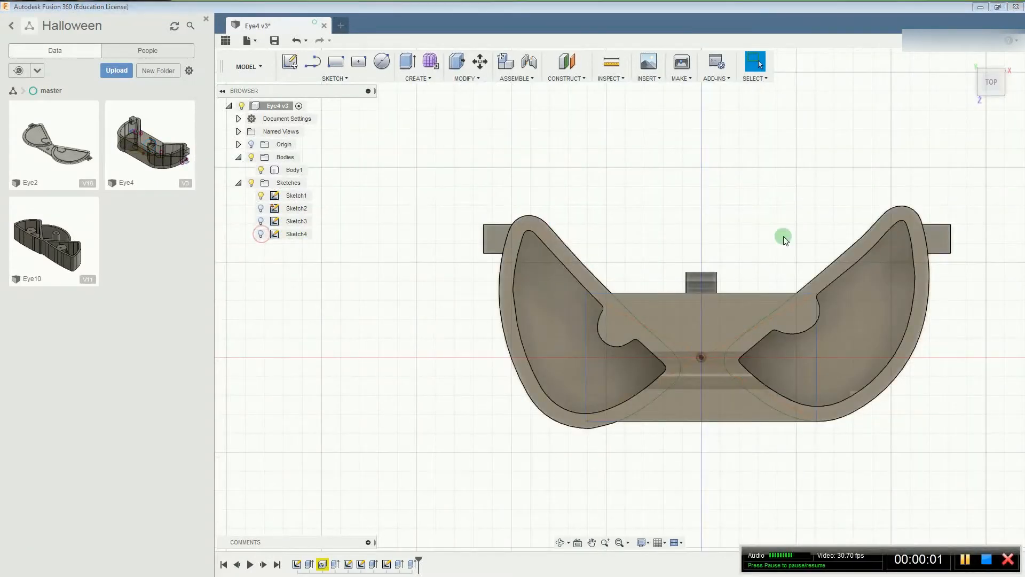
click(941, 240)
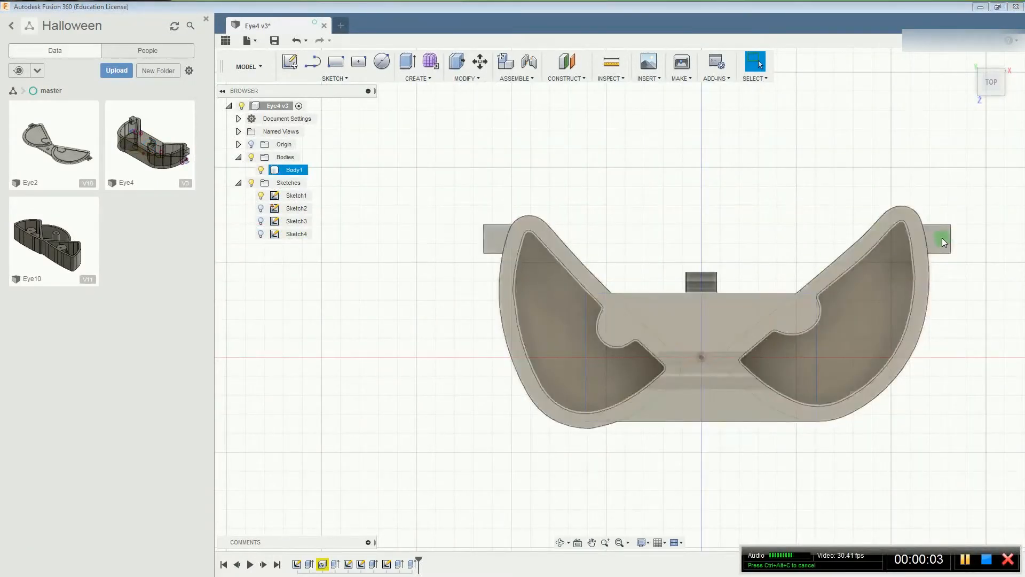
click(997, 326)
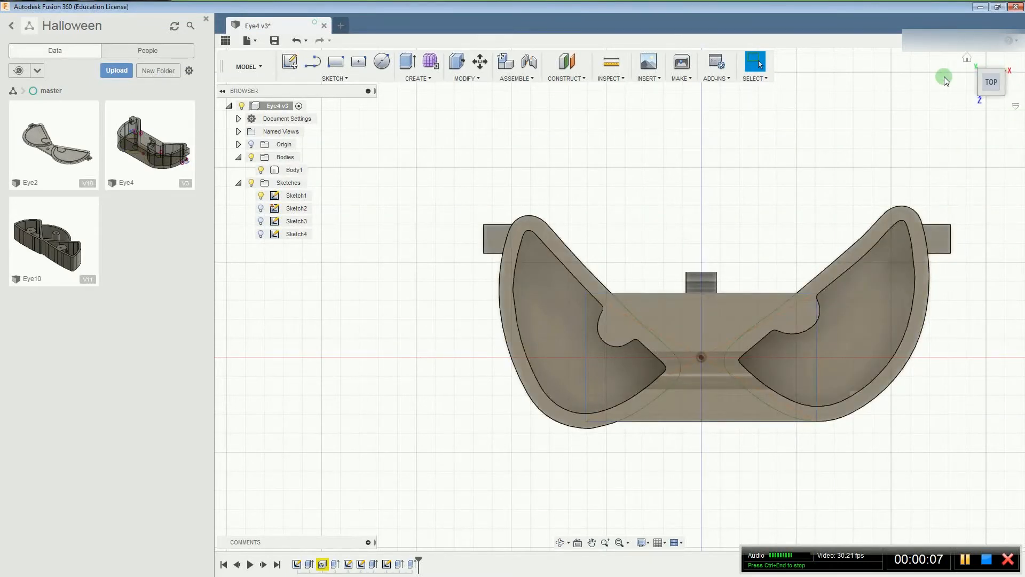
click(967, 61)
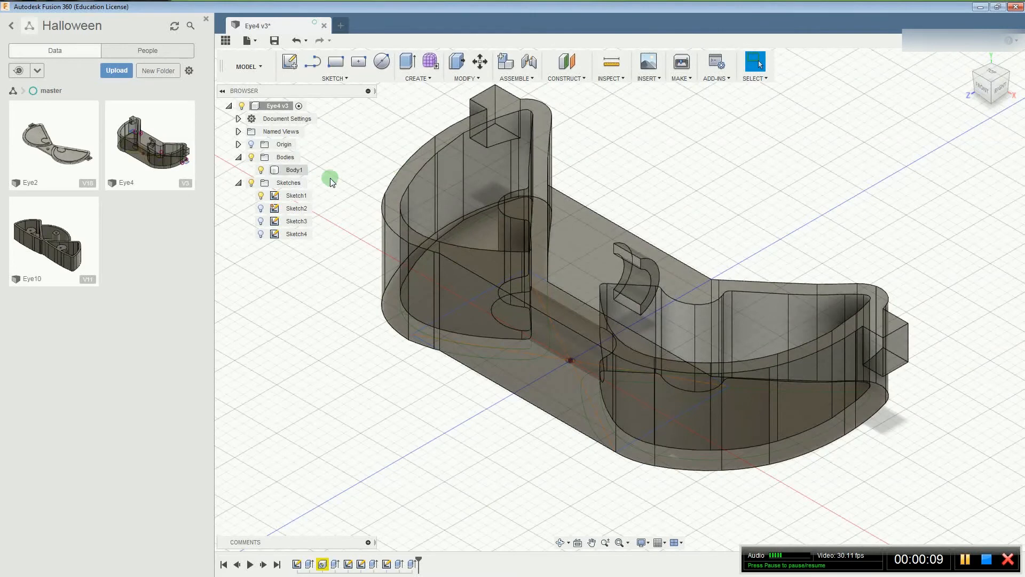
Hide Body1 and select all profiles of both eyes and the bridge rectangle in Sketch1.
click(260, 171)
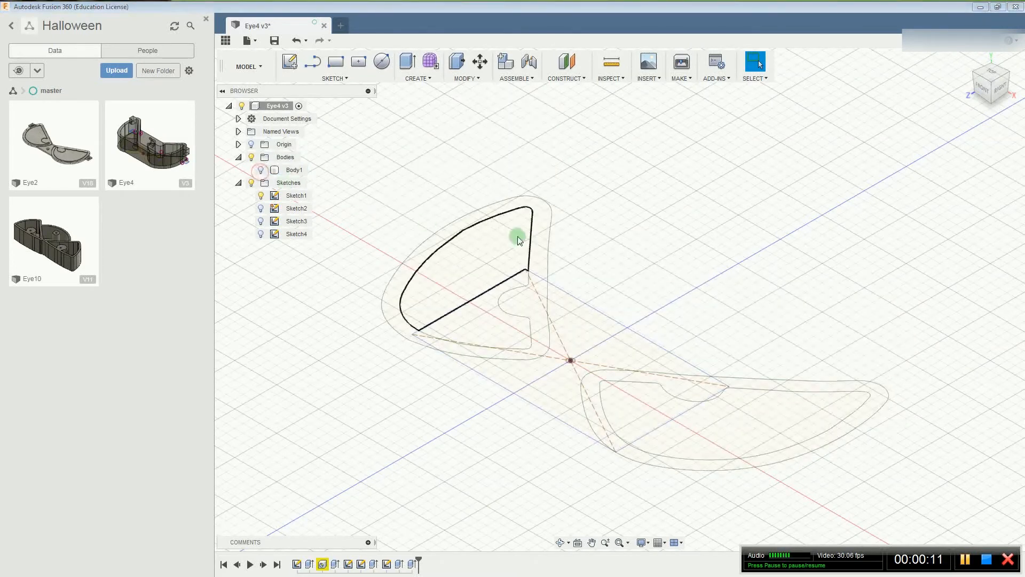
click(540, 237)
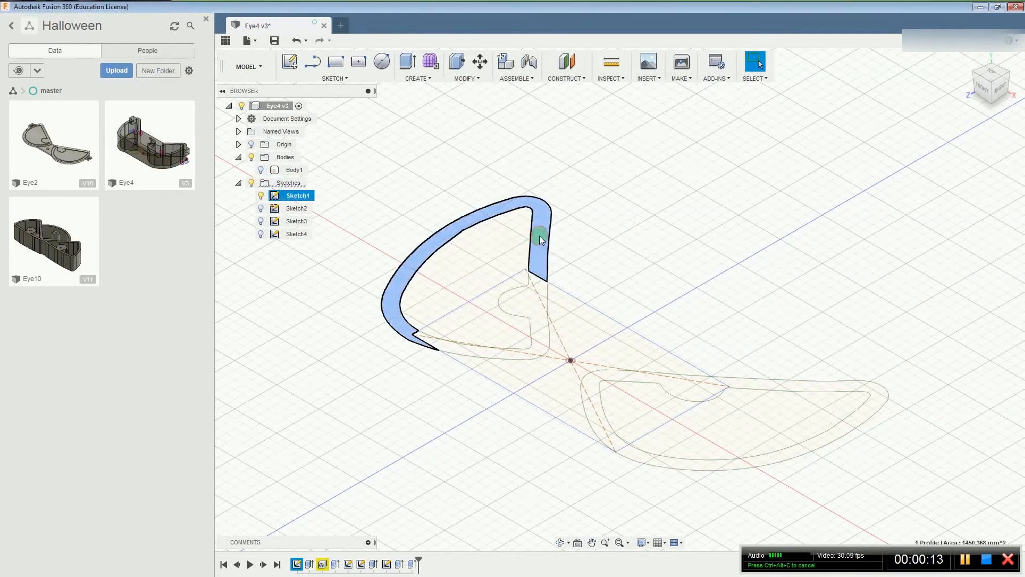
ctrl+click(479, 242)
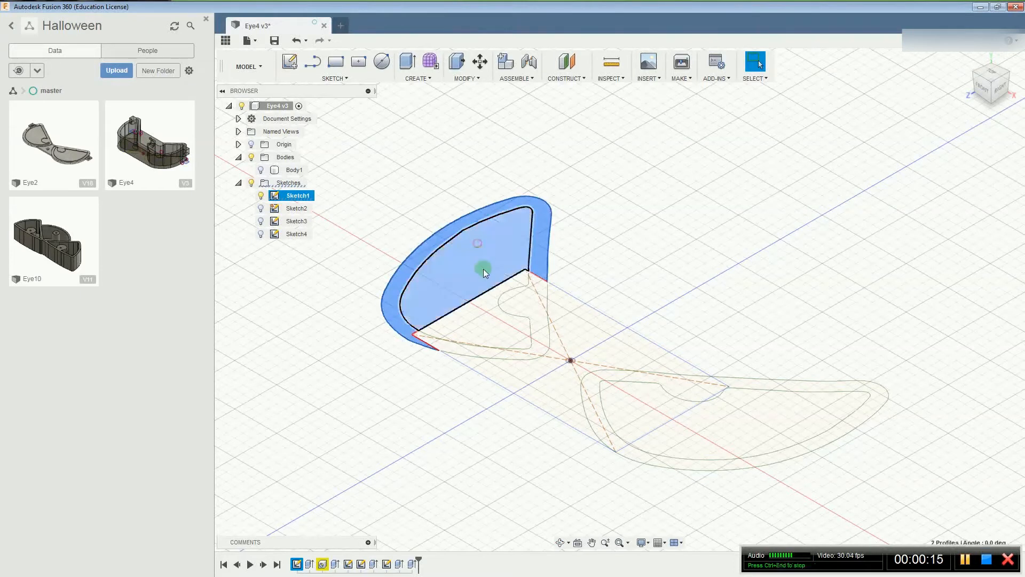
ctrl+click(481, 316)
ctrl+click(516, 306)
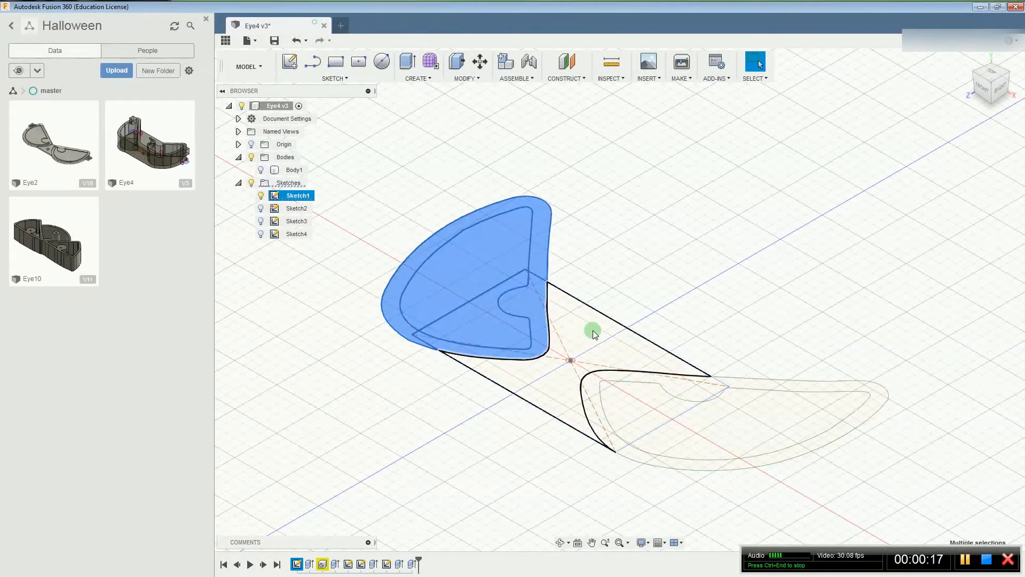
ctrl+click(593, 330)
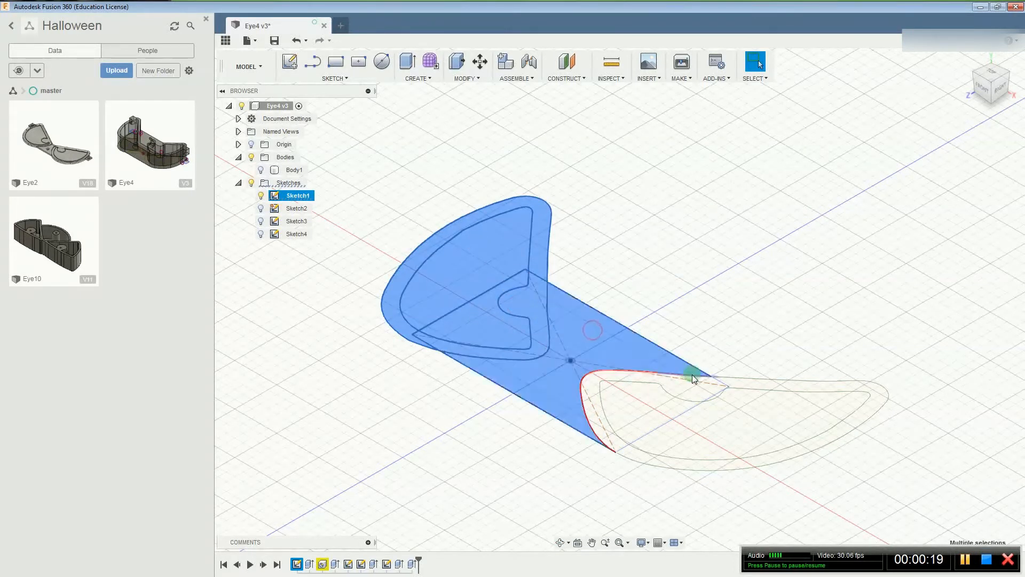
ctrl+click(763, 385)
ctrl+click(748, 422)
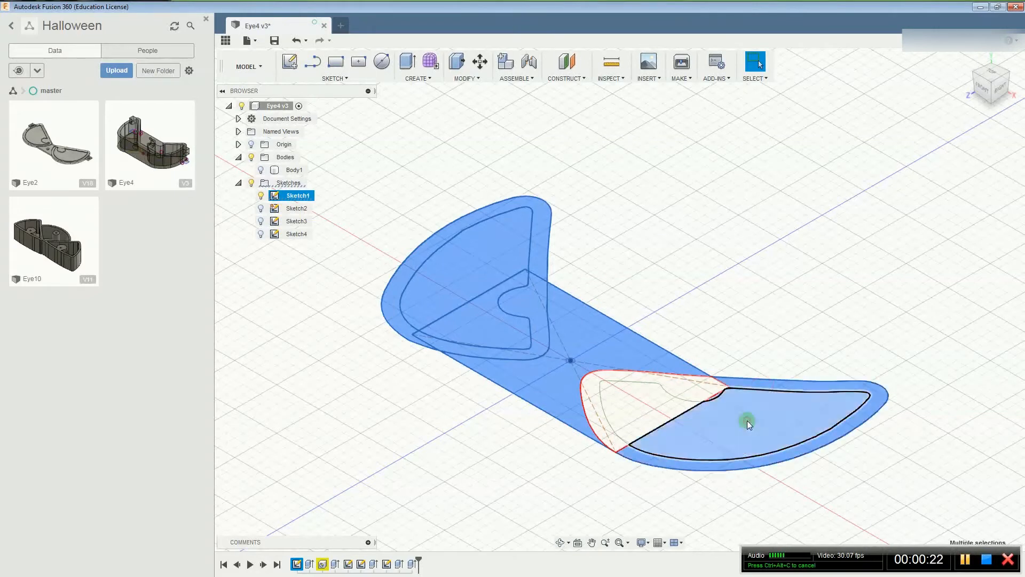
ctrl+click(647, 406)
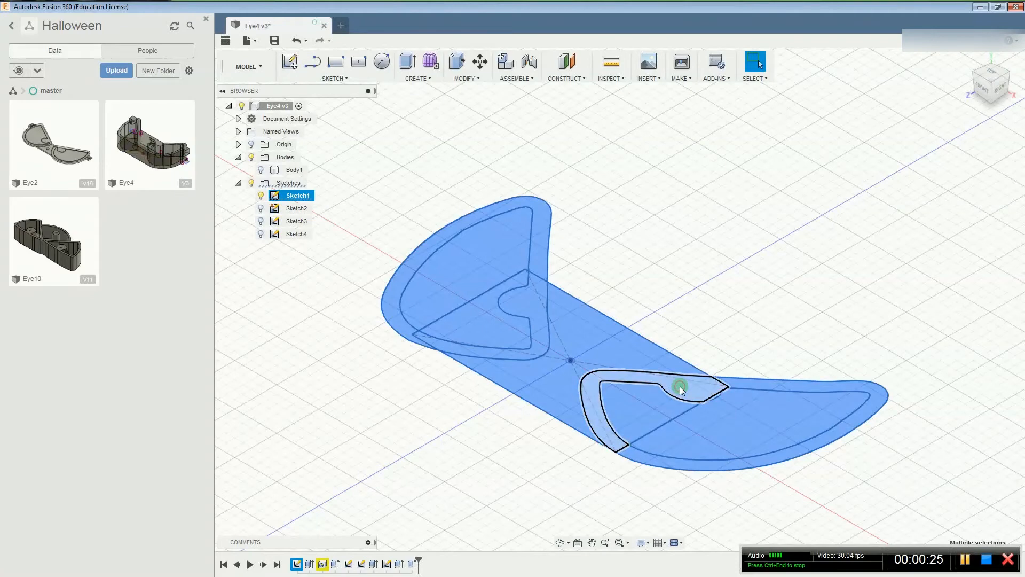
Try to extrude the selected Sketch1 profiles 2 mm as a new body from a plane offset by 50 mm.
click(992, 73)
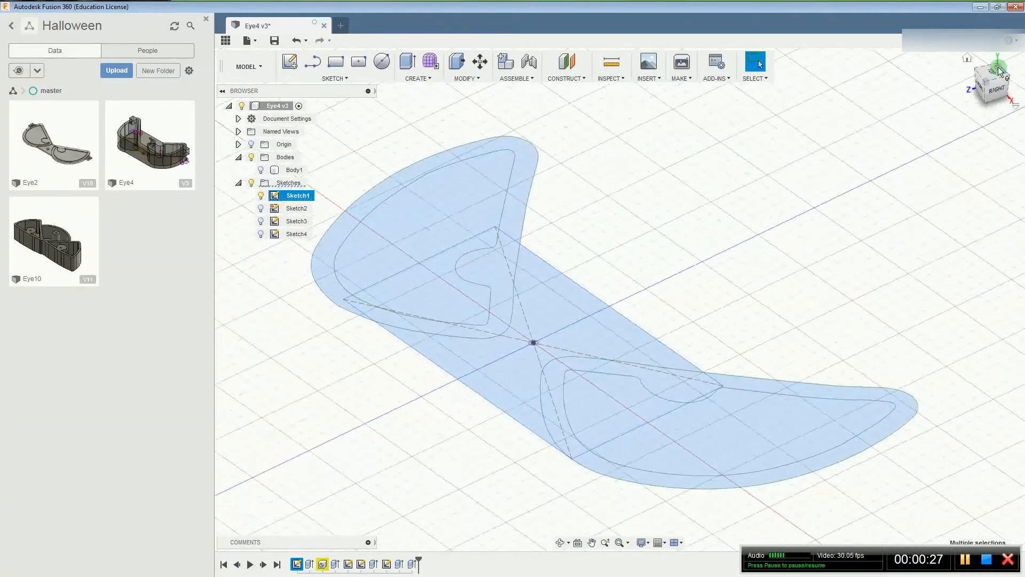
click(991, 72)
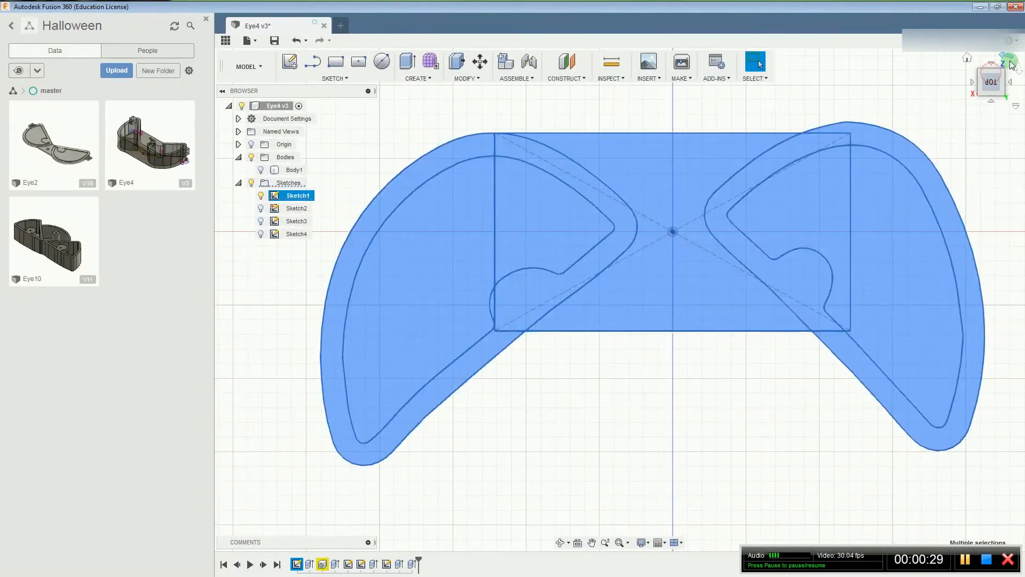
click(1011, 63)
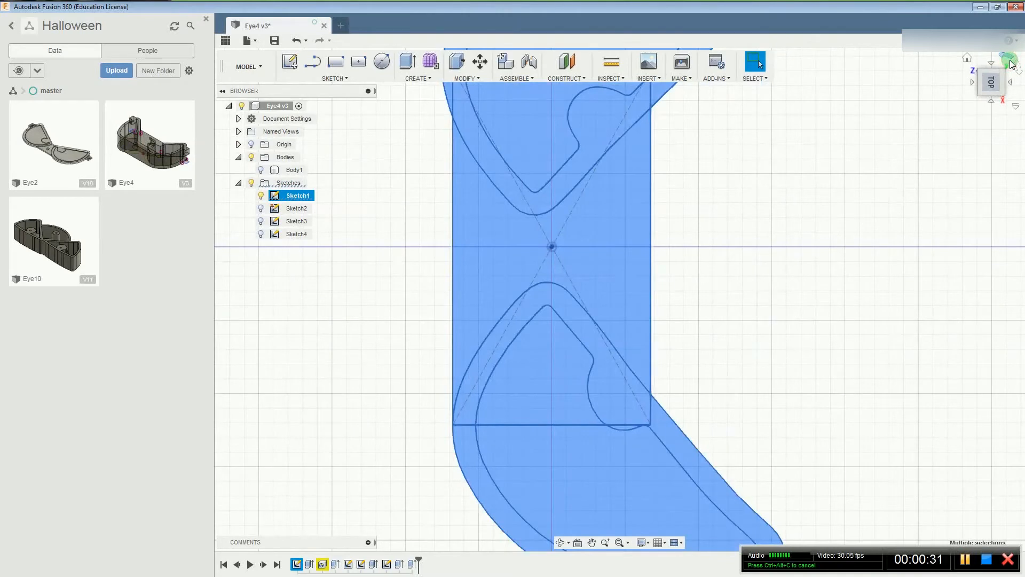
click(1008, 60)
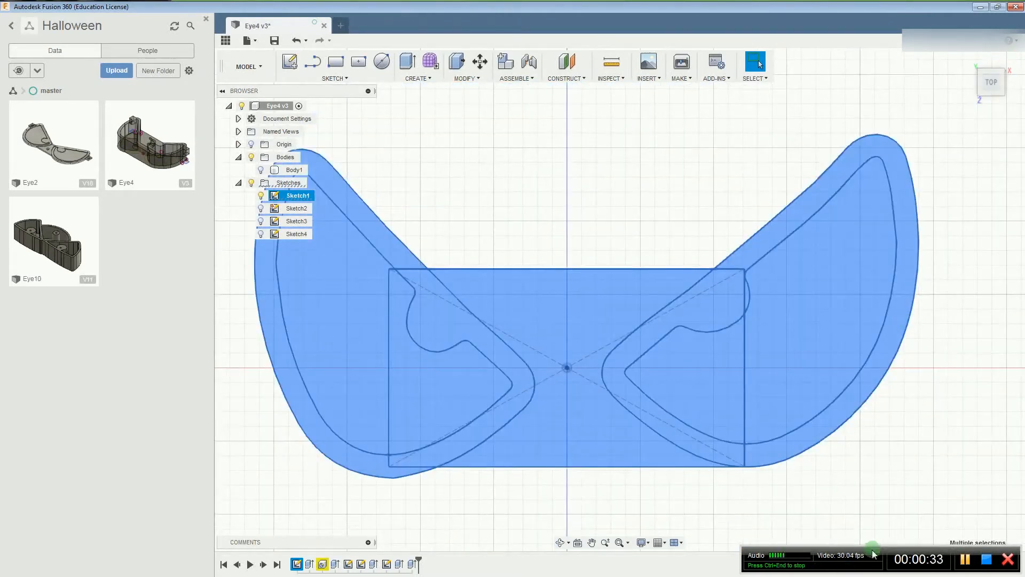
click(540, 319)
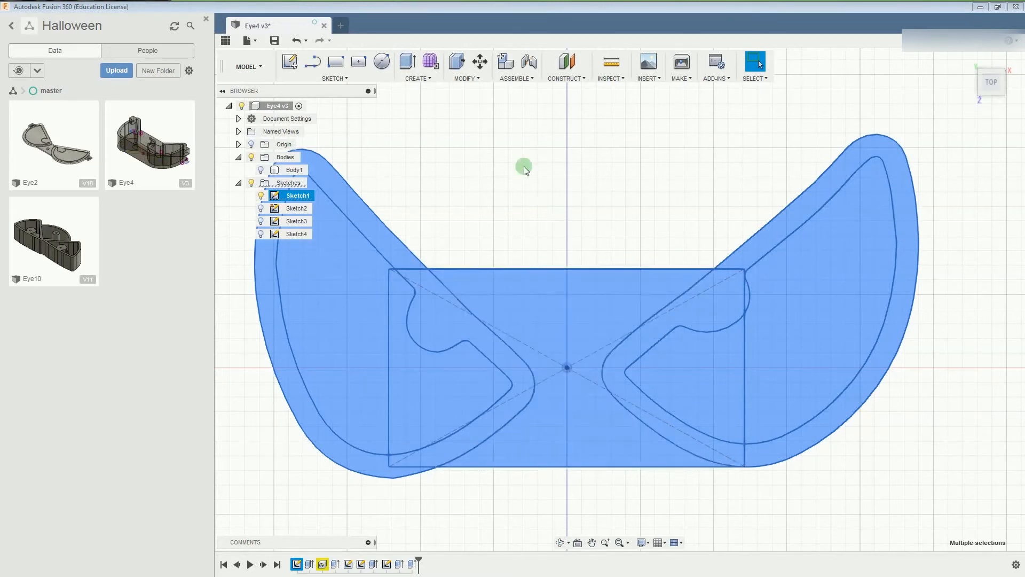
click(411, 62)
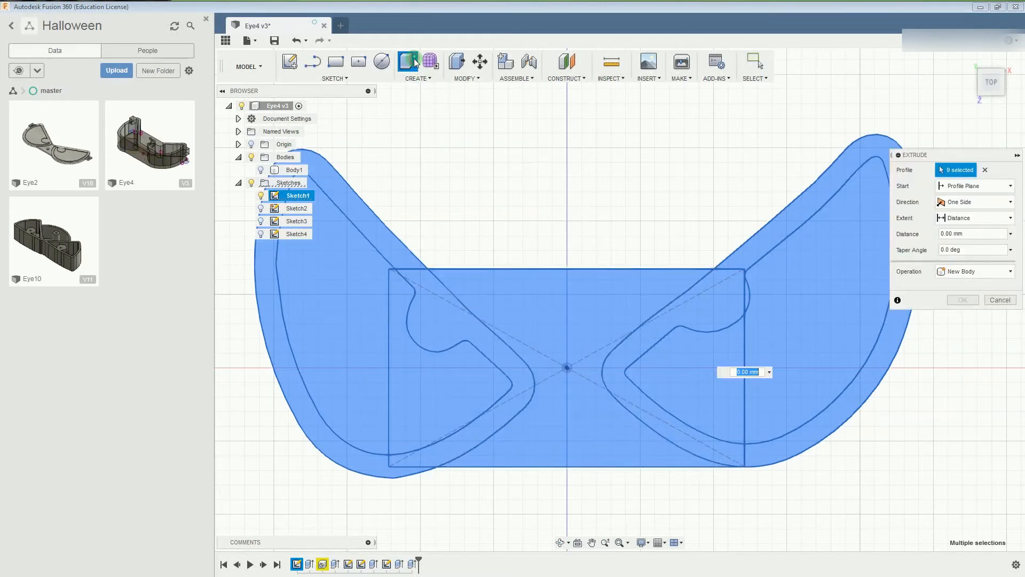
click(982, 202)
click(986, 191)
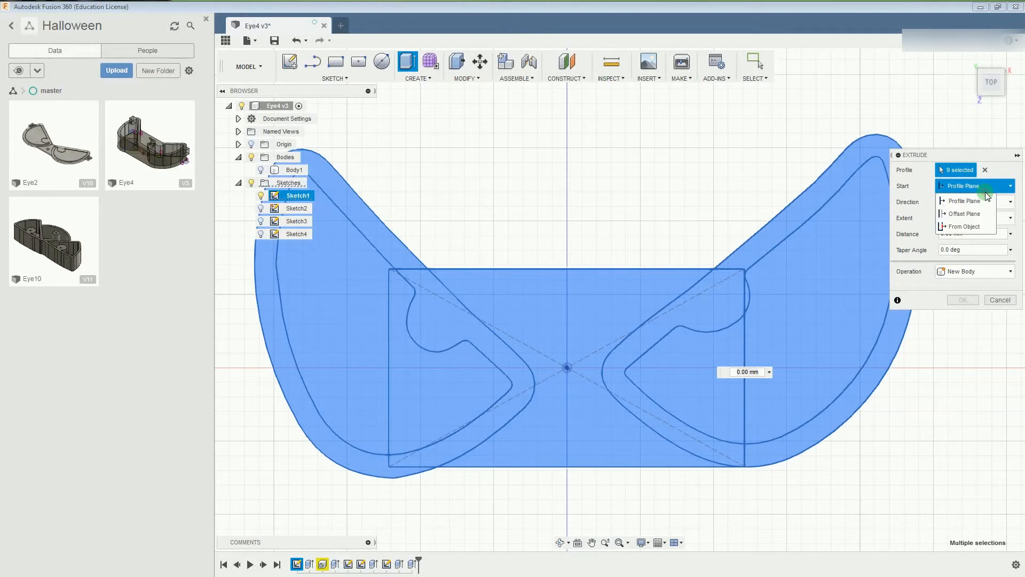
click(977, 216)
click(947, 204)
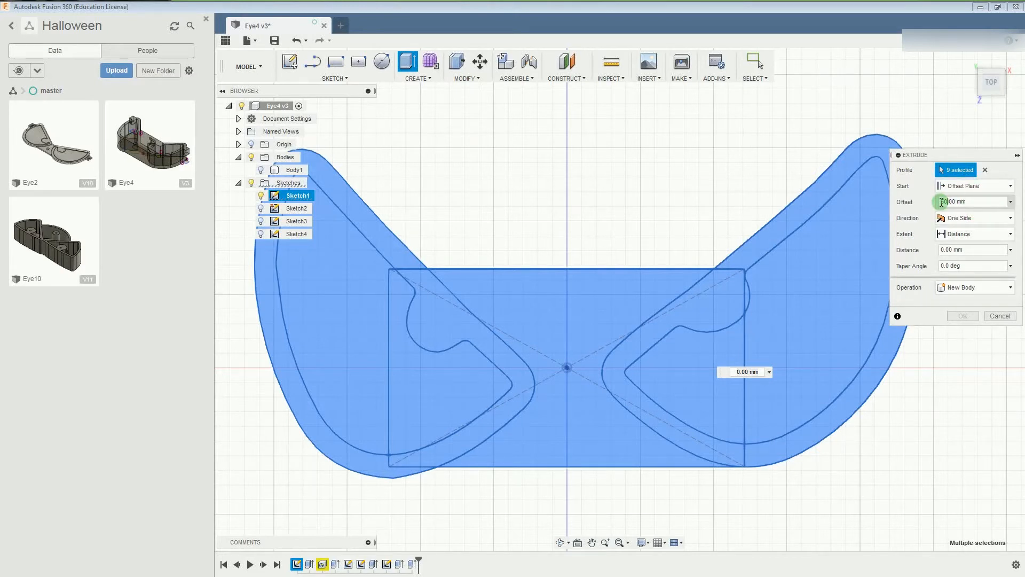
click(945, 247)
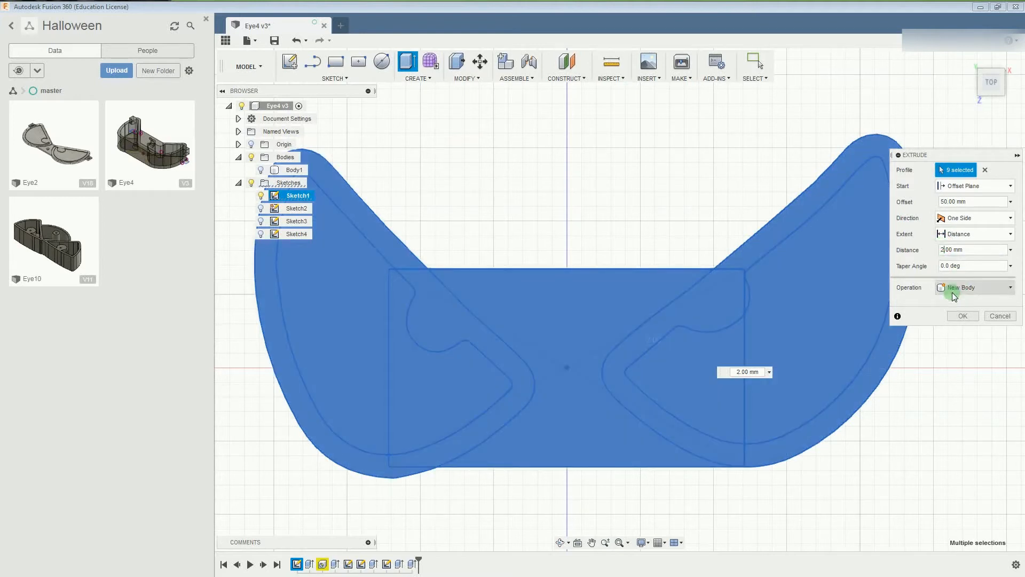
click(968, 63)
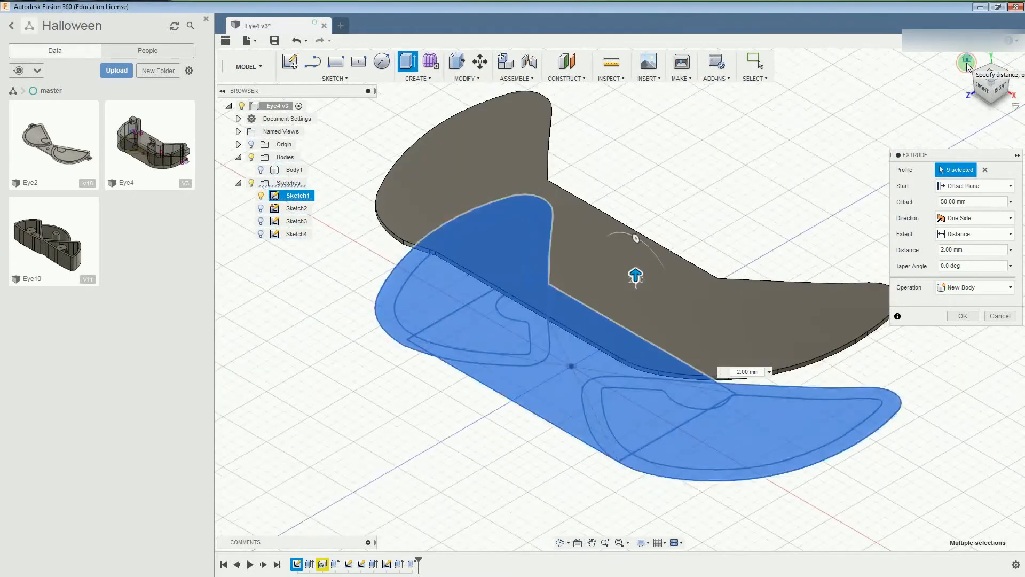
click(959, 317)
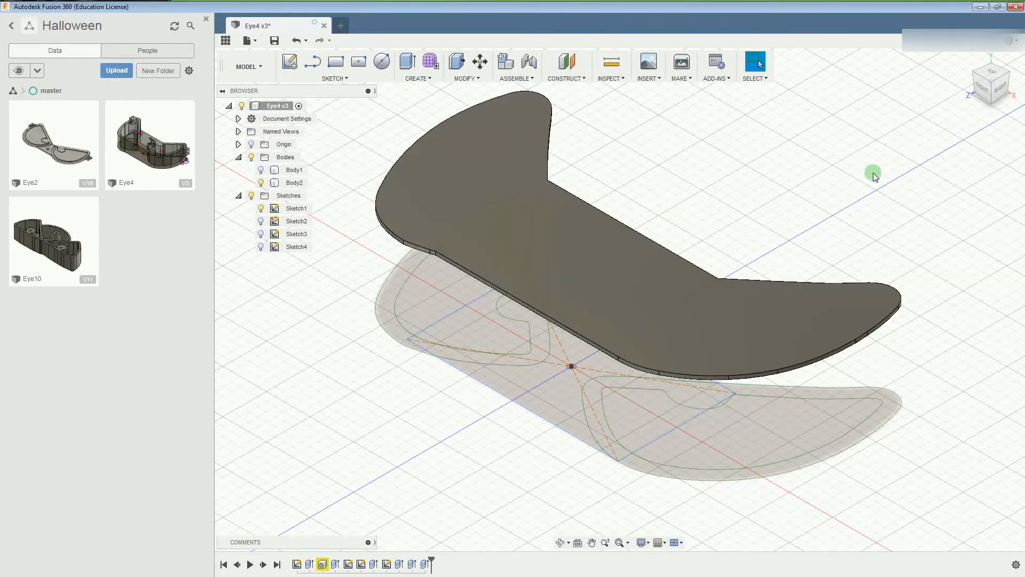
key(ctrl+z)
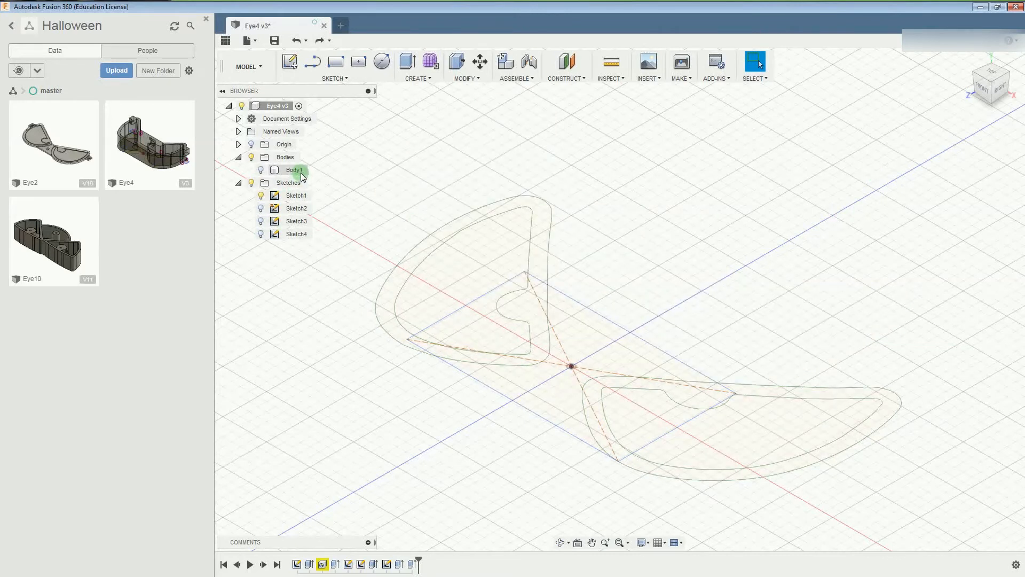
Show Sketch4 and select all eye and bridge profiles together with both tip squares.
click(261, 234)
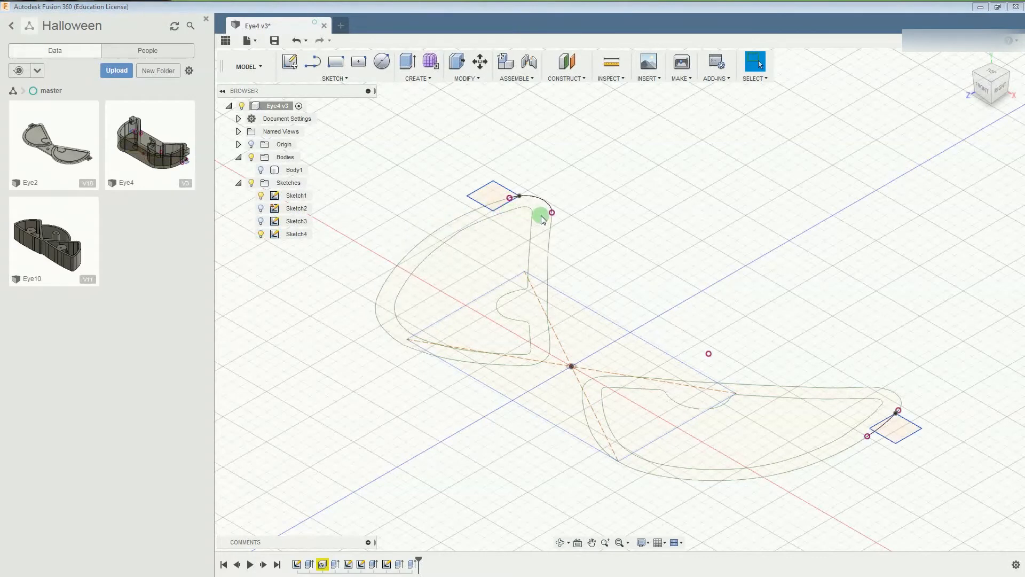
click(545, 237)
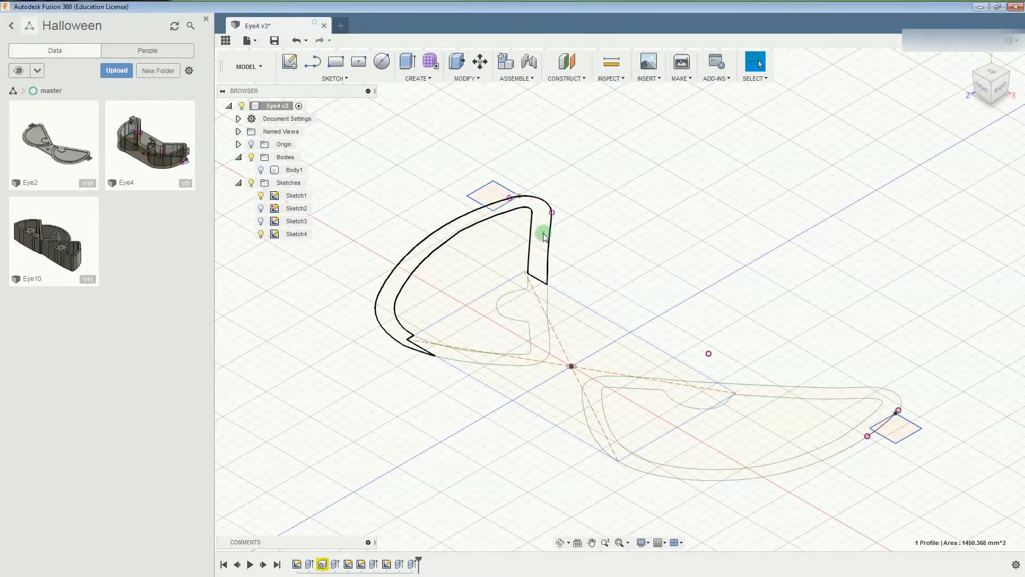
ctrl+click(491, 193)
ctrl+click(527, 299)
ctrl+click(458, 280)
ctrl+click(481, 332)
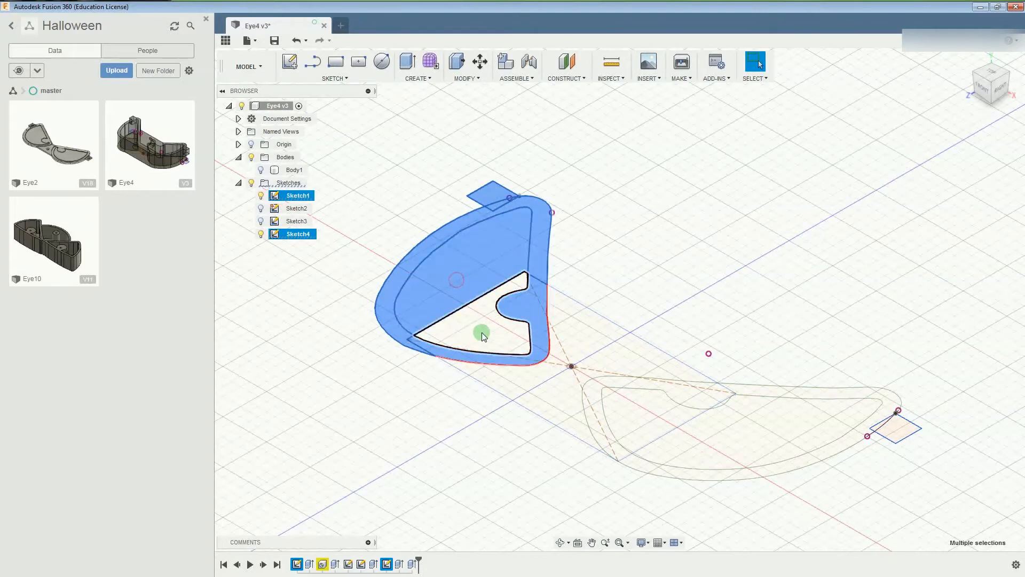
ctrl+click(591, 343)
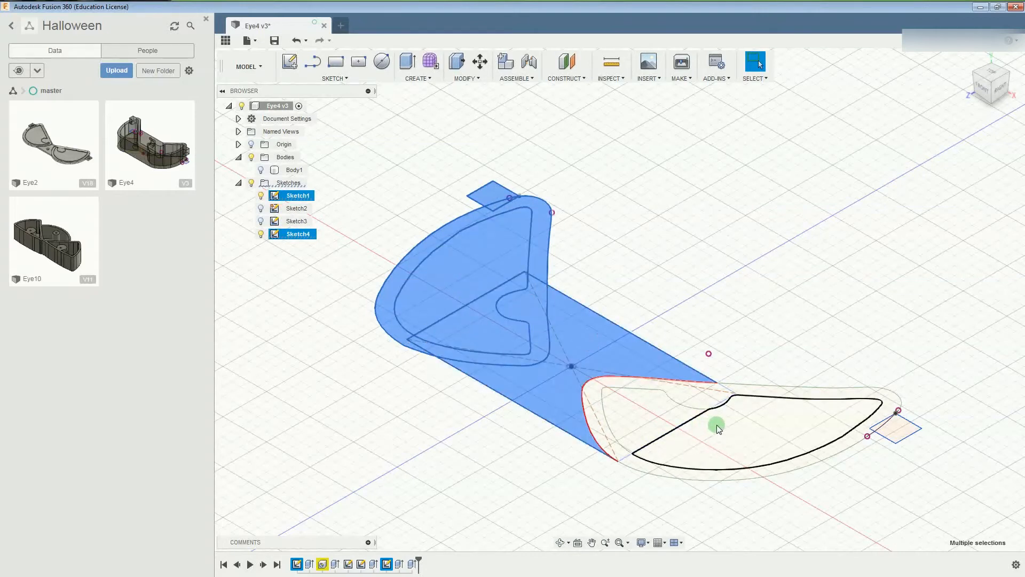
ctrl+click(717, 425)
ctrl+click(647, 410)
ctrl+click(739, 385)
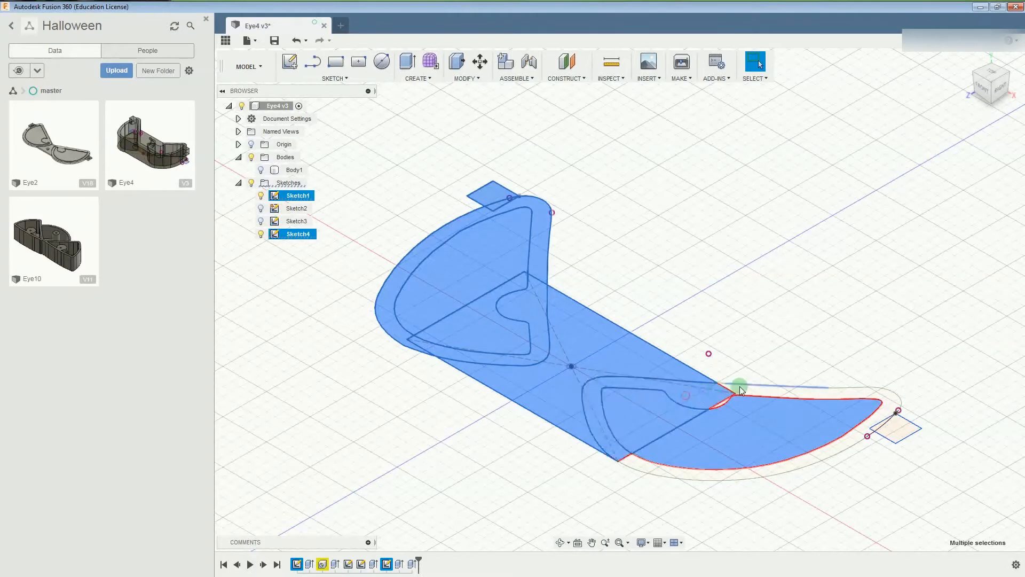
ctrl+click(748, 392)
ctrl+click(901, 428)
Extrude the selected eye, bridge and tip square profiles 2 mm as a new body from a plane offset by 50 mm.
right_click(901, 428)
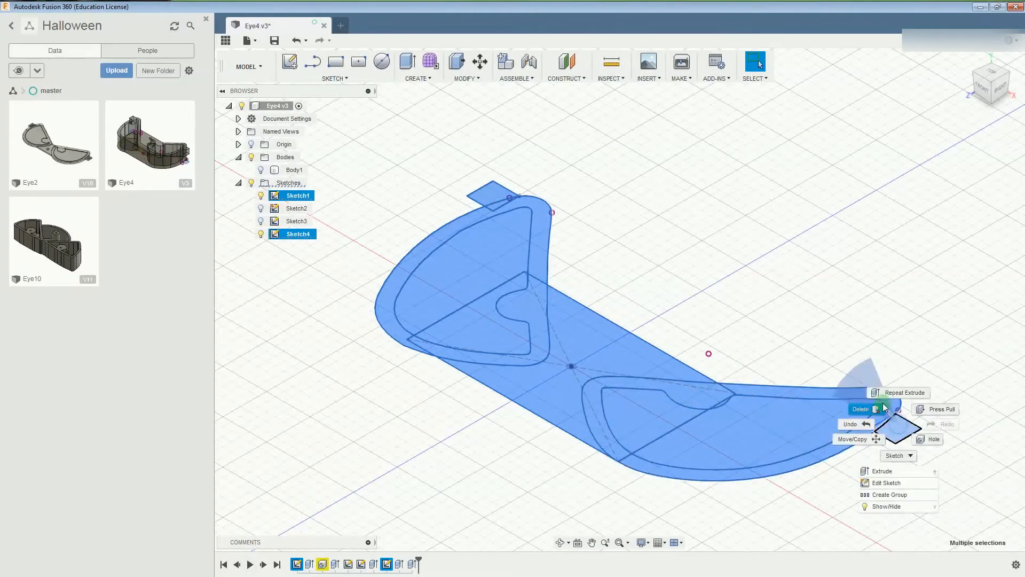
click(887, 472)
click(954, 187)
click(959, 214)
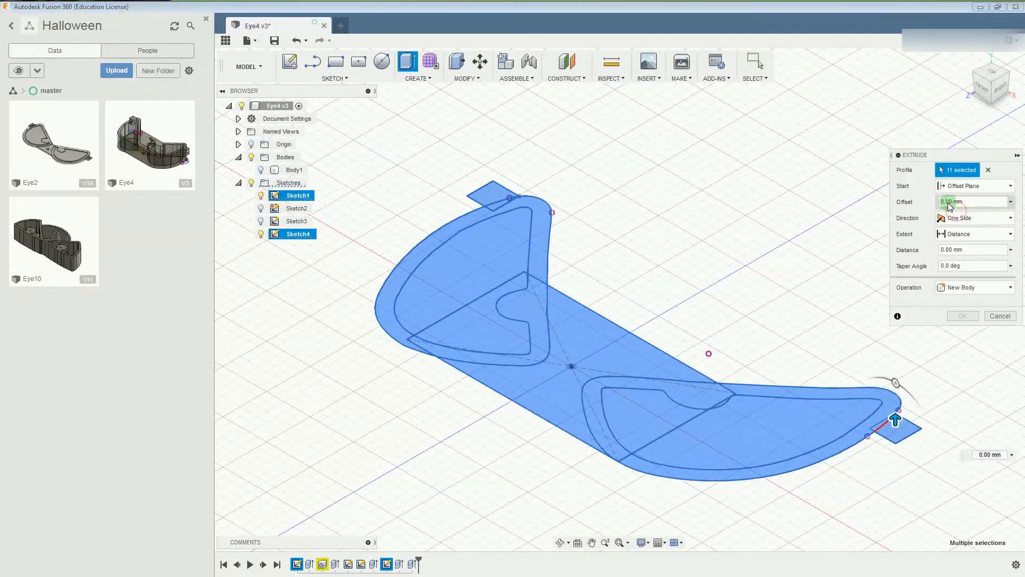
text(50)
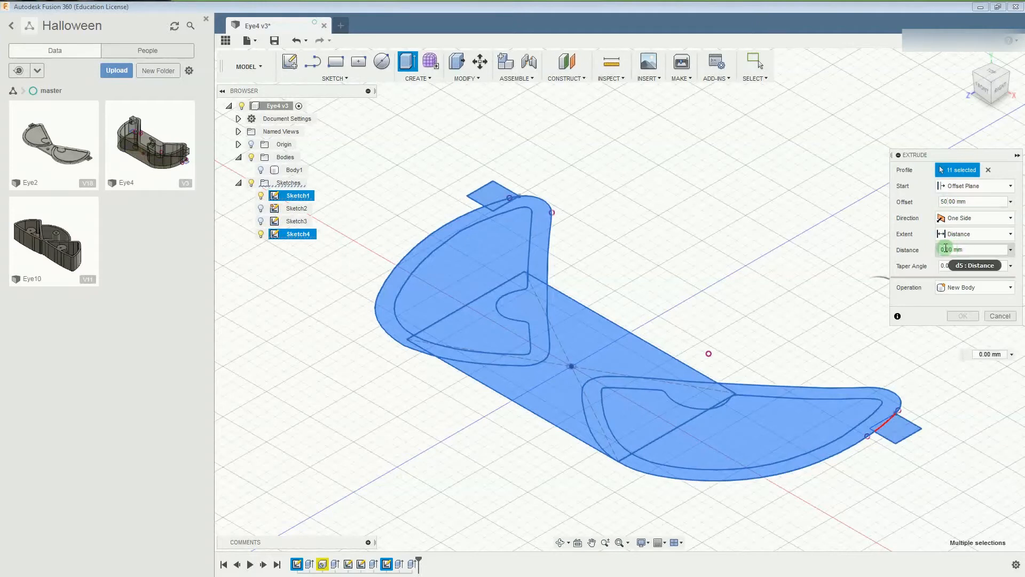
click(943, 247)
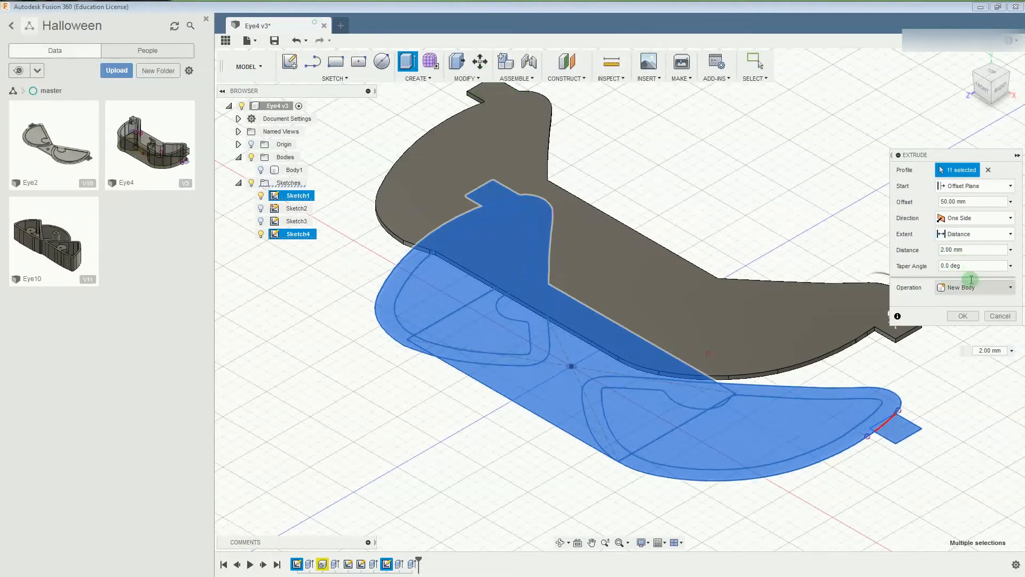
click(962, 316)
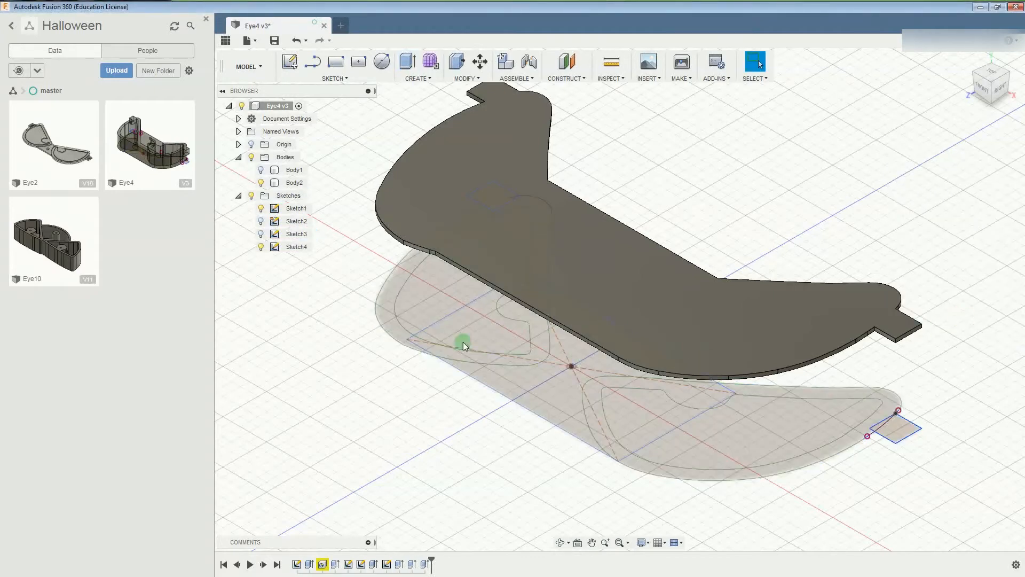
click(523, 255)
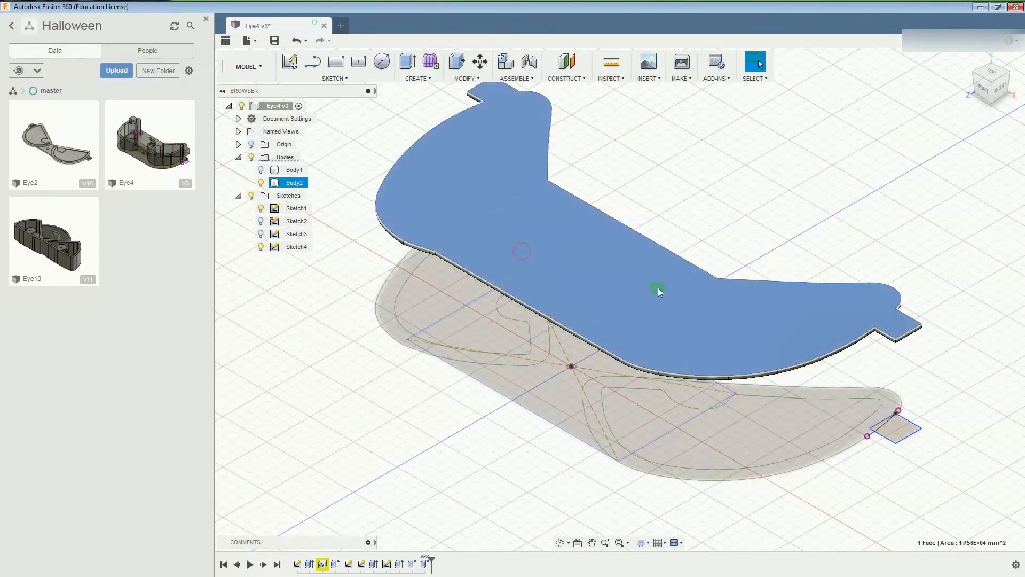
click(961, 323)
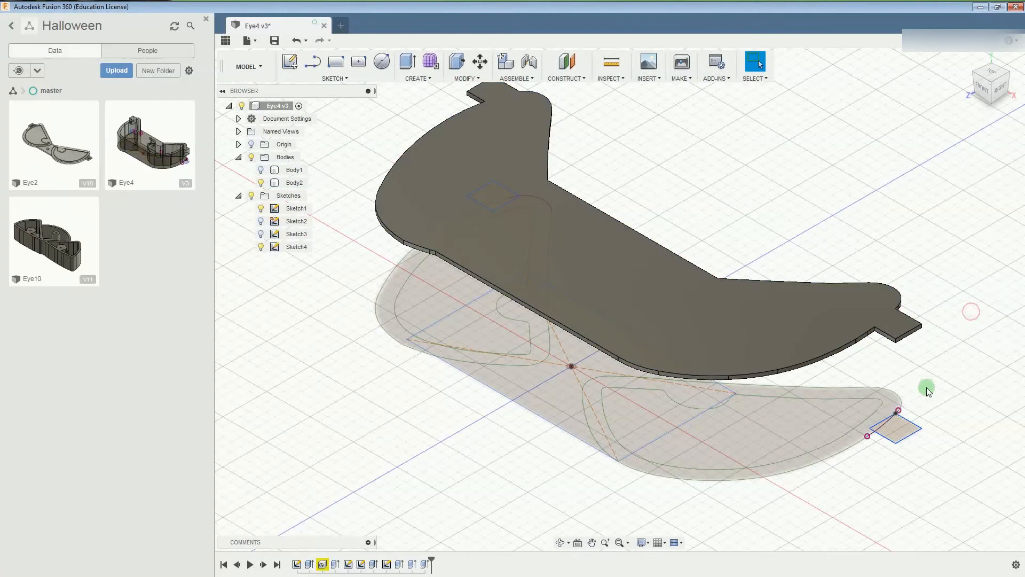
Extrude the rim profiles of both eyes in Sketch1 by 2 mm from a plane offset by 52 mm, joined to the cover plate.
click(848, 395)
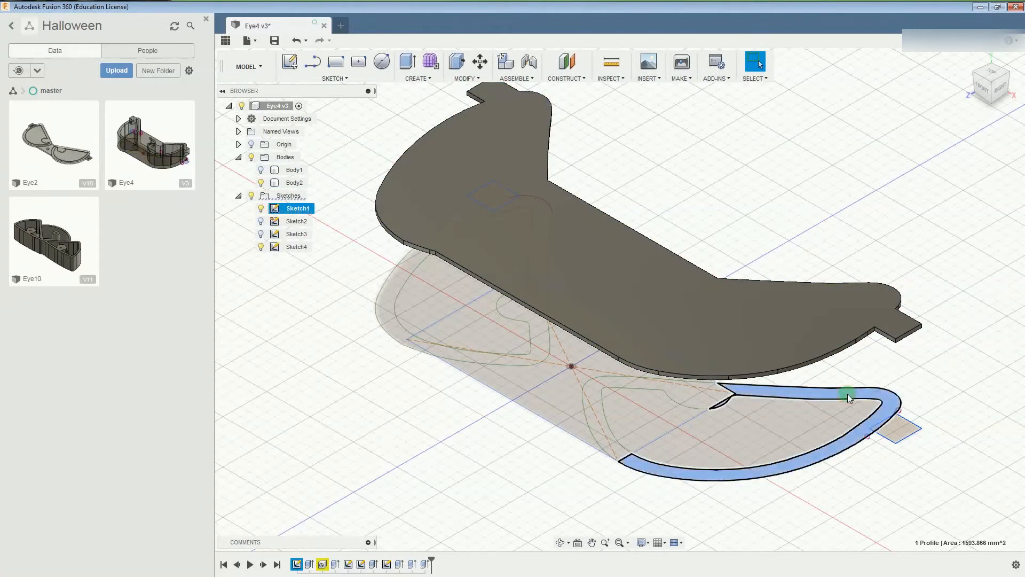
ctrl+click(690, 400)
ctrl+click(515, 305)
ctrl+click(391, 301)
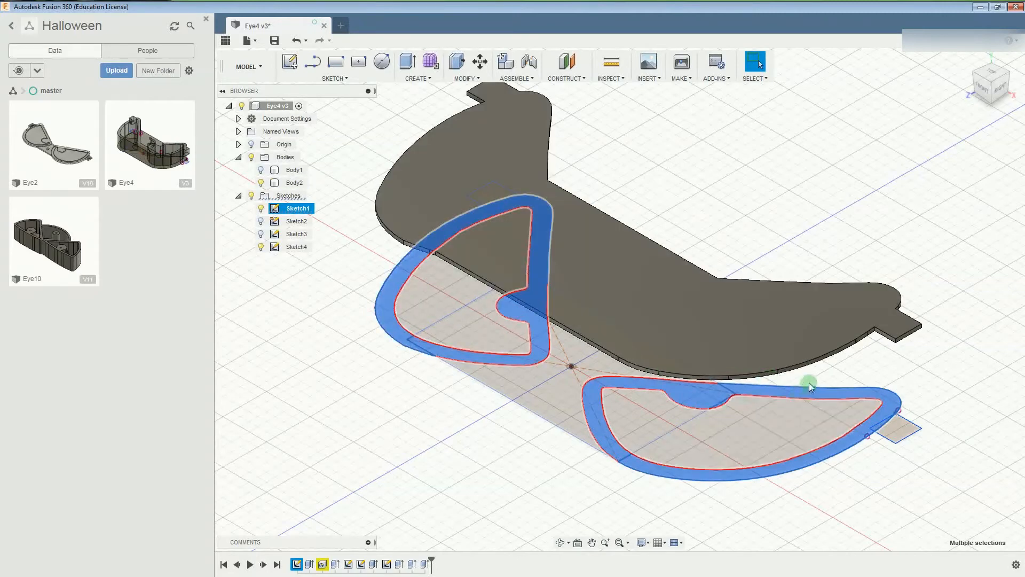
click(407, 60)
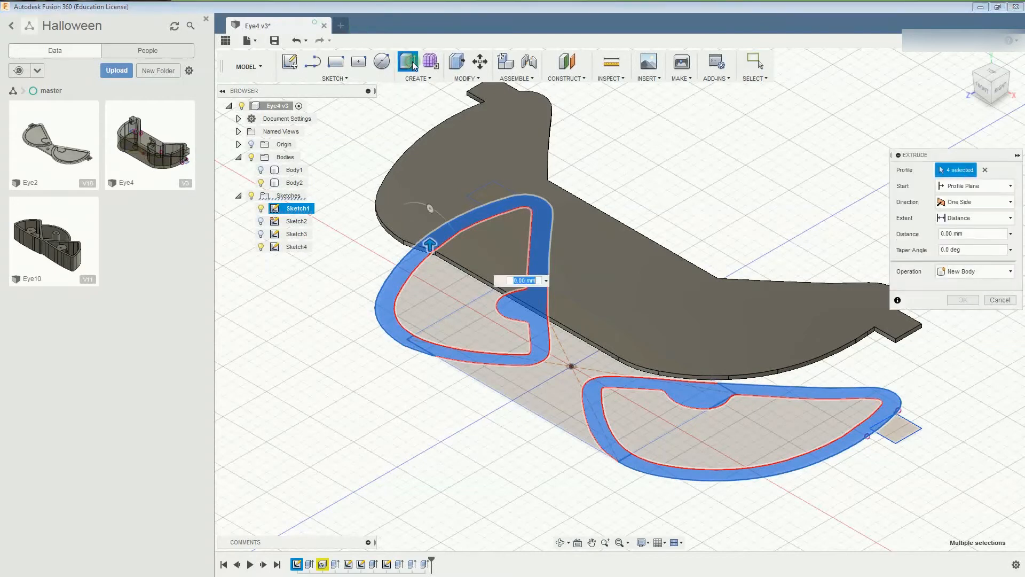
click(977, 186)
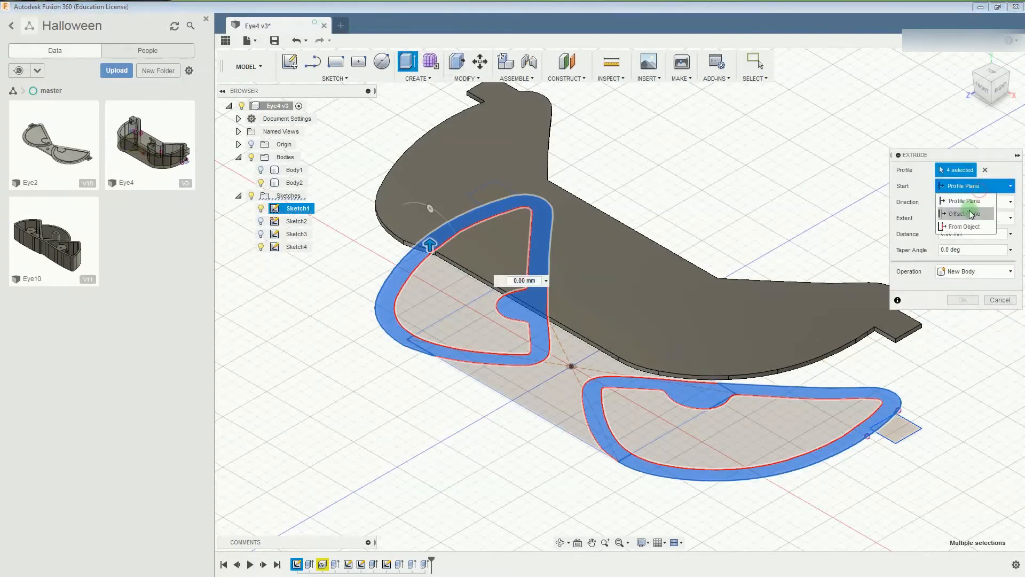
click(951, 202)
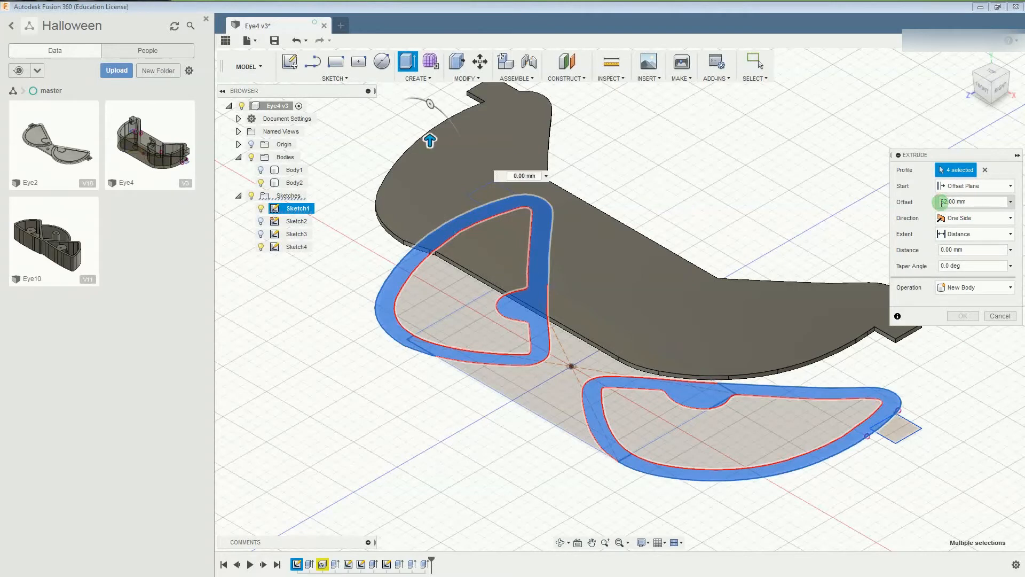
click(948, 247)
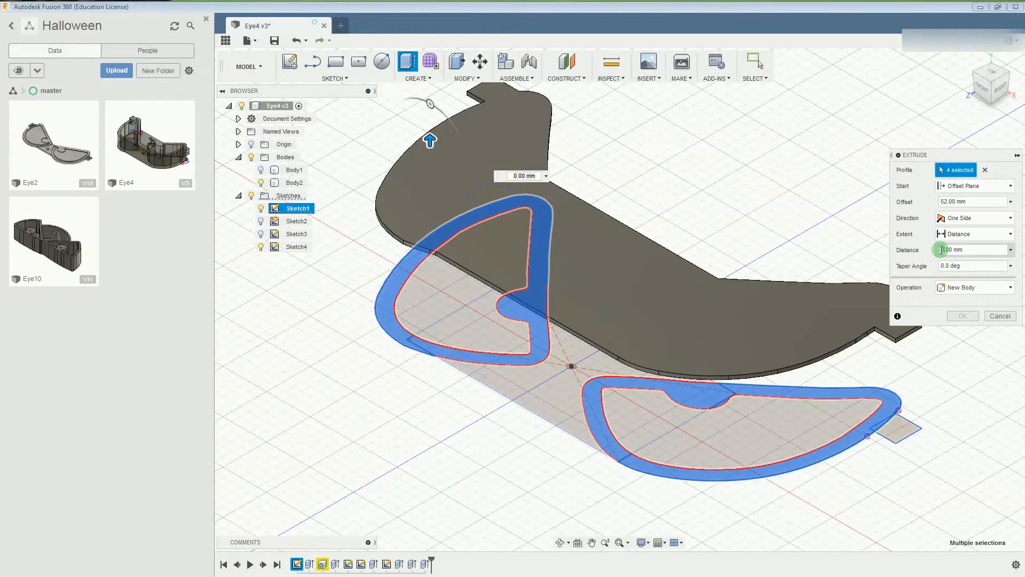
text(2)
click(785, 323)
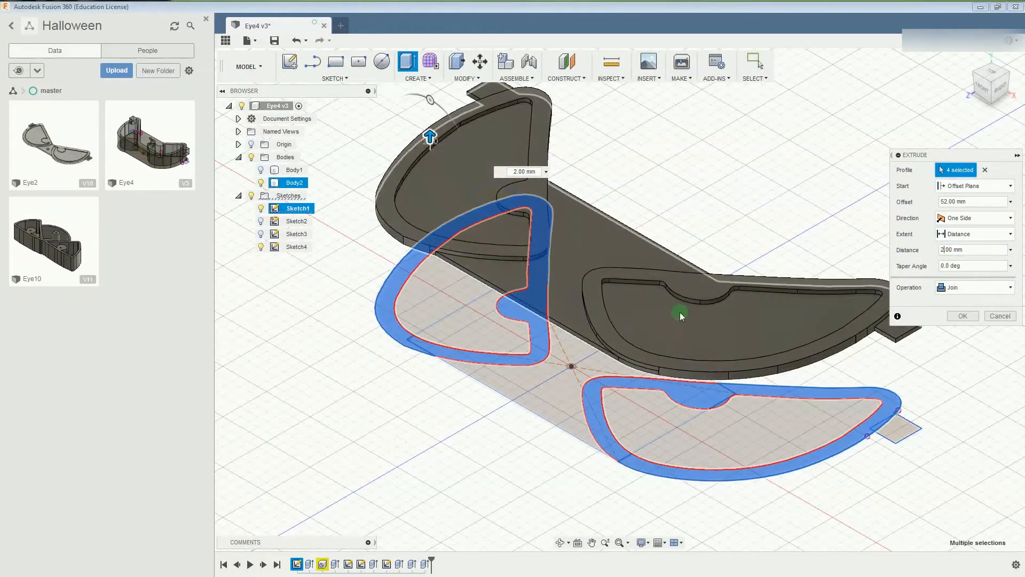
click(964, 315)
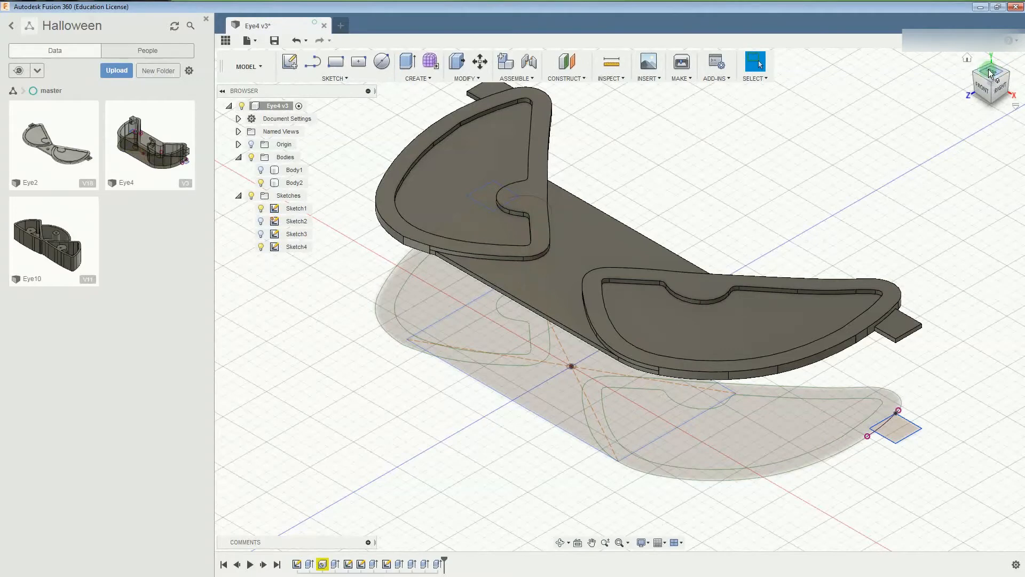
Assign the PET Plastic physical material from the Fusion 360 Material Library to the cover plate Body2.
click(294, 182)
right_click(293, 186)
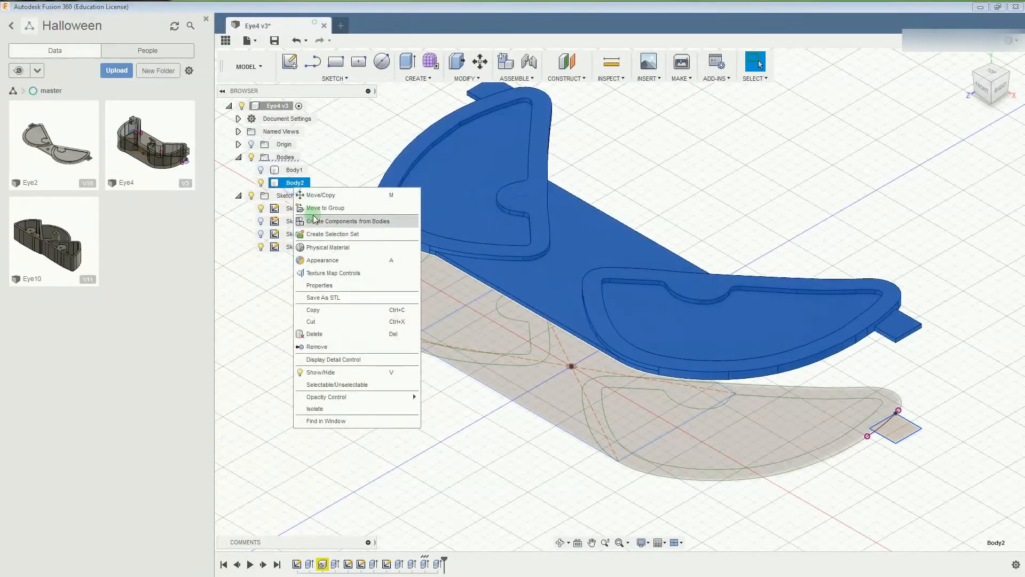
click(323, 247)
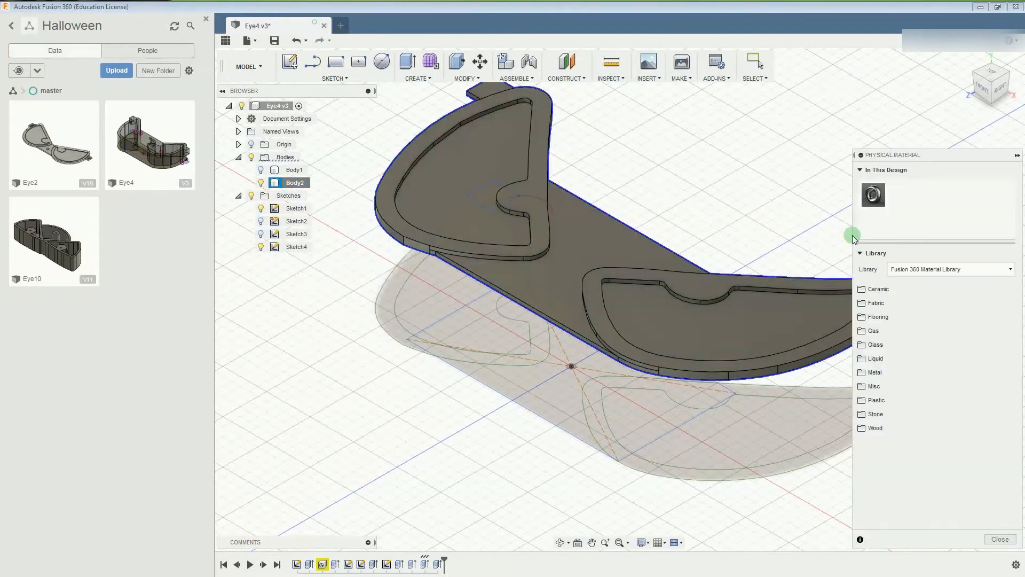
click(864, 402)
scroll(877, 408, down, 10)
scroll(941, 409, down, 5)
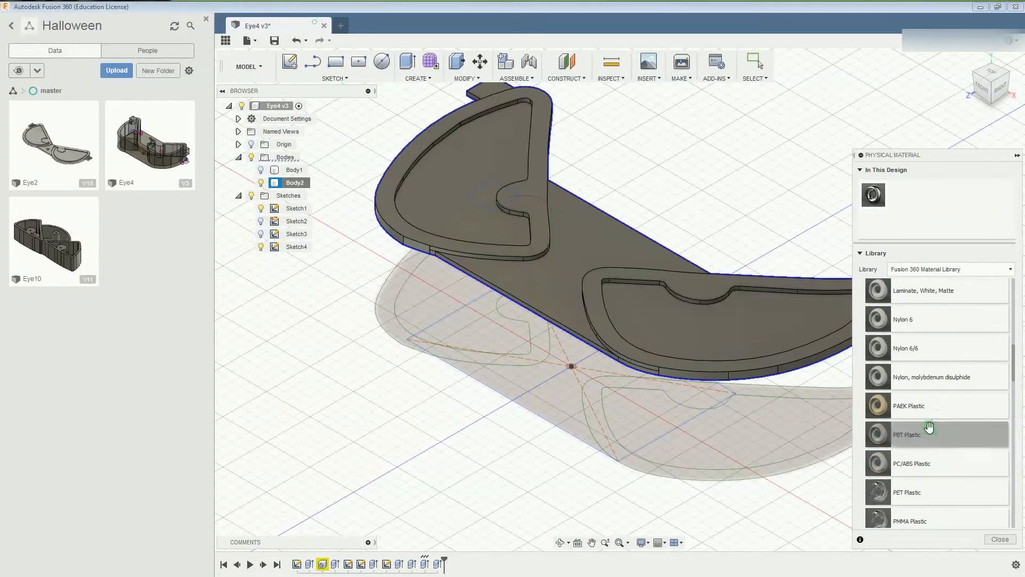
scroll(930, 427, down, 1)
drag(916, 459, 296, 183)
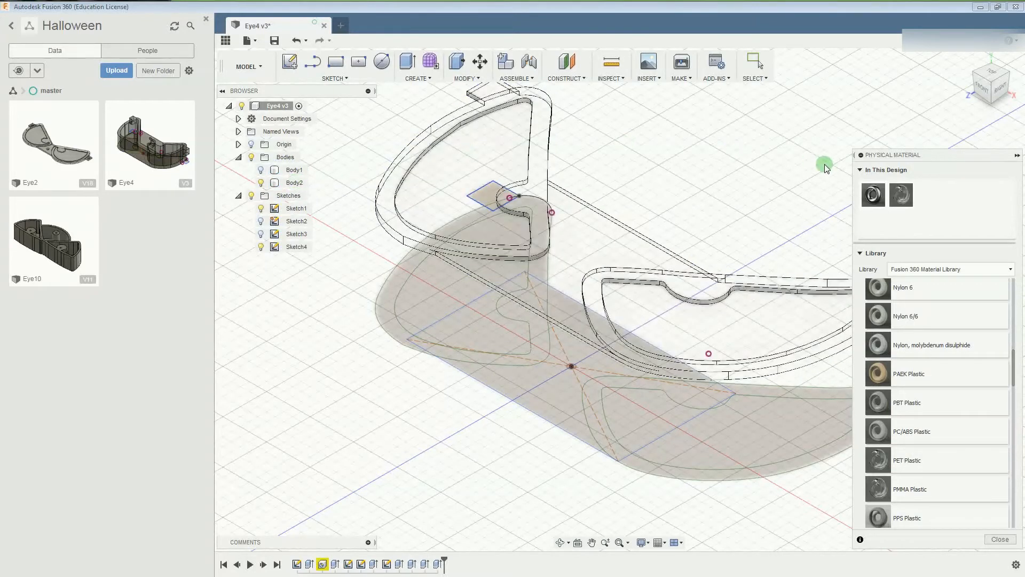
click(1007, 538)
Show Body1 and set its opacity to 100%.
click(260, 169)
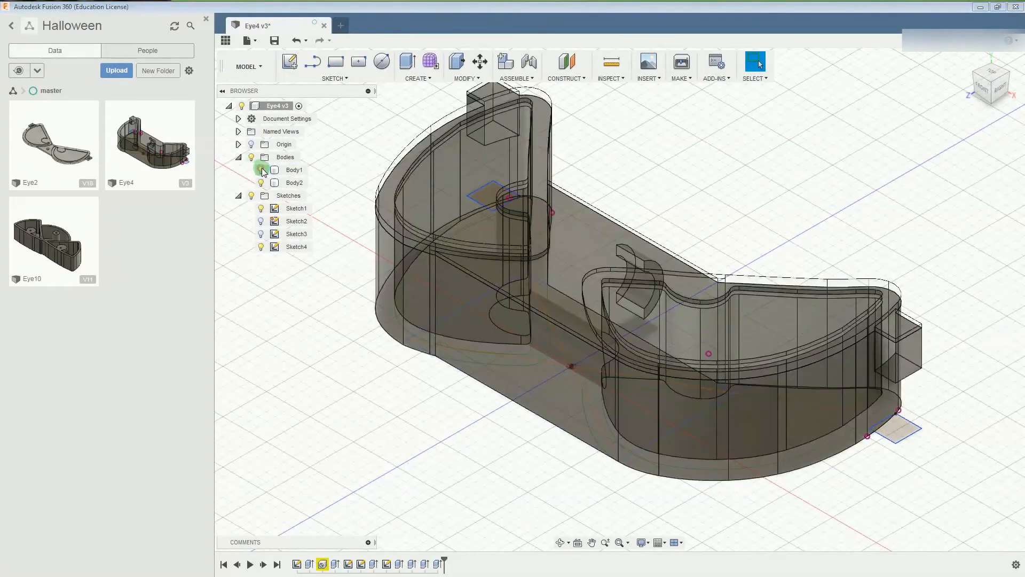
right_click(303, 171)
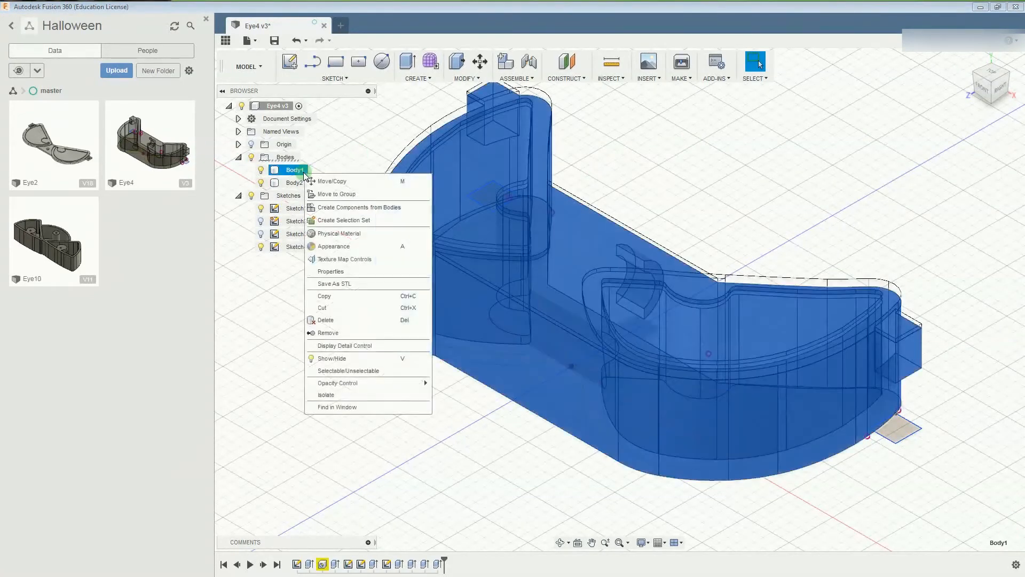
mouse_move(368, 383)
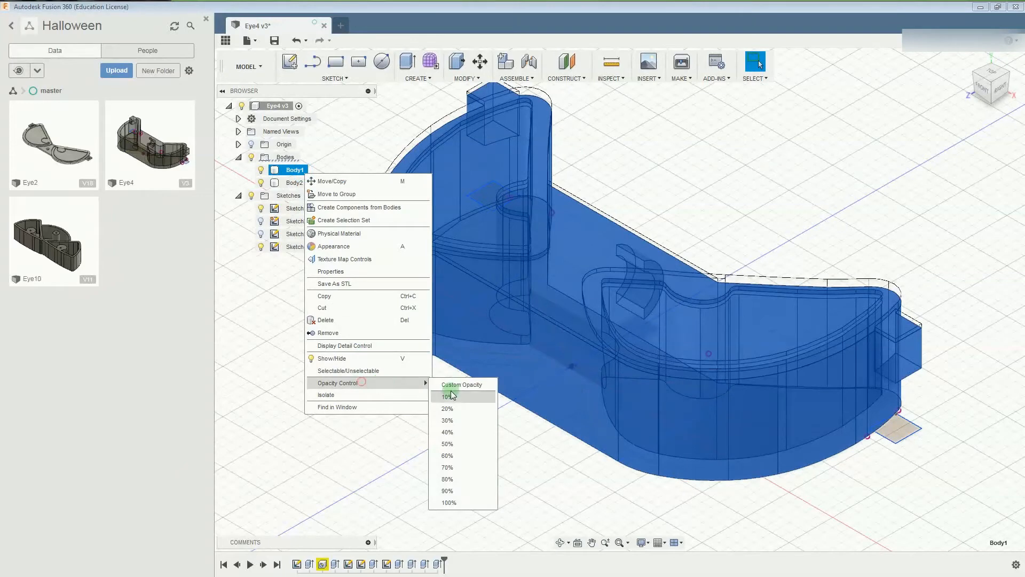
click(452, 502)
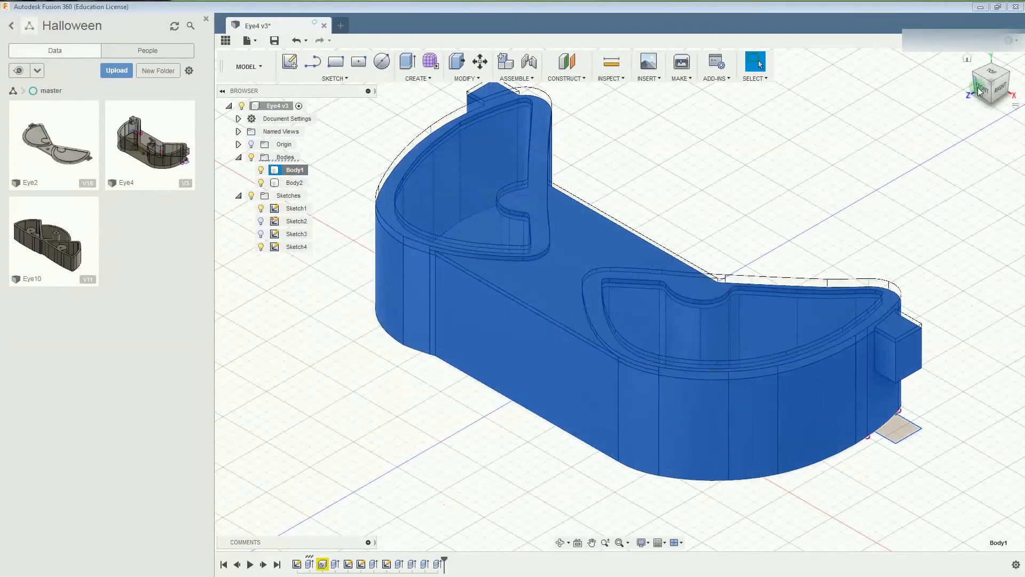
Examine how the cover plate sits on the eye housing from above and from angled views.
click(992, 75)
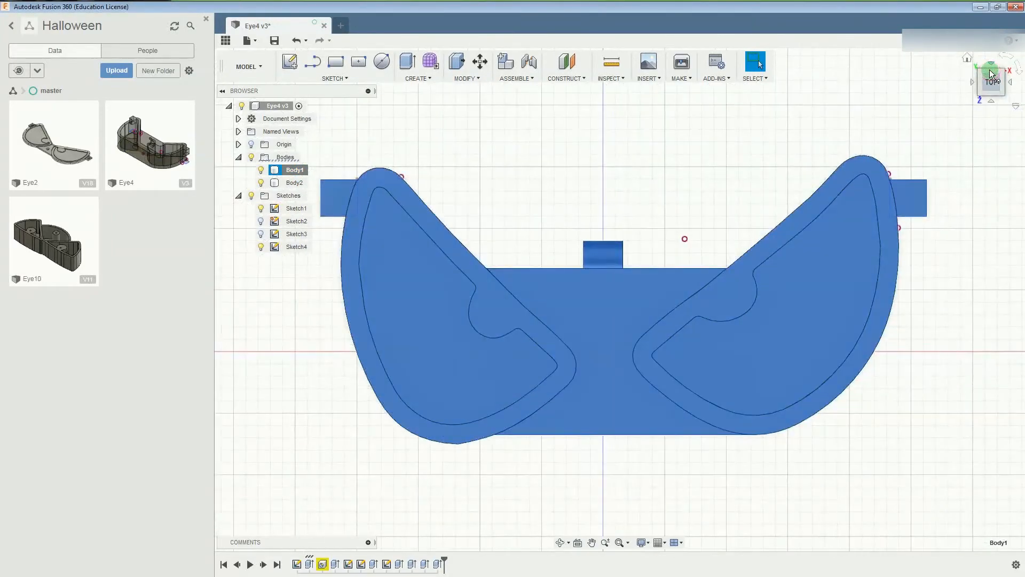
click(1006, 101)
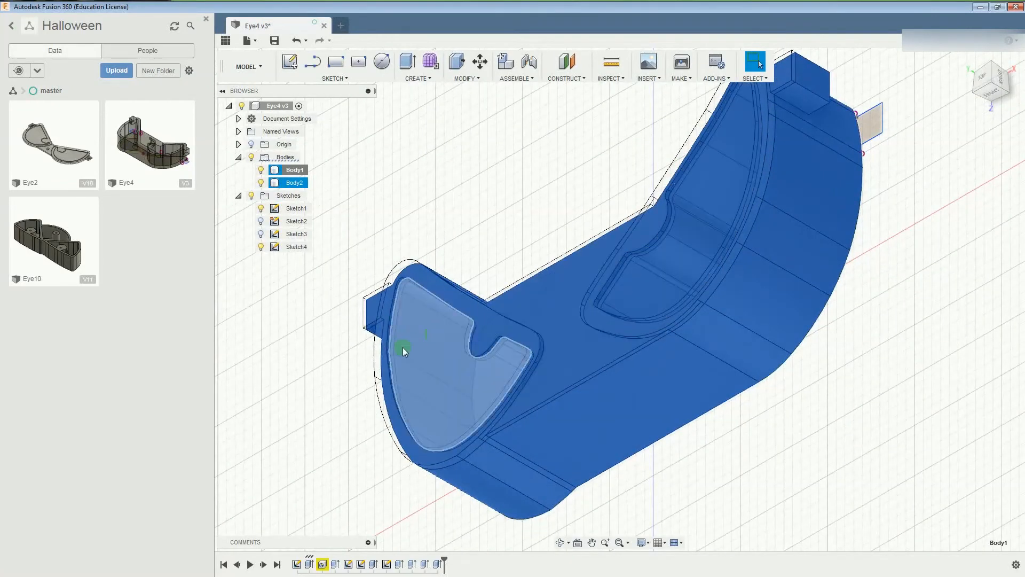
click(969, 56)
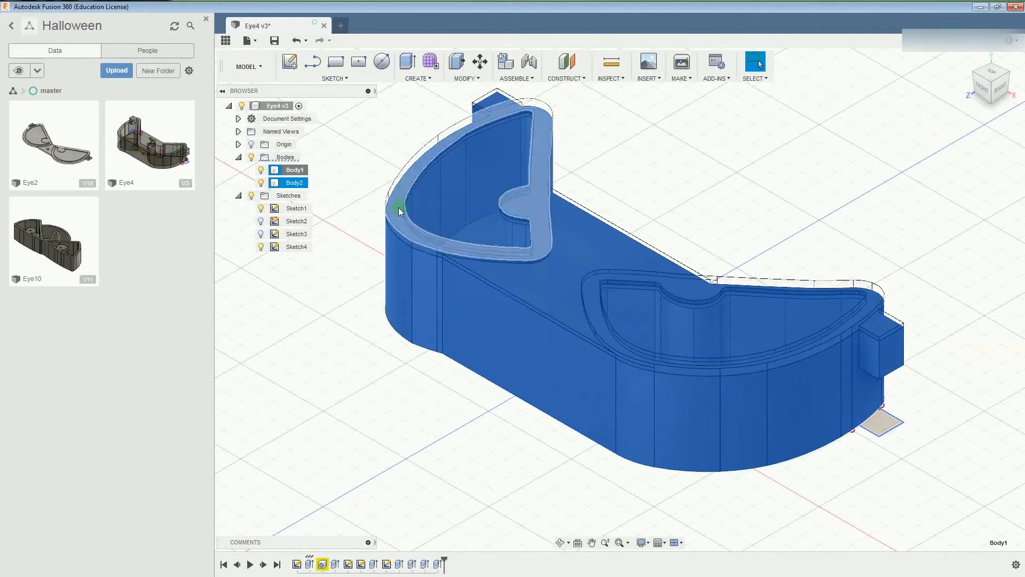
click(993, 74)
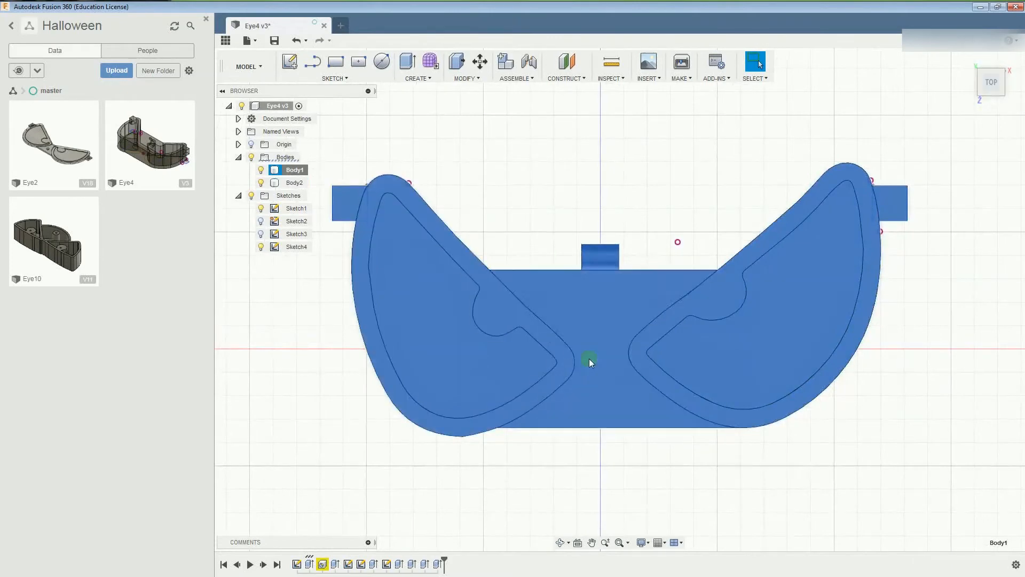
scroll(614, 269, up, 3)
scroll(614, 269, down, 4)
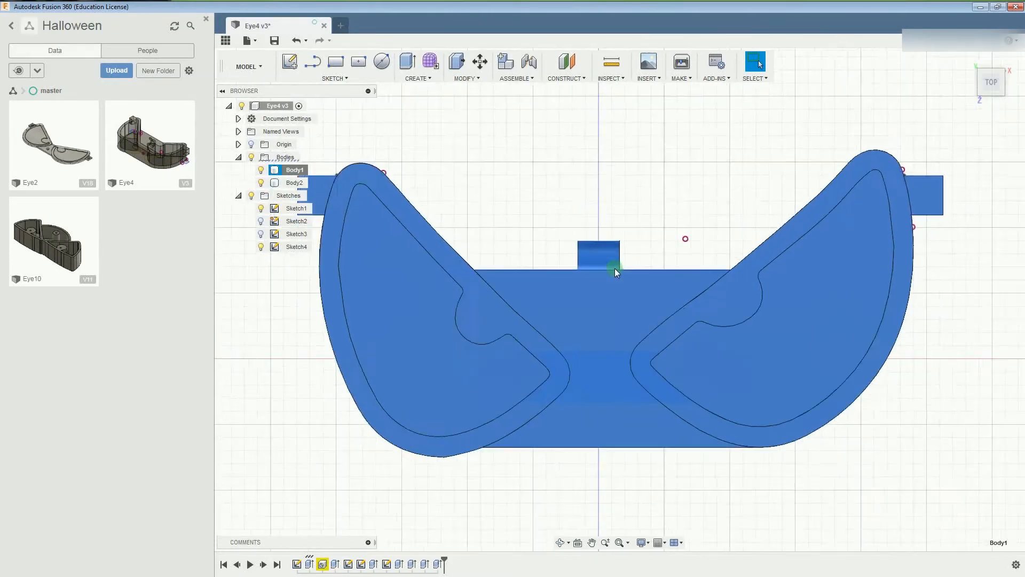
Hide Body2 and Sketch4 and clear the selection of Body1.
scroll(860, 195, up, 3)
scroll(876, 194, down, 2)
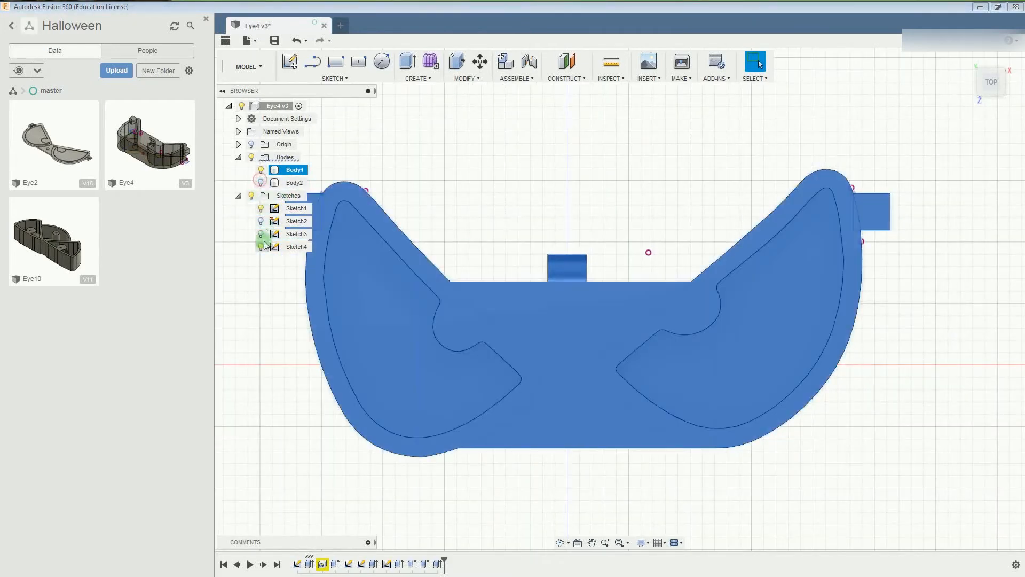
click(591, 137)
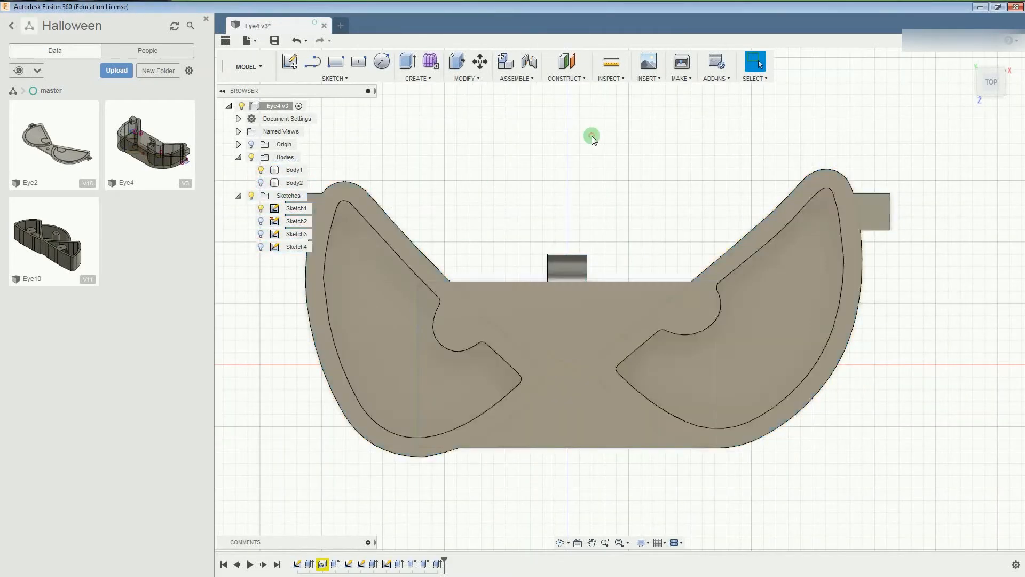
Start a new sketch on the top face of Body1 with the Circumscribed Polygon tool for the right eye's tip block.
click(870, 212)
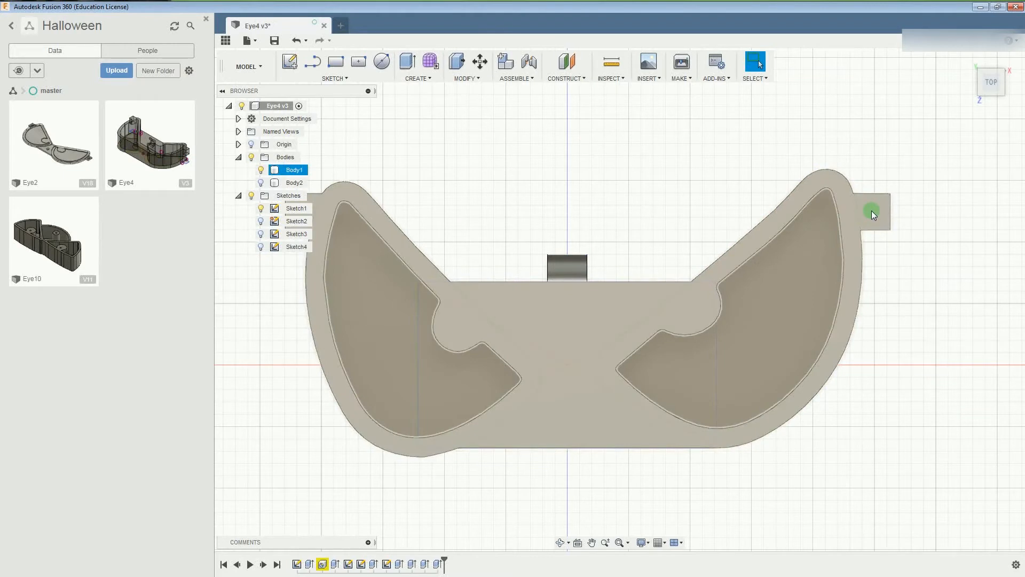
scroll(877, 215, up, 5)
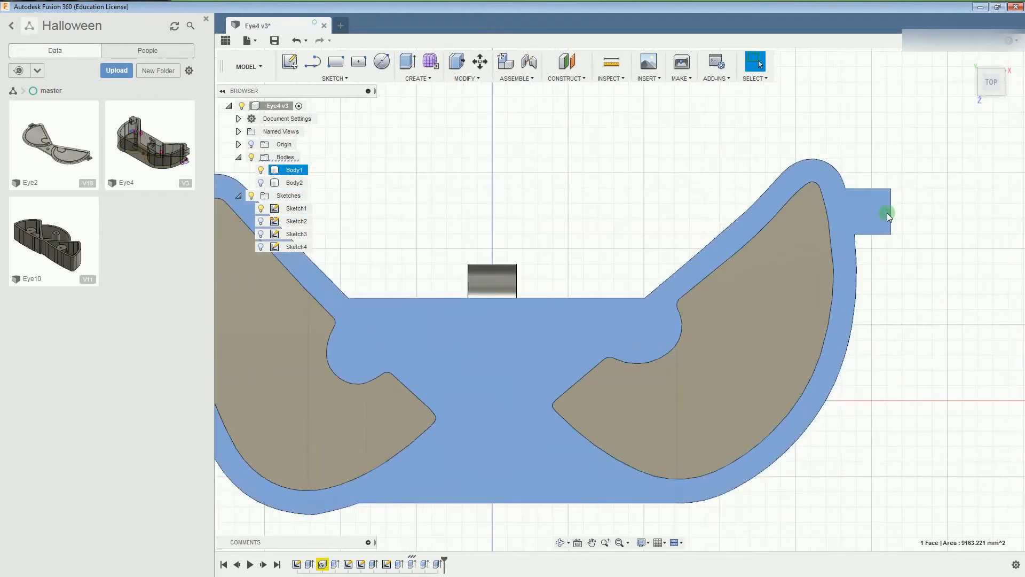
click(341, 78)
mouse_move(327, 151)
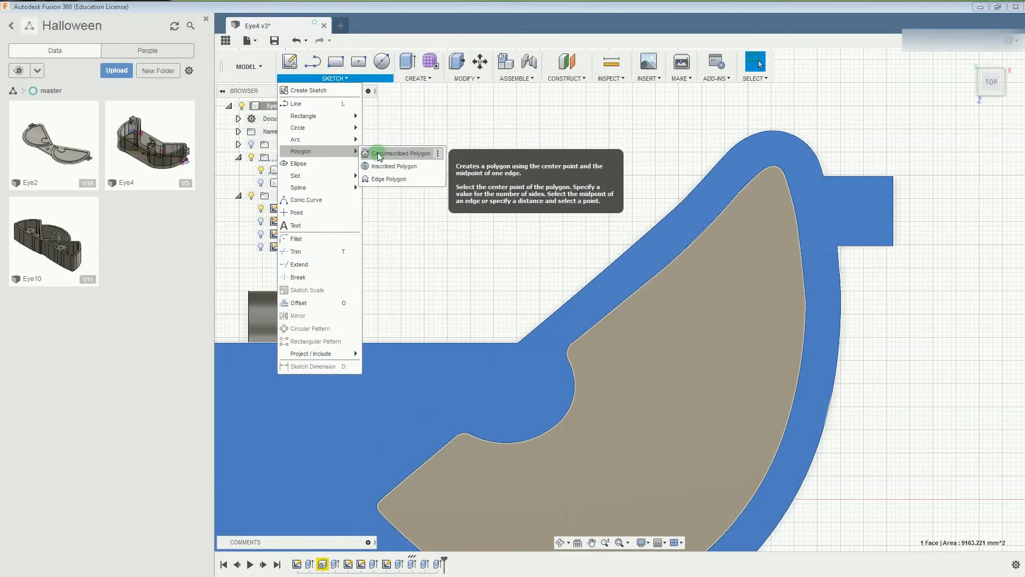
click(398, 154)
scroll(759, 230, down, 3)
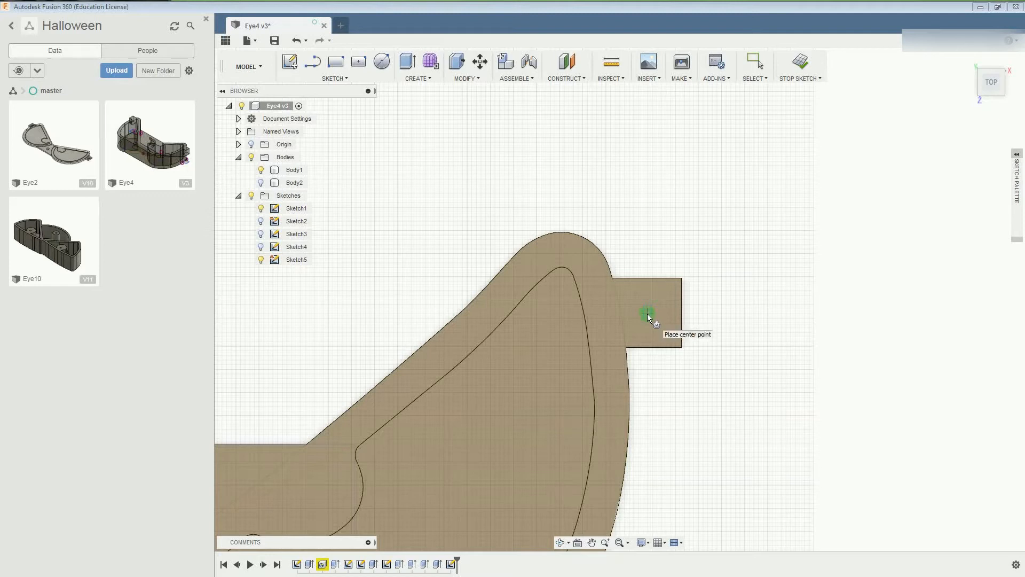
Try to sketch a six-sided circumscribed polygon with a 5 mm radius in the middle of the right tip block.
click(647, 313)
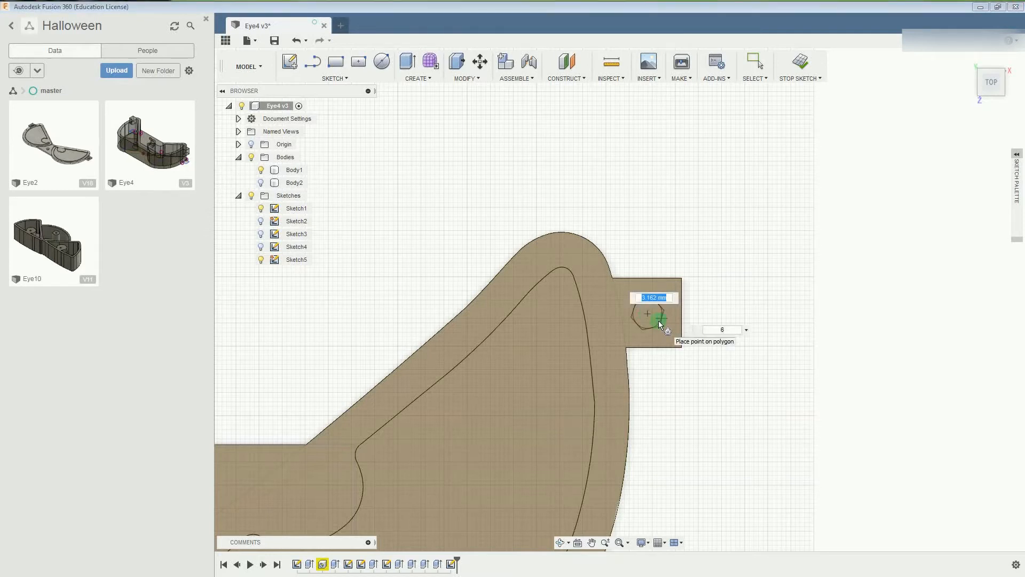
text(10)
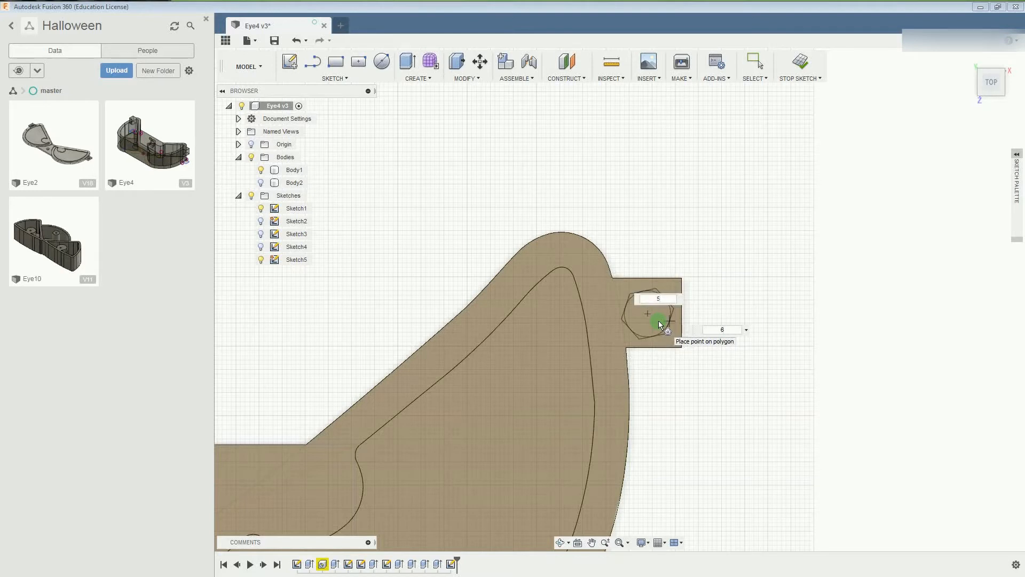
key(Return)
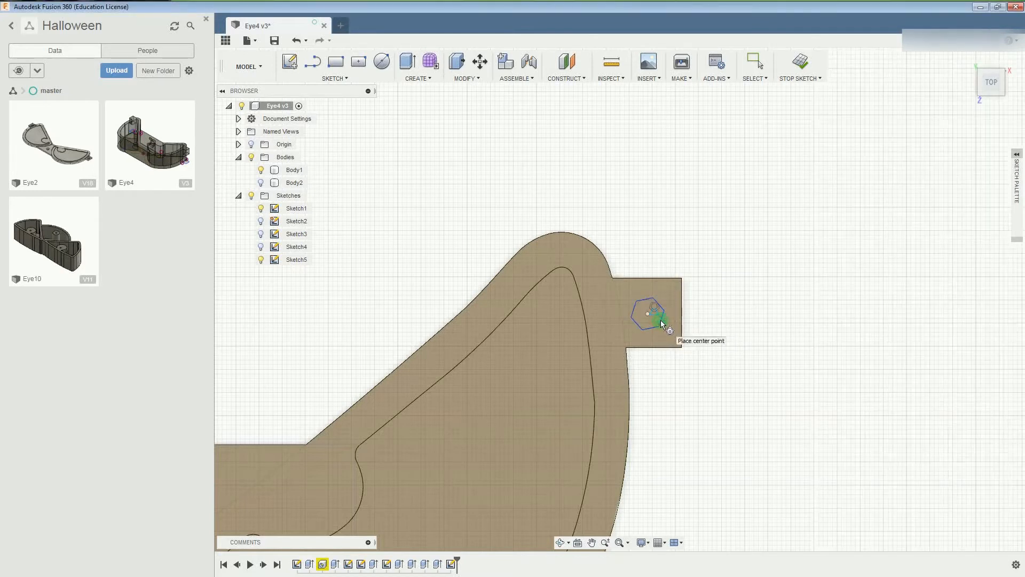
key(Escape)
key(ctrl+z)
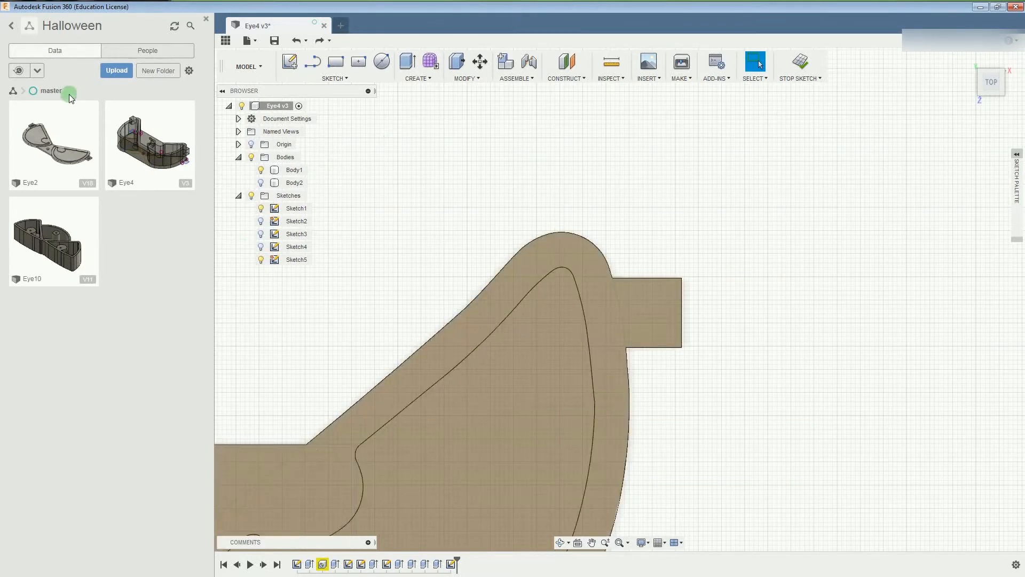
Sketch a six-sided circumscribed polygon with a 5.0 mm radius in the middle of the right eye's tip block.
click(334, 79)
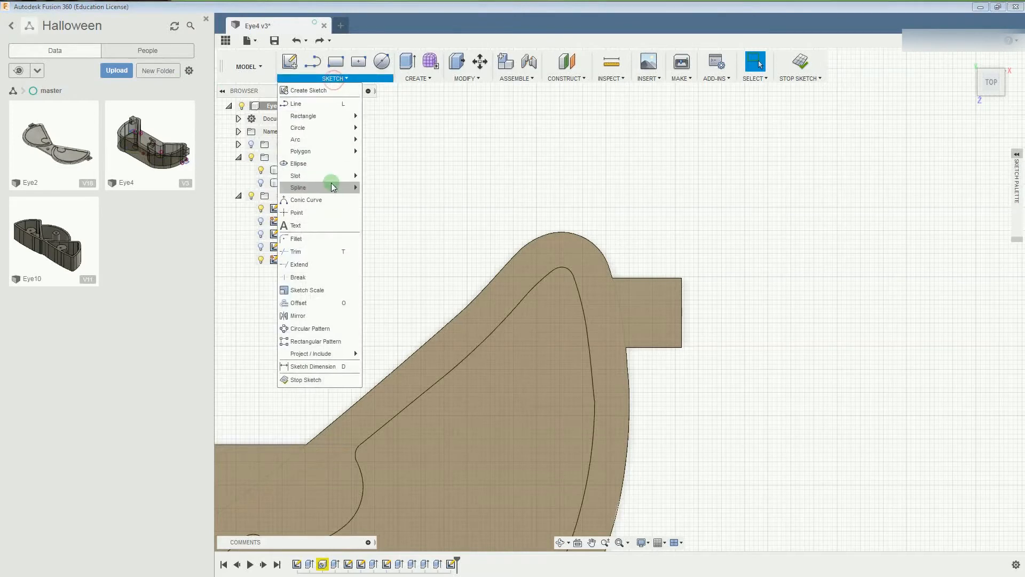
mouse_move(325, 154)
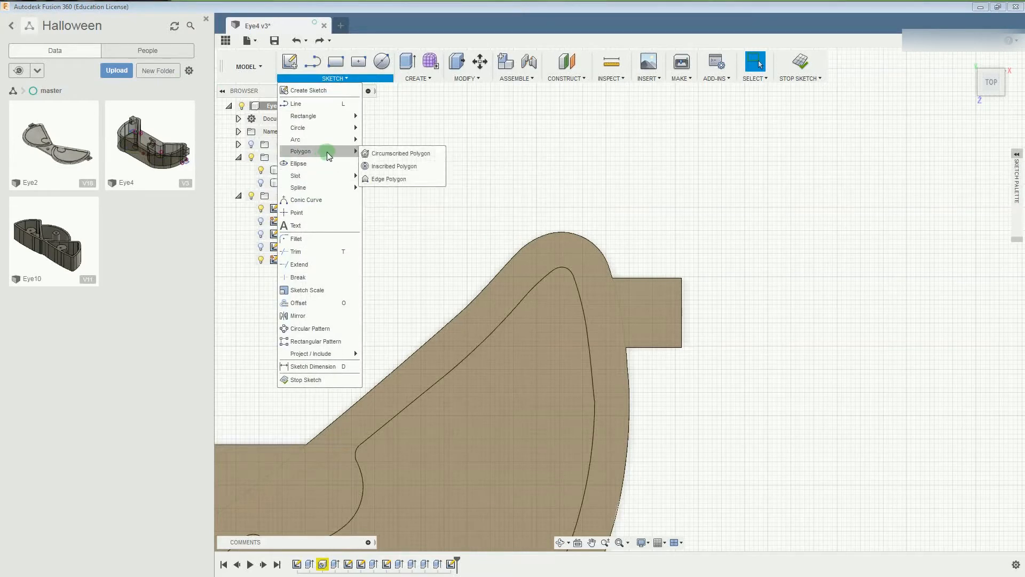
click(371, 154)
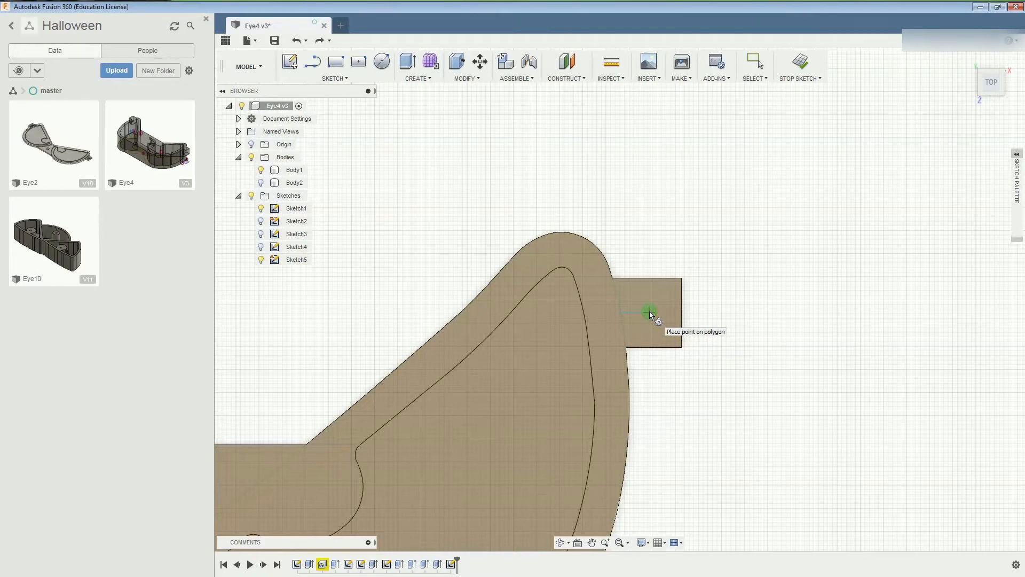
click(650, 312)
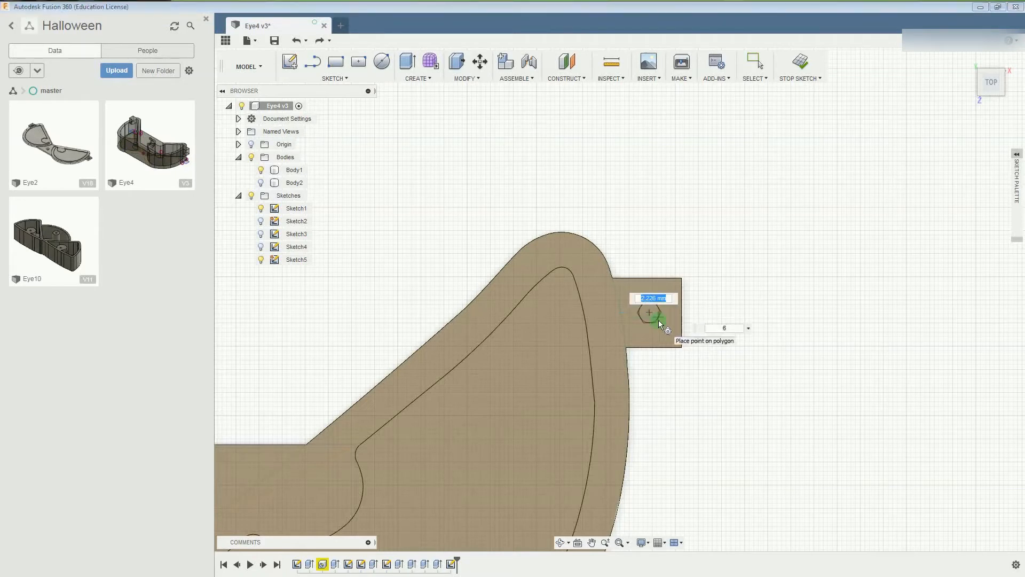
text(5)
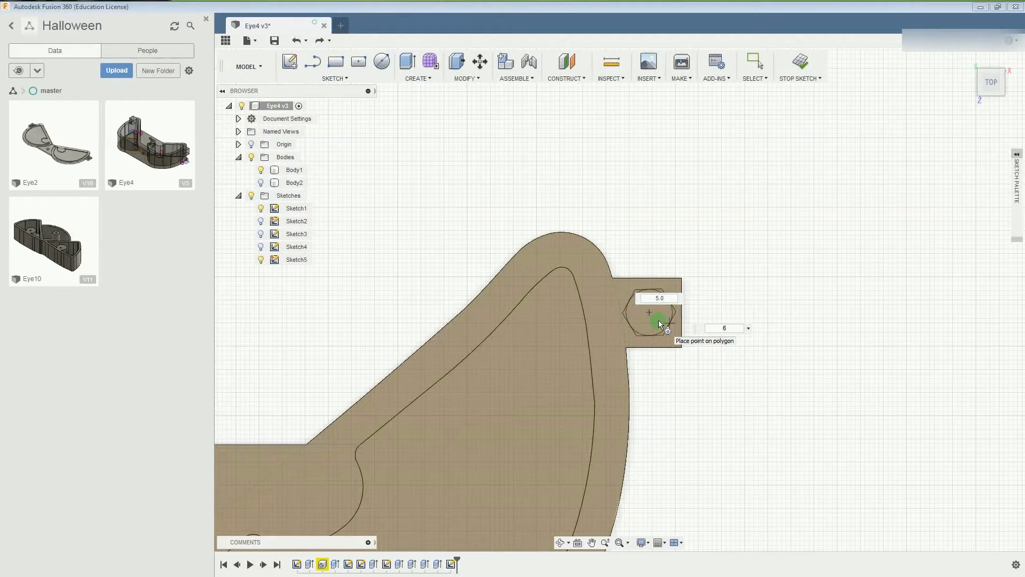
key(Tab)
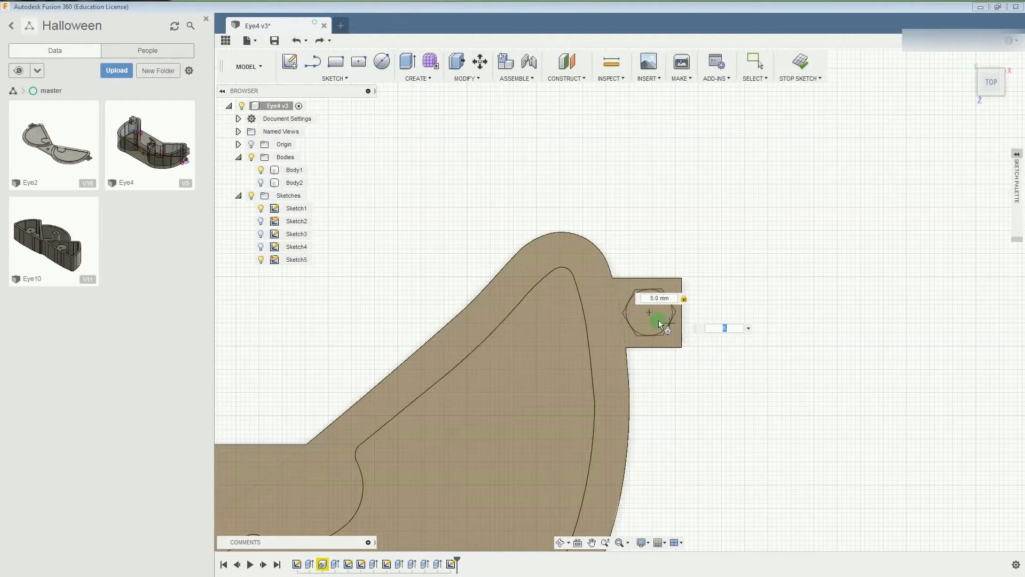
key(Return)
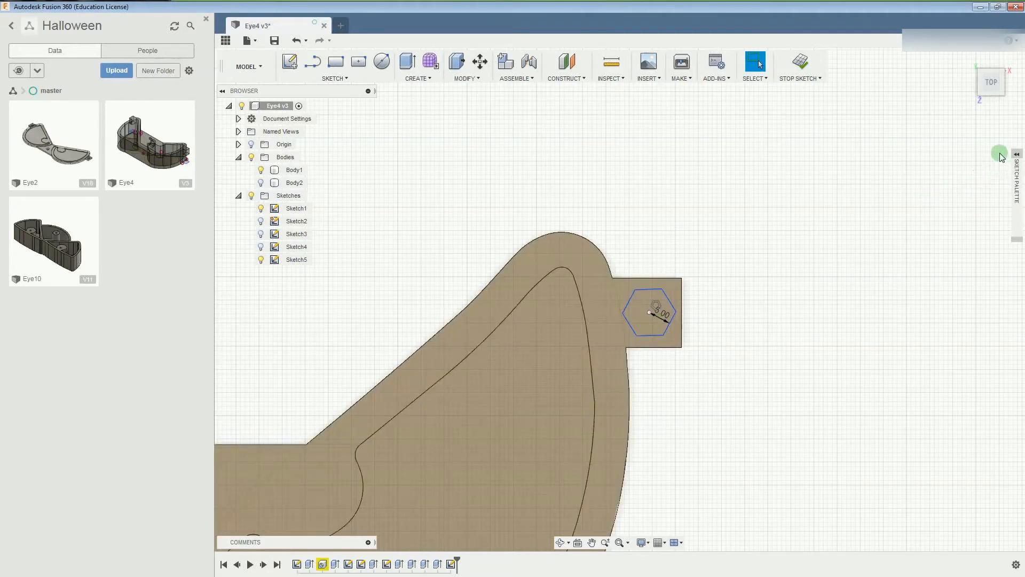
Constrain the upper side of the right hexagon parallel to the upper edge of its tip block.
click(1017, 155)
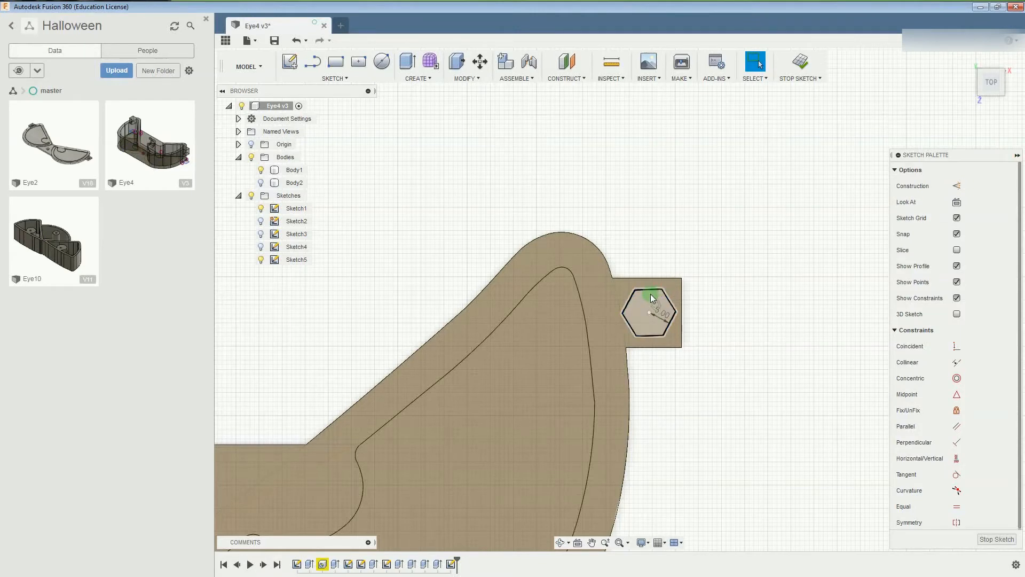
scroll(651, 294, up, 3)
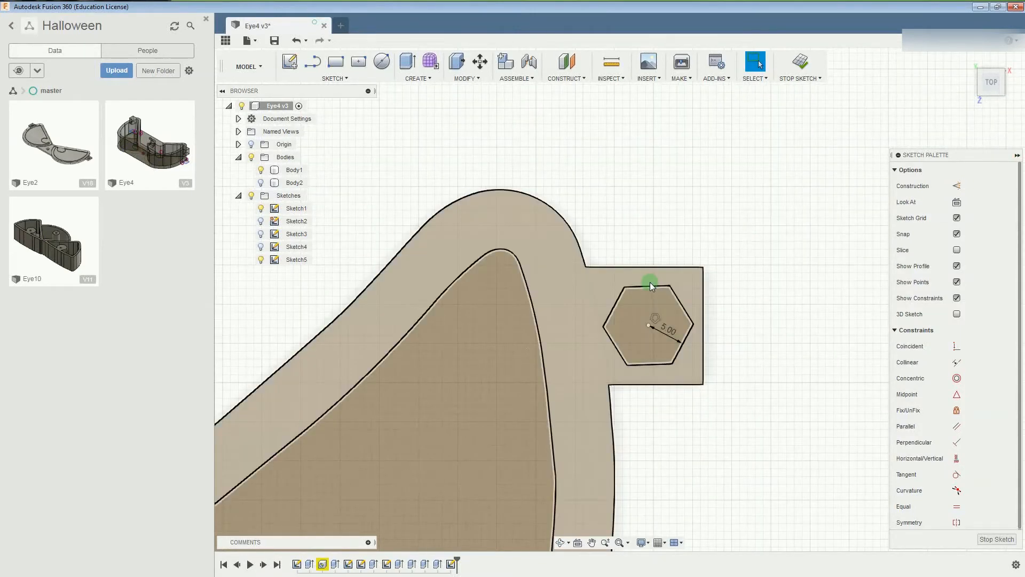
click(650, 285)
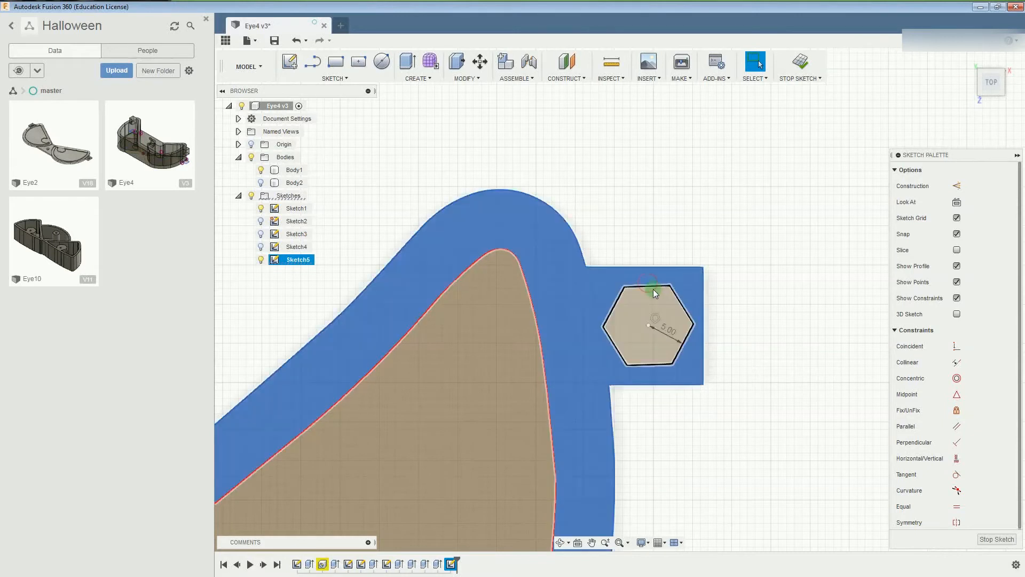
click(749, 226)
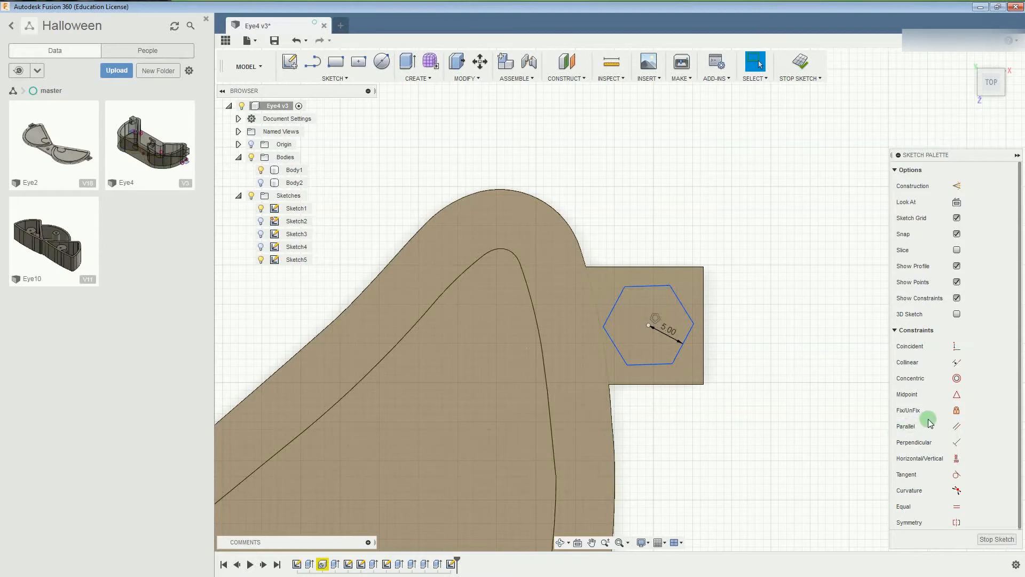
click(951, 425)
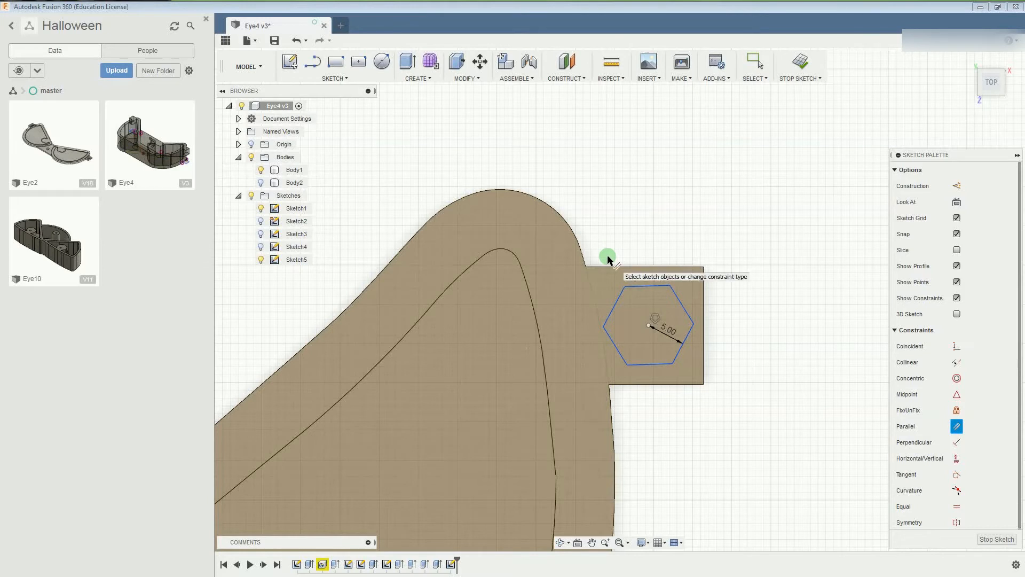
click(654, 285)
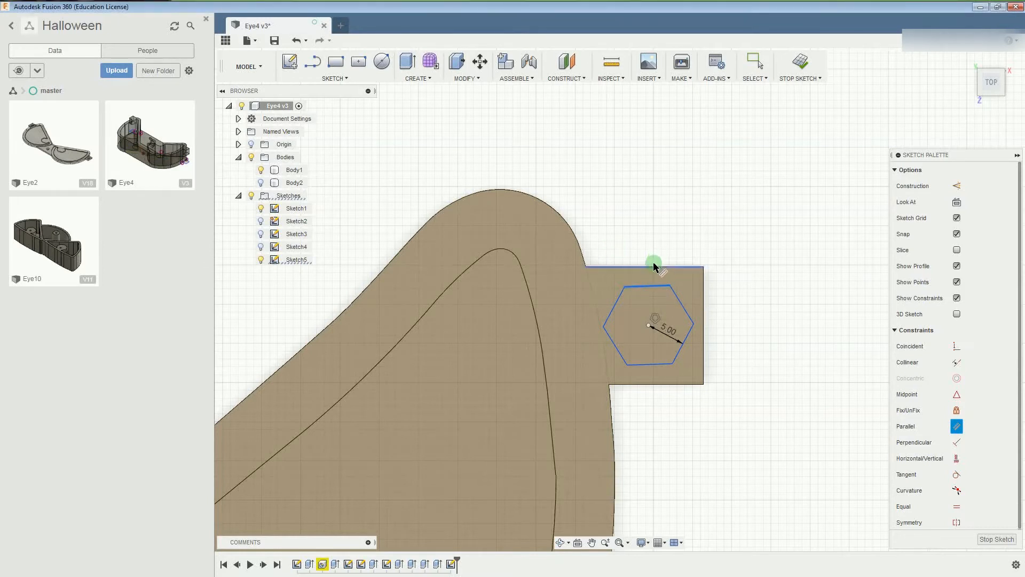
click(654, 266)
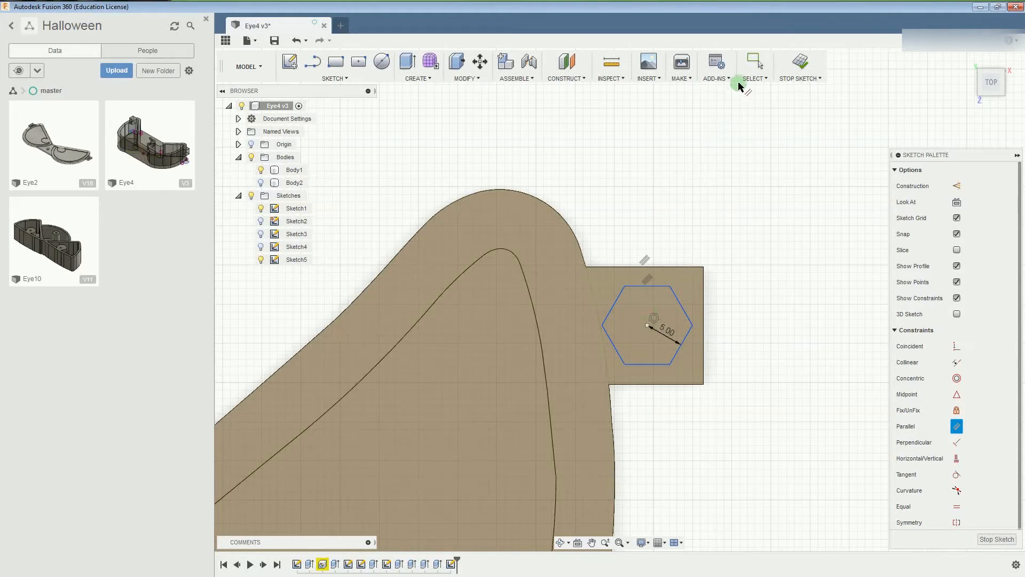
Move the centre point of the right hexagon by an X distance of -1 mm.
click(754, 62)
click(629, 329)
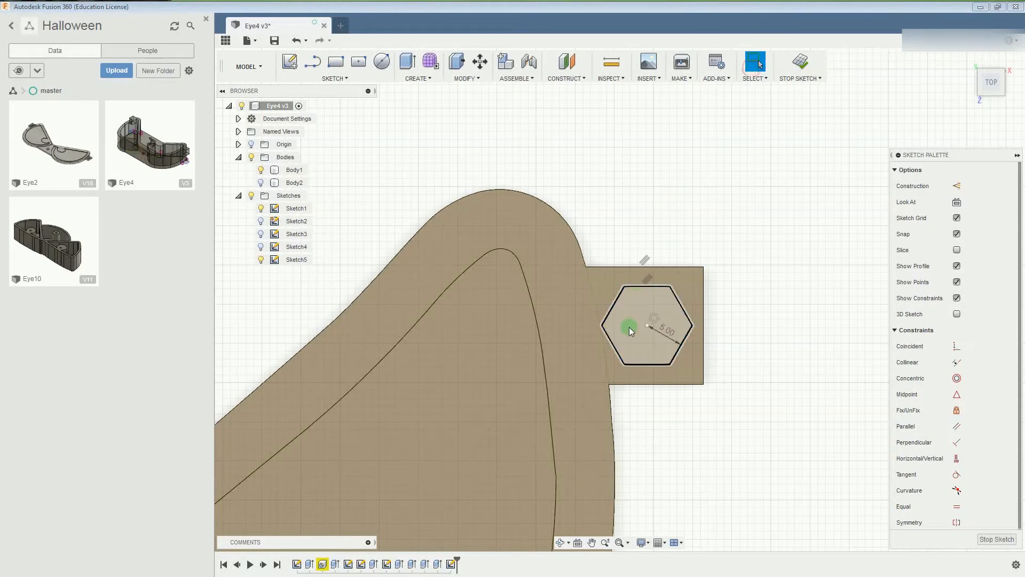
click(650, 325)
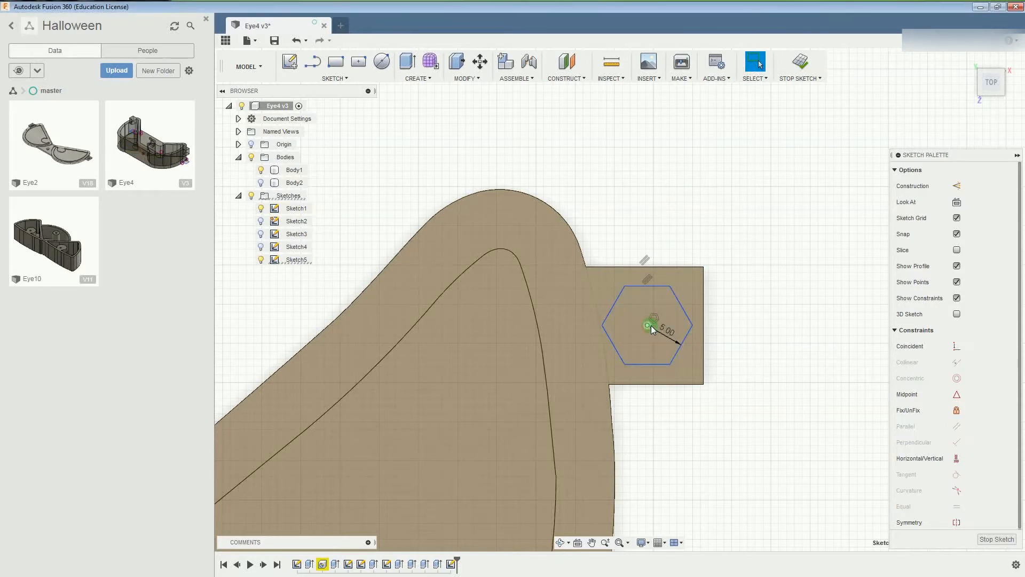
right_click(652, 325)
click(614, 339)
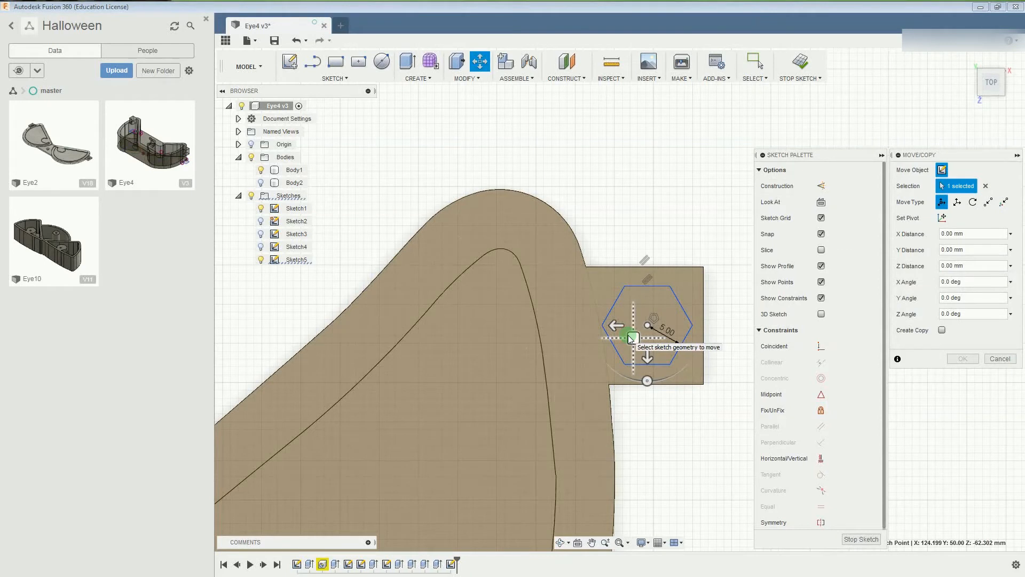
click(622, 326)
text(-1)
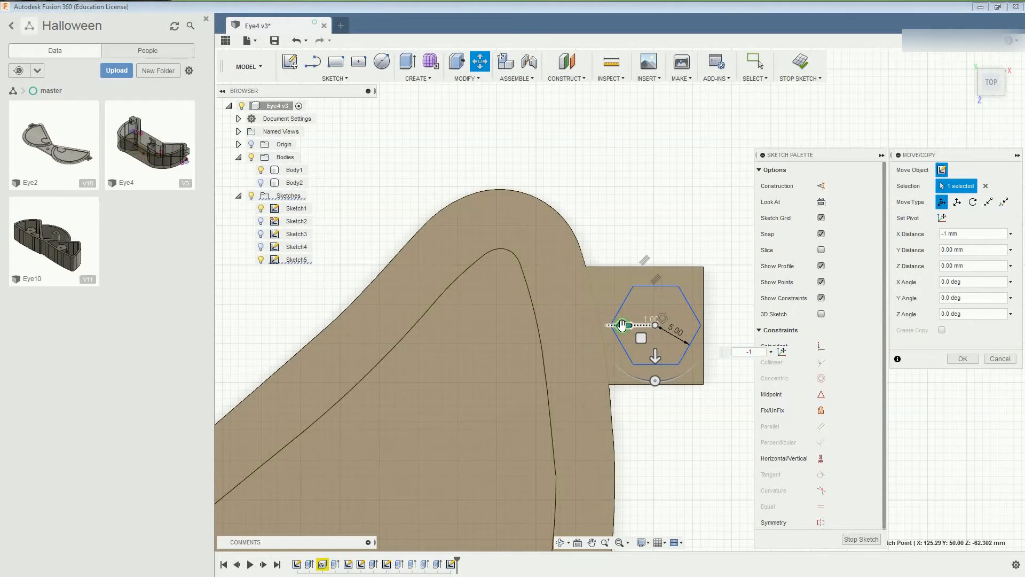
key(Return)
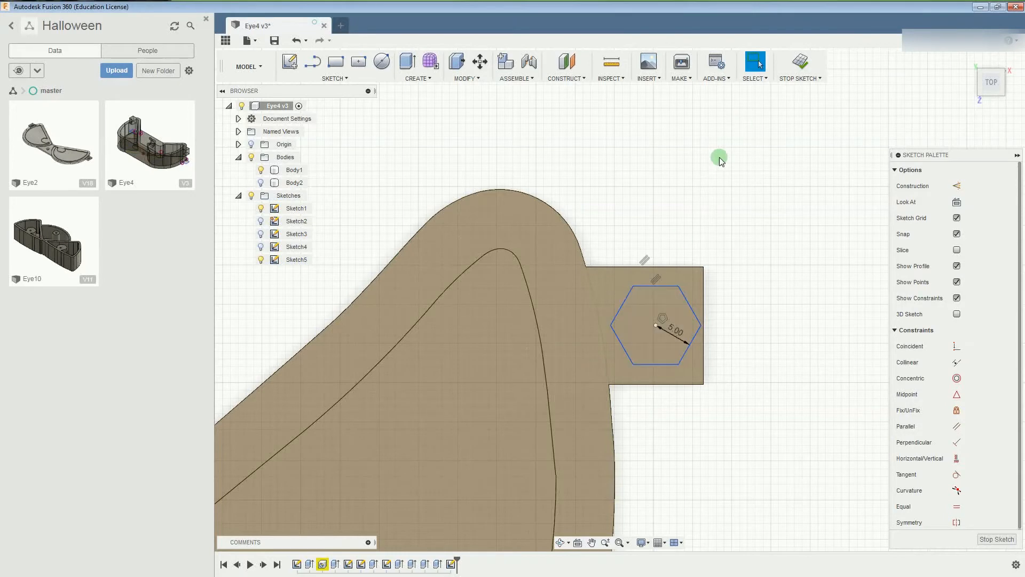
Sketch a six-sided circumscribed polygon with a 5.0 mm radius in the middle of the left eye's tip block.
scroll(678, 217, down, 8)
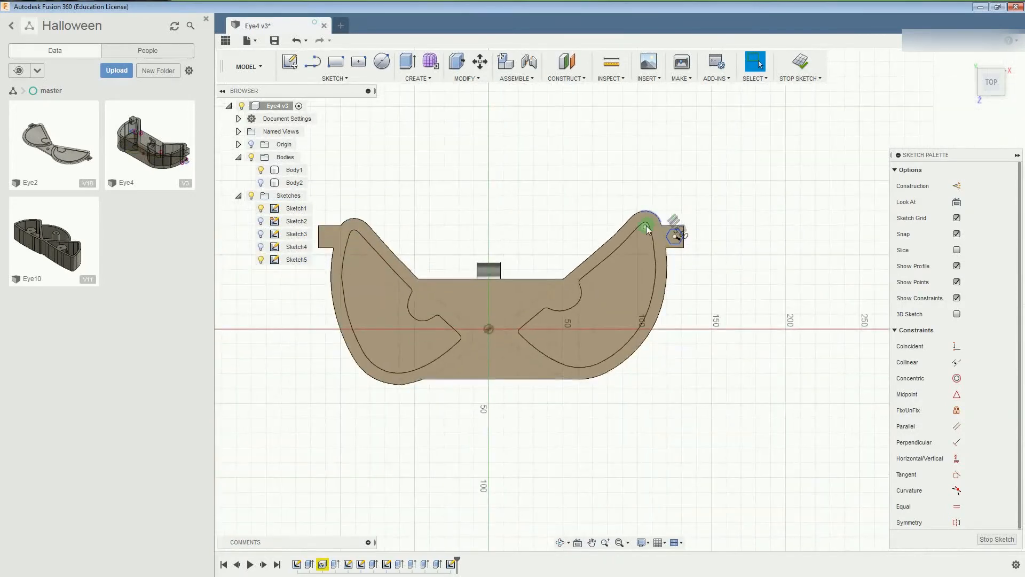
scroll(329, 203, up, 7)
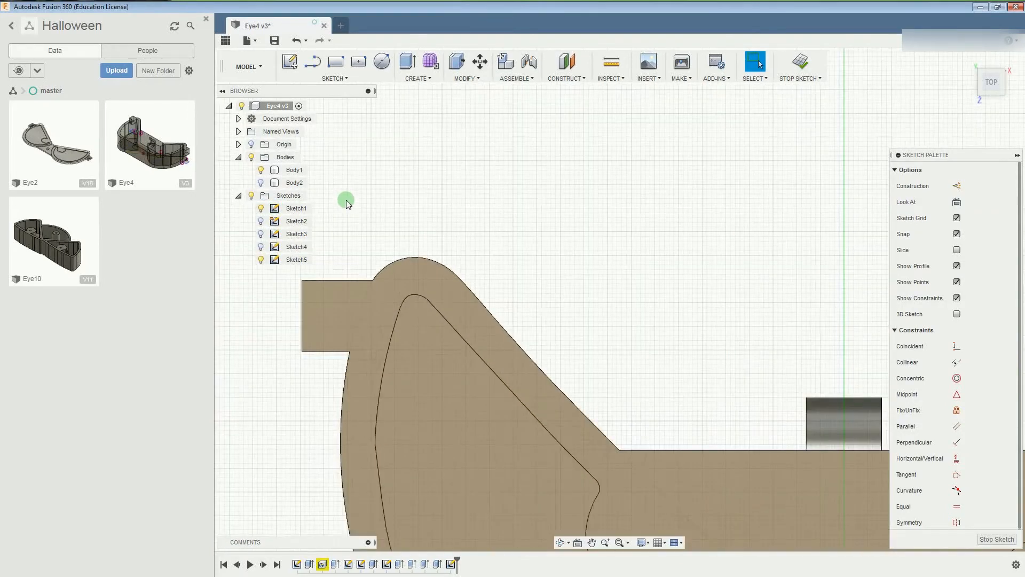
scroll(346, 203, up, 1)
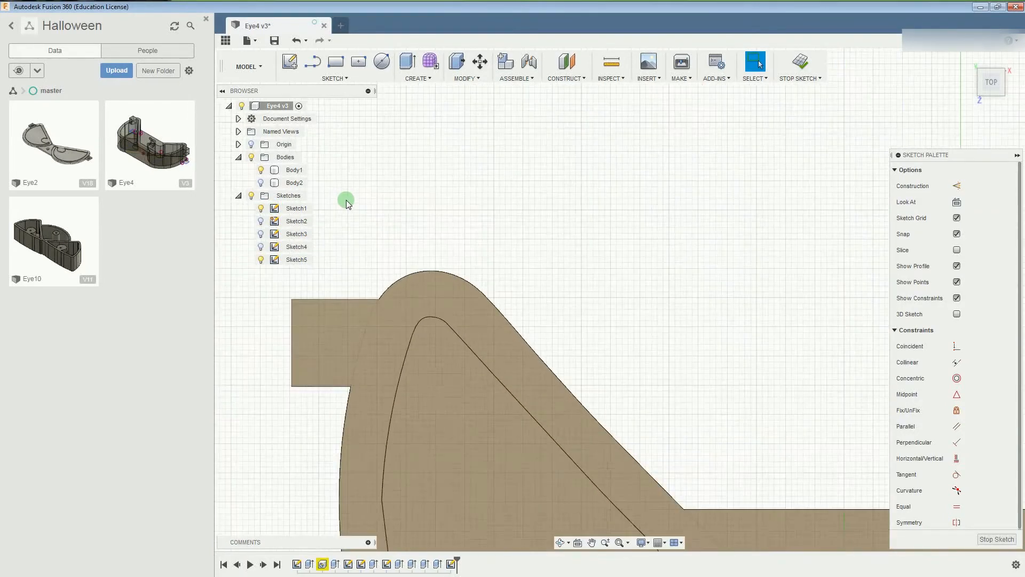
click(341, 81)
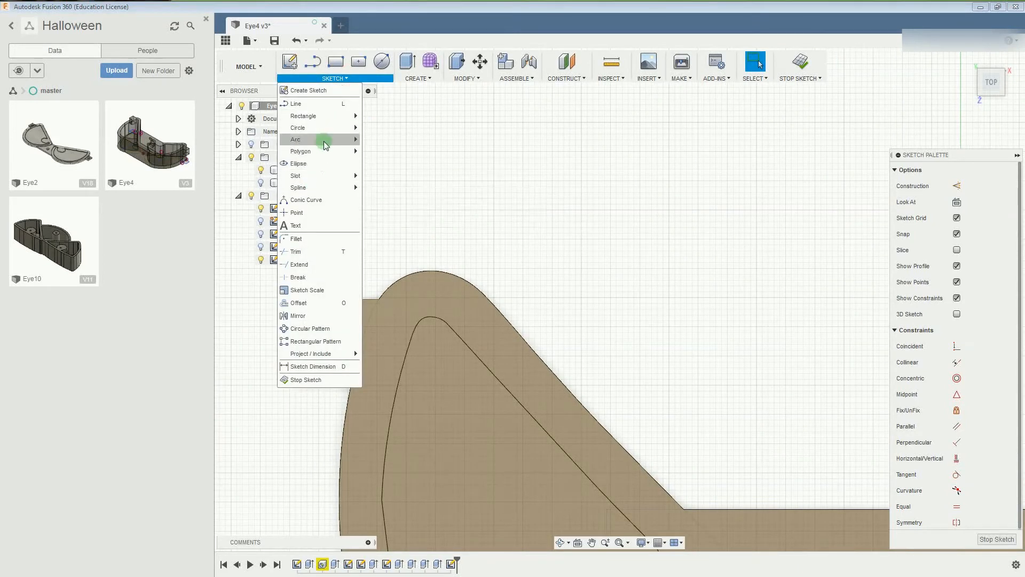
mouse_move(331, 152)
click(380, 152)
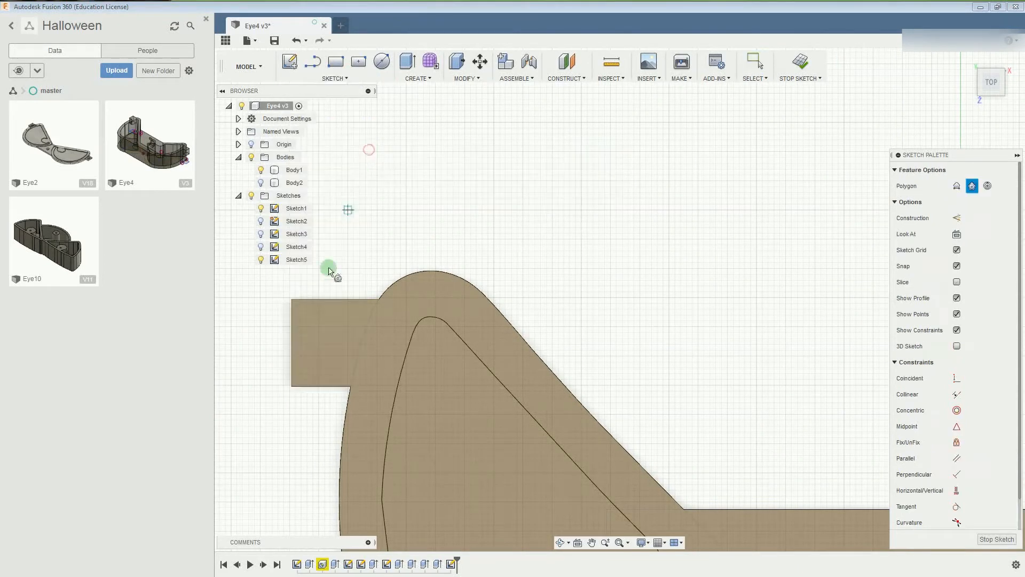
click(330, 344)
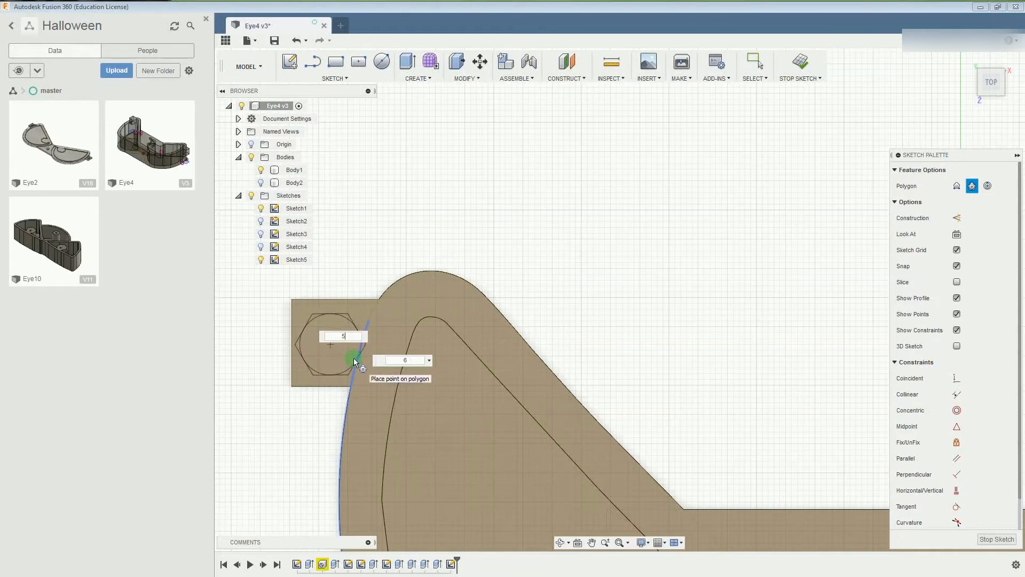
text(.0)
key(Tab)
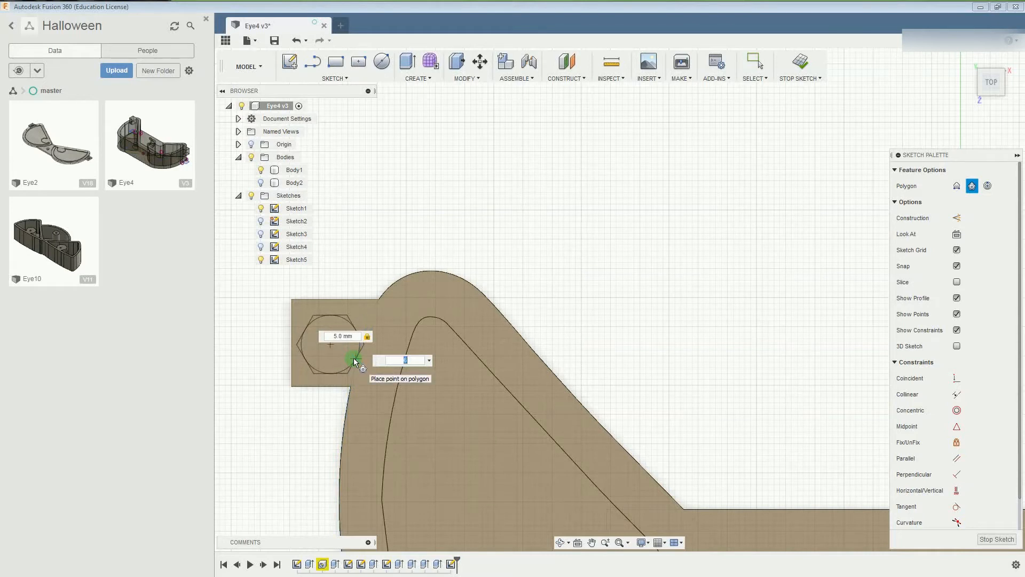
key(Return)
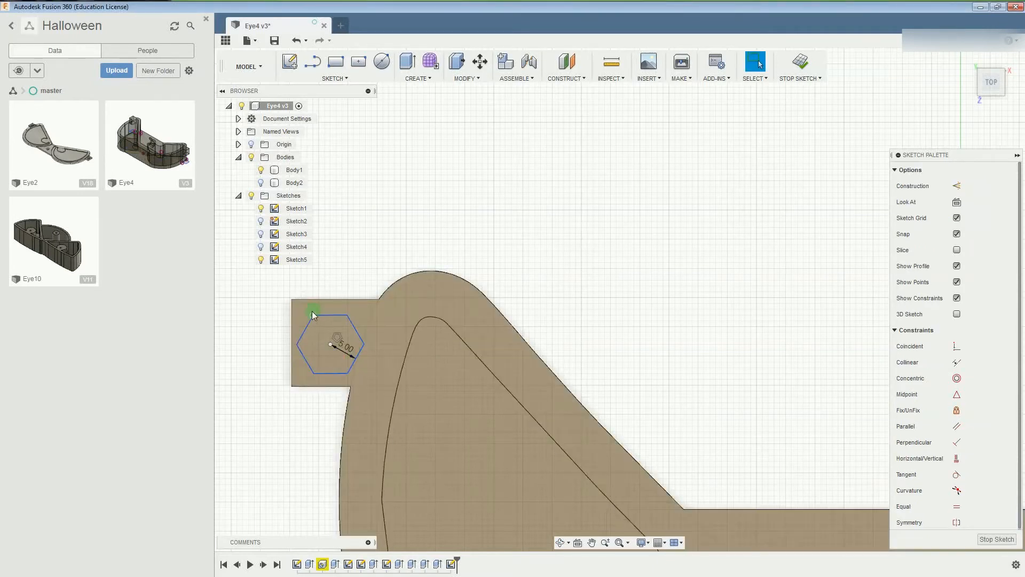
Constrain the upper side of the left hexagon parallel to its block's upper edge and finish the sketch.
click(957, 427)
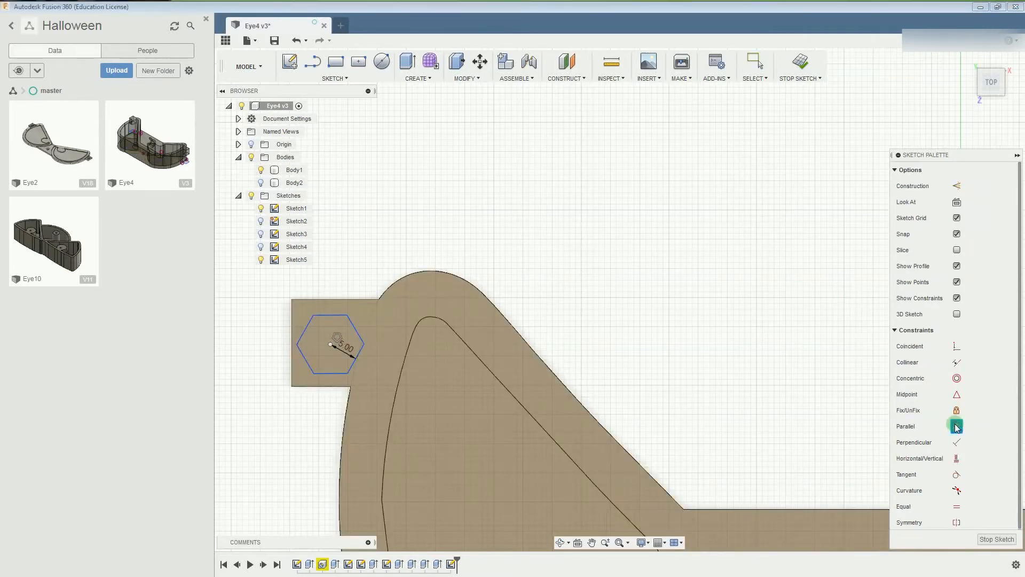
click(332, 316)
click(337, 300)
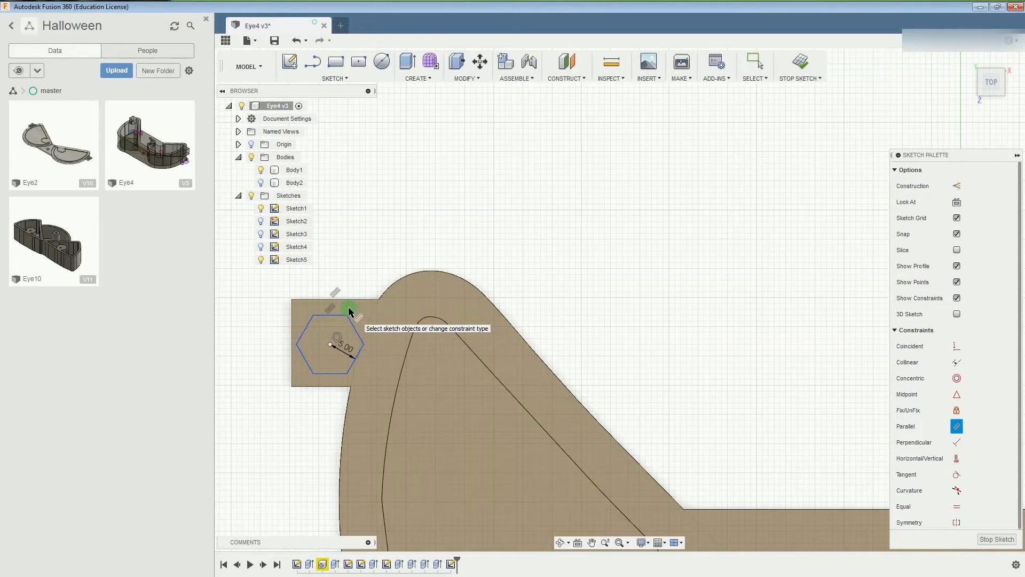
click(988, 539)
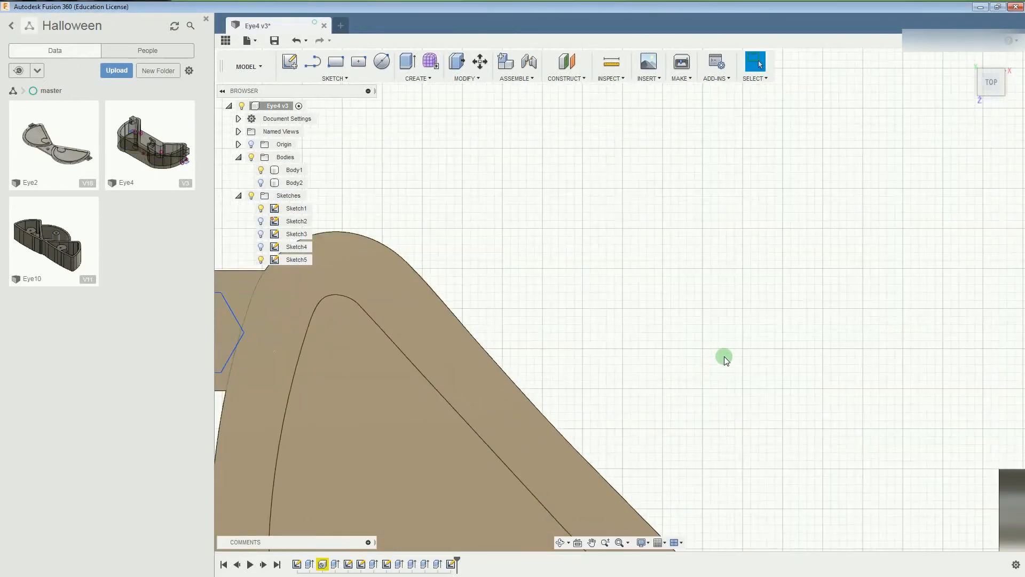
Start an extrusion of the hexagon profiles in both tip blocks, beginning from an offset plane.
scroll(724, 359, down, 5)
scroll(737, 357, down, 3)
scroll(911, 359, up, 5)
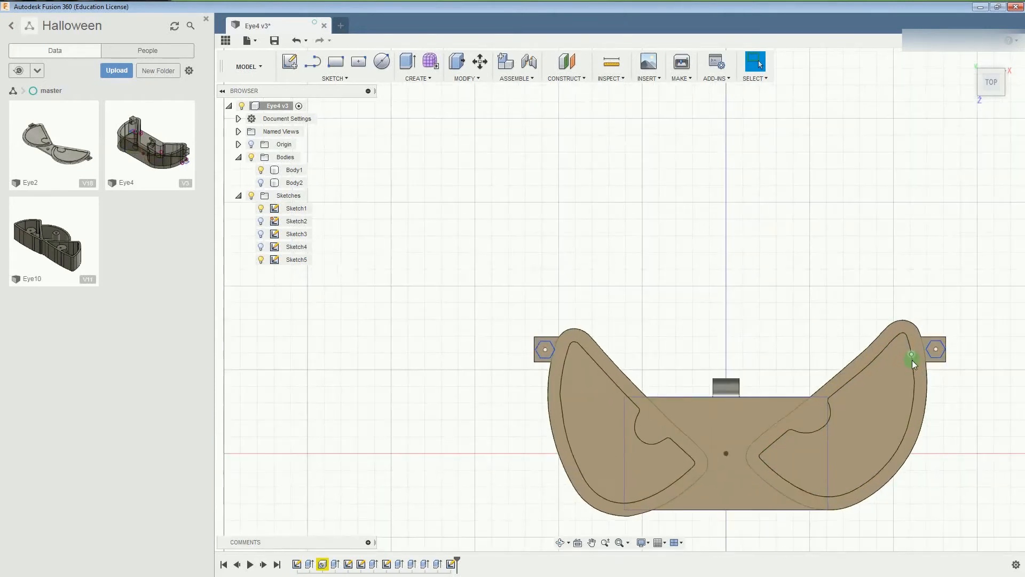
scroll(940, 376, up, 2)
click(944, 335)
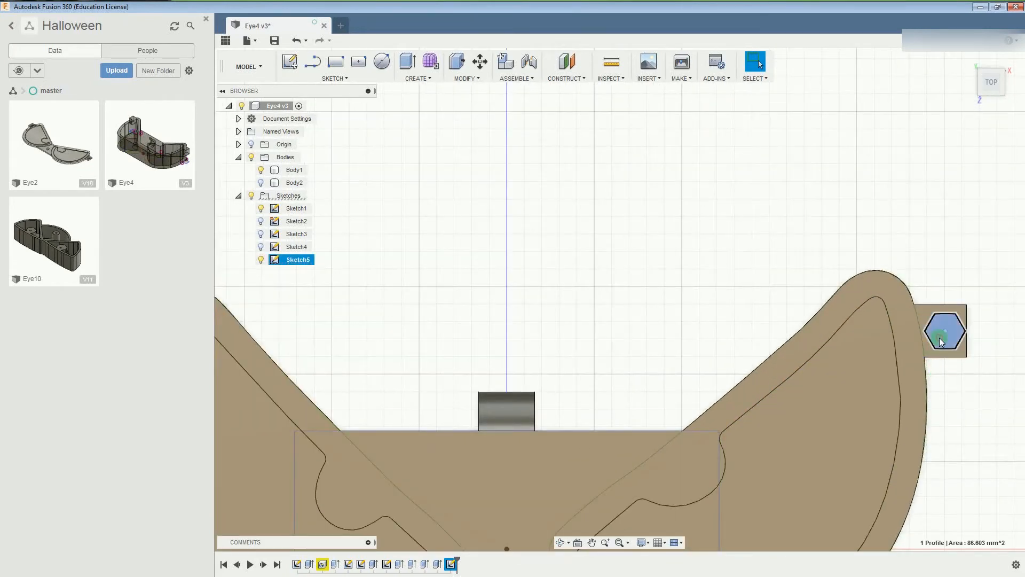
scroll(283, 357, down, 4)
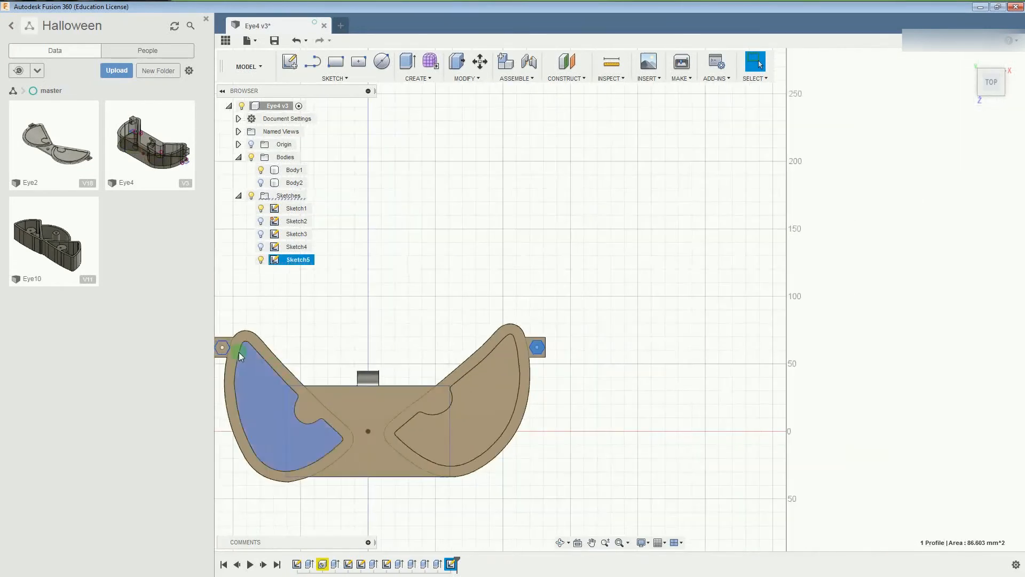
scroll(222, 345, up, 3)
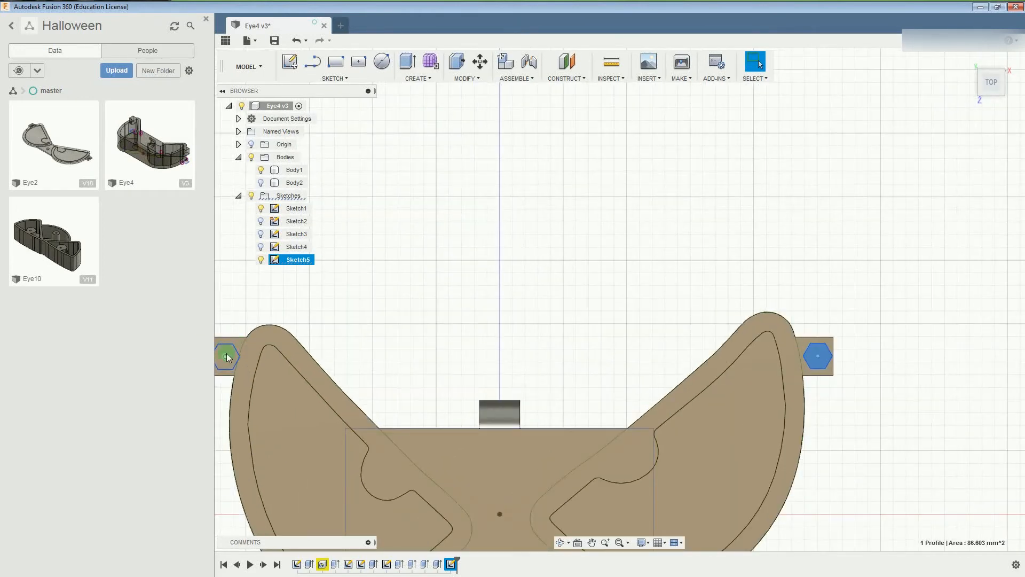
scroll(228, 355, up, 1)
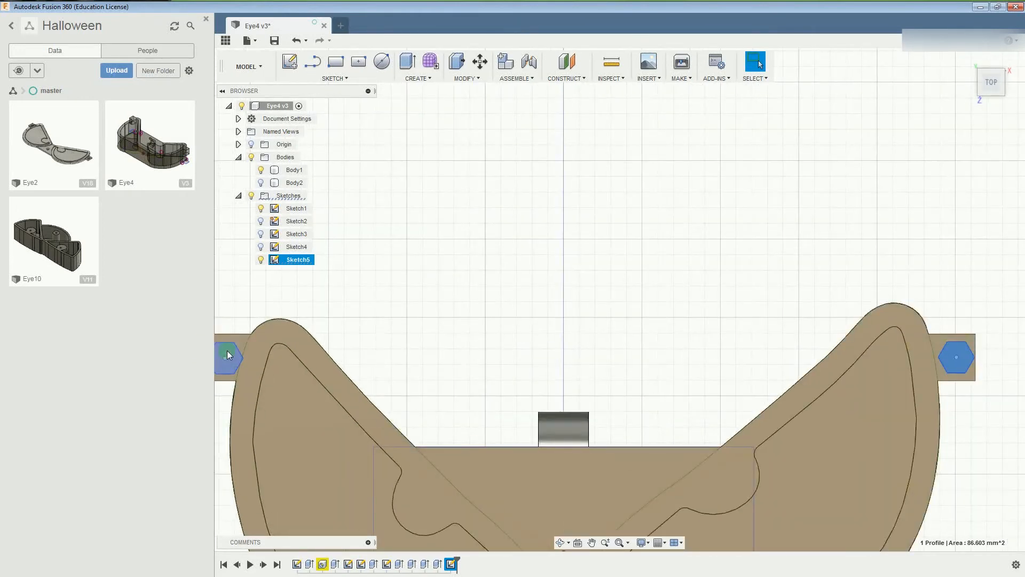
click(228, 355)
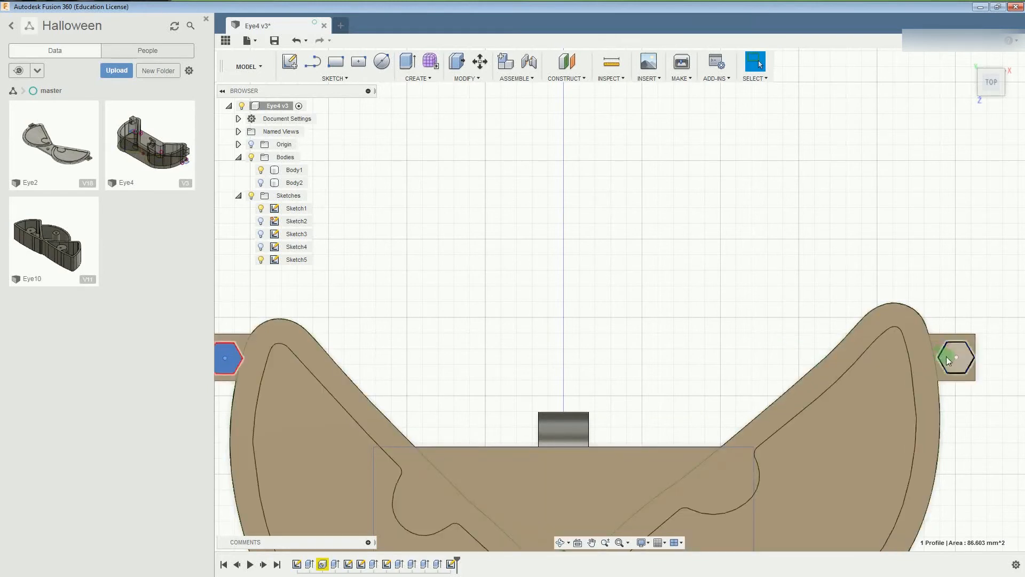
ctrl+click(947, 357)
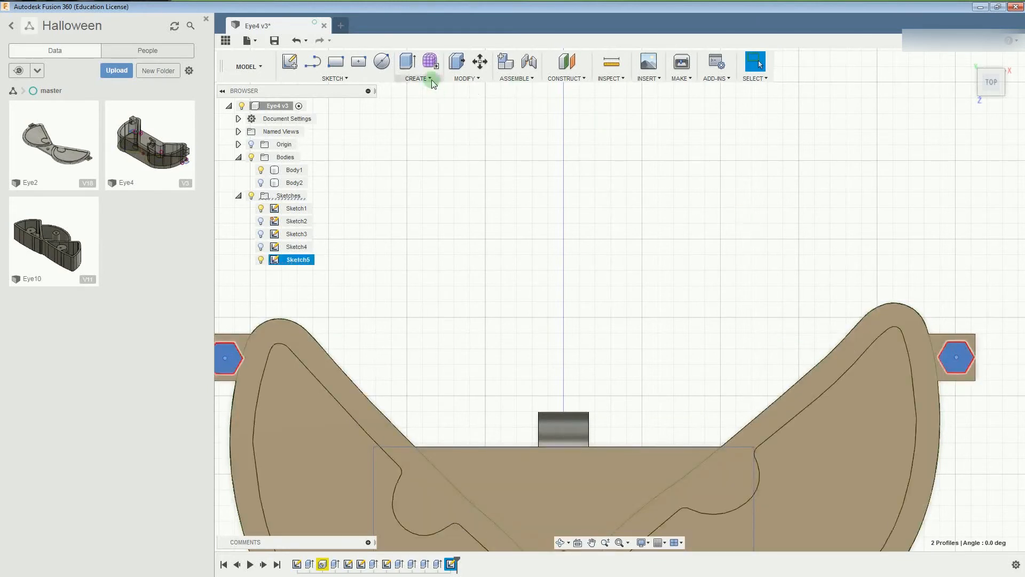
click(414, 68)
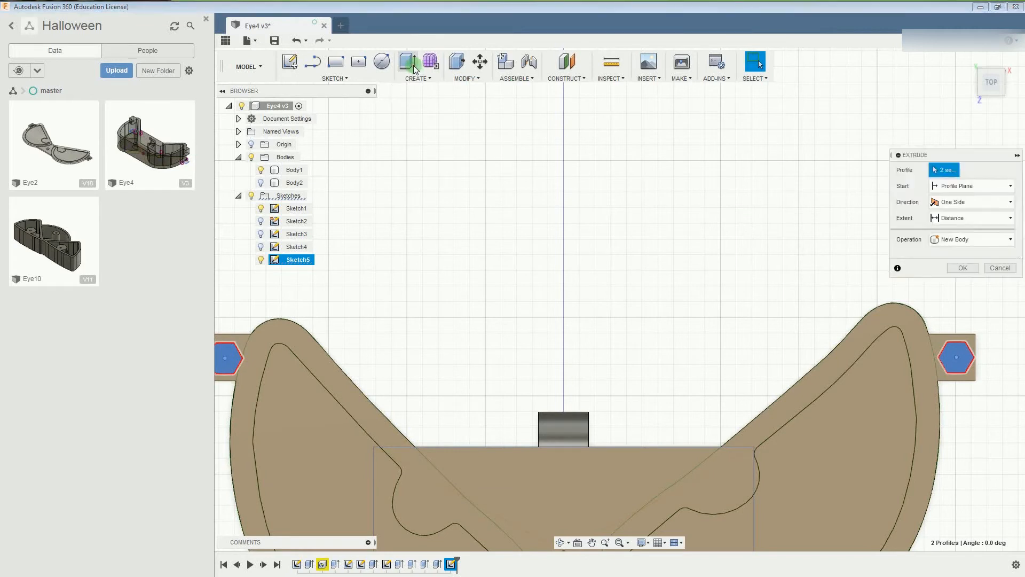
click(965, 187)
click(961, 216)
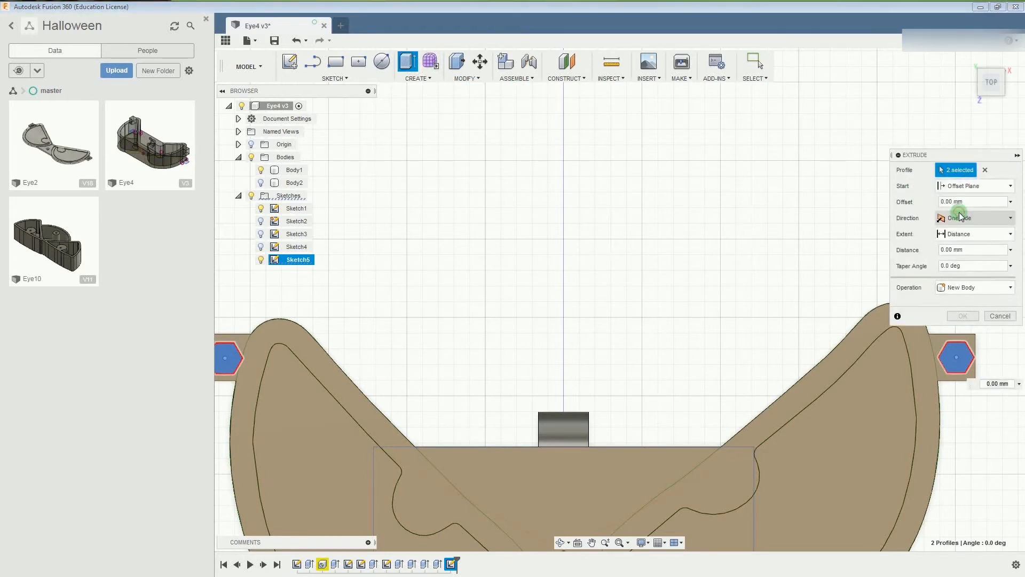
Set the extrusion's start offset to -5 mm and its distance to -5 mm as a cut.
click(948, 205)
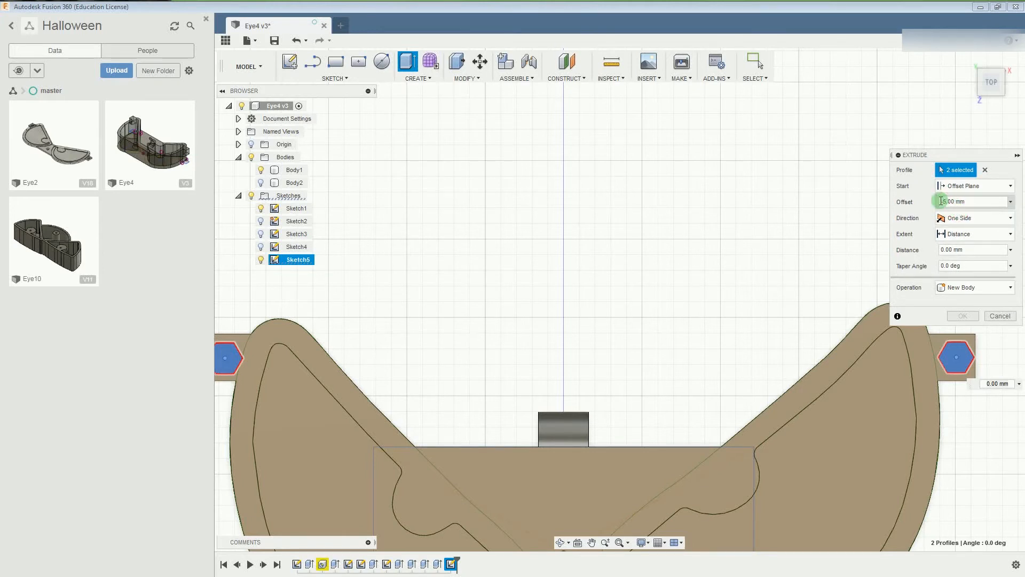
click(940, 250)
double_click(941, 250)
text(-)
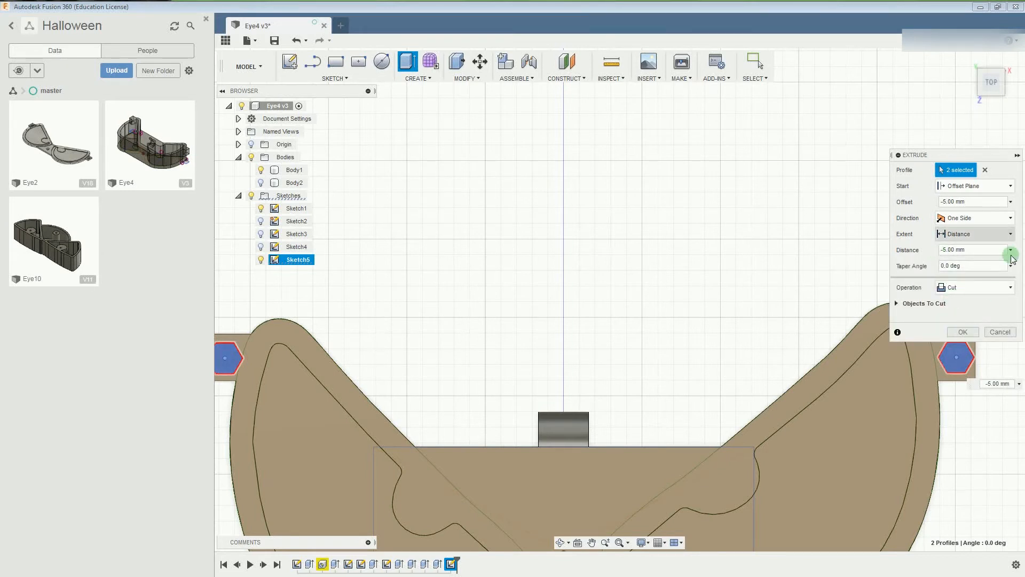
Check the hexagonal cut preview from the right and back views, and apply the cut to both tip blocks.
click(1005, 96)
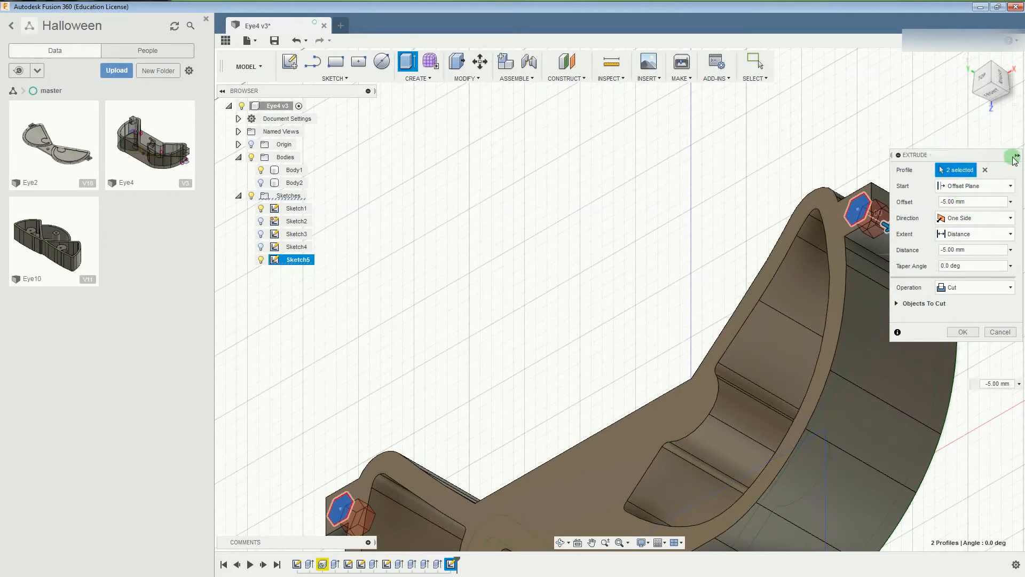
drag(1001, 159, 996, 297)
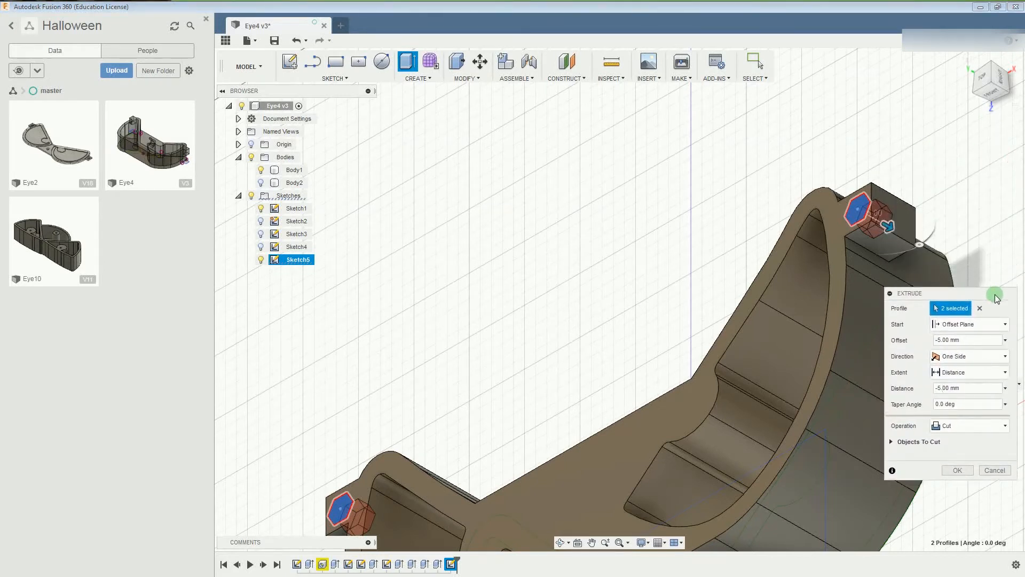
click(1002, 80)
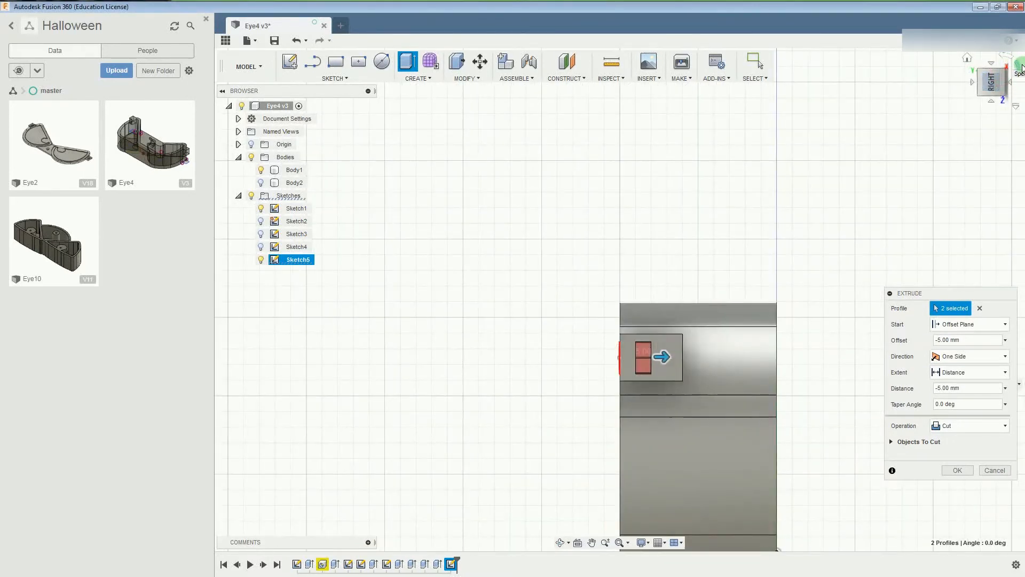
click(1020, 65)
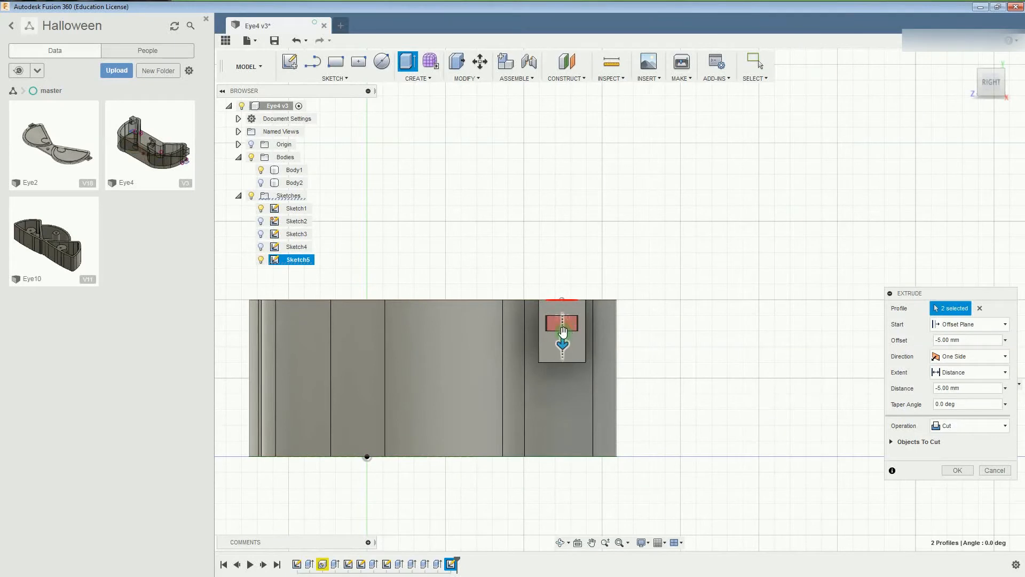
click(923, 427)
mouse_move(1015, 115)
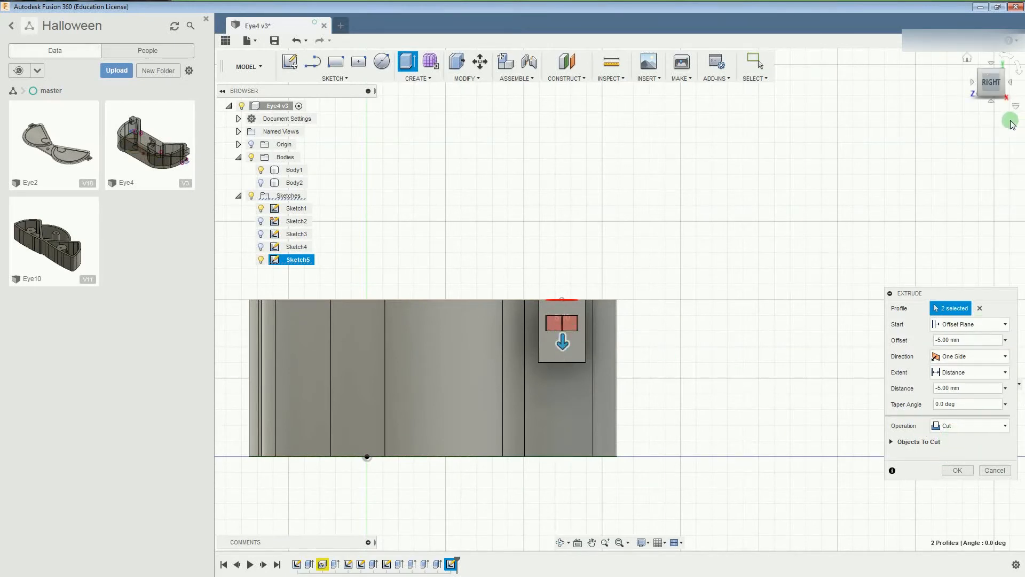
click(1012, 90)
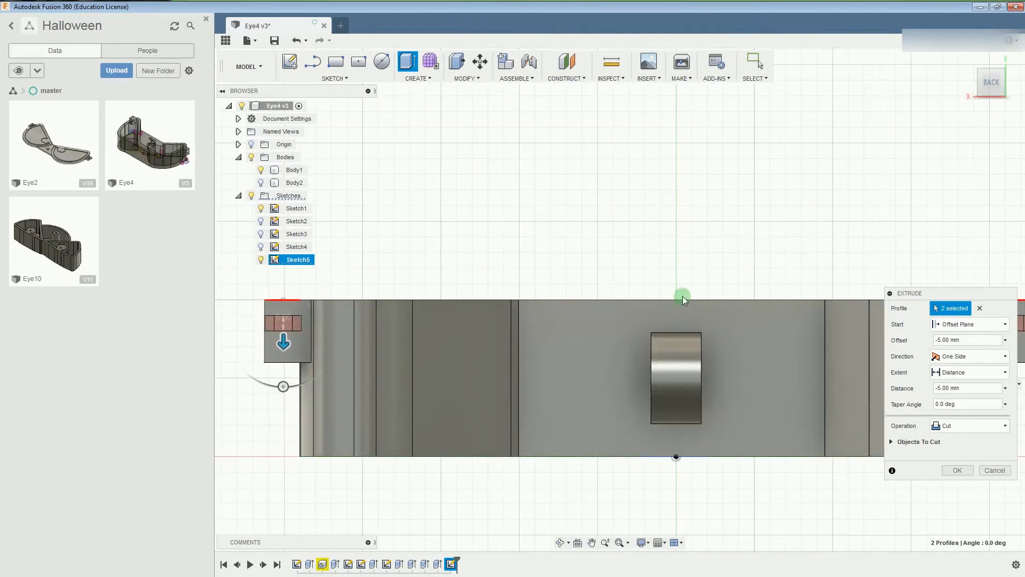
middle_drag(704, 271, 557, 264)
click(966, 477)
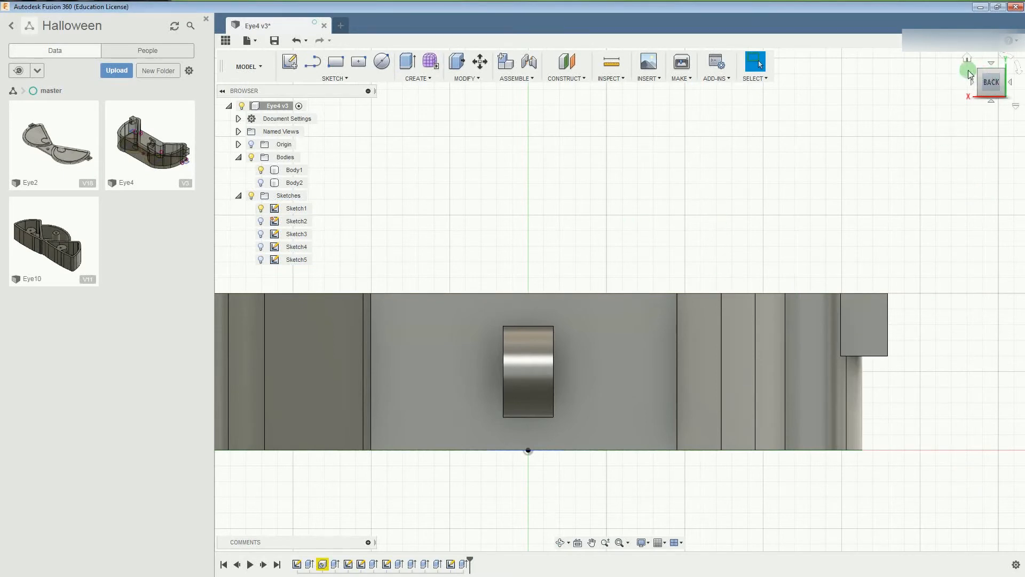
Set the opacity of Body1 to 50% so the cavities inside the body can be seen.
click(967, 60)
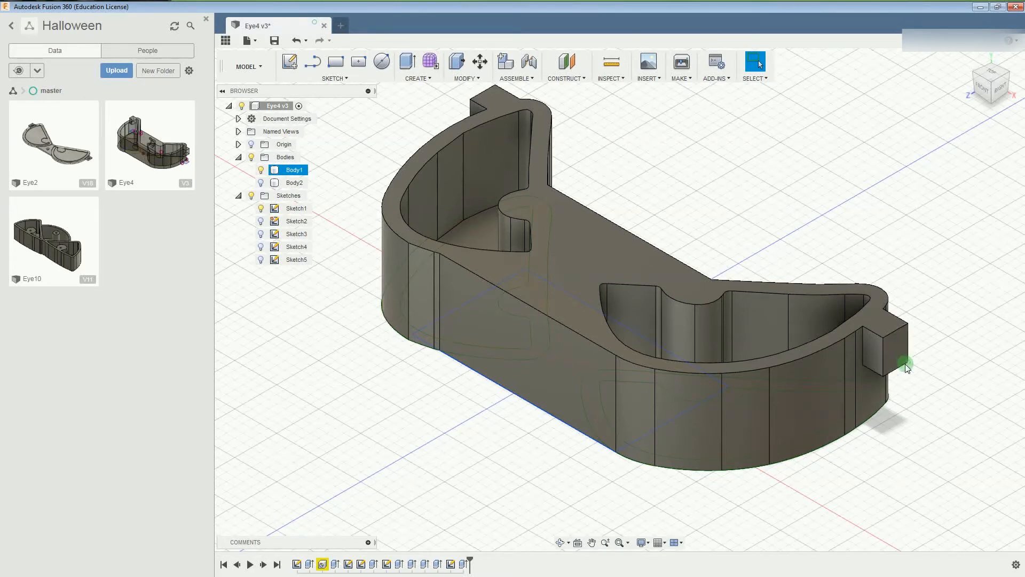
click(919, 356)
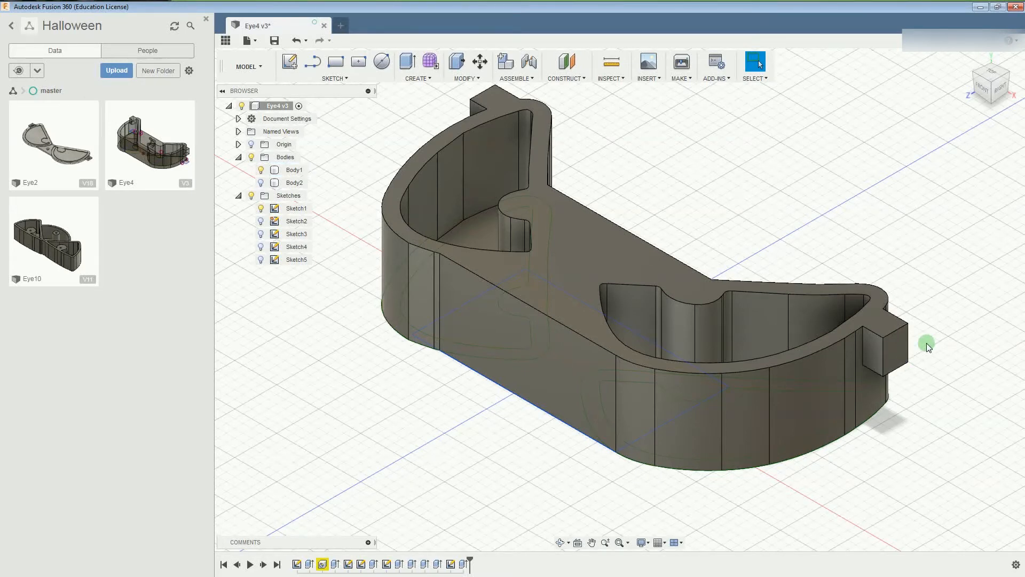
scroll(928, 346, up, 5)
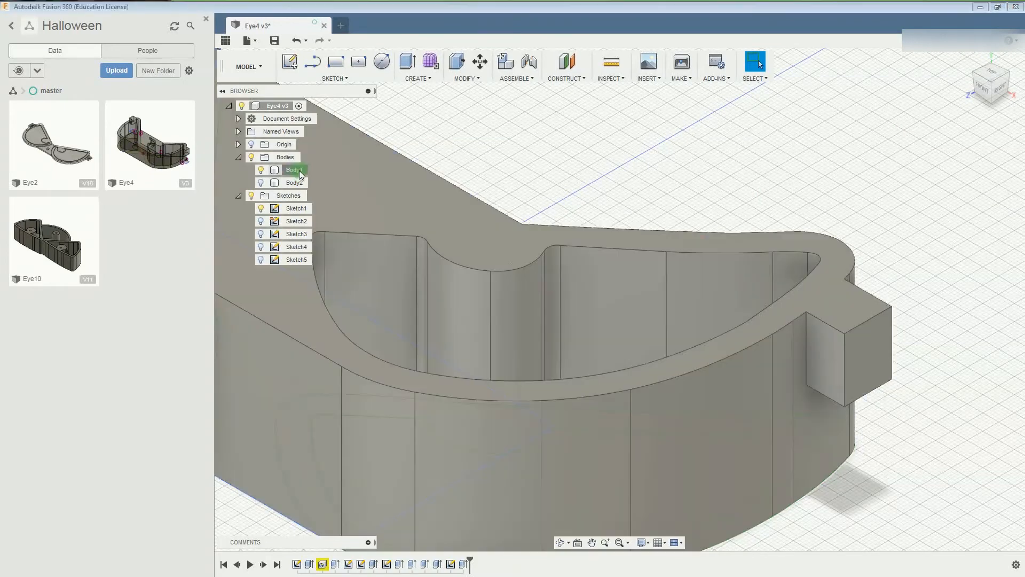
right_click(301, 172)
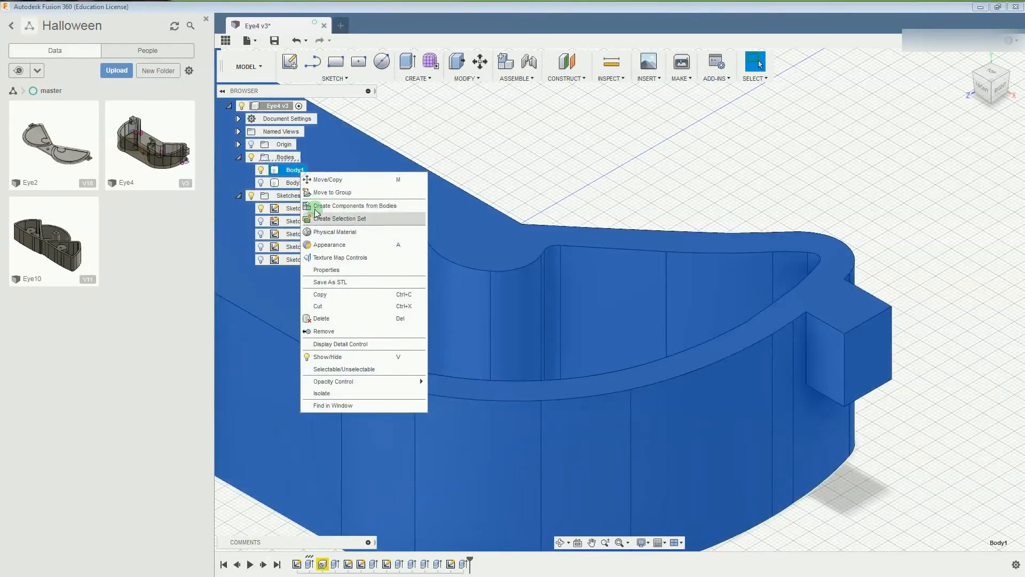
mouse_move(334, 381)
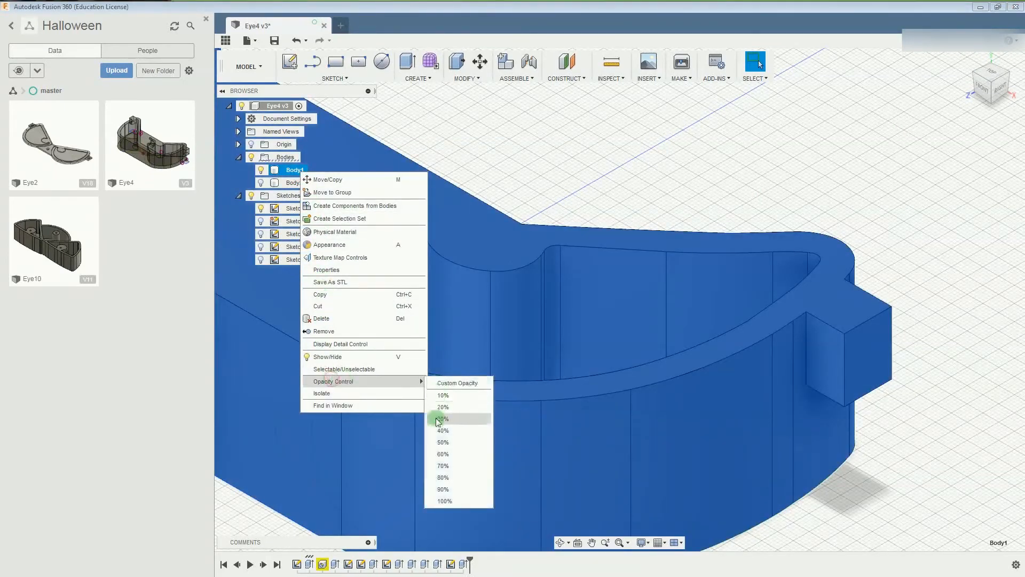
click(441, 445)
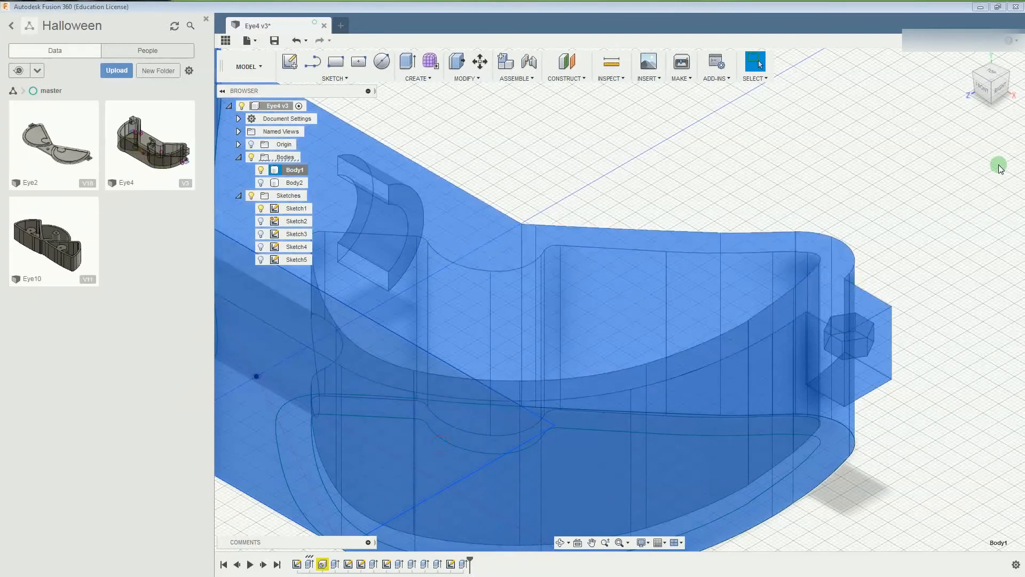
Examine the hidden hexagonal pocket inside the protruding end block from the right side, checking which feature in the history cuts it.
click(1006, 93)
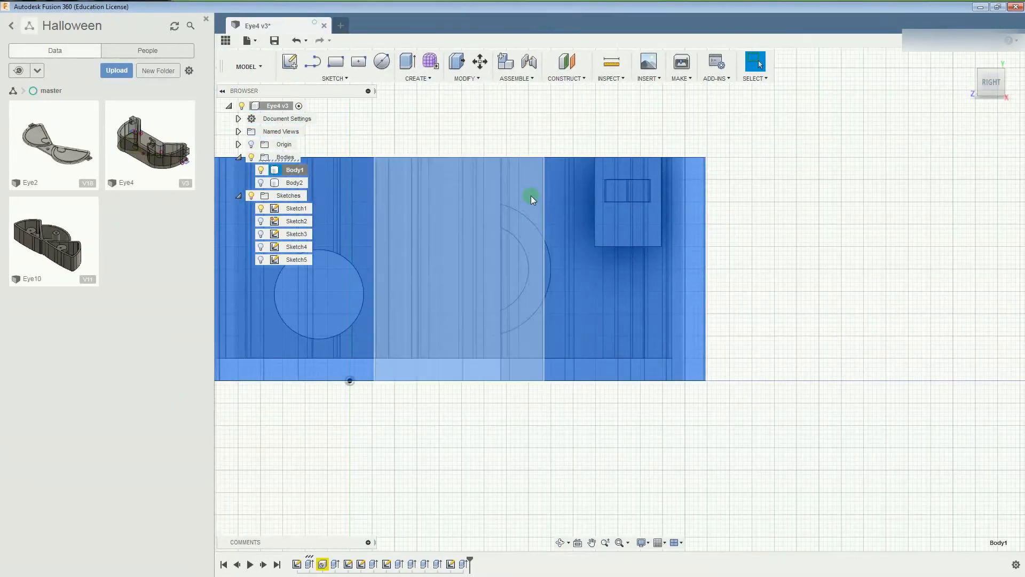
scroll(642, 182, up, 4)
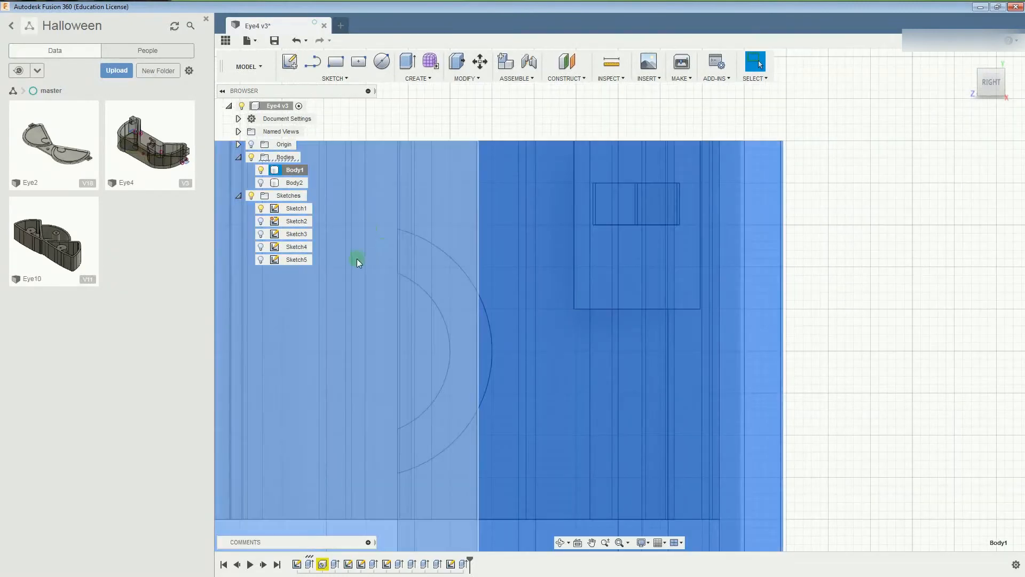
click(266, 261)
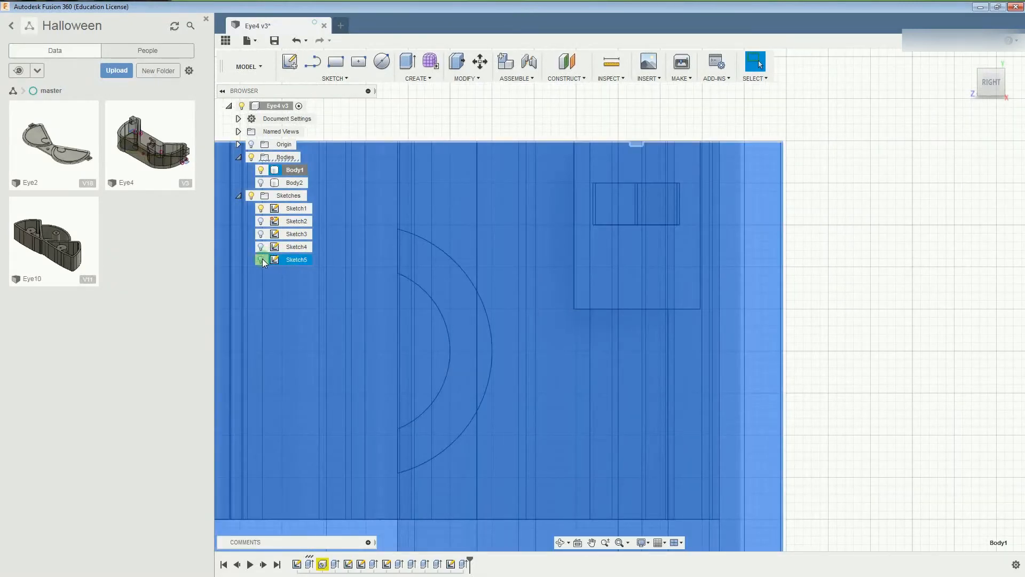
click(262, 259)
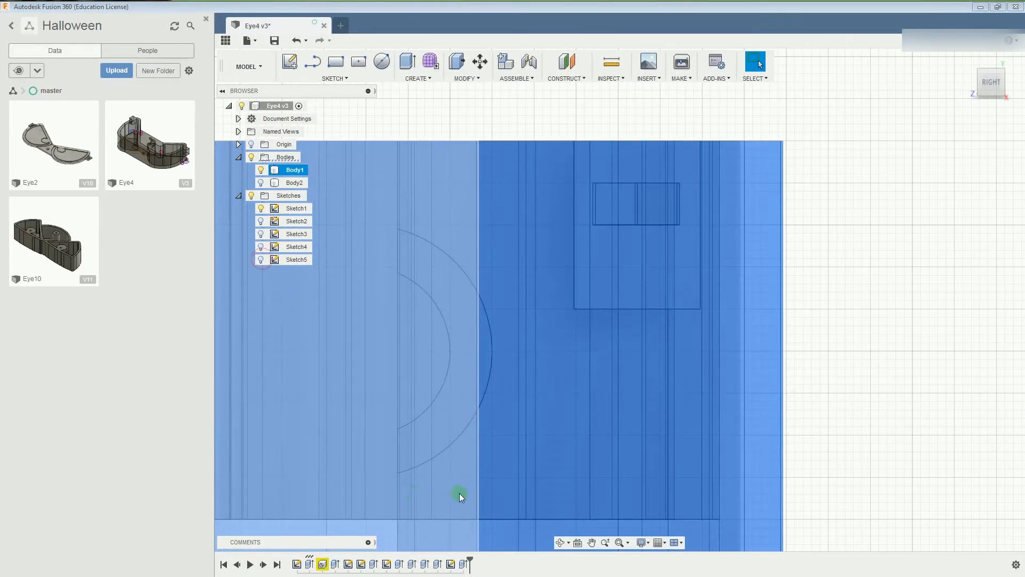
click(463, 564)
click(672, 164)
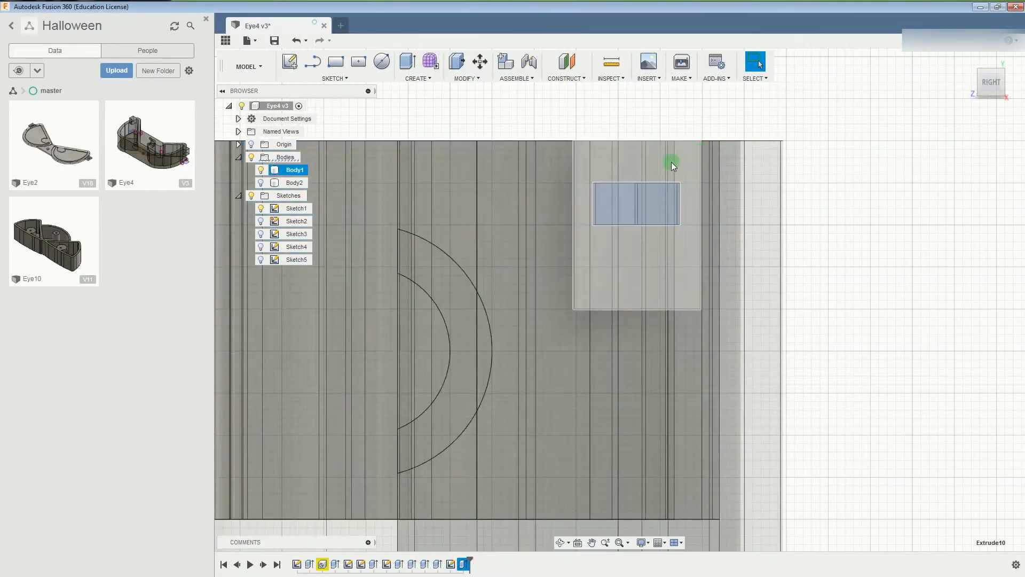
click(600, 175)
scroll(641, 201, up, 5)
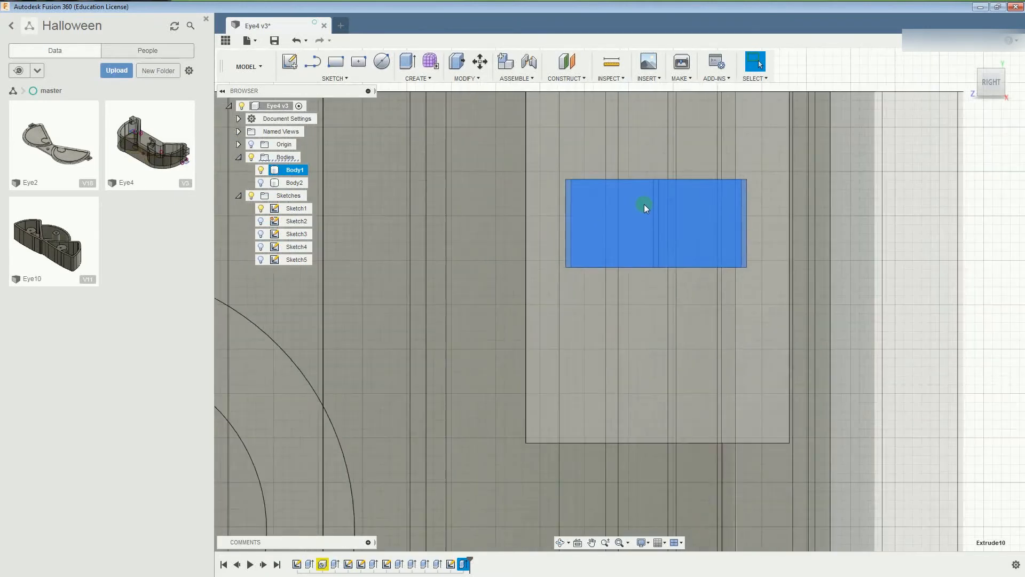
click(517, 182)
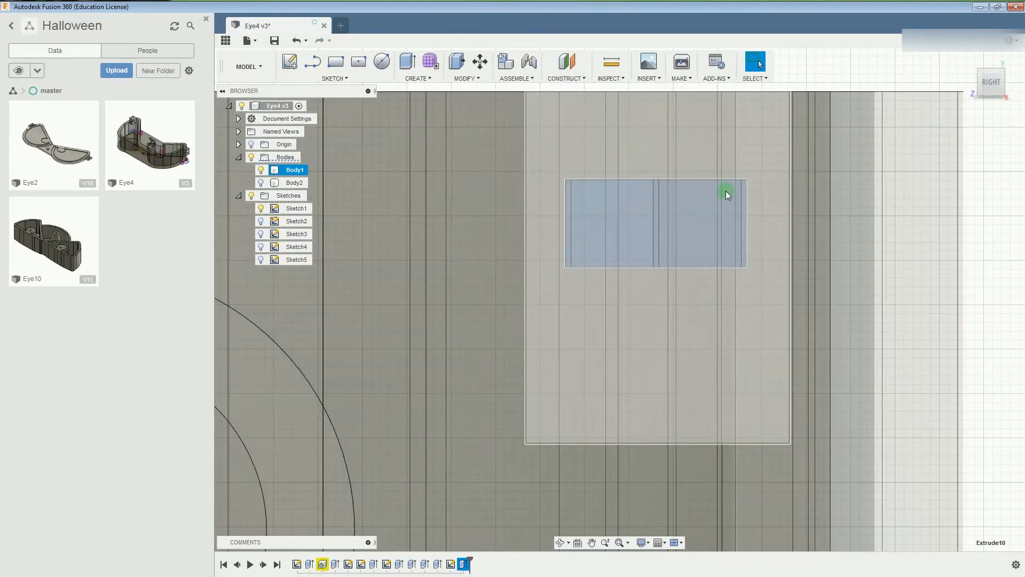
click(588, 240)
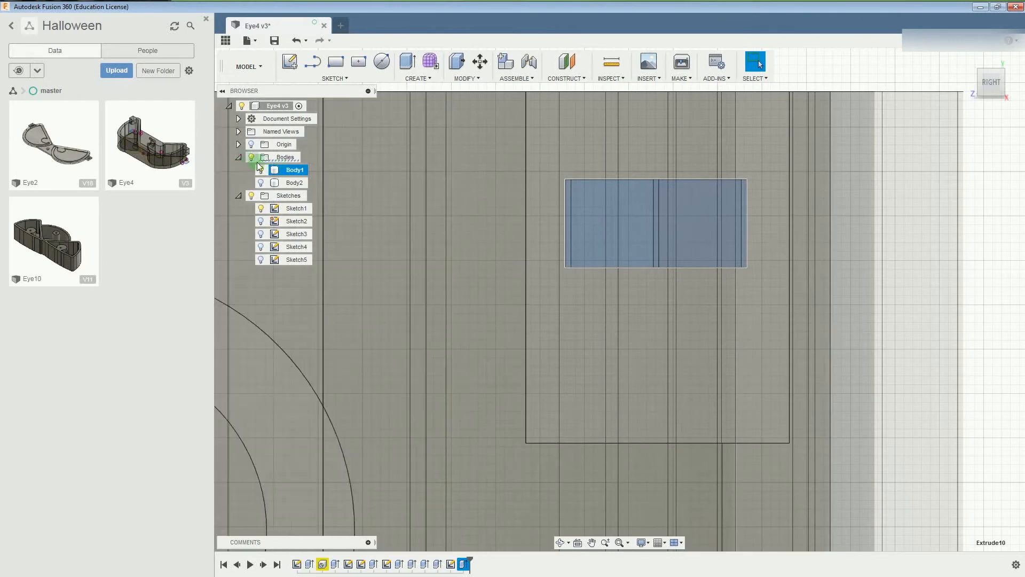
Sketch a two-point rectangle on the end block's outer face, matching the outline of the hidden hexagonal pocket, and finish the sketch.
click(335, 62)
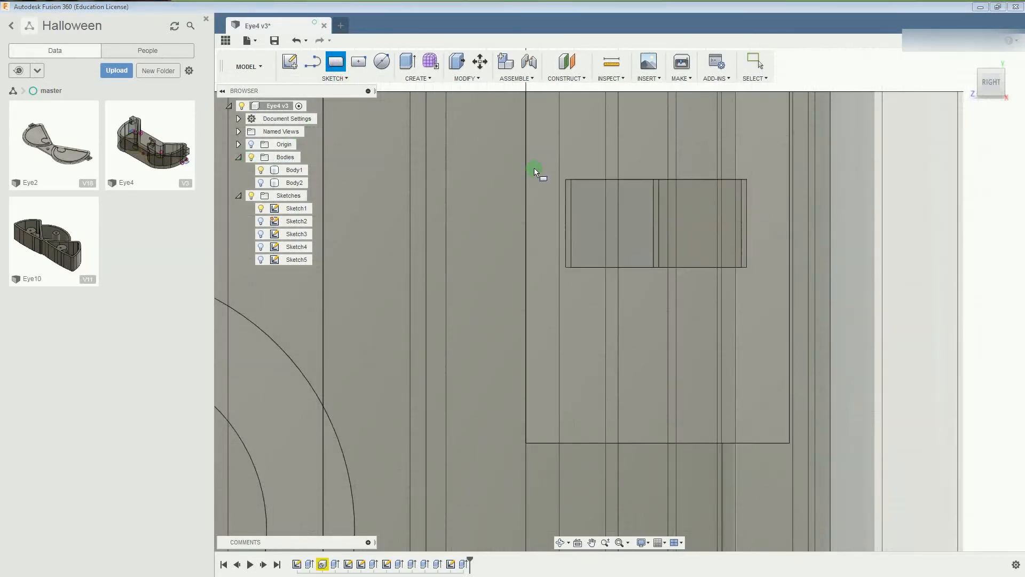
click(558, 174)
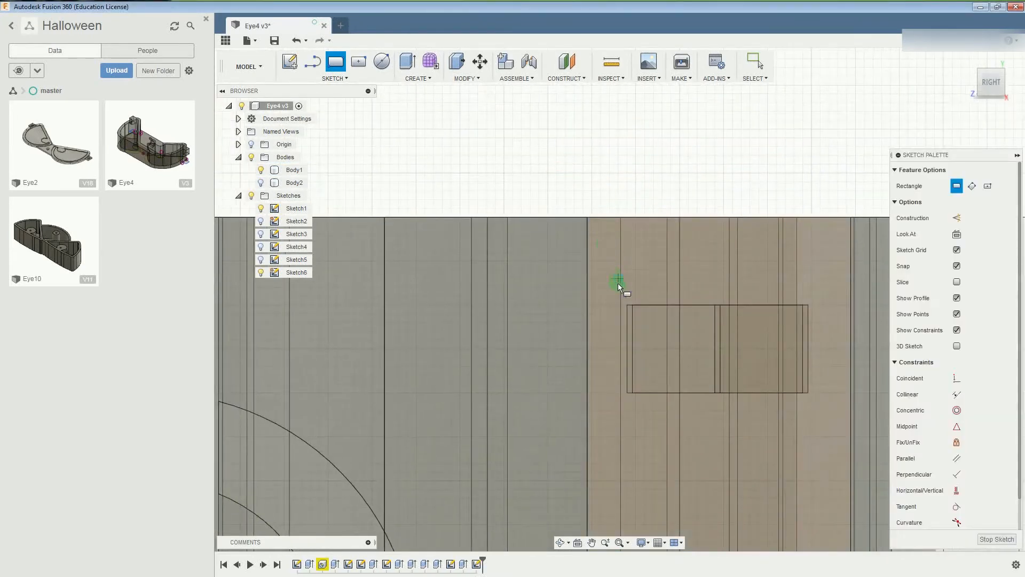
click(627, 303)
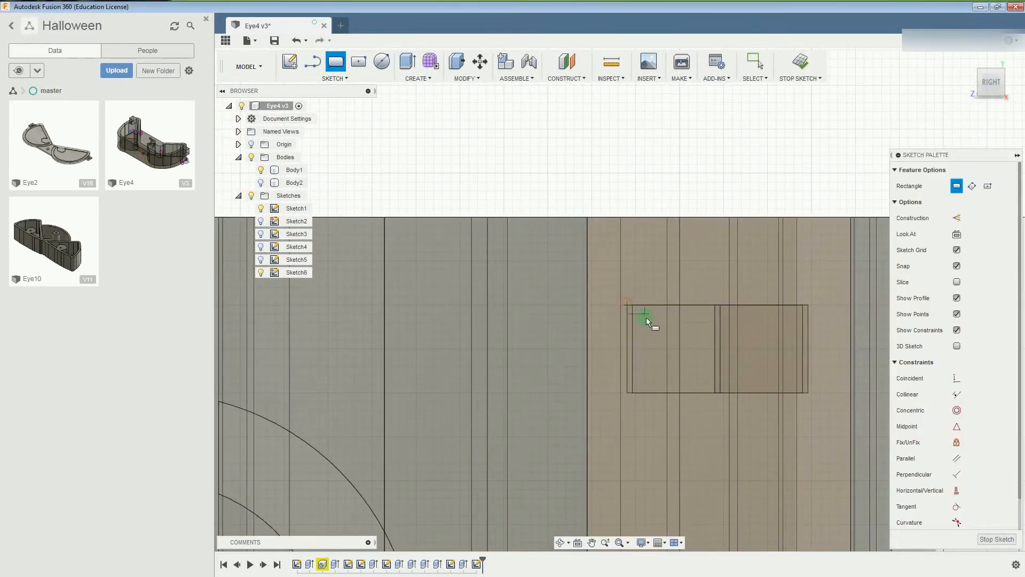
click(806, 391)
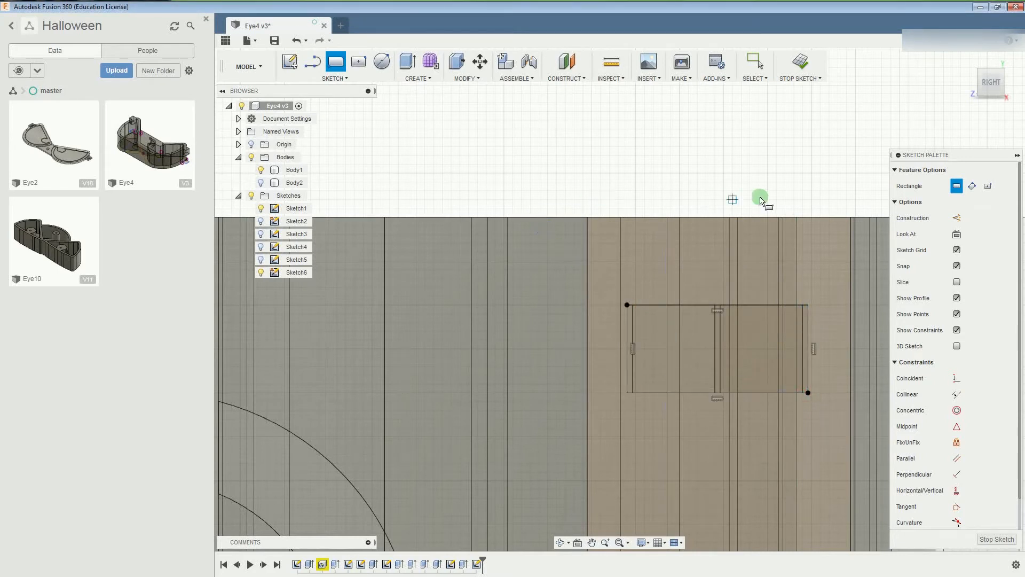
click(984, 545)
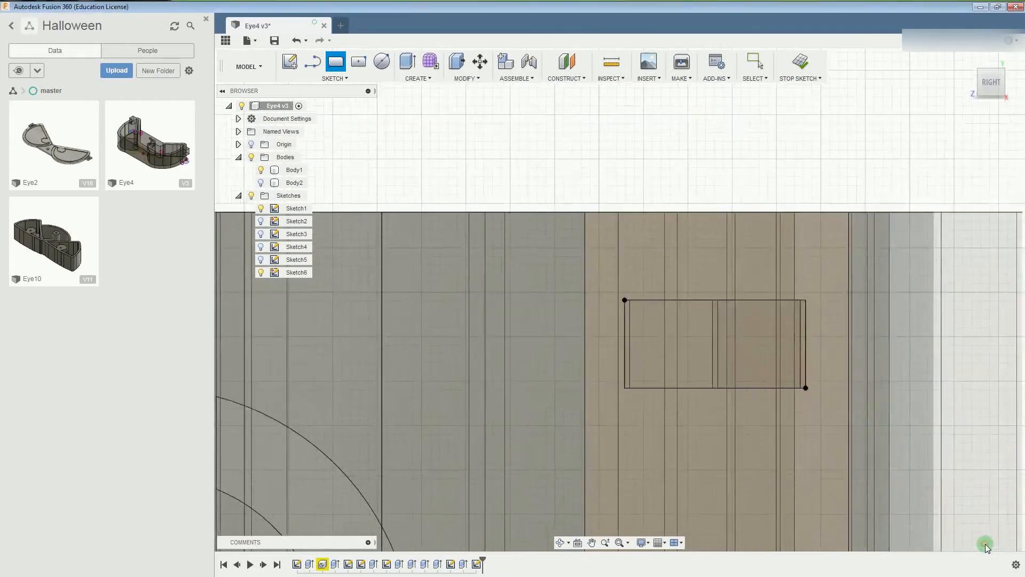
click(634, 222)
right_click(634, 221)
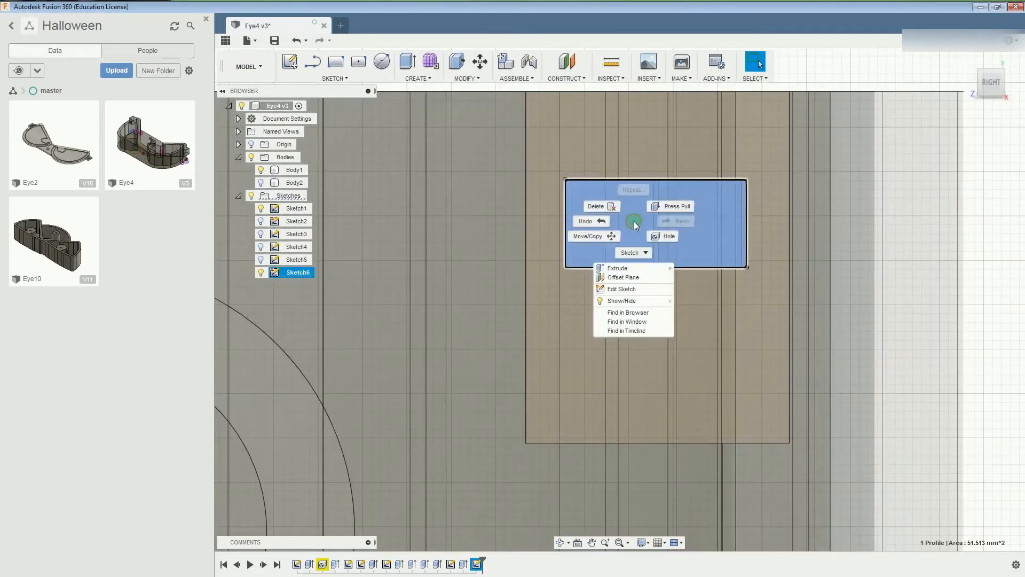
click(619, 267)
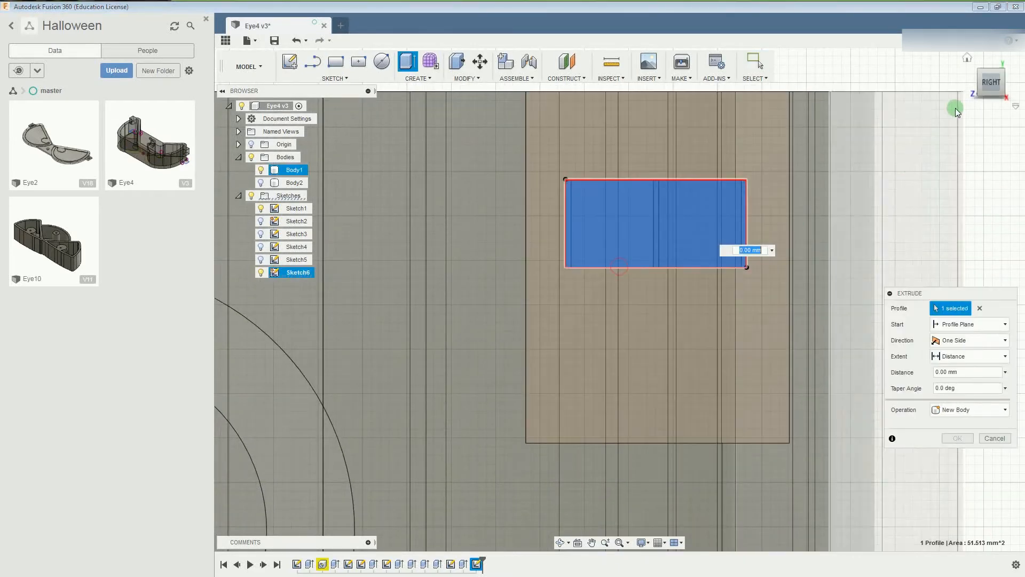
click(993, 66)
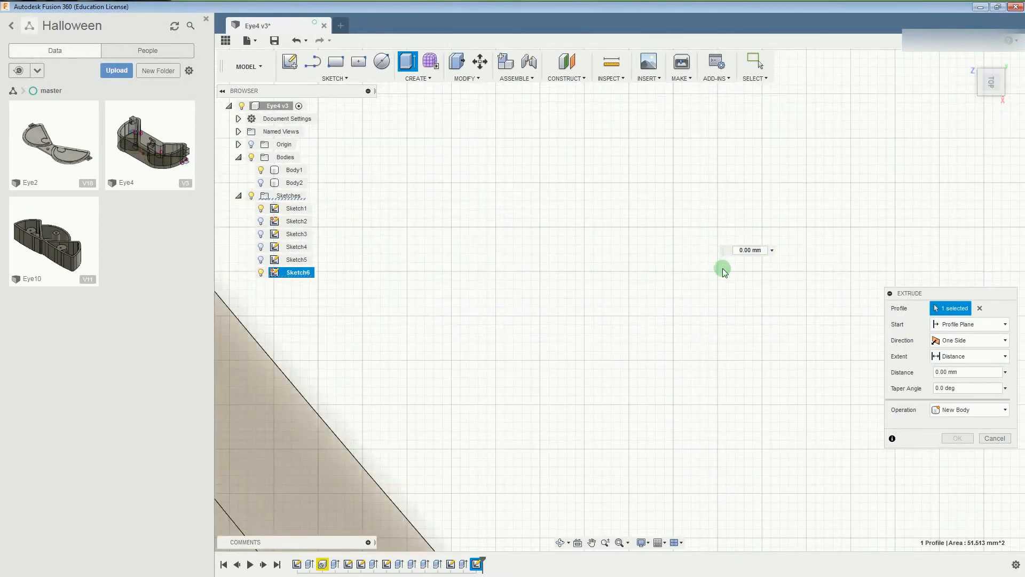
scroll(679, 320, down, 10)
scroll(626, 426, down, 2)
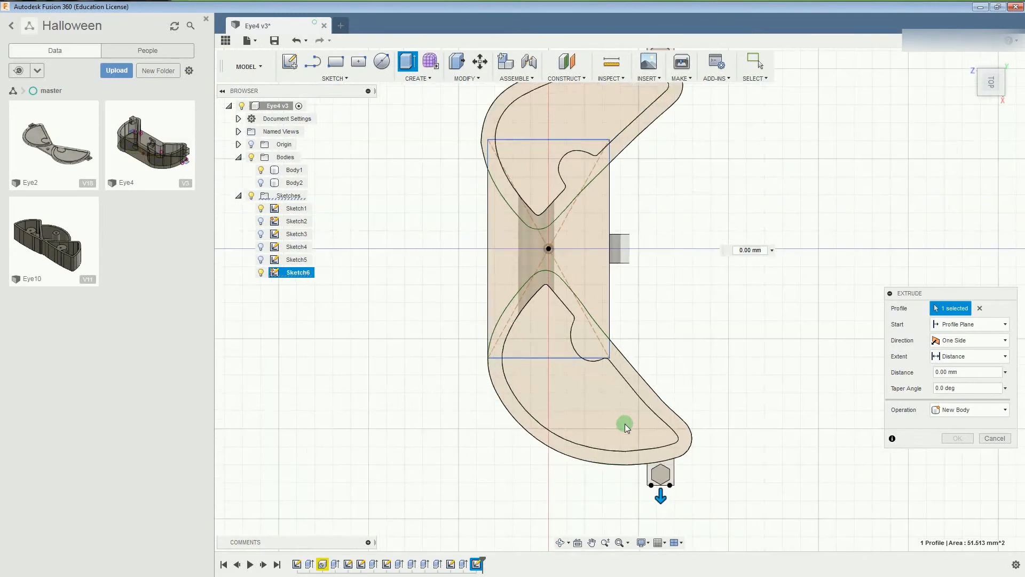
scroll(567, 450, up, 5)
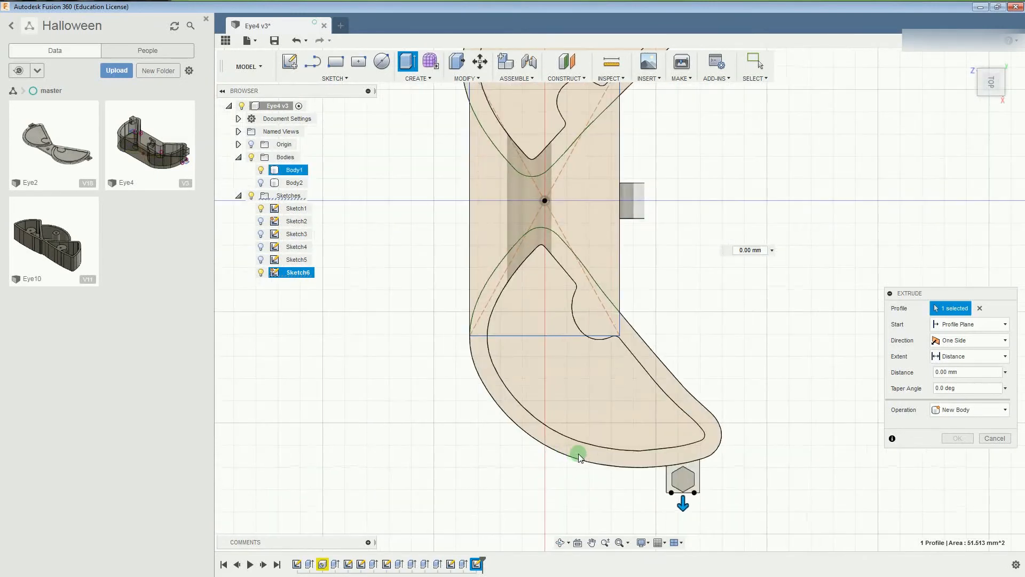
scroll(713, 446, up, 2)
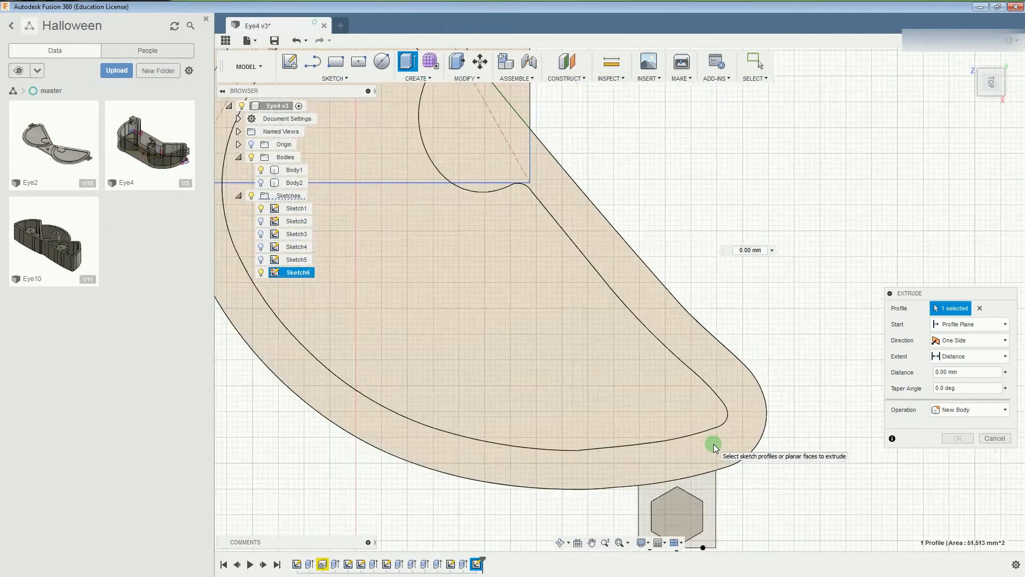
scroll(745, 496, up, 2)
scroll(748, 496, down, 3)
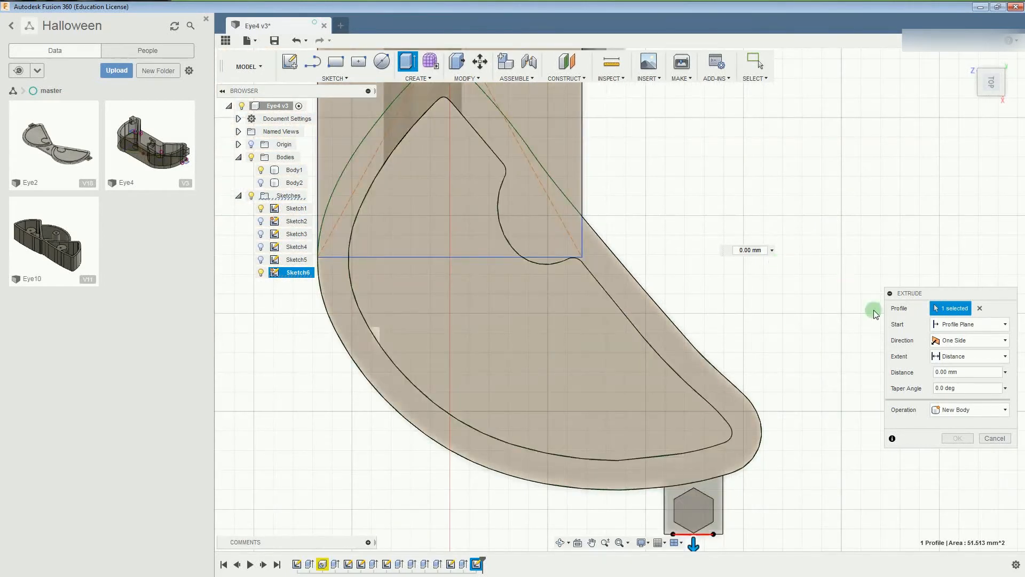
click(933, 372)
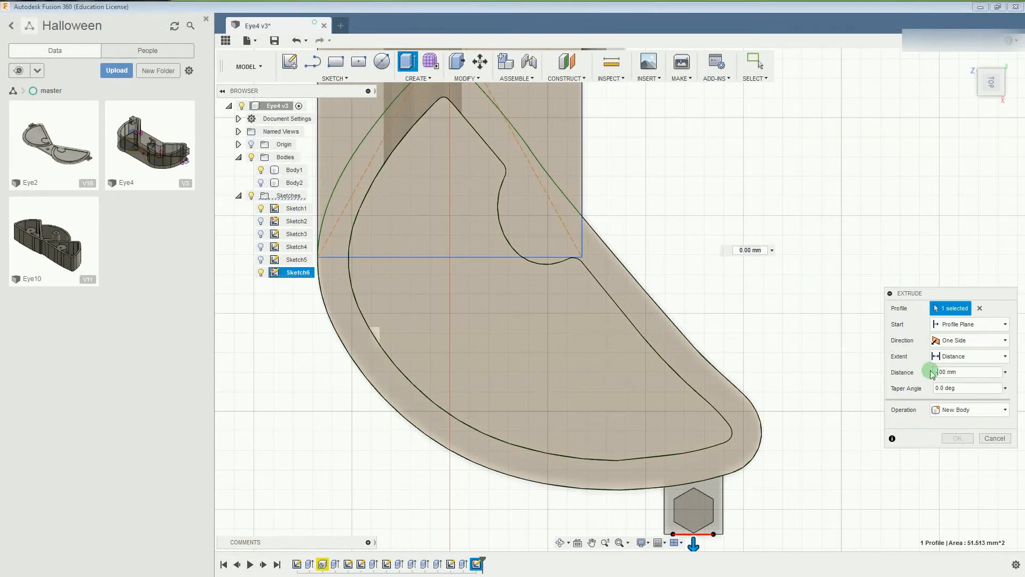
text(-5)
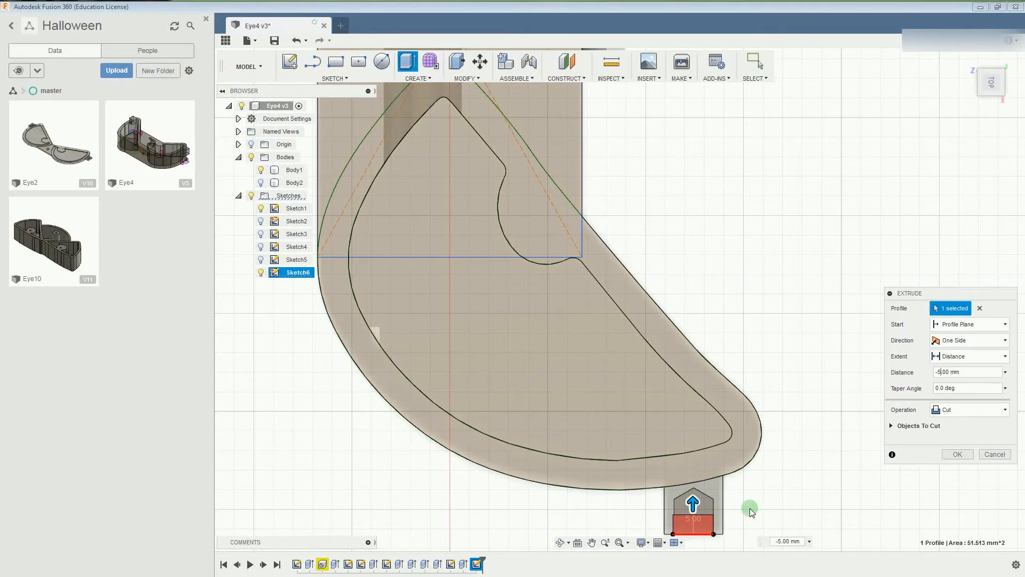
scroll(759, 504, up, 5)
scroll(637, 512, up, 2)
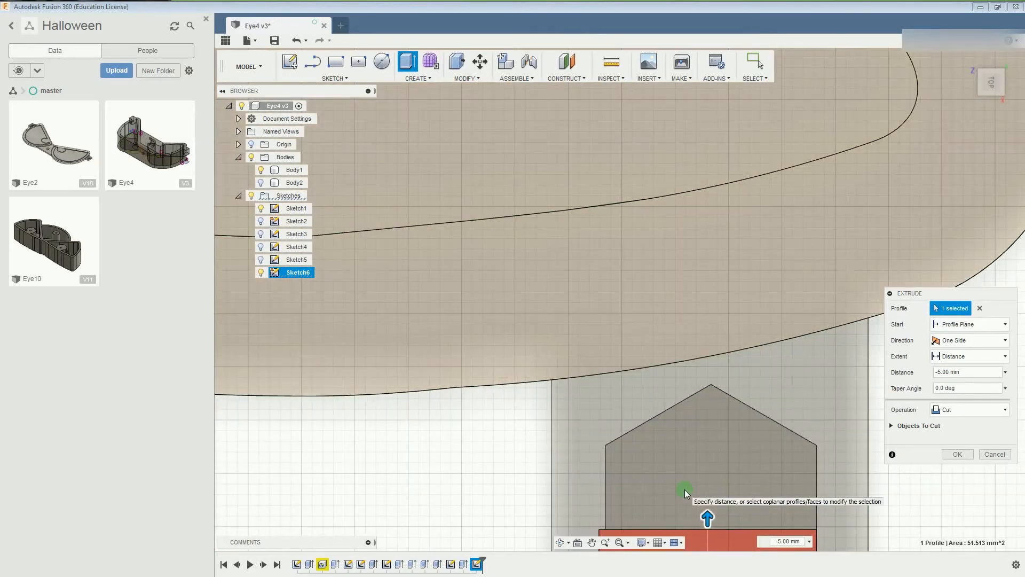
middle_drag(680, 487, 652, 266)
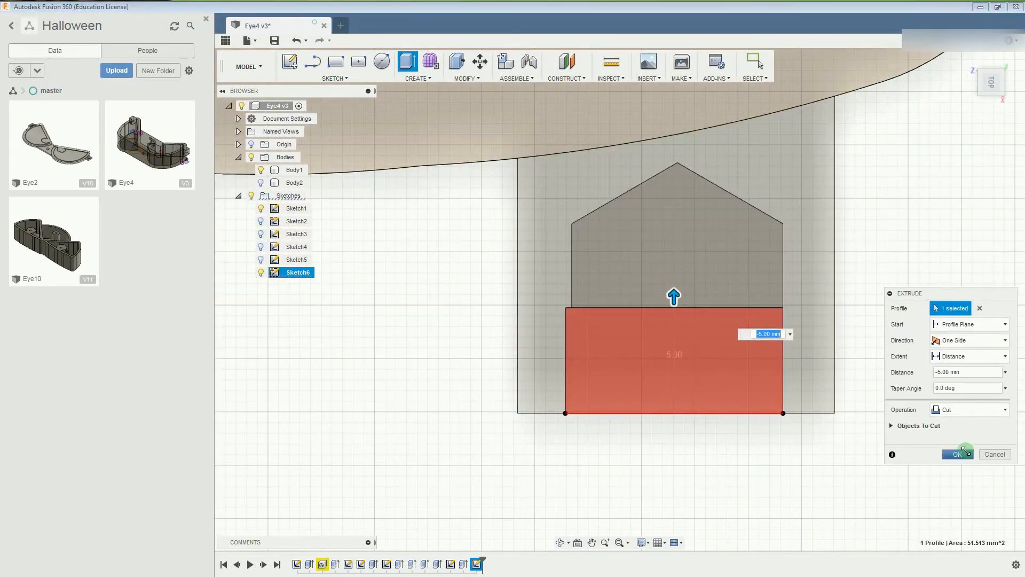
click(993, 455)
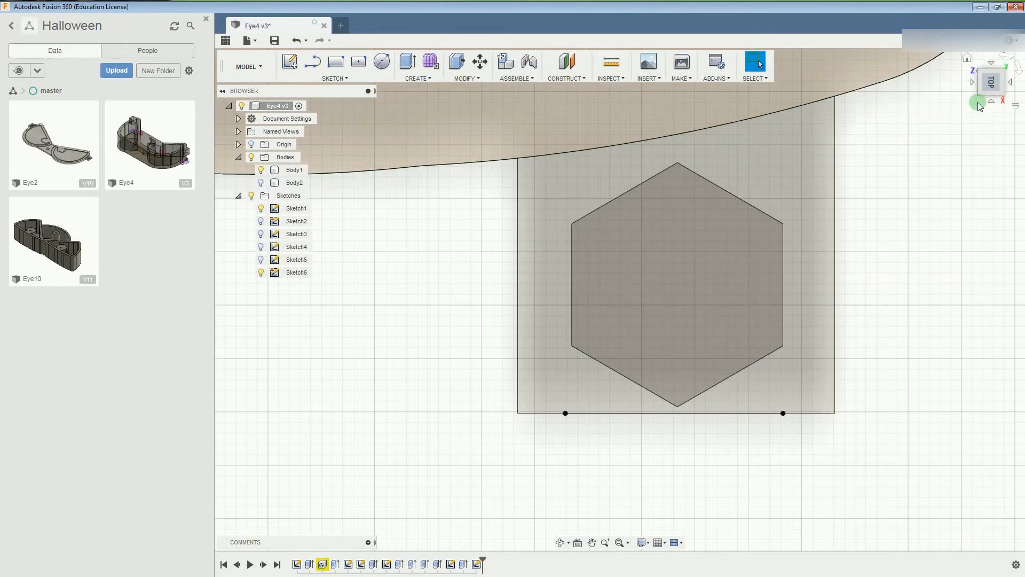
Try to adjust the upper-left corner point of the pocket rectangle from the right side, and undo the last sketch change.
click(992, 100)
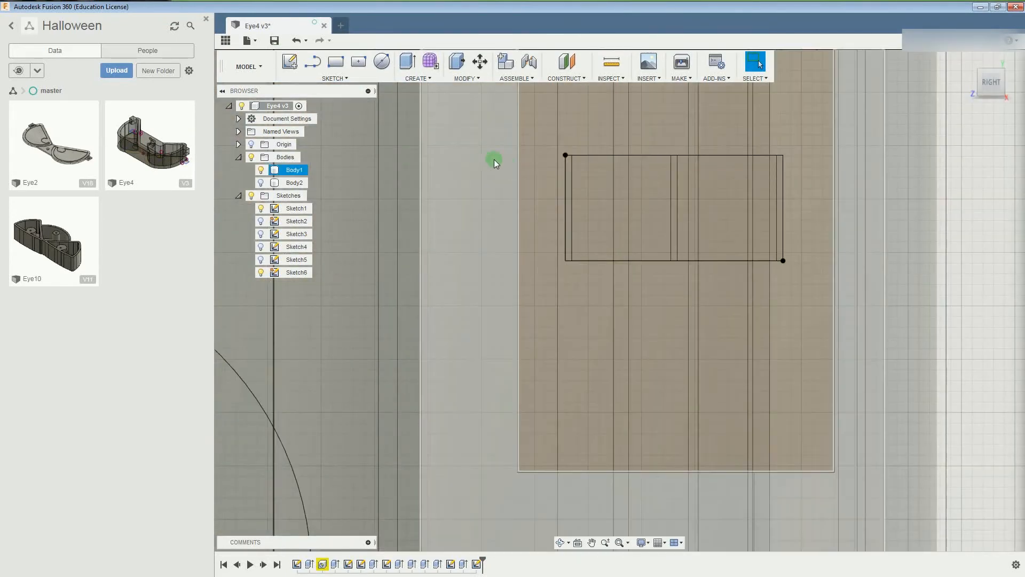
click(495, 160)
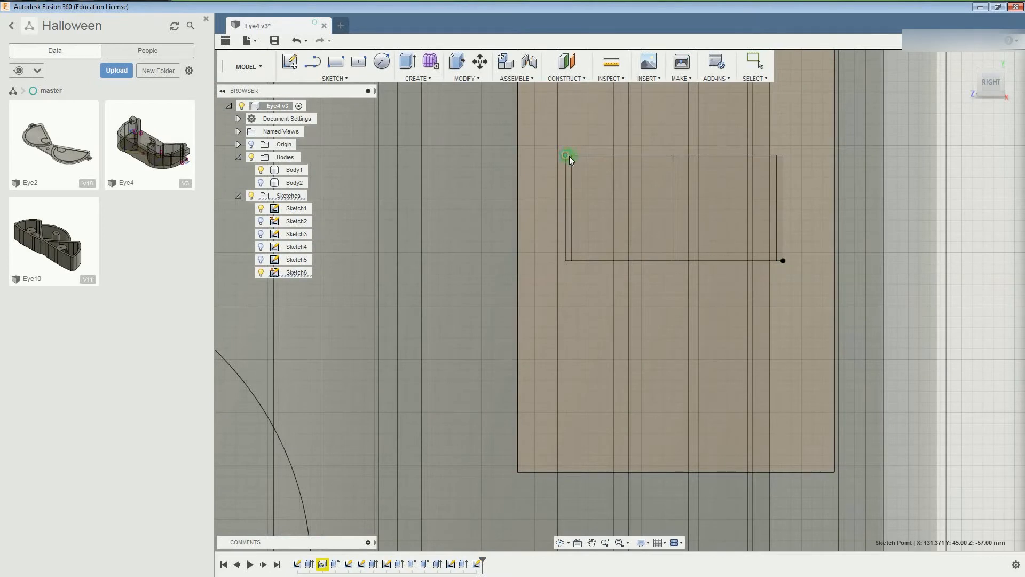
click(575, 159)
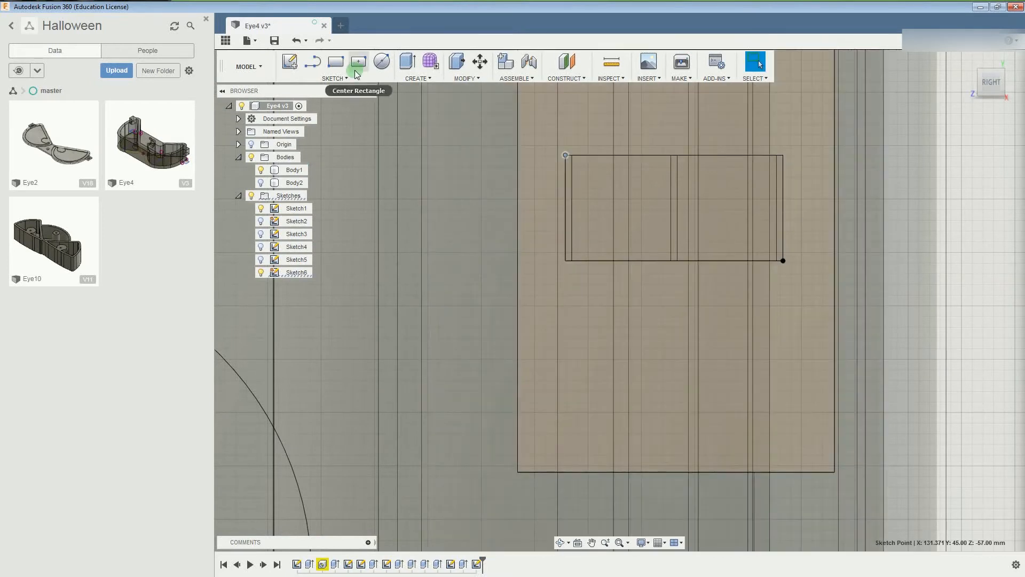
click(296, 41)
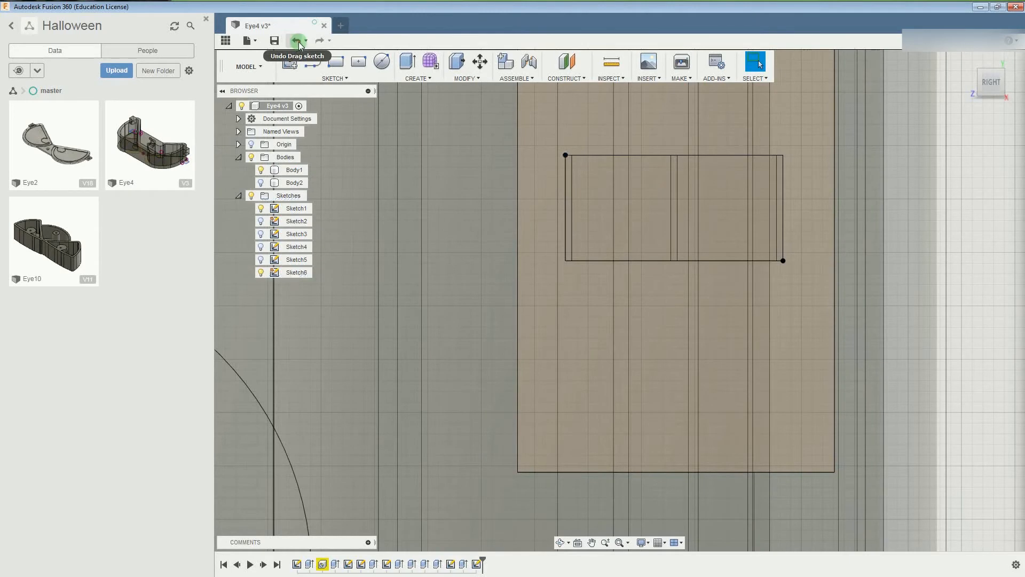
Undo the misplaced pocket rectangle, redraw it from the pocket's inner upper-left edge line to its lower-right corner, and finish the sketch.
click(299, 42)
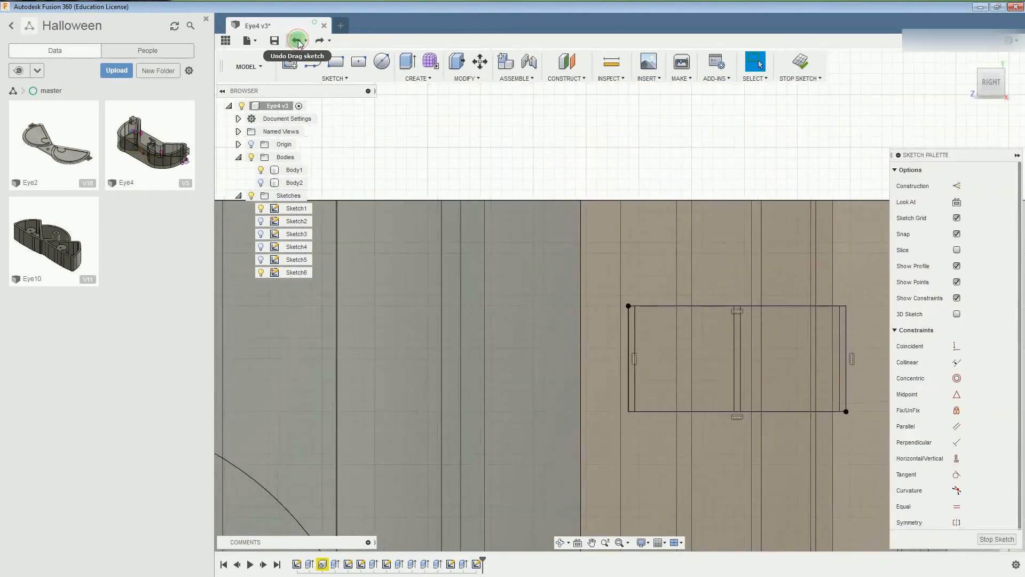
click(296, 41)
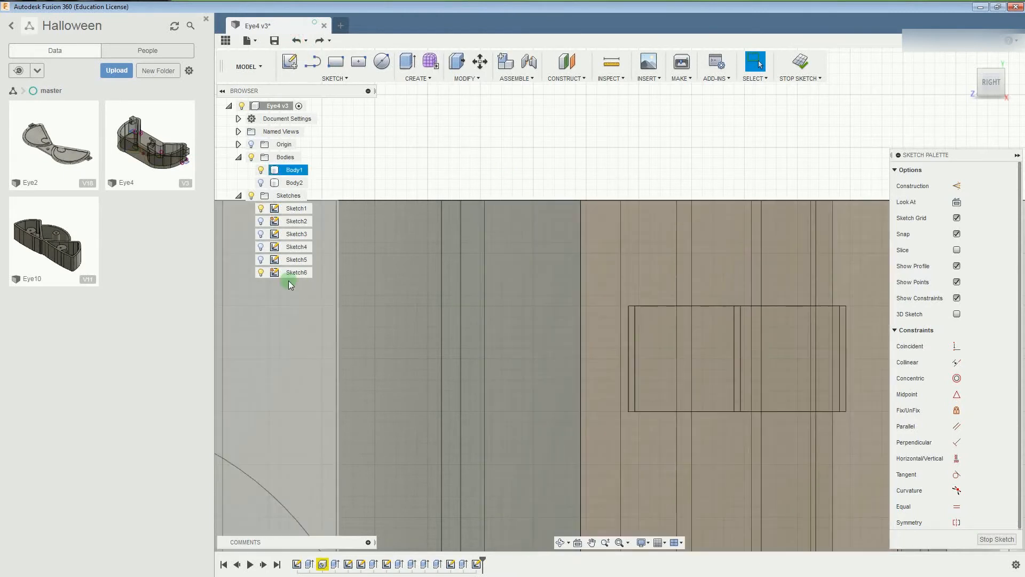
click(286, 273)
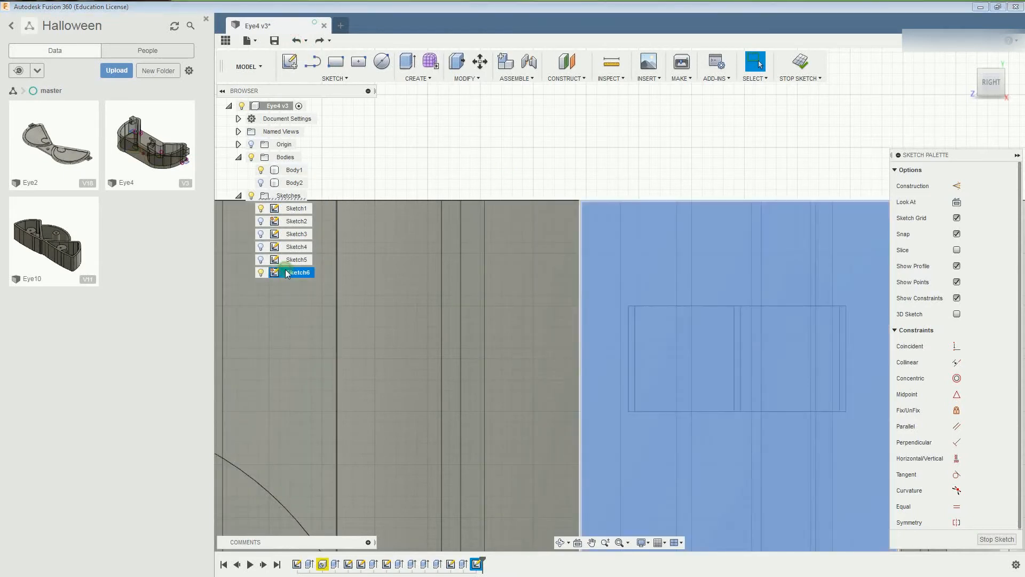
click(334, 63)
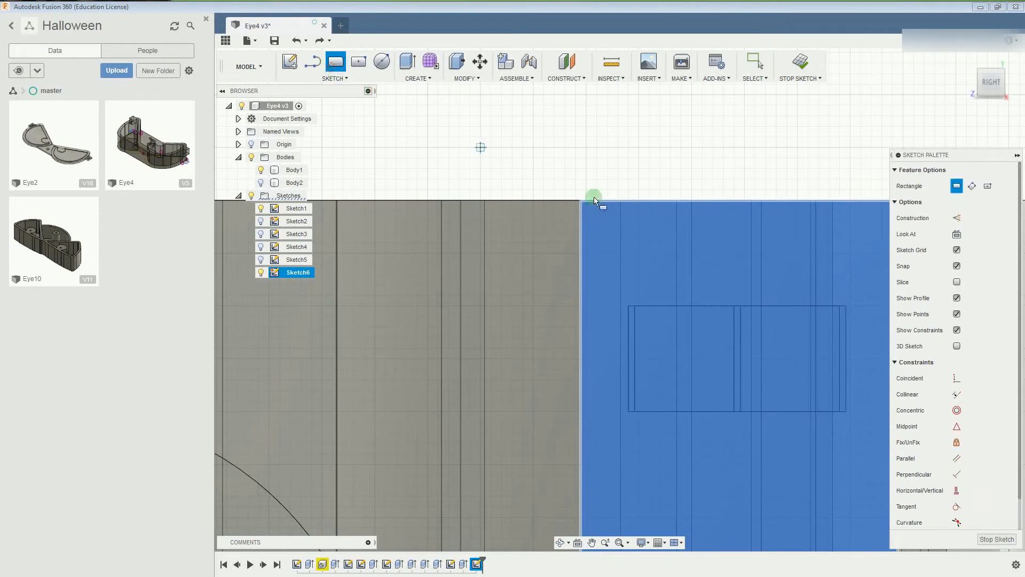
click(636, 303)
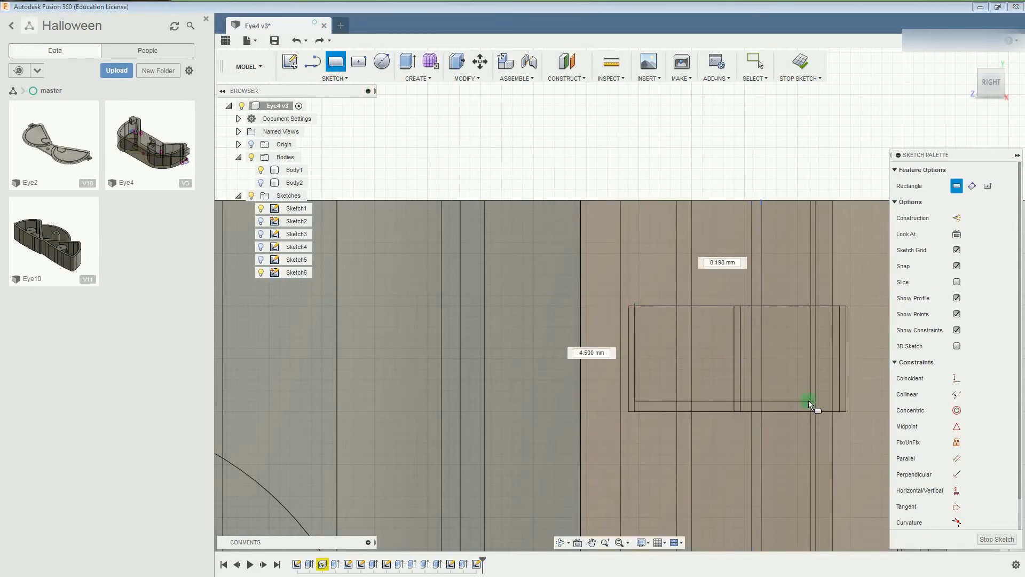
click(845, 411)
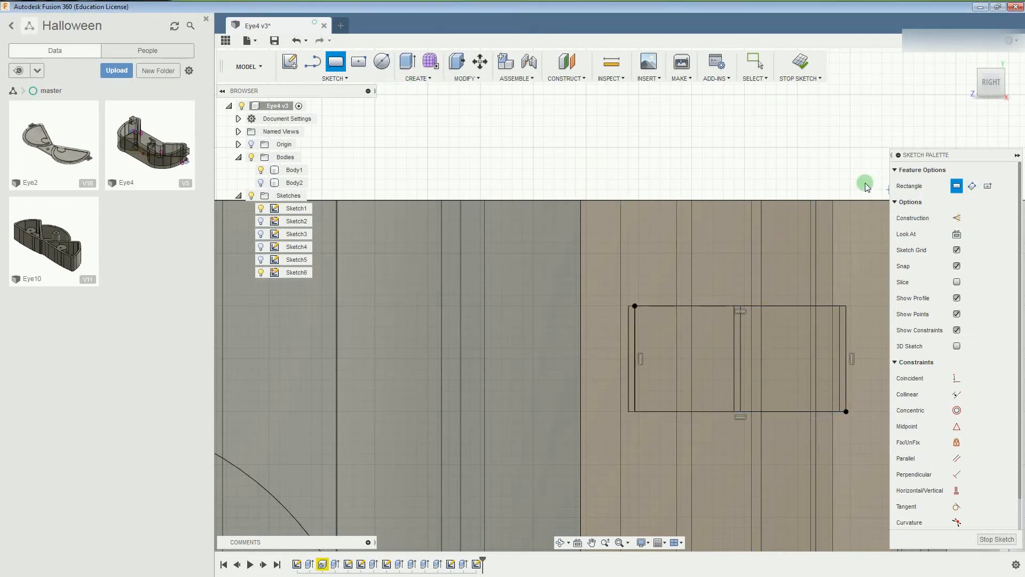
click(801, 63)
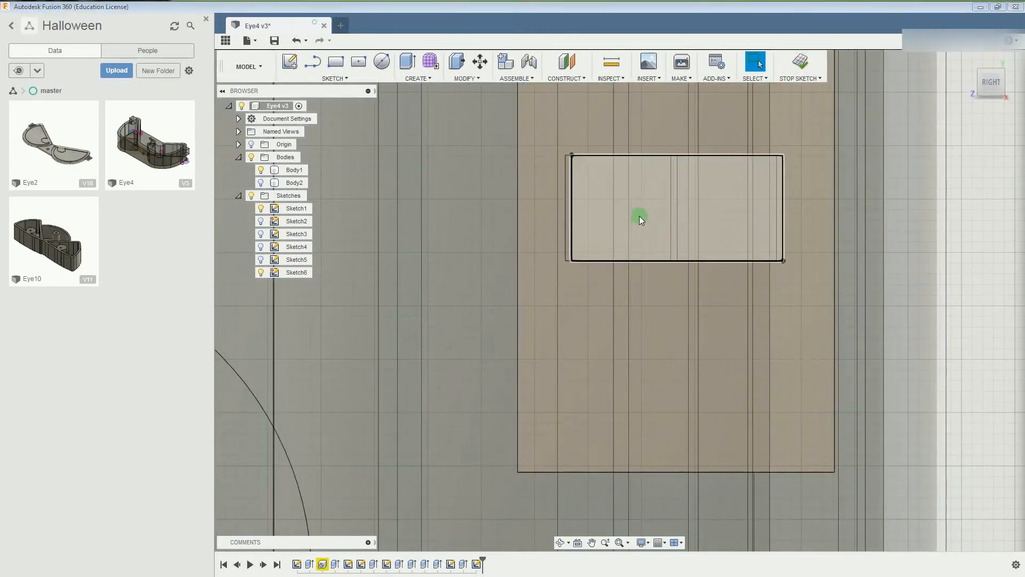
Extrude the rectangle by -5 mm as a cut into the hexagonal pocket, checking the depth from the top view.
click(639, 215)
right_click(639, 214)
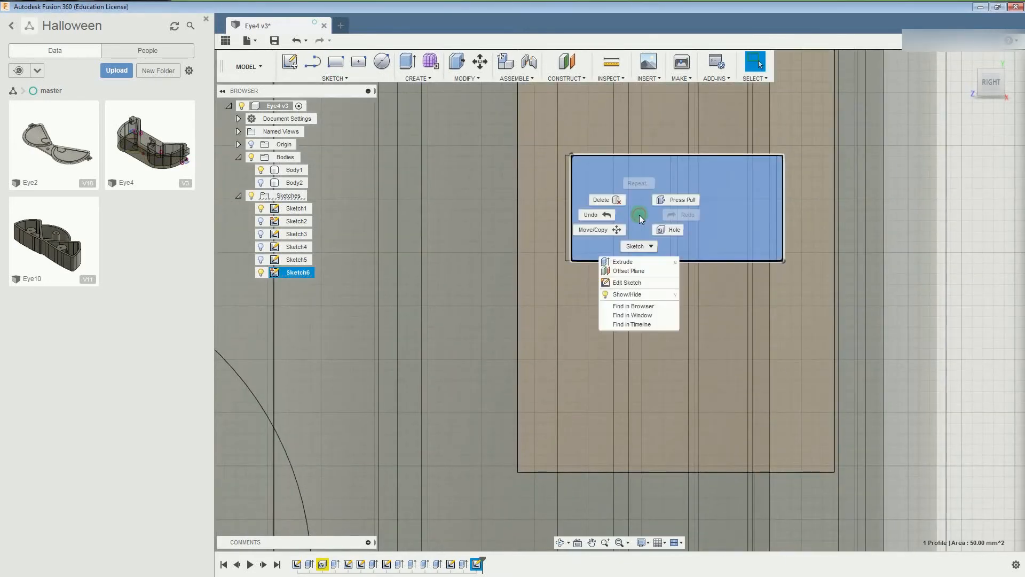
click(638, 262)
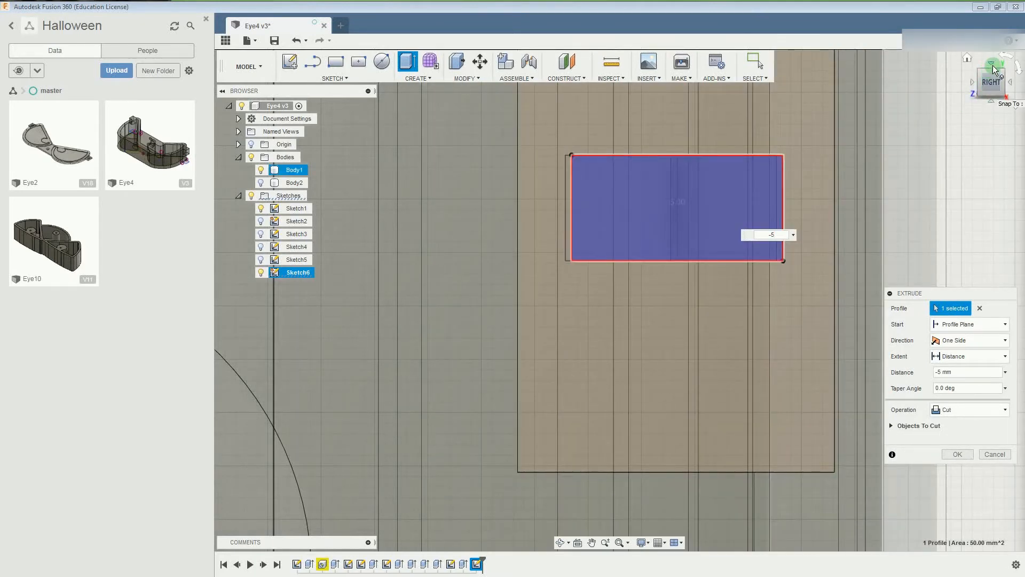
click(994, 69)
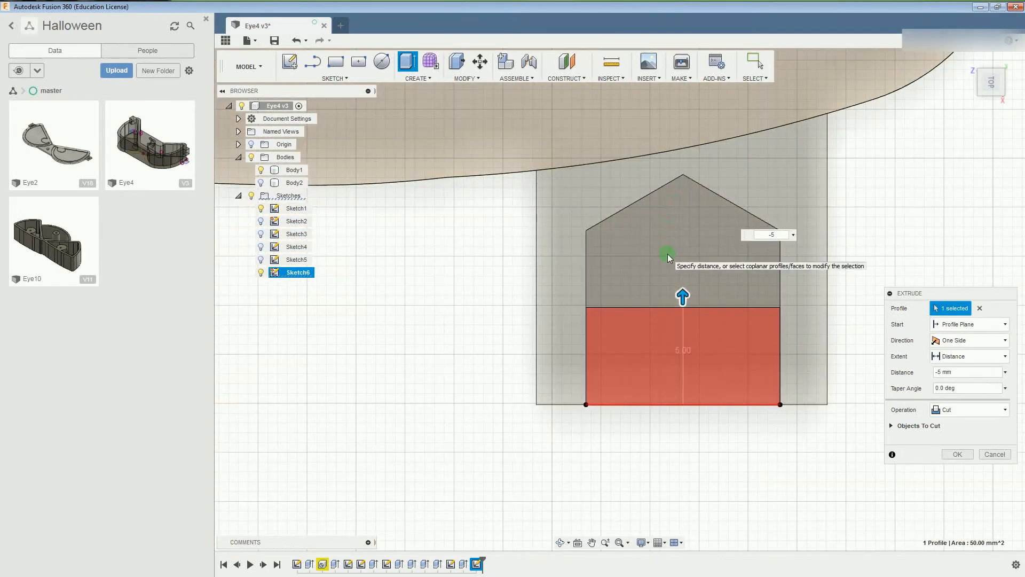
key(Return)
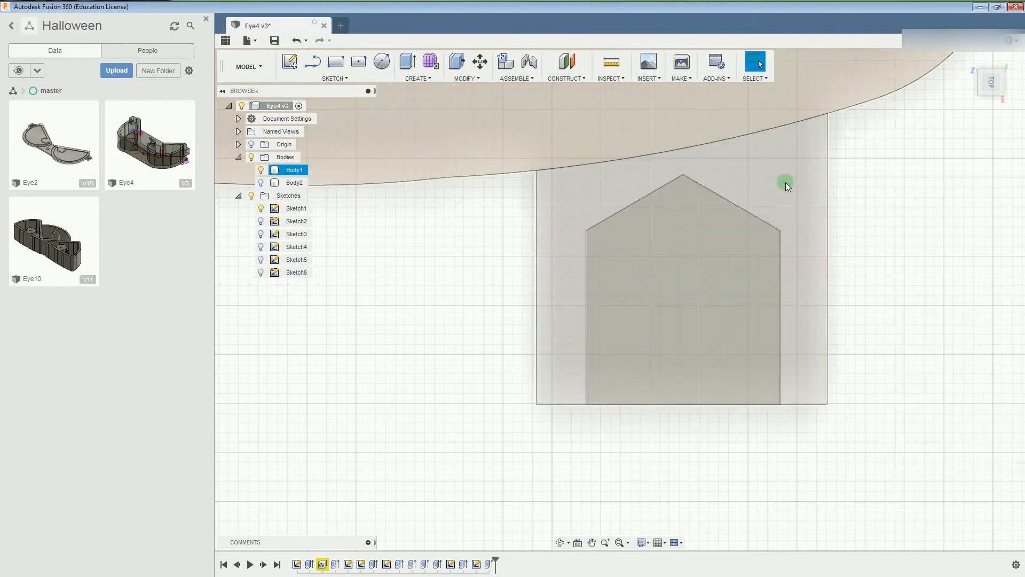
Examine the hexagonal pocket in the end block at the housing's opposite end from the top and left views.
scroll(941, 183, down, 3)
scroll(940, 179, down, 5)
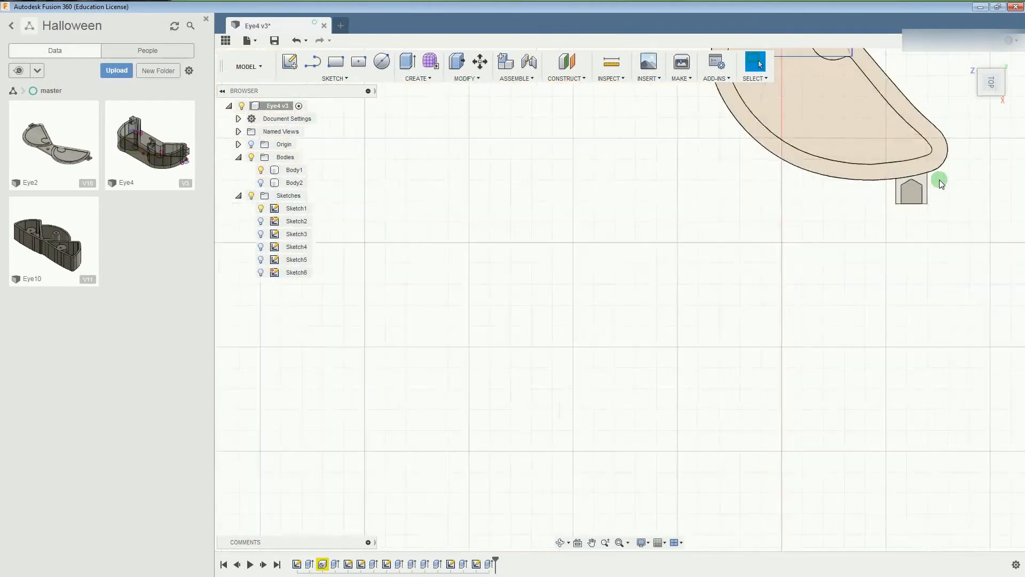
middle_drag(938, 121, 762, 561)
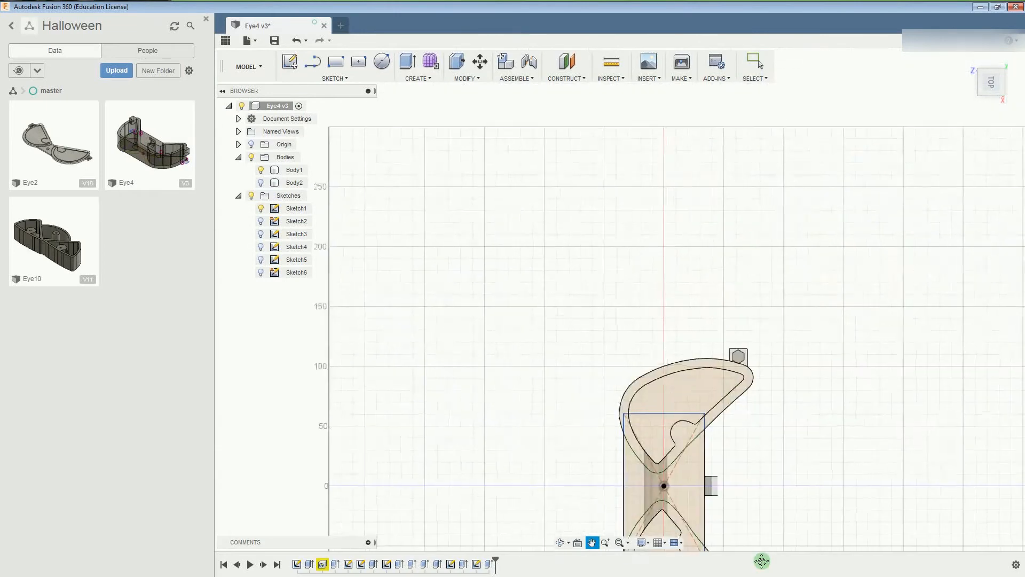
scroll(763, 390, up, 3)
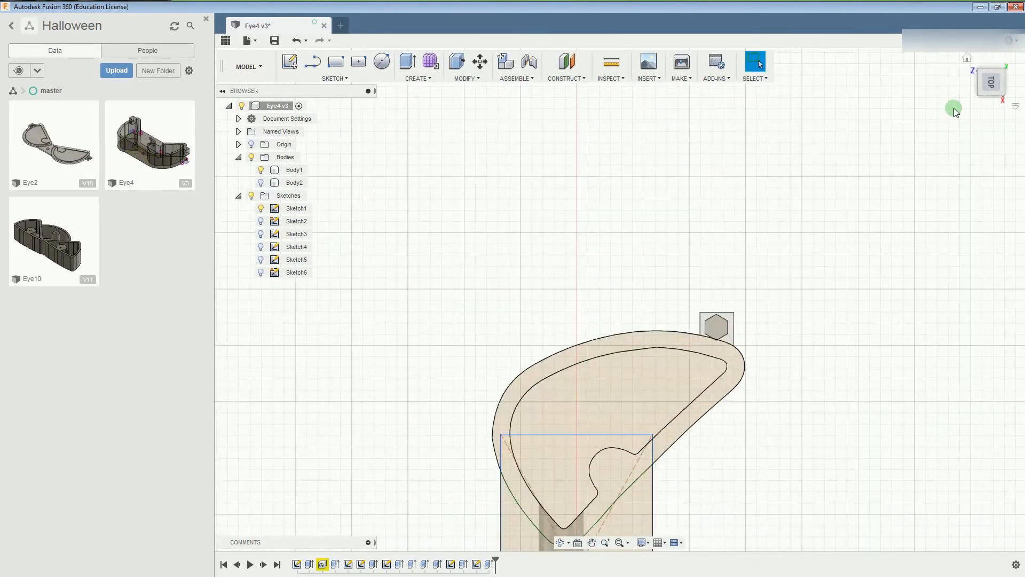
click(1006, 58)
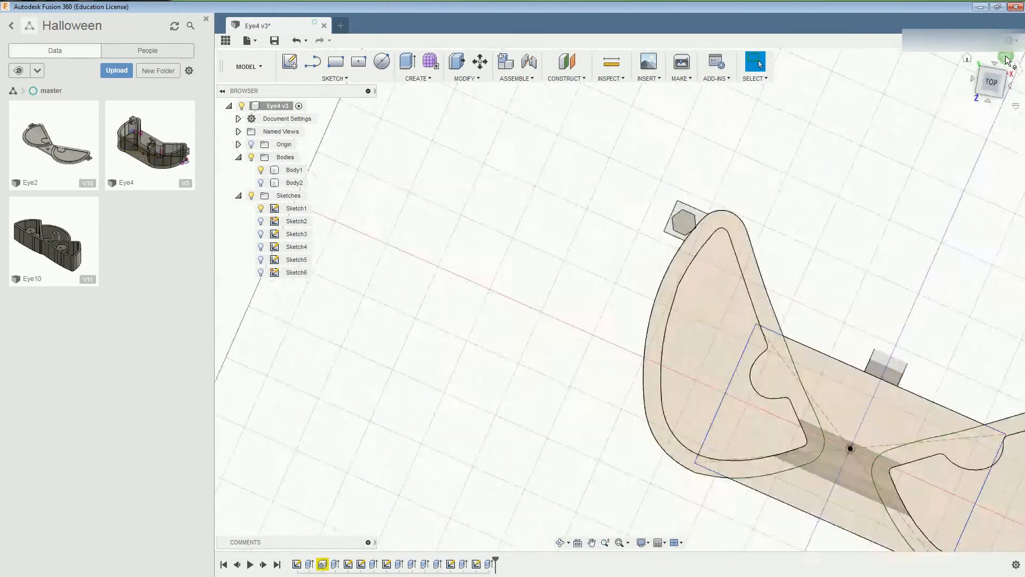
click(973, 83)
click(1007, 56)
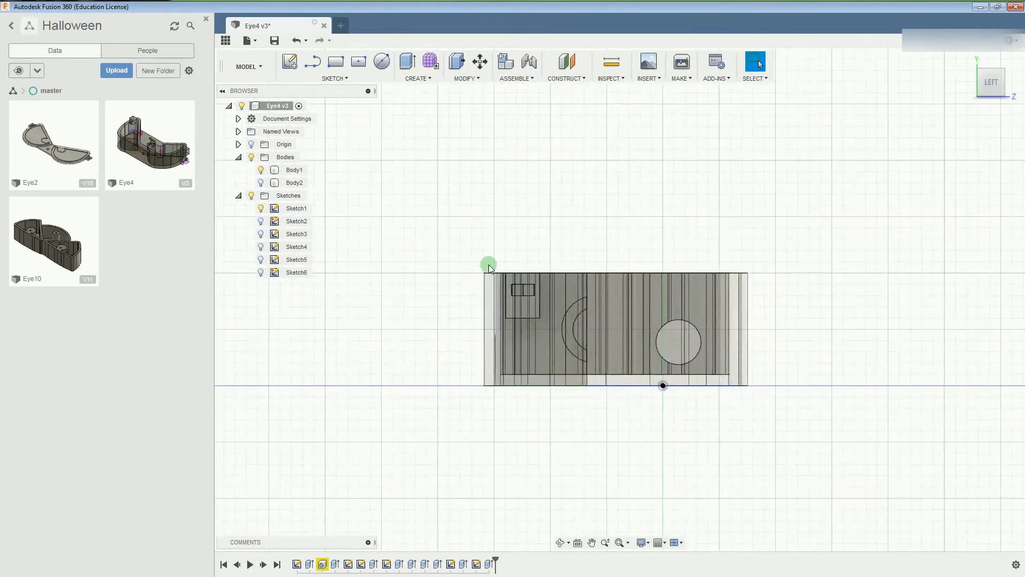
click(560, 325)
scroll(560, 325, up, 8)
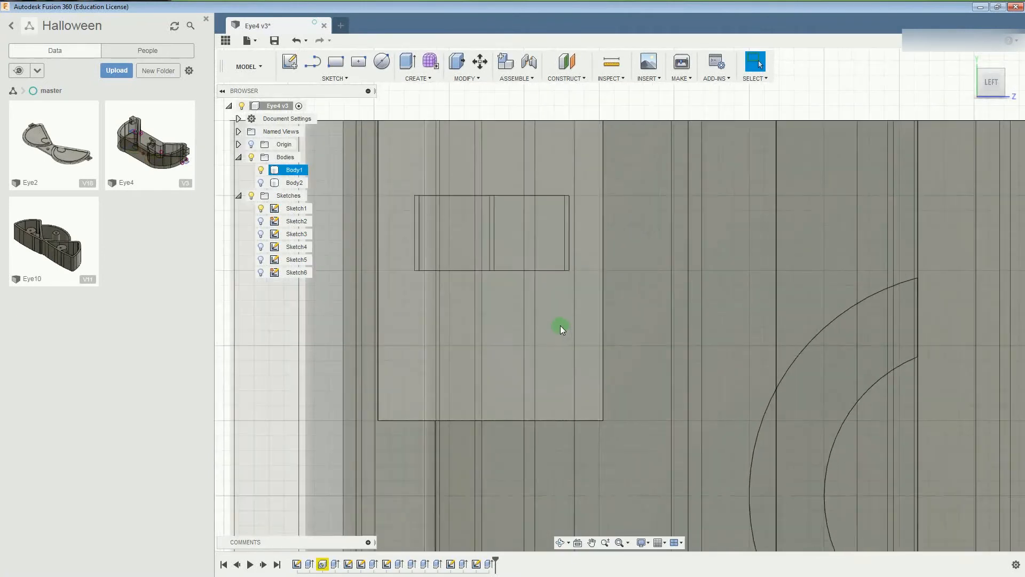
scroll(560, 325, up, 1)
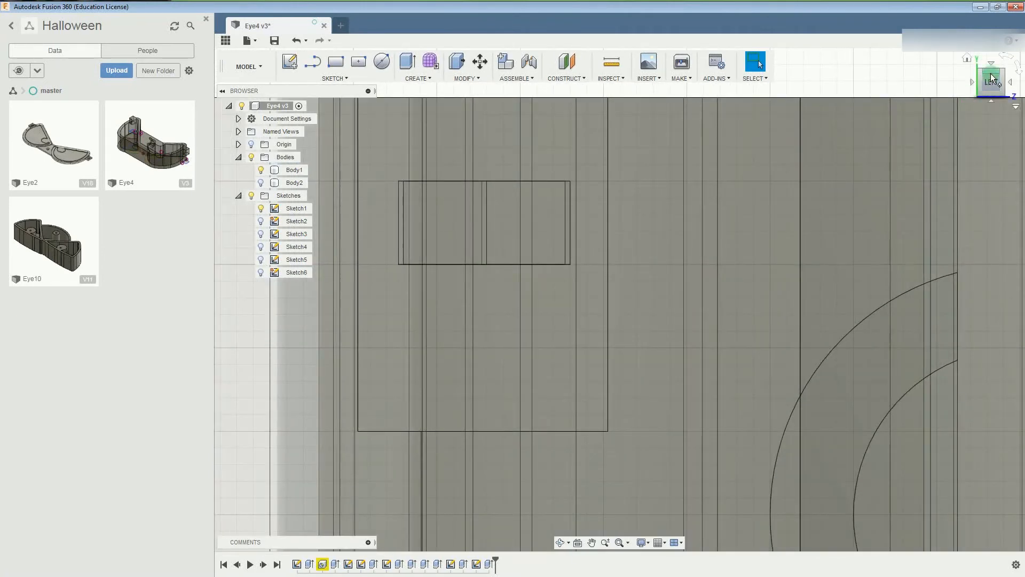
click(992, 77)
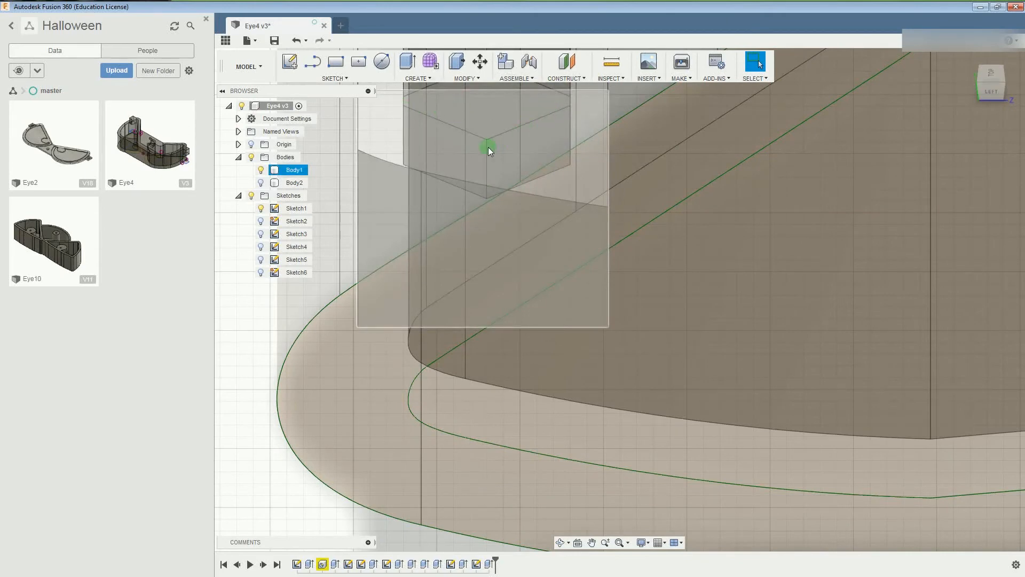
scroll(488, 146, down, 5)
scroll(488, 146, up, 1)
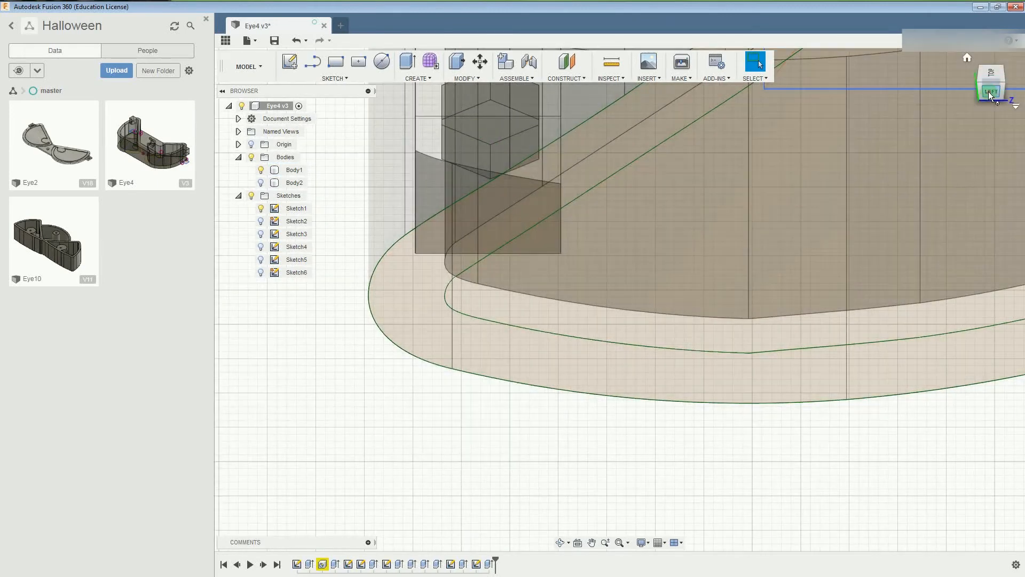
click(991, 94)
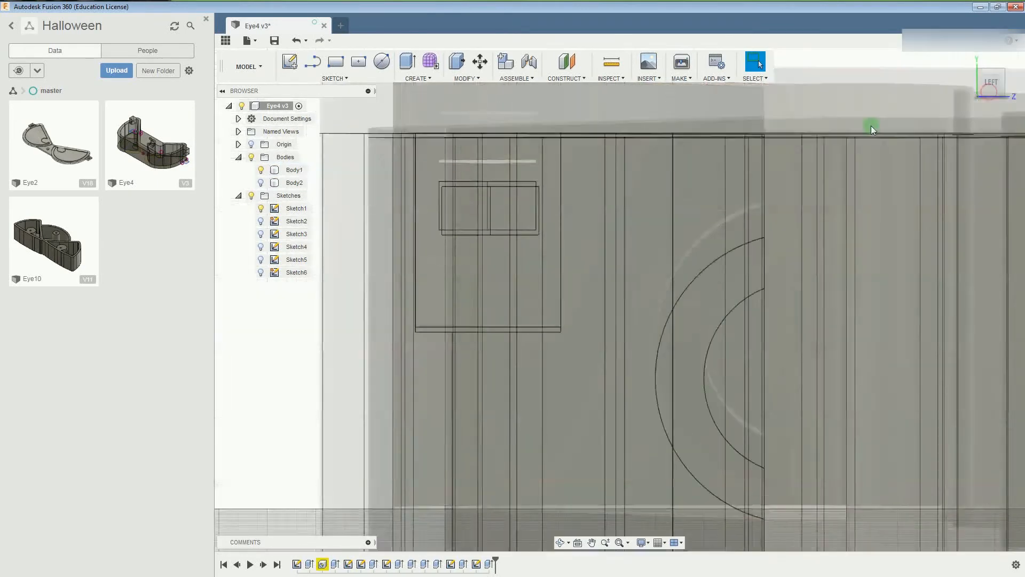
scroll(447, 196, up, 4)
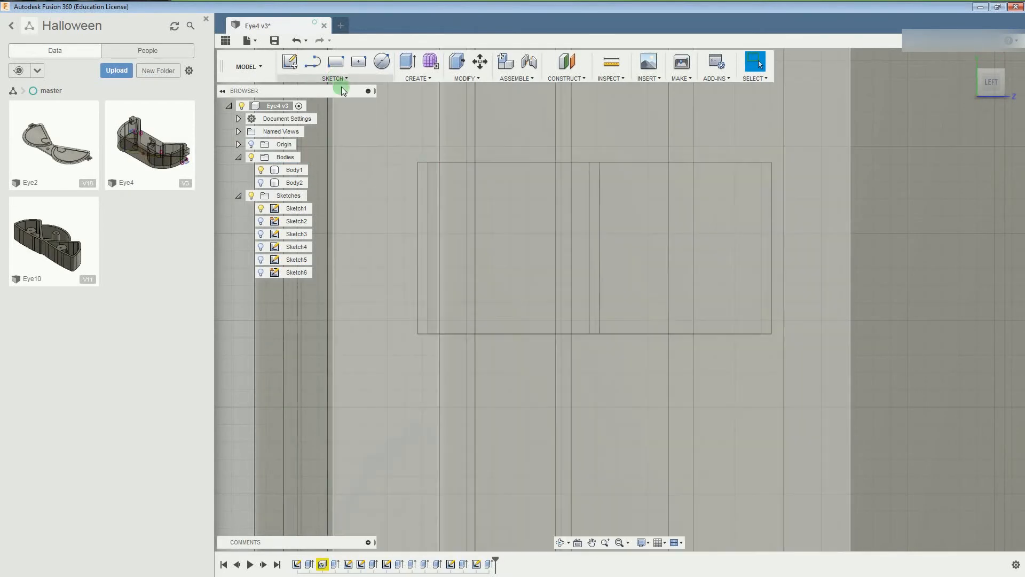
Sketch a 10 by 5 mm two-point rectangle over the pocket outline on the opposite end block's outer face and finish the sketch.
click(362, 128)
click(335, 62)
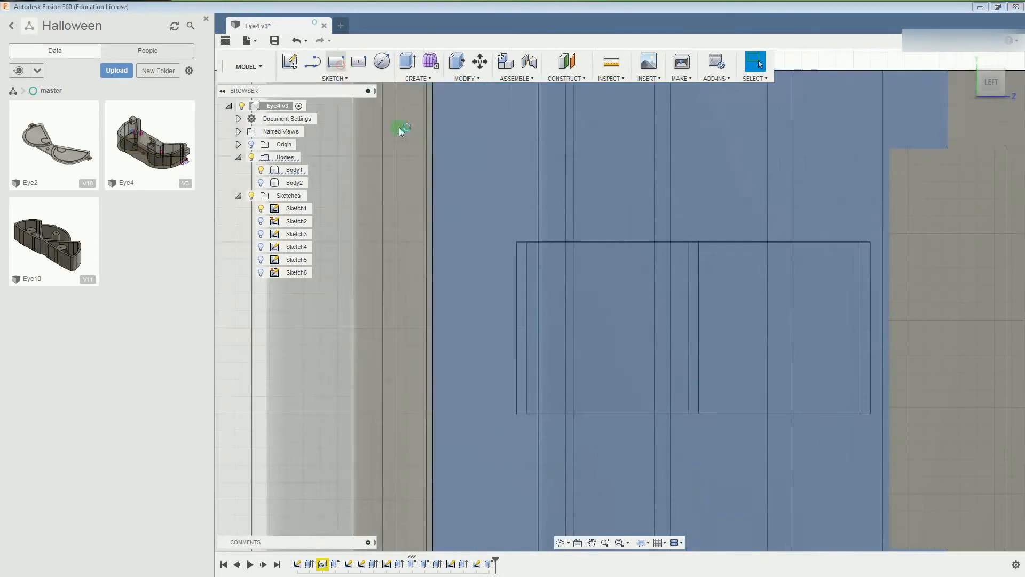
click(697, 378)
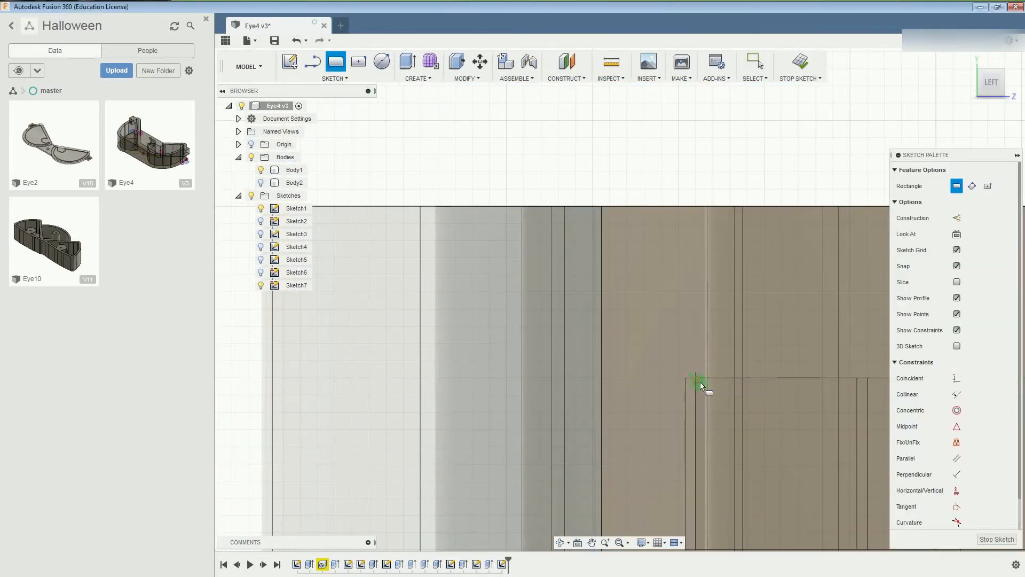
scroll(777, 435, up, 2)
scroll(778, 435, down, 3)
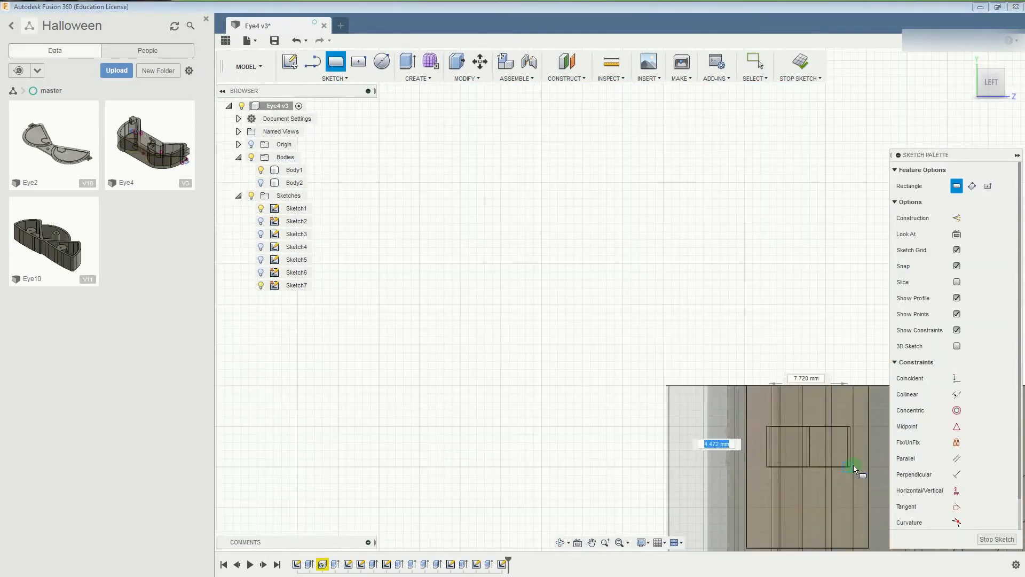
scroll(848, 464, up, 3)
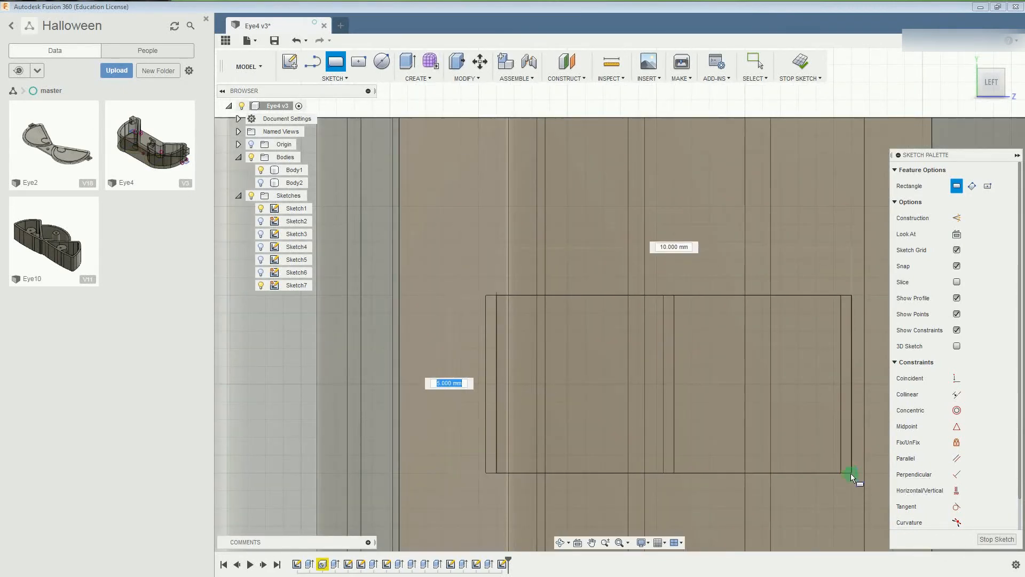
click(851, 473)
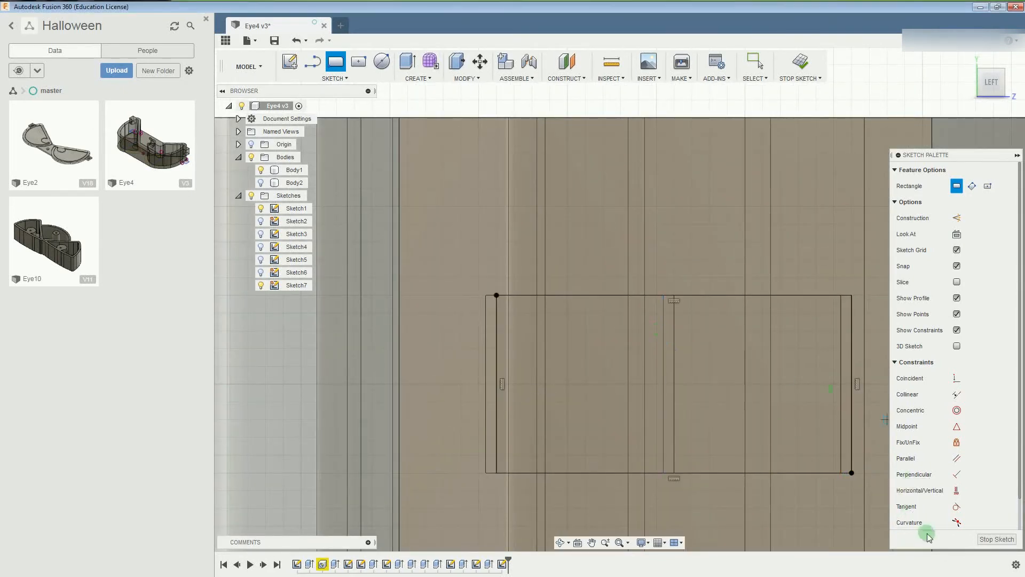
click(996, 539)
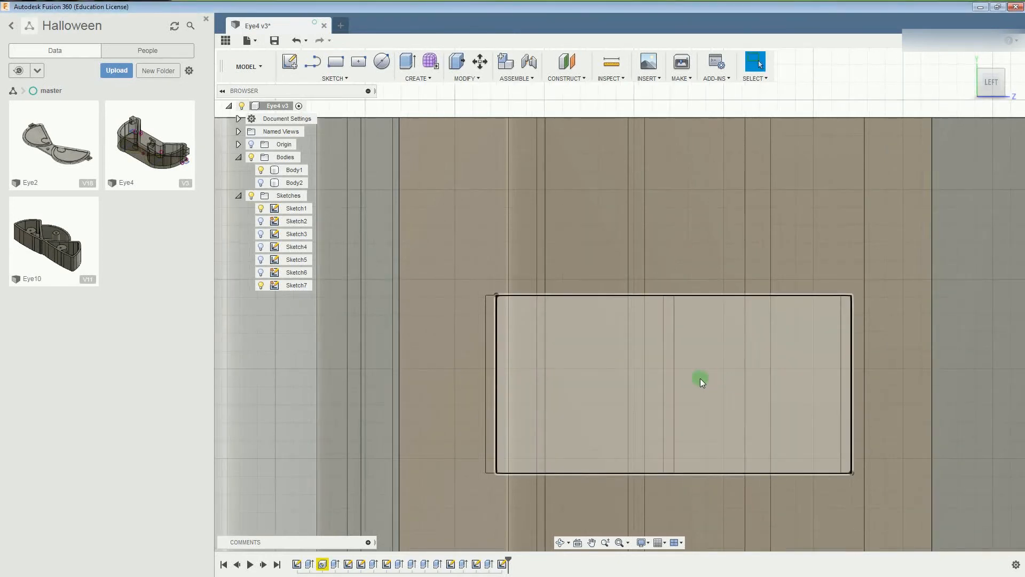
Extrude the 10 by 5 mm rectangle by -5 mm as a cut into the opposite end block's hexagonal pocket.
click(700, 378)
right_click(700, 378)
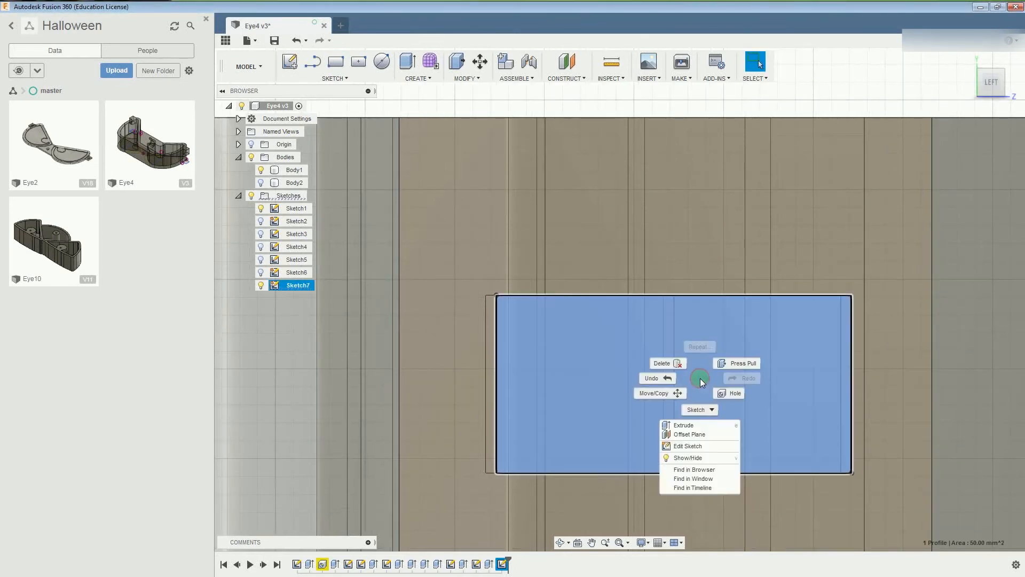
click(699, 431)
text(-5)
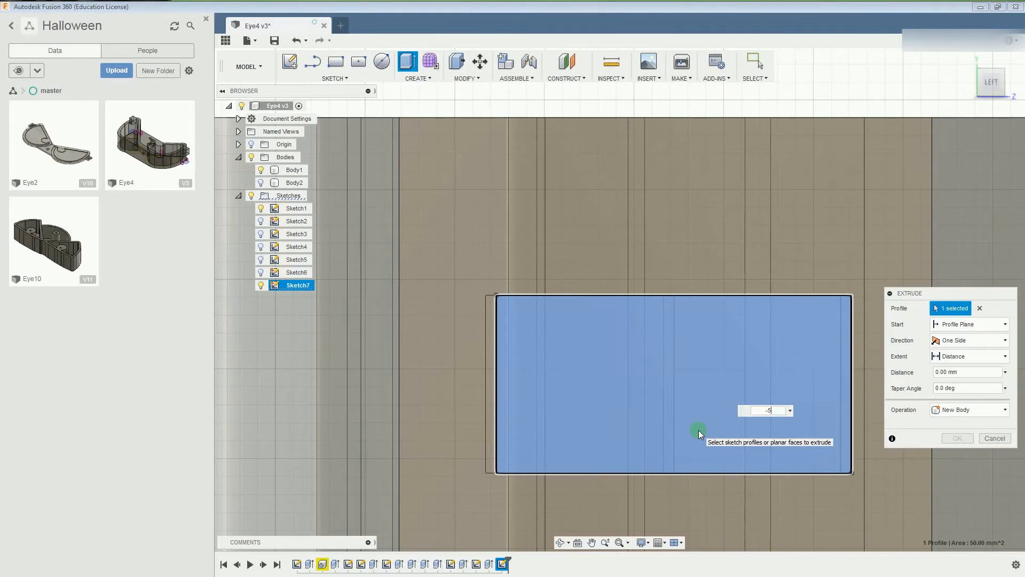
mouse_move(992, 69)
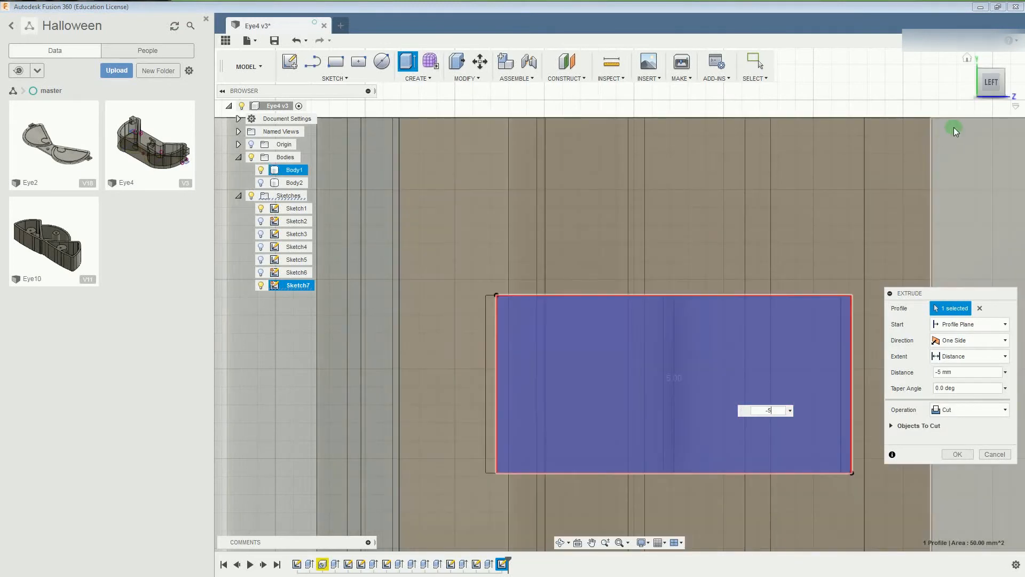
click(992, 69)
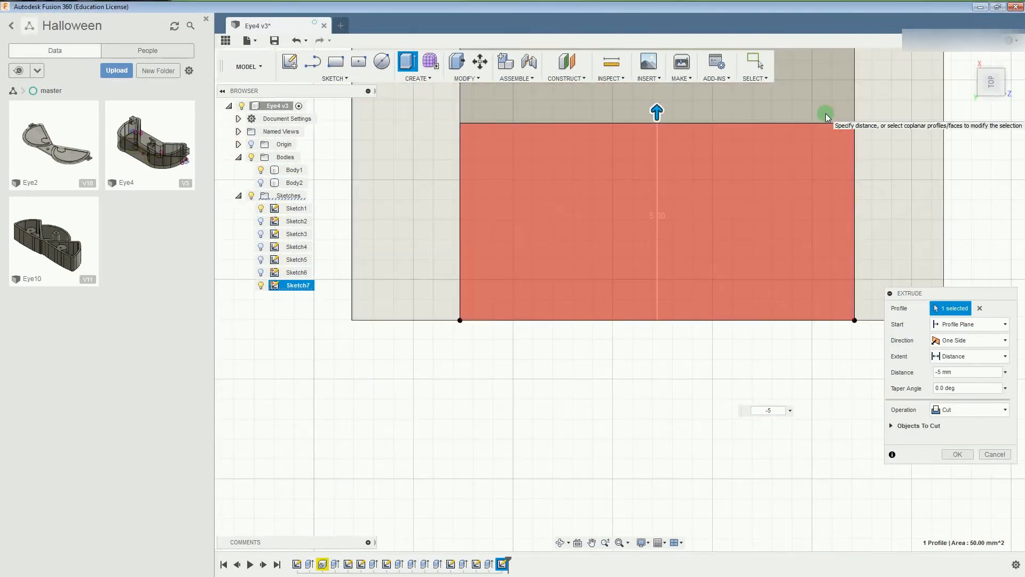
scroll(827, 117, down, 5)
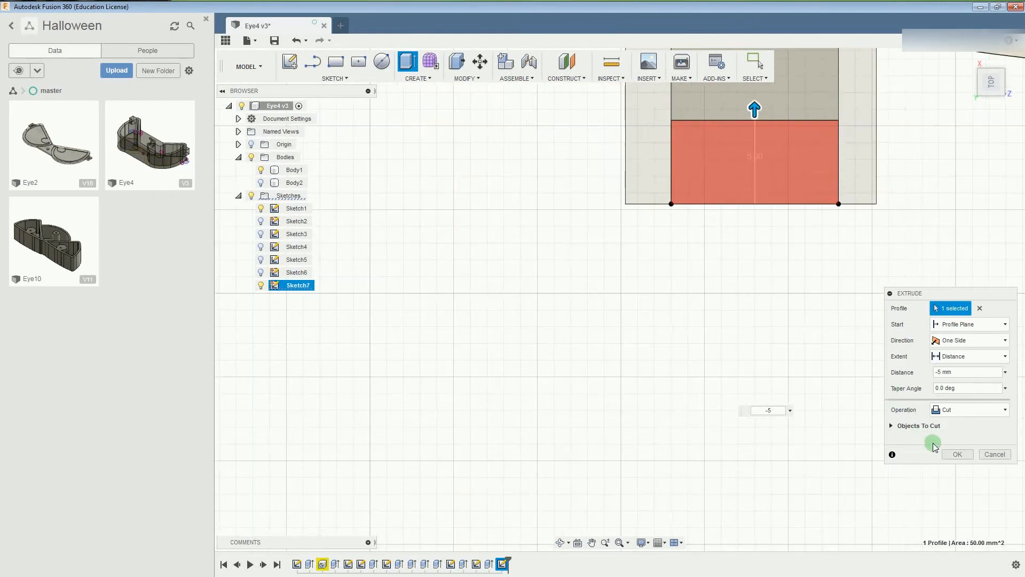
click(955, 454)
scroll(823, 194, down, 3)
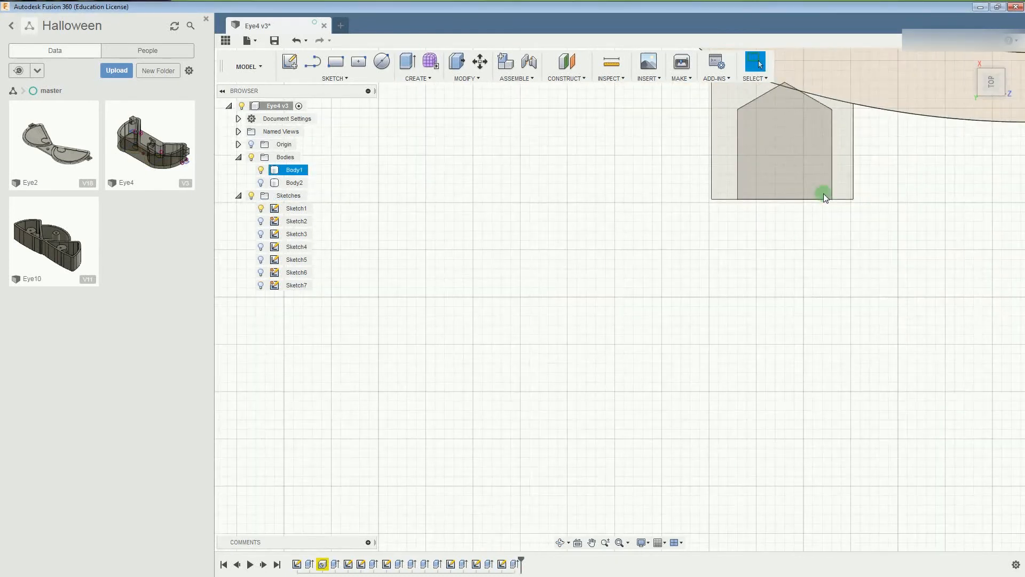
Set the opacity of Body1 to 100% and inspect the slot in its end block from the left and home views.
click(294, 170)
right_click(296, 173)
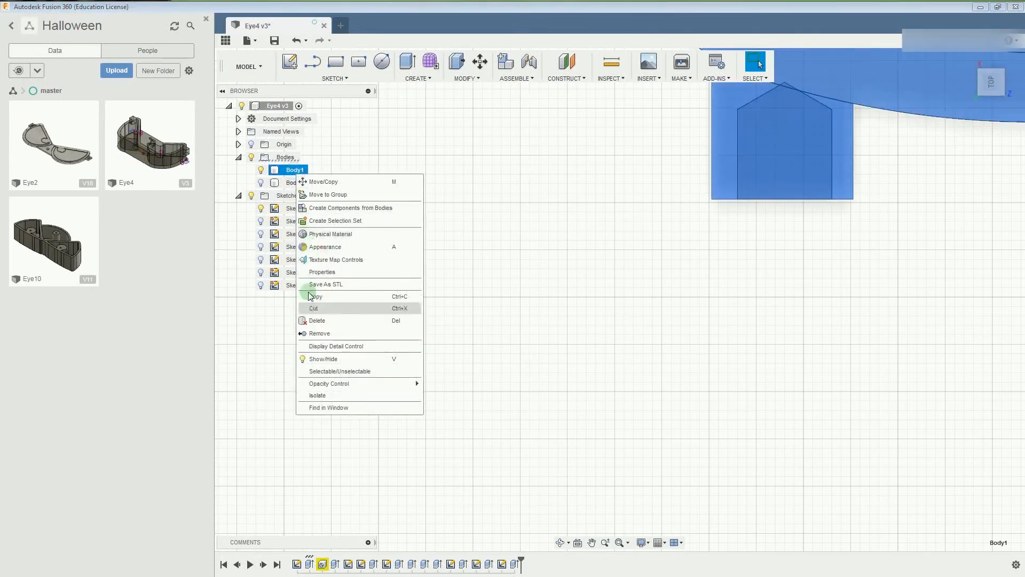
mouse_move(331, 383)
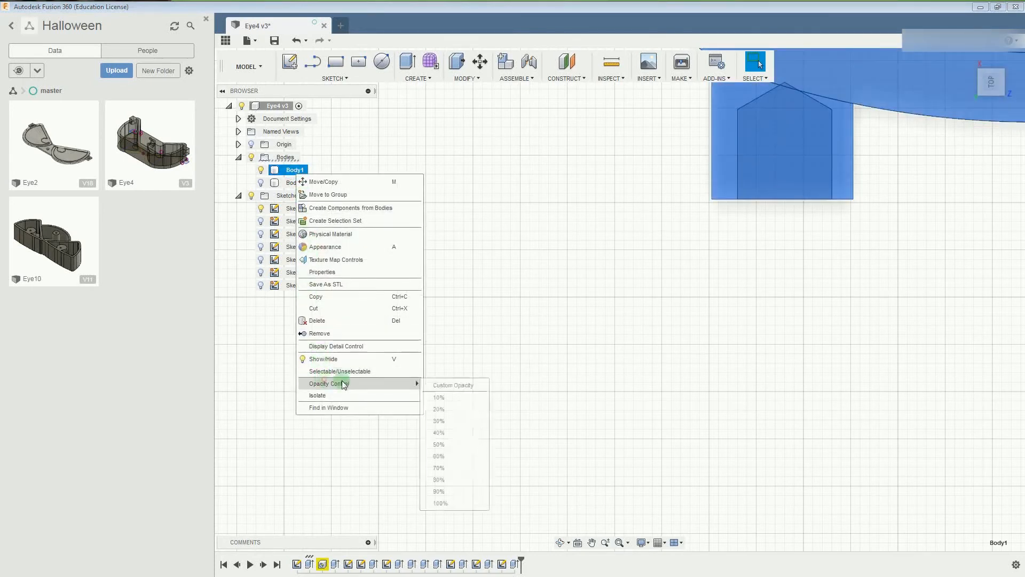
click(443, 502)
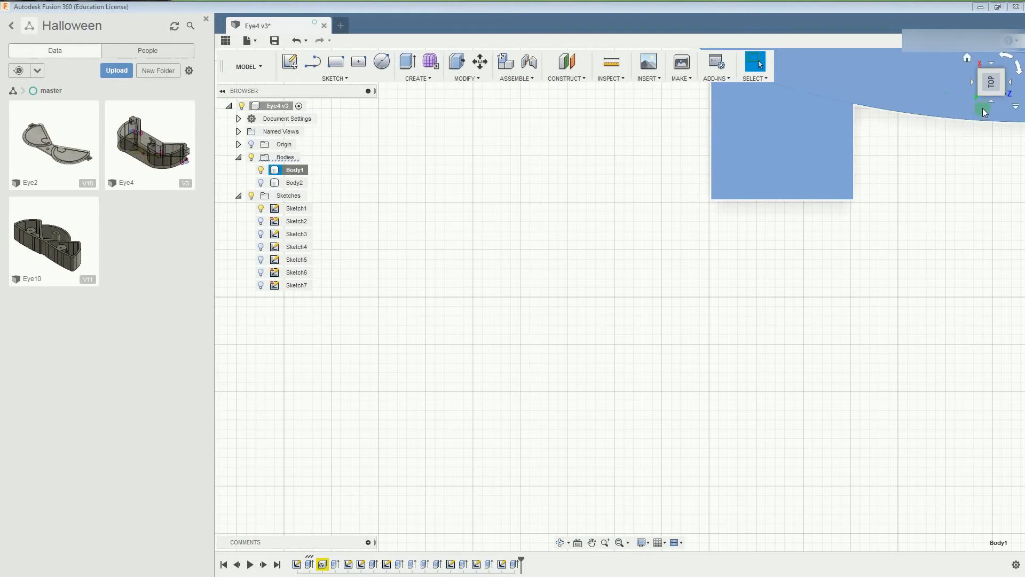
click(990, 102)
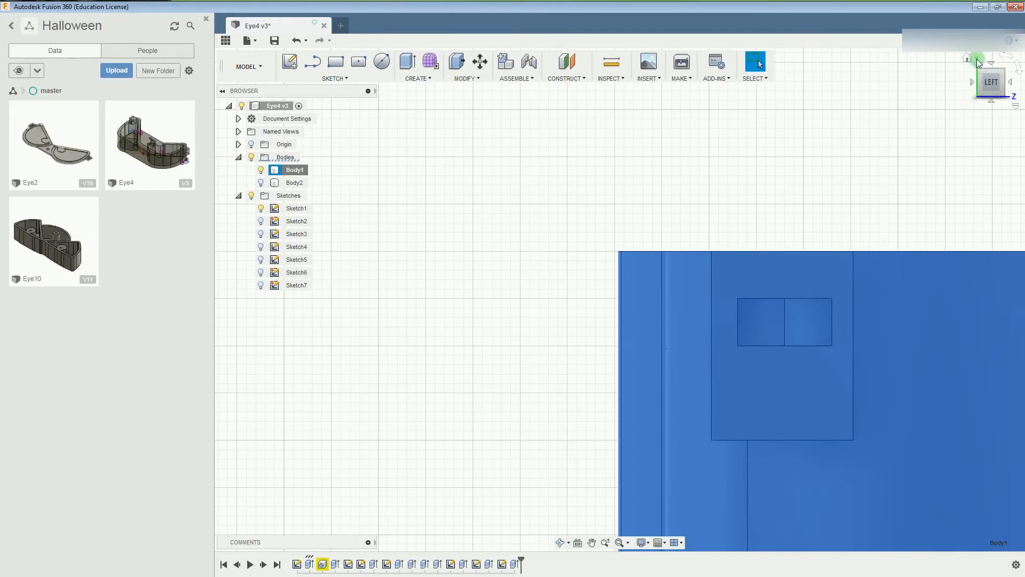
click(969, 61)
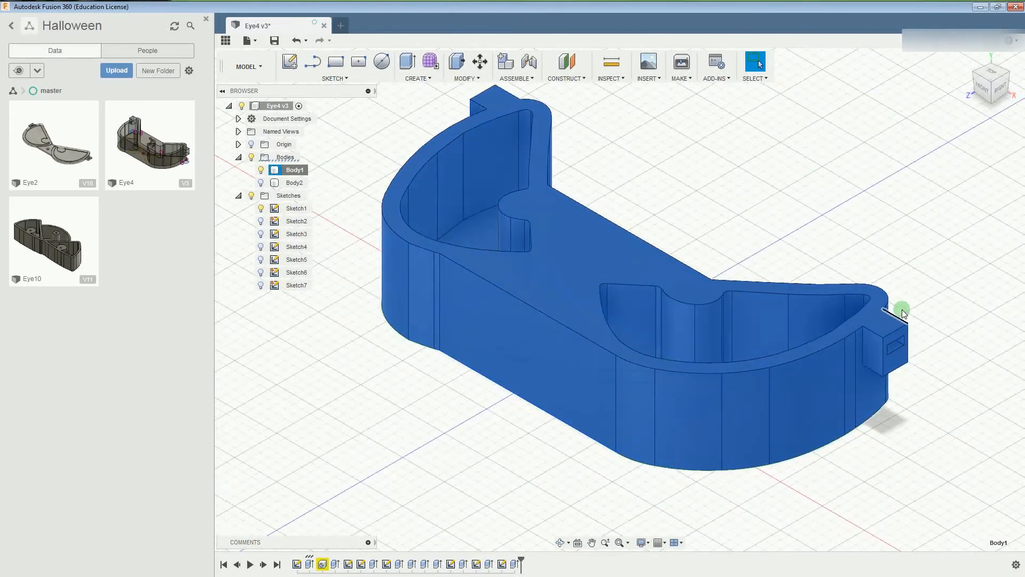
Make Body1 semi-transparent and look at the housing from the top.
click(989, 74)
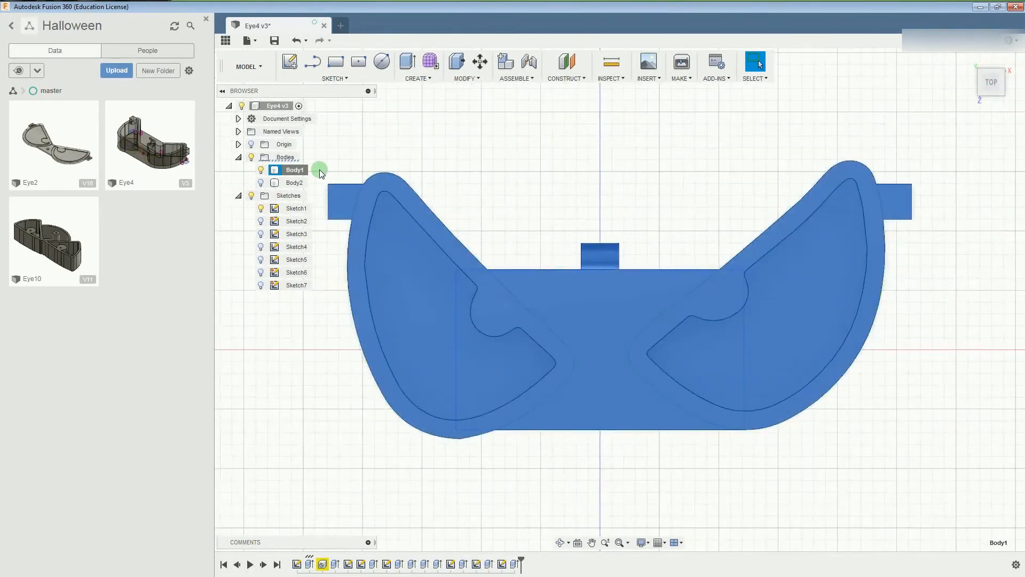
right_click(304, 170)
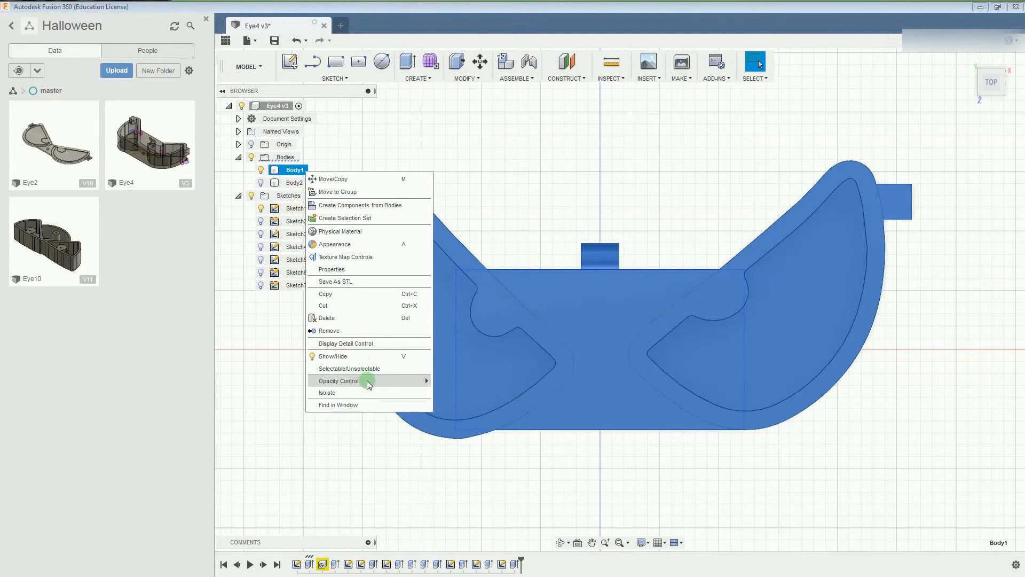
mouse_move(367, 380)
click(452, 468)
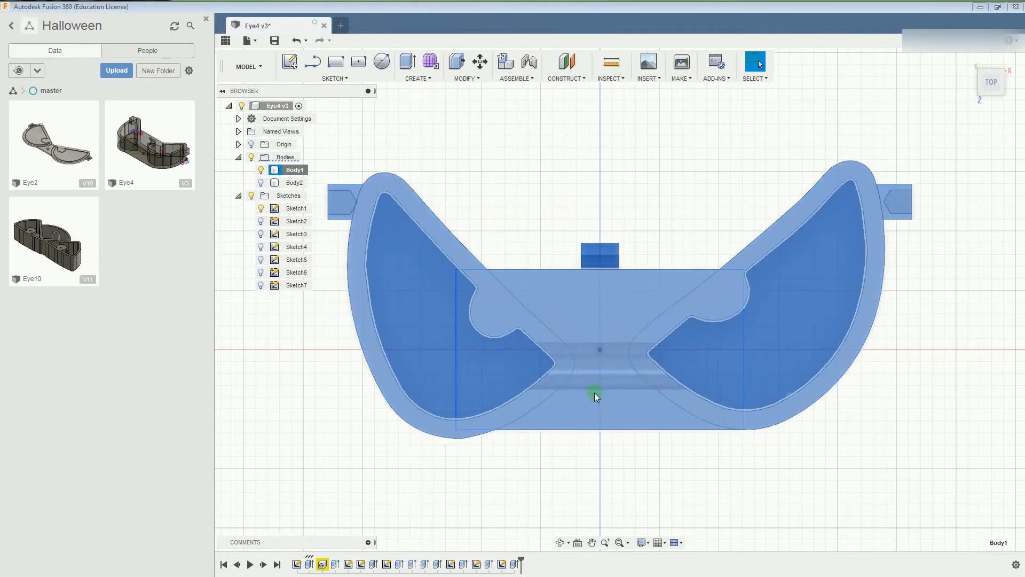
Sketch a six-sided circumscribed polygon with 5.0 mm radius on the housing's top face, centred on the vertical axis between the rear edge and the groove.
scroll(594, 392, up, 2)
scroll(597, 392, up, 1)
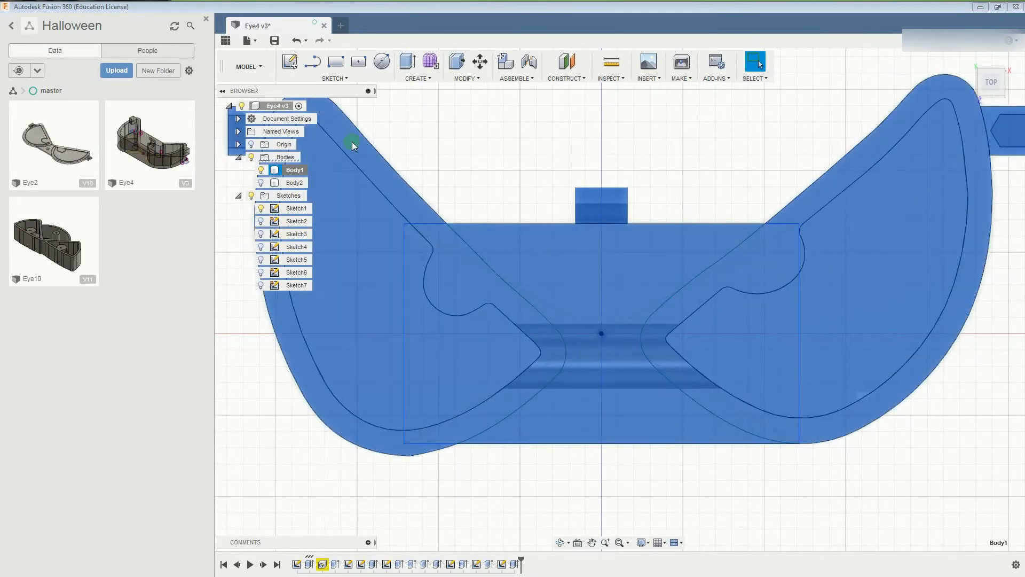
click(337, 78)
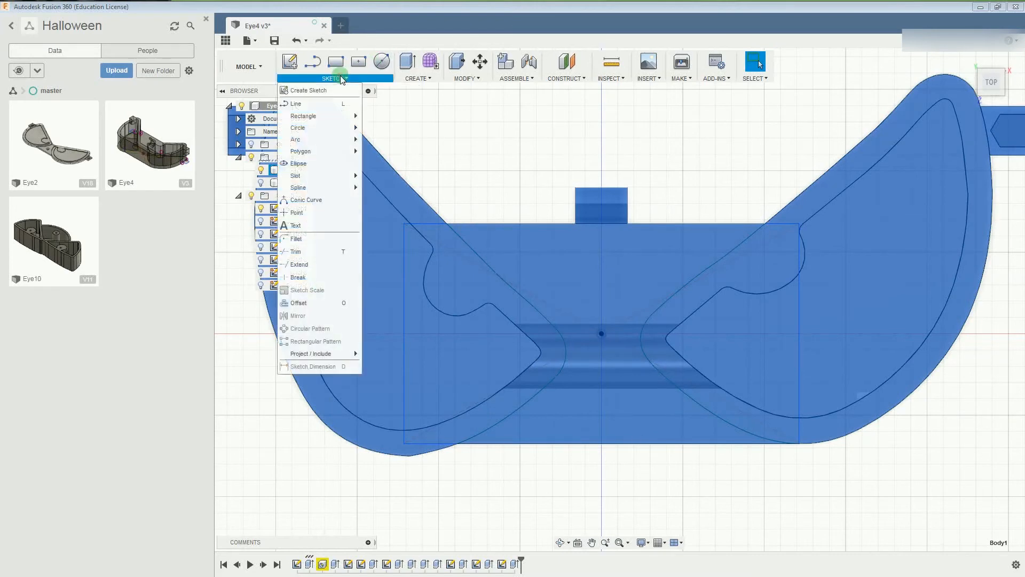
mouse_move(327, 152)
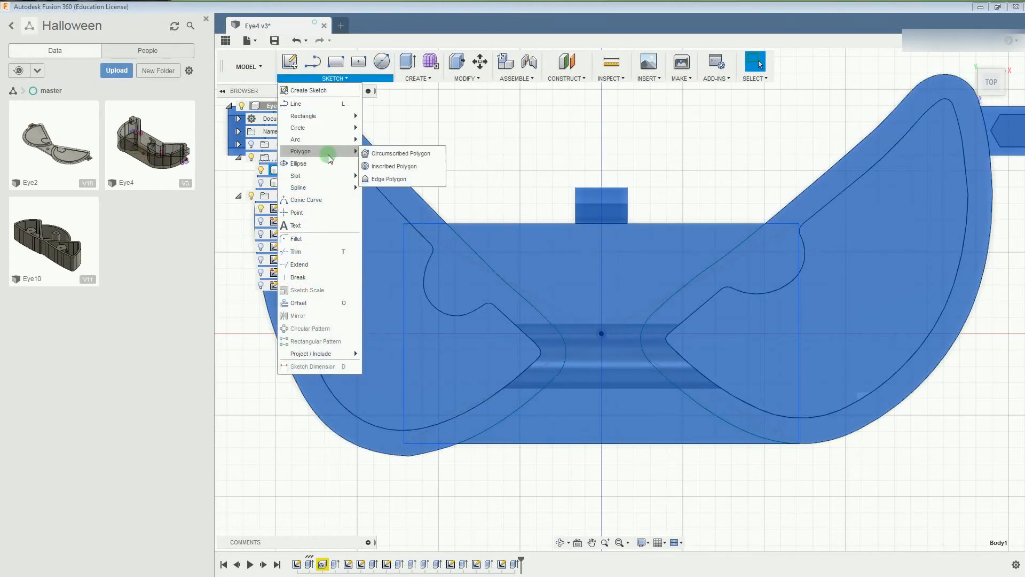
click(373, 155)
click(447, 201)
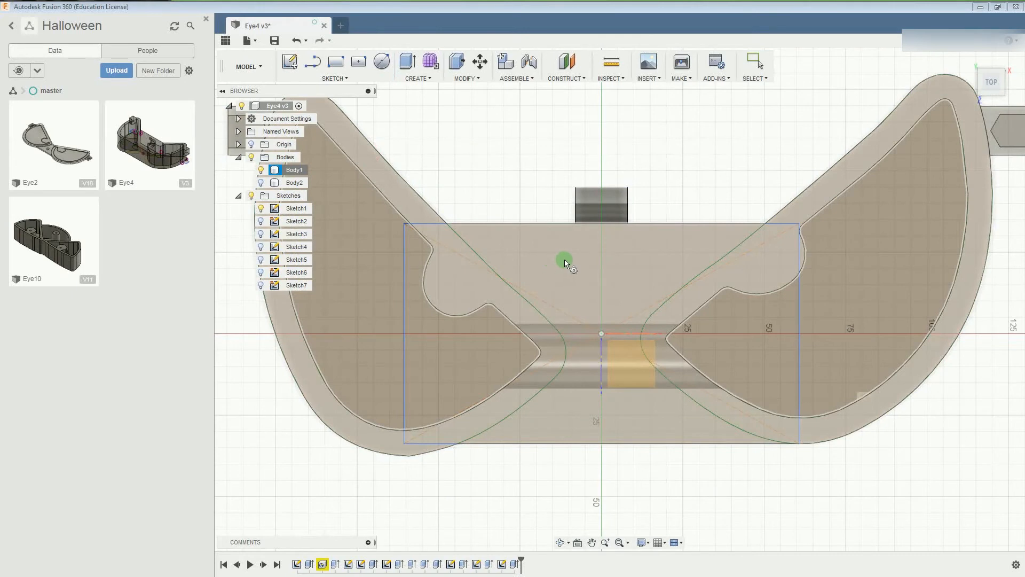
click(602, 267)
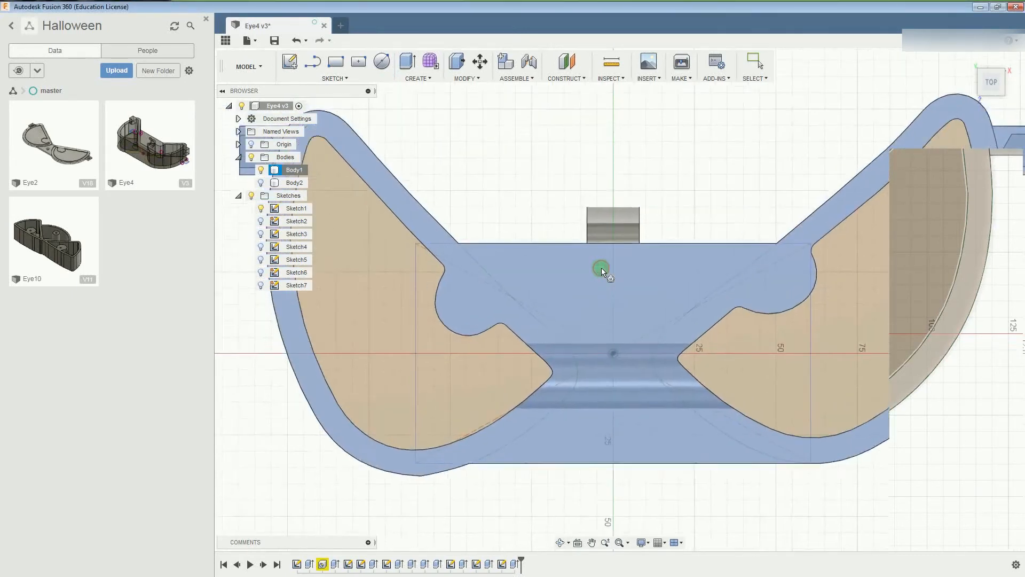
click(623, 301)
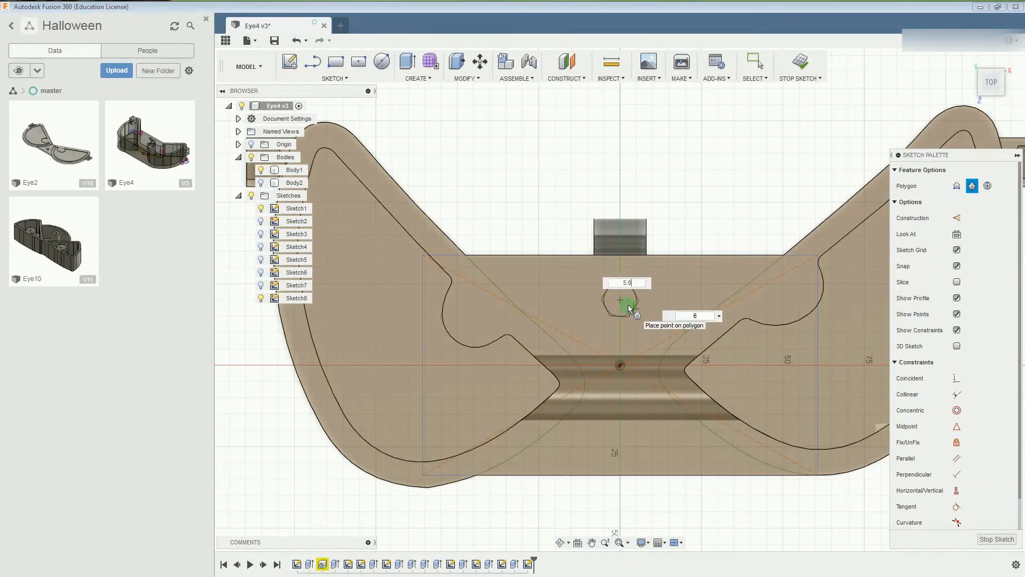
text(5.0)
key(Return)
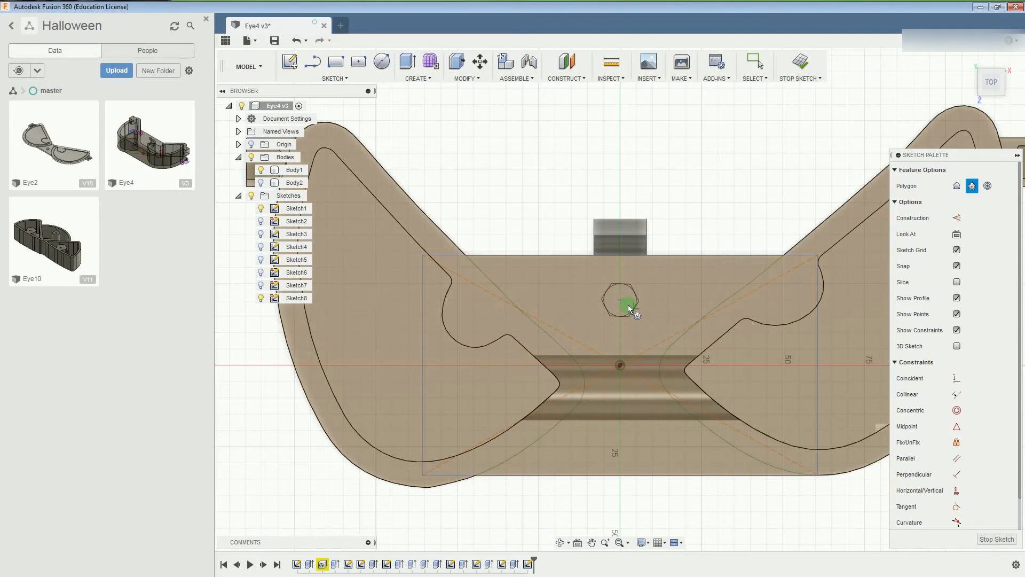
key(Escape)
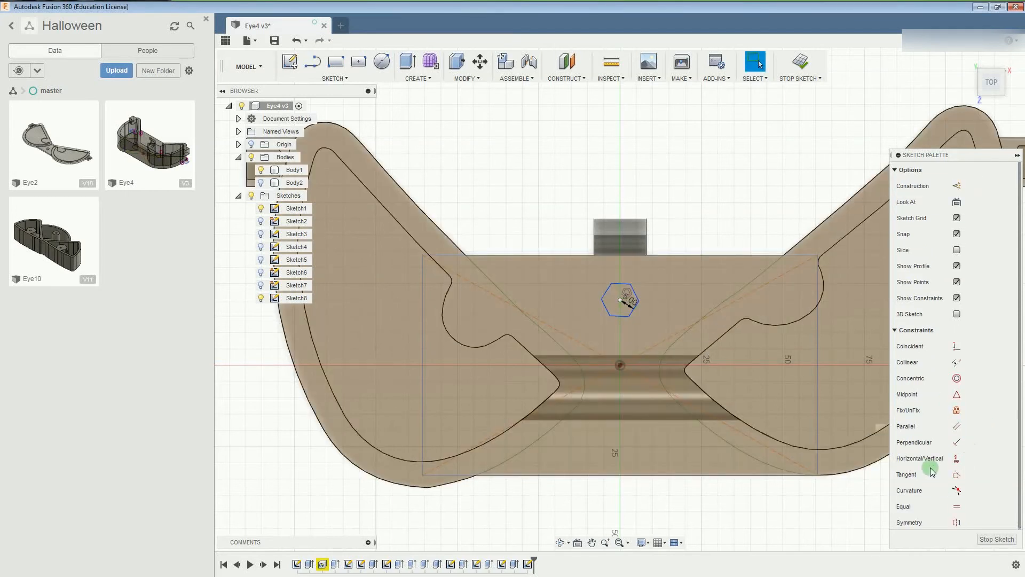
Constrain the rear hexagon's upper side parallel to the middle section's rear edge.
click(958, 428)
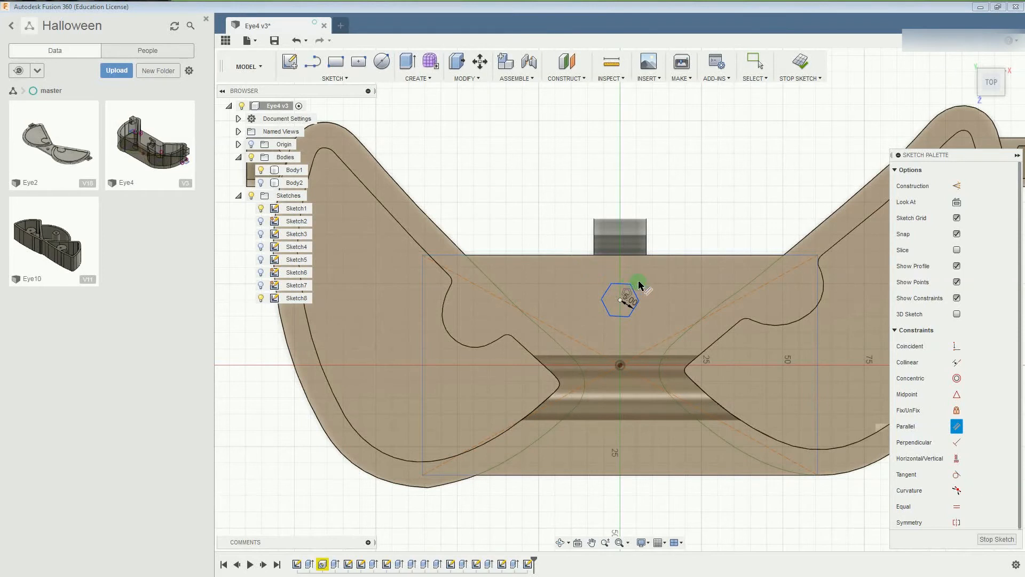
click(622, 286)
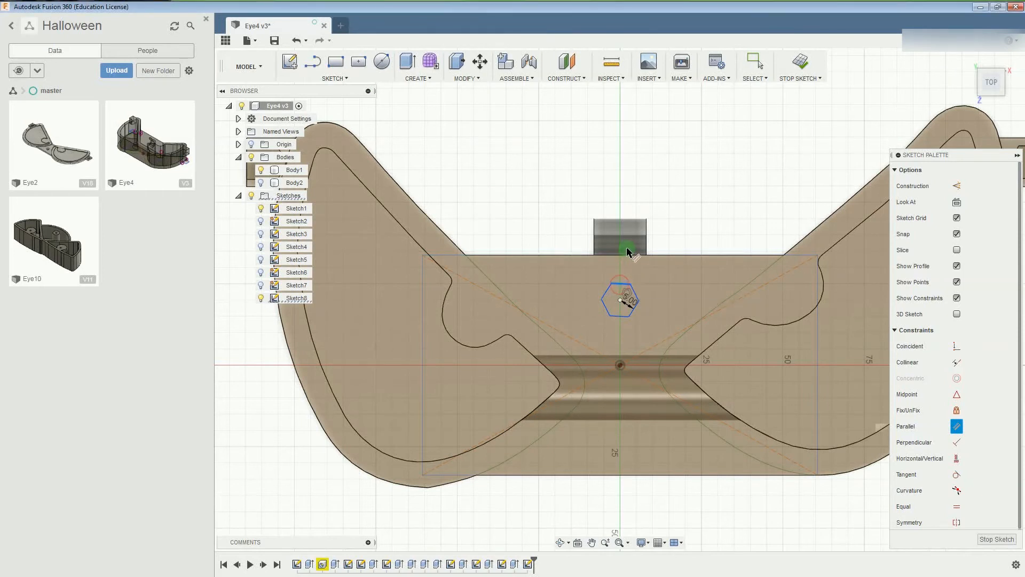
click(624, 256)
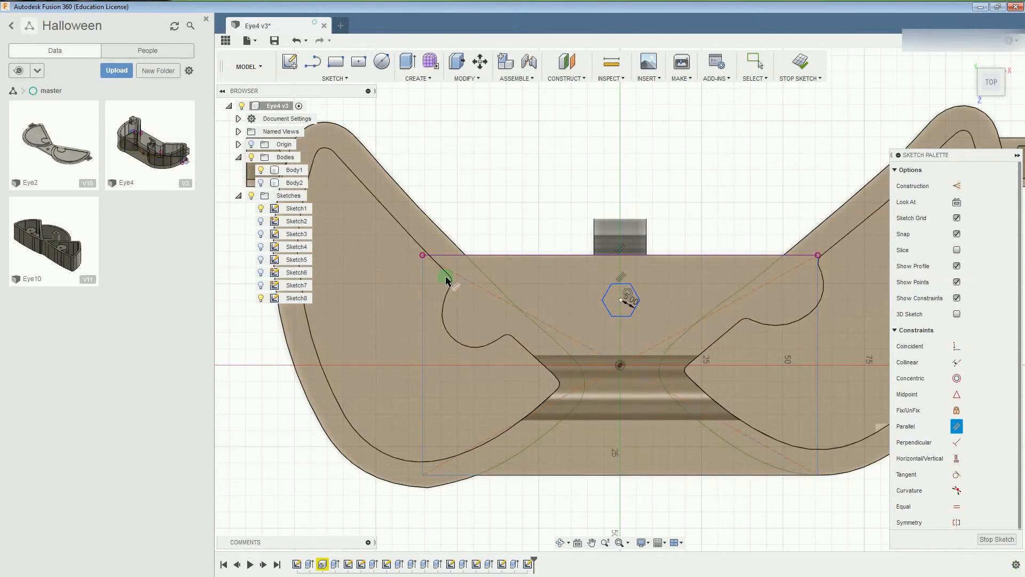
Add a second six-sided circumscribed polygon with 5.0 mm radius near the middle section's front edge, close to the vertical axis.
click(342, 82)
mouse_move(321, 127)
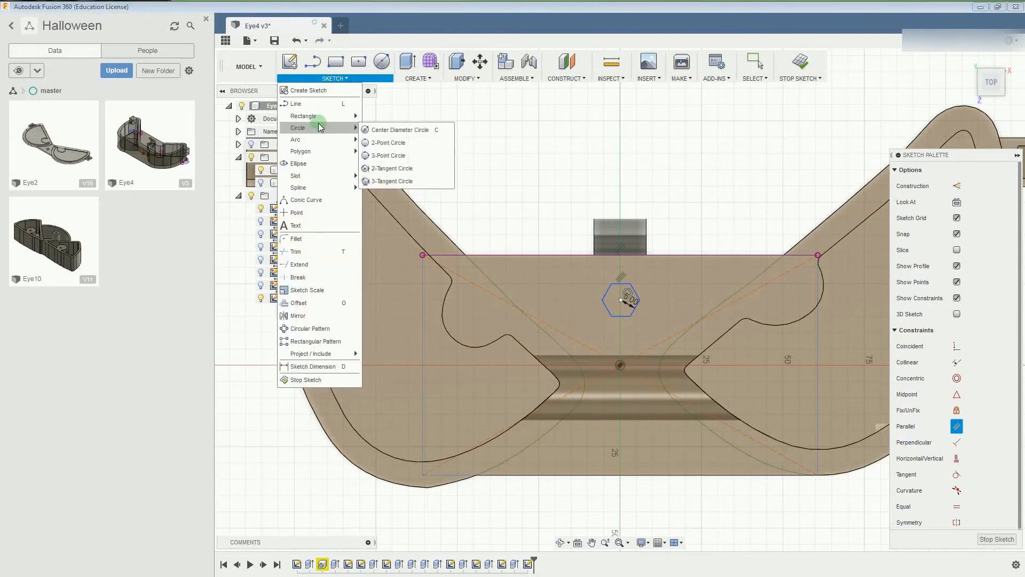
mouse_move(313, 152)
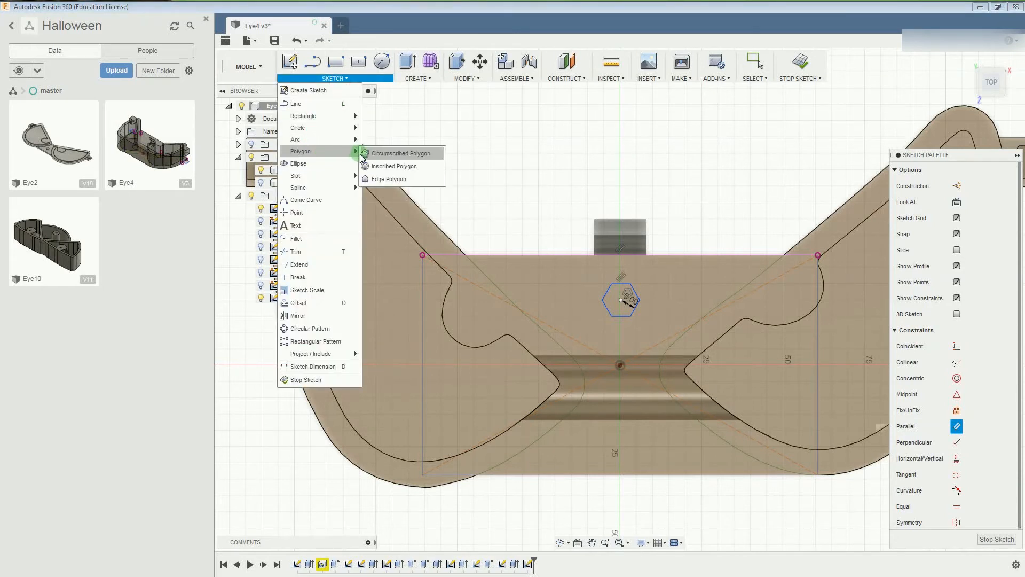
click(398, 153)
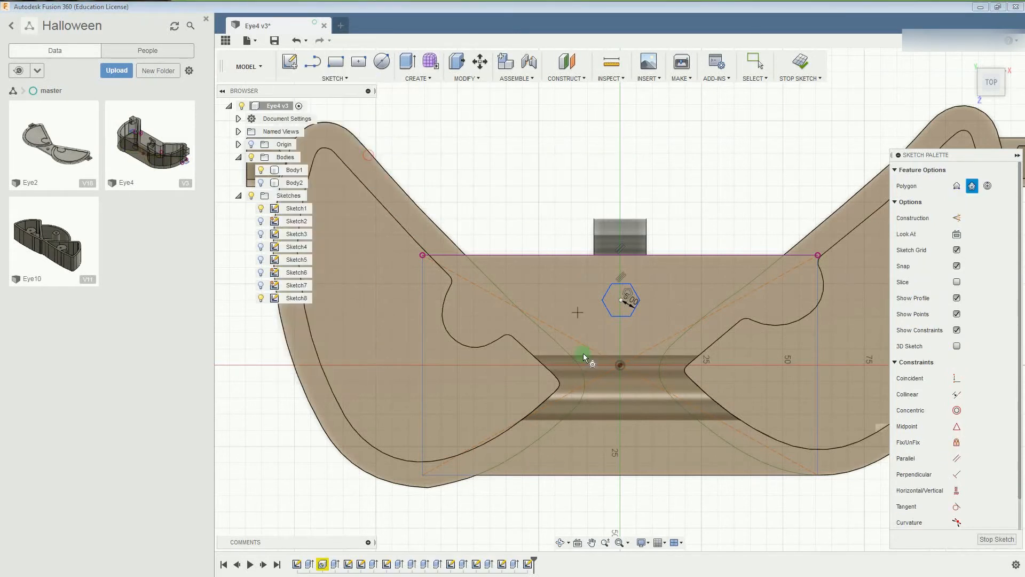
click(617, 450)
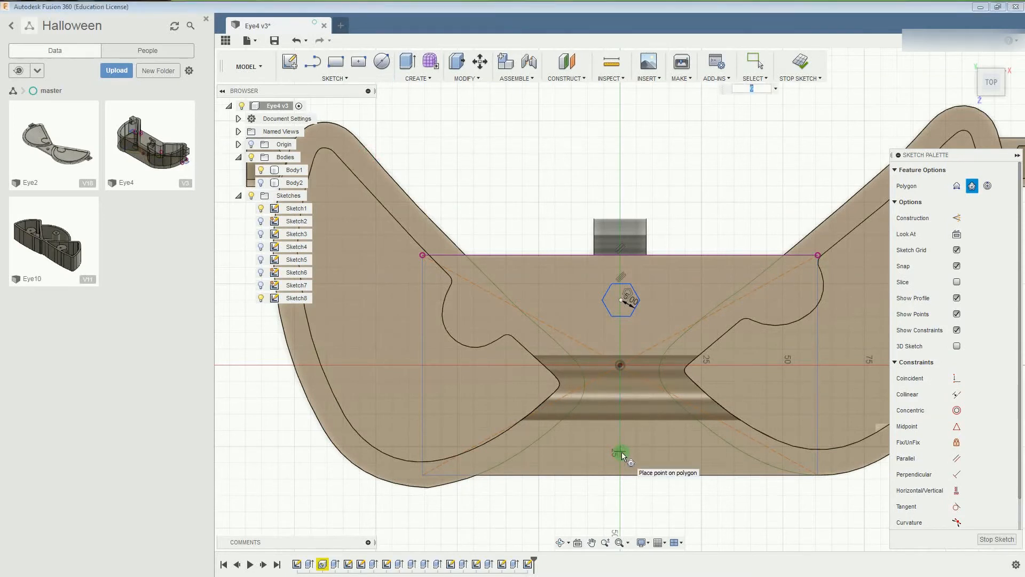
text(5.0)
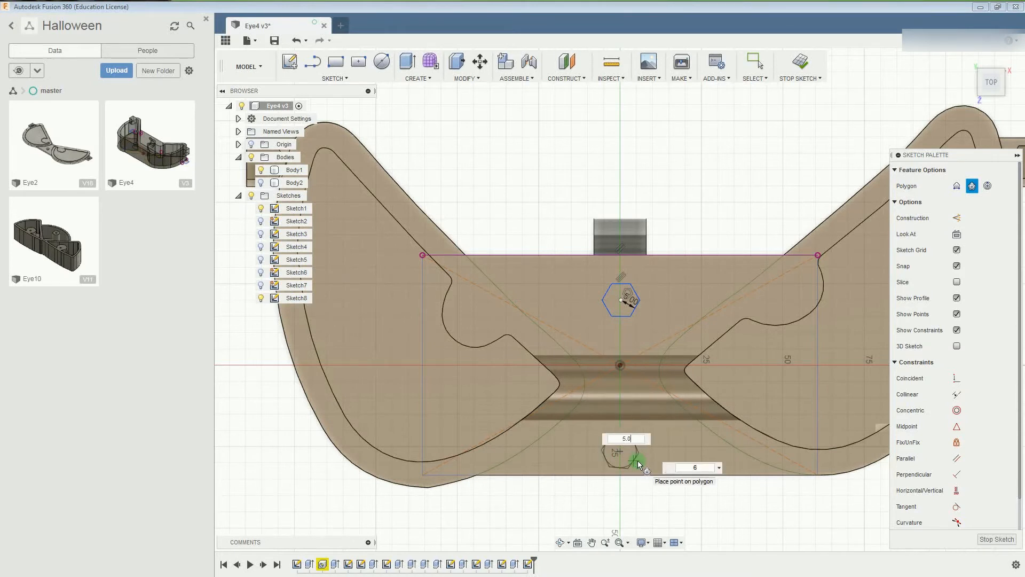
key(Tab)
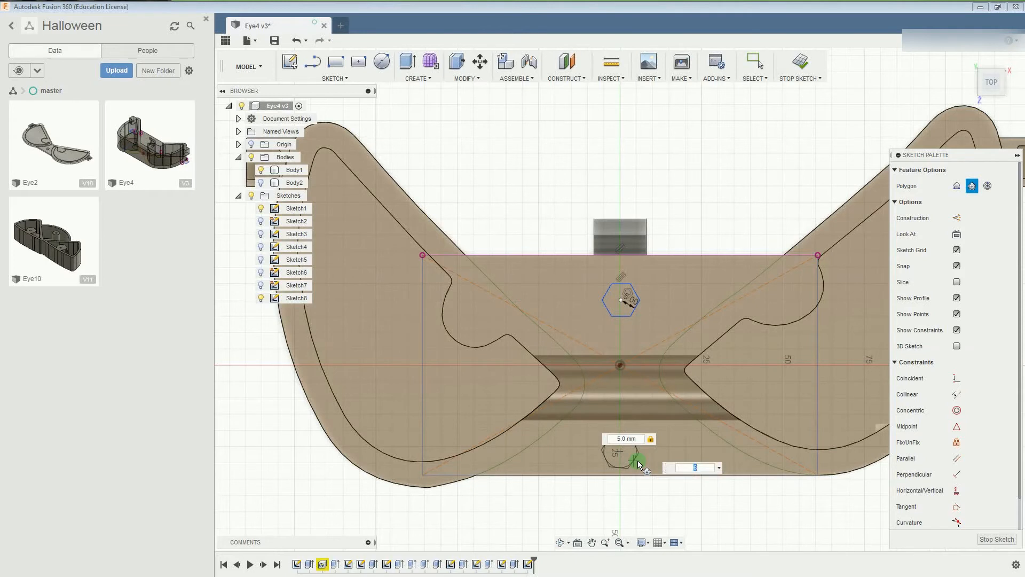
key(Return)
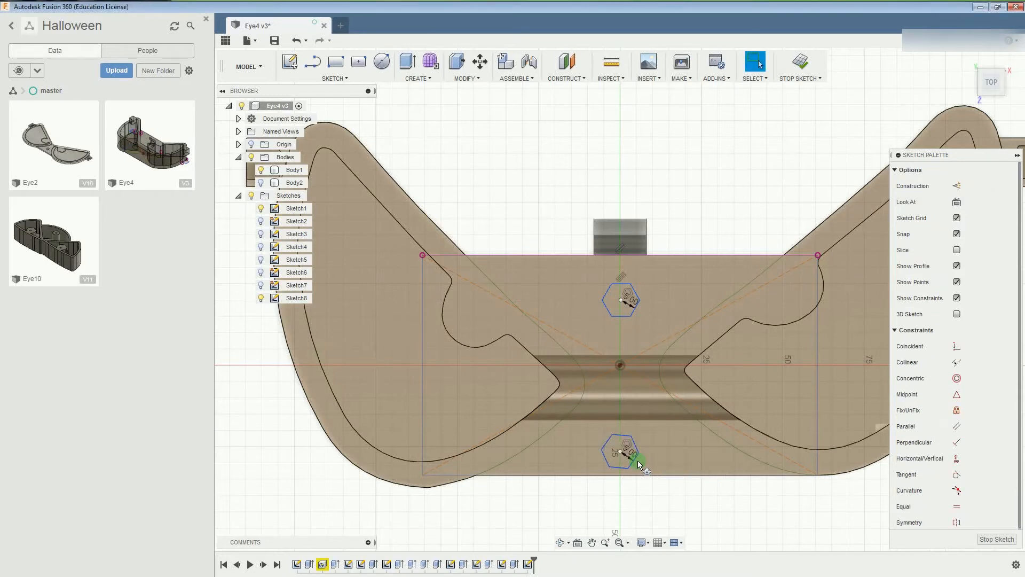
Constrain the front hexagon's lower side parallel to the middle section's front edge.
click(957, 426)
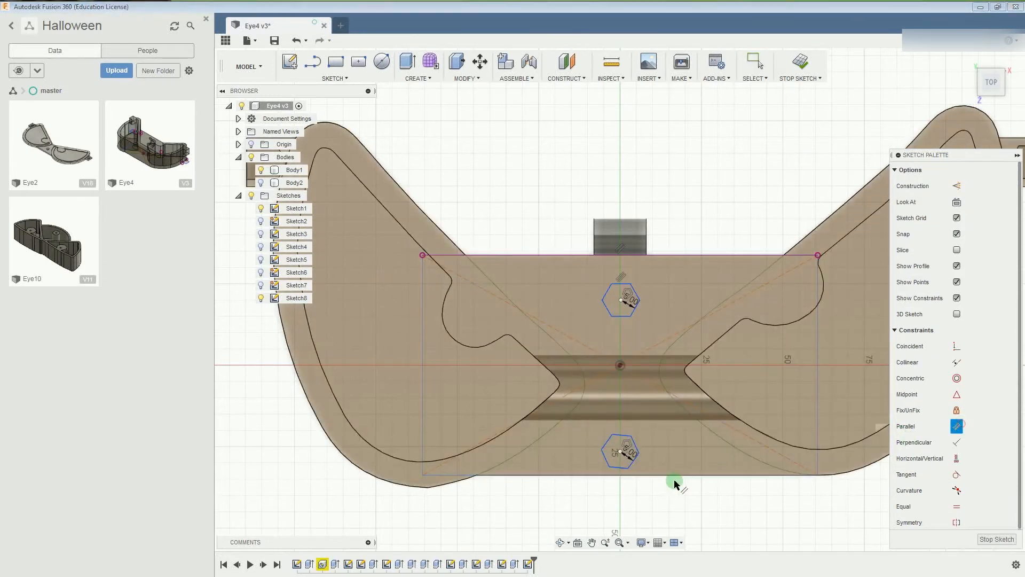
click(614, 468)
click(617, 475)
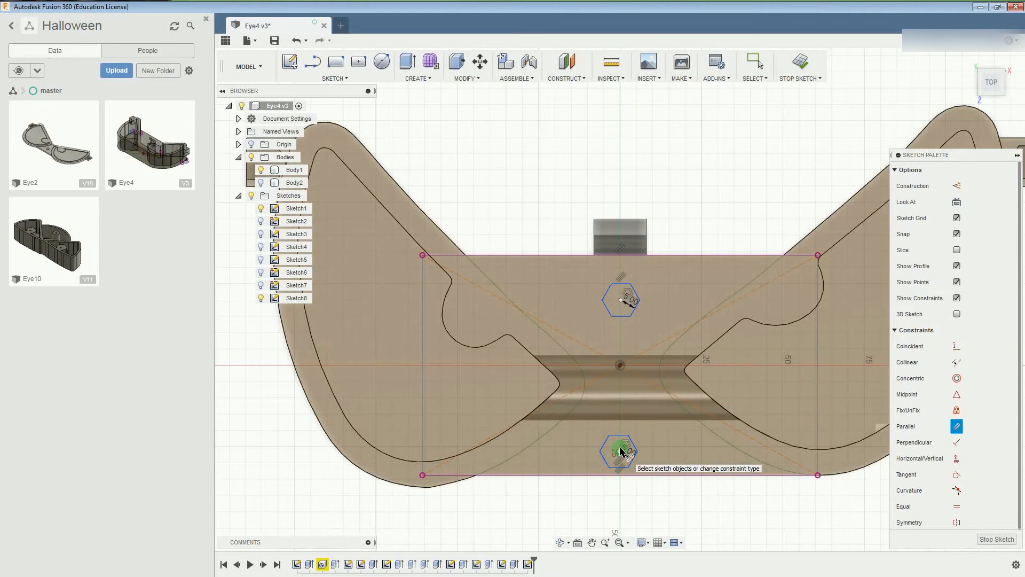
Move the front hexagon's centre point -0.45 mm in X to line it up with the vertical axis.
scroll(620, 454, up, 10)
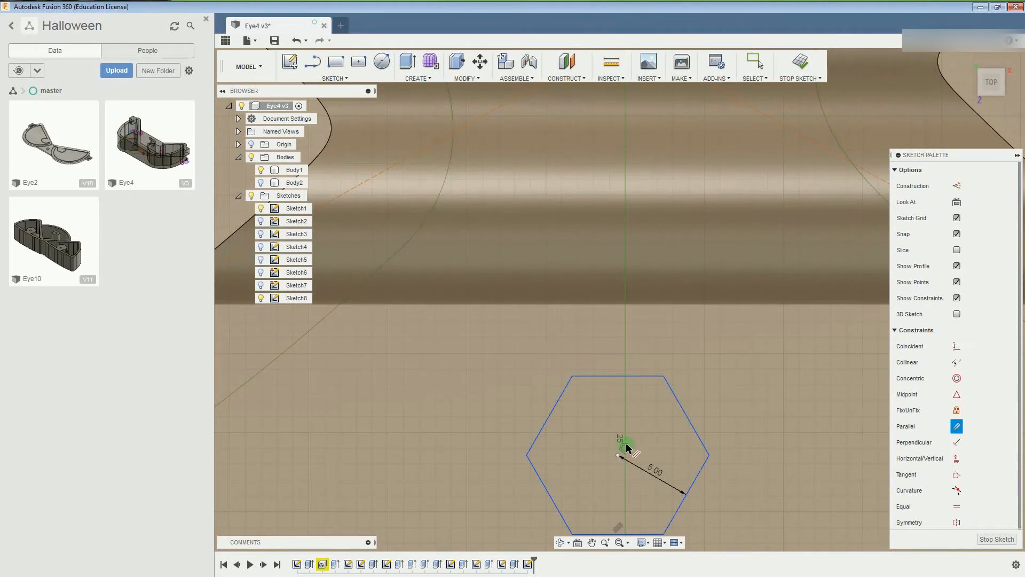
click(762, 70)
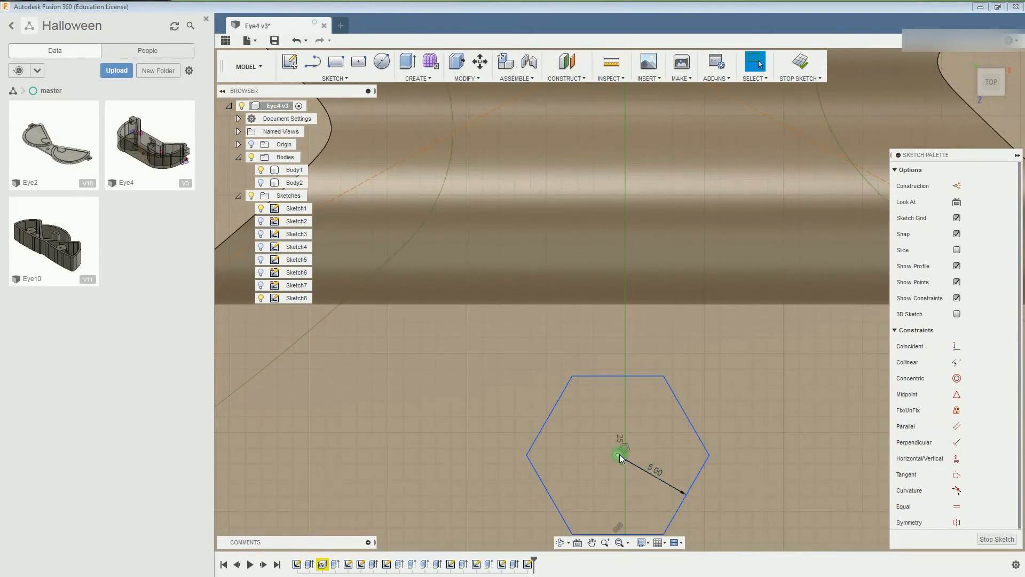
click(619, 454)
right_click(619, 454)
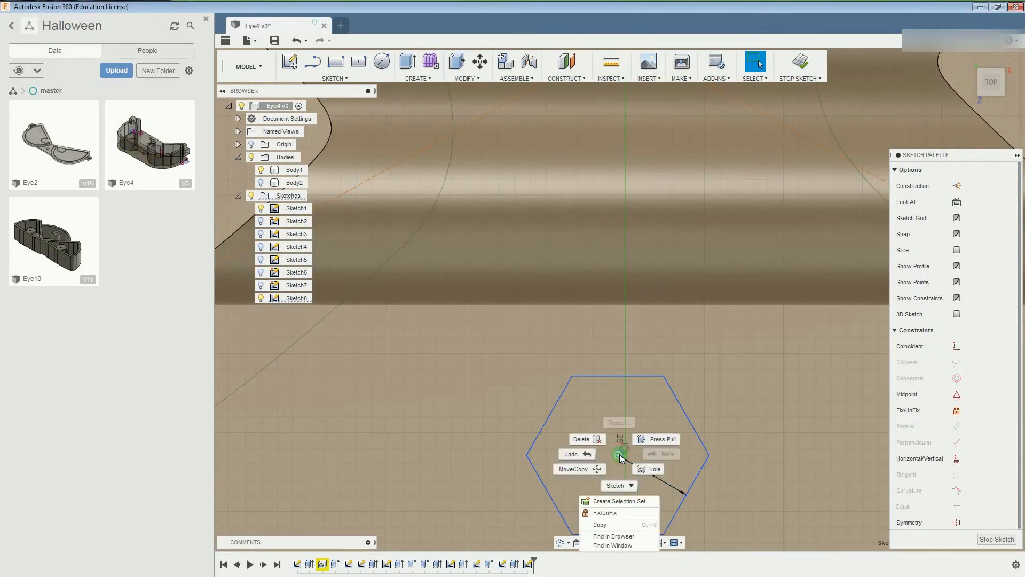
click(596, 470)
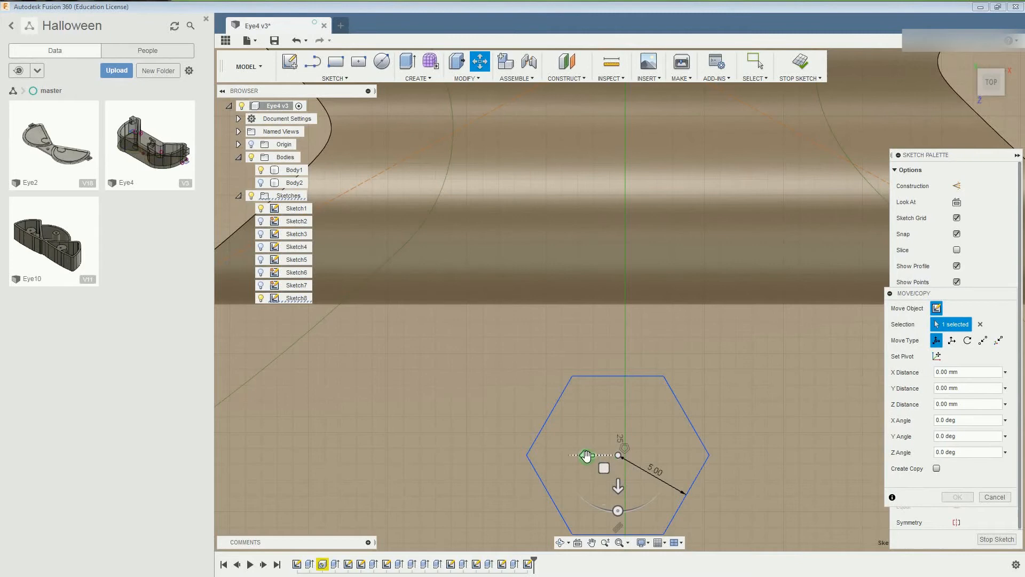
click(587, 455)
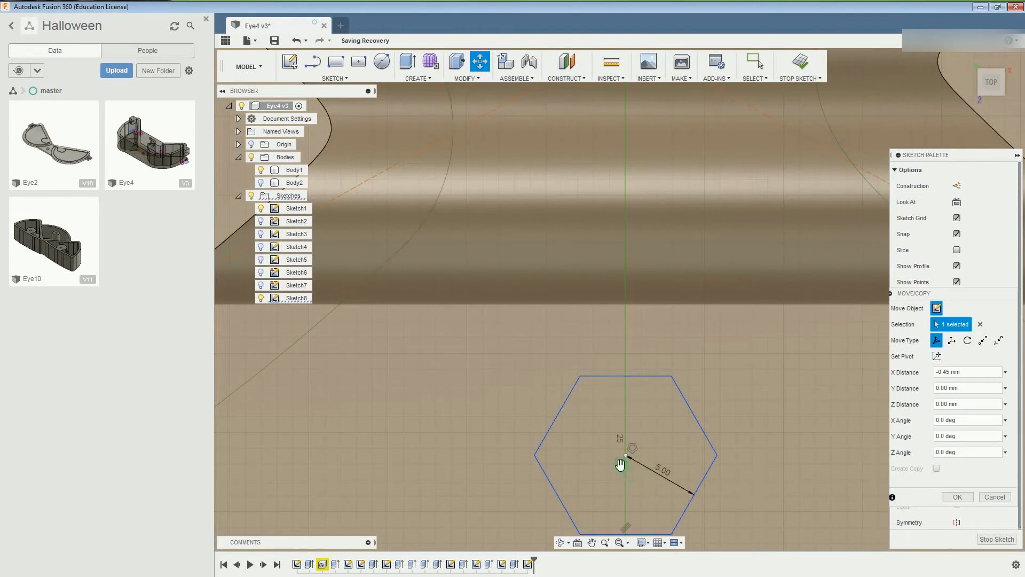
key(Return)
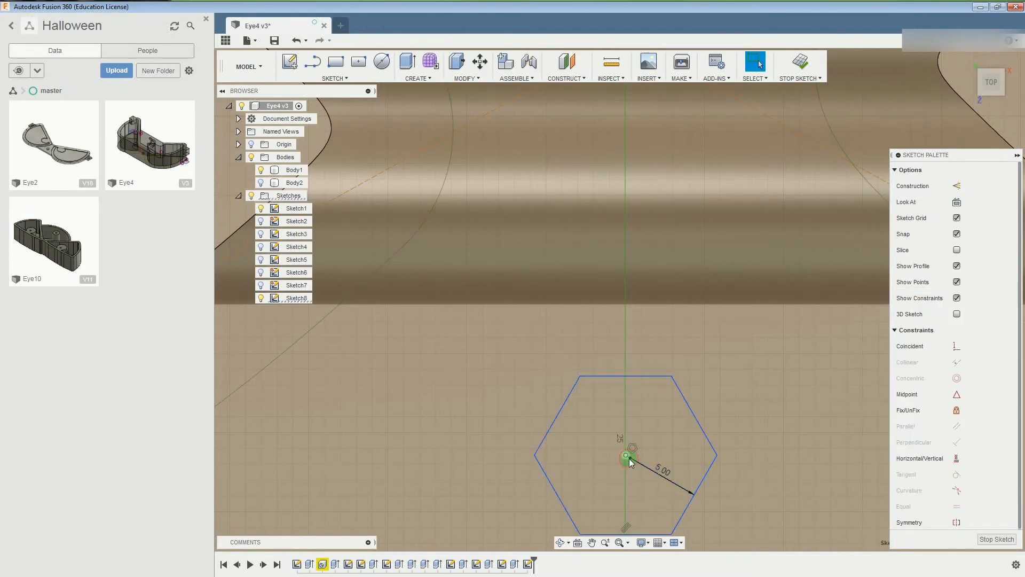
Move the front hexagon's centre point -2 mm in Y along the vertical axis.
right_click(629, 459)
click(584, 475)
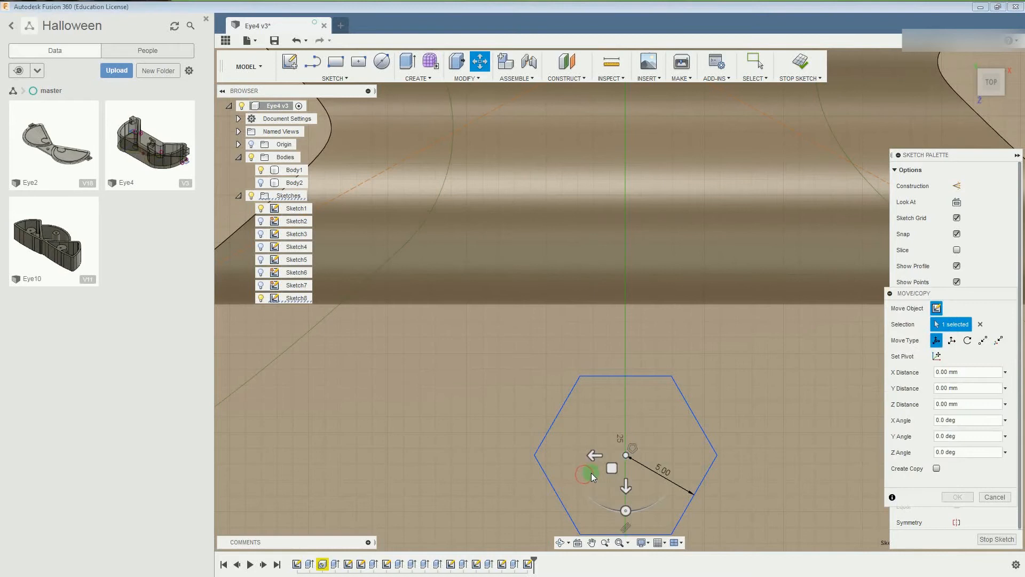
click(625, 483)
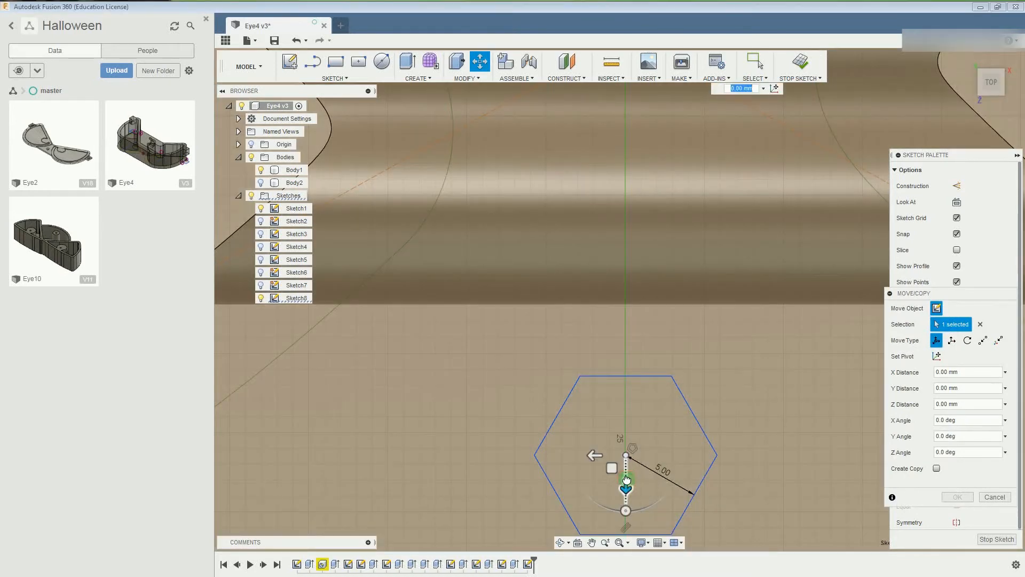
key(BackSpace)
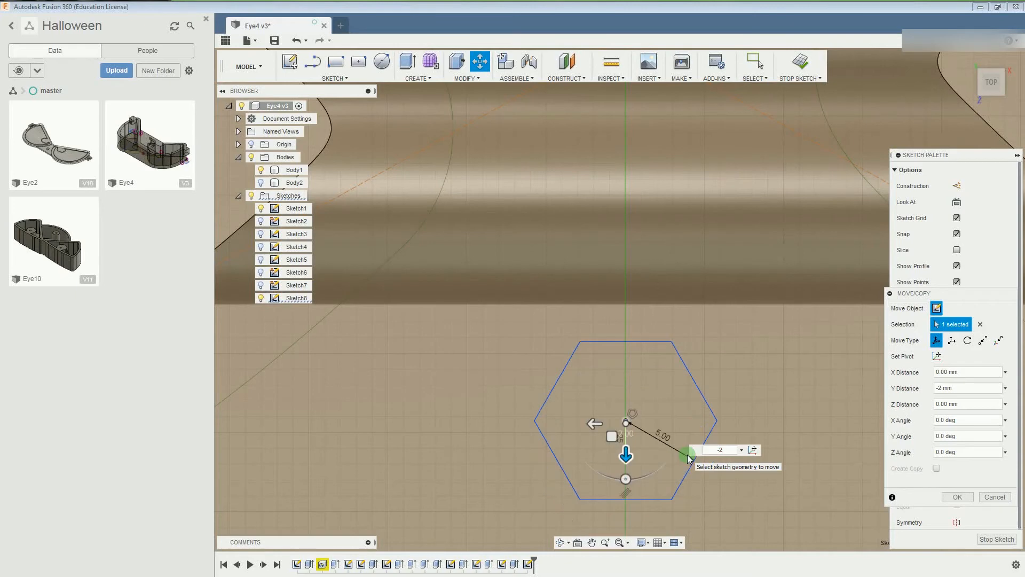
scroll(688, 458, down, 5)
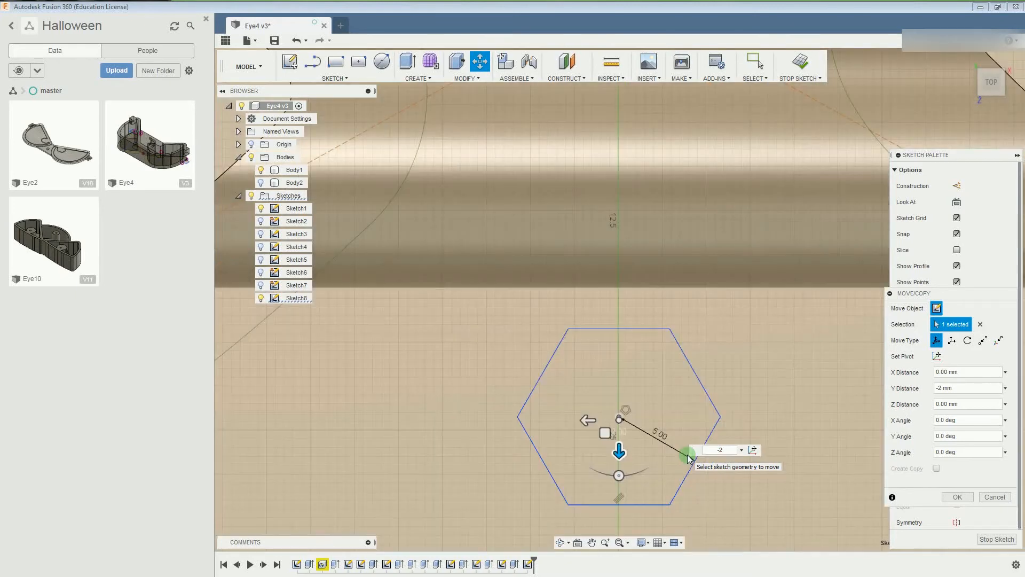
scroll(688, 458, down, 1)
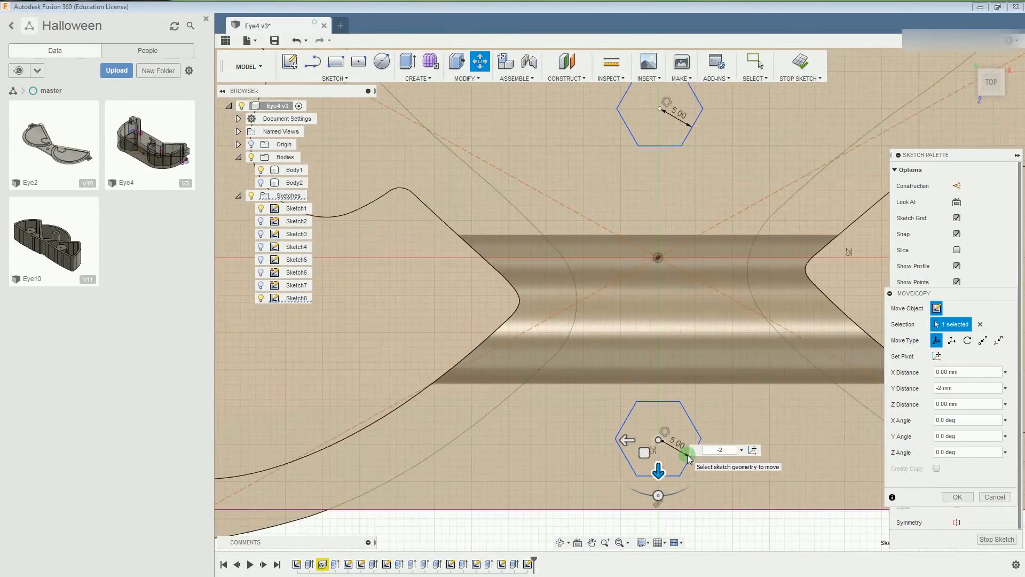
key(Return)
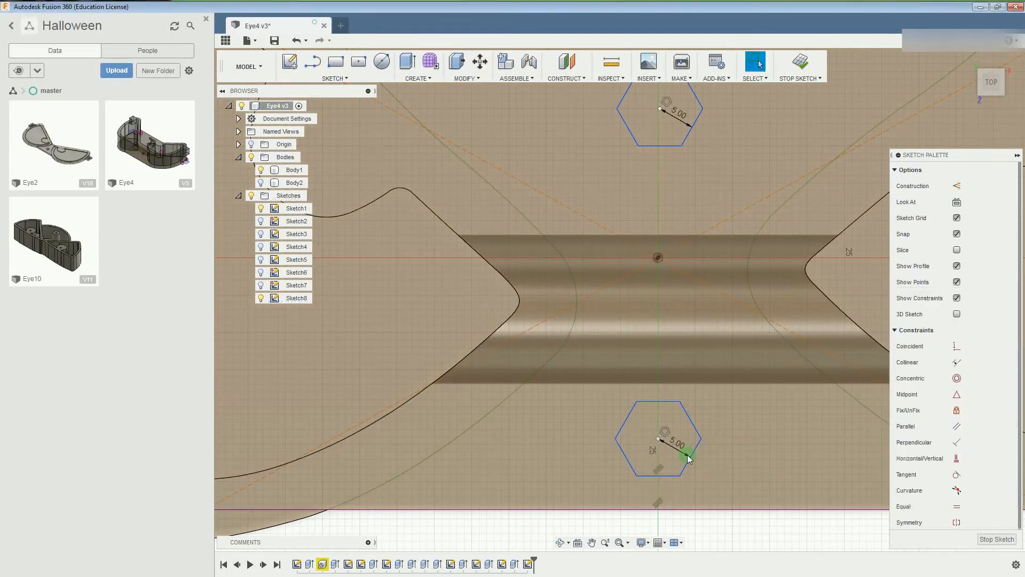
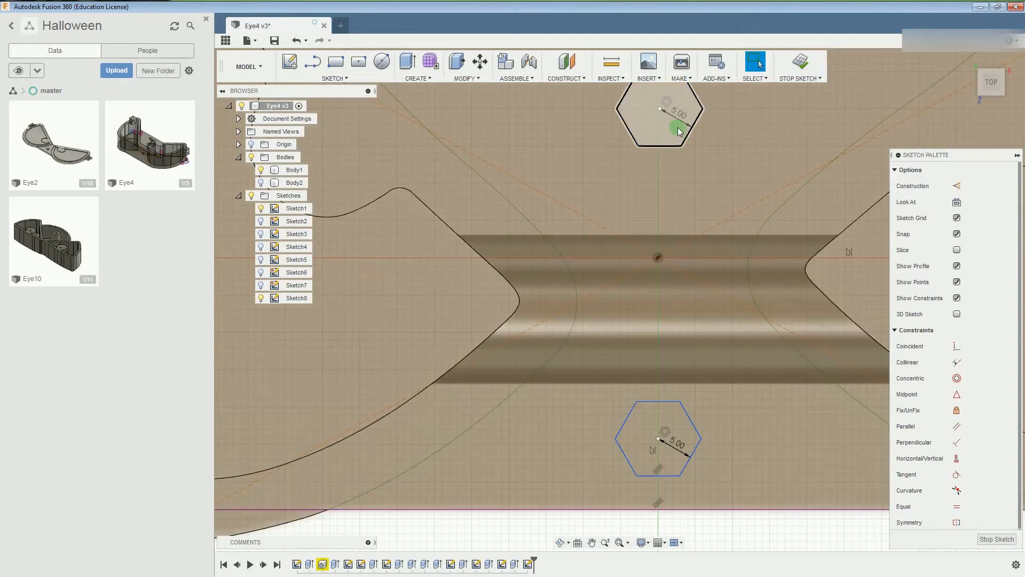
Start extruding both hexagon profiles from an offset plane at -10 mm.
click(671, 129)
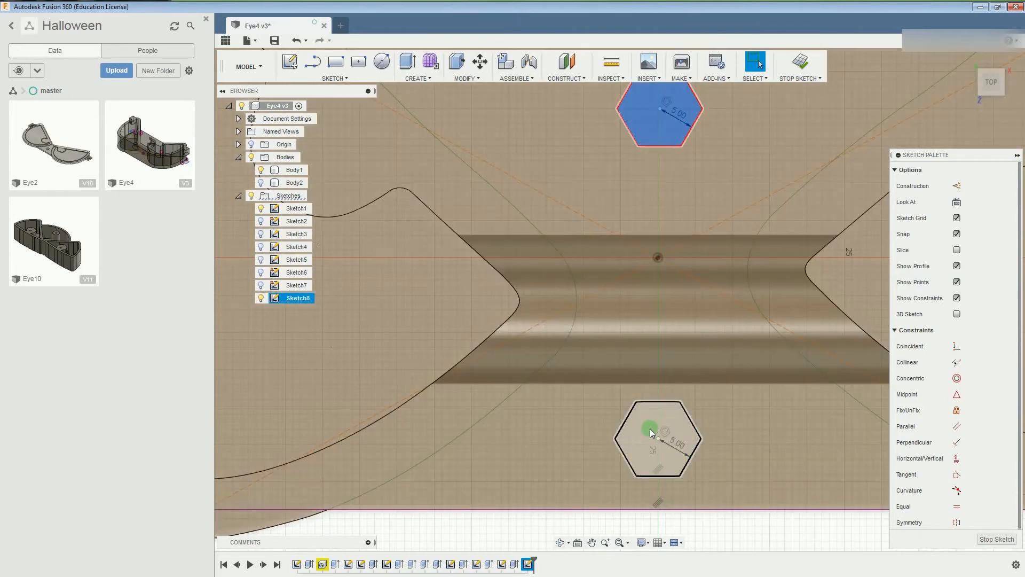
click(650, 428)
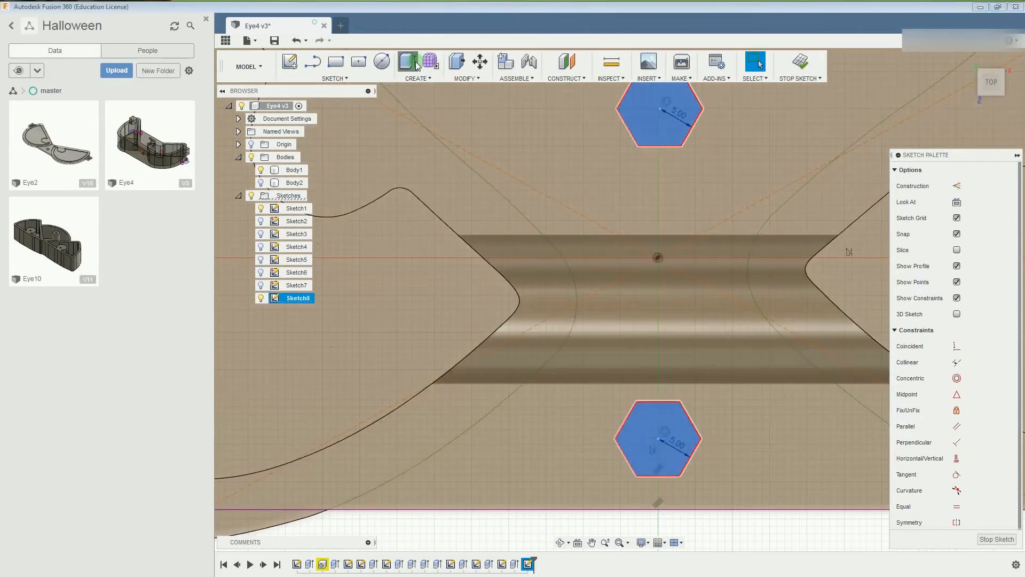
click(416, 62)
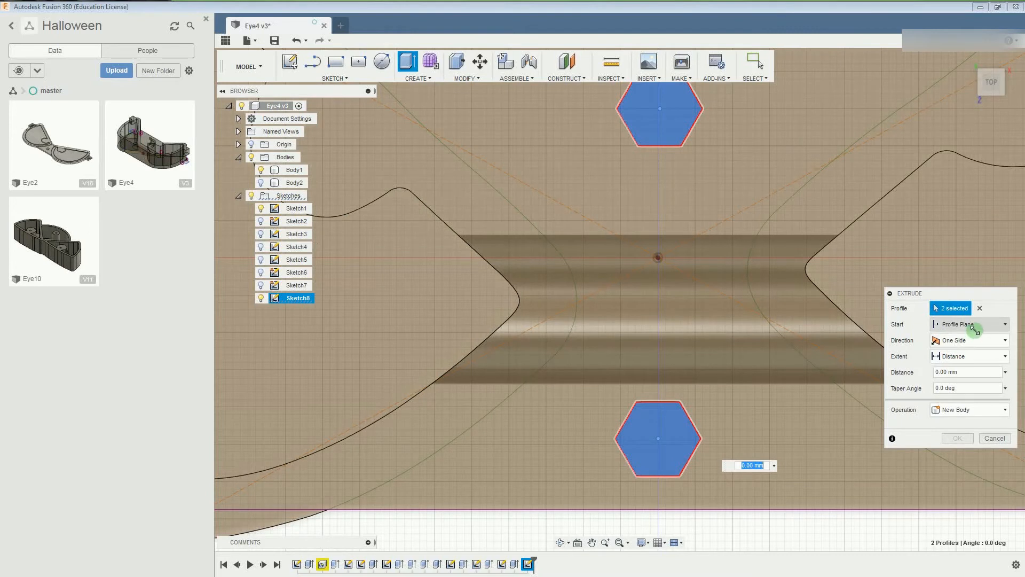
click(972, 325)
click(960, 353)
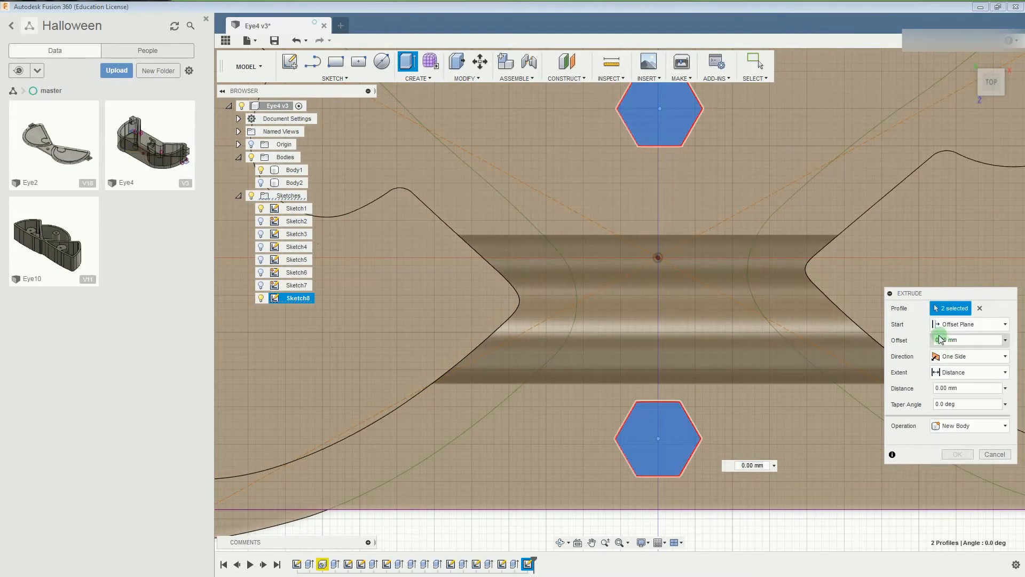
drag(938, 338, 930, 339)
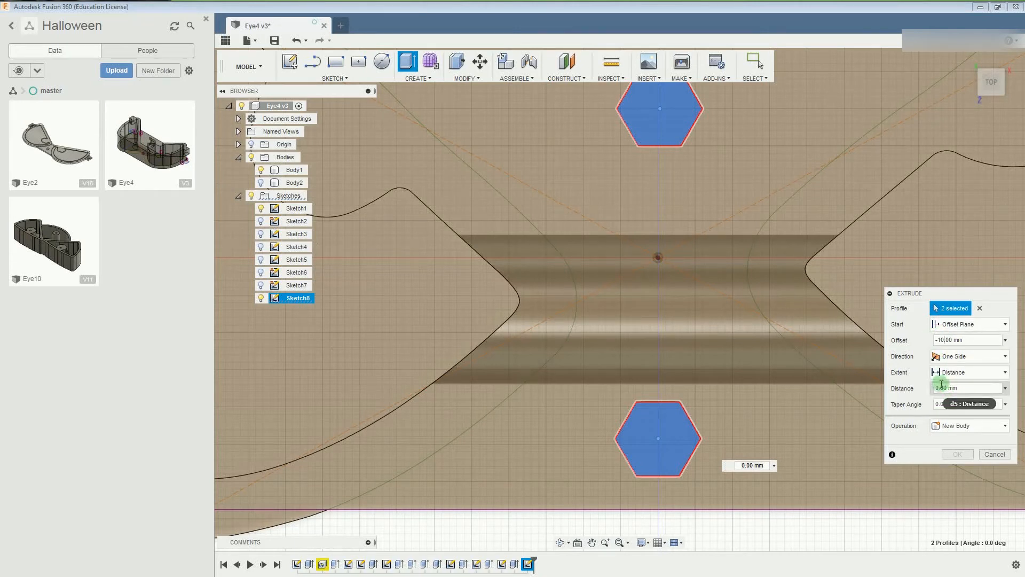
Cut both hexagons -40 mm through the middle section, checking the cut's extent from the front before confirming.
drag(939, 385, 935, 384)
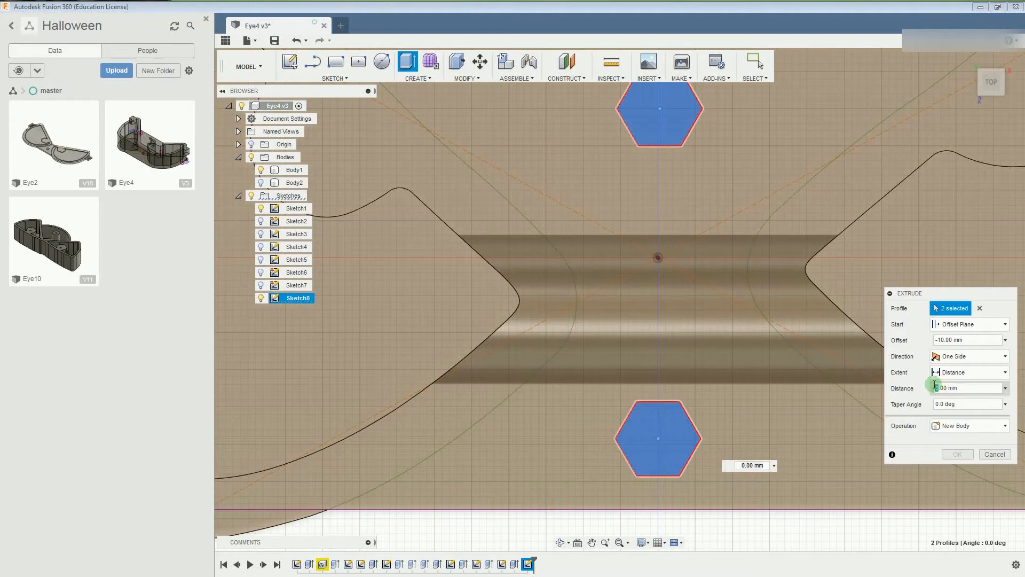
text(-4)
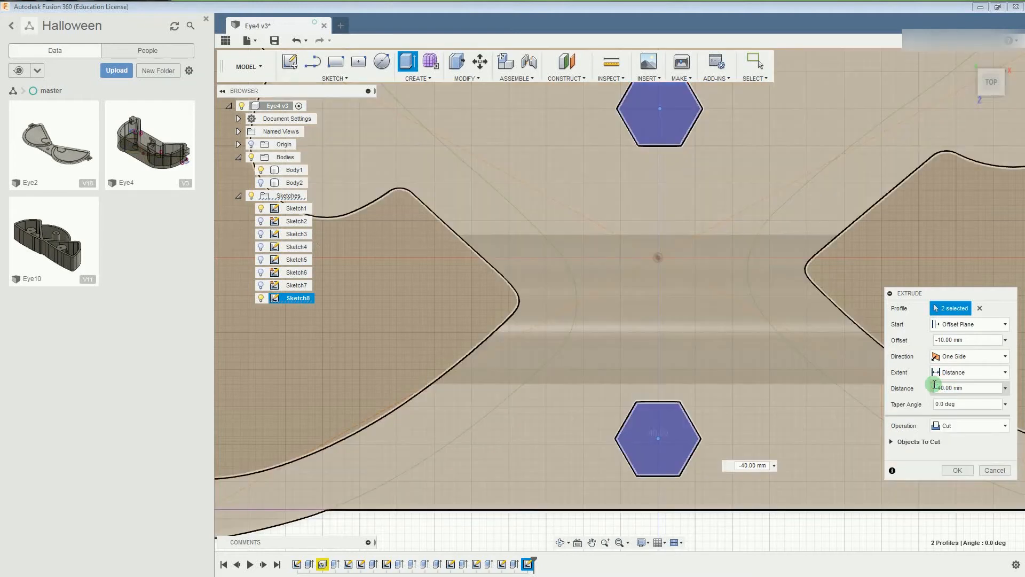
click(970, 340)
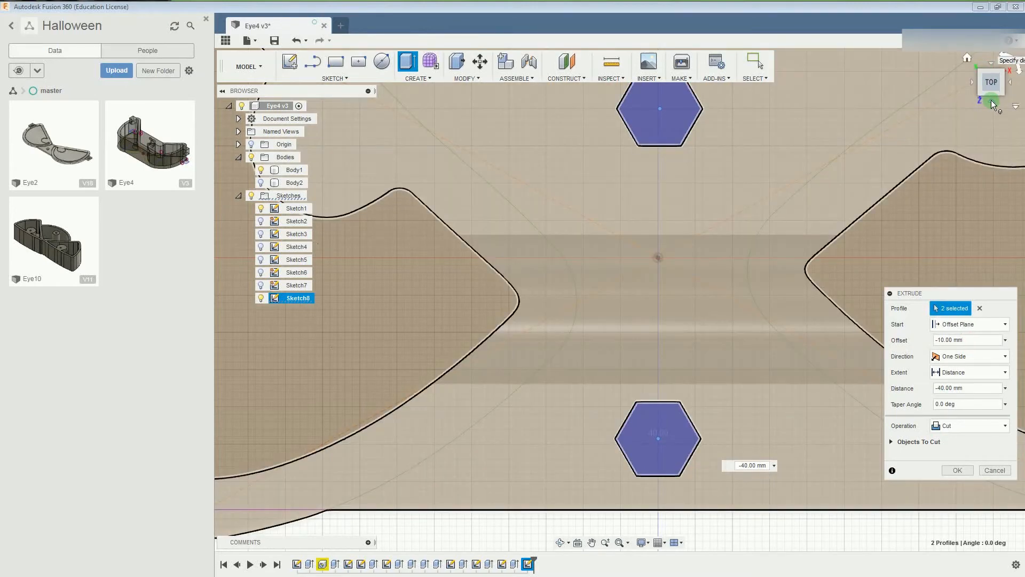
click(991, 100)
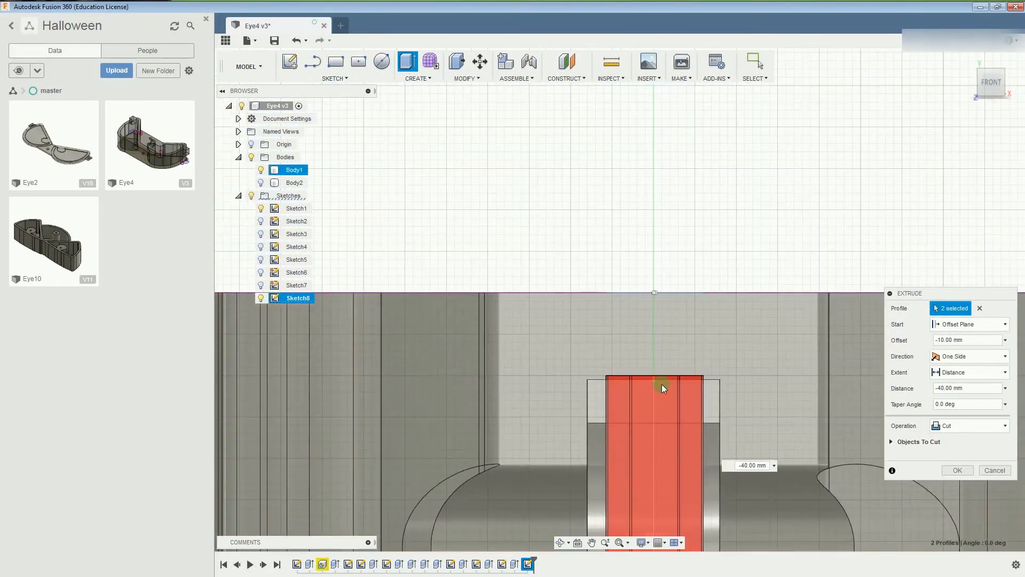
scroll(662, 383, down, 5)
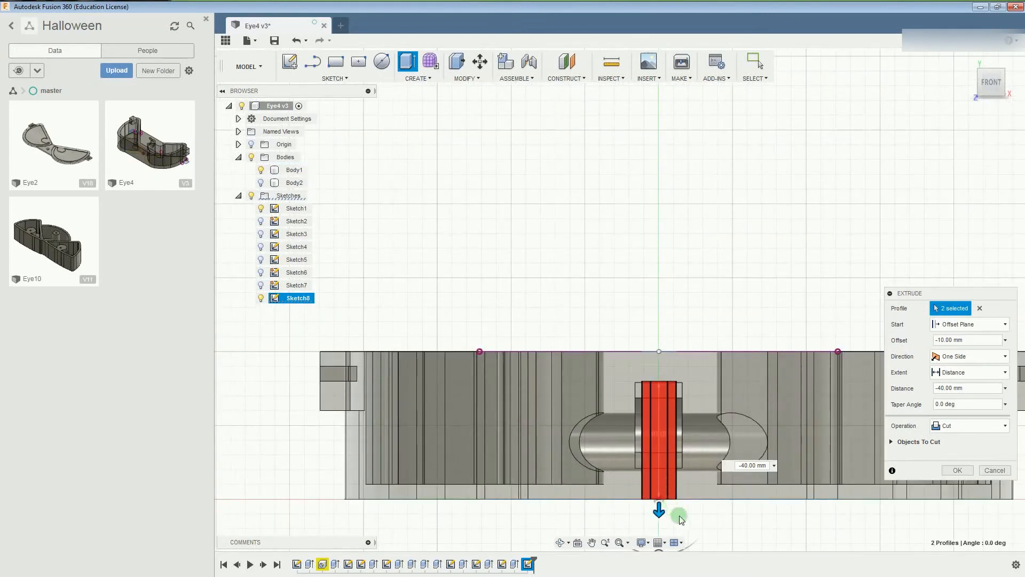
scroll(681, 517, up, 2)
scroll(679, 510, up, 2)
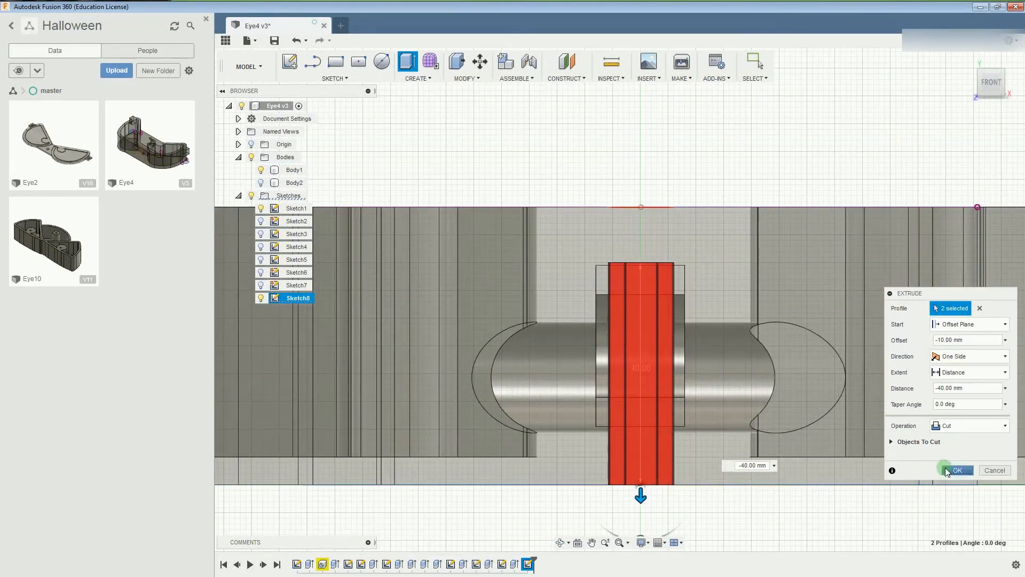
click(946, 470)
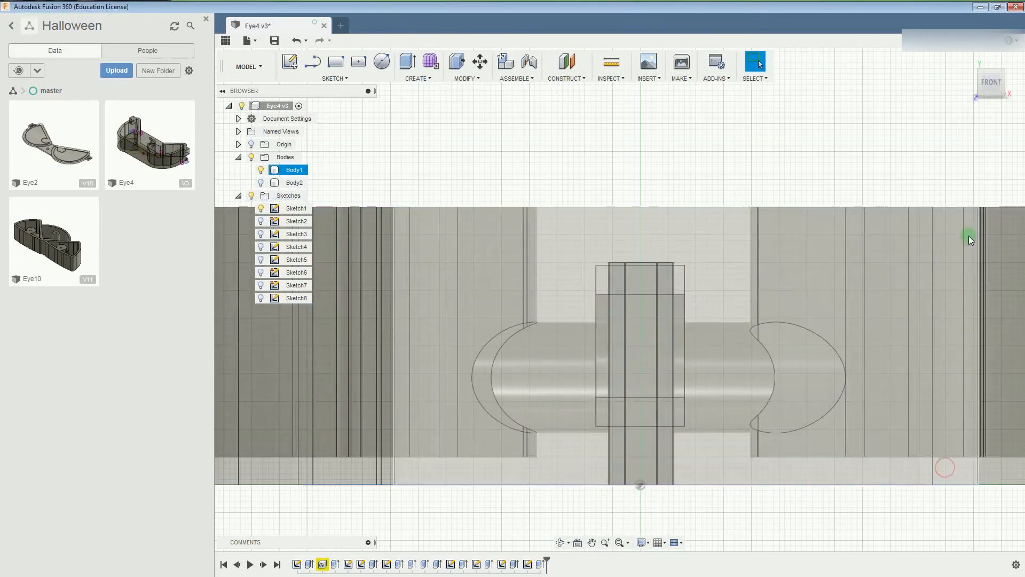
Return to the home view and save the design as a new version described as "User Saved".
click(968, 62)
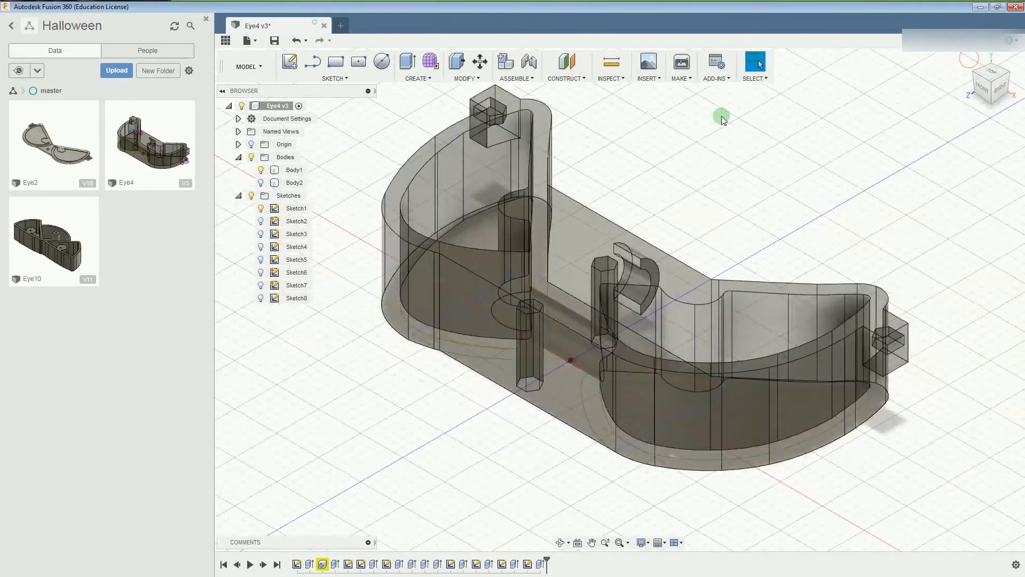
click(274, 41)
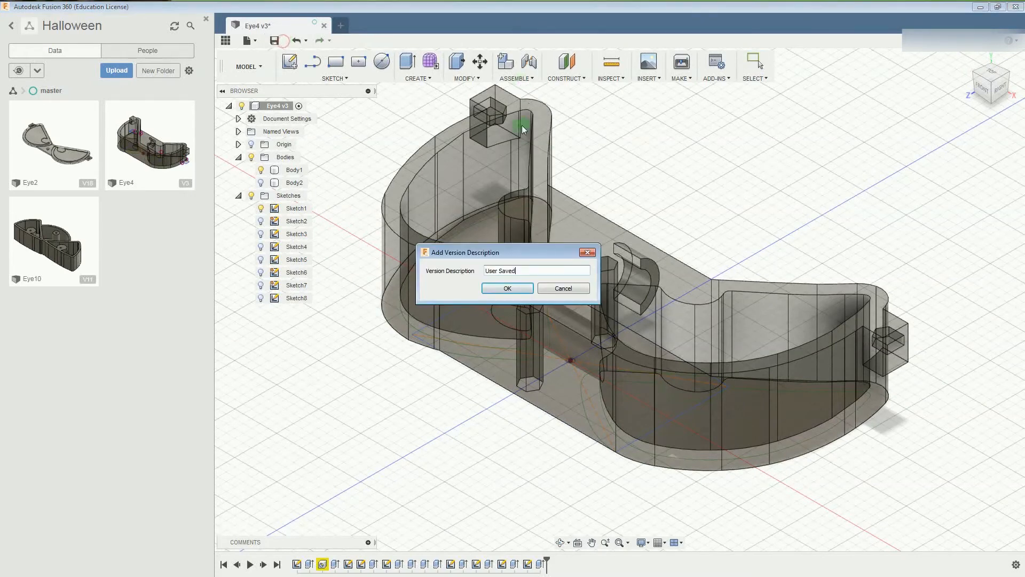
click(511, 289)
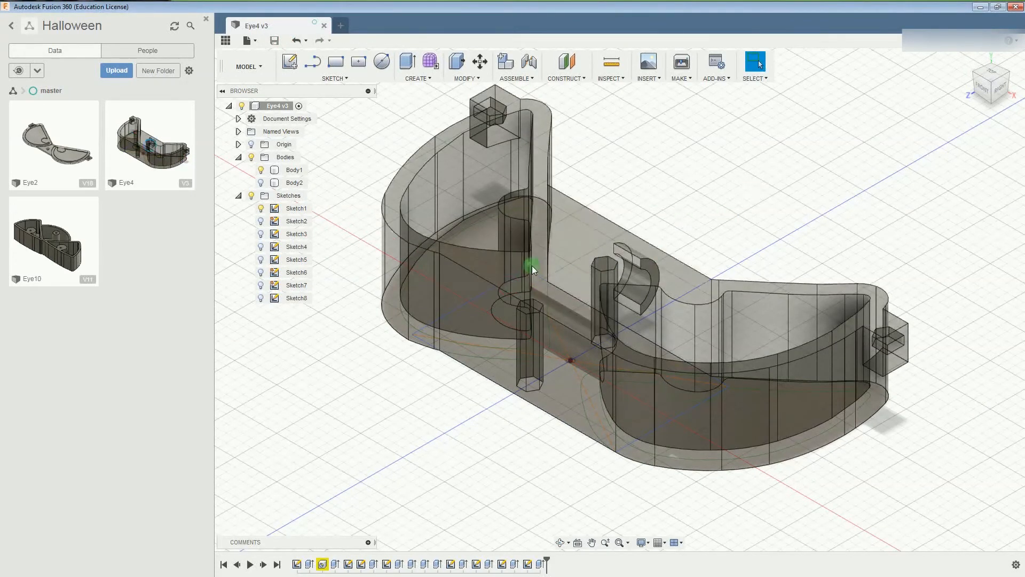
click(584, 287)
click(1014, 286)
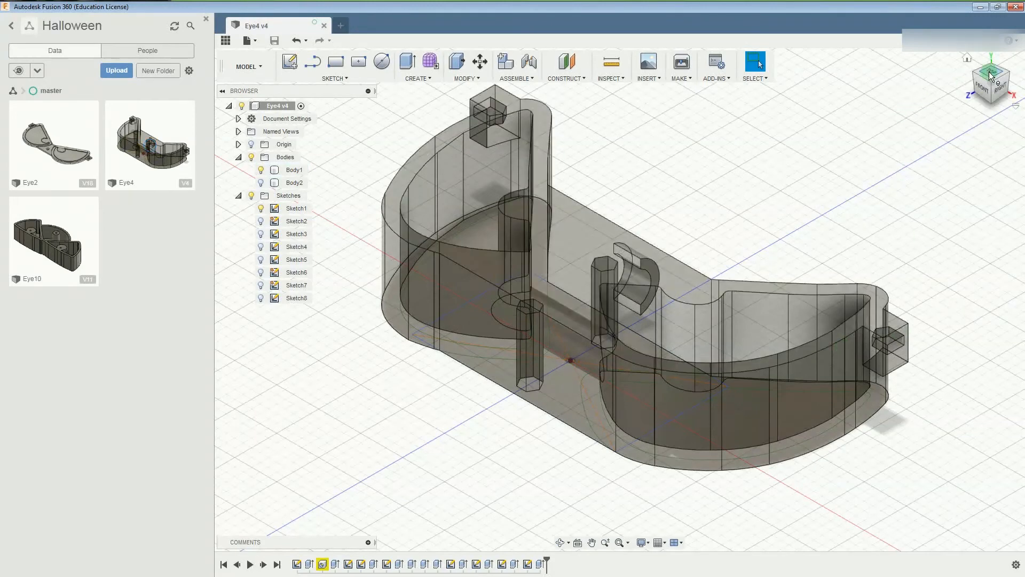
Show Body2 alongside the housing, seen from the top with the right end block in view.
click(990, 74)
click(274, 183)
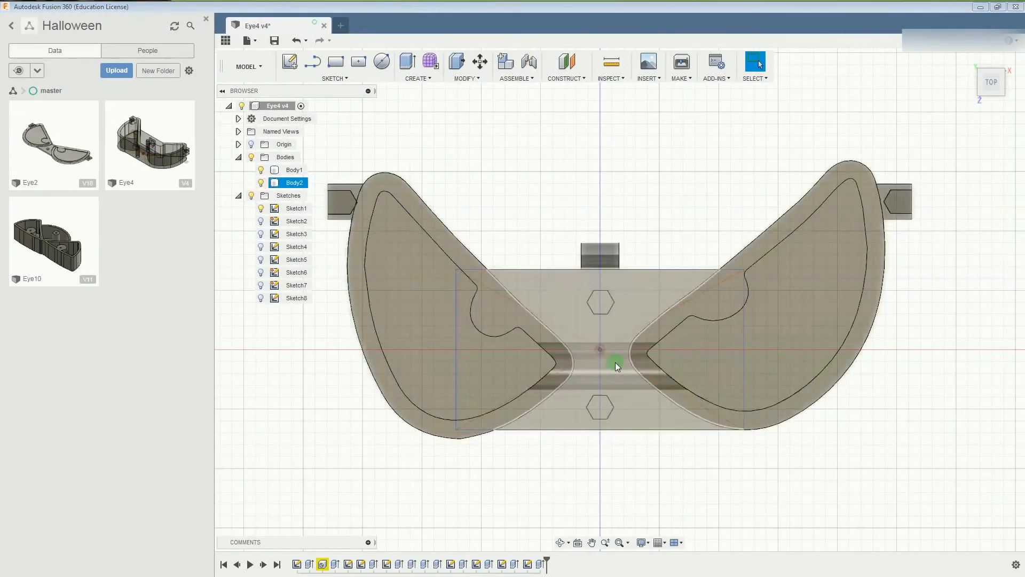
click(638, 437)
scroll(640, 439, up, 3)
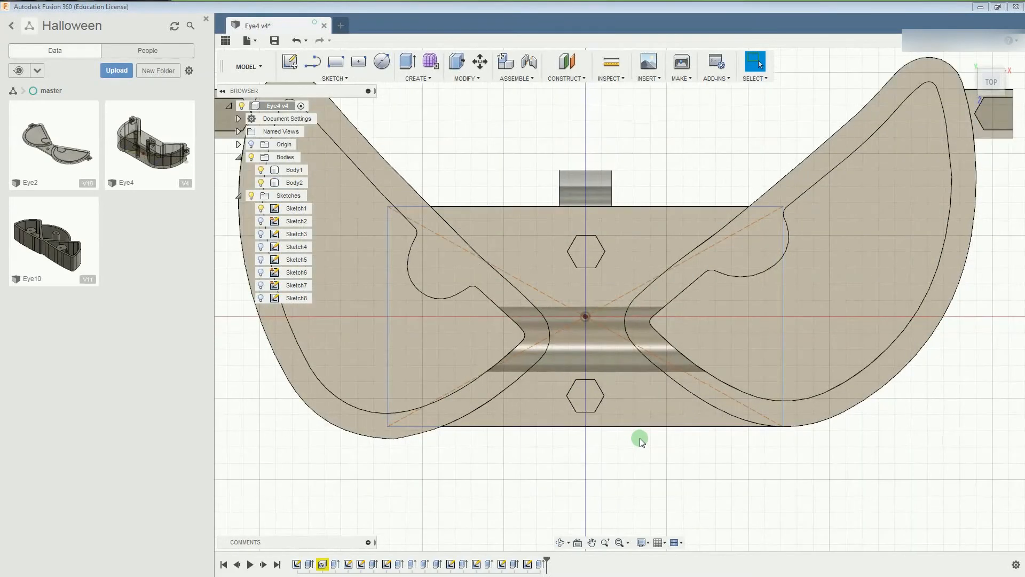
scroll(393, 214, down, 2)
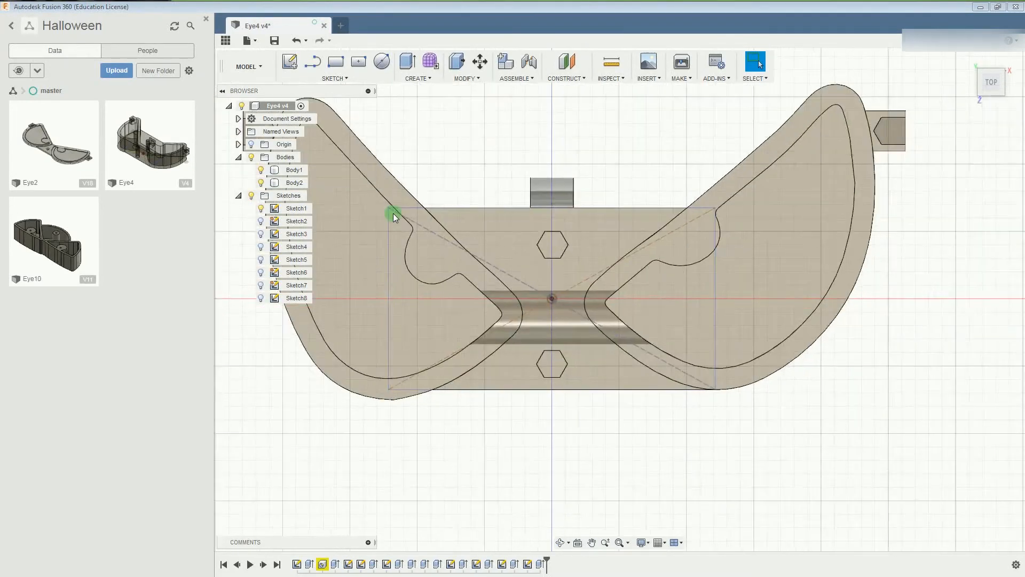
scroll(393, 213, down, 2)
click(722, 155)
scroll(730, 153, up, 2)
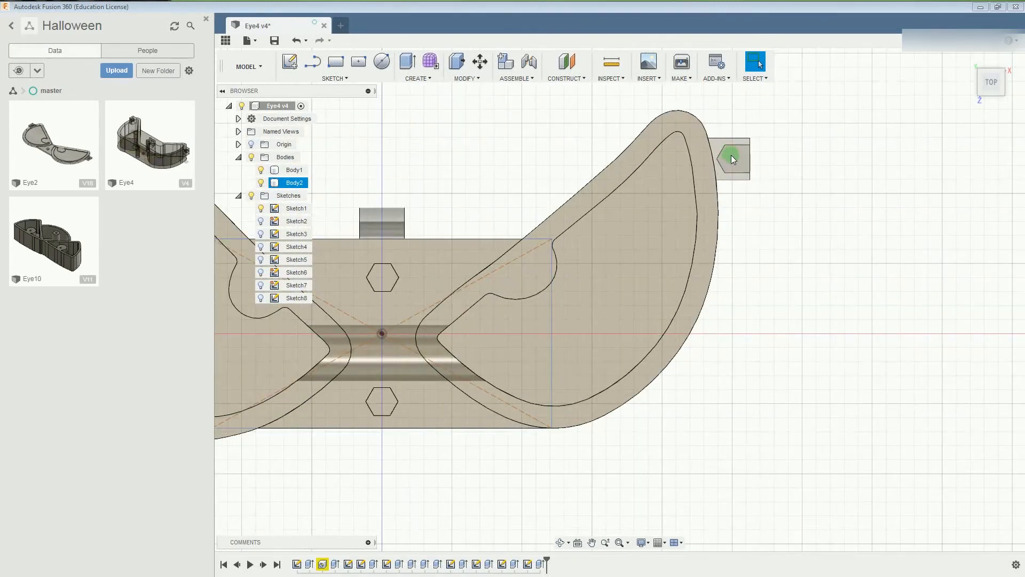
Open a new circle sketch on the right end block's top face and close it without drawing anything.
click(732, 155)
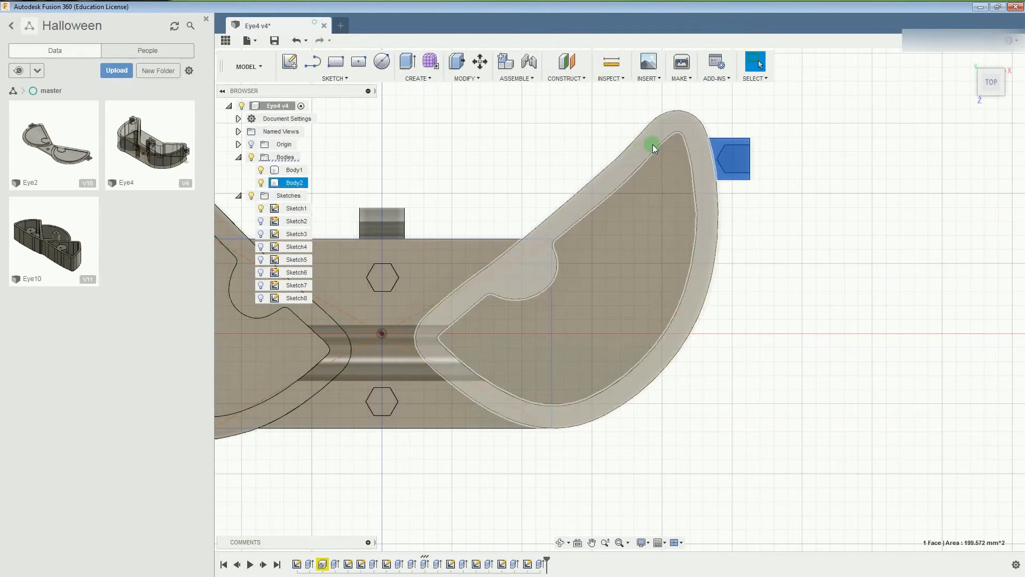
scroll(721, 158, up, 1)
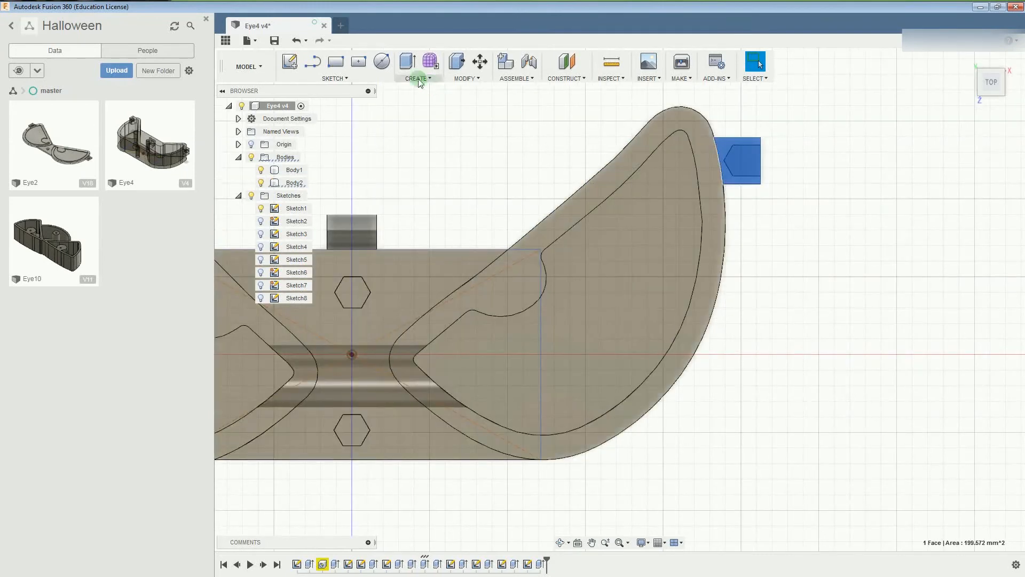
click(381, 61)
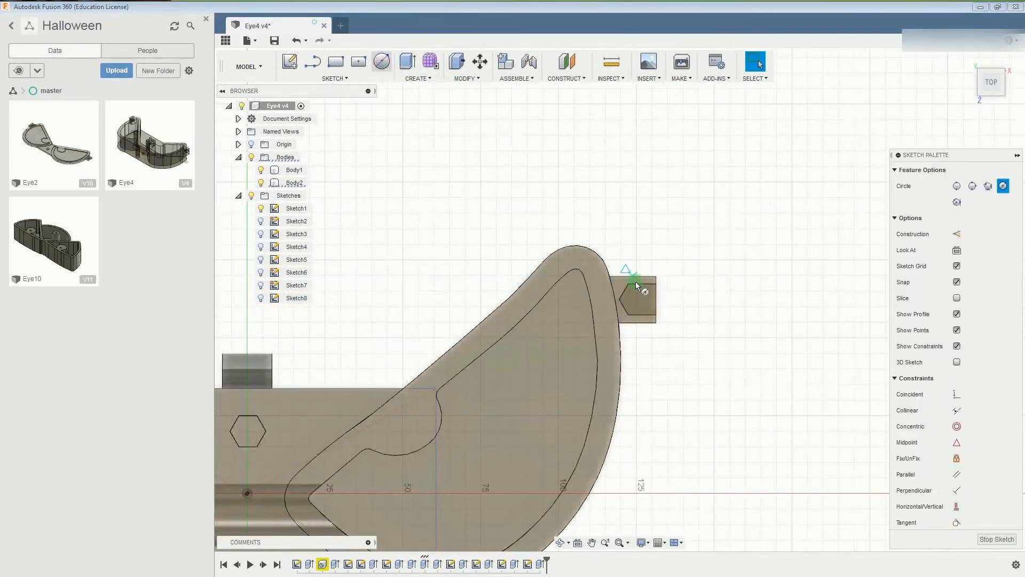
scroll(636, 300, up, 2)
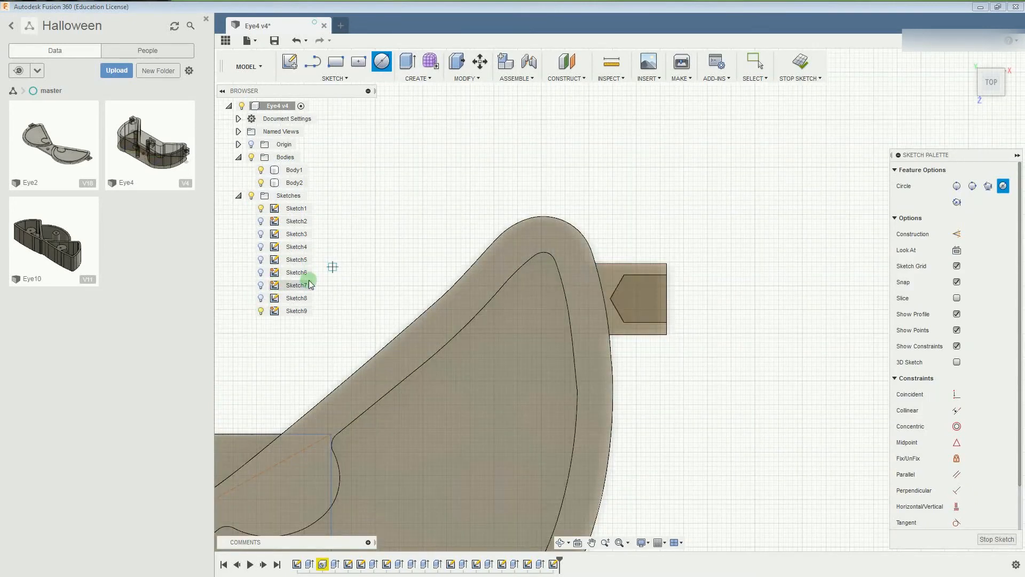
click(626, 296)
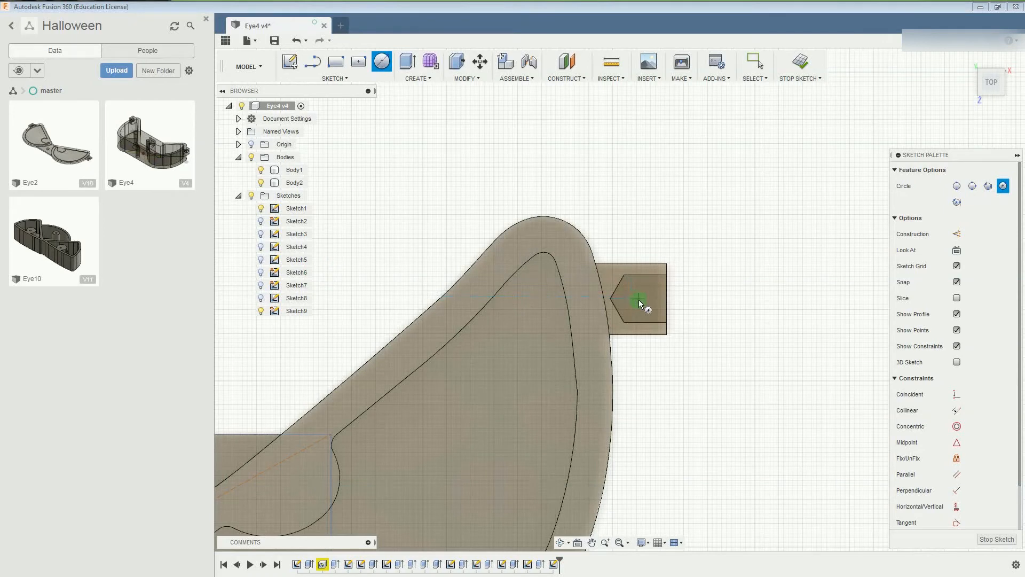
click(980, 540)
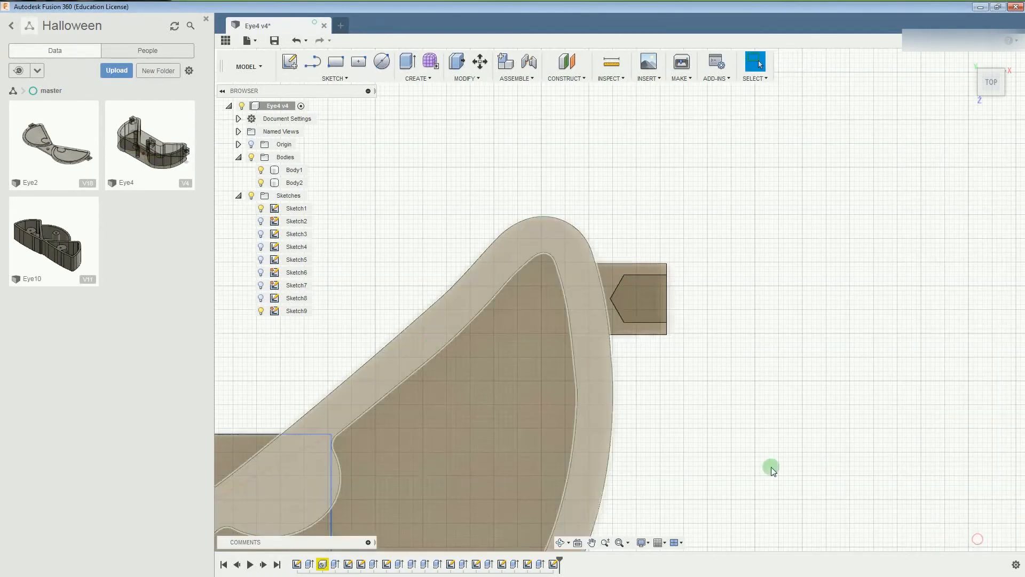
Check Sketch7 and Sketch6 for the right end block's hexagon and leave only Sketch5 shown to expose its outline and centre.
click(262, 288)
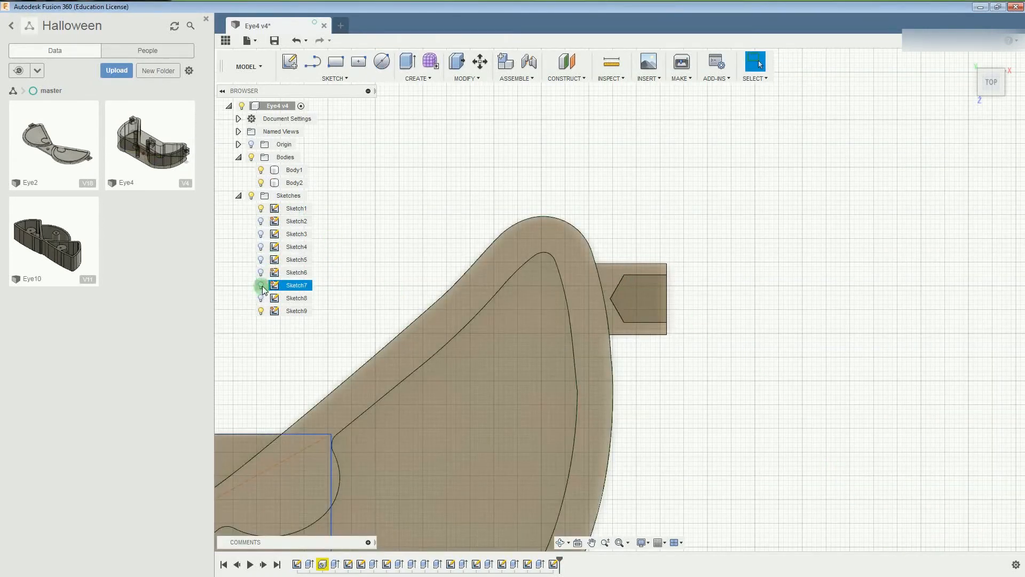
click(262, 273)
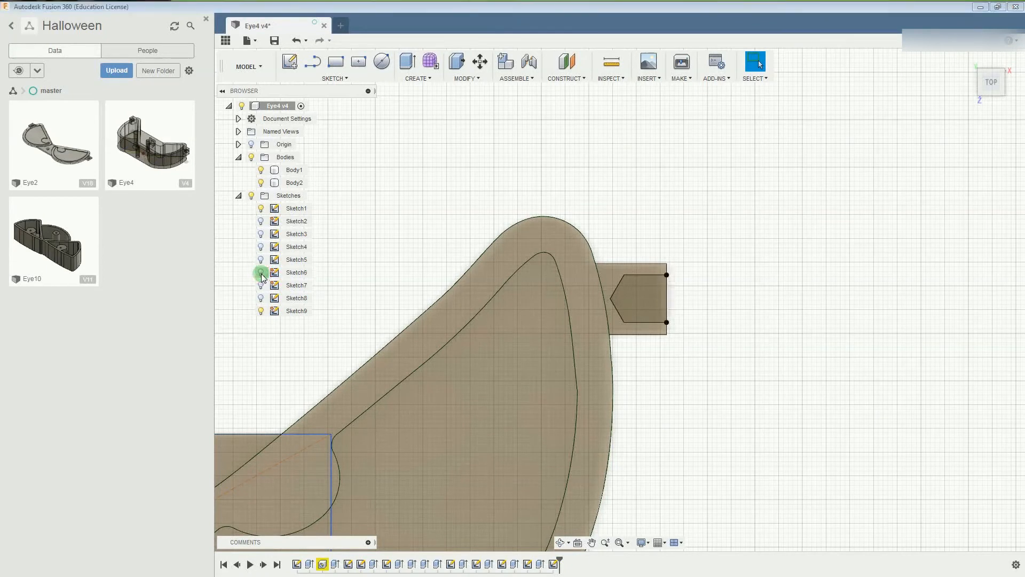
click(261, 260)
Sketch a 5.2 mm diameter circle on the right end block's top face, centred on the hexagon's centre point.
click(389, 61)
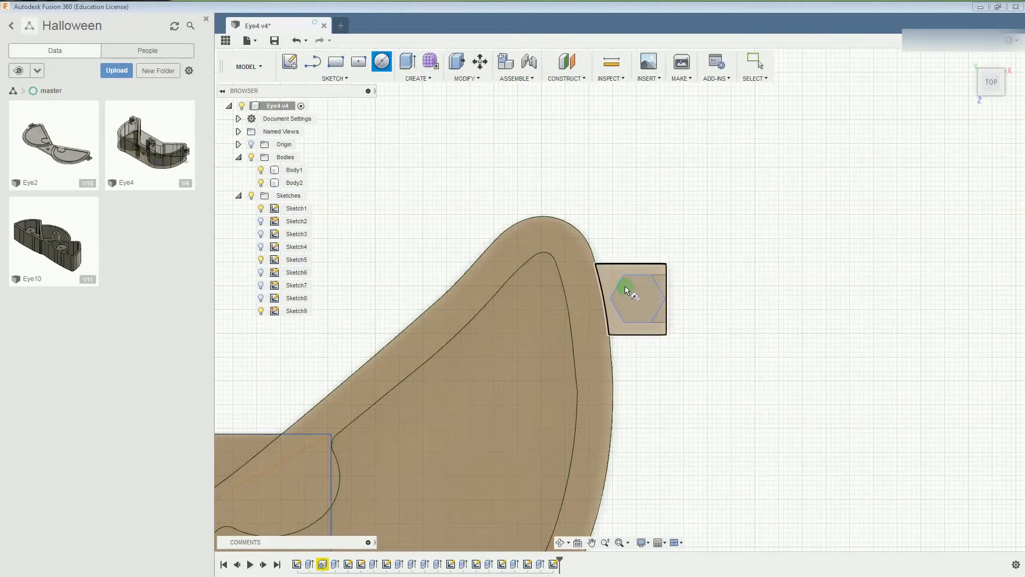
click(617, 274)
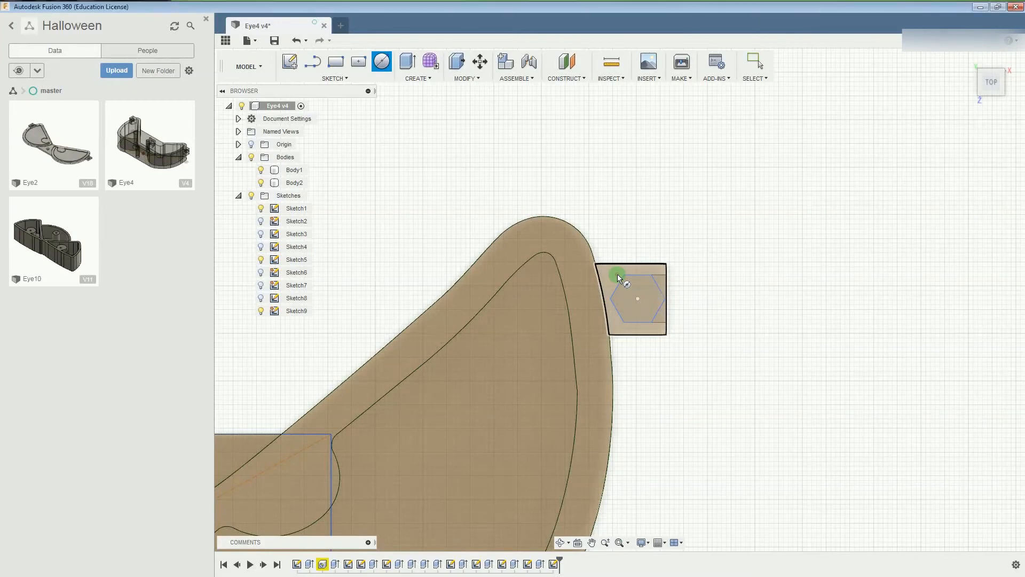
scroll(618, 274, down, 5)
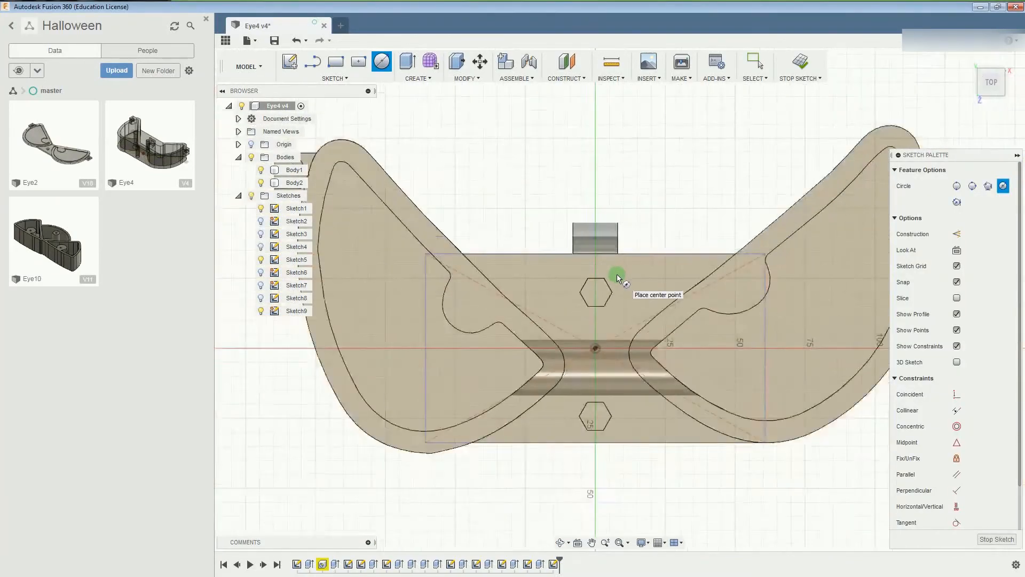
scroll(886, 179, up, 3)
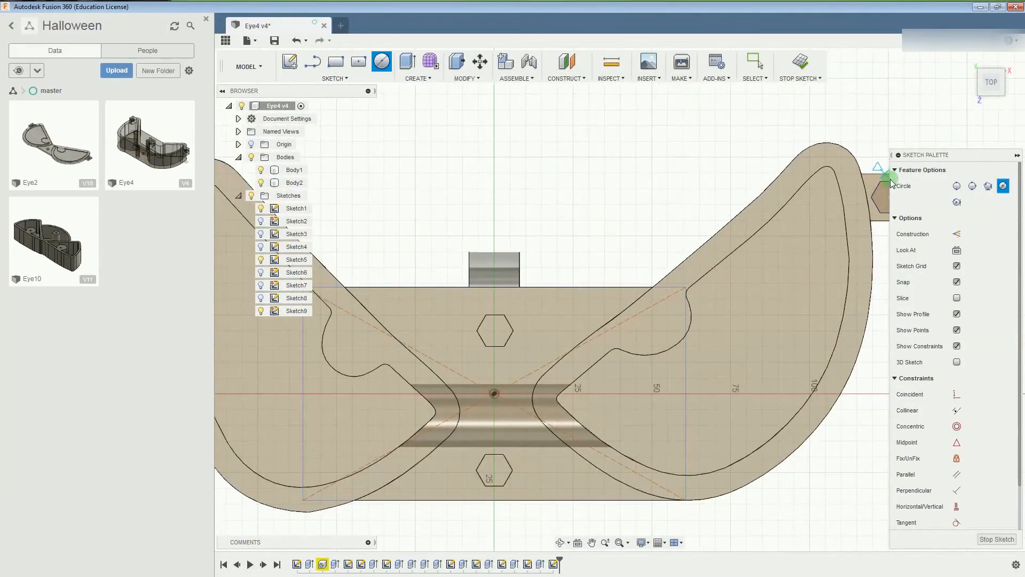
mouse_move(865, 180)
middle_down()
mouse_move(769, 144)
mouse_move(618, 183)
mouse_move(627, 223)
middle_up()
scroll(639, 248, up, 4)
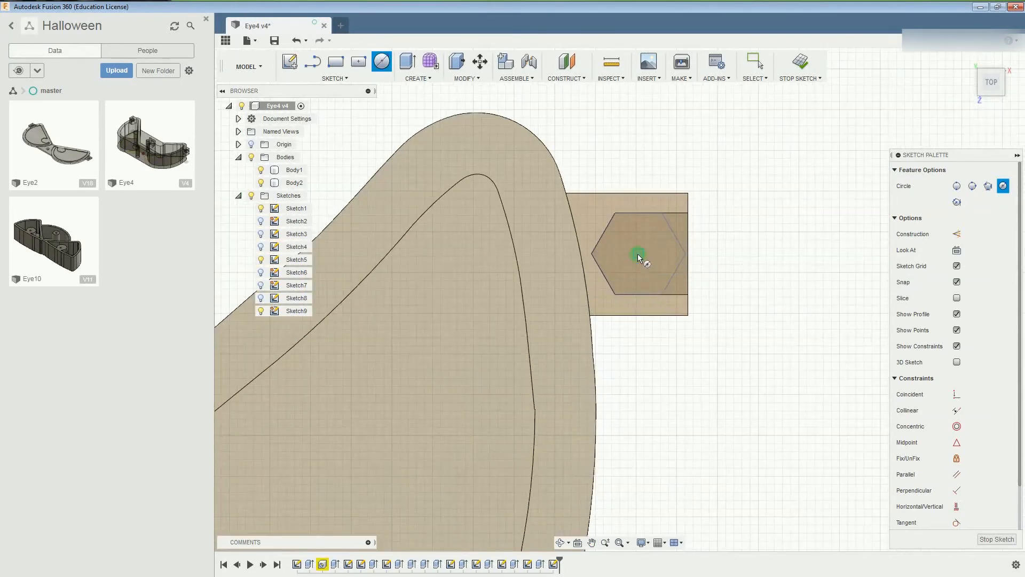
click(638, 253)
text(5)
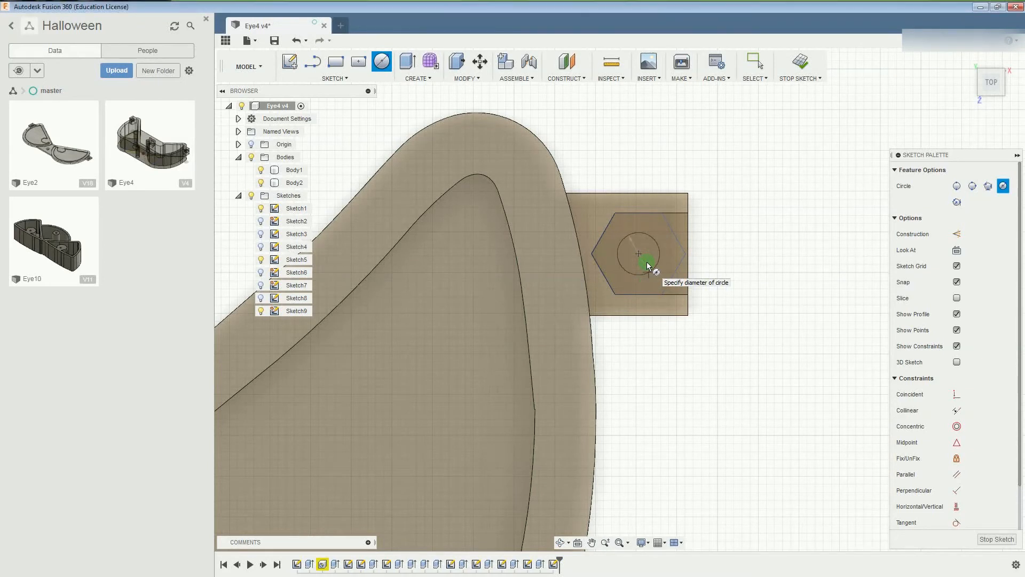
key(Return)
key(Escape)
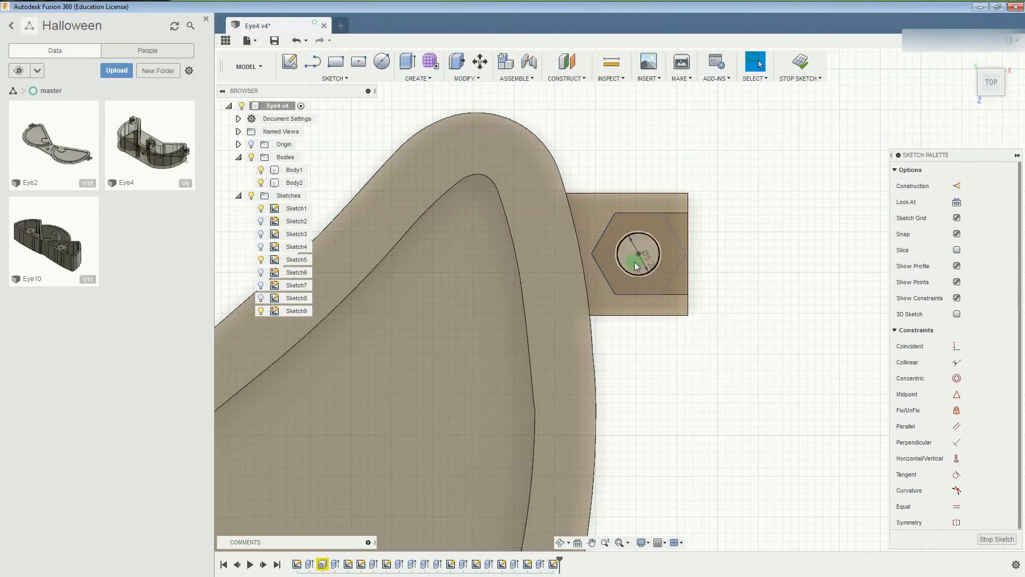
Extrude the right end block's circle as a cut of -22 mm, checking its depth from the right side before confirming.
click(637, 267)
right_click(636, 267)
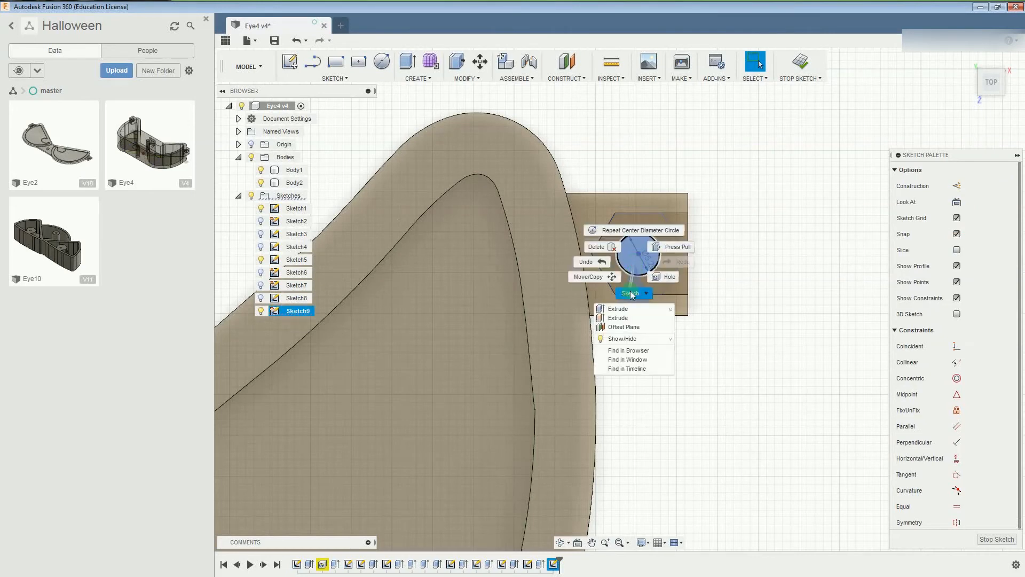
click(627, 308)
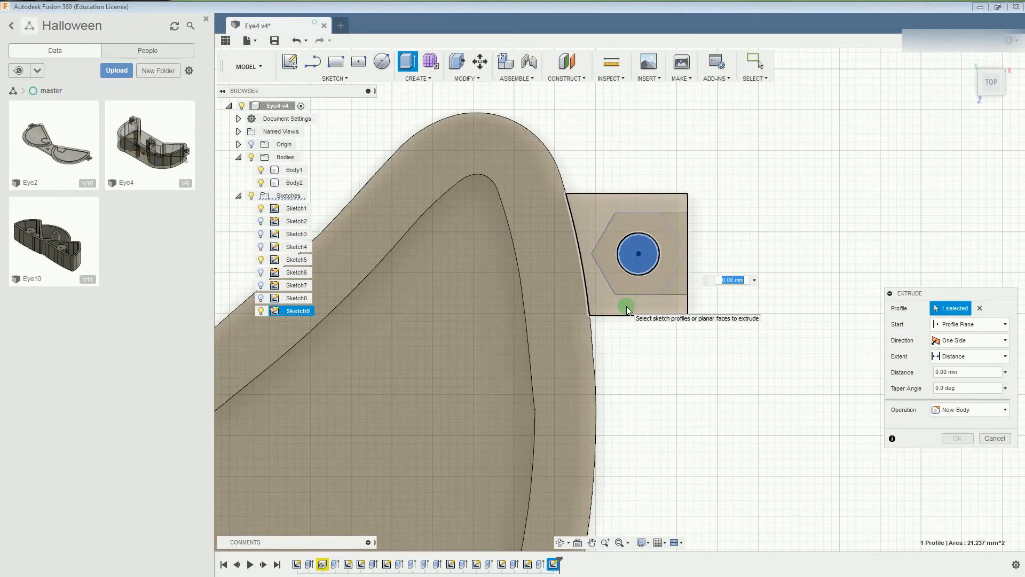
text(-20)
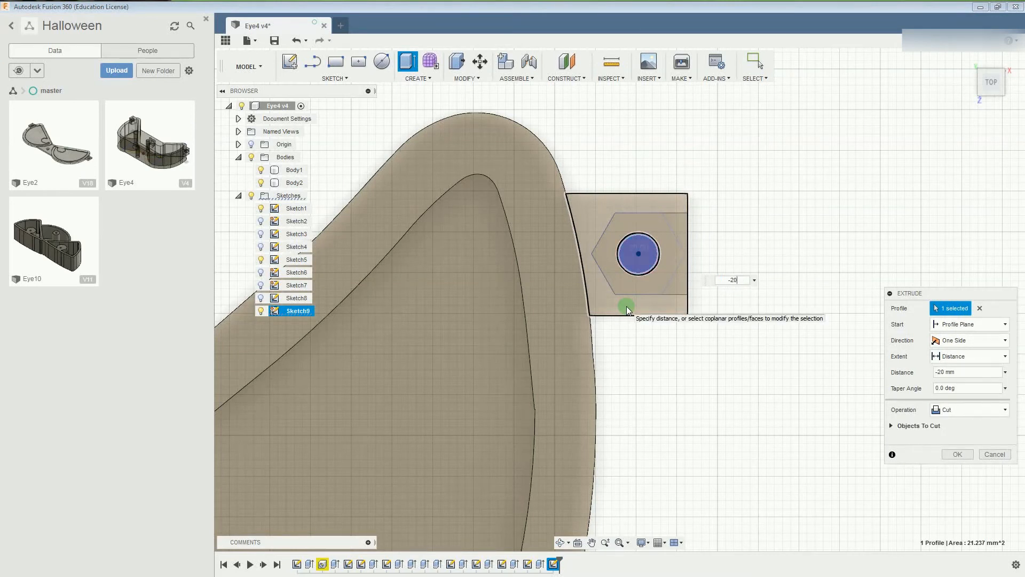
text(2)
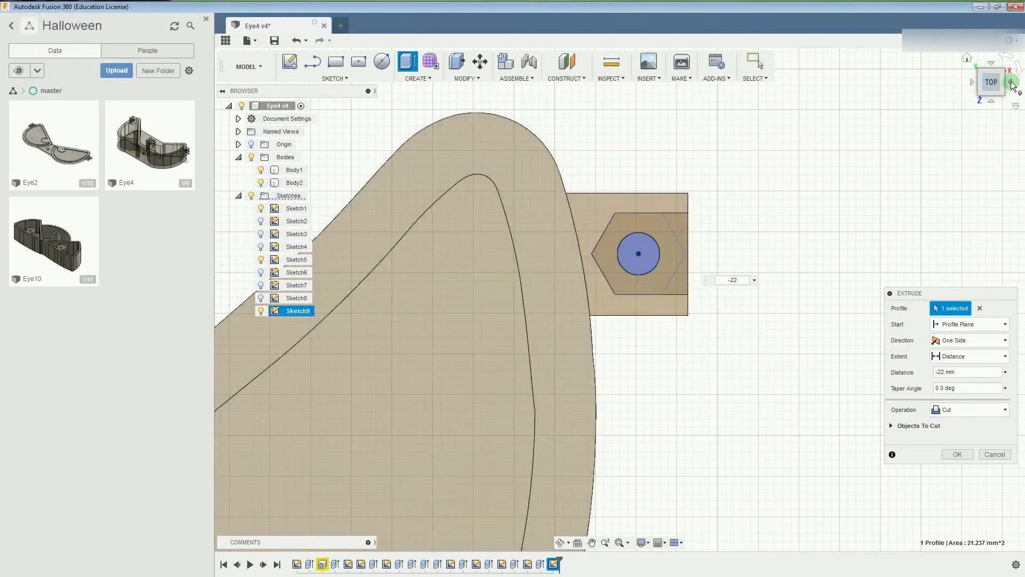
click(1013, 84)
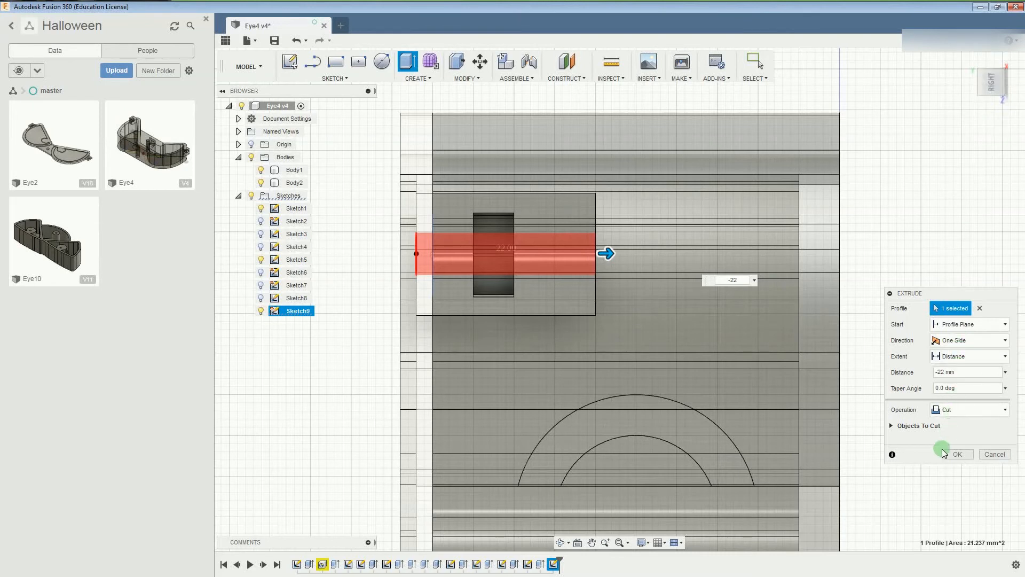
click(920, 425)
click(897, 410)
click(950, 454)
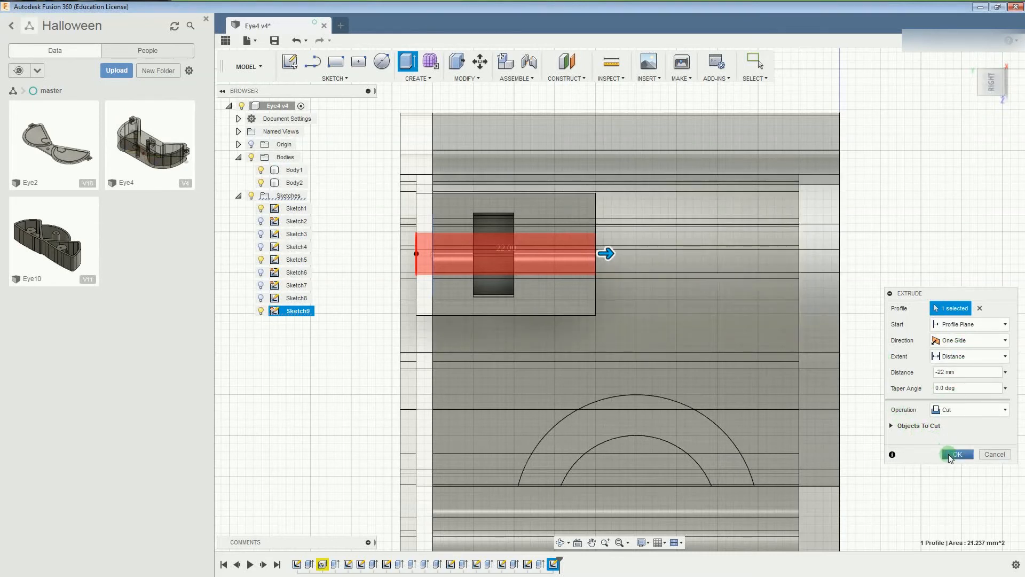
Examine the housing and both end blocks from the home view, several angled sides and the top.
mouse_move(988, 91)
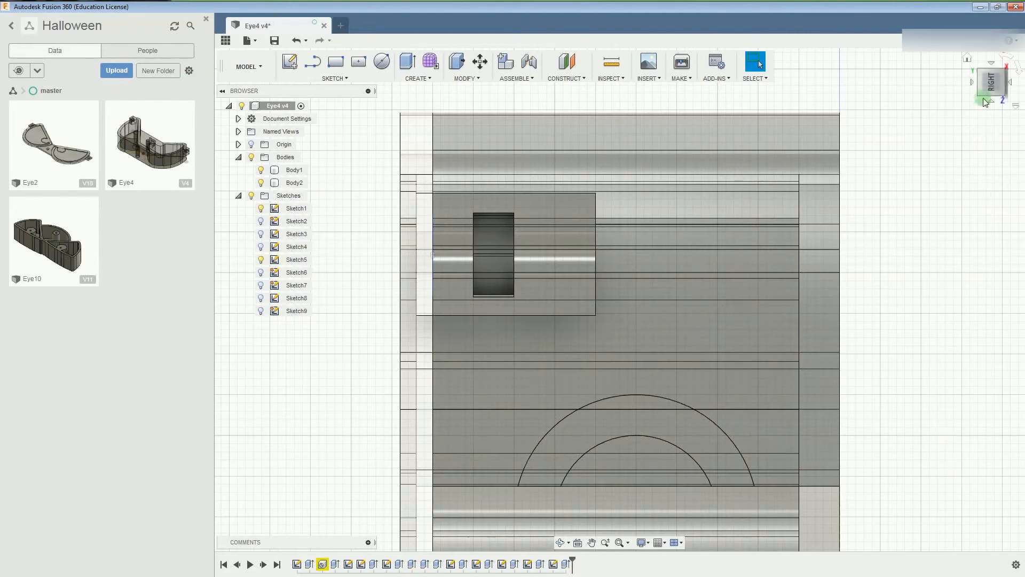
click(970, 60)
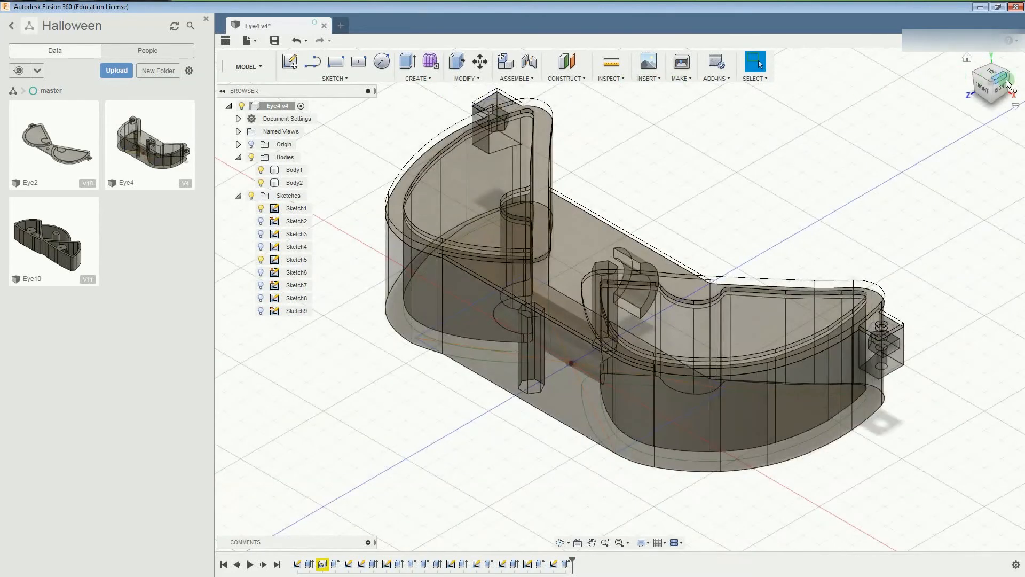
click(977, 75)
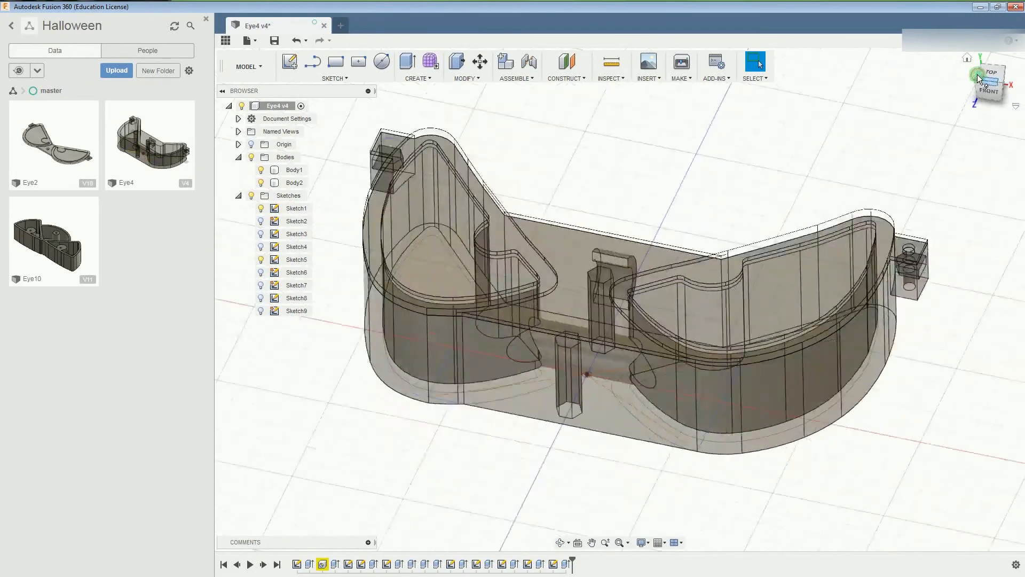
click(958, 61)
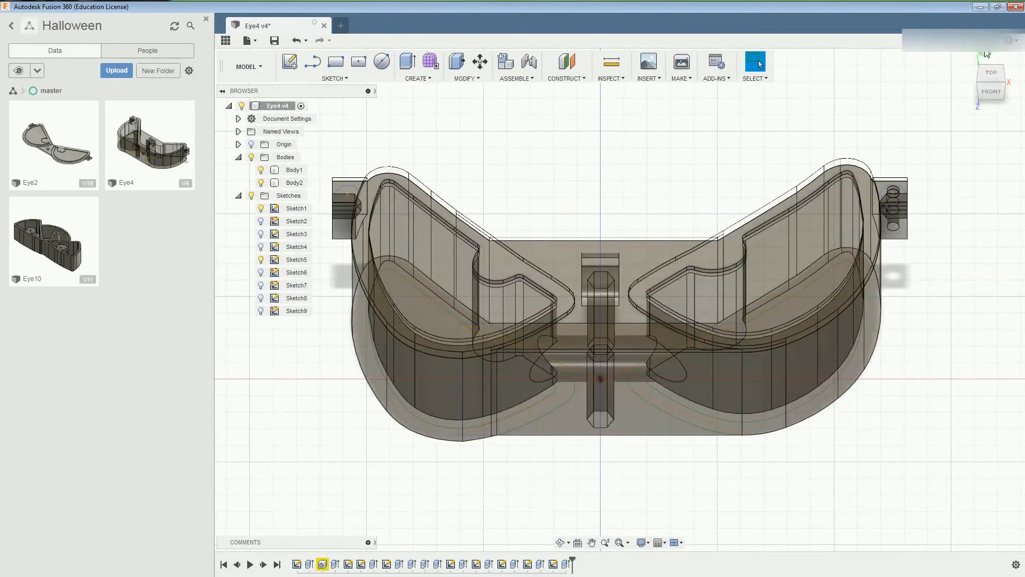
click(974, 80)
click(982, 80)
click(546, 475)
click(924, 130)
click(991, 90)
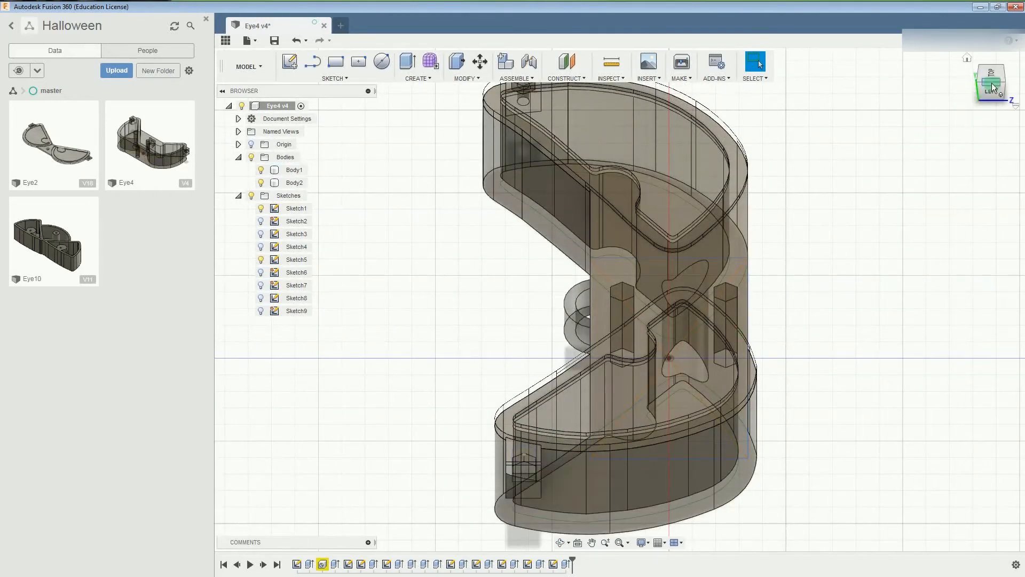
click(994, 75)
click(526, 464)
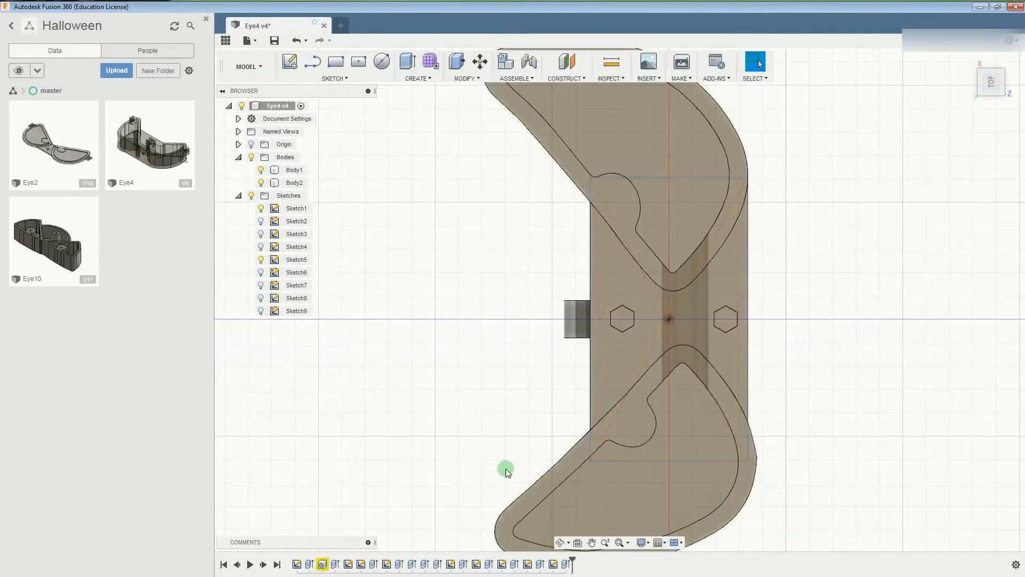
scroll(504, 469, down, 5)
scroll(475, 533, up, 3)
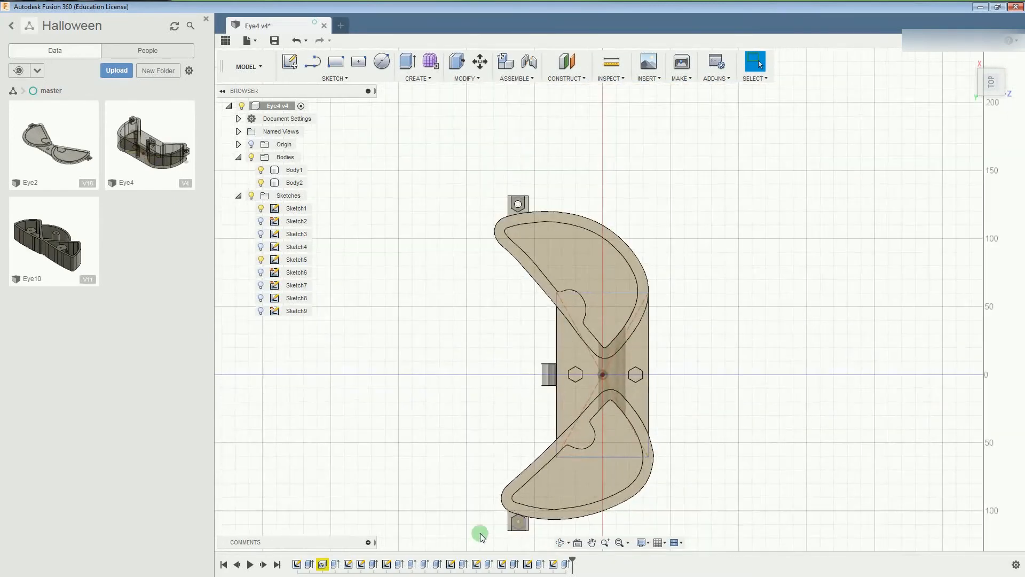
Edit Sketch9 to add a 5.2 mm diameter circle centred on the left end block's hexagon, and finish the sketch.
click(298, 310)
right_click(300, 310)
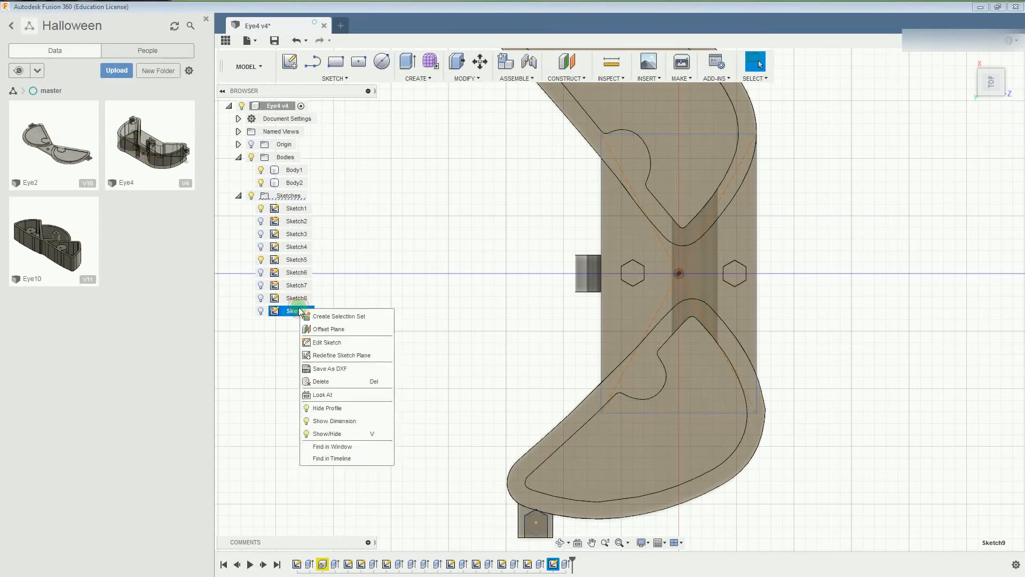
click(317, 340)
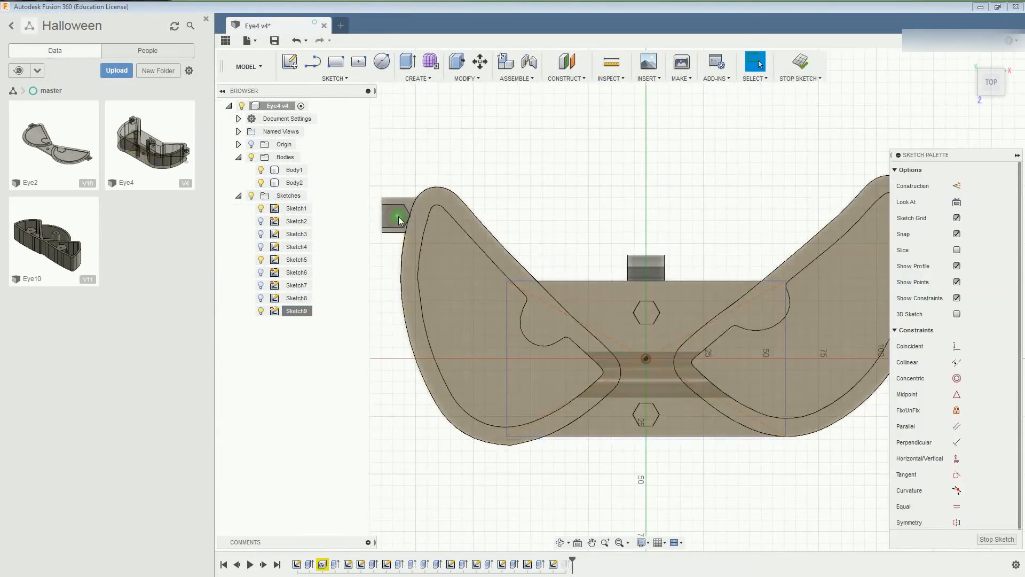
scroll(398, 216, up, 6)
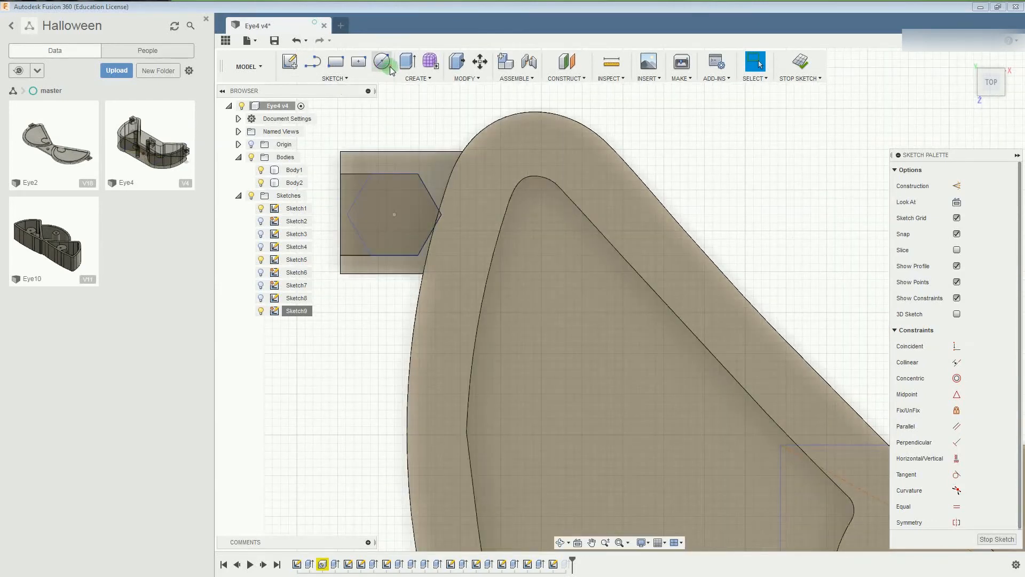
click(389, 66)
click(394, 216)
text(5.2)
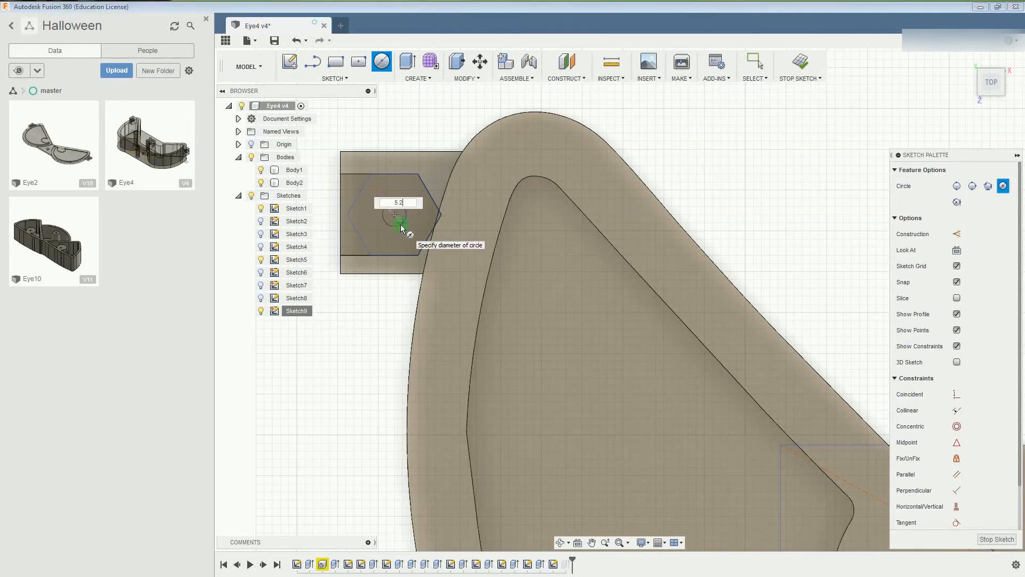
key(Return)
key(Escape)
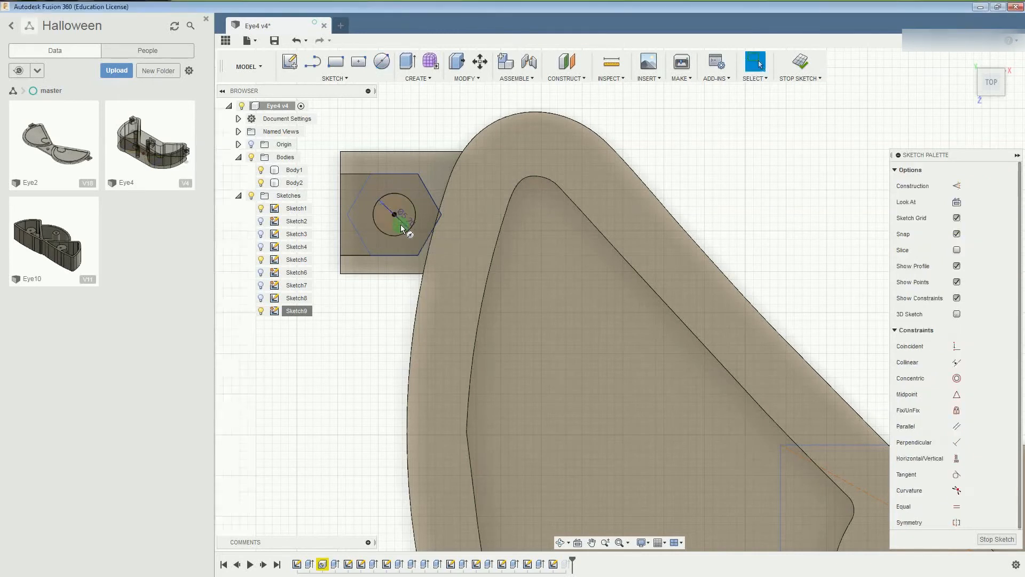
click(439, 235)
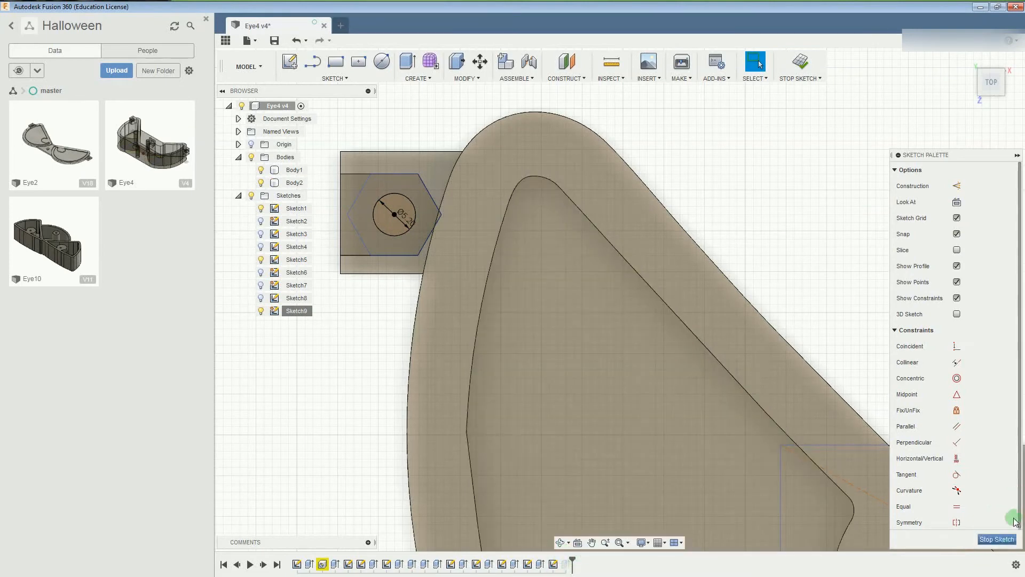
click(996, 540)
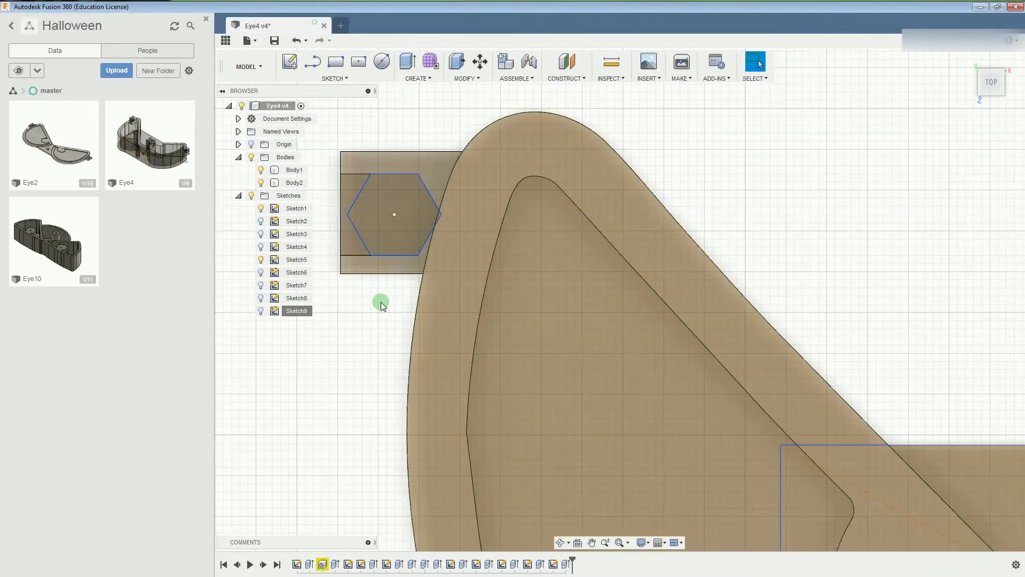
Show Sketch9 and add the left end block's circle as a second profile of the existing -22 mm extrude cut.
scroll(379, 302, up, 1)
scroll(379, 302, down, 3)
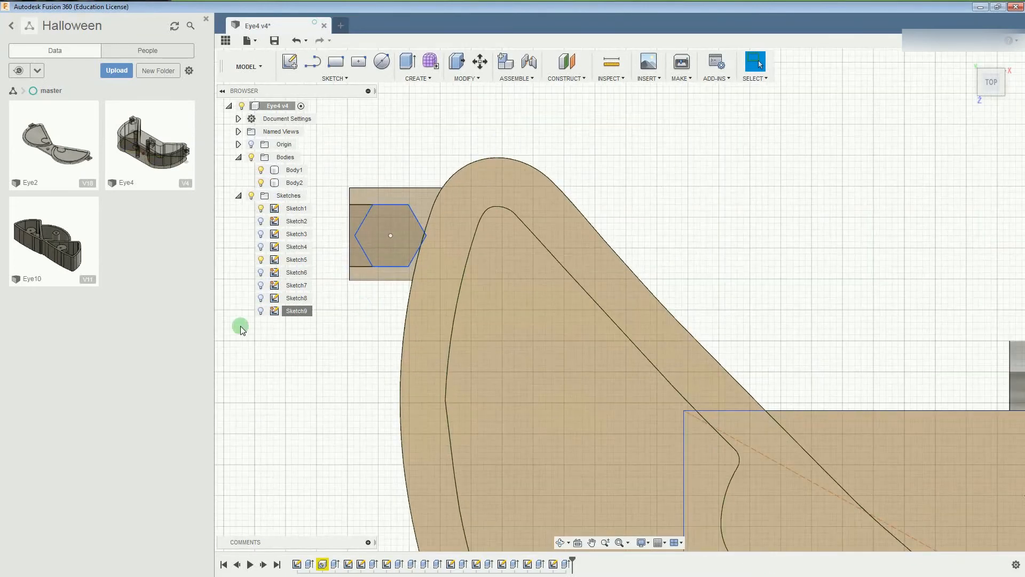
click(262, 312)
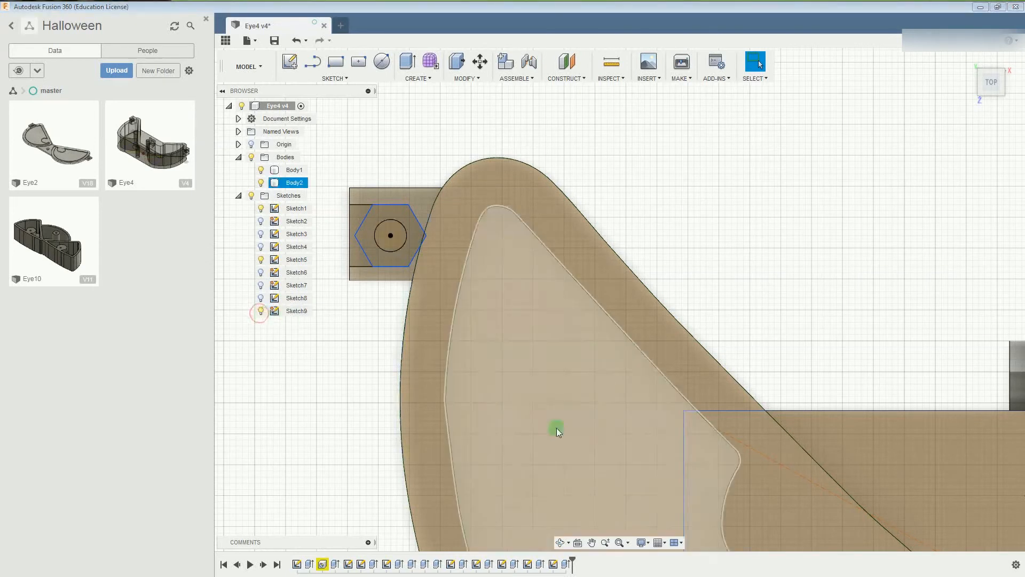
click(565, 564)
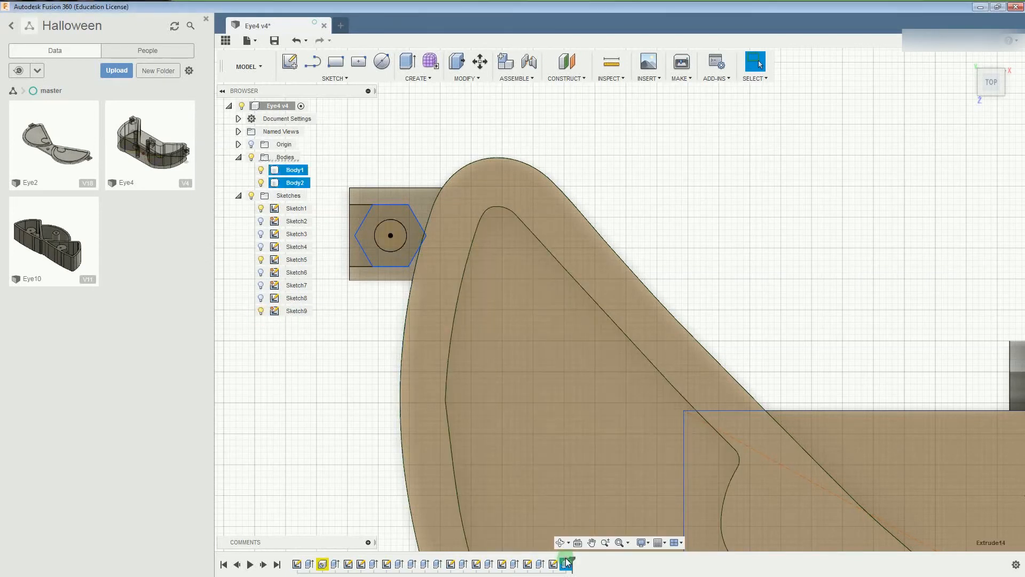
right_click(566, 563)
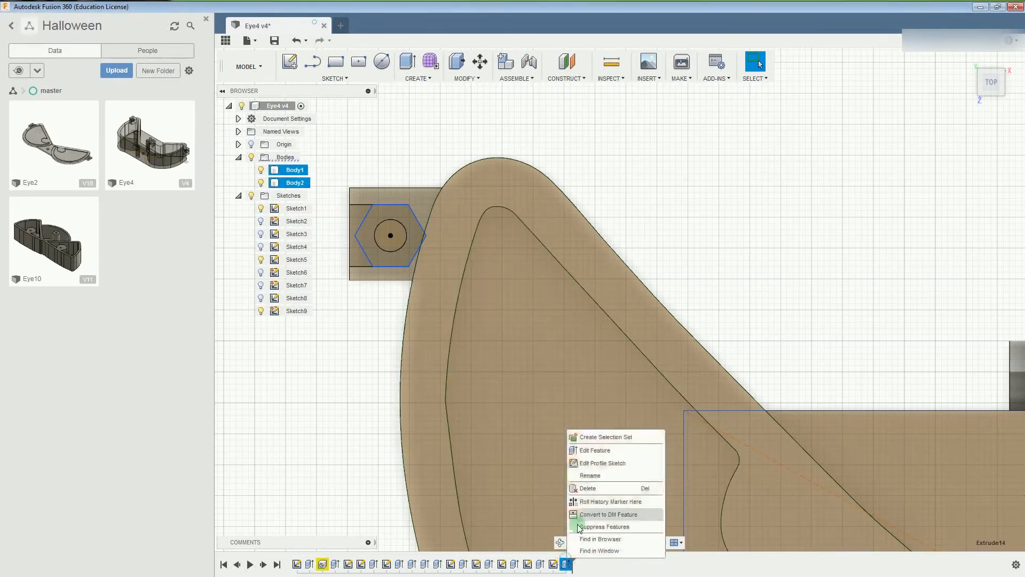
click(596, 451)
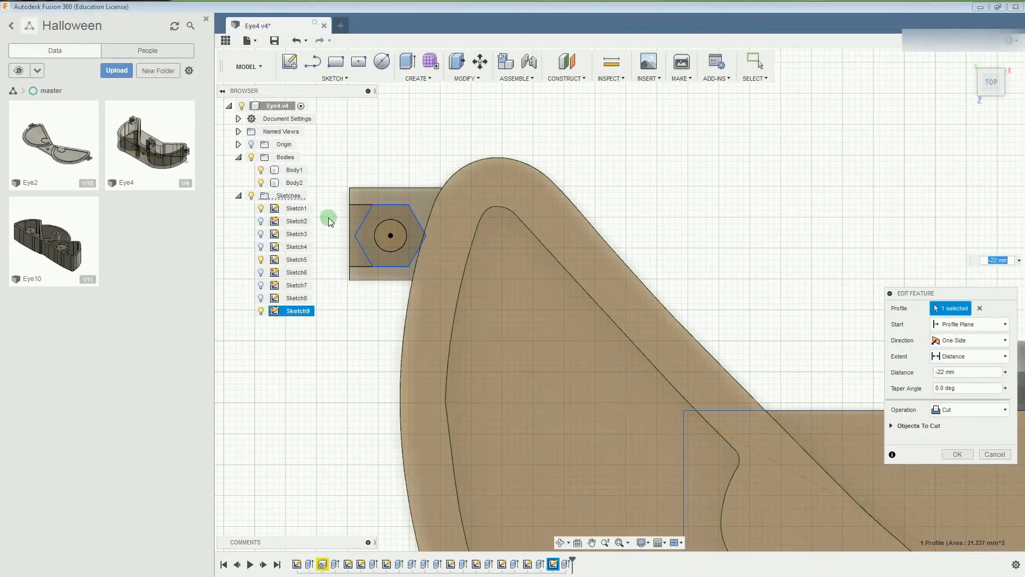
scroll(357, 249, up, 2)
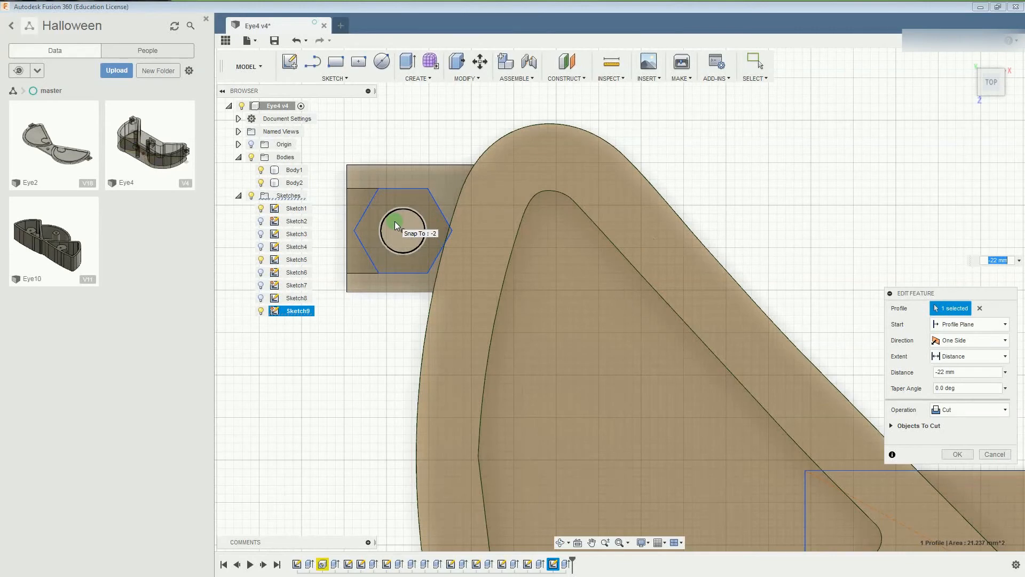
click(395, 222)
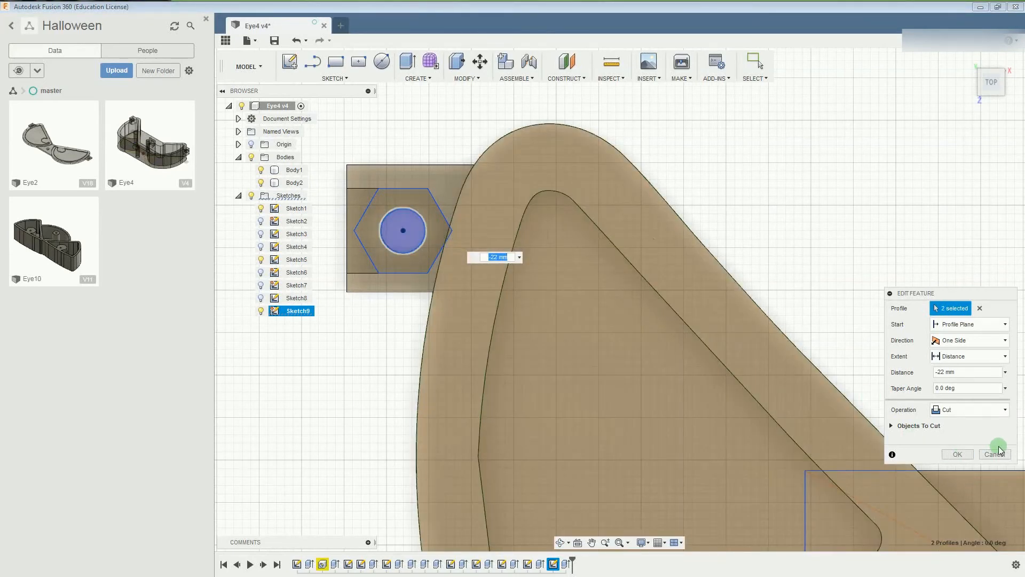
click(948, 455)
scroll(772, 318, down, 3)
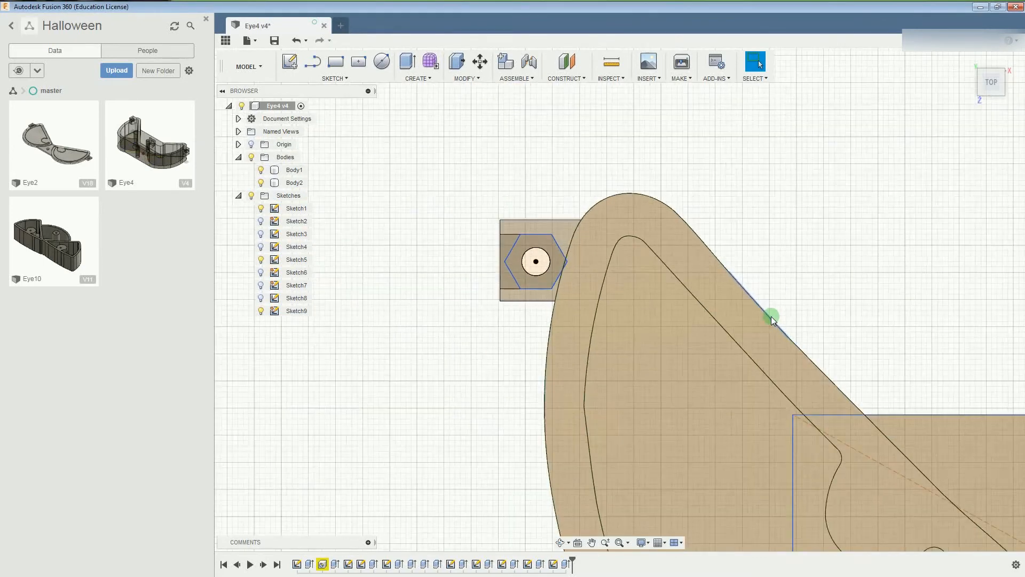
Save the design as a new version with the description "User Saved".
click(275, 40)
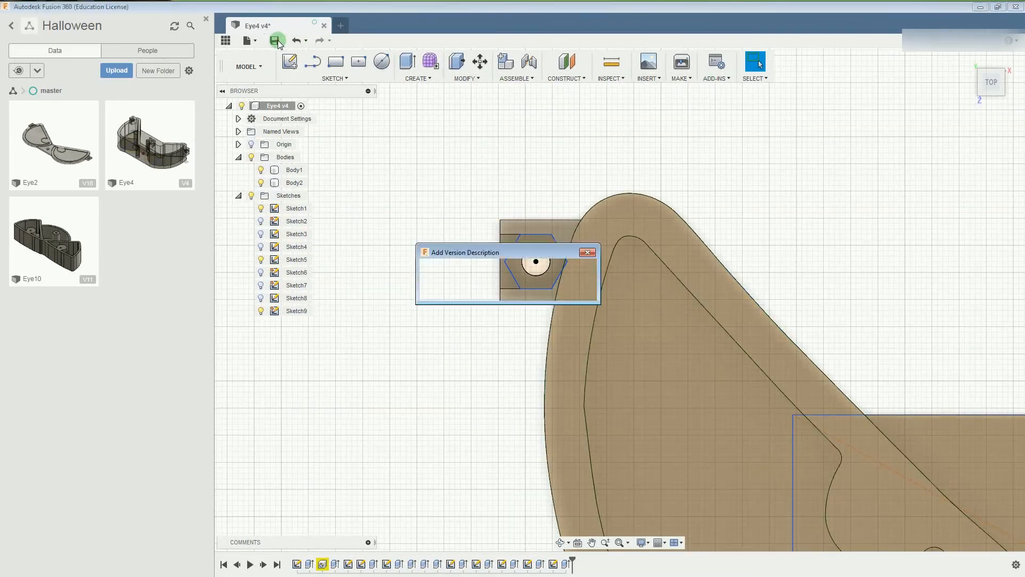
click(447, 269)
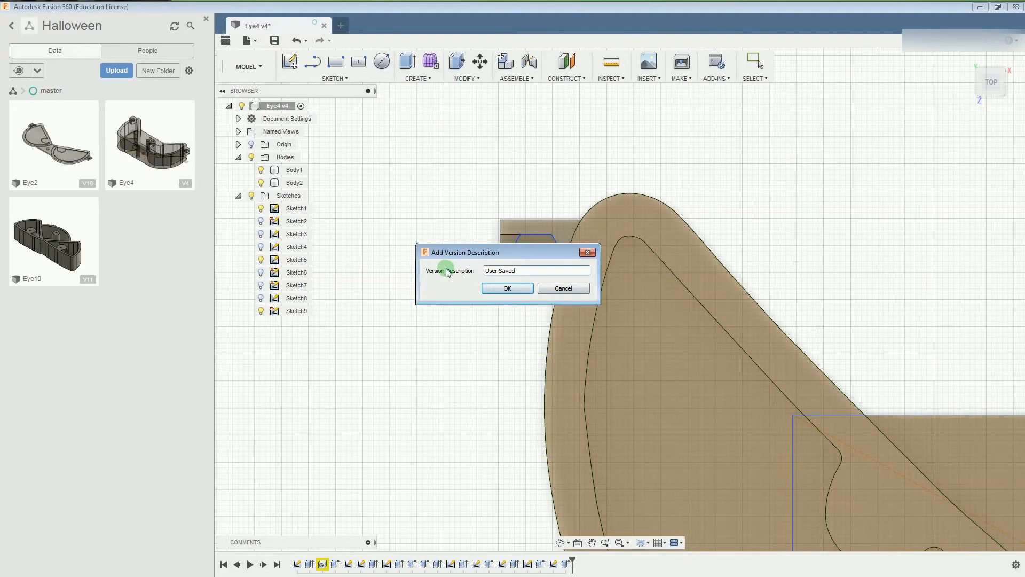
key(Return)
Hide Sketch5, Sketch9 and Sketch1, and show Sketch8 with the middle section's hexagons and their centre points.
scroll(725, 334, down, 4)
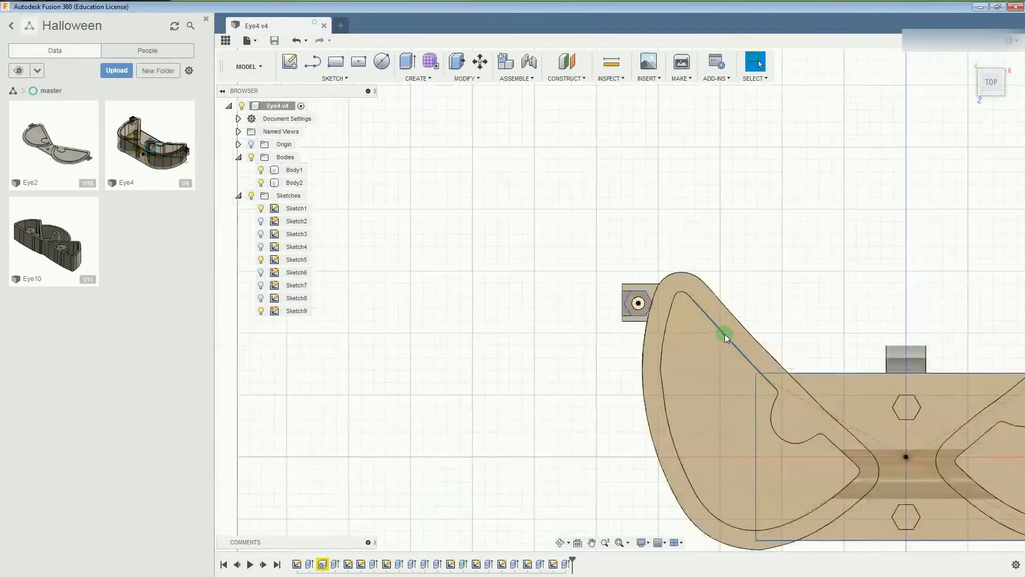
scroll(725, 334, down, 5)
scroll(872, 367, up, 5)
scroll(847, 390, up, 3)
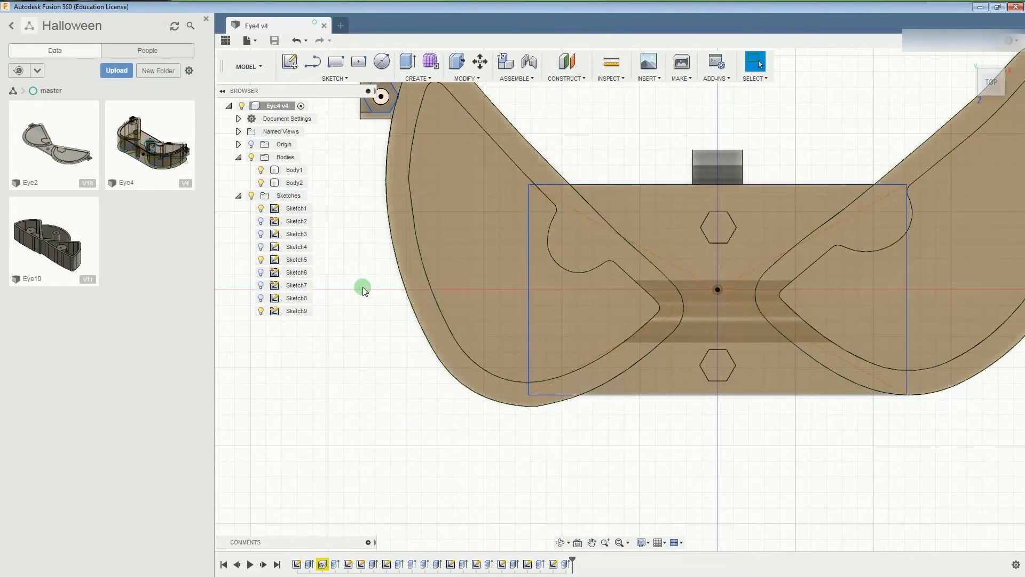
click(267, 260)
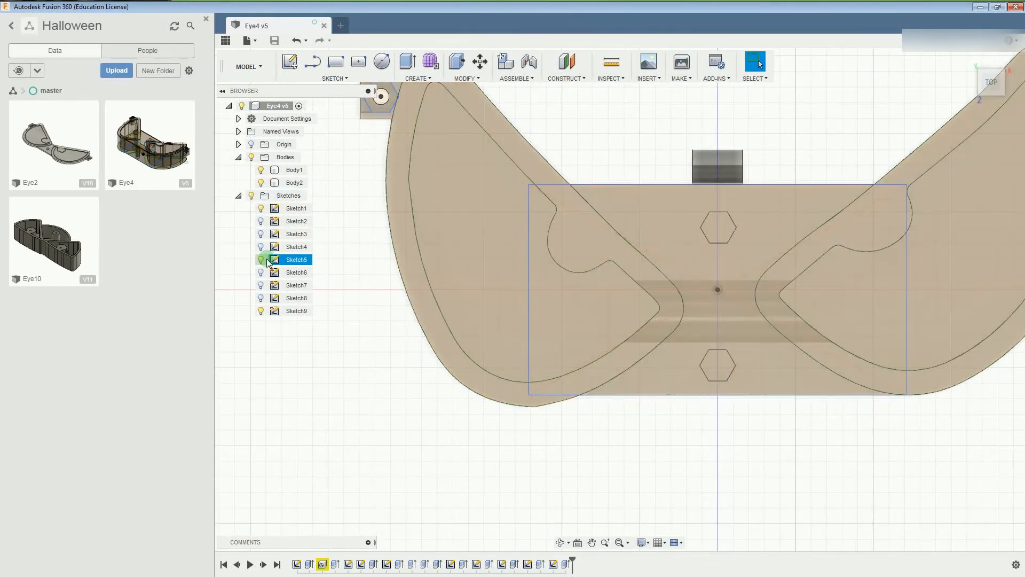
click(261, 260)
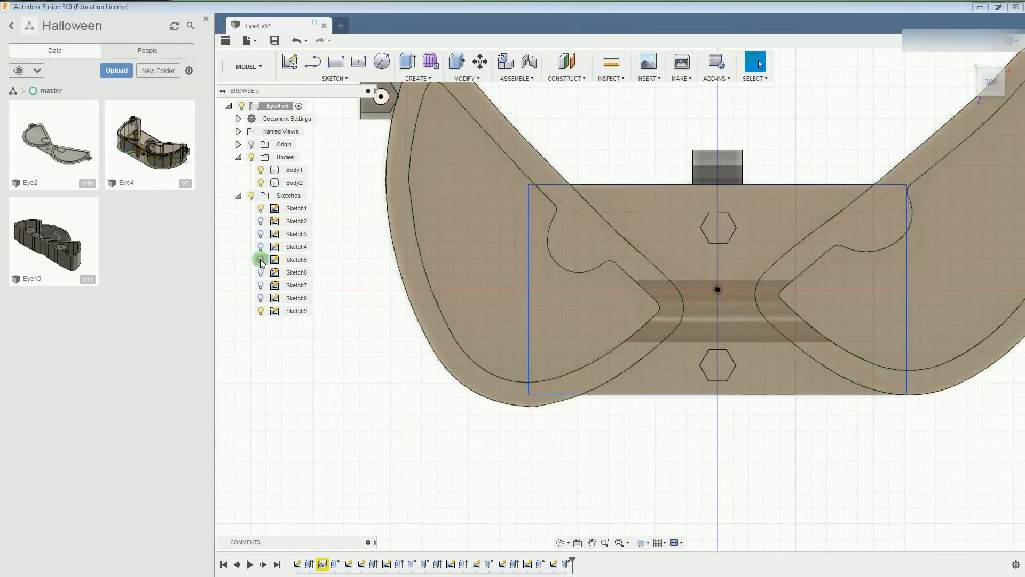
click(248, 318)
click(260, 311)
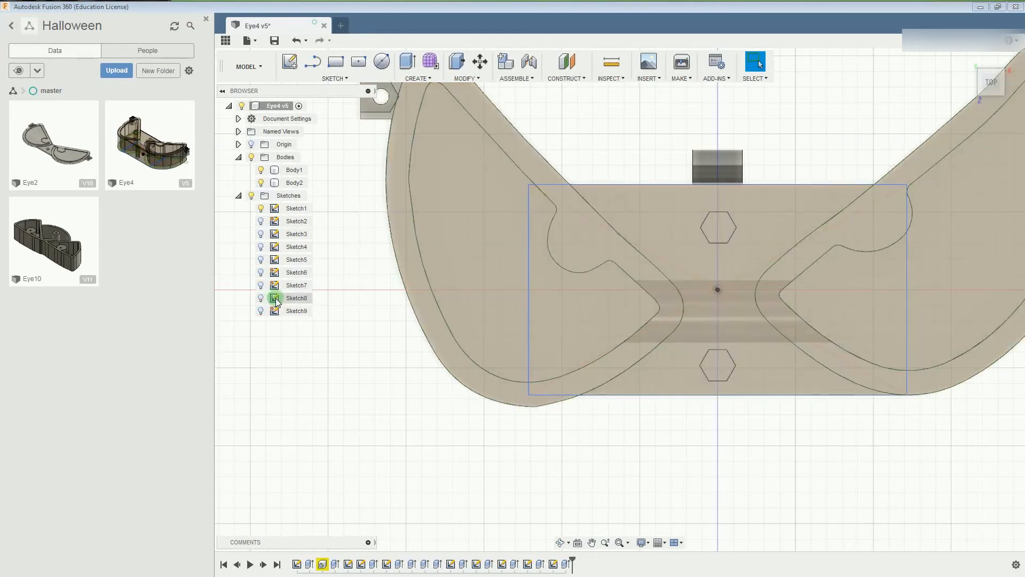
click(277, 302)
click(260, 298)
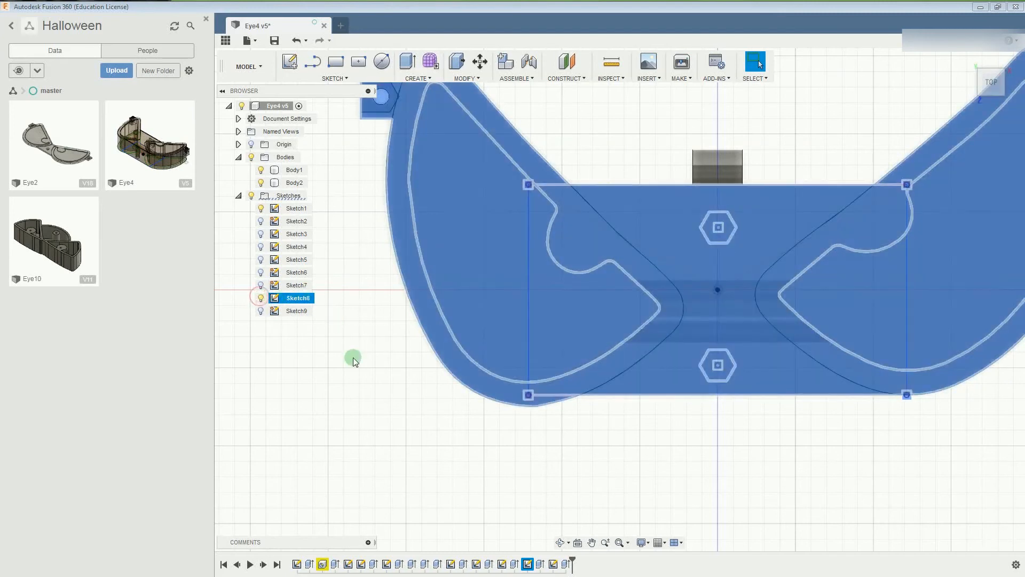
click(372, 396)
click(719, 227)
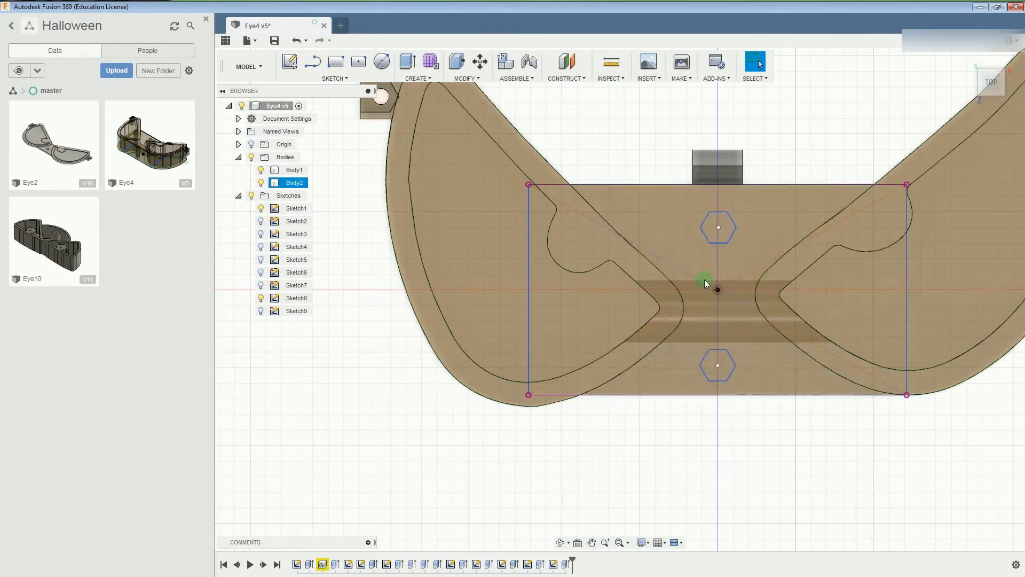
click(258, 210)
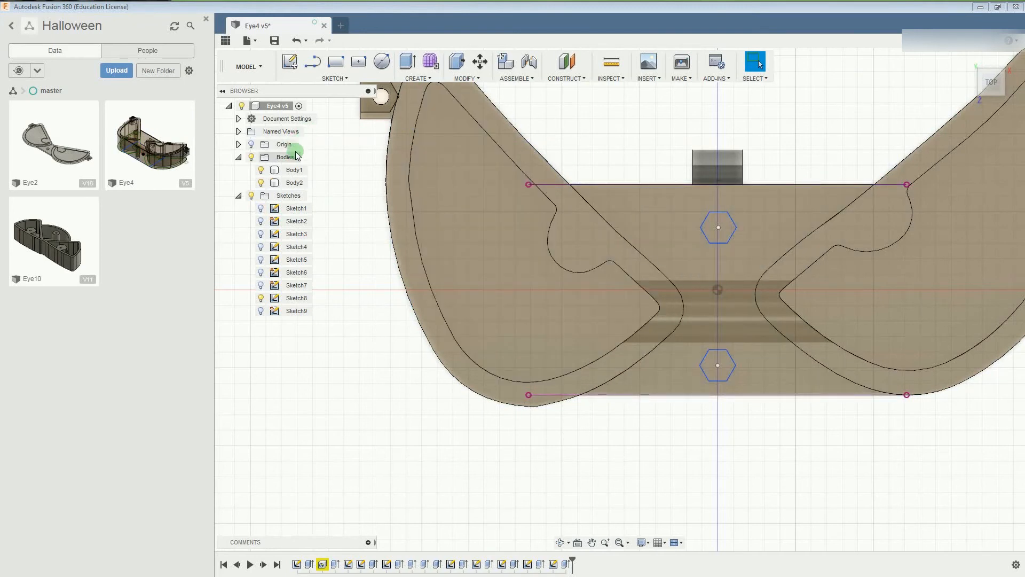
Start a sketch on the middle section's top face and draw a 5.2 mm diameter circle centred on the rear hexagon.
click(302, 182)
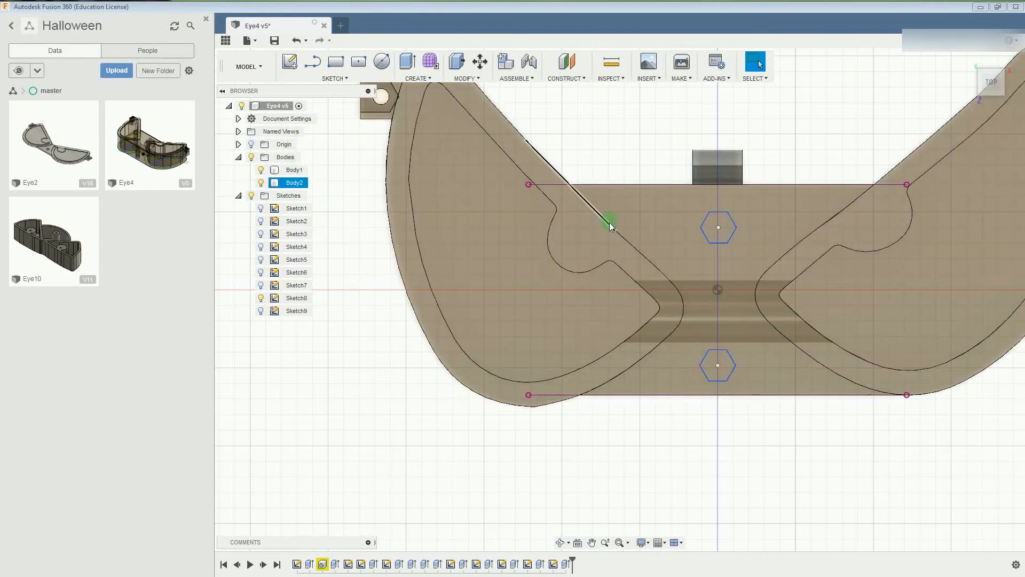
click(671, 229)
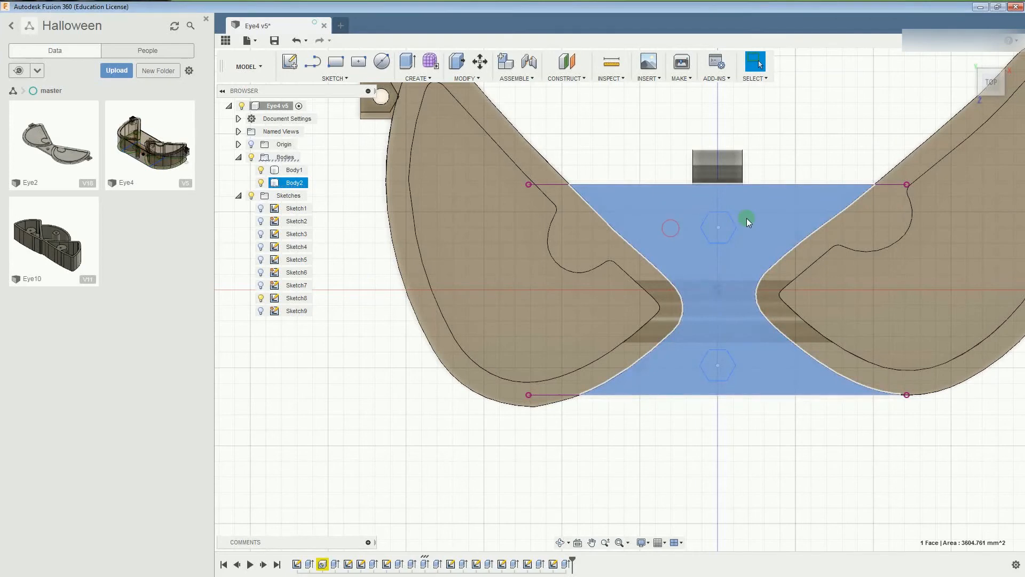
click(382, 61)
click(655, 291)
click(703, 336)
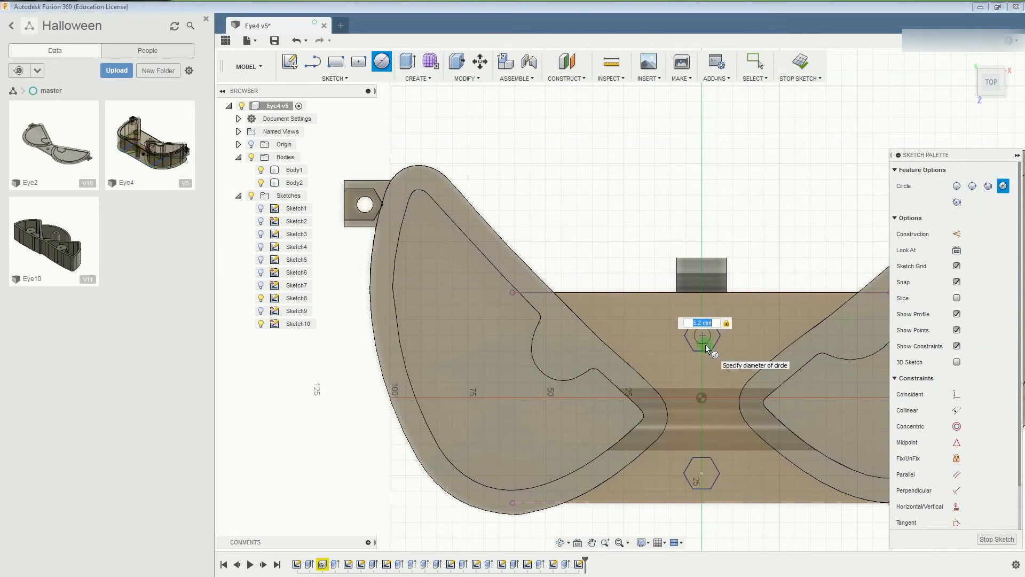
key(Return)
key(Escape)
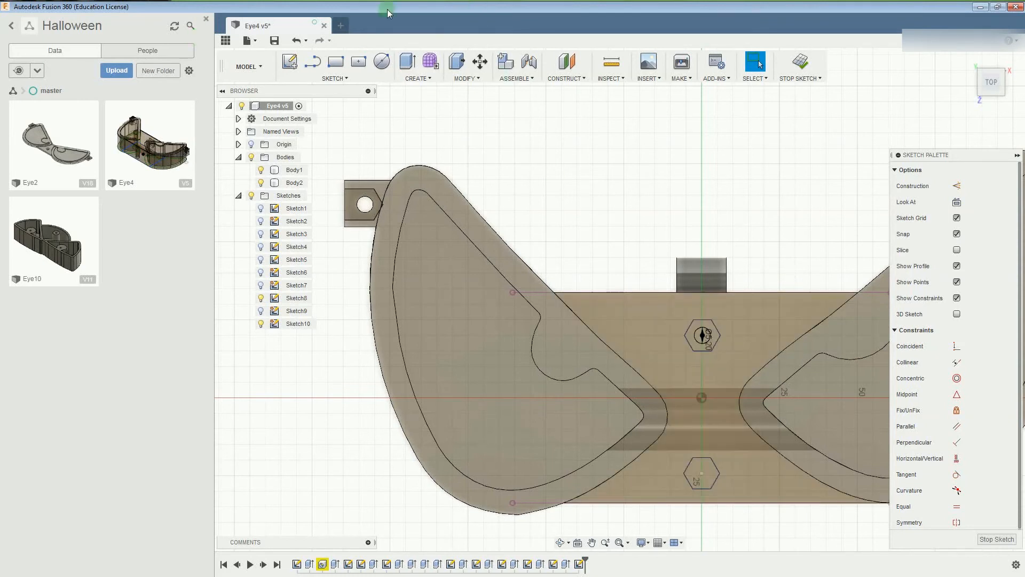
Add a second 5.2 mm diameter circle centred on the middle section's front hexagon.
click(388, 57)
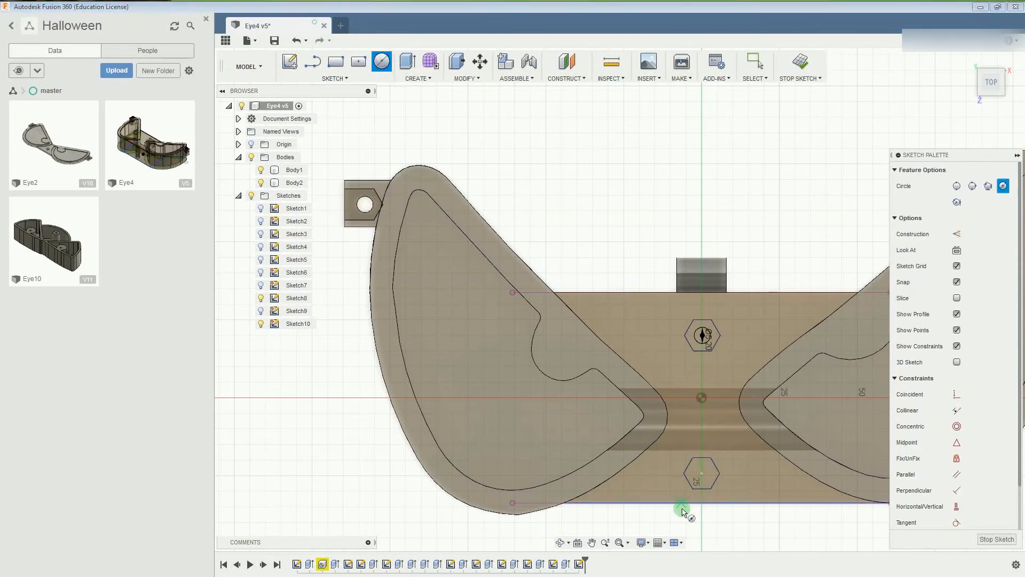
click(702, 474)
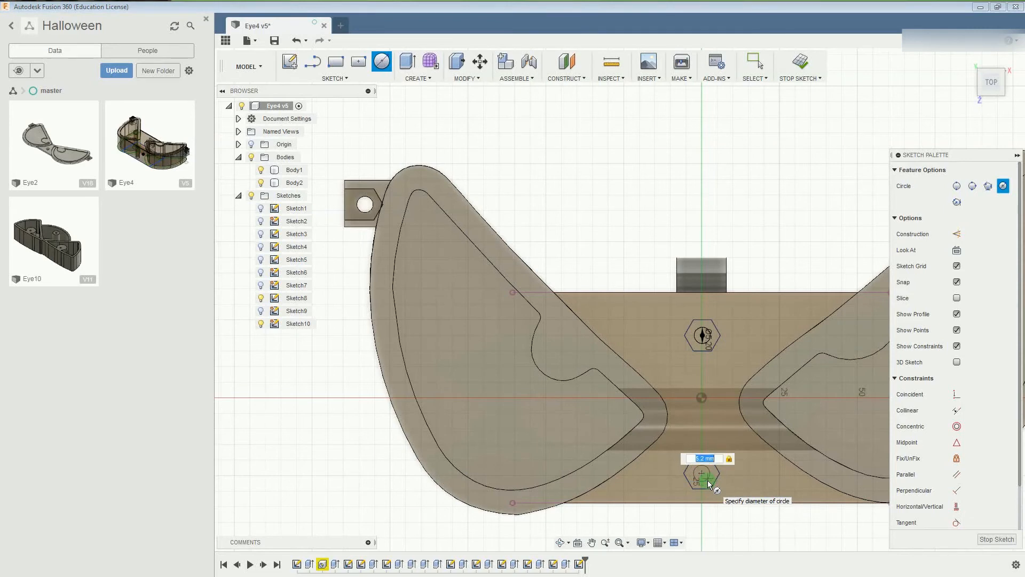
key(Return)
key(Escape)
Extrude both 5.2 mm circles on the middle section as a cut with a distance of -52 mm.
scroll(737, 391, up, 2)
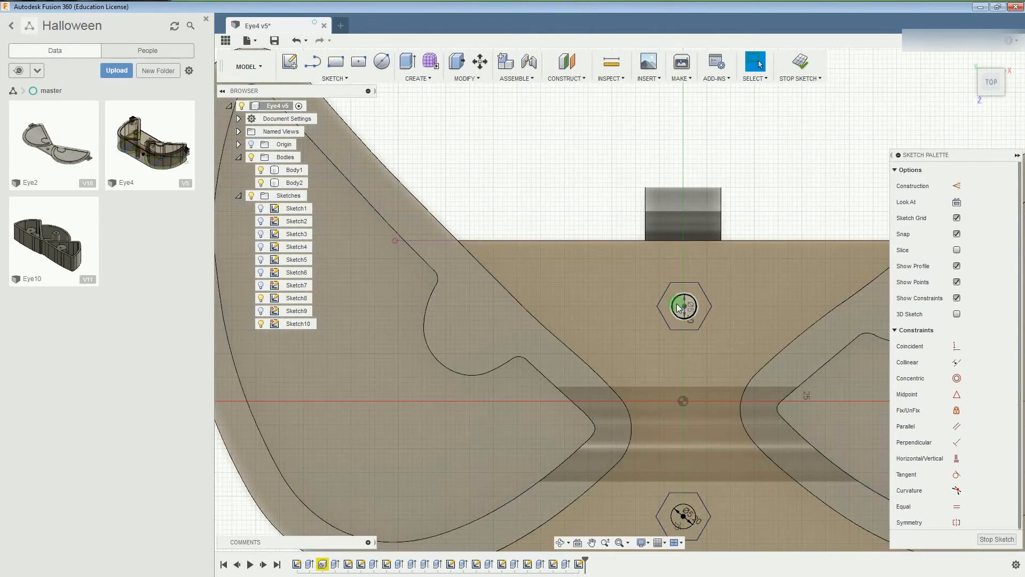
click(681, 308)
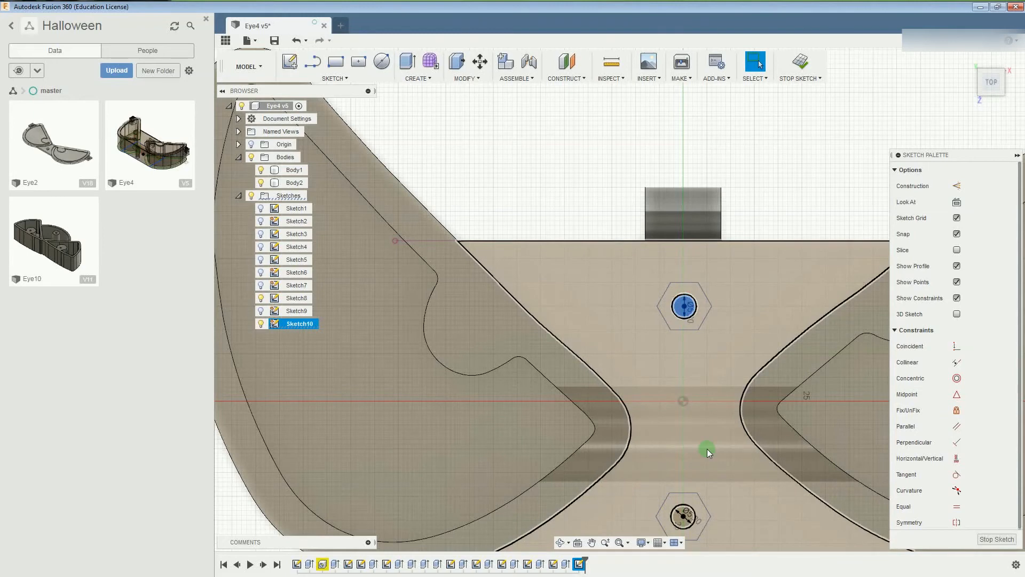
shift+click(707, 449)
scroll(690, 498, up, 2)
shift+click(690, 497)
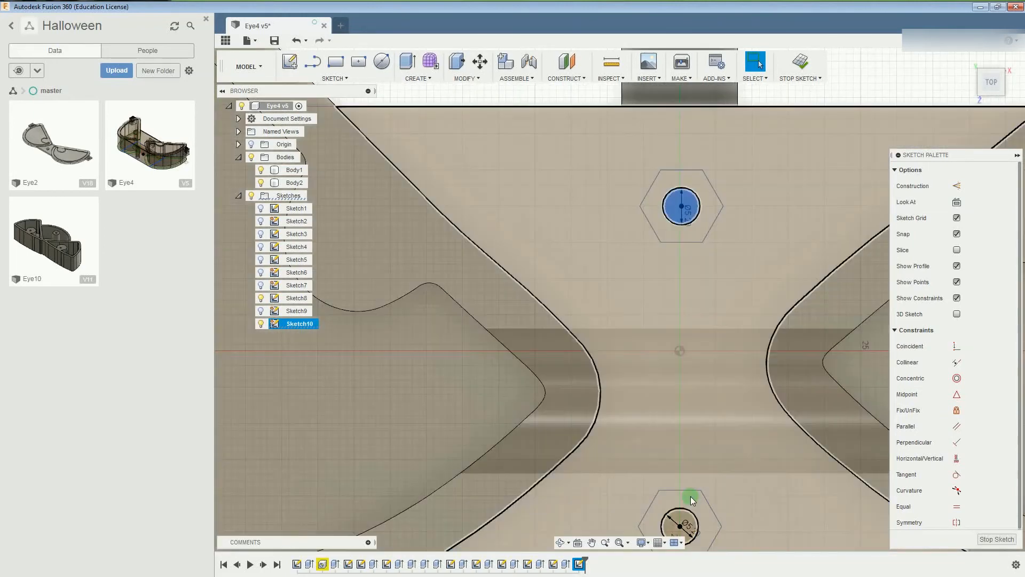
shift+click(681, 515)
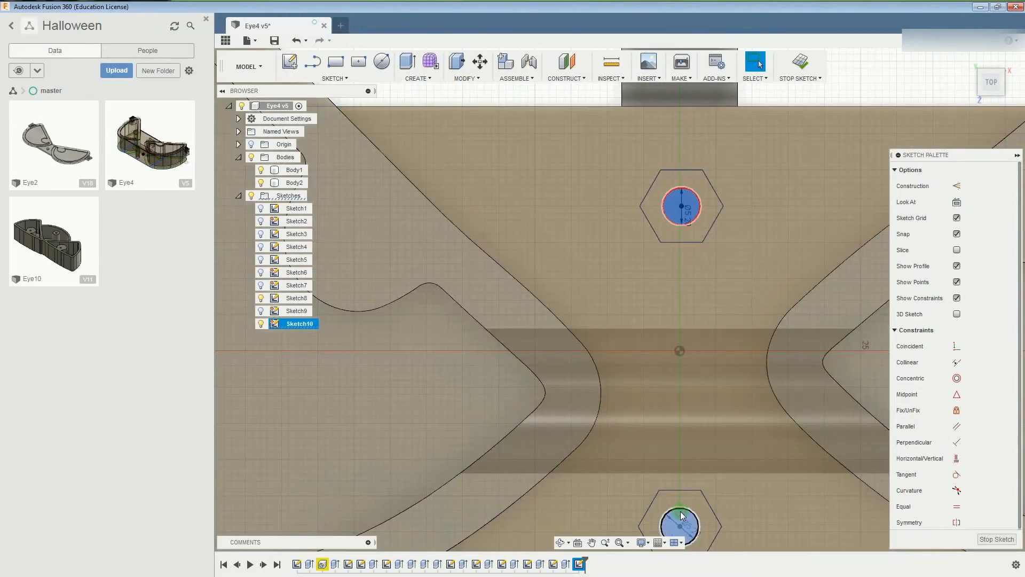
right_click(682, 515)
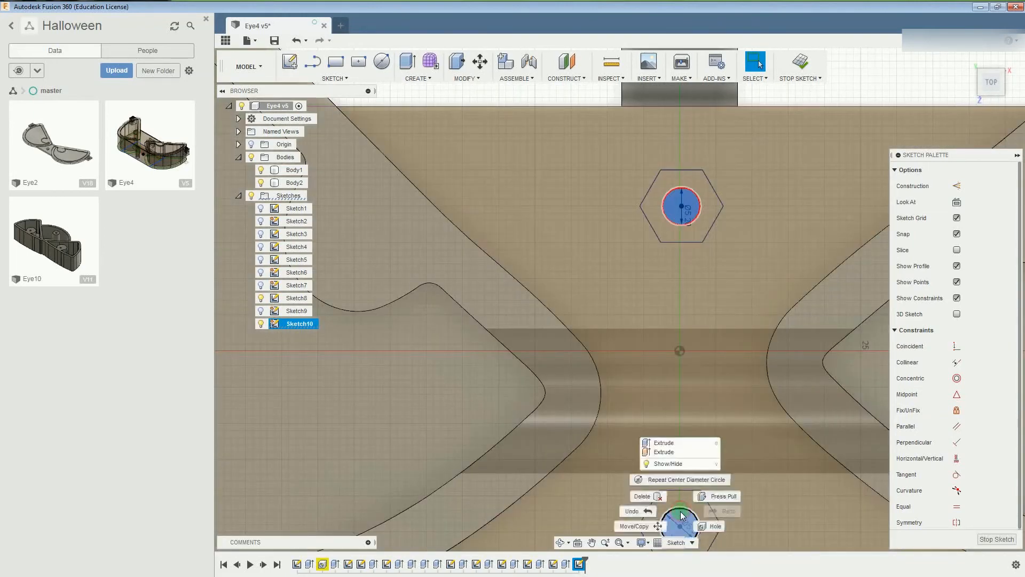
click(695, 443)
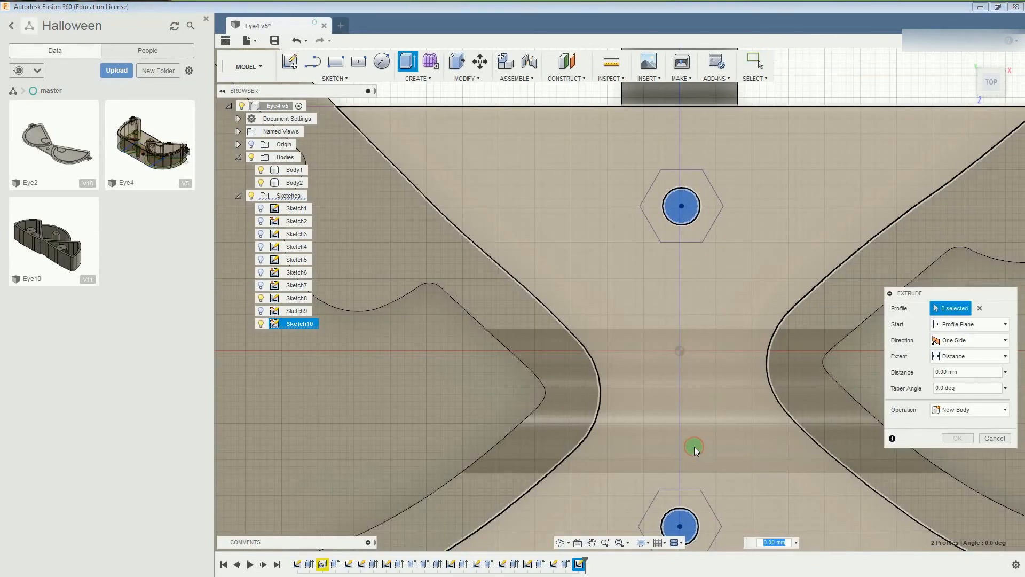
text(5)
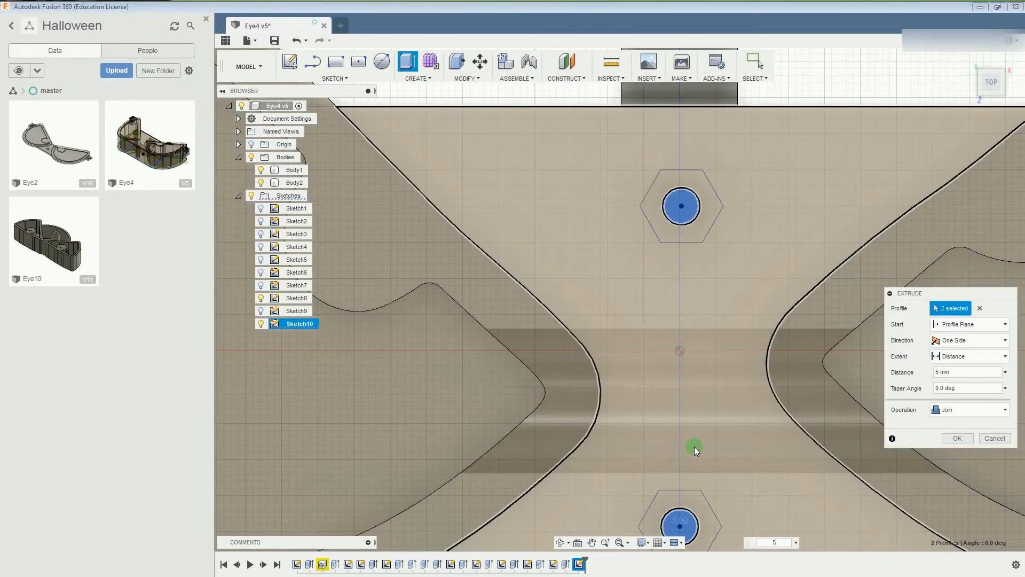
text(2)
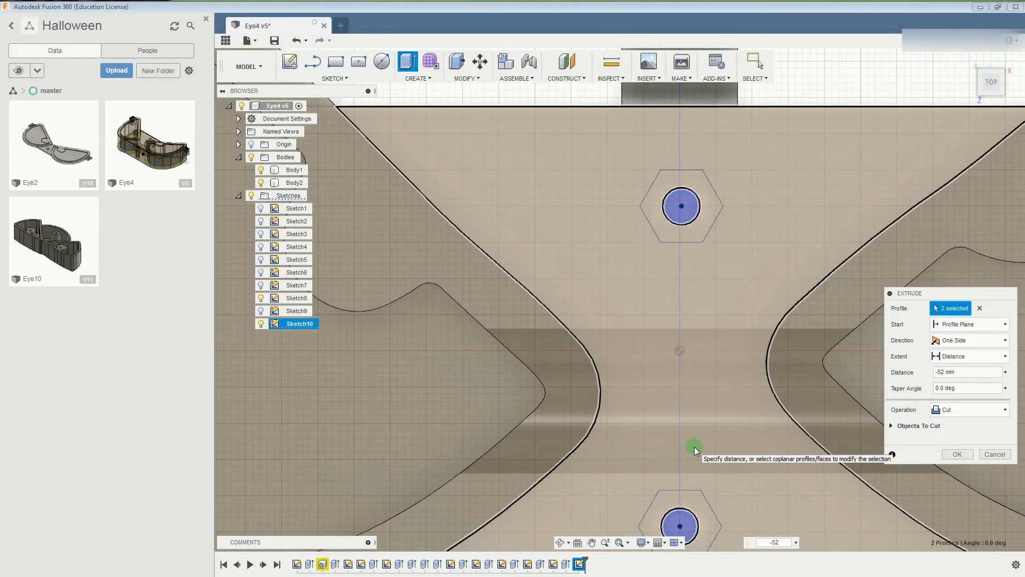
click(994, 101)
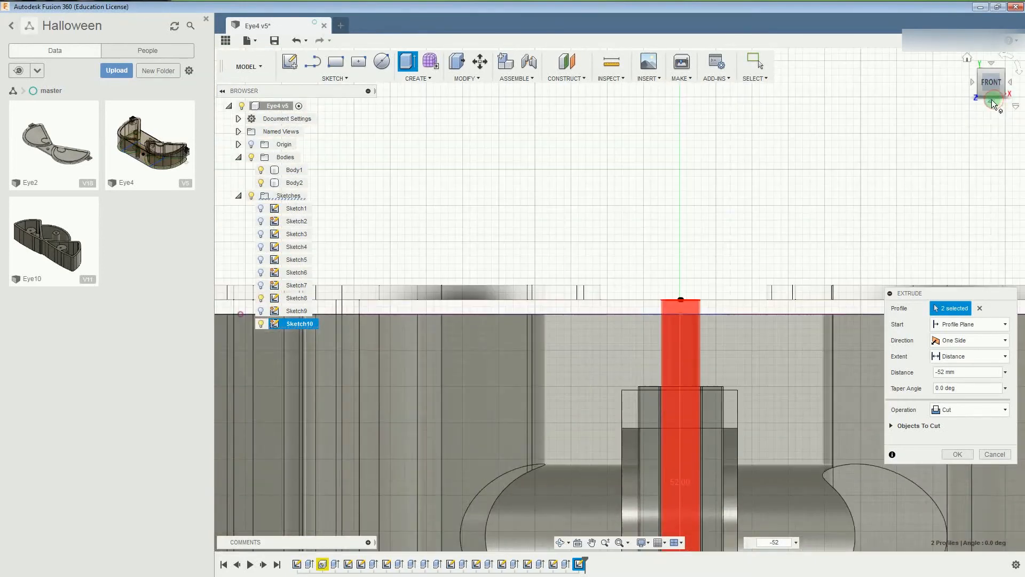
scroll(695, 357, up, 1)
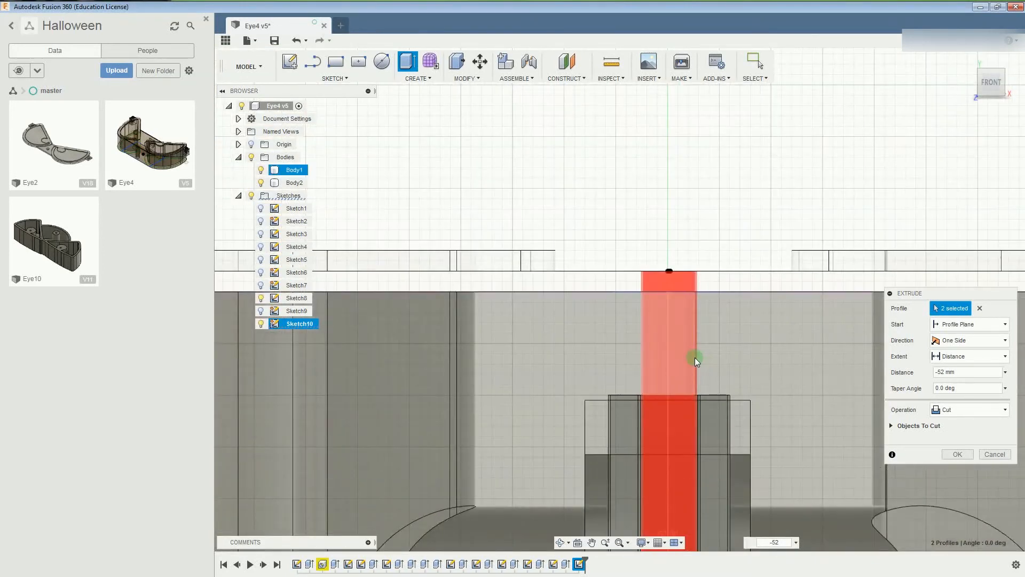
scroll(695, 357, up, 1)
scroll(694, 357, down, 3)
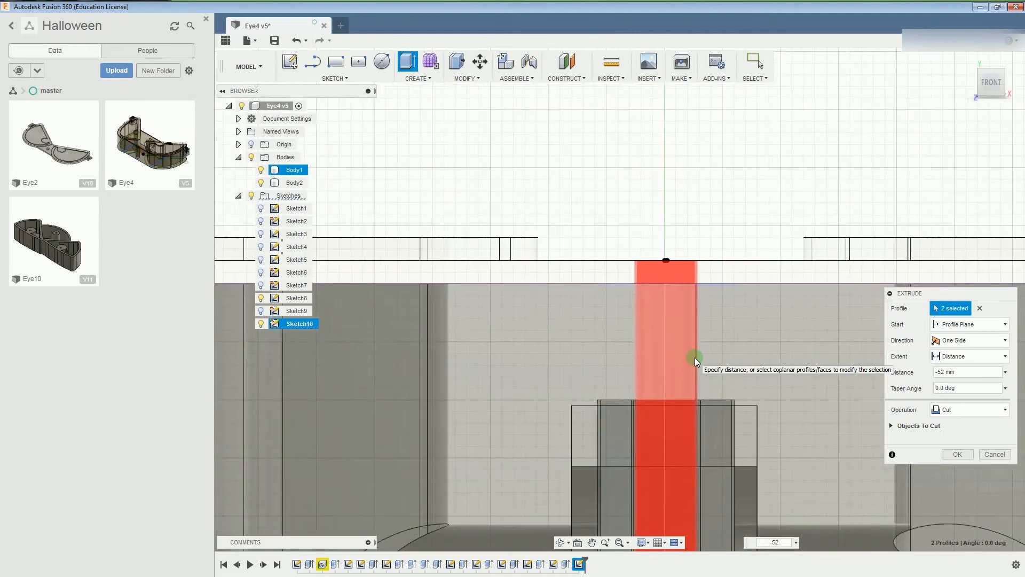
scroll(695, 357, down, 1)
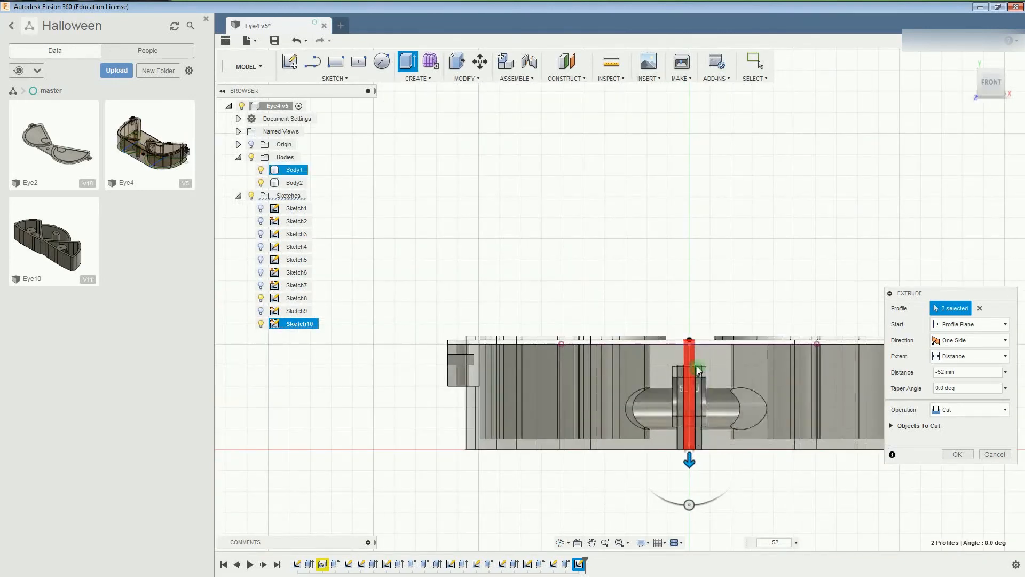
scroll(690, 379, up, 2)
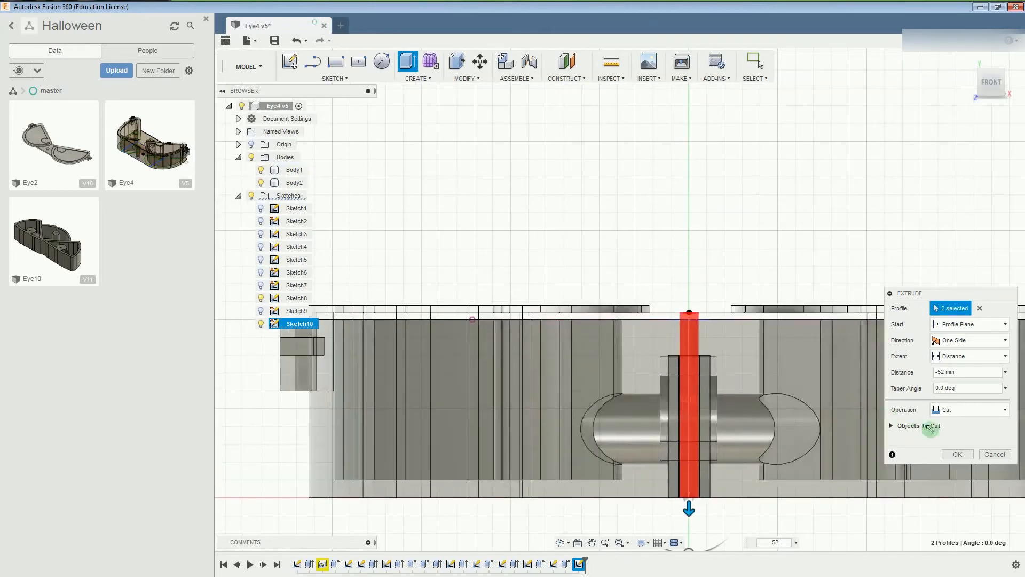
click(957, 452)
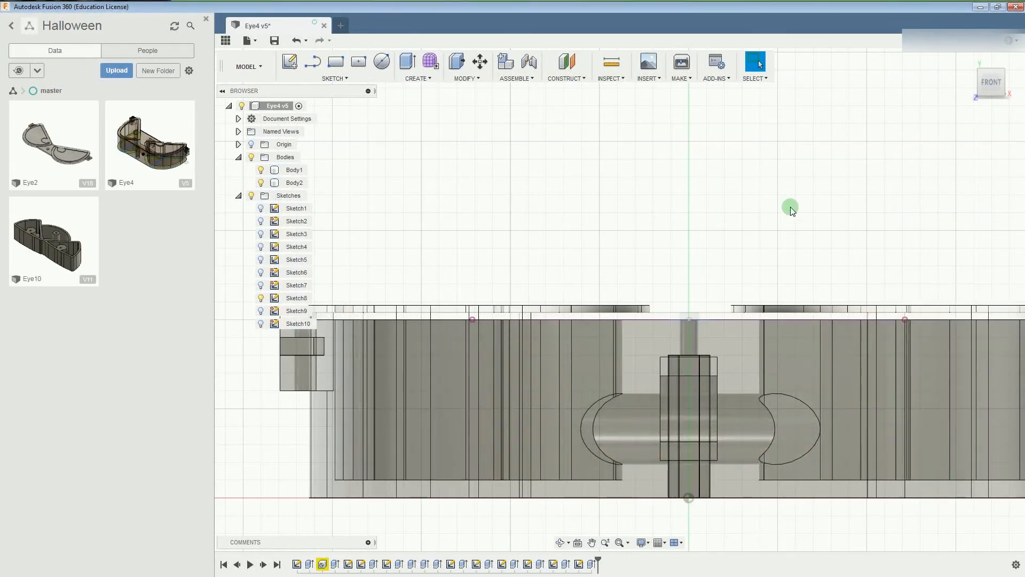
Inspect the middle section's new holes in an isometric view and hide Sketch8.
mouse_move(981, 105)
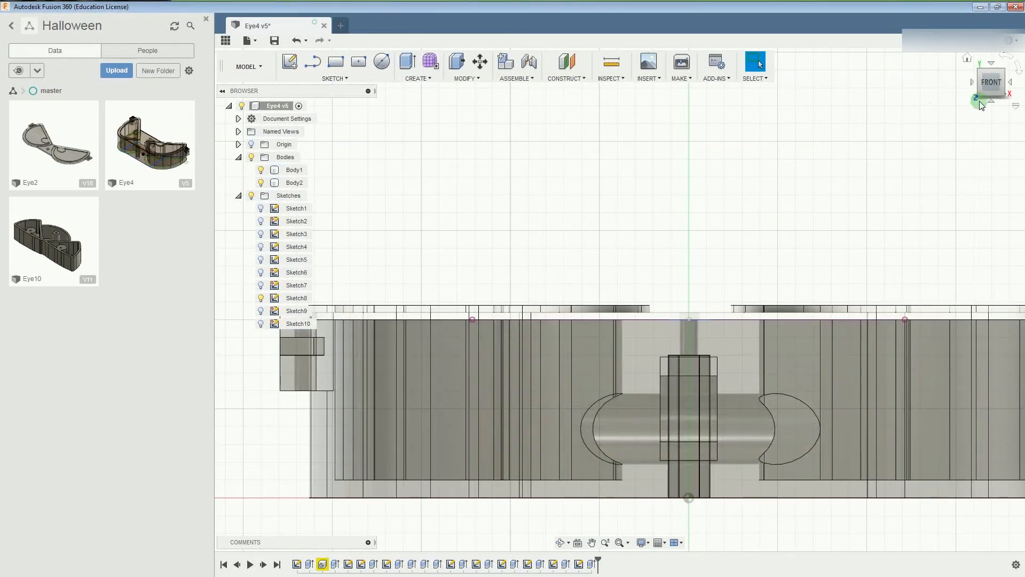
click(979, 73)
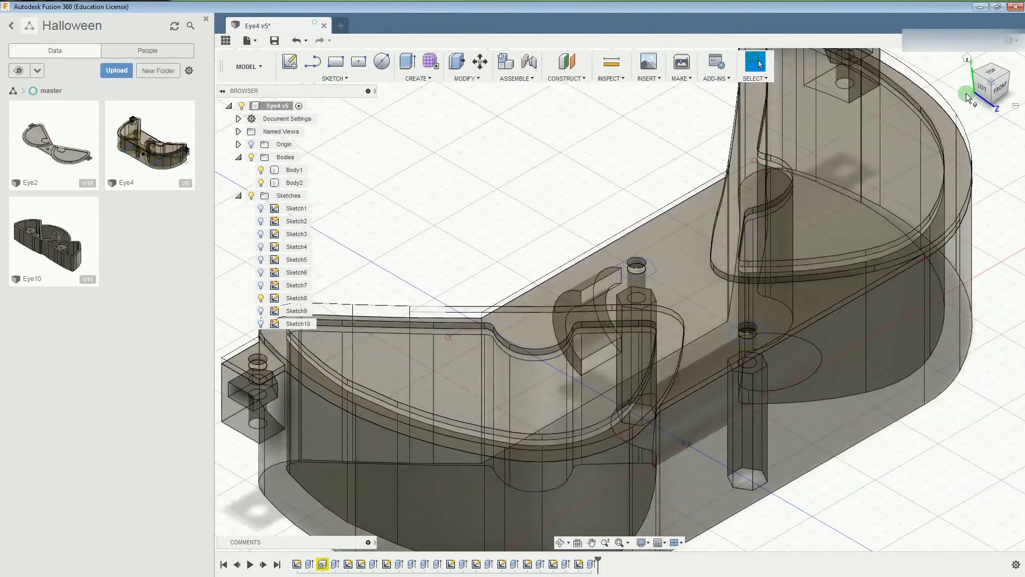
click(691, 270)
click(631, 261)
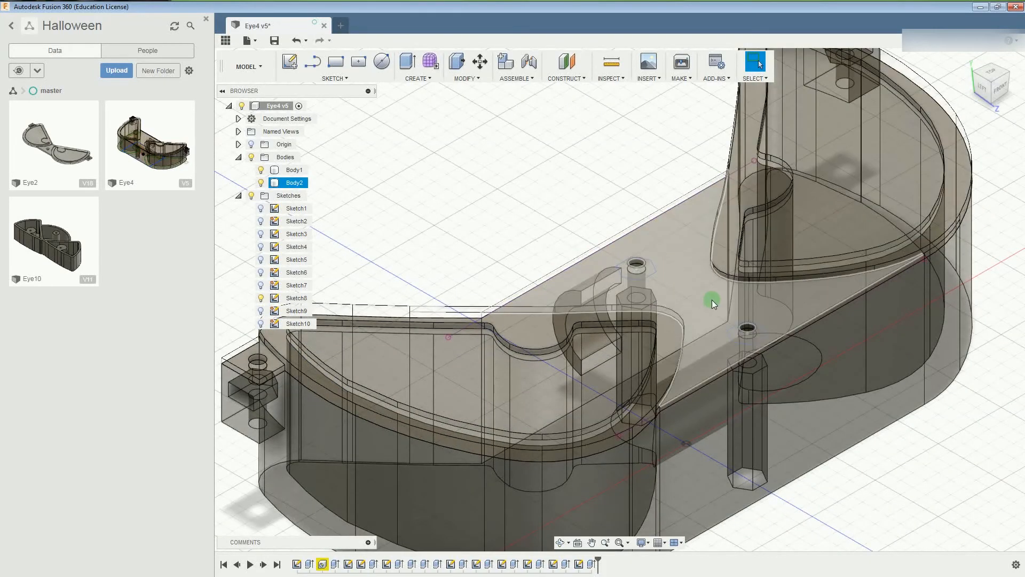
scroll(742, 324, up, 4)
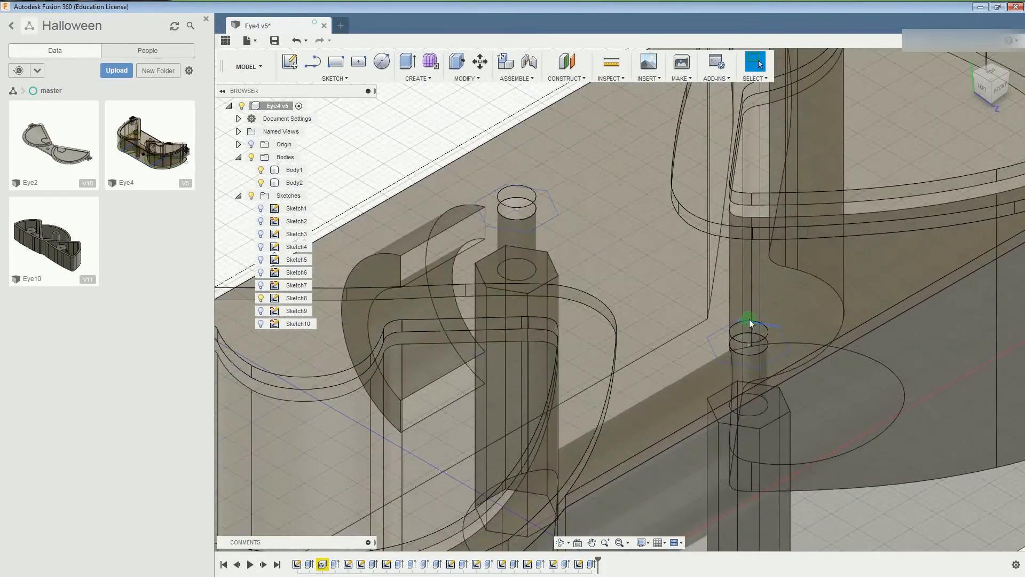
scroll(740, 325, up, 3)
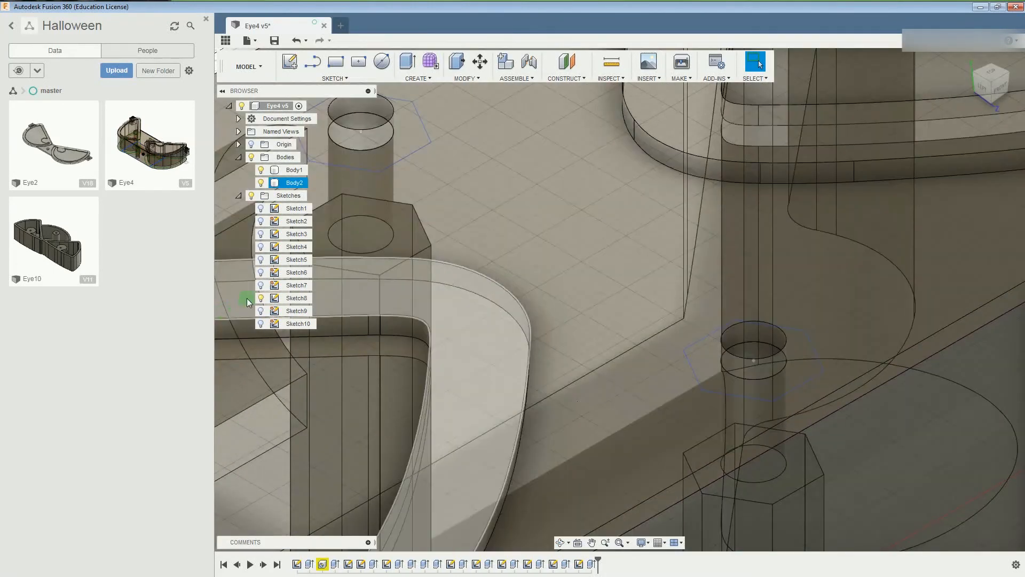
click(261, 298)
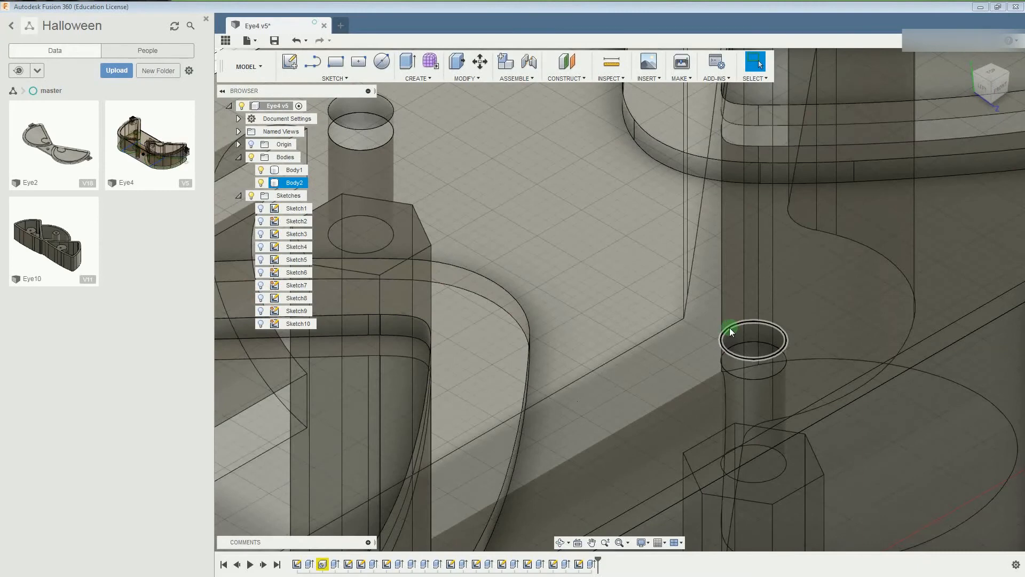
Chamfer the top edges of the two middle-section holes and the two end-block holes with an equal distance of 1.5 mm.
click(730, 328)
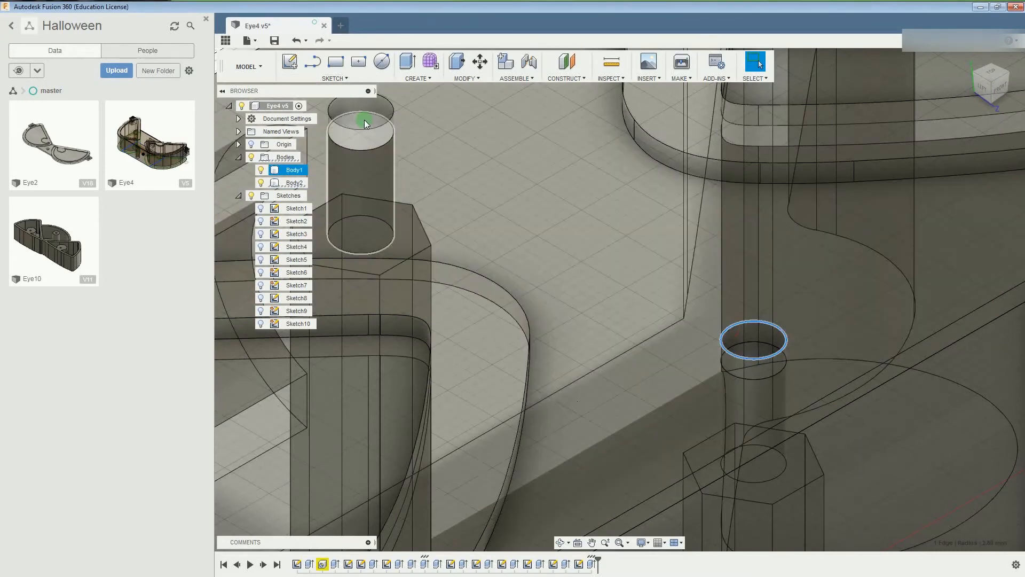
ctrl+click(393, 110)
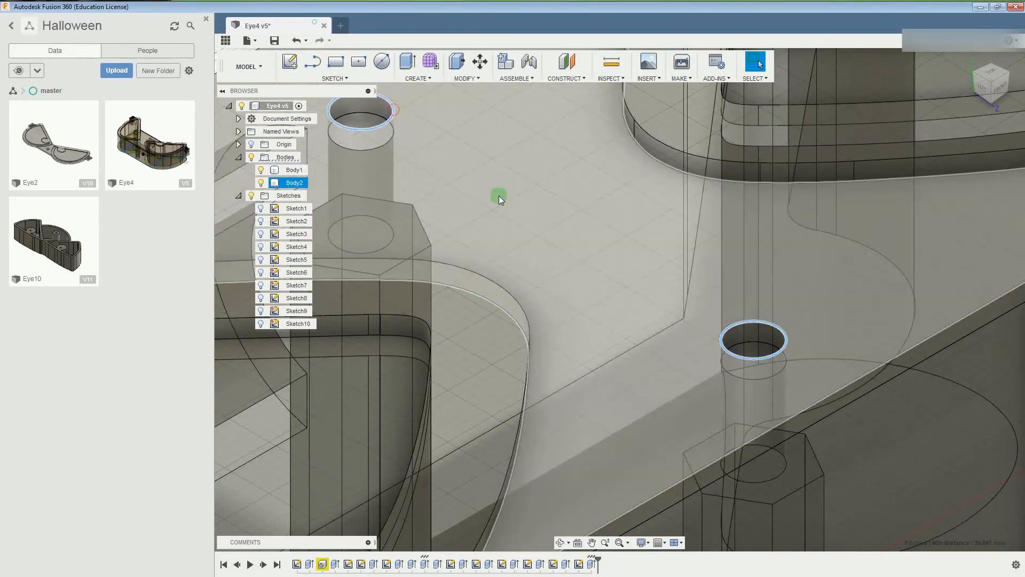
scroll(730, 265, down, 10)
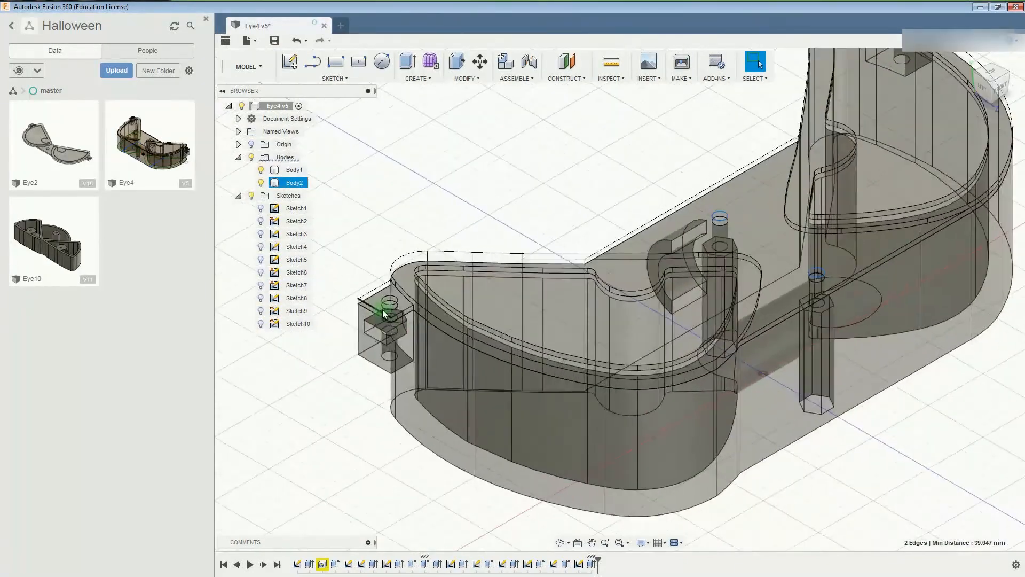
scroll(383, 309, up, 5)
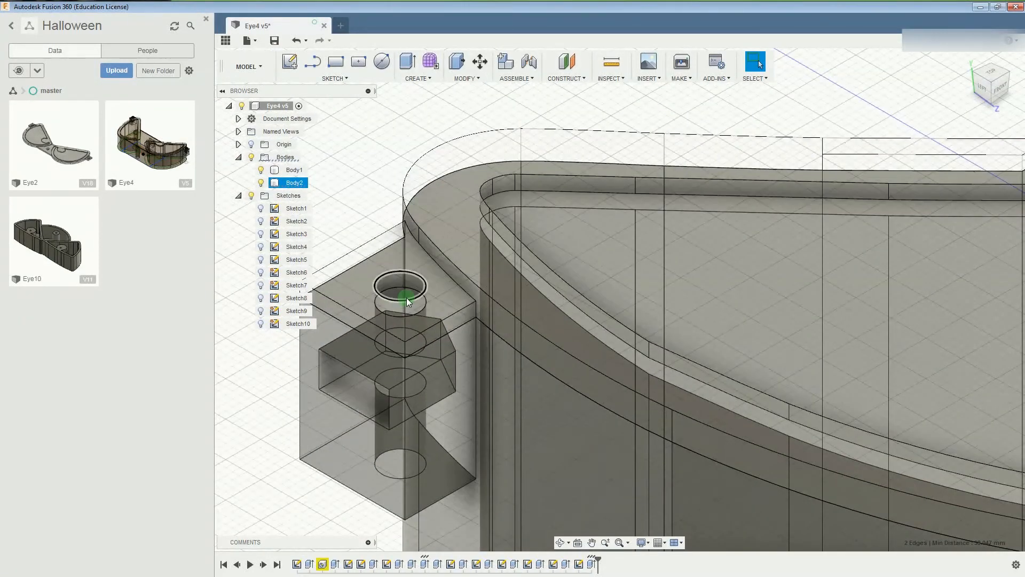
ctrl+click(410, 300)
scroll(838, 305, down, 3)
scroll(838, 305, down, 6)
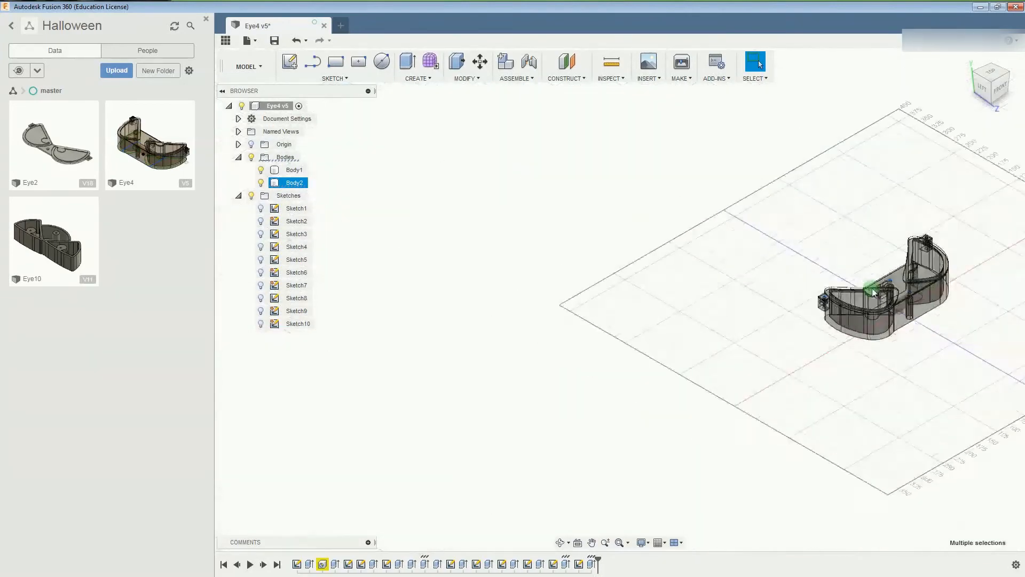
scroll(879, 309, up, 10)
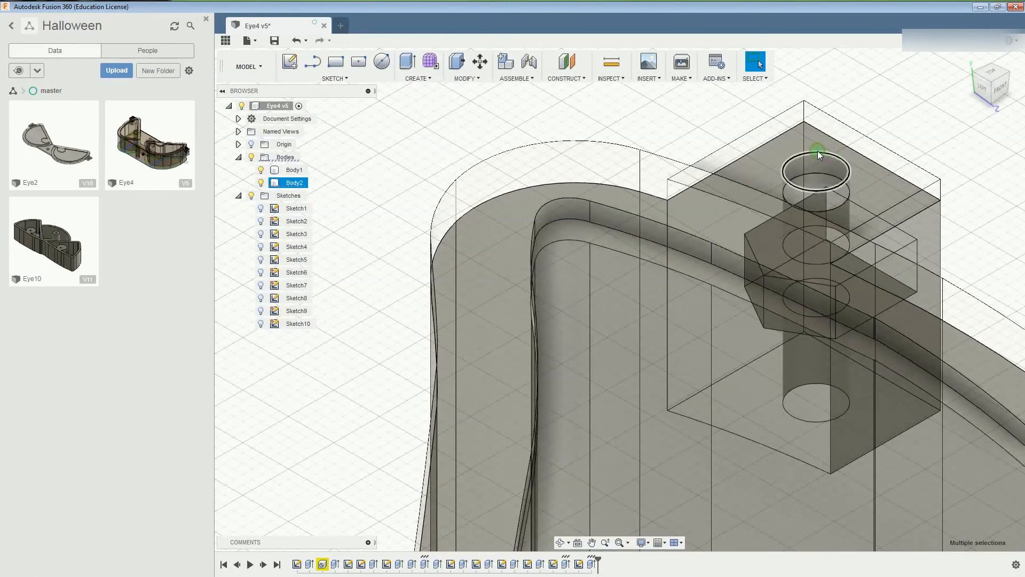
click(818, 152)
click(465, 80)
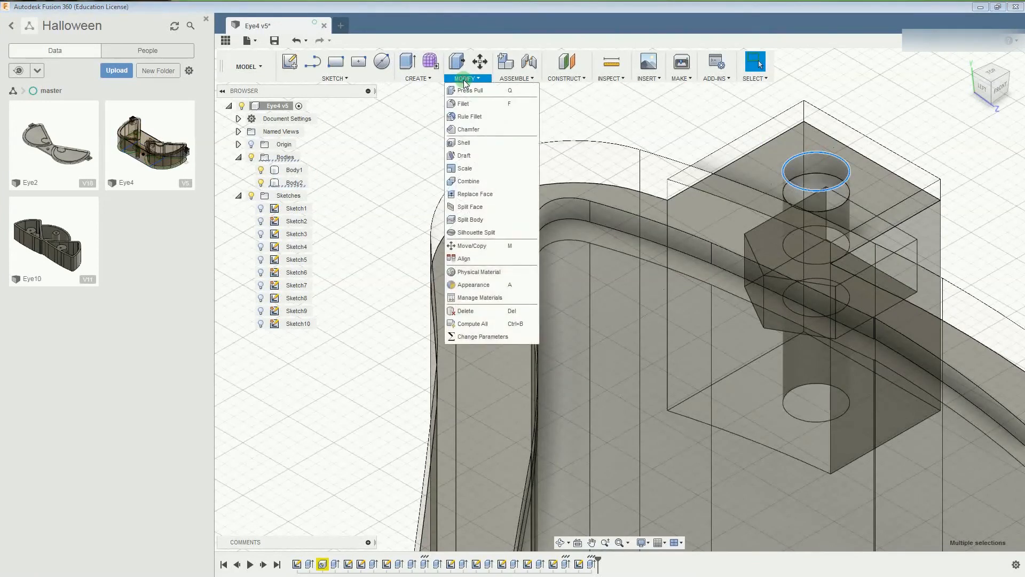
click(469, 130)
text(1.5)
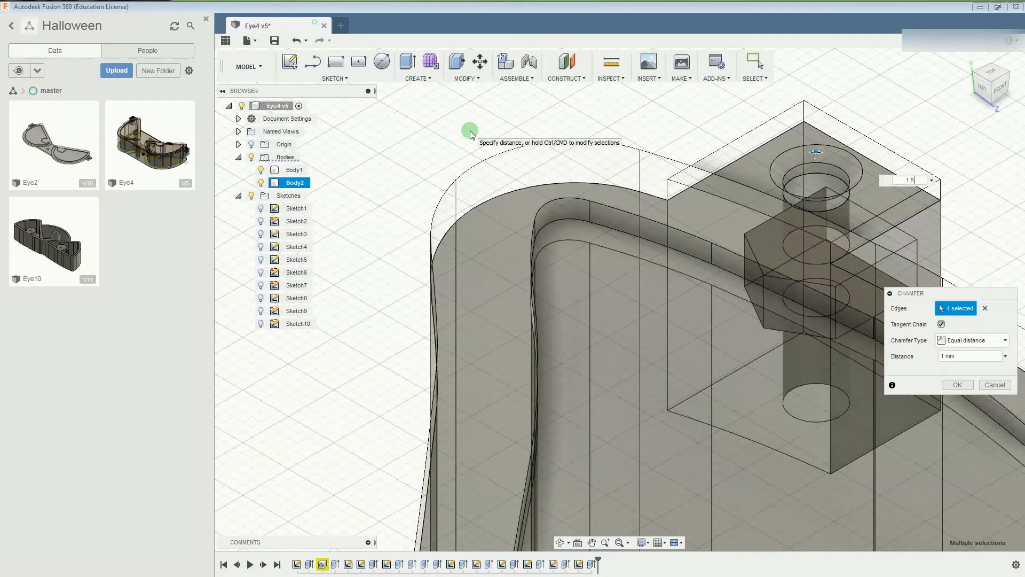
key(Return)
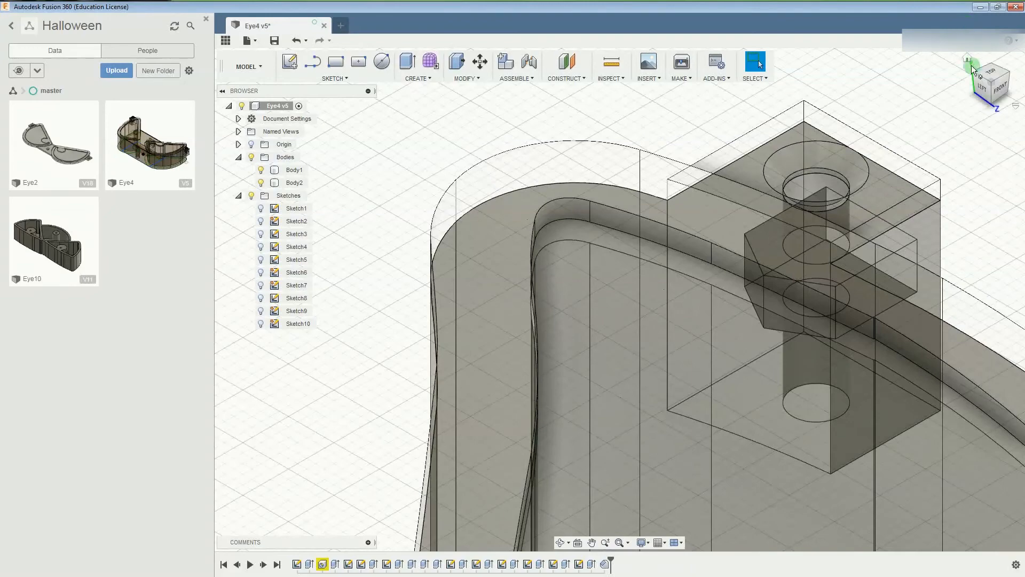
Edit the holes' chamfer feature to a distance of 1 mm and save the design as a new version.
click(967, 59)
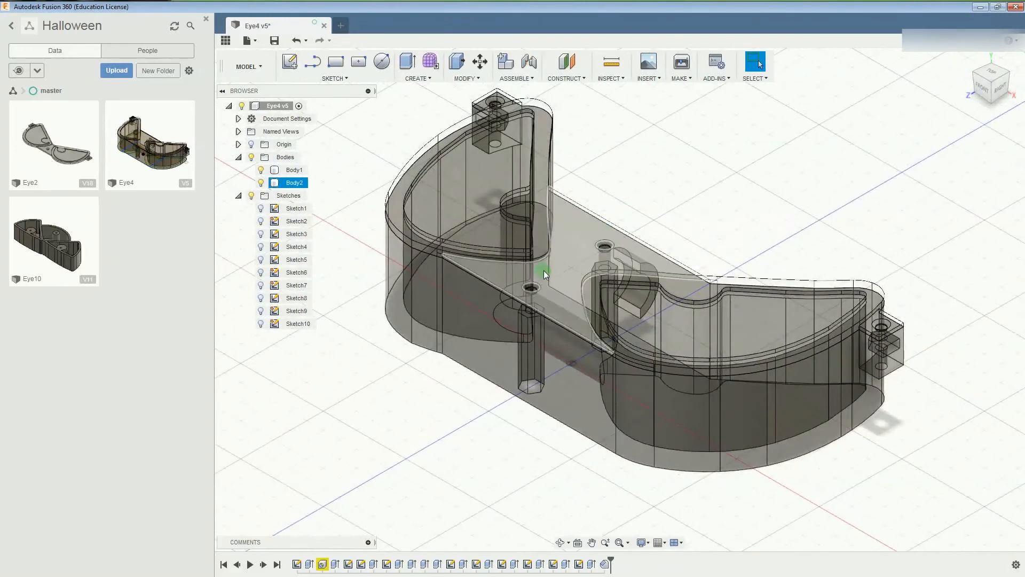
scroll(533, 287, up, 5)
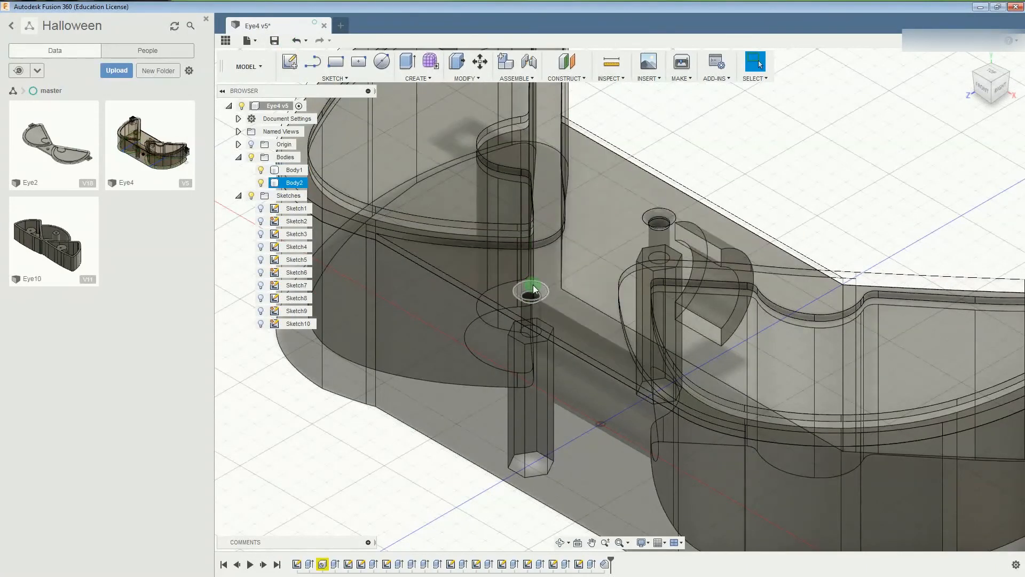
click(605, 564)
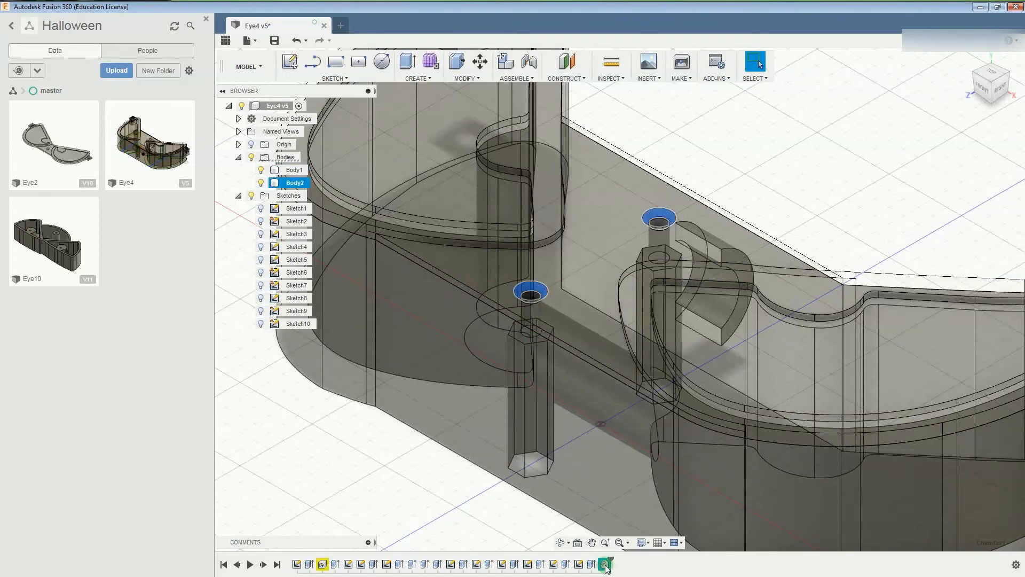
right_click(605, 564)
click(640, 474)
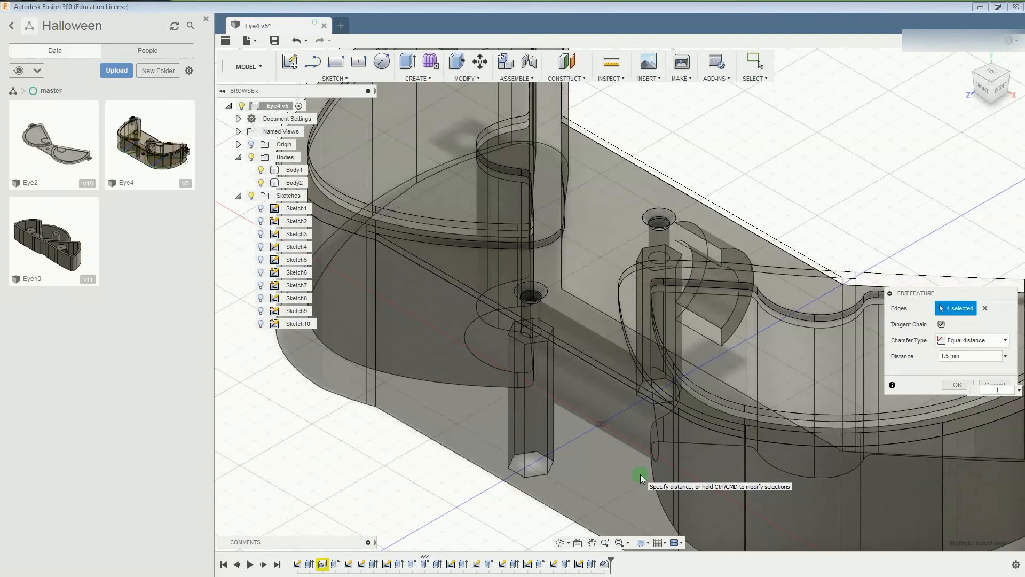
key(Return)
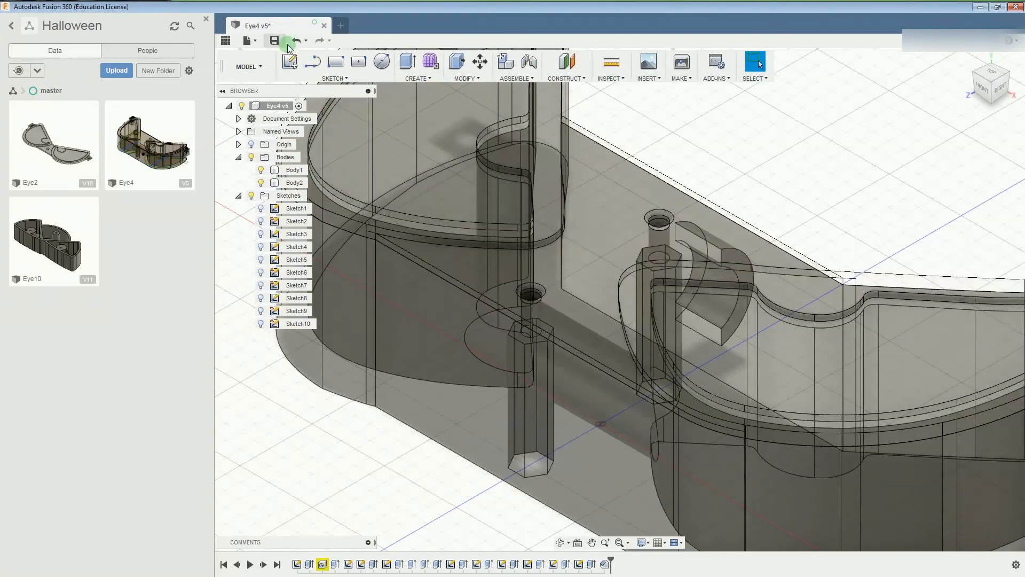
click(274, 40)
key(Return)
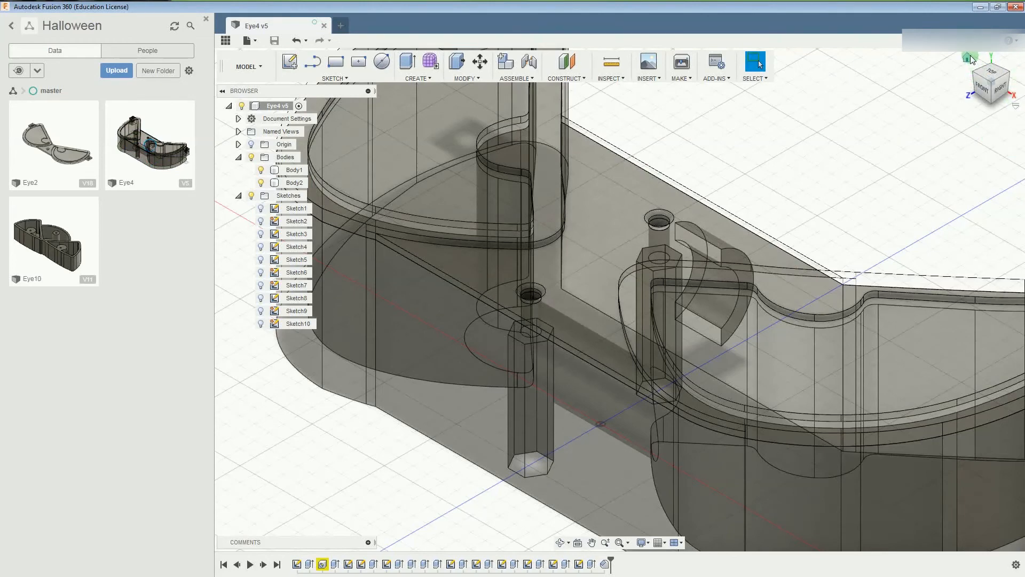
Examine the eye housing and its middle section from the top and isometric views, and highlight Body1.
click(969, 57)
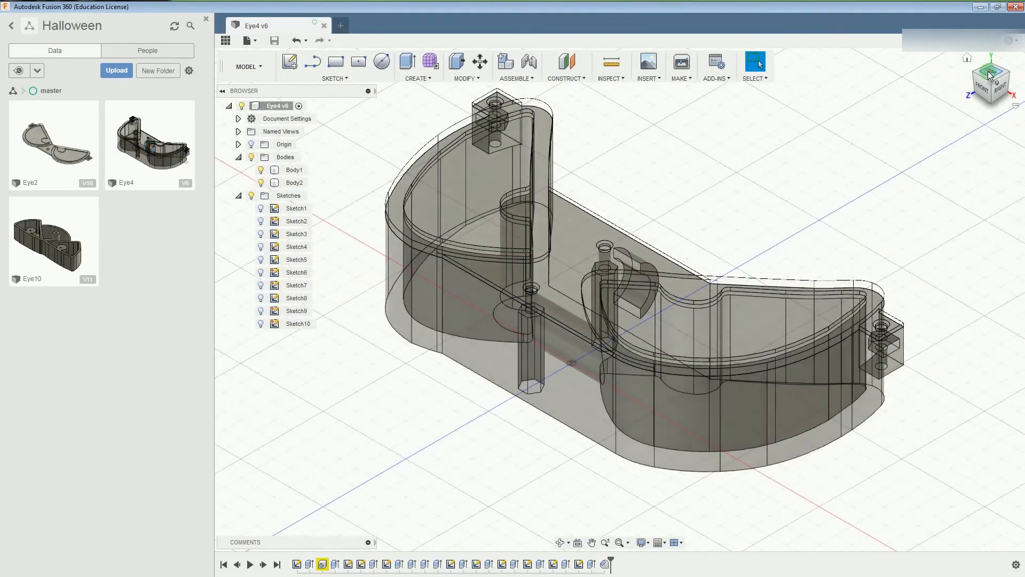
click(989, 75)
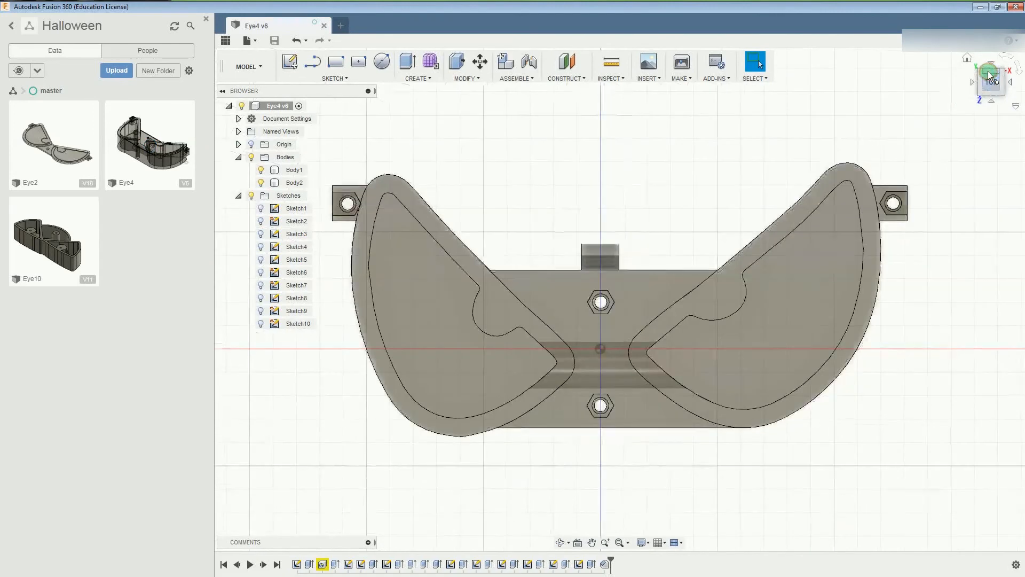
click(567, 274)
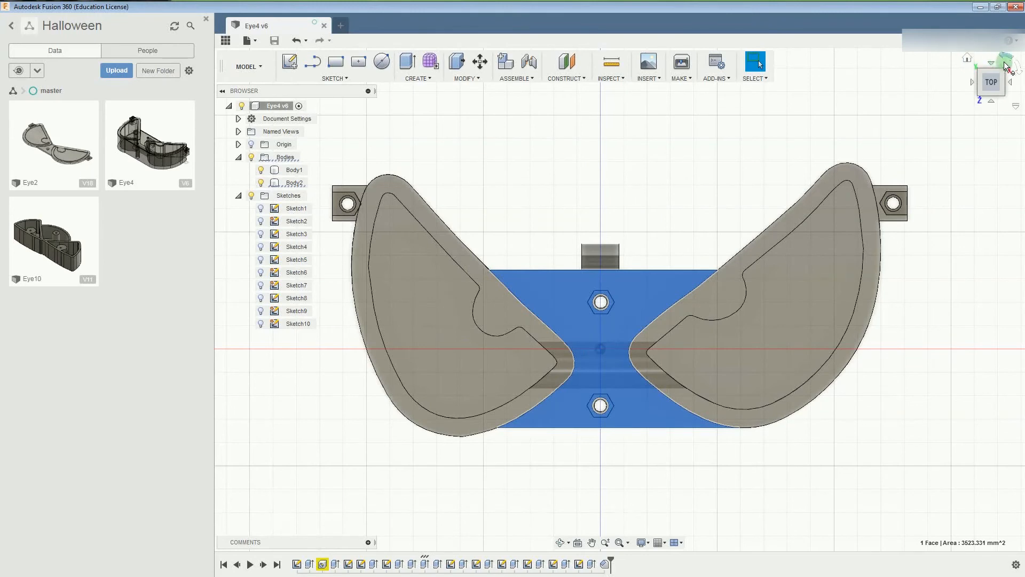
click(1014, 66)
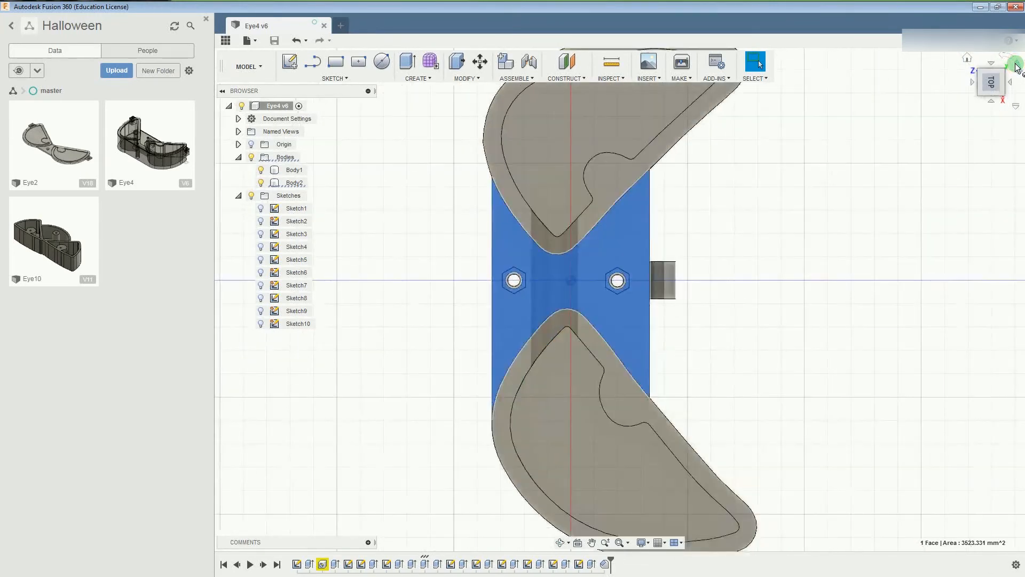
click(966, 59)
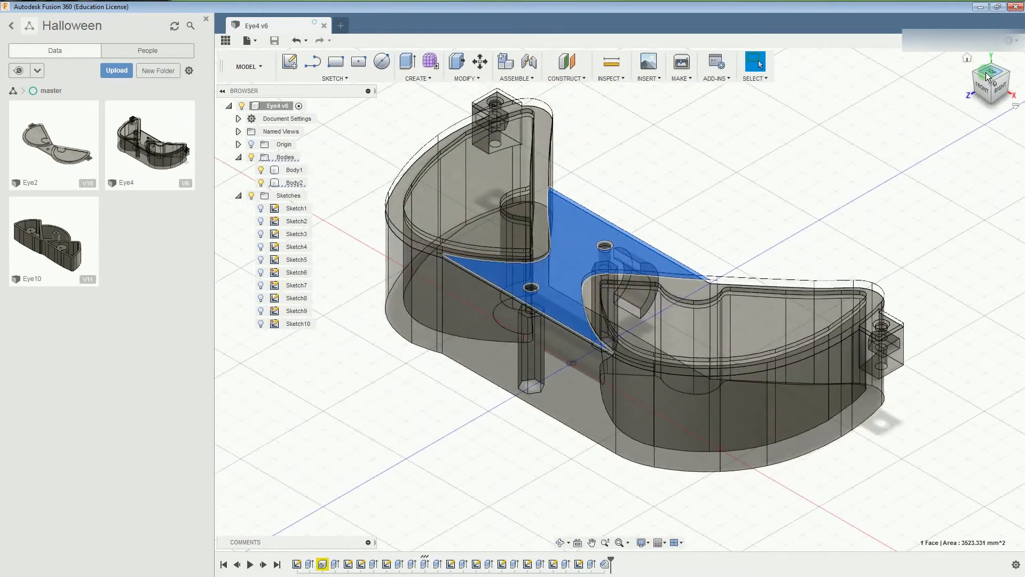
click(291, 170)
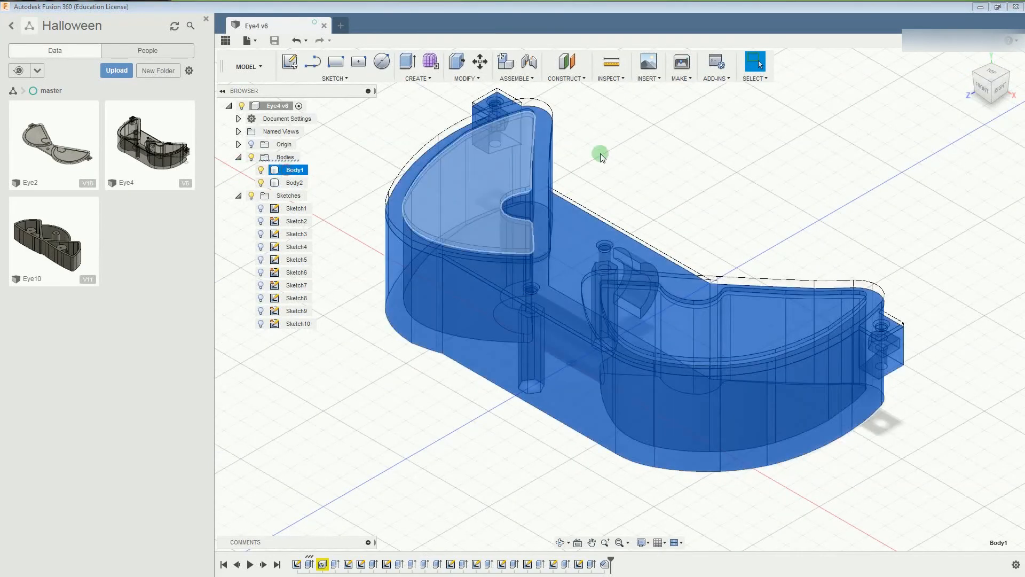
Fillet the inner and outer curved edges on both sides of the half-ring loop with a constant radius of 1.5 mm.
click(1000, 83)
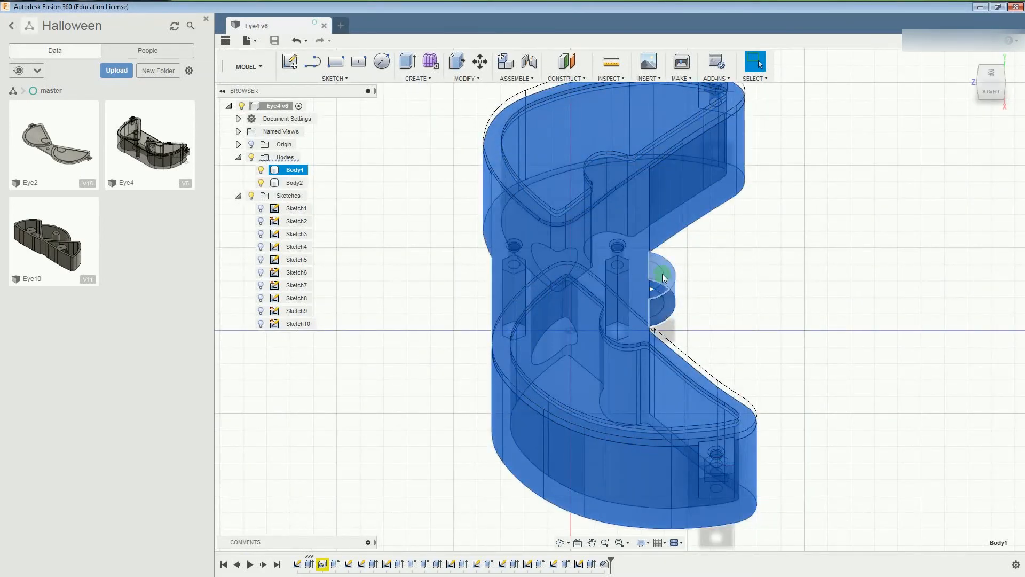
scroll(664, 277, up, 5)
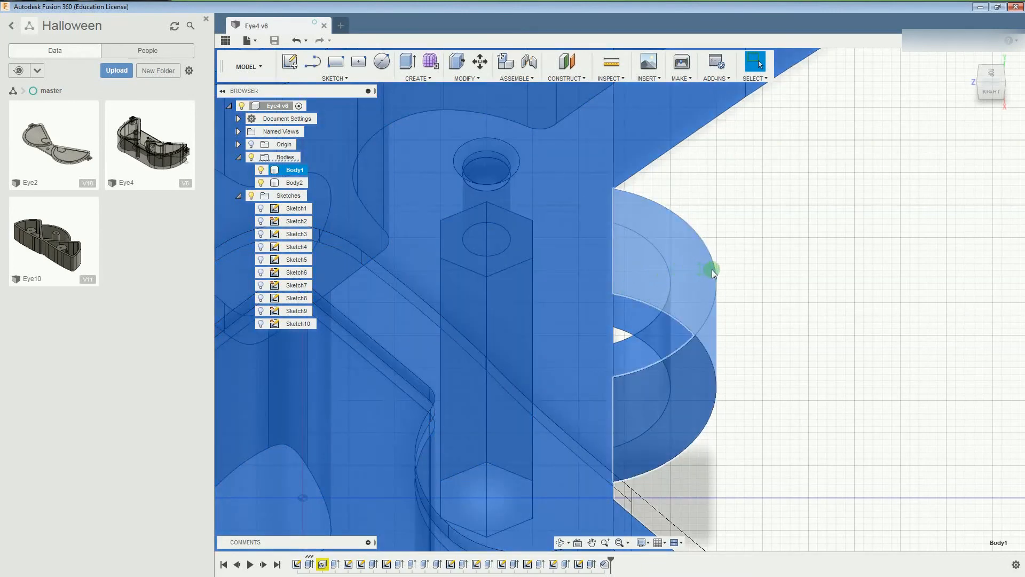
click(716, 272)
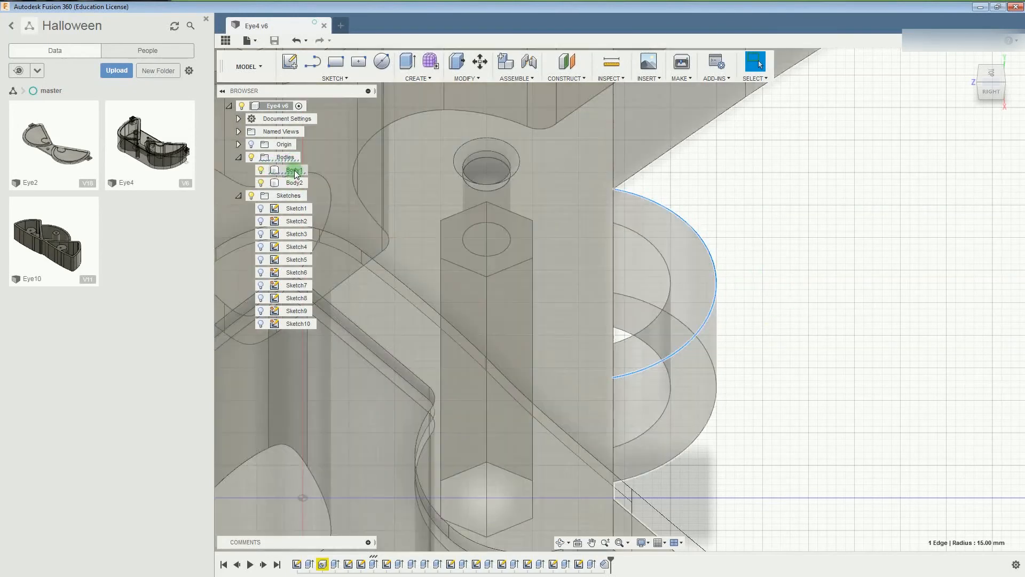
click(295, 172)
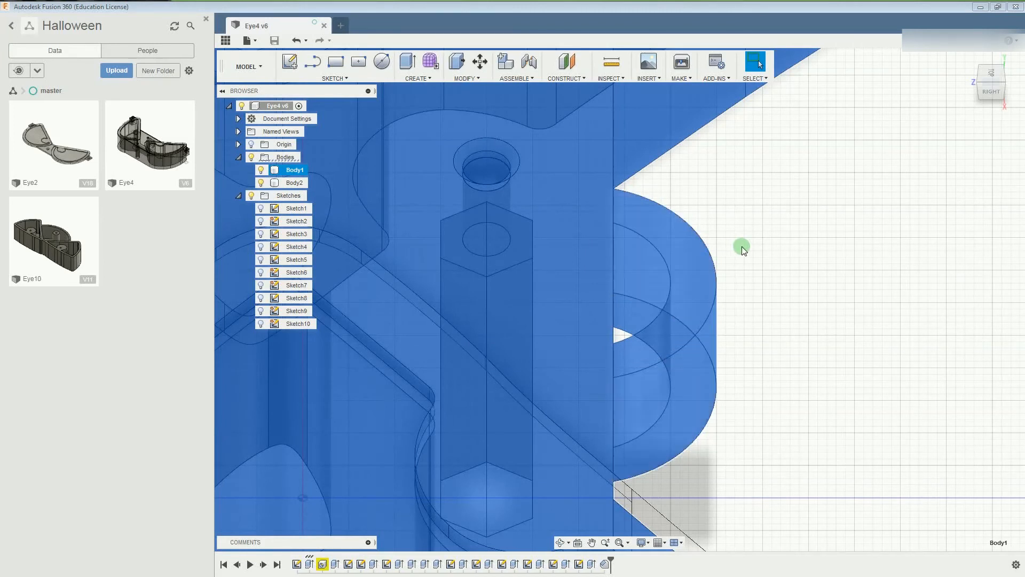
click(719, 277)
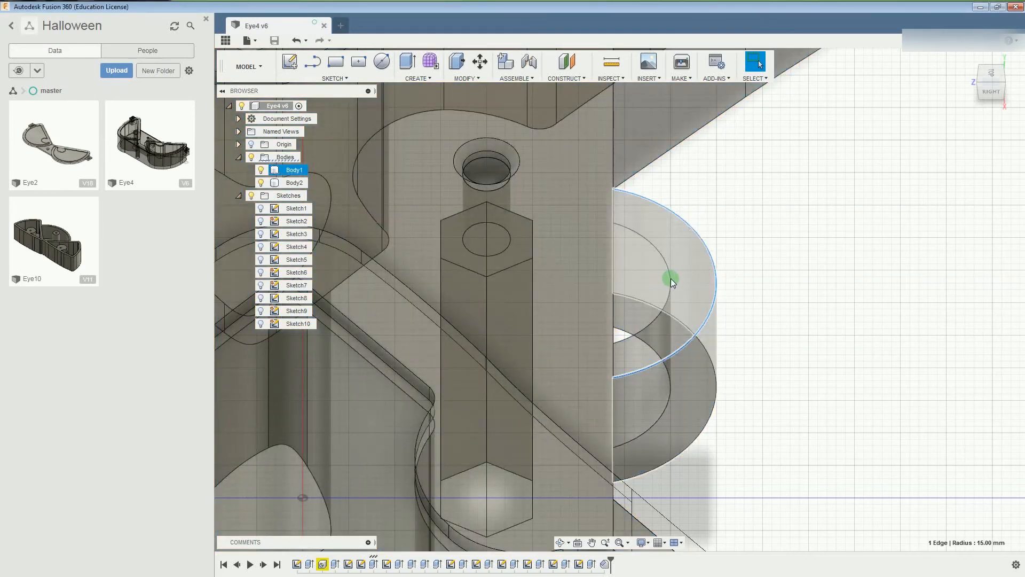
ctrl+click(631, 342)
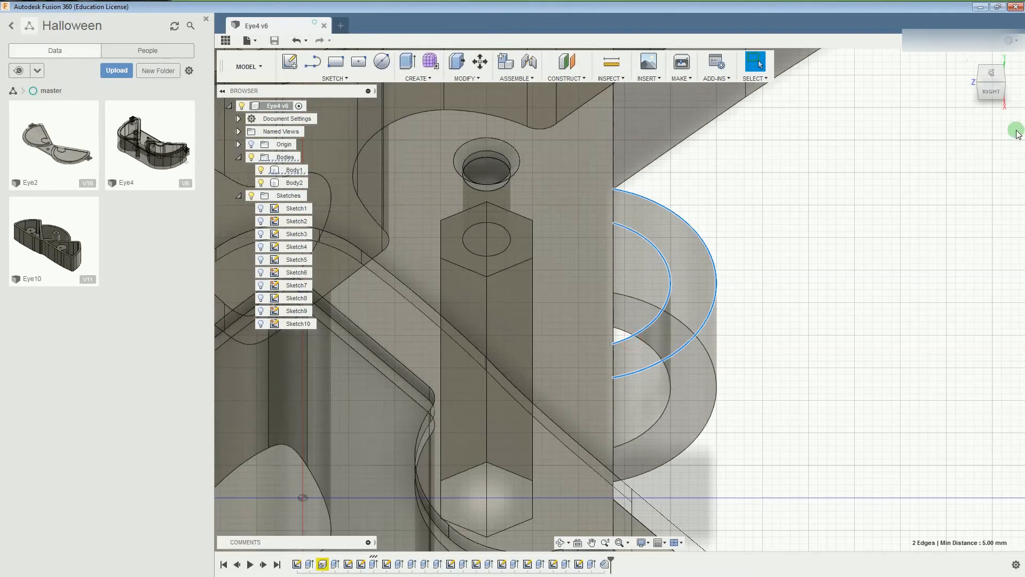
click(996, 65)
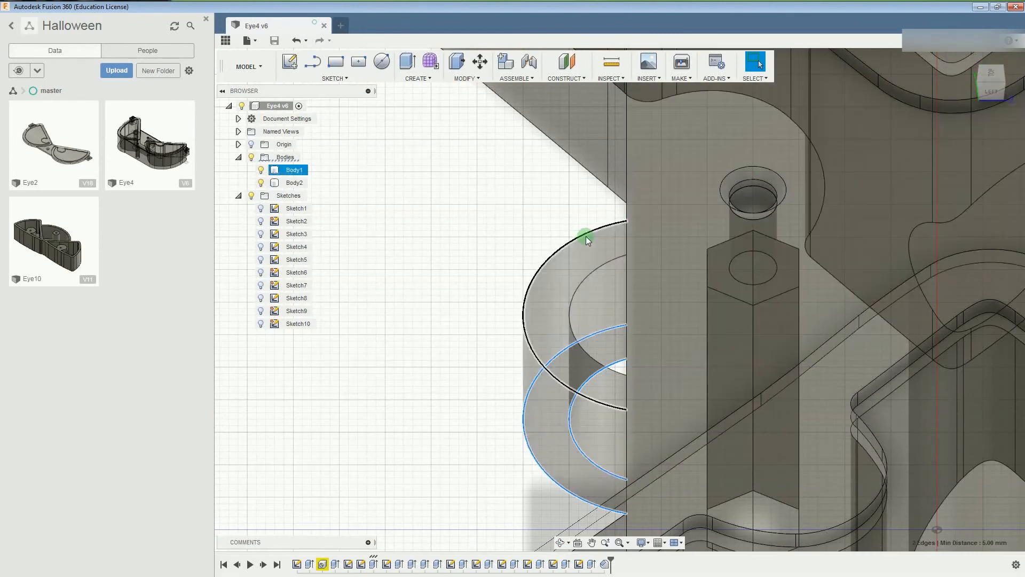
ctrl+click(577, 239)
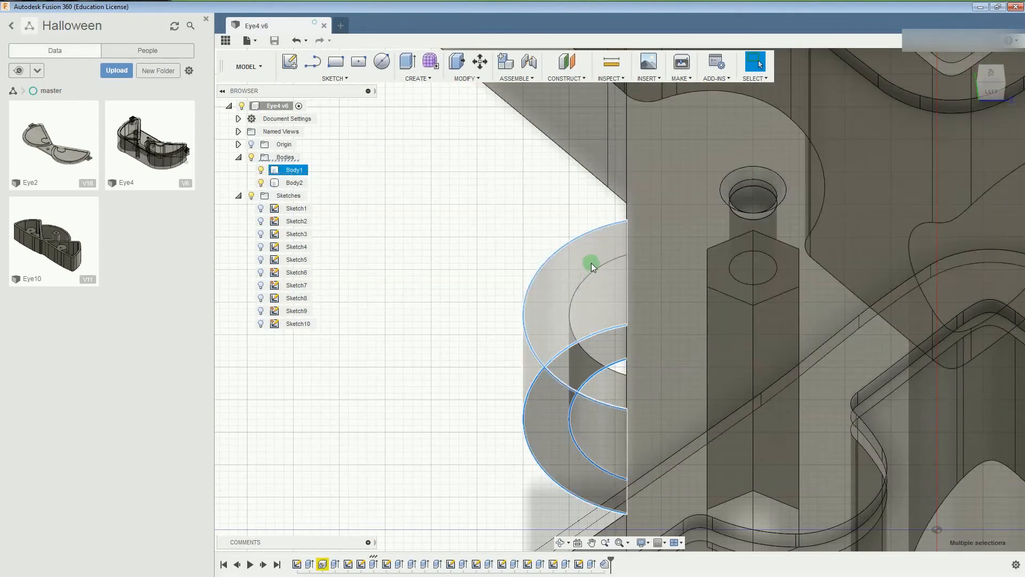
ctrl+click(612, 372)
click(427, 80)
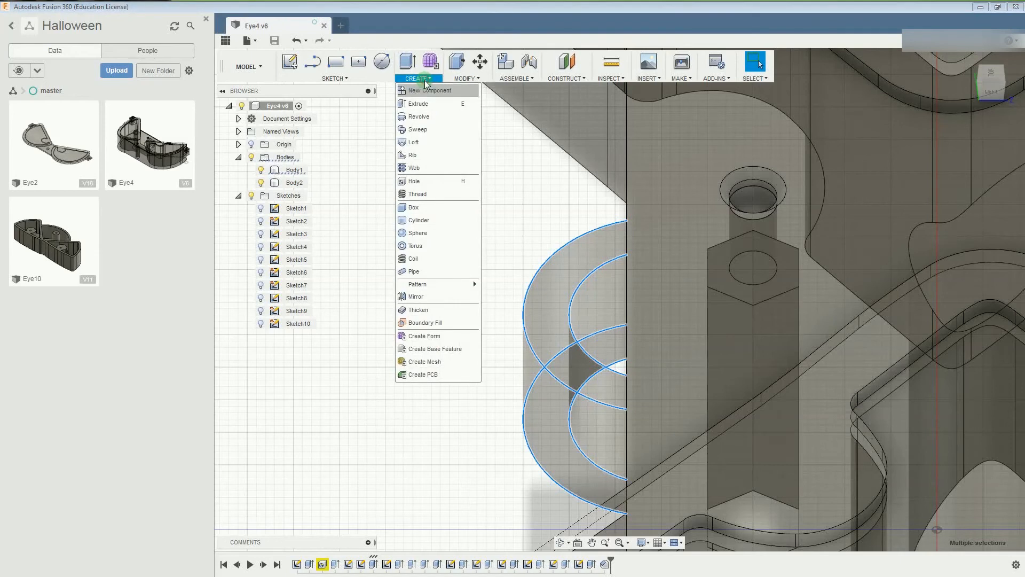
click(470, 87)
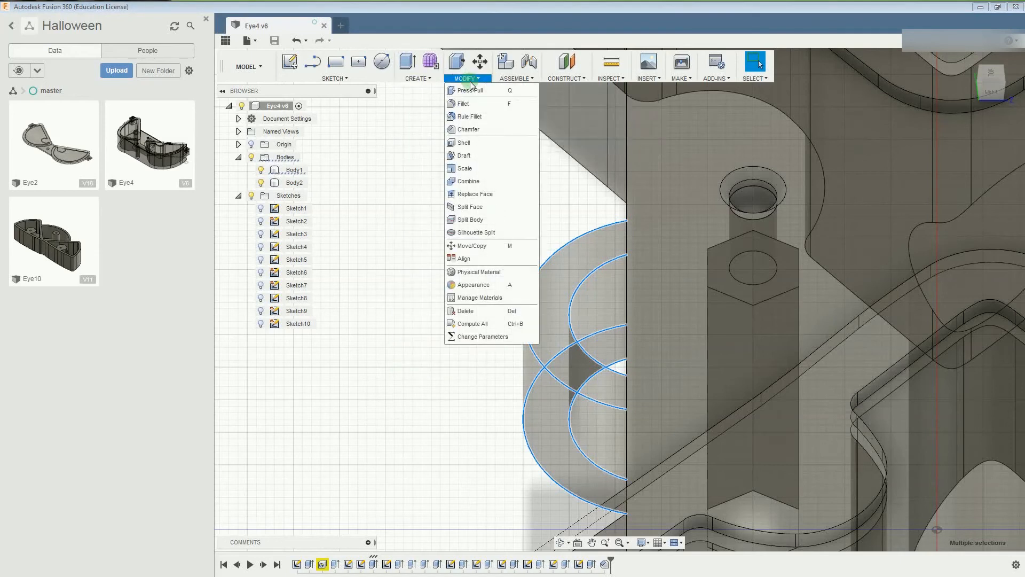
click(464, 103)
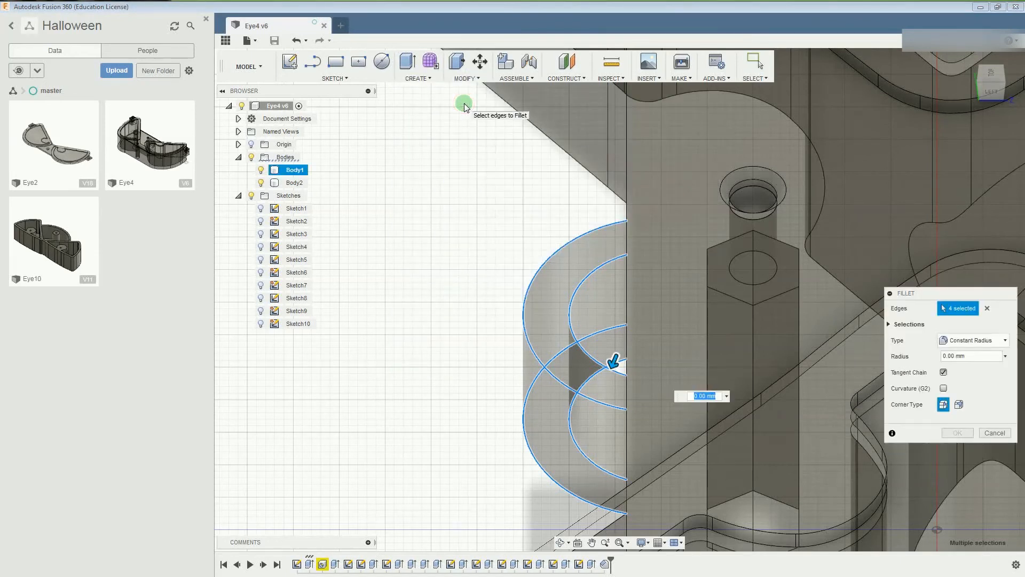
text(1.5)
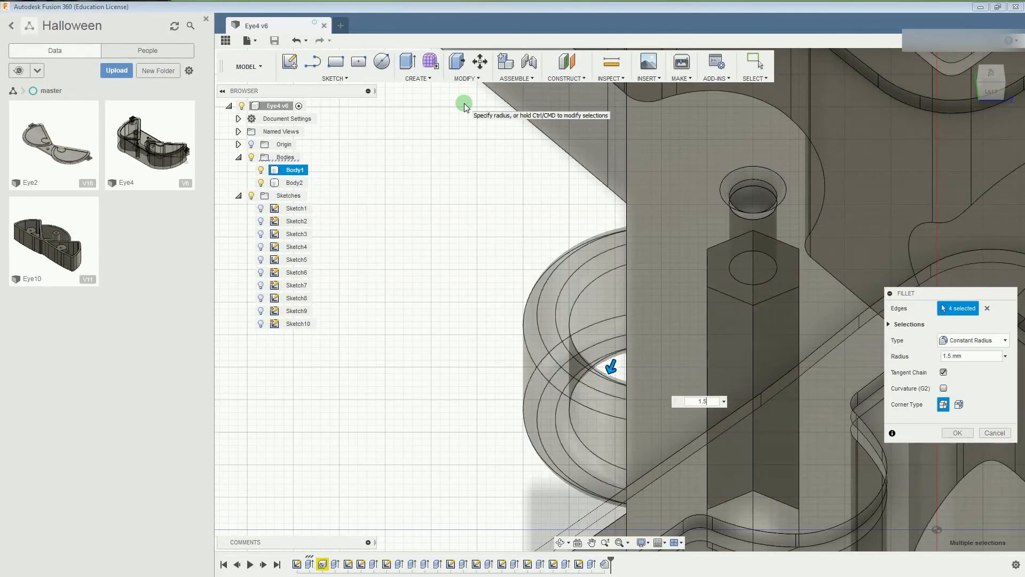
key(Return)
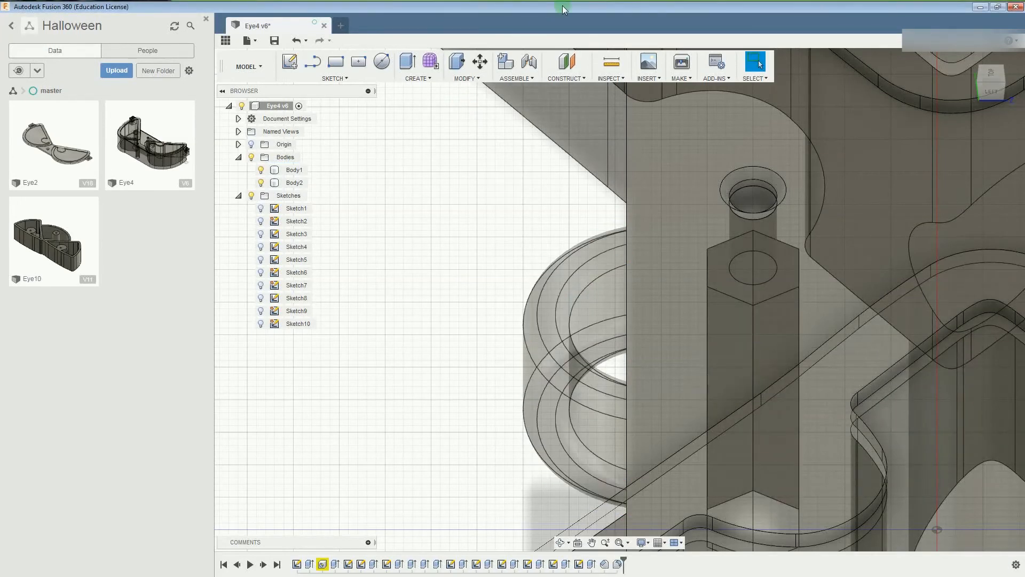
Return to the isometric home view and save the design as a new version.
click(966, 57)
click(274, 41)
click(528, 287)
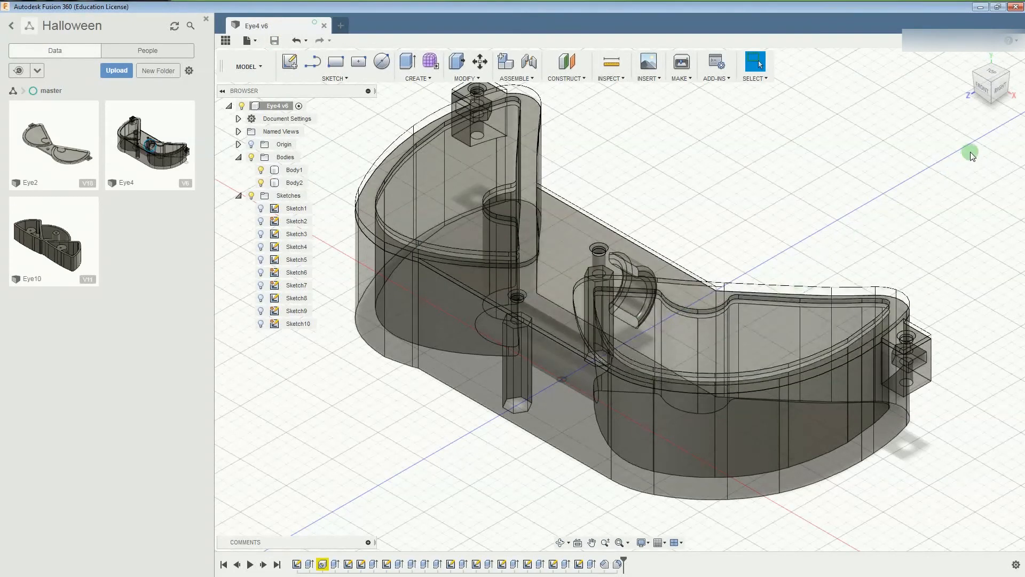
Hide Body2 so that only the main housing body is displayed.
click(1001, 83)
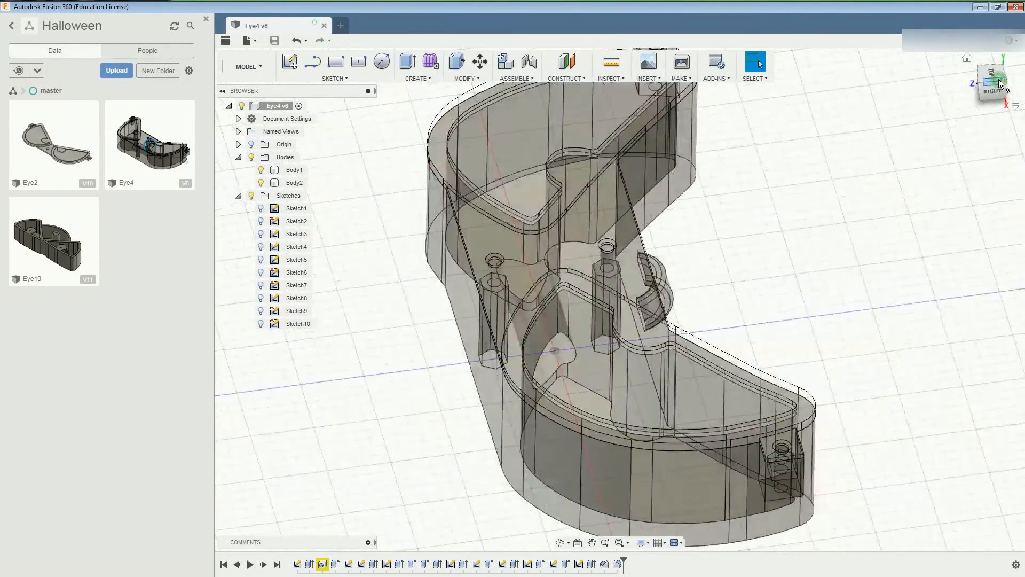
click(1002, 82)
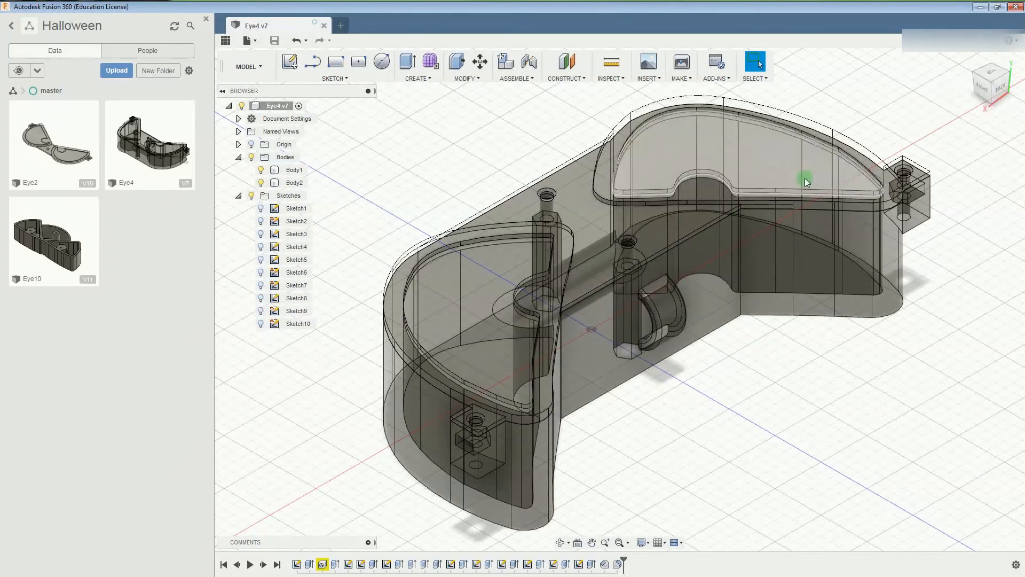
click(289, 183)
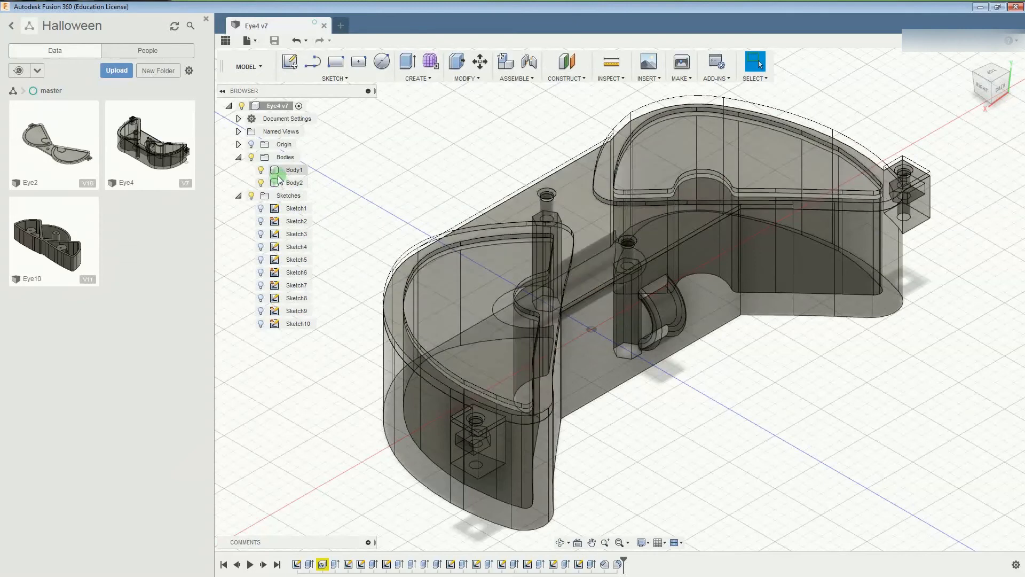
click(261, 183)
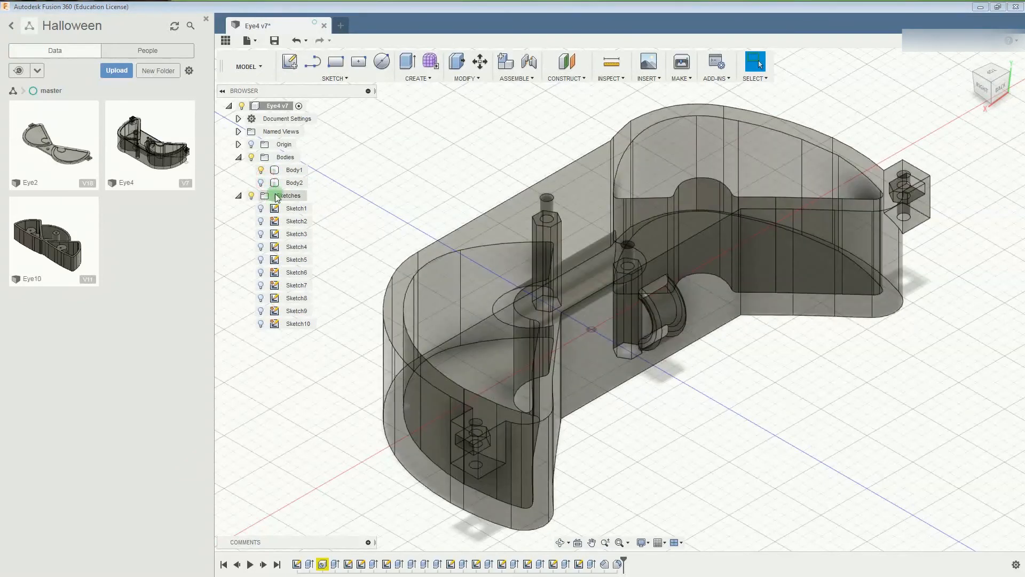
Set the opacity of Body1 to 100%.
click(285, 170)
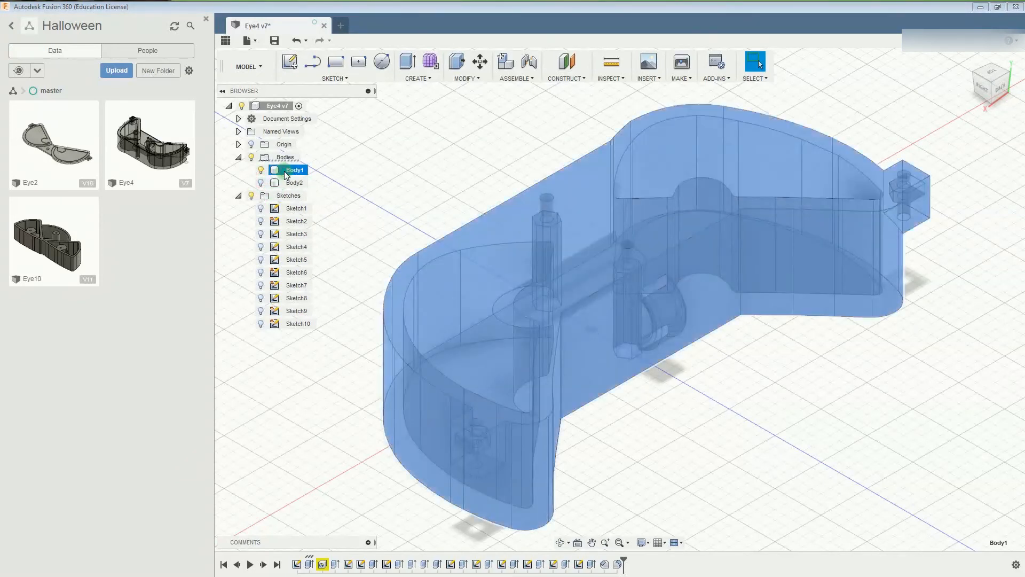
right_click(285, 171)
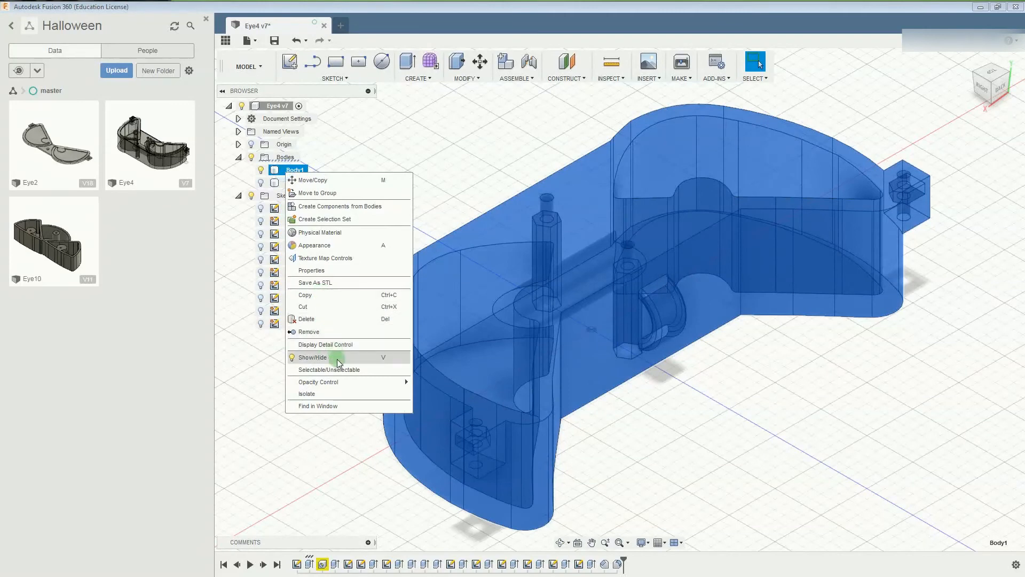
mouse_move(342, 382)
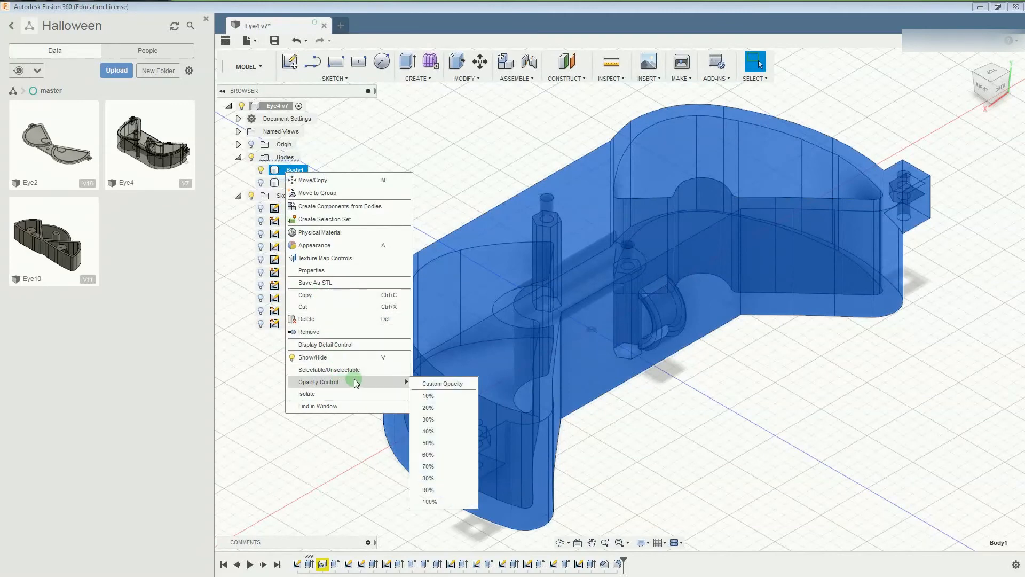
click(428, 501)
click(379, 478)
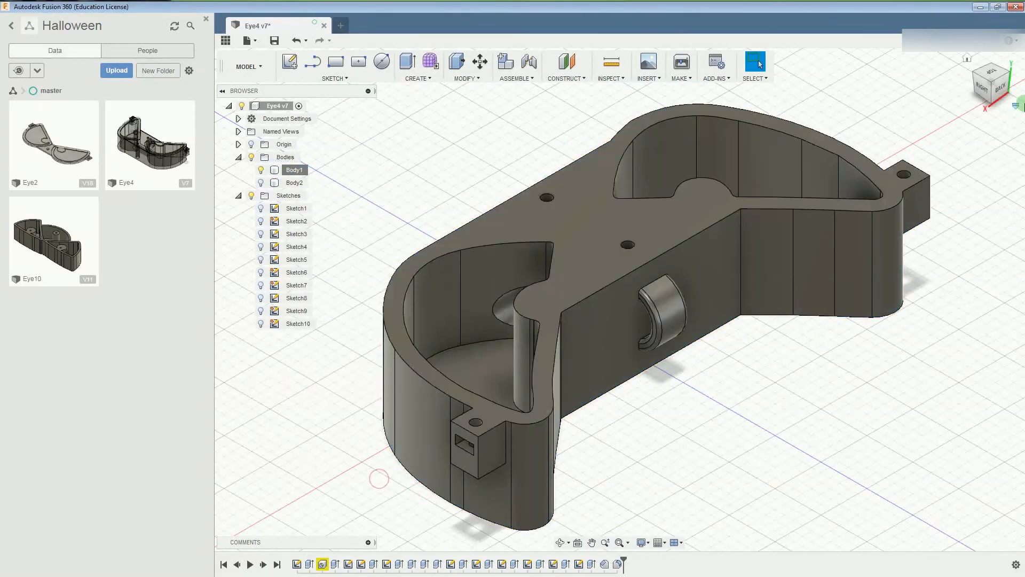
click(1010, 86)
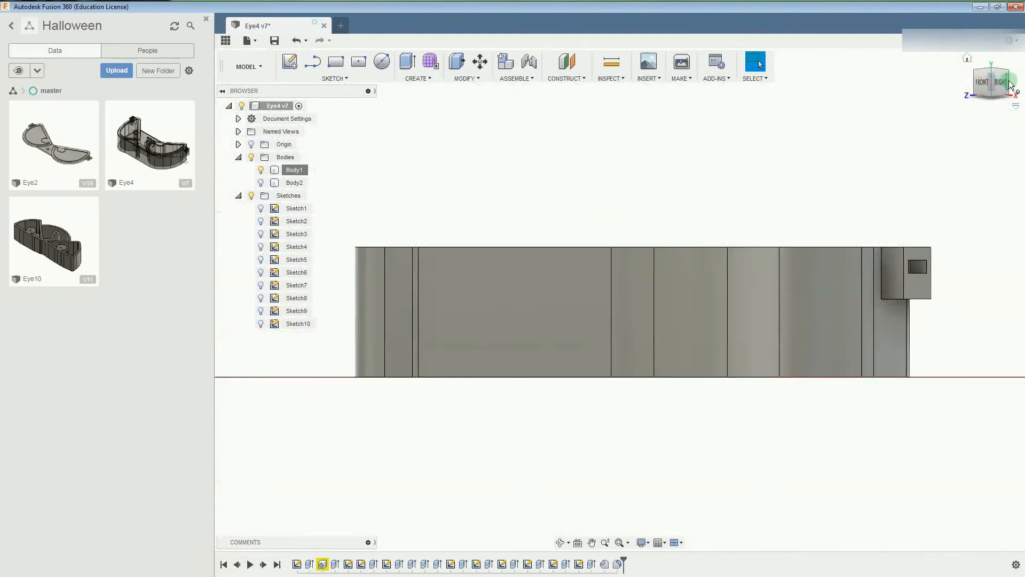
click(1011, 85)
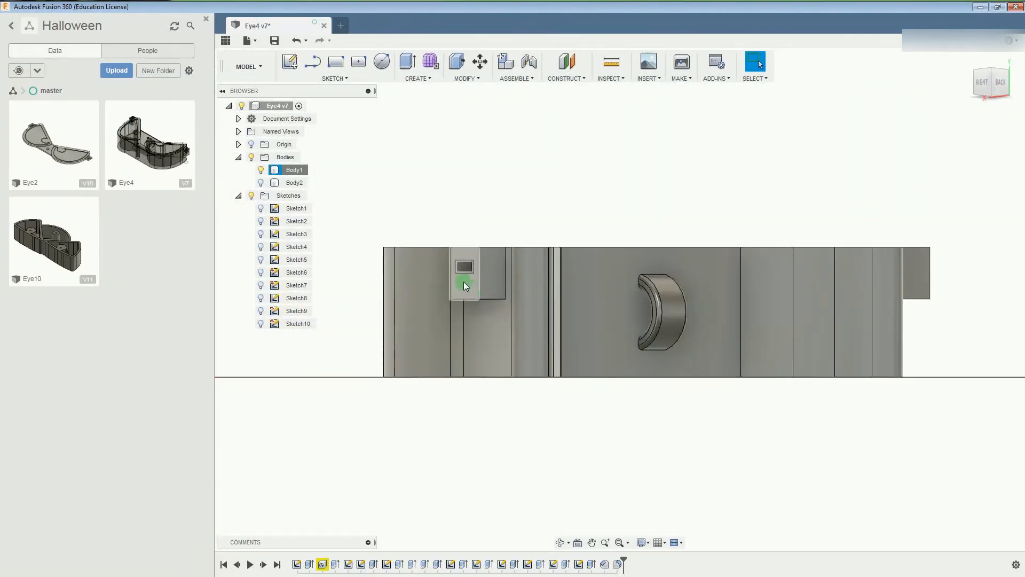
click(464, 299)
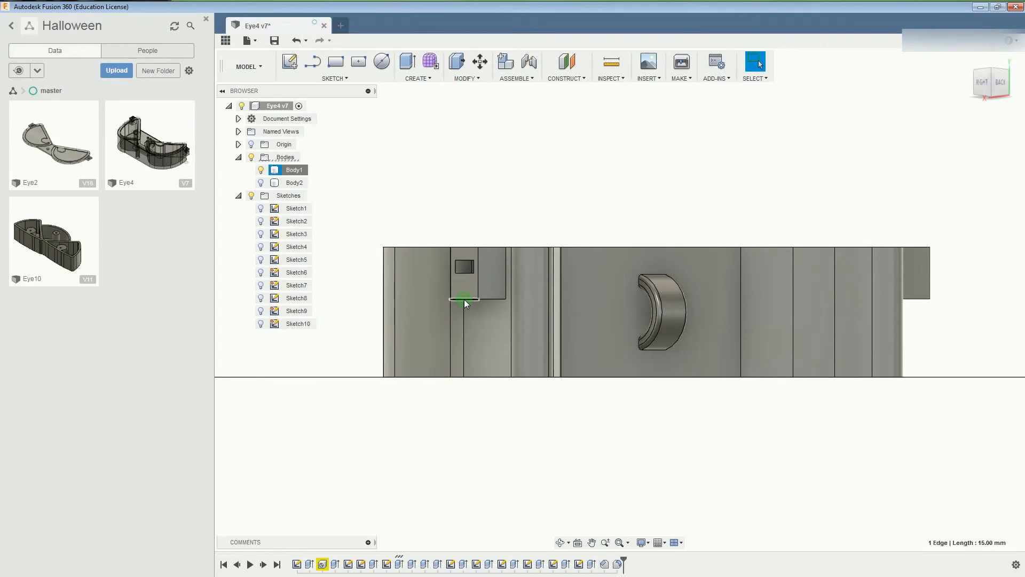
click(966, 84)
click(477, 80)
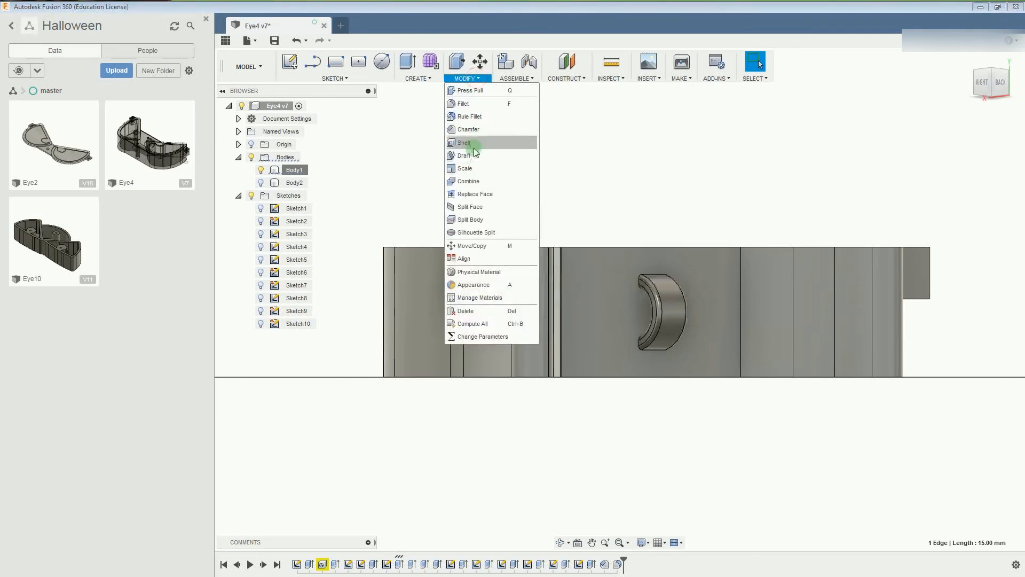
click(479, 130)
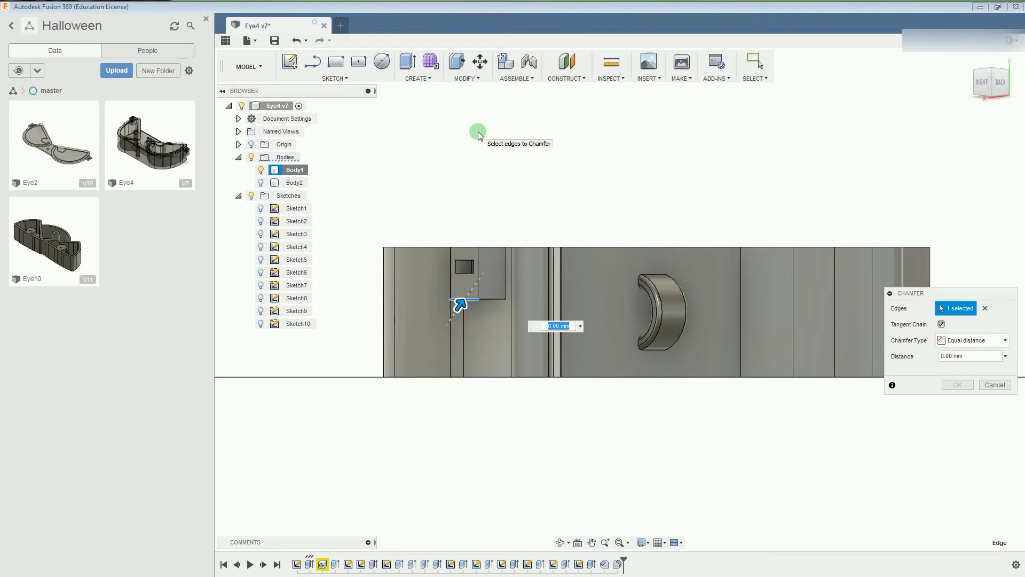
text(20)
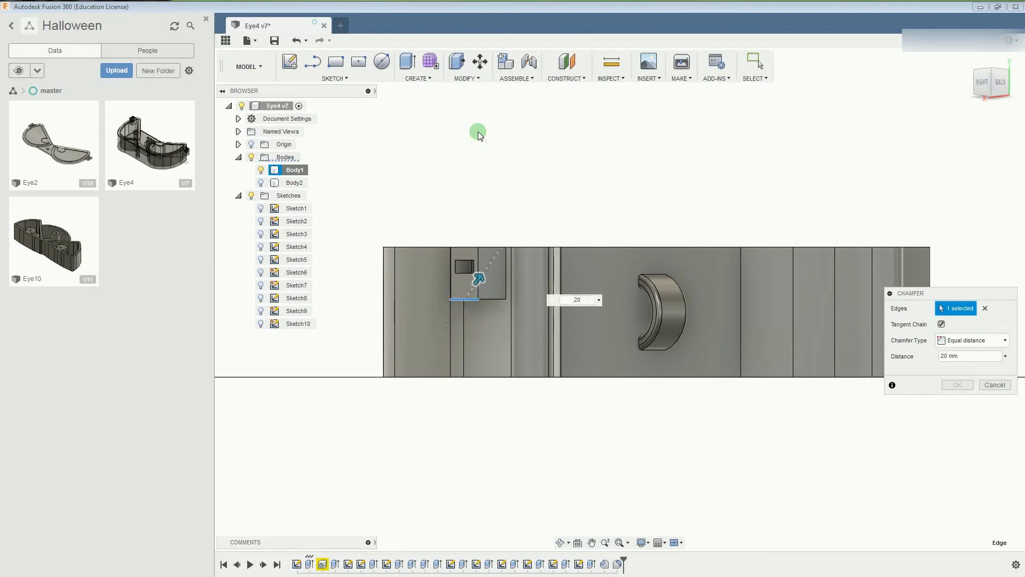
key(BackSpace)
key(BackSpace)
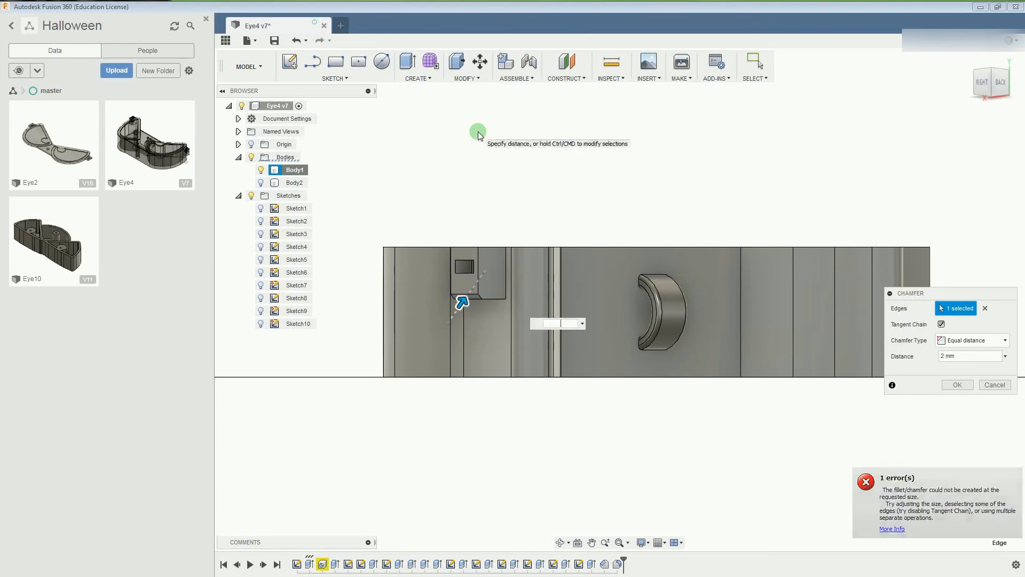
text(10)
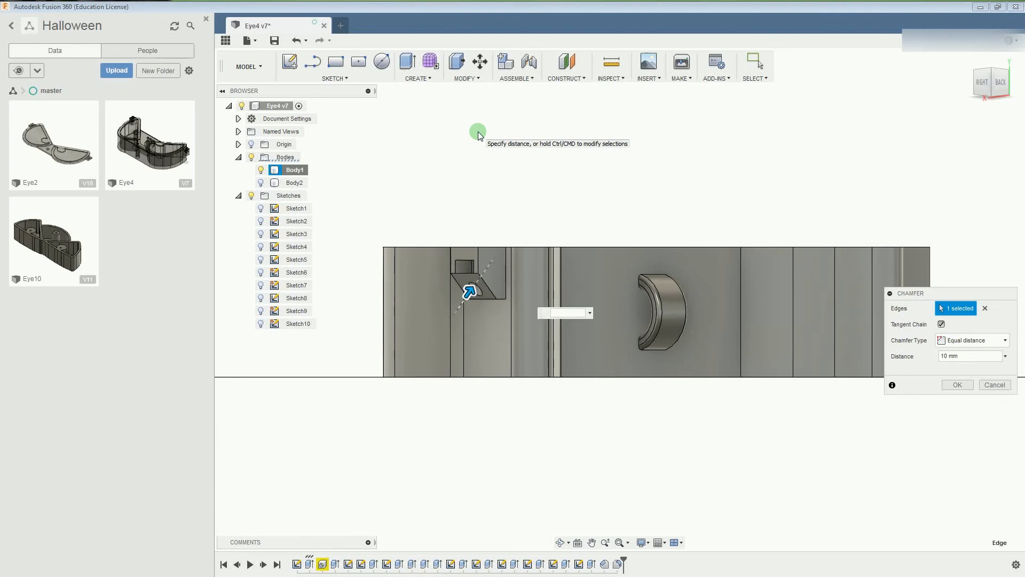
click(987, 384)
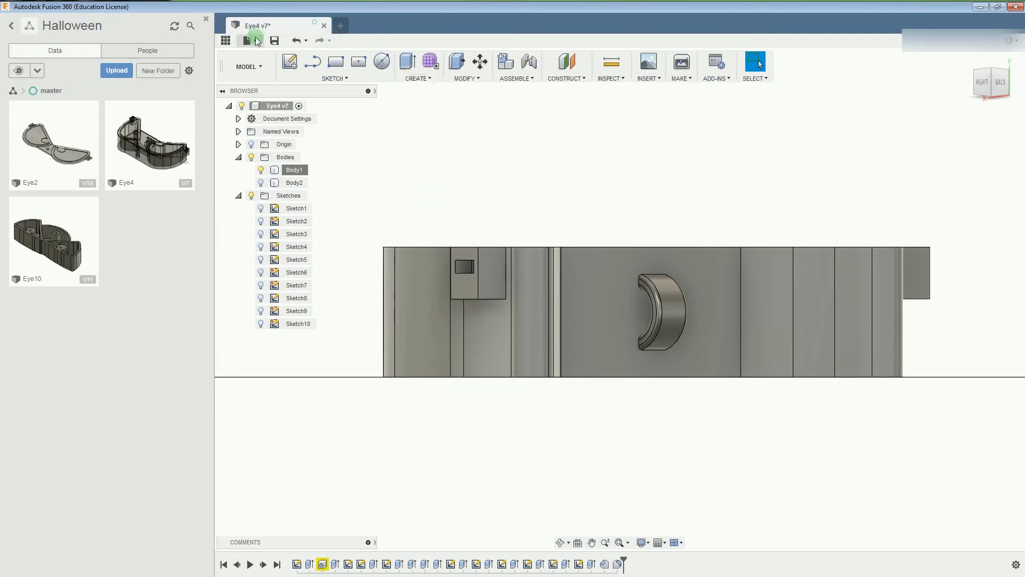
Save the design as a new version with the description "User Saved".
click(276, 39)
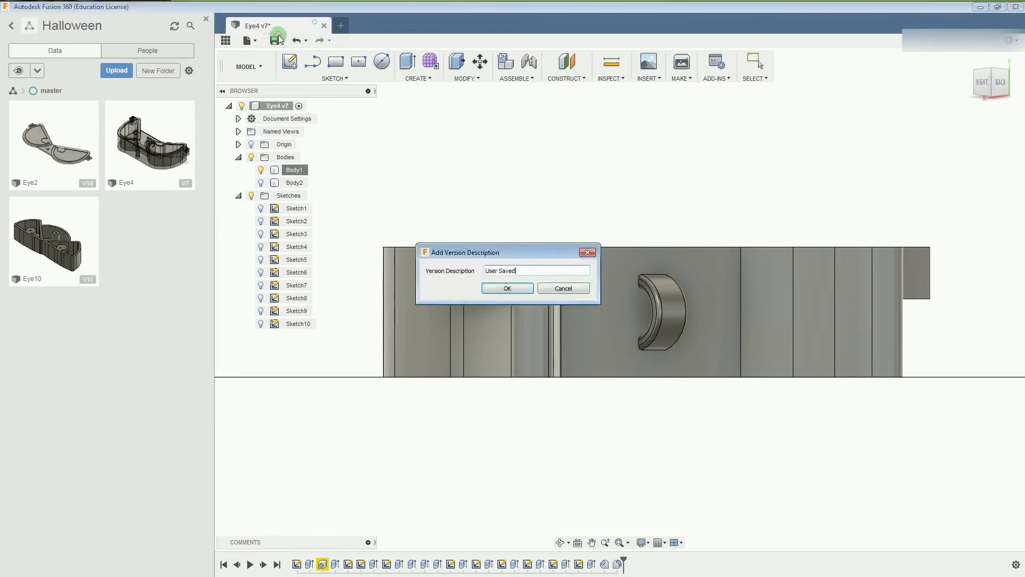
click(507, 288)
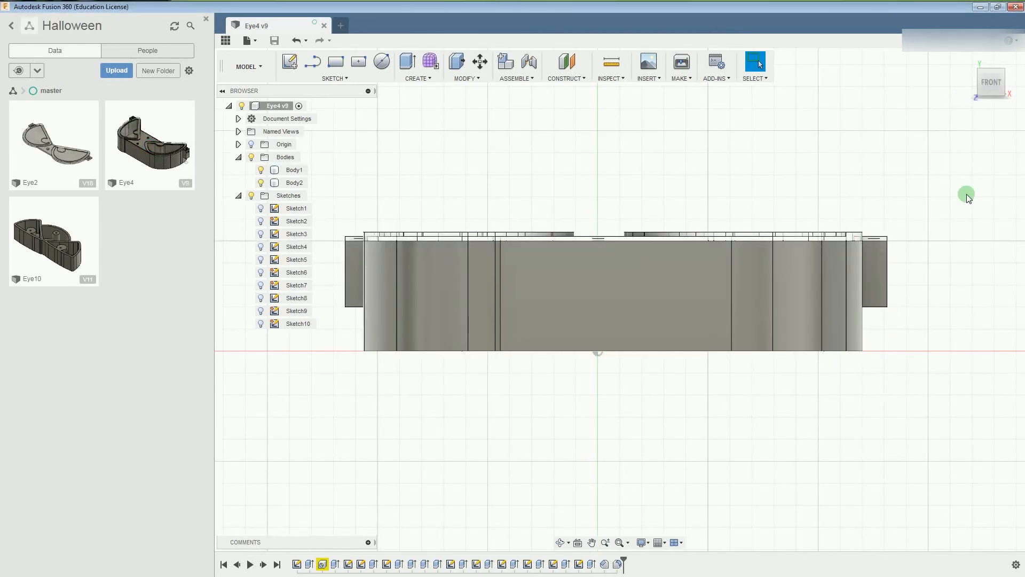
Start an equal-distance chamfer on the lower outer edge of the right-side end block and try a distance of 15 mm.
click(1006, 97)
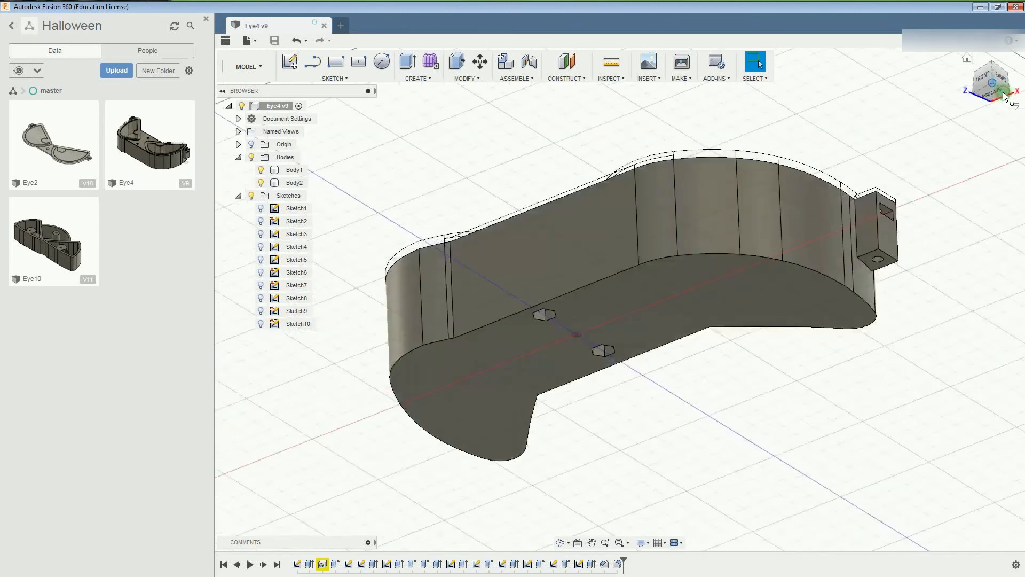
click(1002, 84)
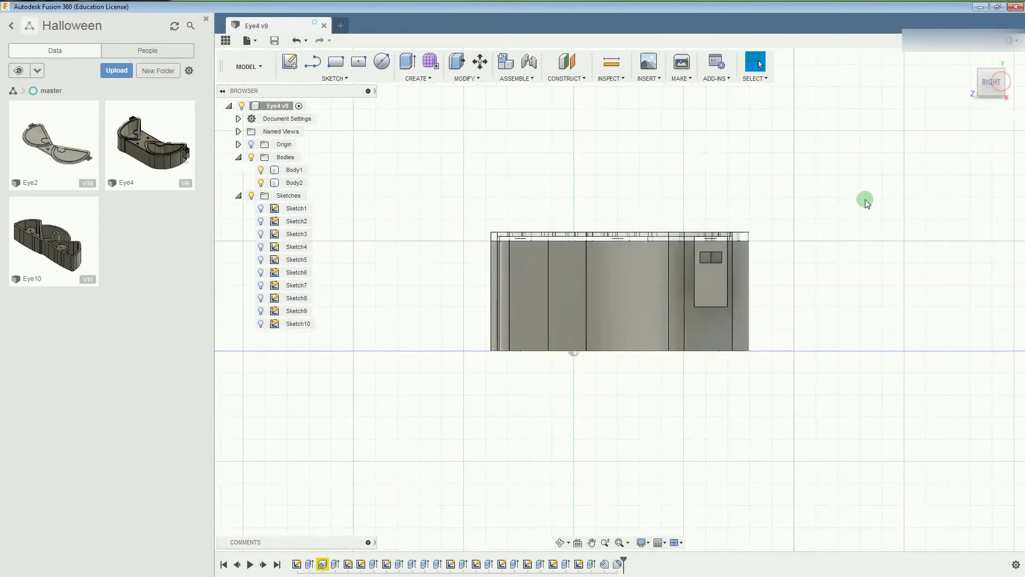
click(714, 309)
right_click(714, 309)
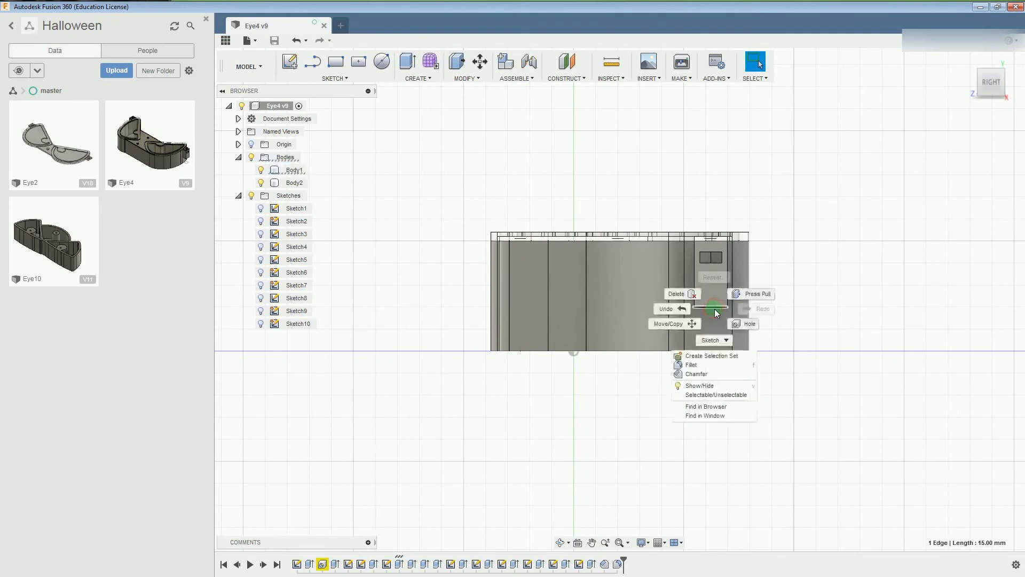
click(689, 375)
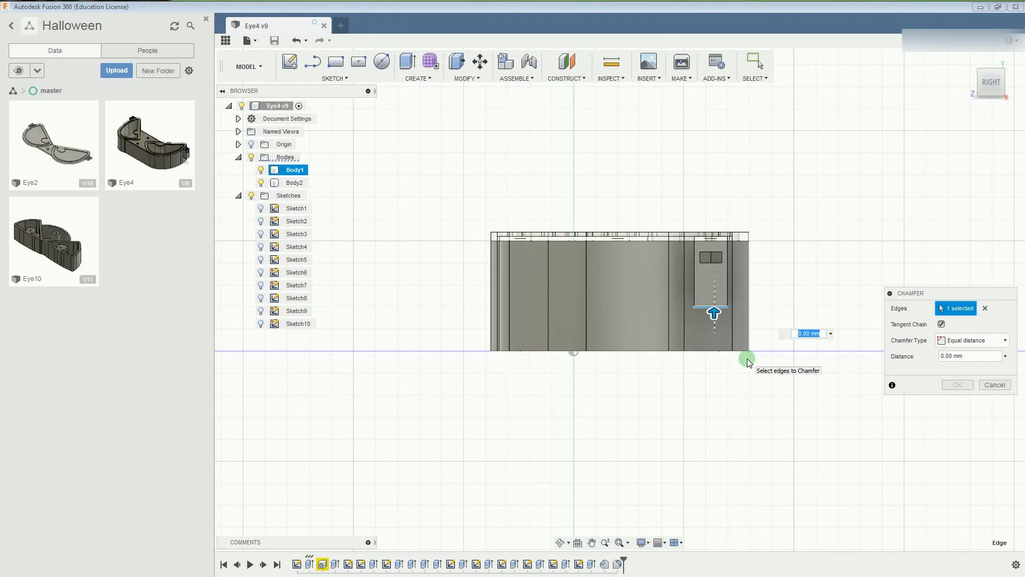
click(1003, 86)
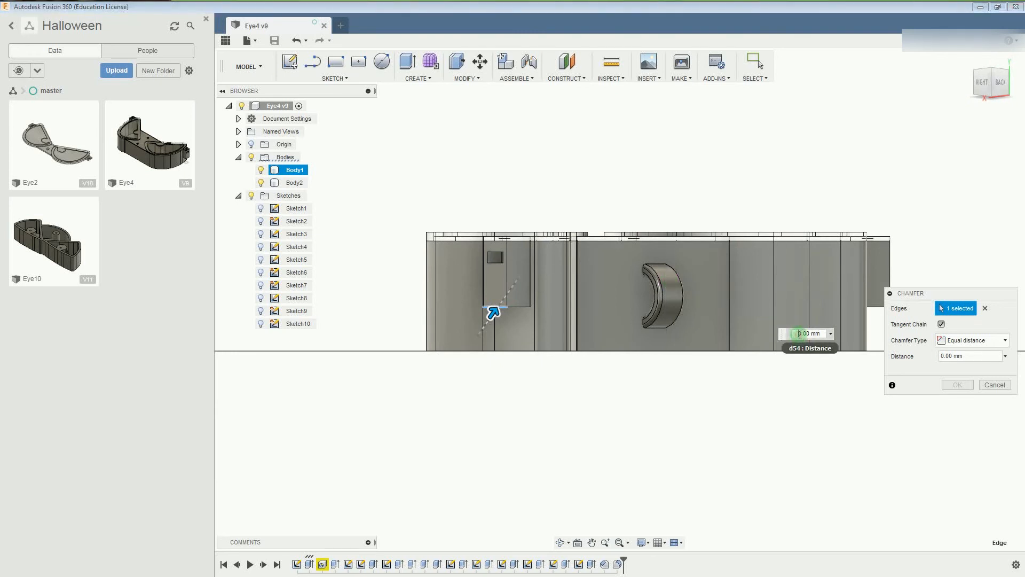
text(5)
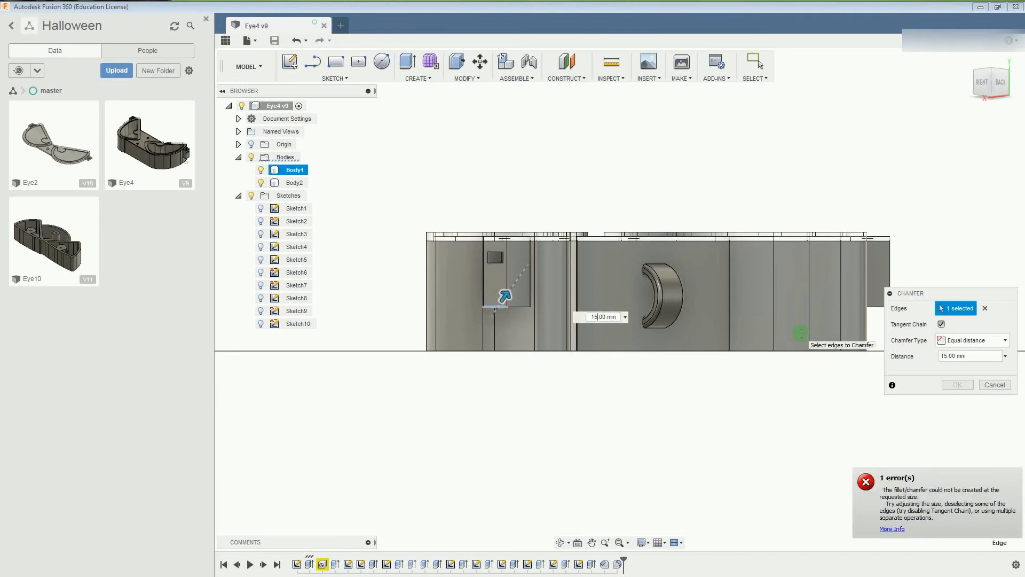
key(BackSpace)
key(BackSpace)
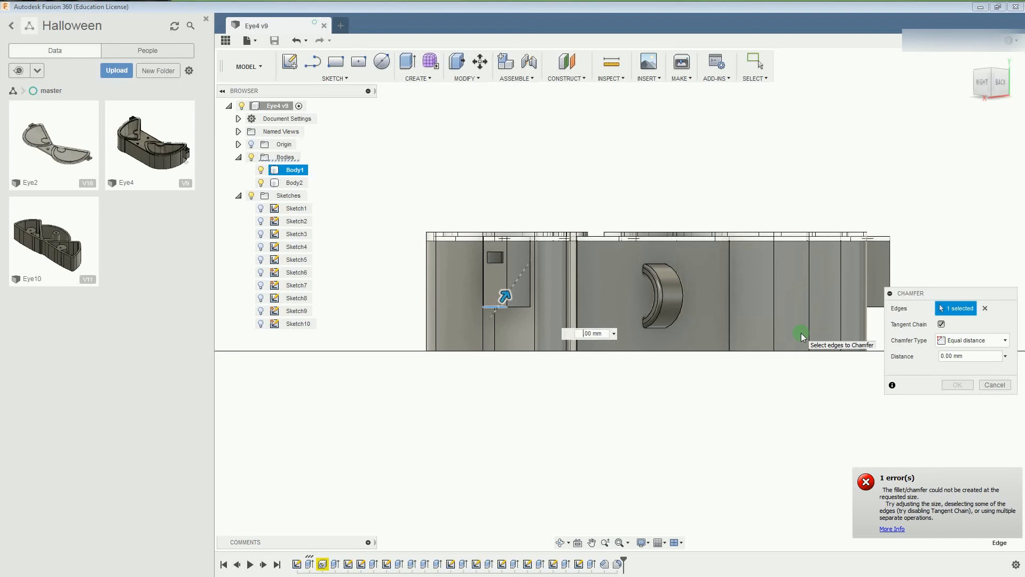
Set the end block's chamfer distance to 14 mm.
click(945, 355)
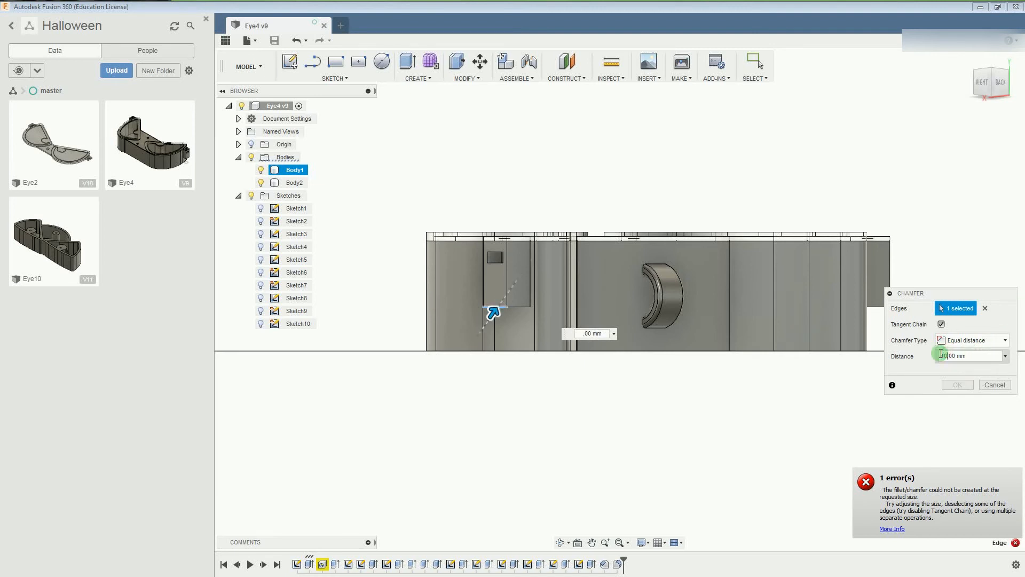
text(1)
key(BackSpace)
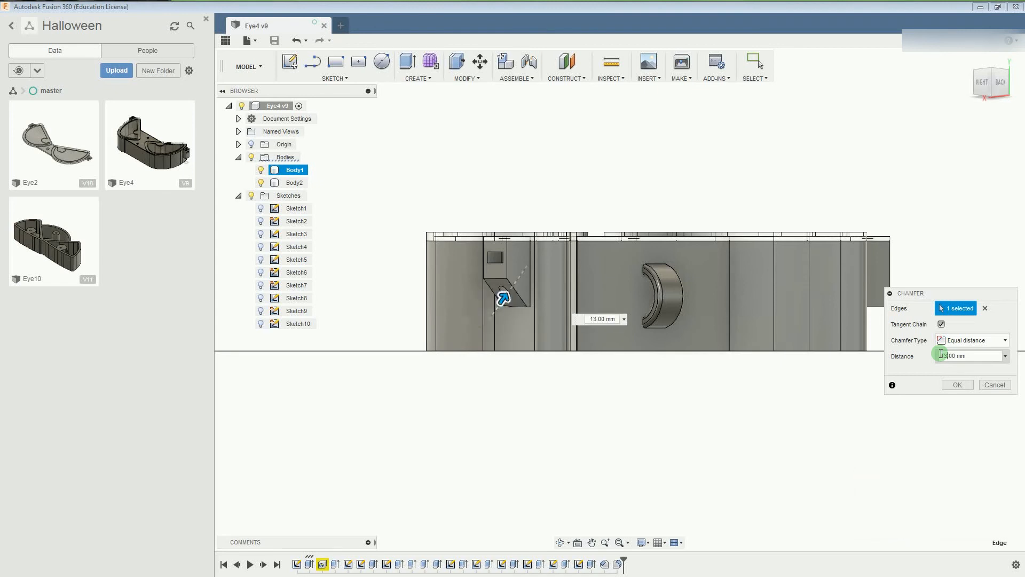
key(BackSpace)
text(1)
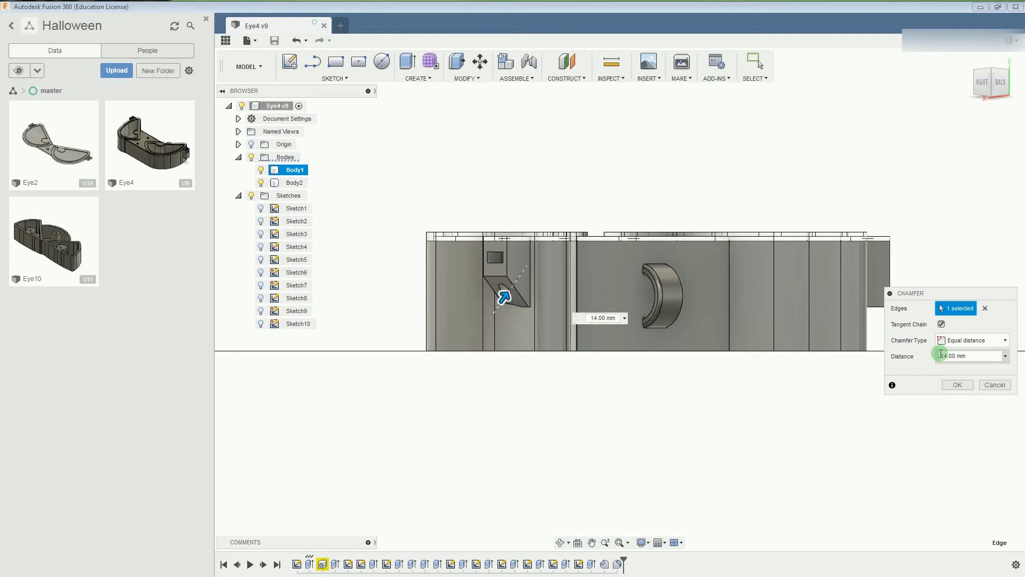
click(941, 354)
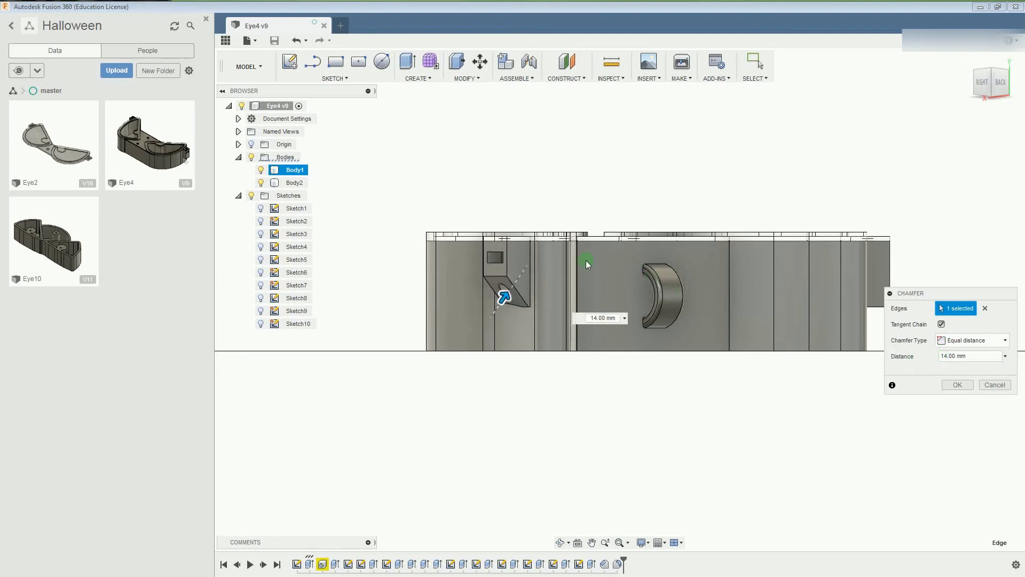
Examine the chamfer preview close up from several sides, checking where the sloped face meets the housing wall.
scroll(522, 293, up, 5)
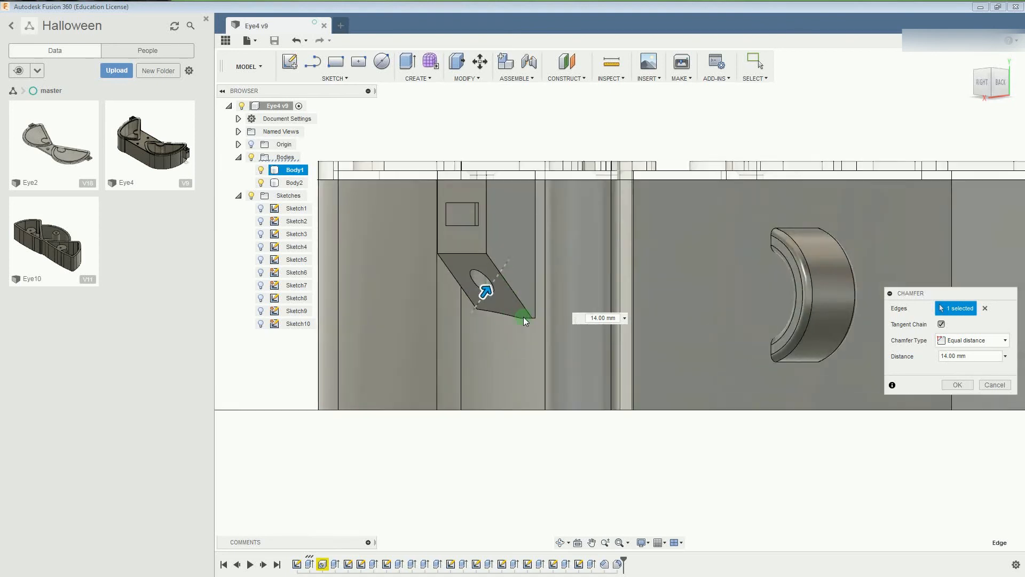
scroll(531, 316, up, 4)
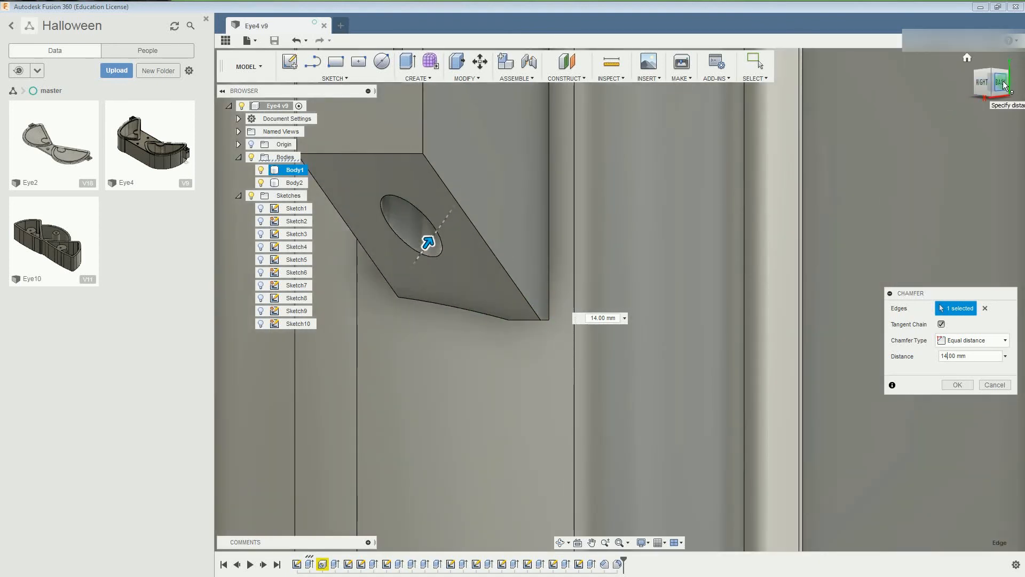
click(1003, 84)
click(396, 310)
shift+middle_drag(396, 310, 553, 299)
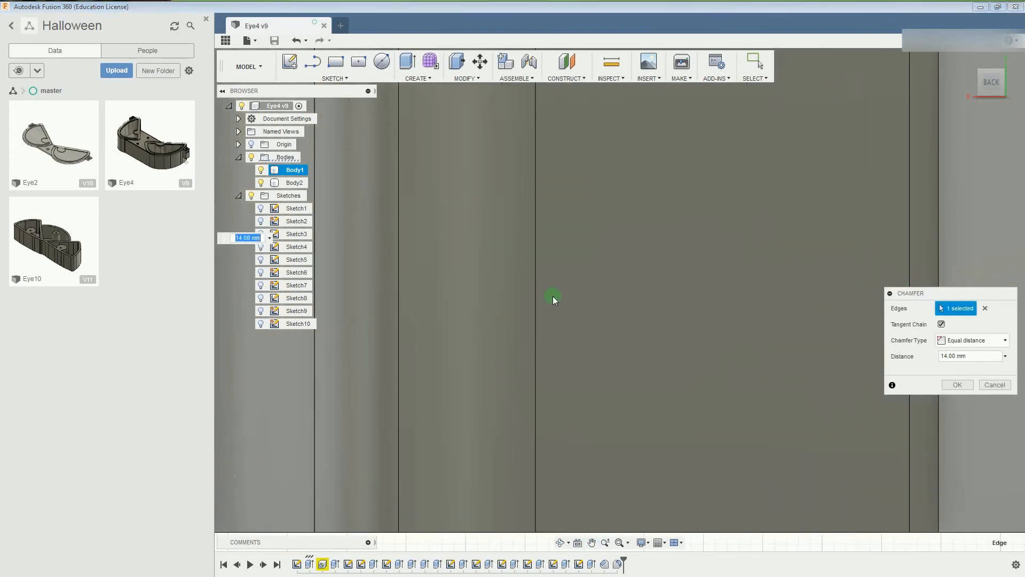
shift+middle_drag(449, 305, 801, 302)
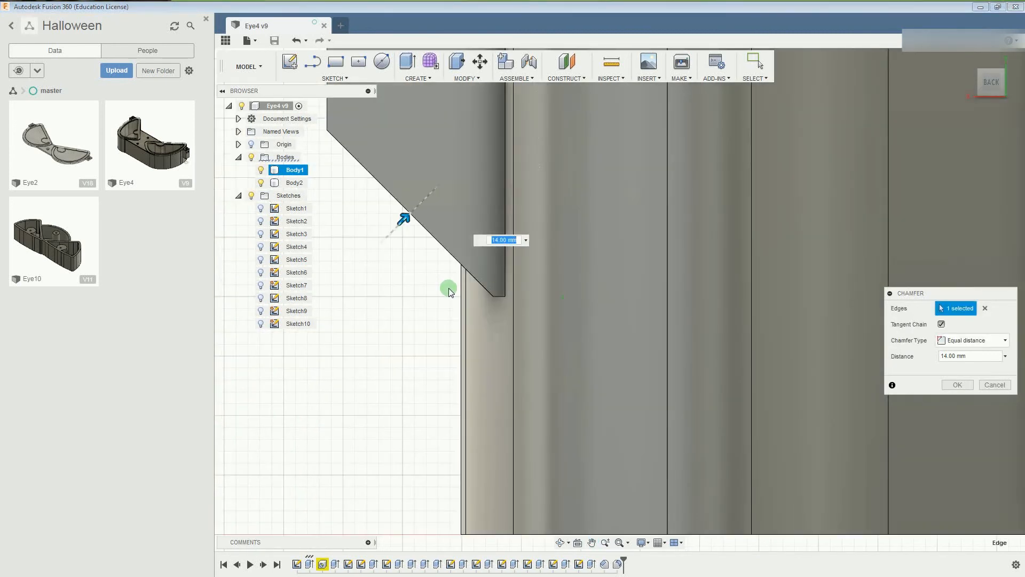
click(982, 85)
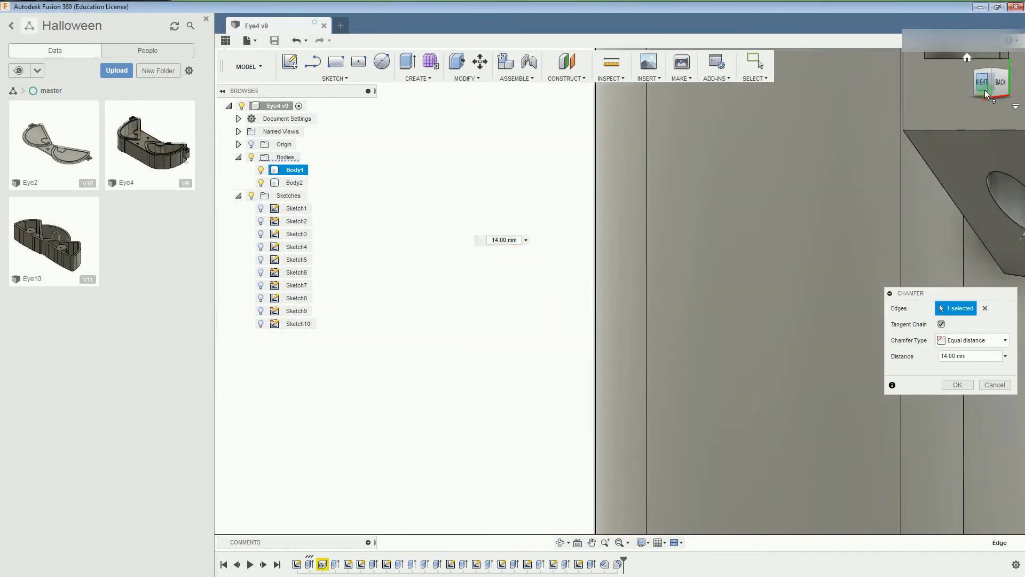
click(984, 89)
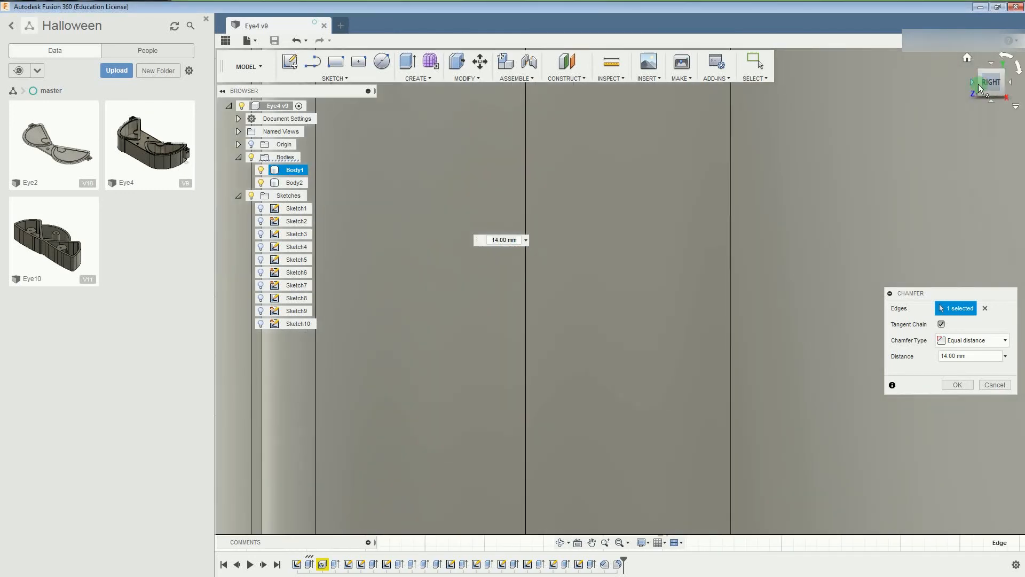
click(979, 84)
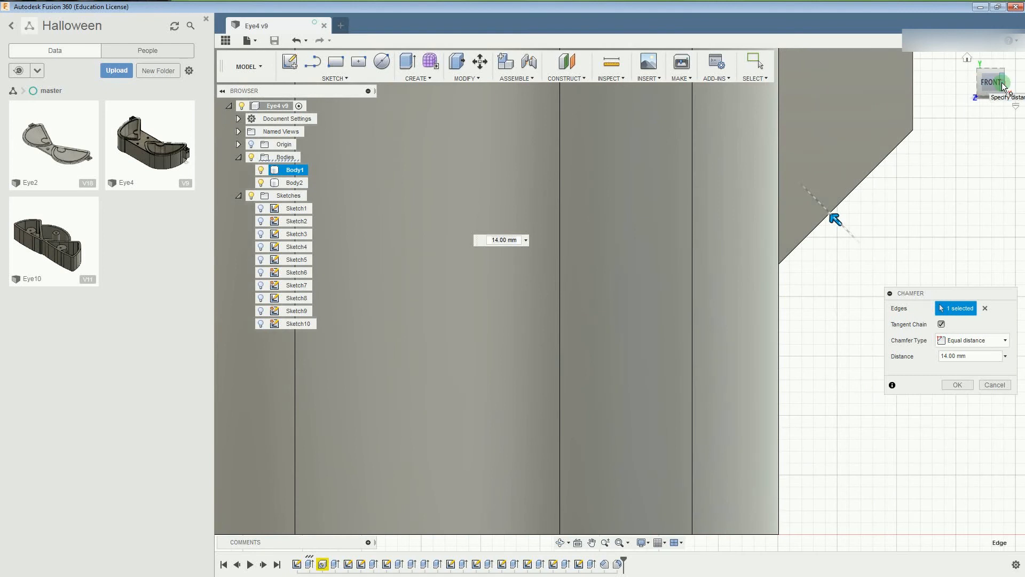
click(1004, 85)
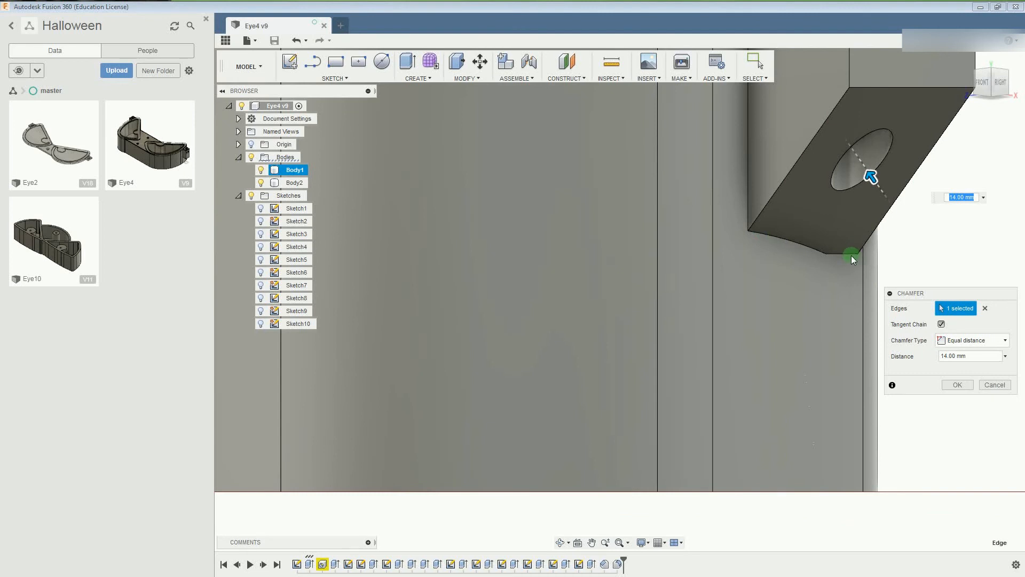
middle_drag(915, 245, 677, 247)
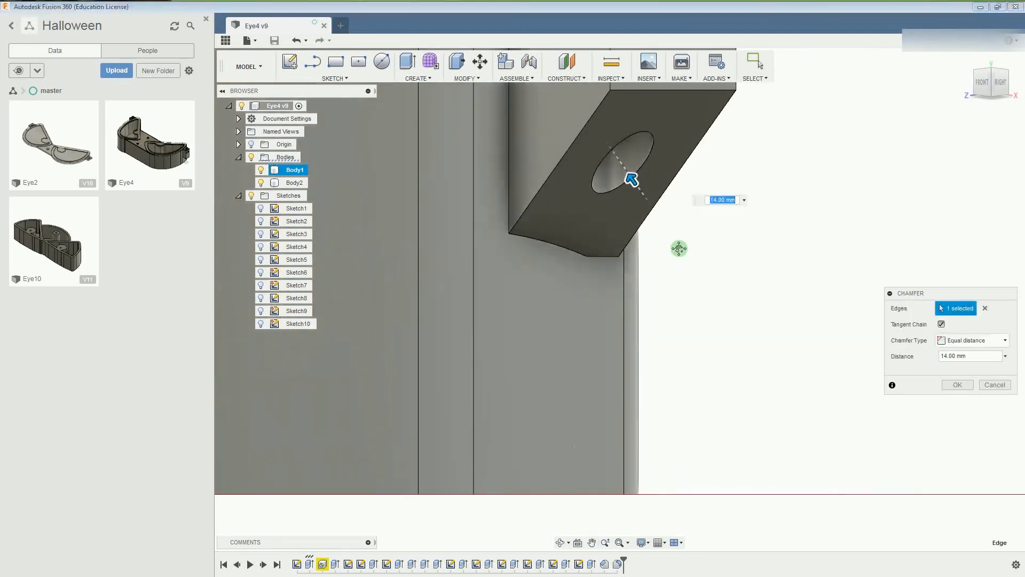
click(998, 99)
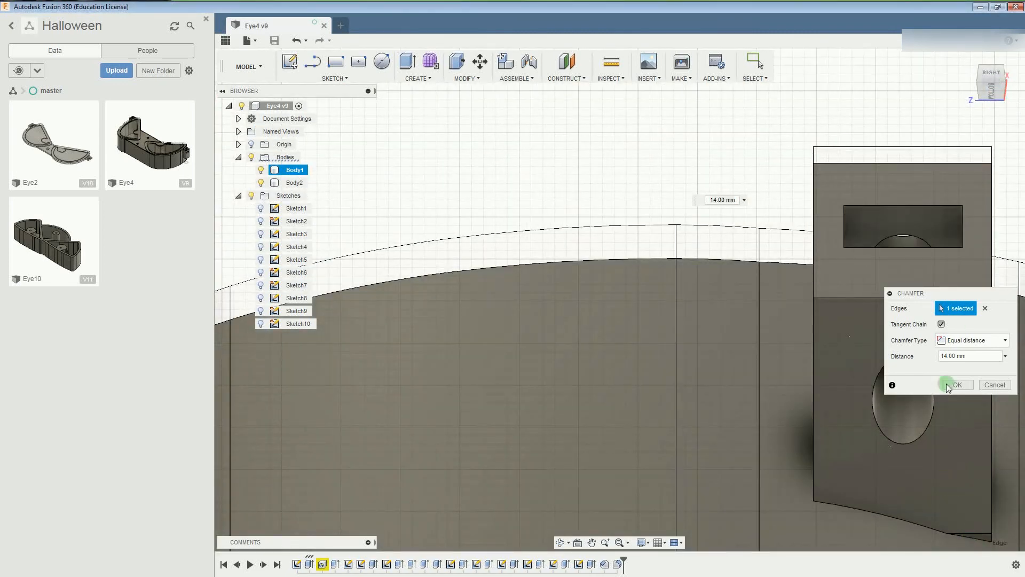
Set the right-side end block's chamfer distance to 14.9 mm and complete the chamfer.
click(954, 357)
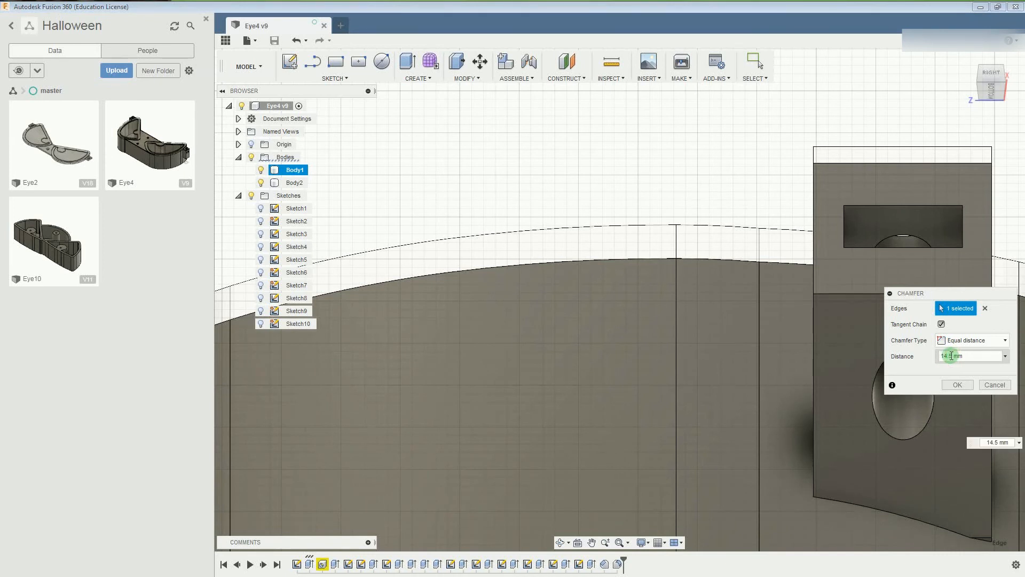
key(BackSpace)
text(6)
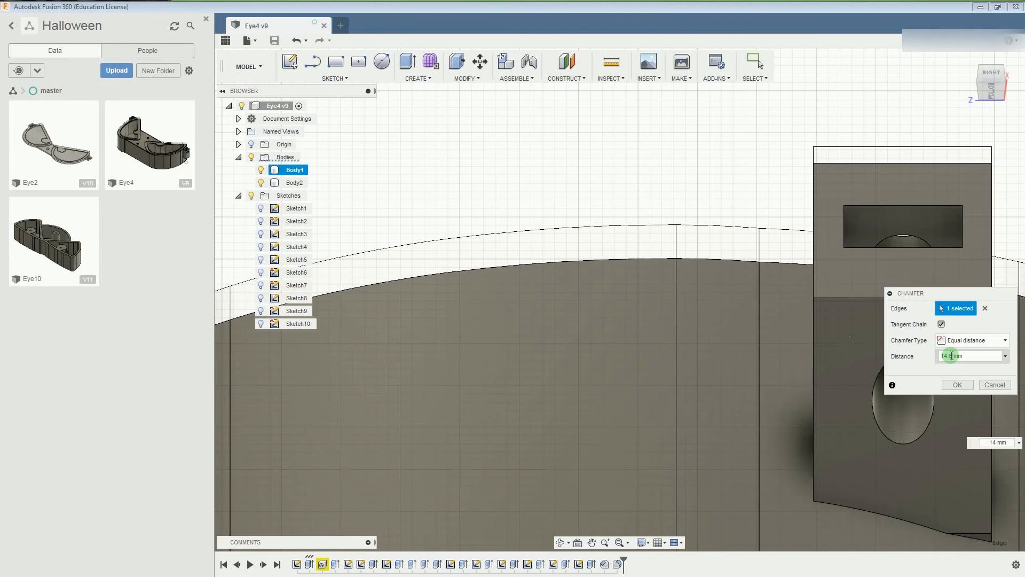
key(BackSpace)
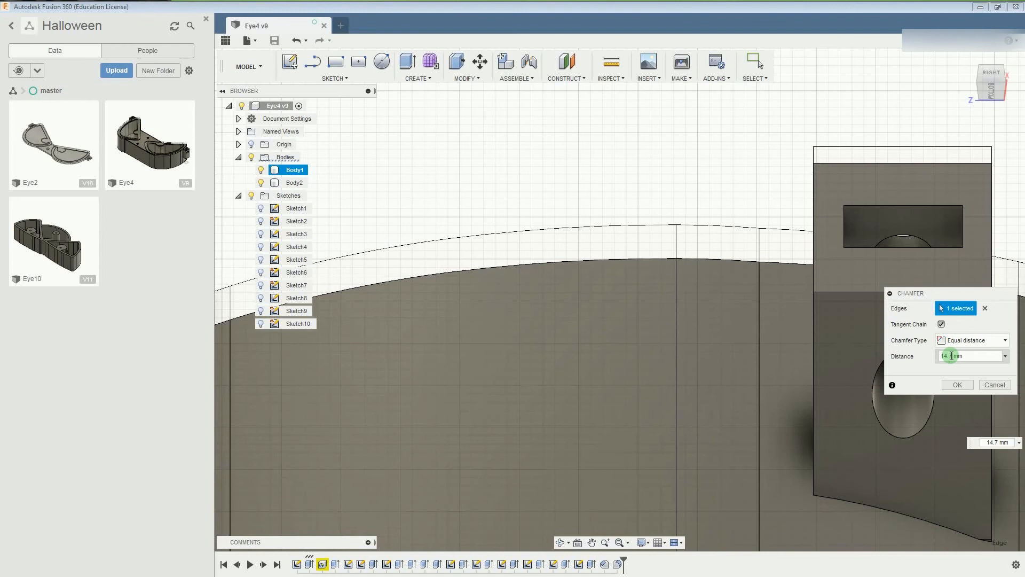
text(8)
key(BackSpace)
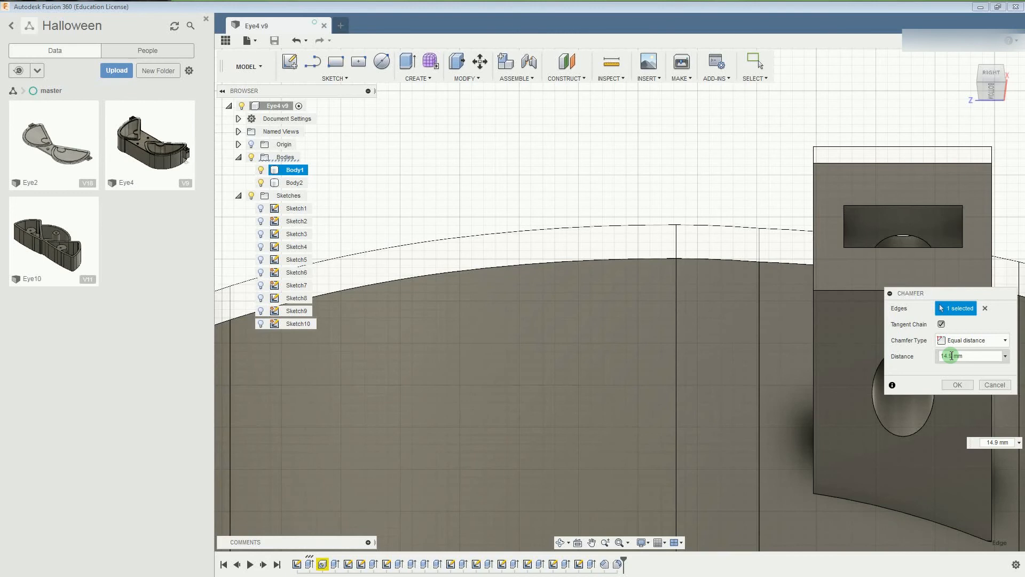
click(956, 385)
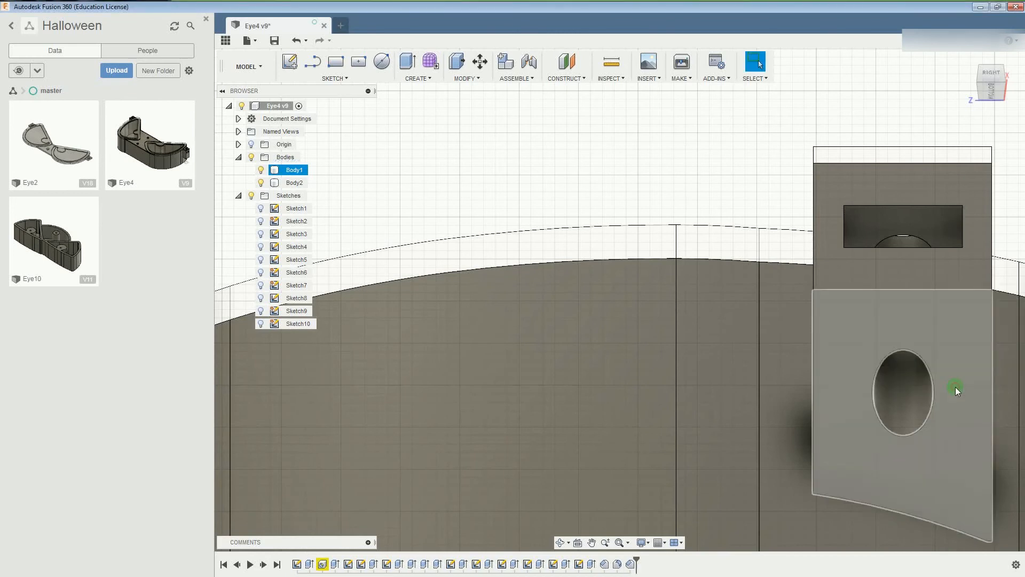
Start an equal-distance chamfer of 14.9 mm on the lower outer edge of the left-side end block.
scroll(963, 376, down, 6)
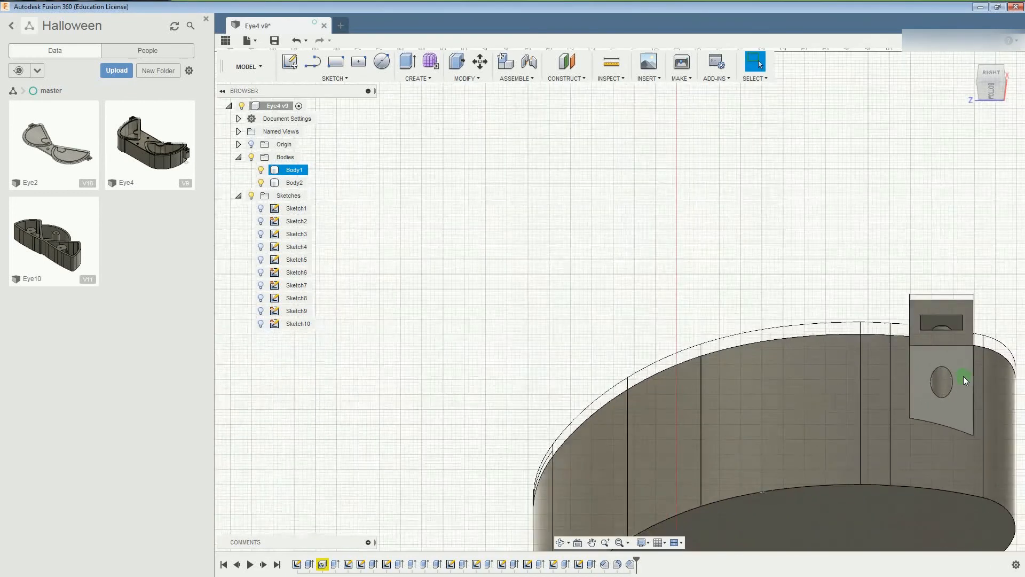
click(906, 287)
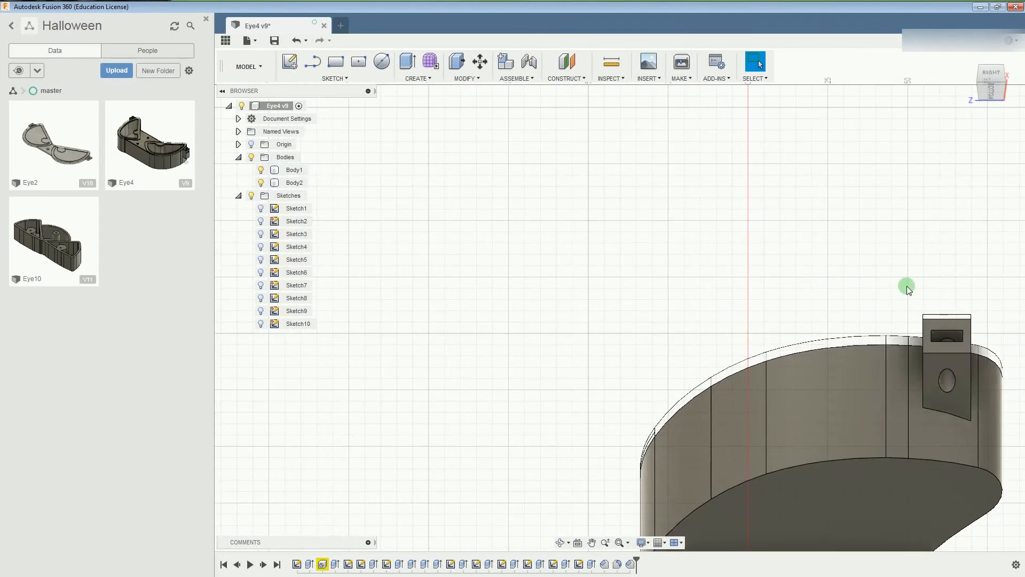
click(1001, 79)
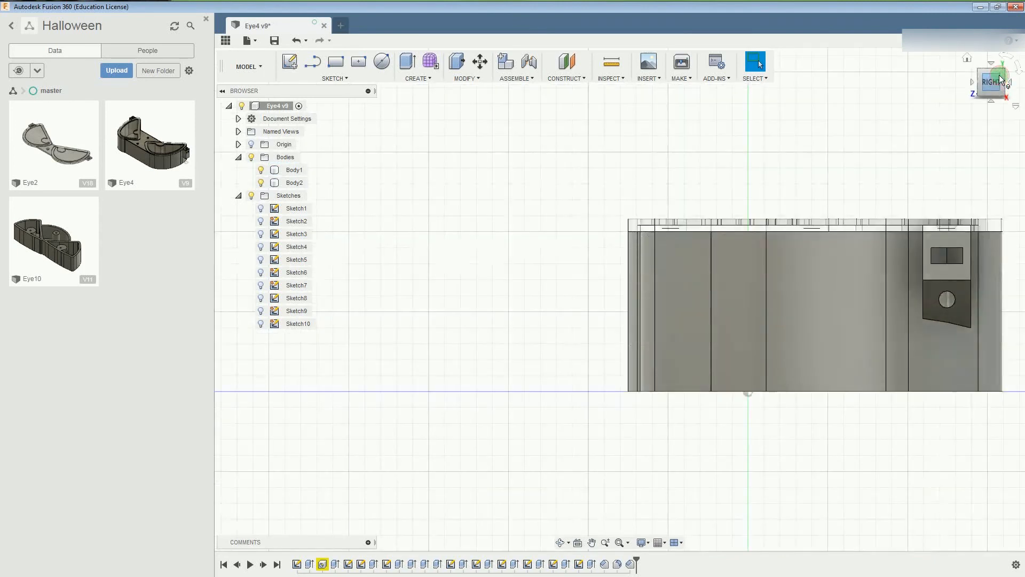
click(1005, 79)
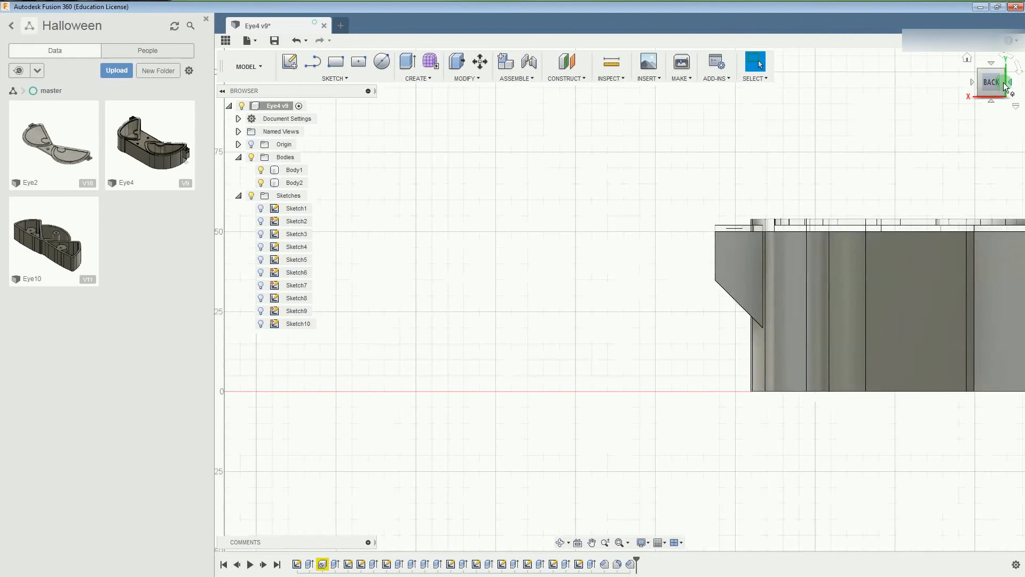
click(1012, 85)
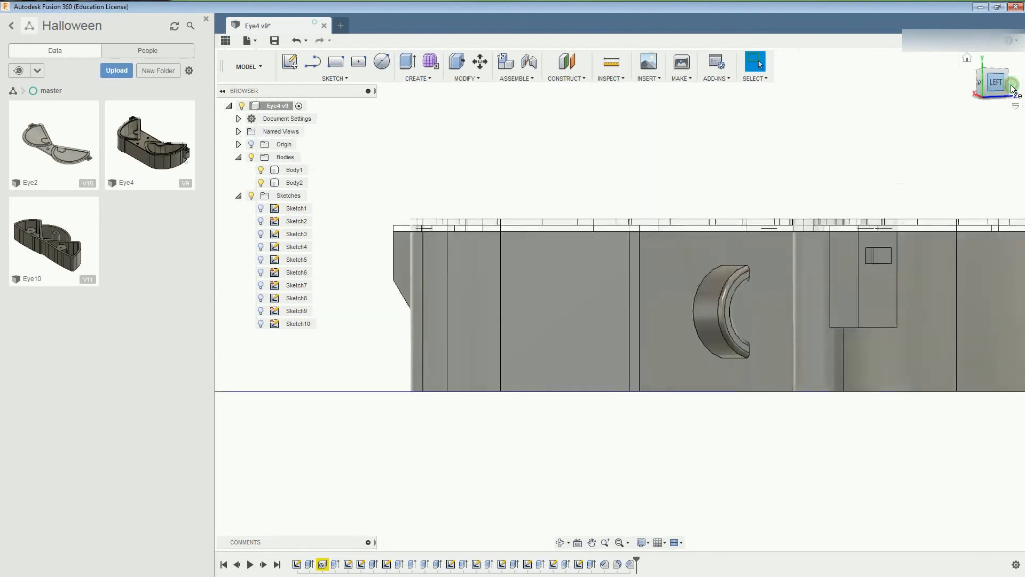
middle_drag(470, 353, 742, 339)
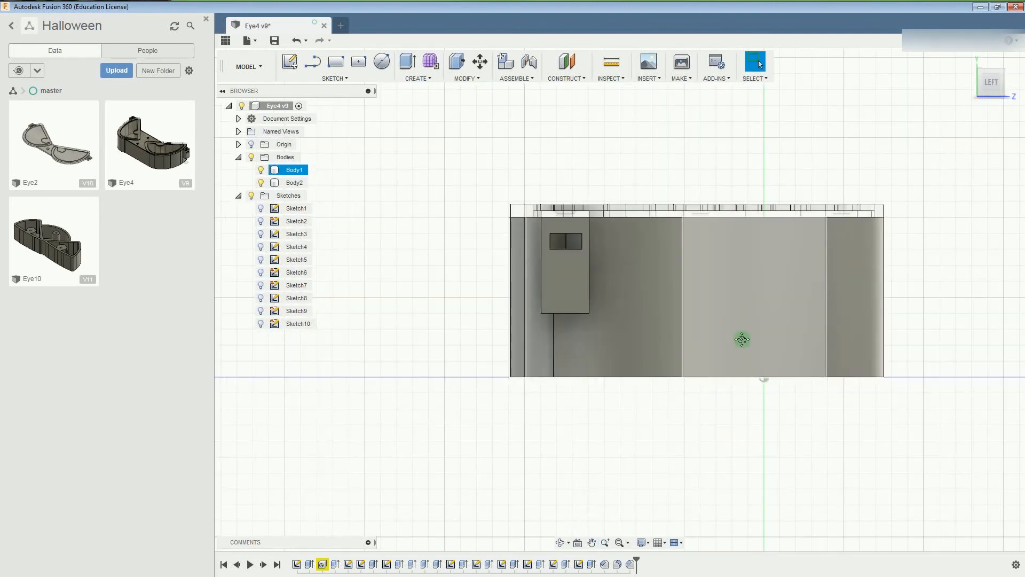
right_click(565, 313)
click(551, 380)
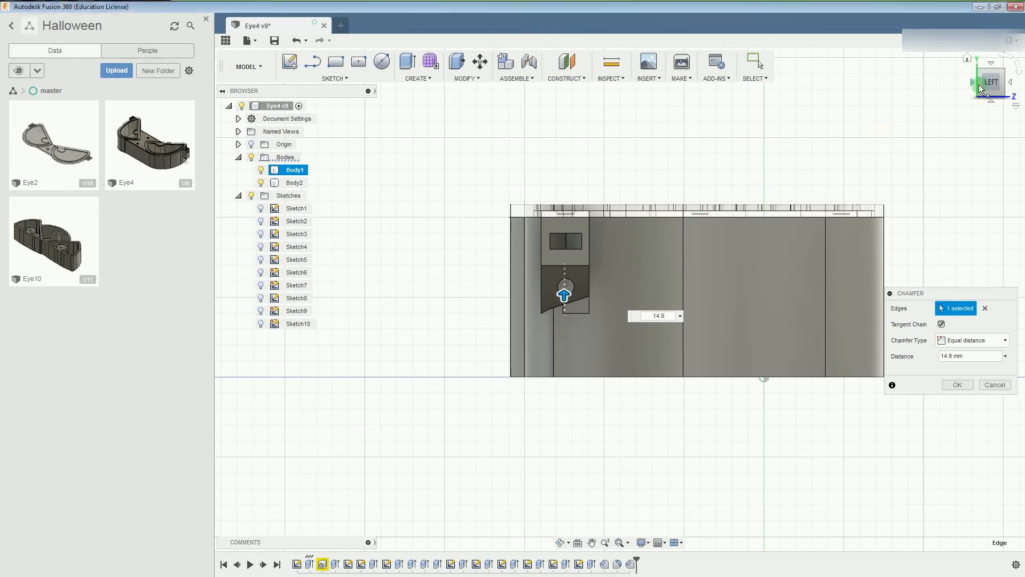
Examine from several sides where the sloped faces meet the housing wall, and accept the left-side end block's chamfer.
click(972, 84)
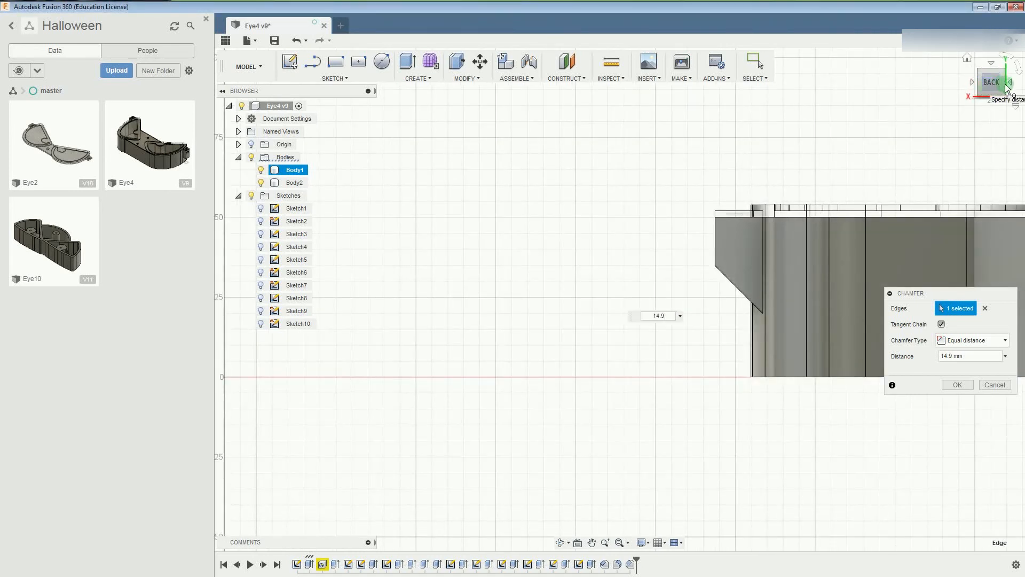
click(1002, 90)
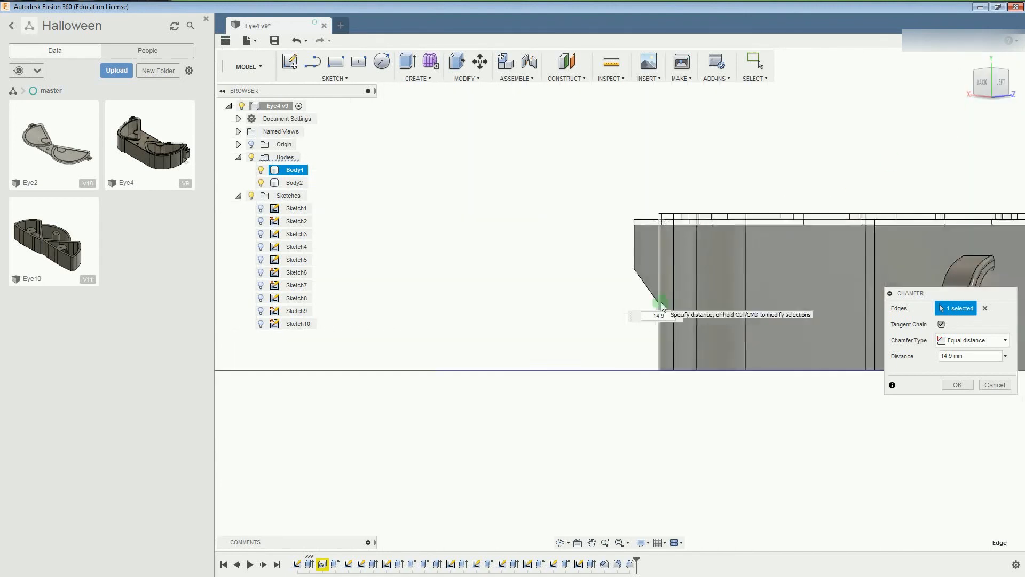
scroll(661, 306, up, 5)
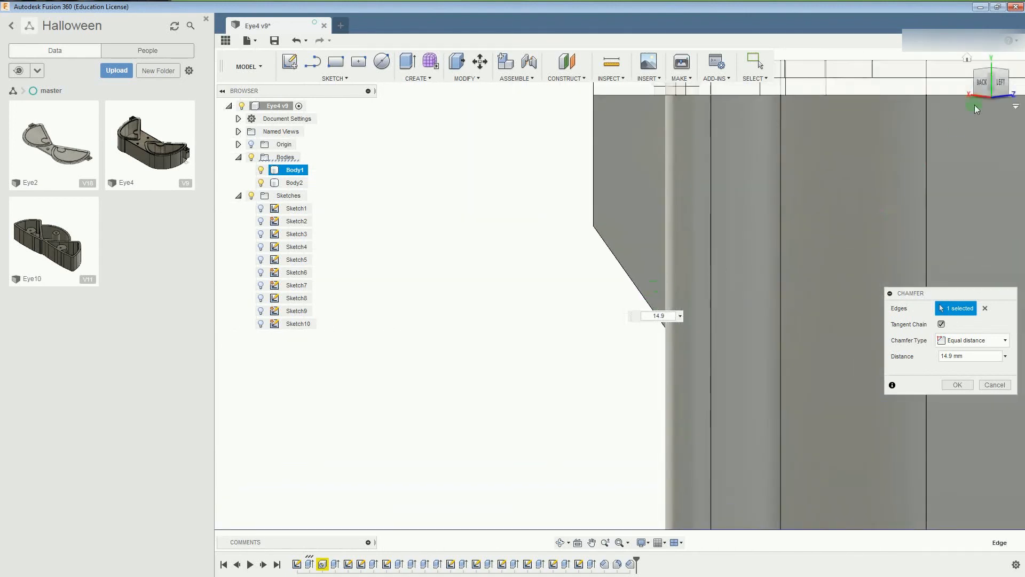
click(984, 82)
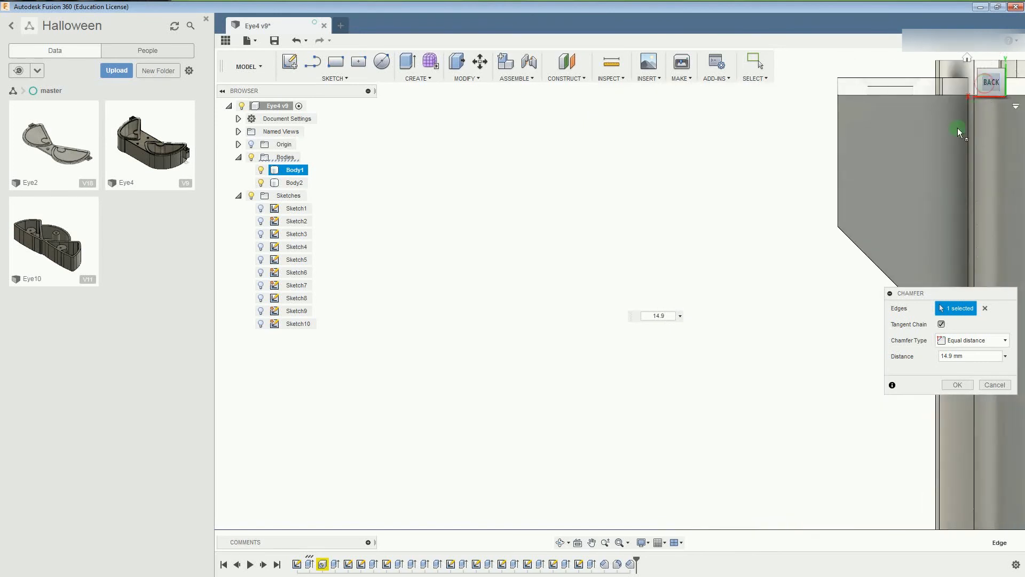
middle_drag(769, 346, 428, 302)
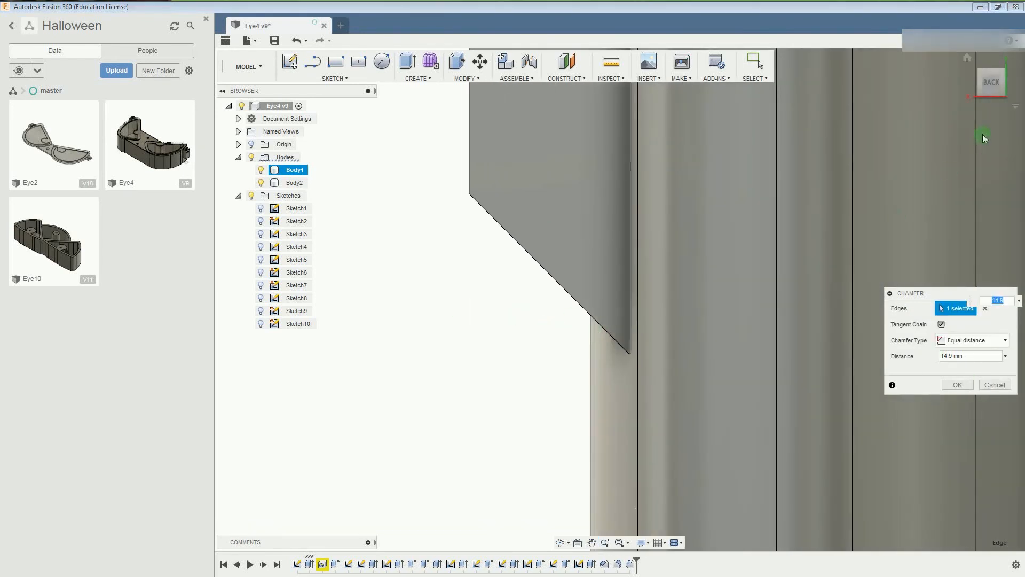
click(980, 87)
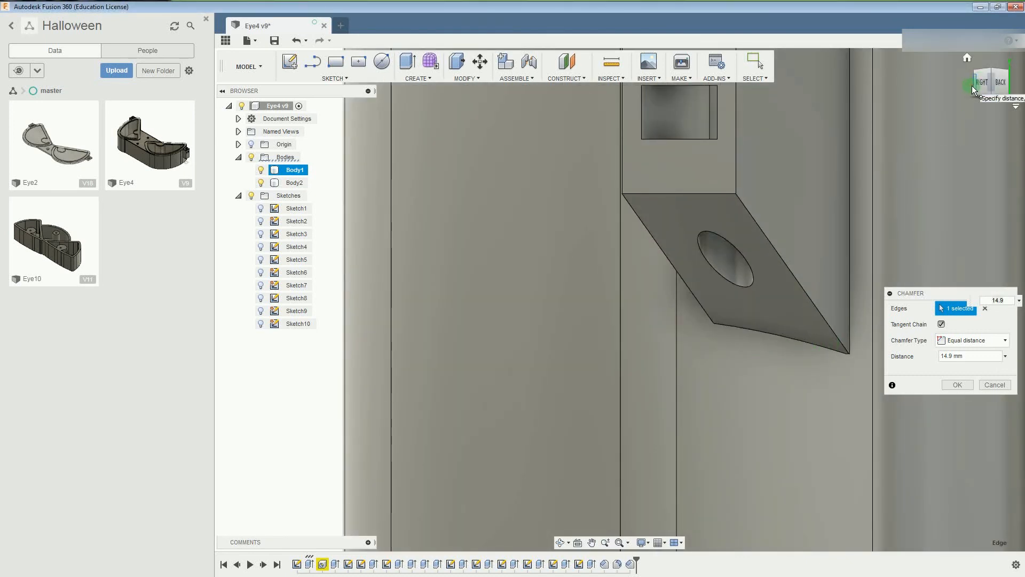
click(971, 85)
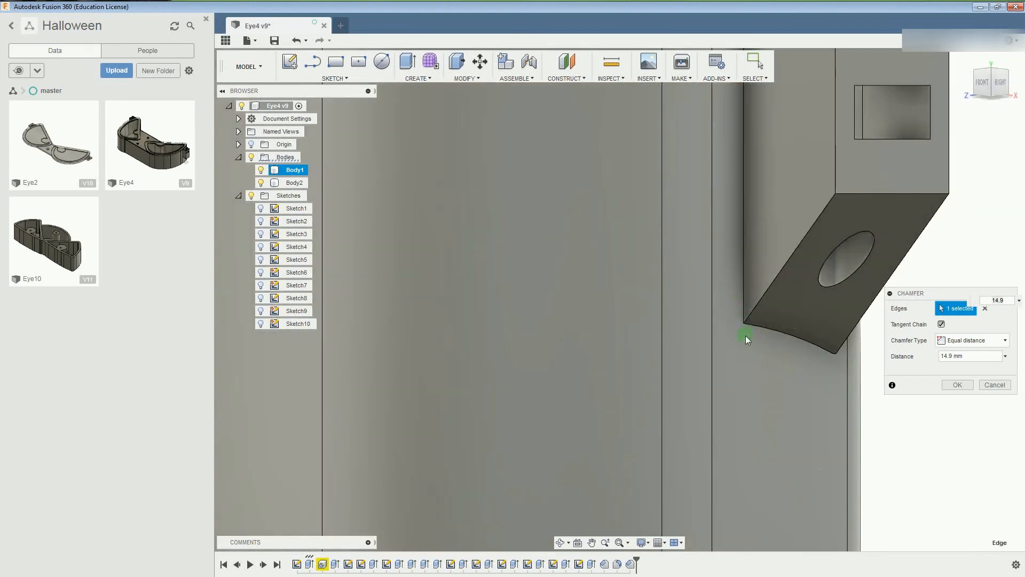
click(967, 384)
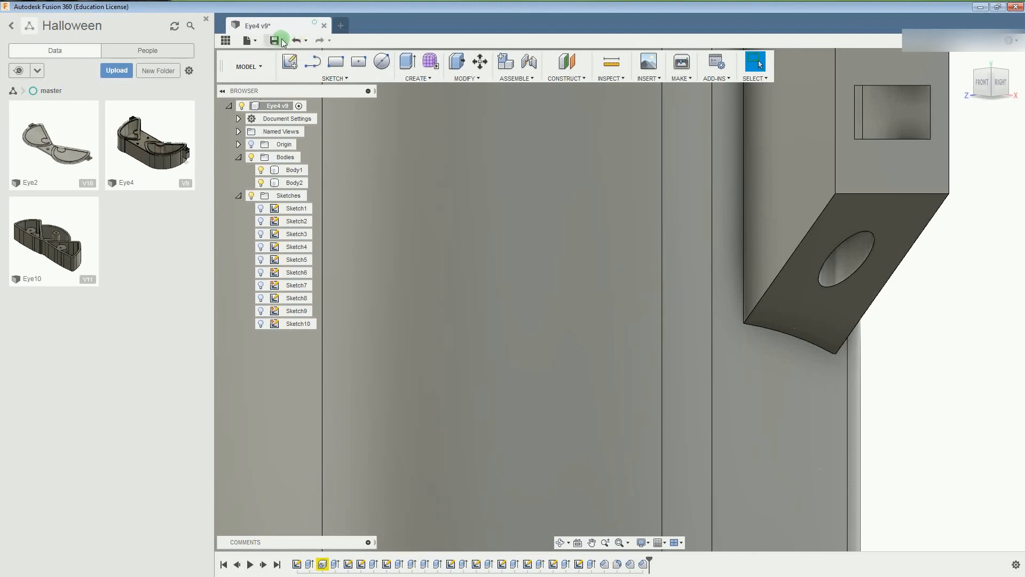
Save the design as a new version and return the model to the home view.
click(275, 42)
click(495, 289)
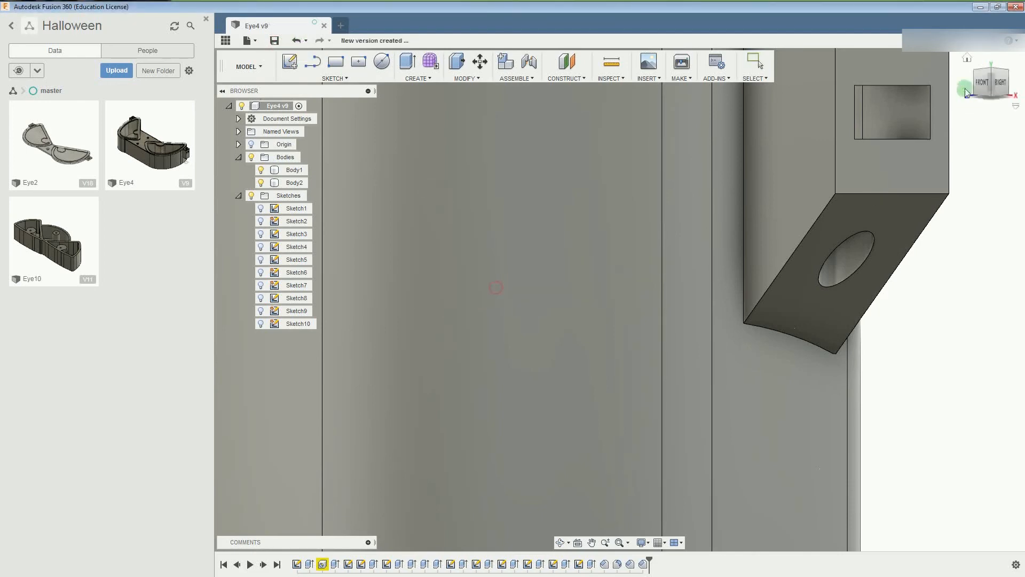
click(969, 55)
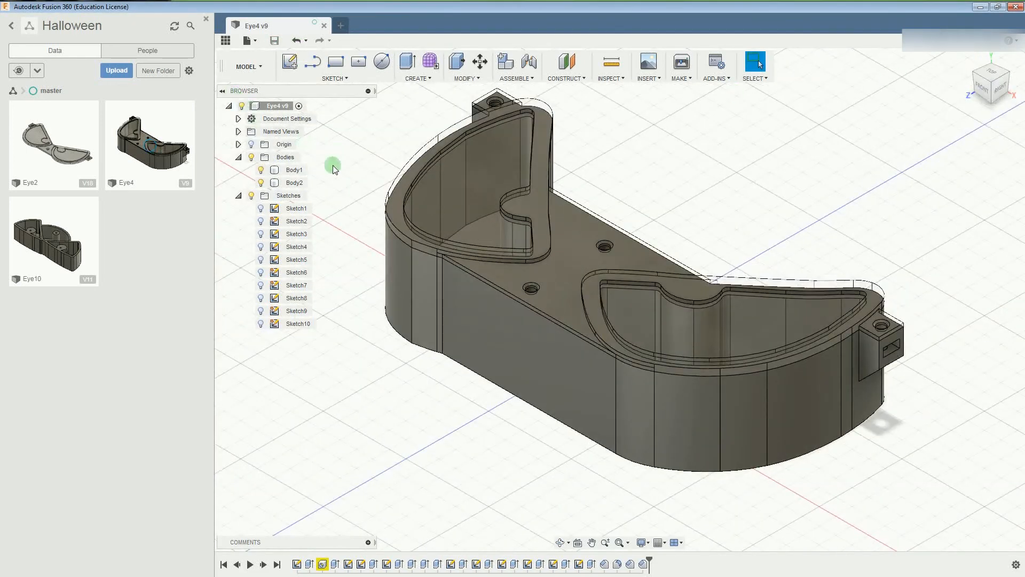
Highlight the bodies to tell housing and cover apart, and open the physical material library for the cover, Body2.
click(294, 171)
click(350, 326)
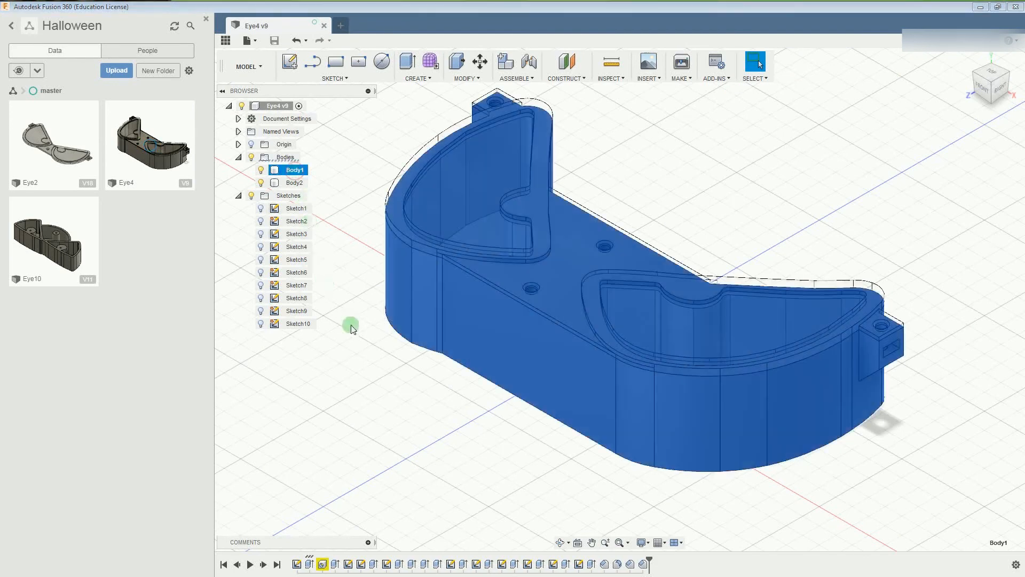
click(553, 267)
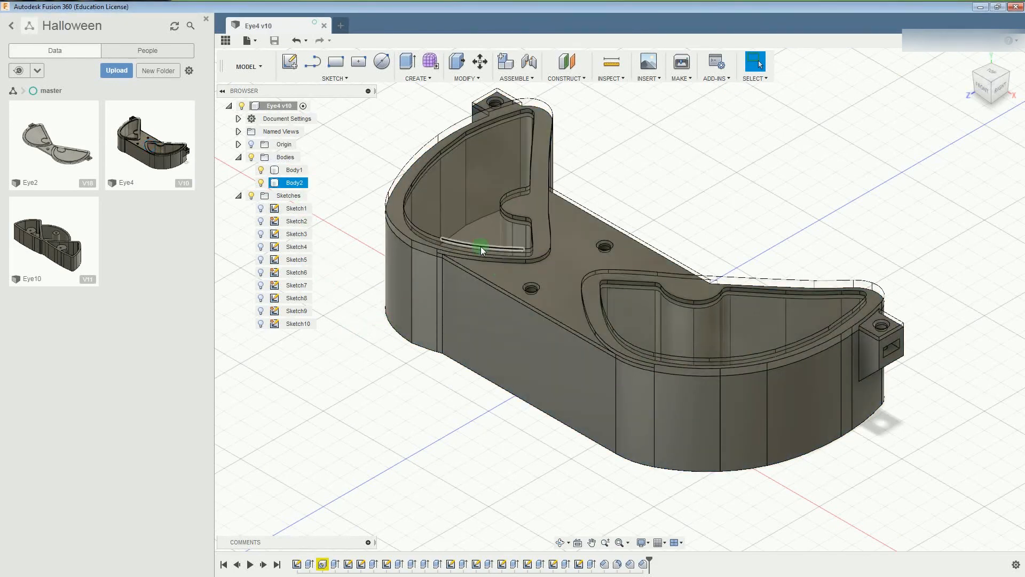
click(717, 222)
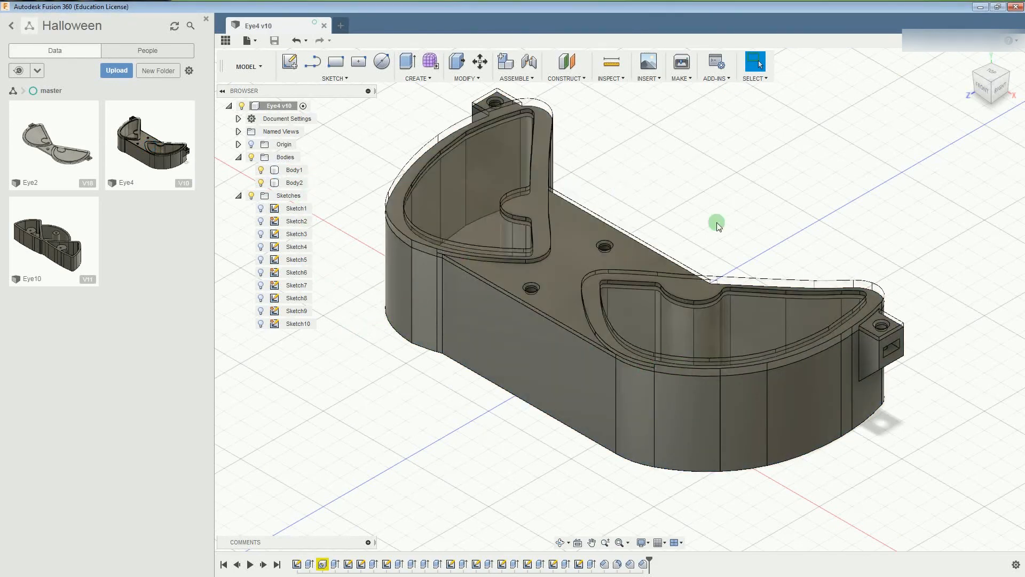
click(293, 183)
right_click(291, 183)
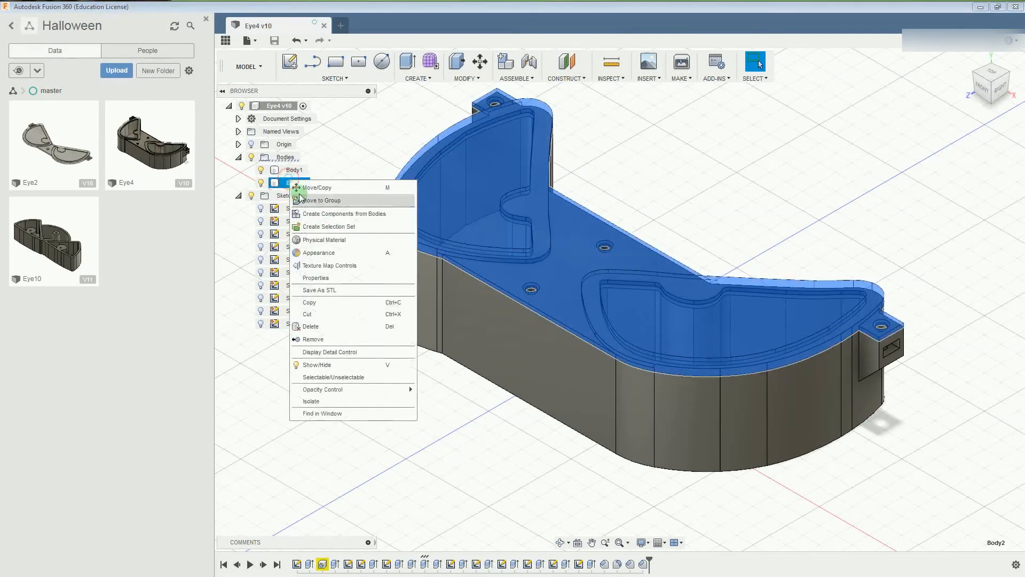
click(324, 240)
Browse the plastics in the Fusion 360 Material Library and assign ABS Plastic to Body2.
scroll(902, 427, down, 5)
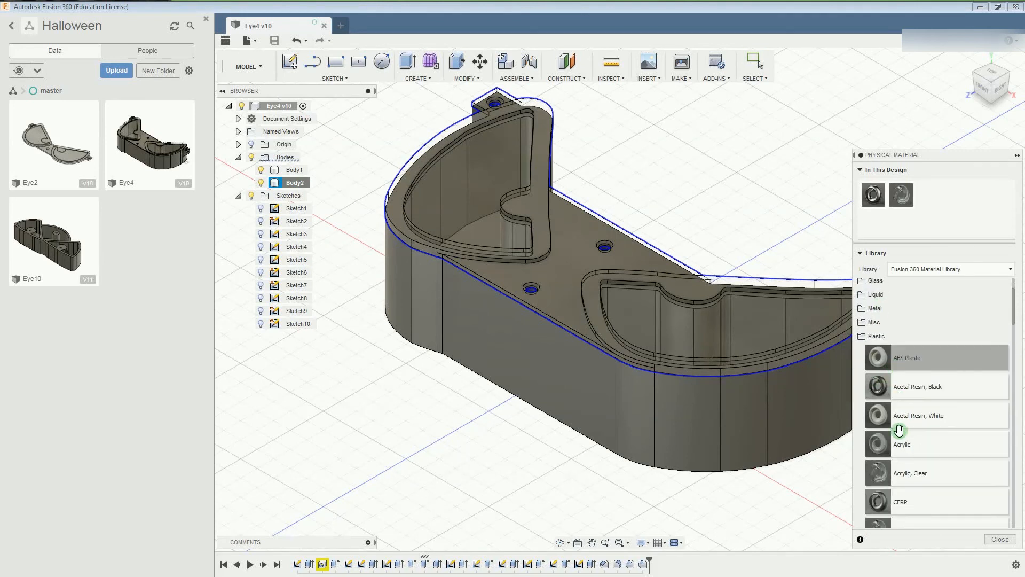
scroll(954, 435, down, 8)
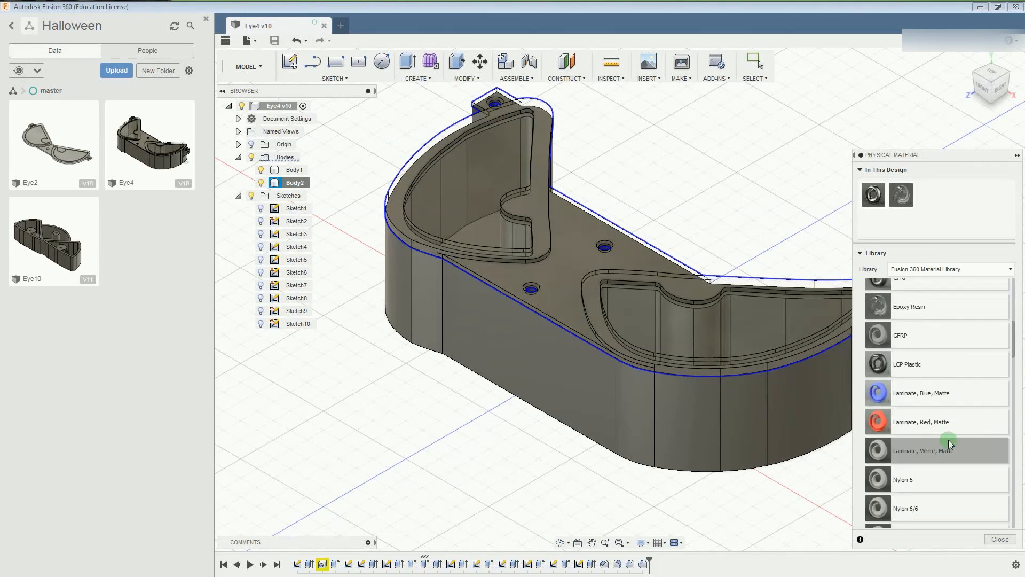
scroll(949, 441, down, 4)
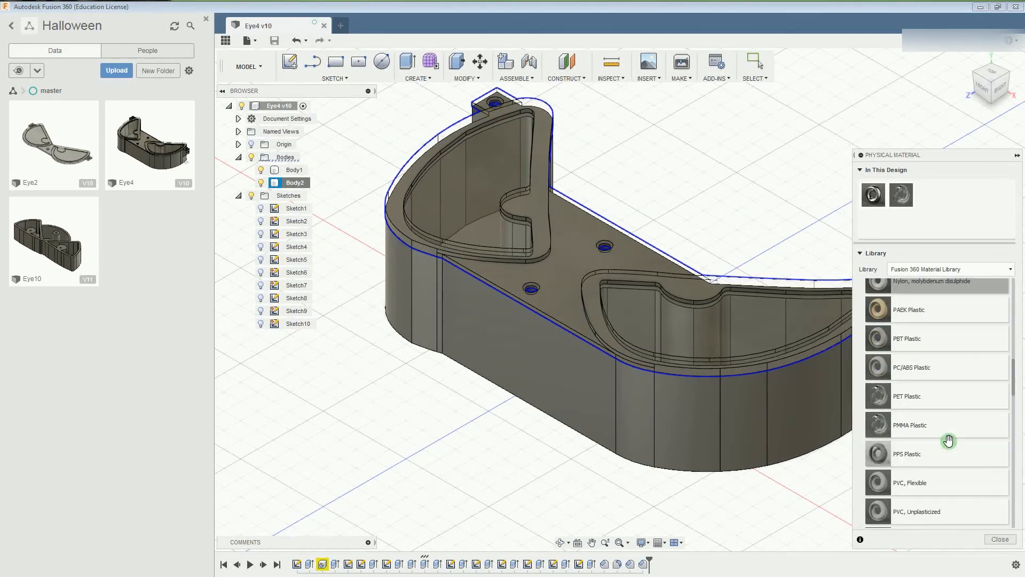
scroll(949, 440, down, 6)
scroll(949, 441, up, 17)
scroll(949, 443, up, 3)
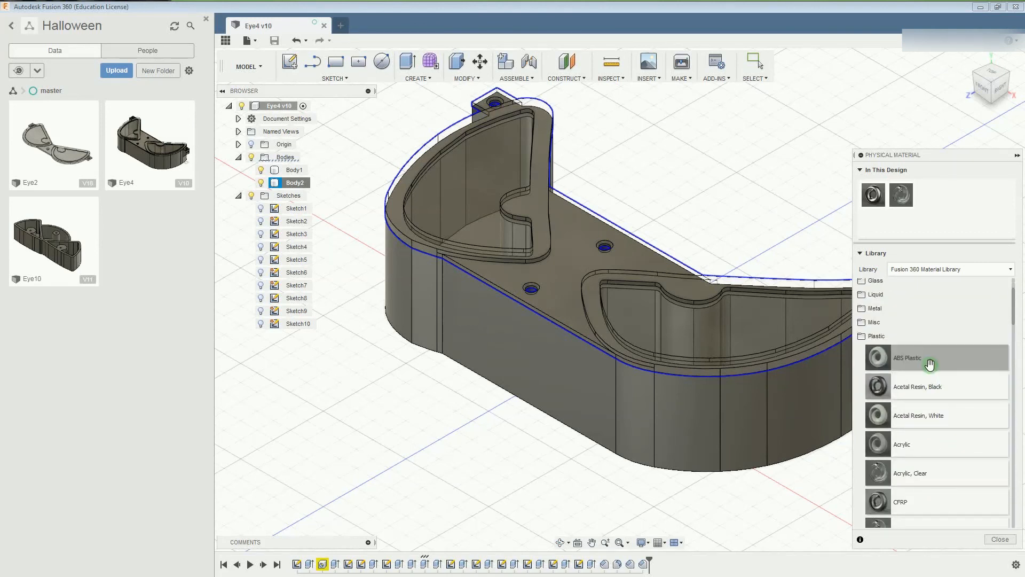
drag(895, 355, 283, 185)
Open the advanced appearance properties of the design's ABS Plastic and show its translucency parameters.
double_click(929, 197)
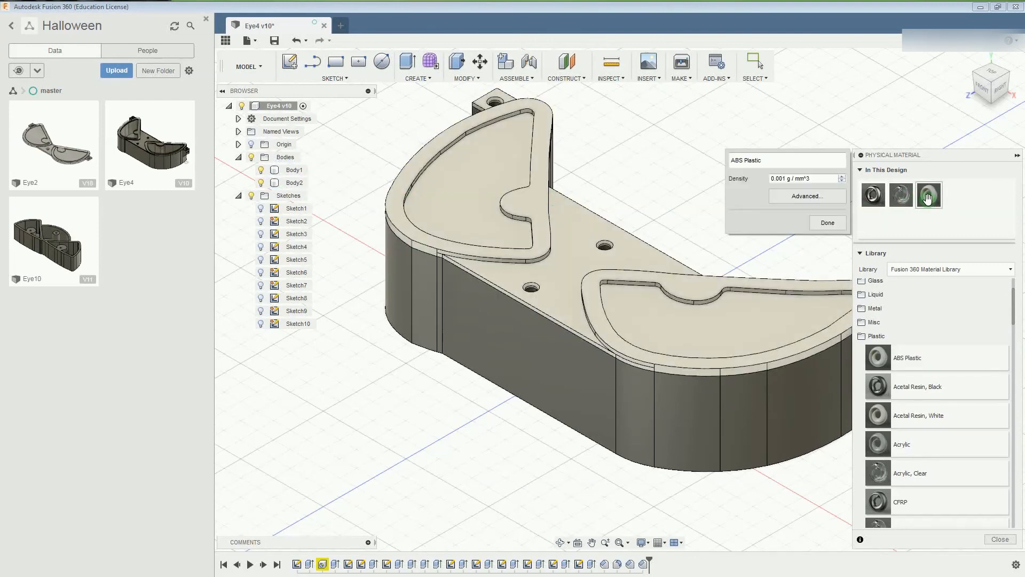
click(835, 196)
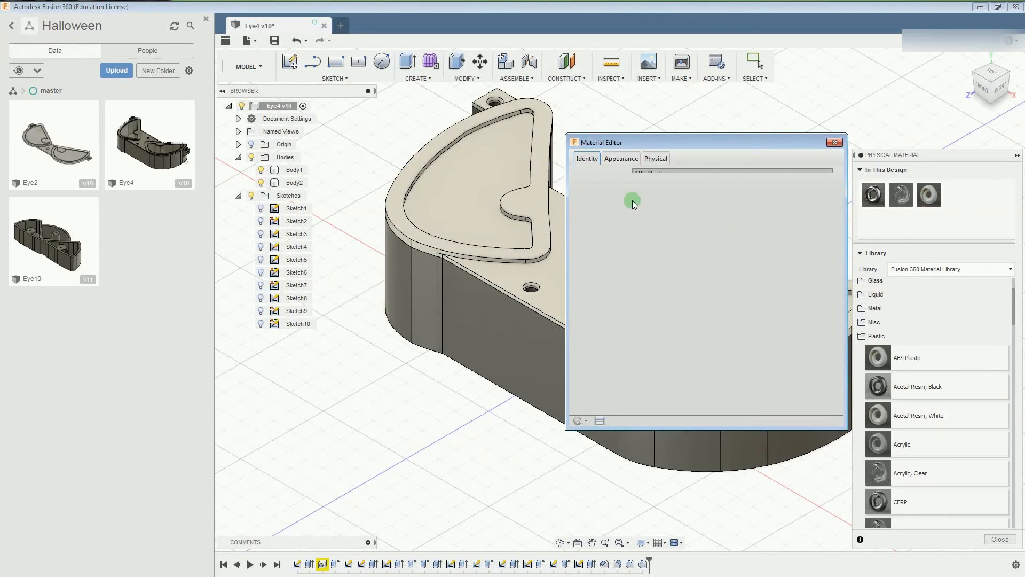
click(620, 159)
click(597, 297)
click(583, 296)
click(576, 295)
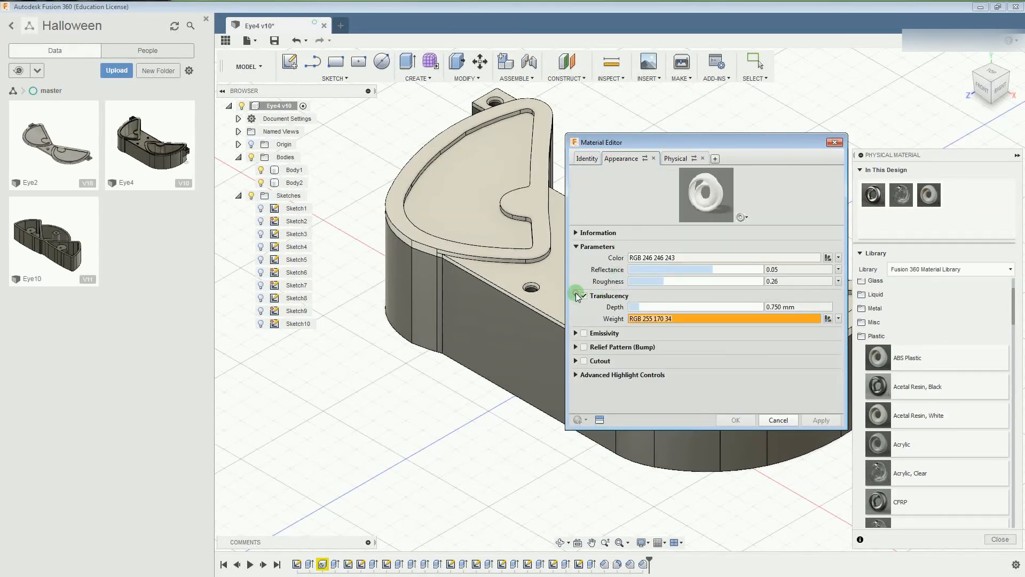
Set the ABS Plastic's translucency depth to about 6.458 mm and apply the change.
drag(644, 307, 677, 308)
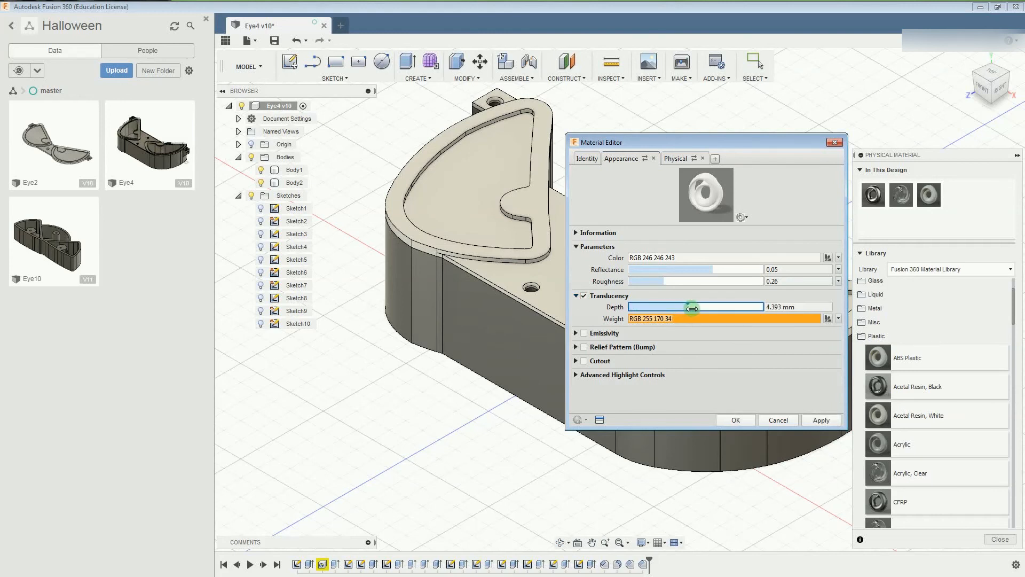
drag(688, 306, 659, 306)
drag(661, 307, 703, 311)
click(821, 420)
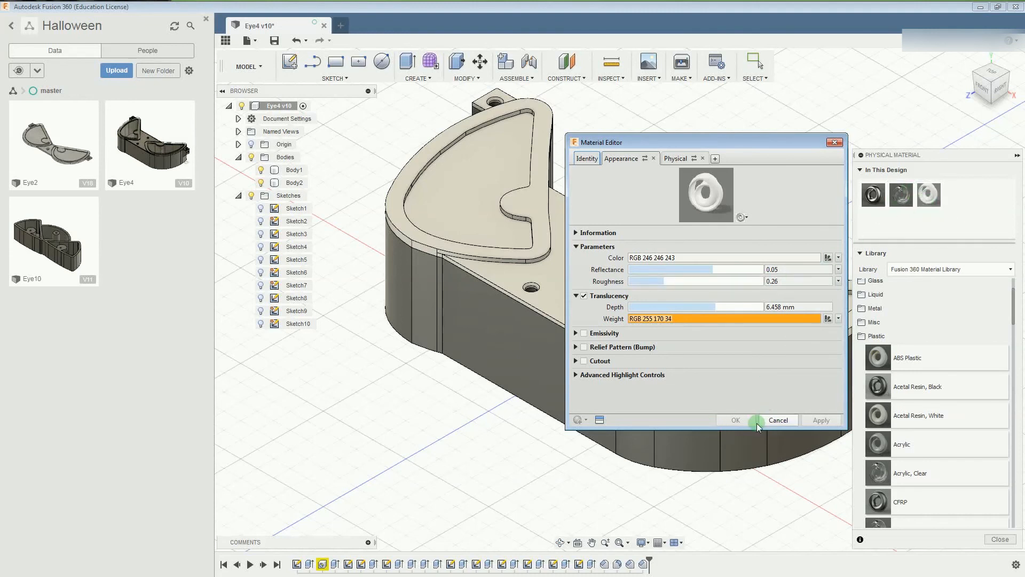
Close the material editor and reassign the edited ABS Plastic to the cover body, Body2.
click(835, 144)
mouse_move(929, 195)
mouse_down()
mouse_move(531, 171)
mouse_move(296, 178)
mouse_up()
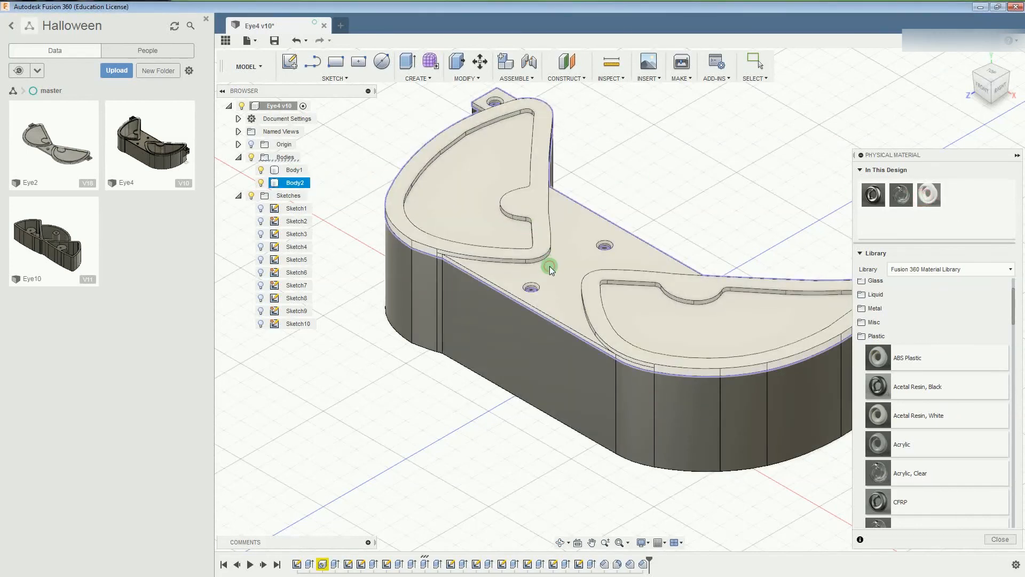
click(550, 268)
click(920, 235)
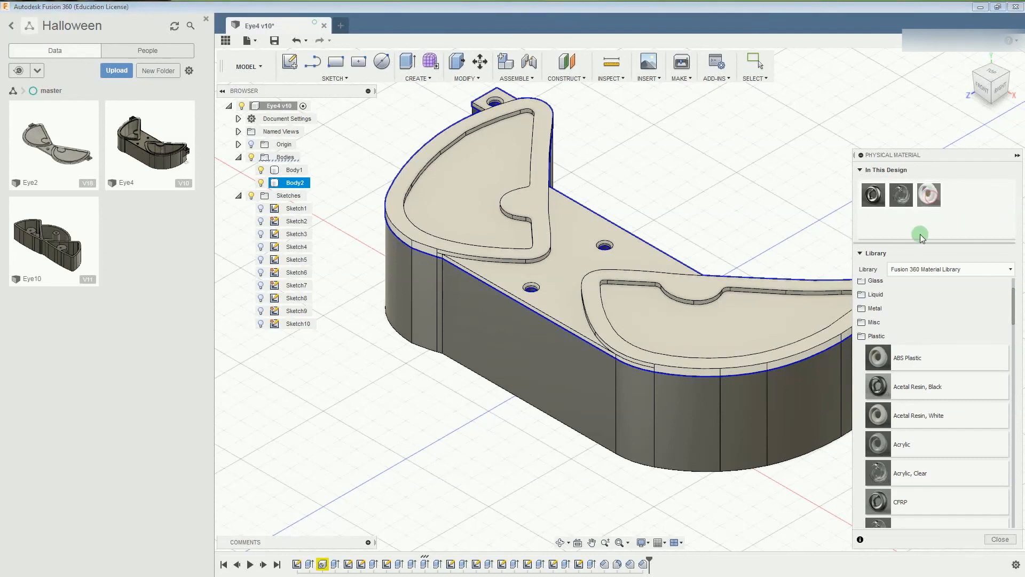
Browse the plastics in the Fusion 360 Material Library and assign Phenolic Resin to Body2.
scroll(902, 469, down, 2)
click(902, 466)
scroll(948, 457, down, 3)
scroll(966, 430, down, 1)
click(966, 427)
scroll(967, 427, down, 2)
scroll(966, 429, down, 3)
scroll(966, 429, down, 2)
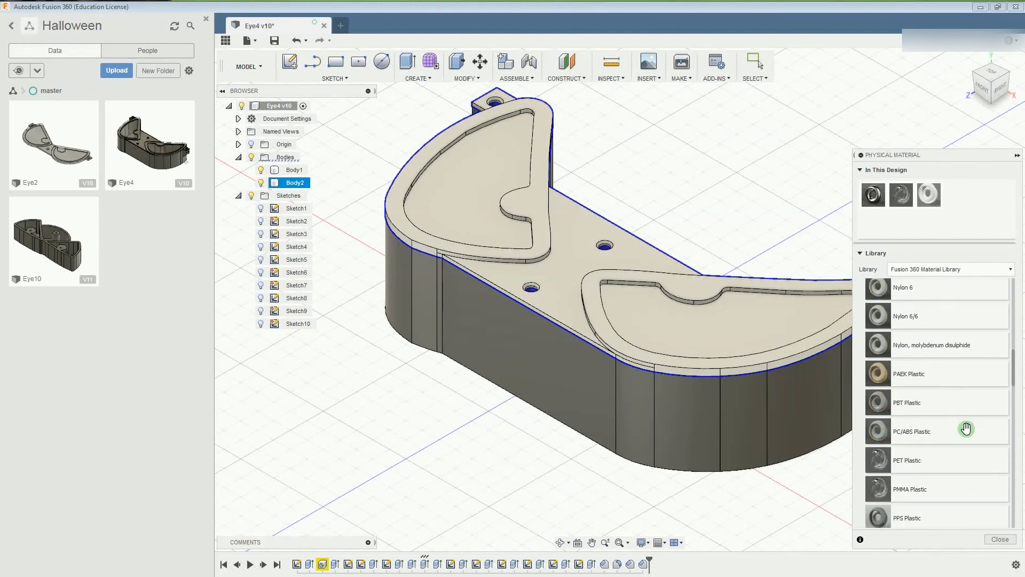
scroll(967, 429, down, 2)
click(967, 427)
scroll(967, 429, down, 2)
scroll(967, 429, down, 1)
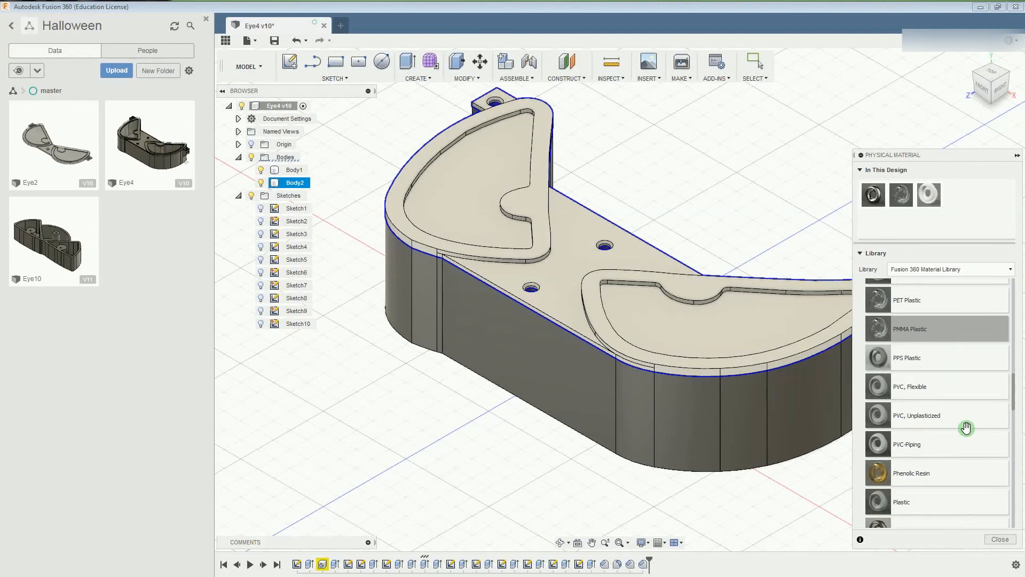
scroll(967, 427, down, 2)
click(921, 410)
drag(921, 410, 338, 198)
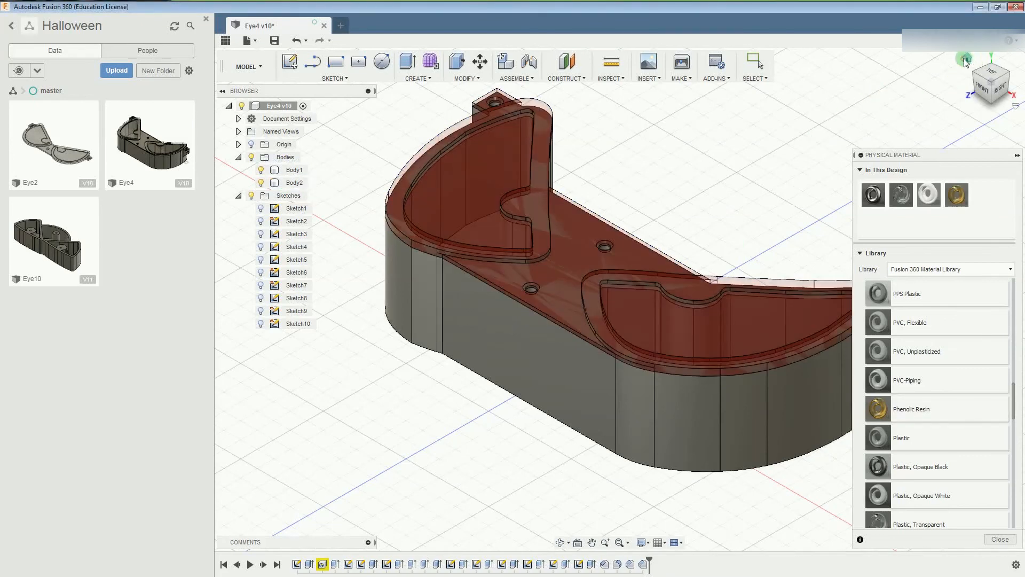
Delete the unused ABS Plastic and the unused clear material from the design's materials.
right_click(925, 190)
click(943, 206)
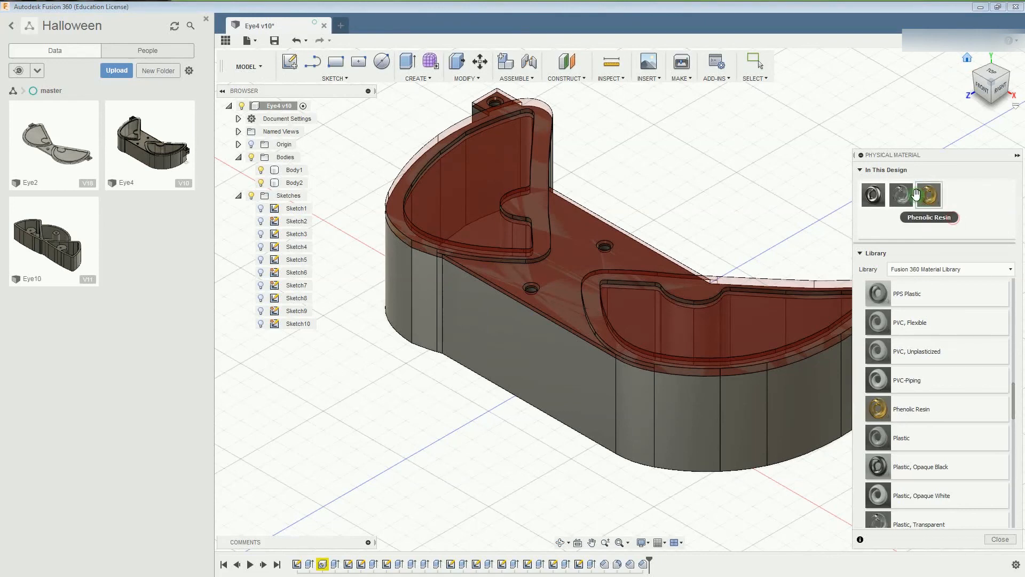
right_click(911, 194)
click(933, 224)
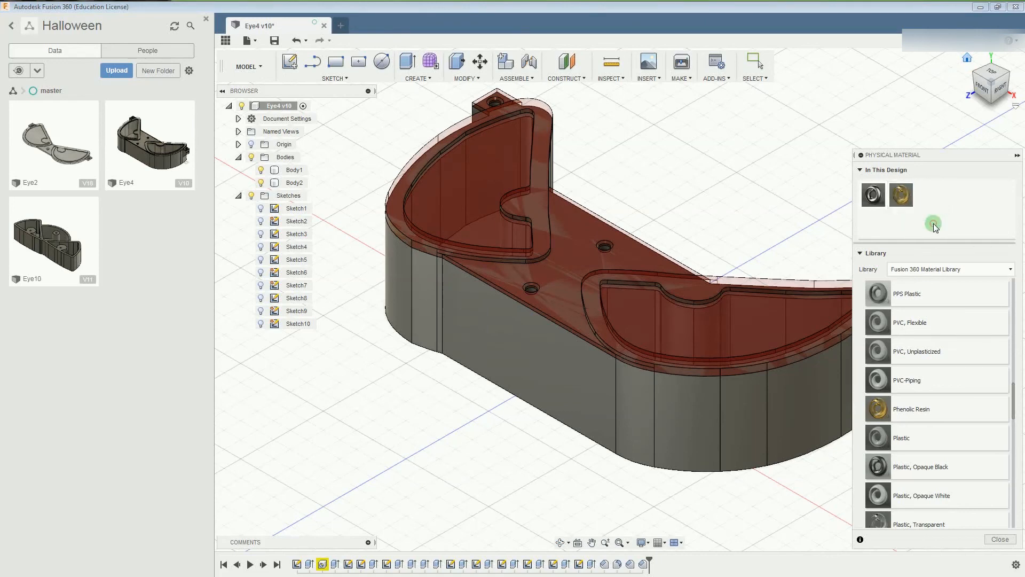
Check the resin cover from above, and assign Plastic, Opaque White to Body2 instead.
click(967, 59)
click(992, 66)
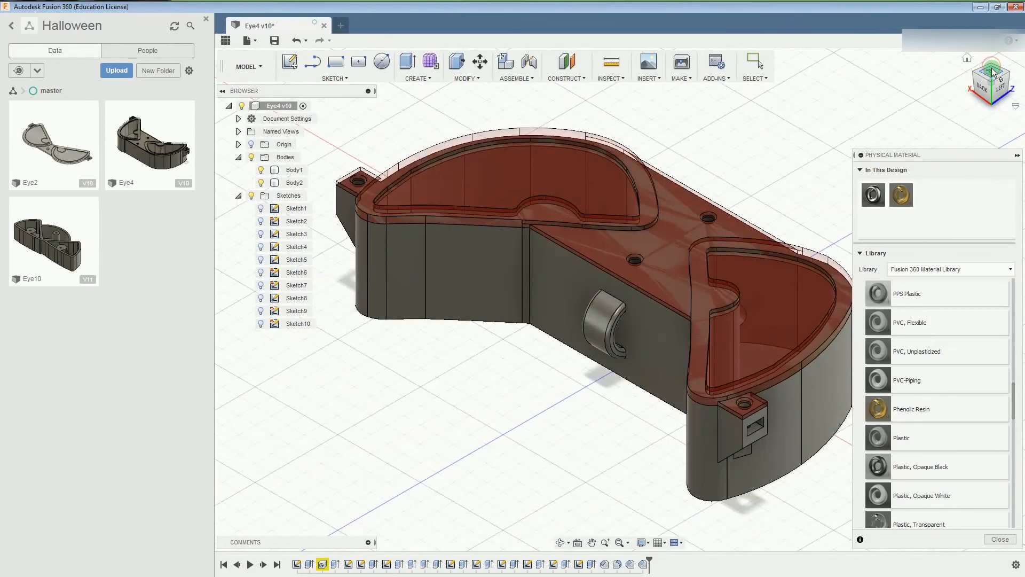
click(989, 78)
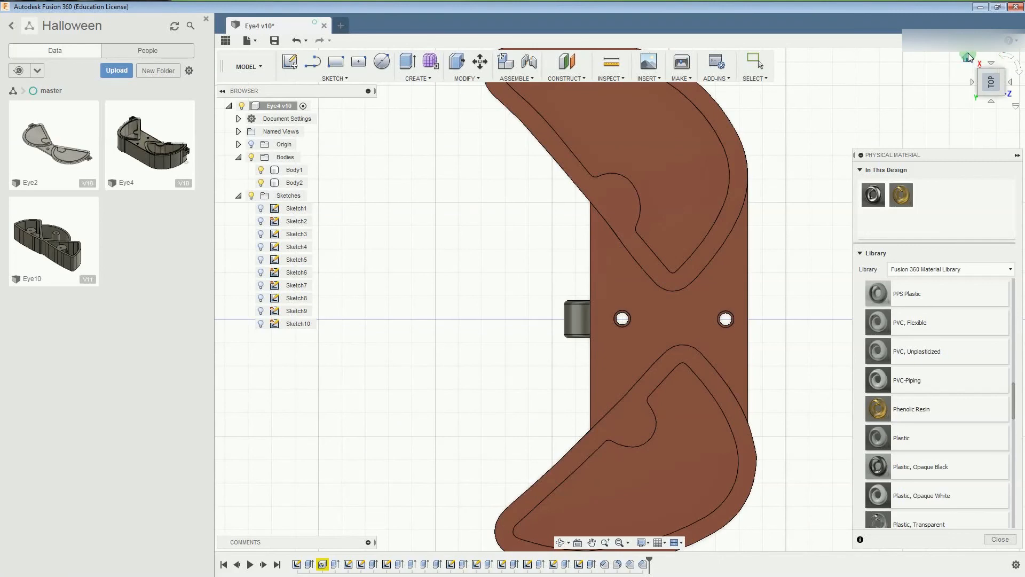
click(969, 55)
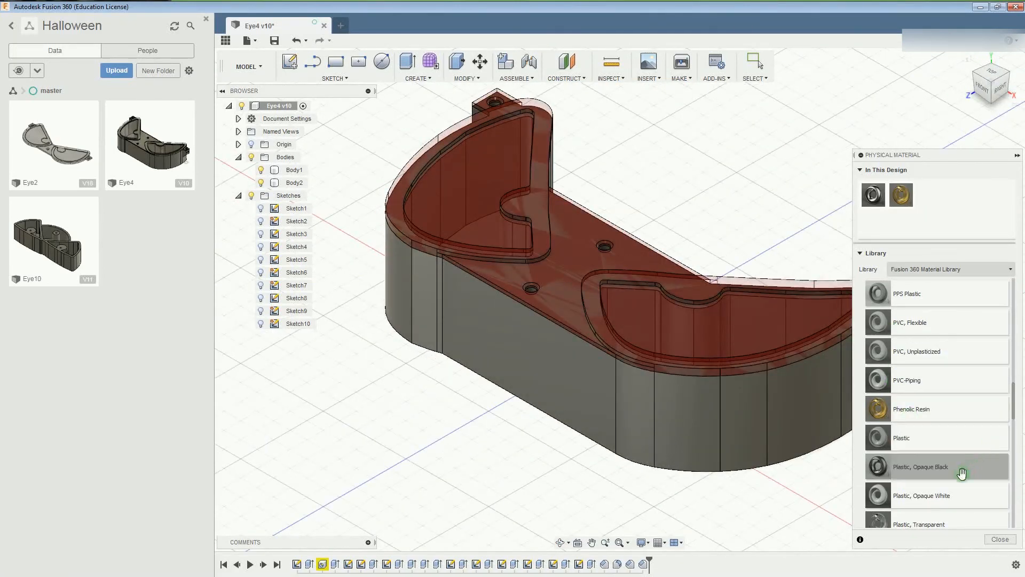
drag(926, 498, 296, 184)
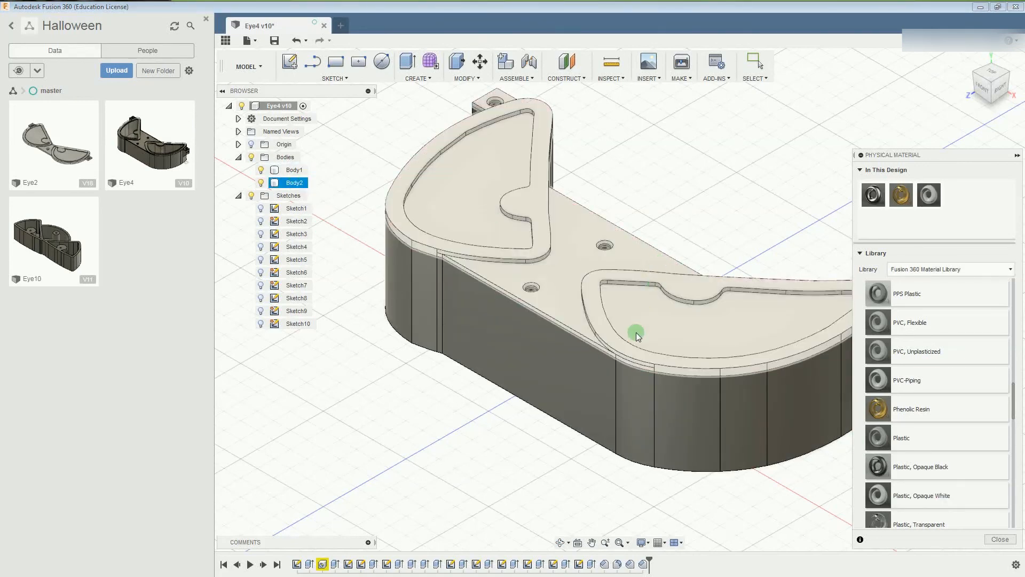
click(700, 309)
click(992, 72)
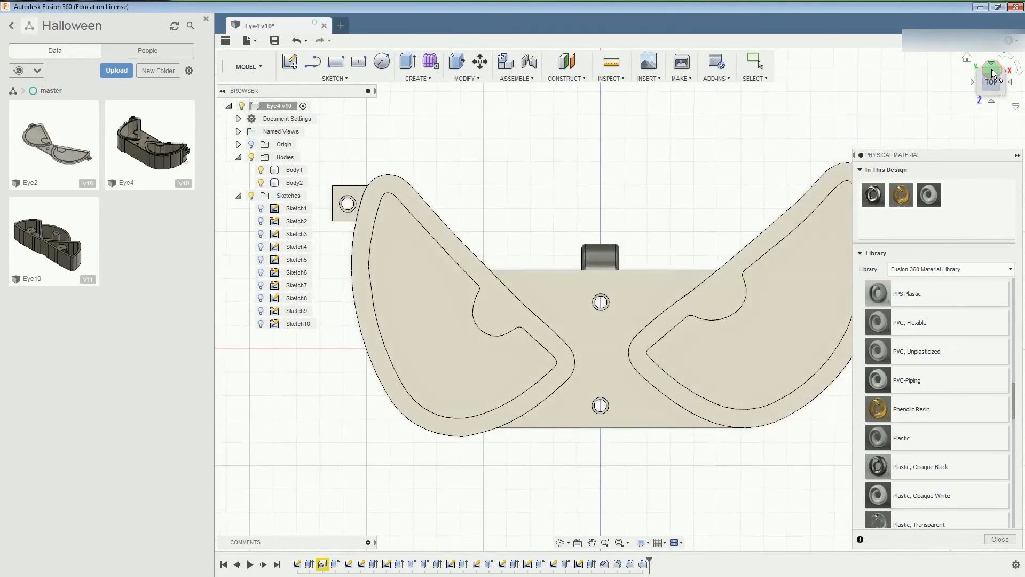
click(596, 348)
click(486, 368)
click(640, 358)
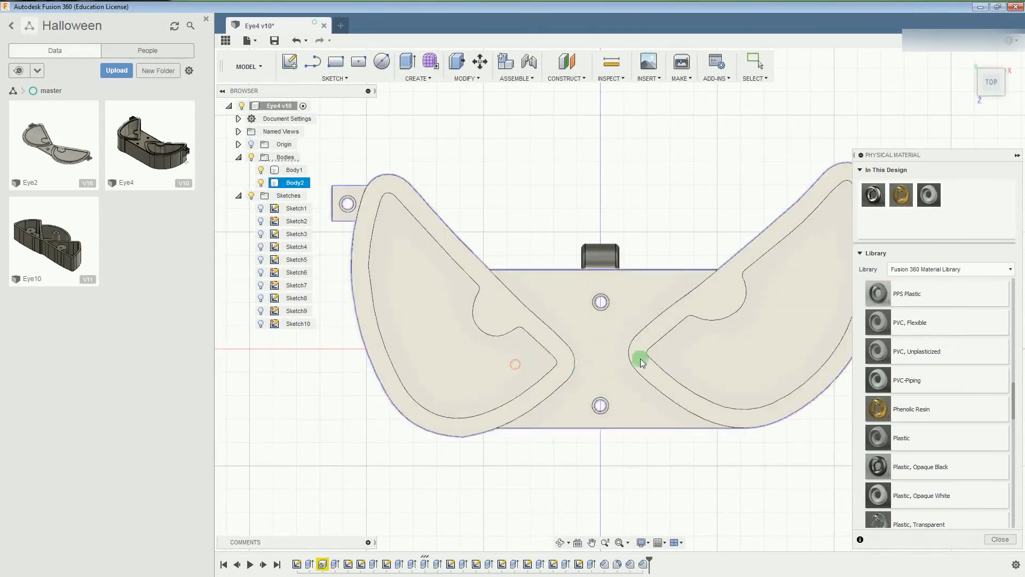
Try enabling translucency with a depth of about 3.401 mm on the opaque white plastic, and discard the edit.
right_click(925, 196)
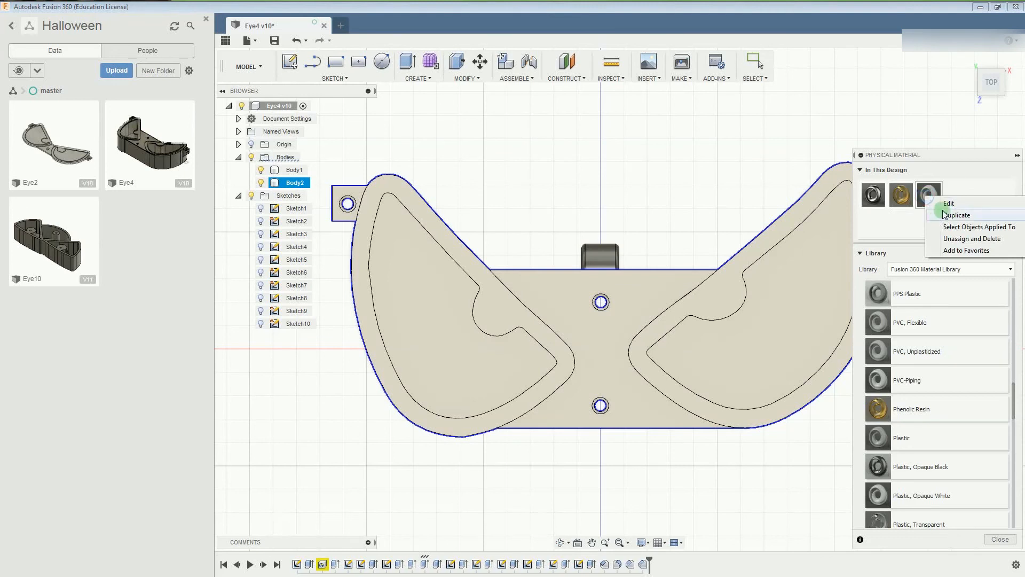
click(949, 203)
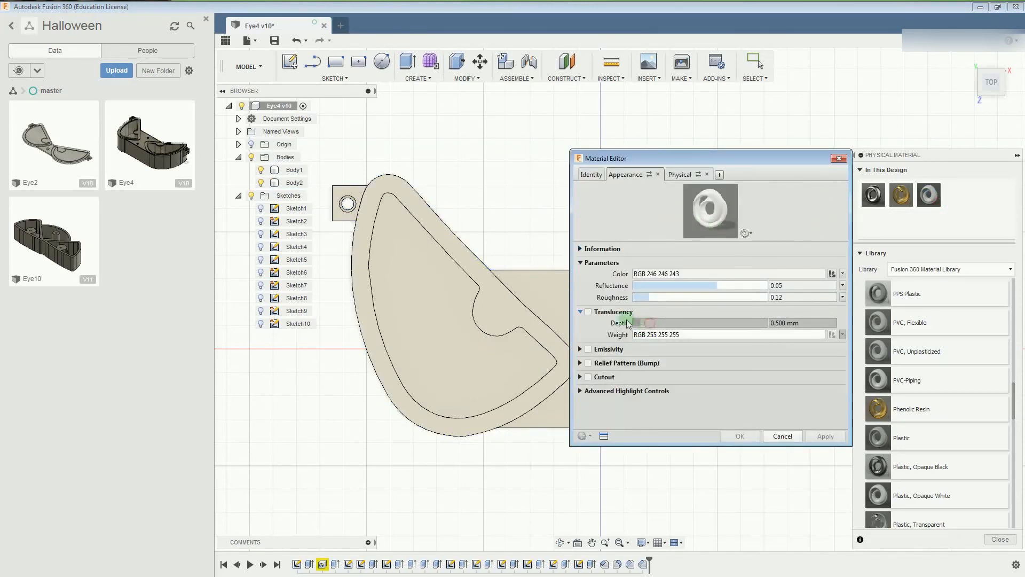
click(588, 311)
mouse_move(639, 322)
mouse_down()
mouse_move(785, 323)
mouse_move(647, 319)
mouse_up()
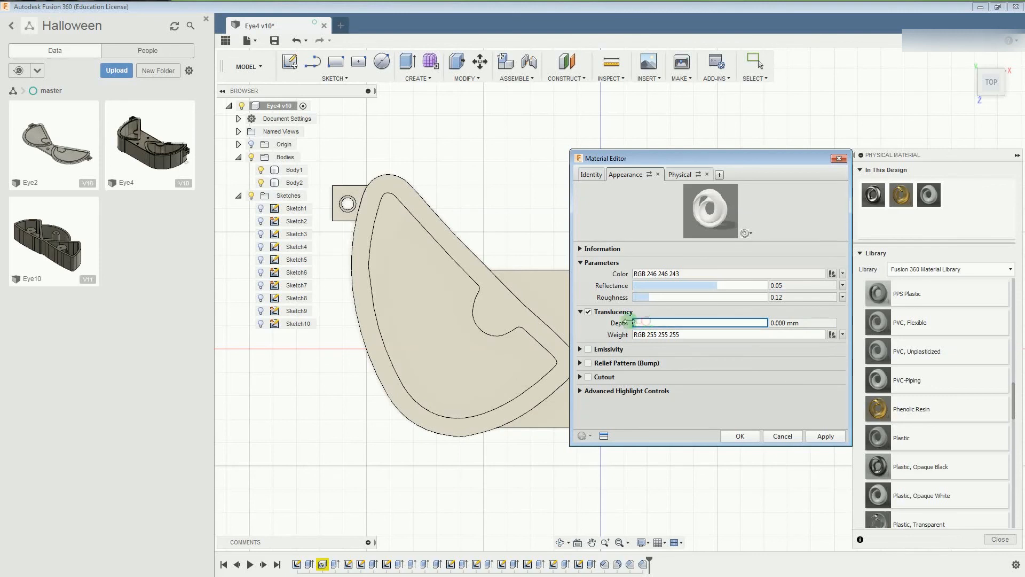
drag(624, 323, 679, 323)
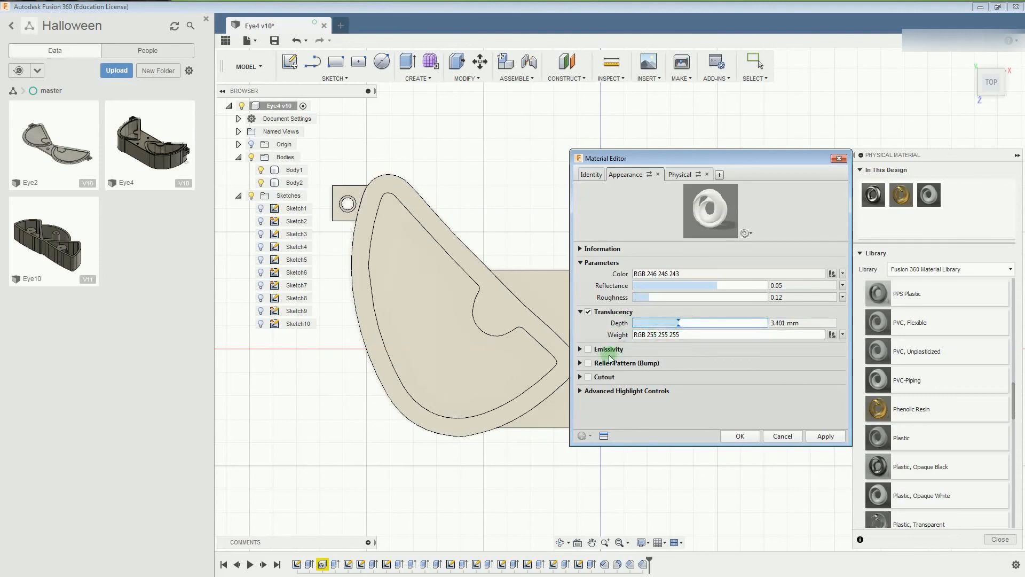
click(580, 349)
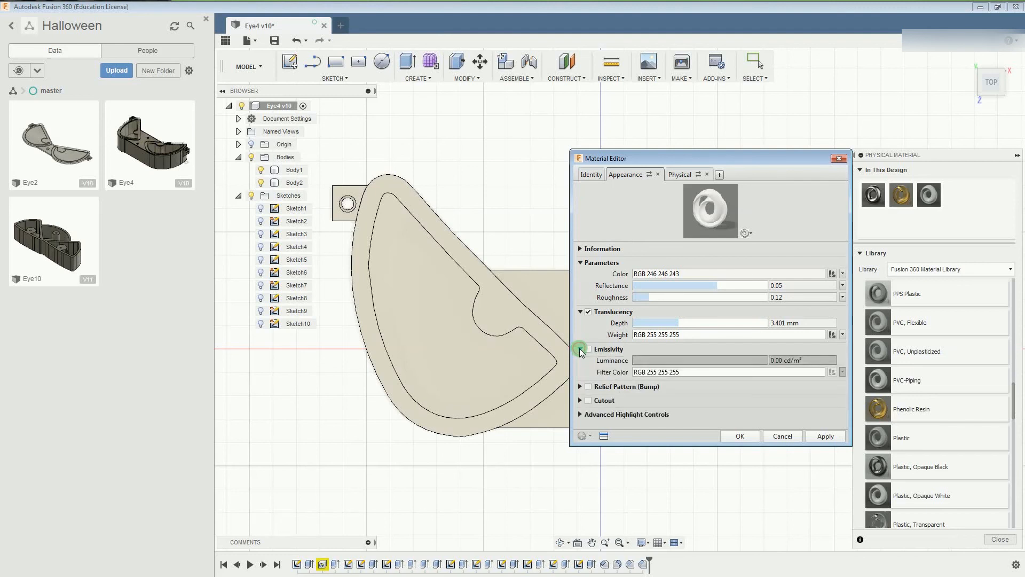
click(581, 349)
click(783, 435)
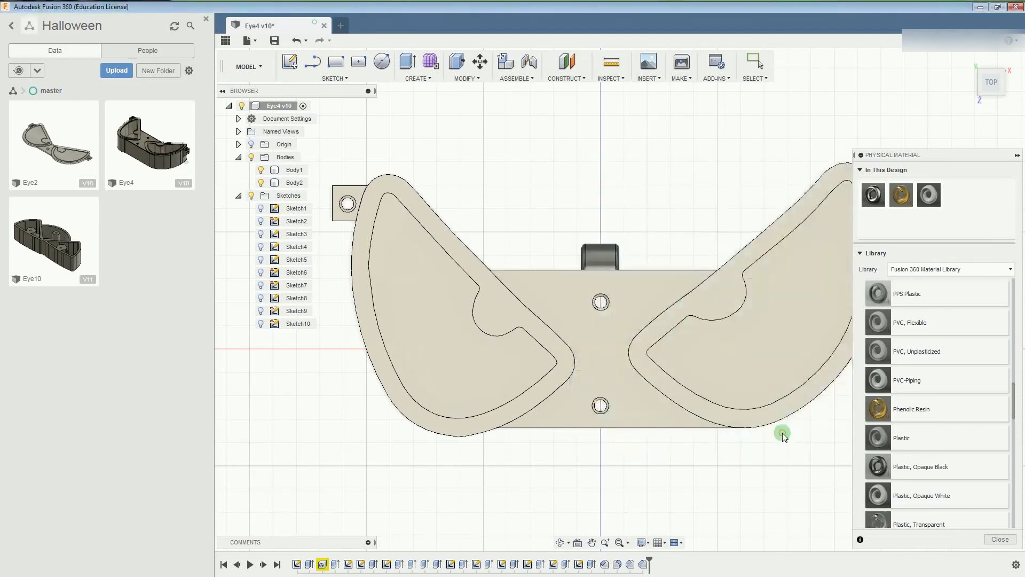
Add Plastic, Transparent to the design's materials and try to open its advanced properties.
drag(1013, 391, 1013, 398)
drag(916, 457, 958, 197)
right_click(957, 196)
click(981, 204)
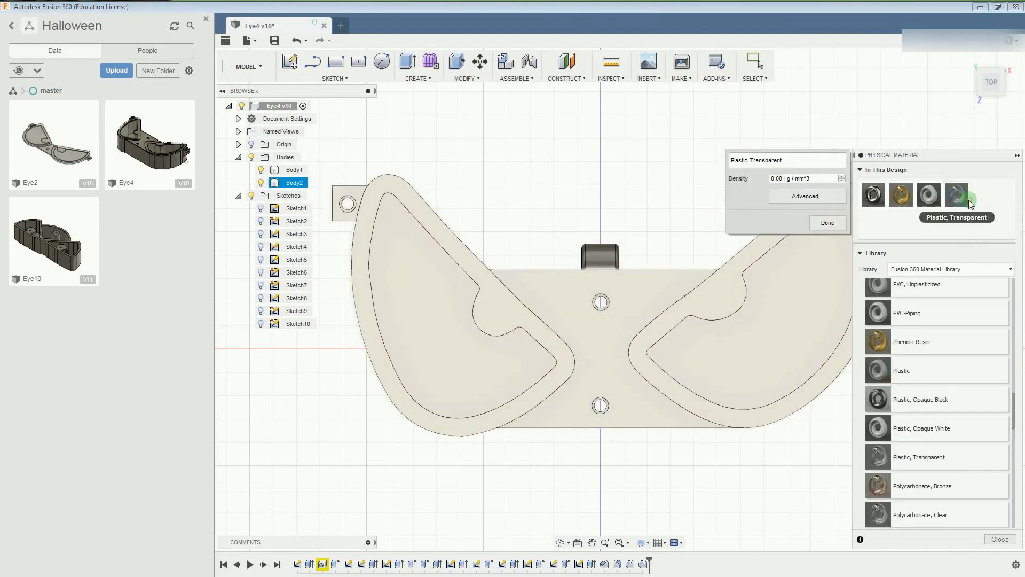
click(804, 196)
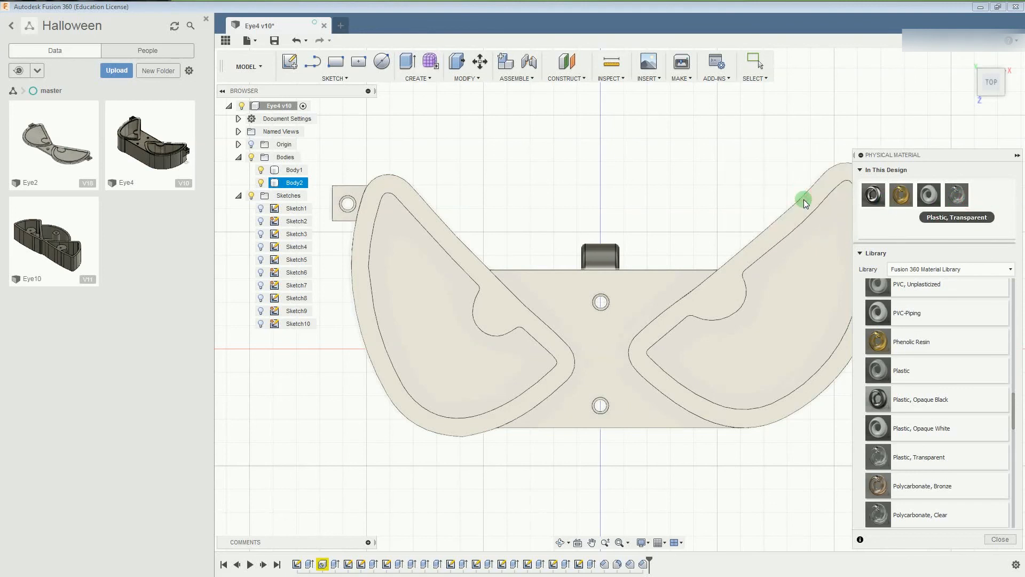
right_click(955, 193)
click(980, 204)
click(793, 195)
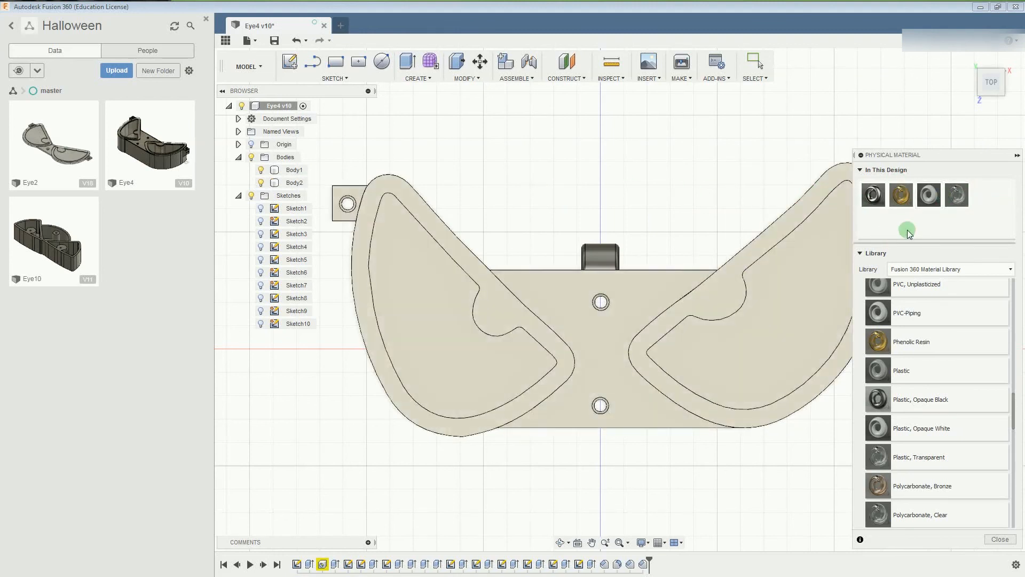
Delete the unused Plastic, Transparent and Phenolic Resin from the design's materials.
right_click(965, 194)
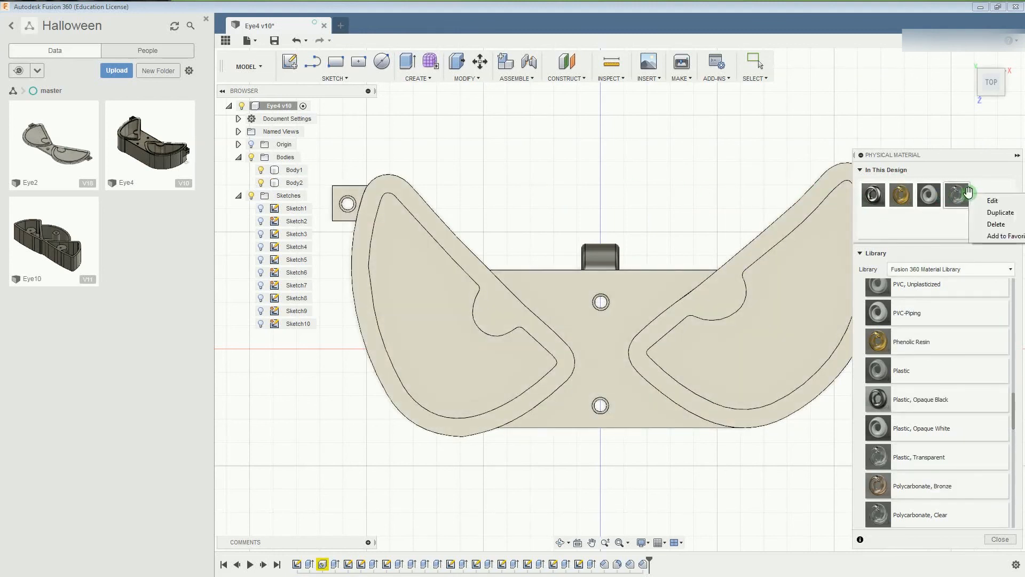
click(980, 224)
right_click(929, 194)
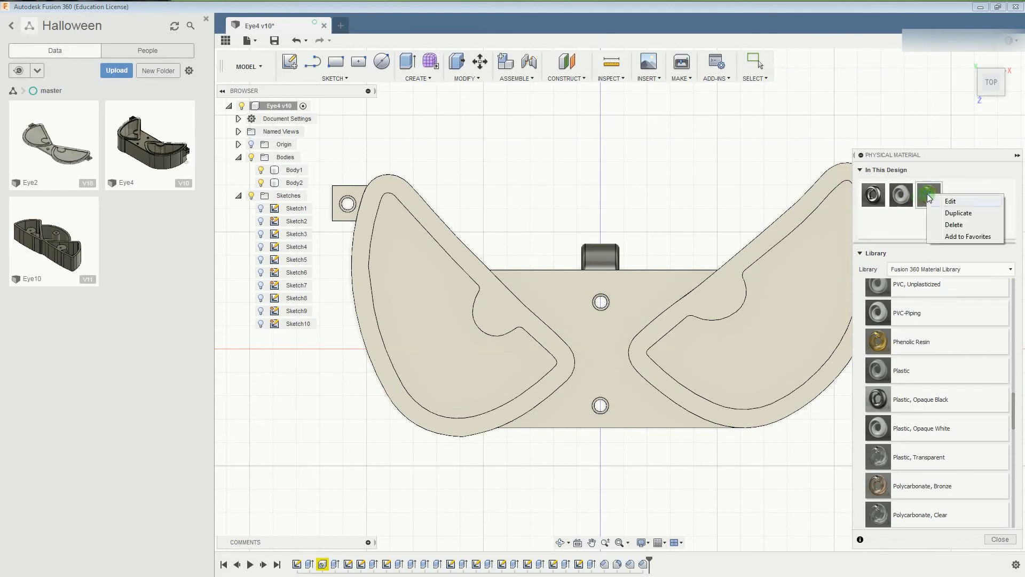
click(953, 224)
right_click(907, 196)
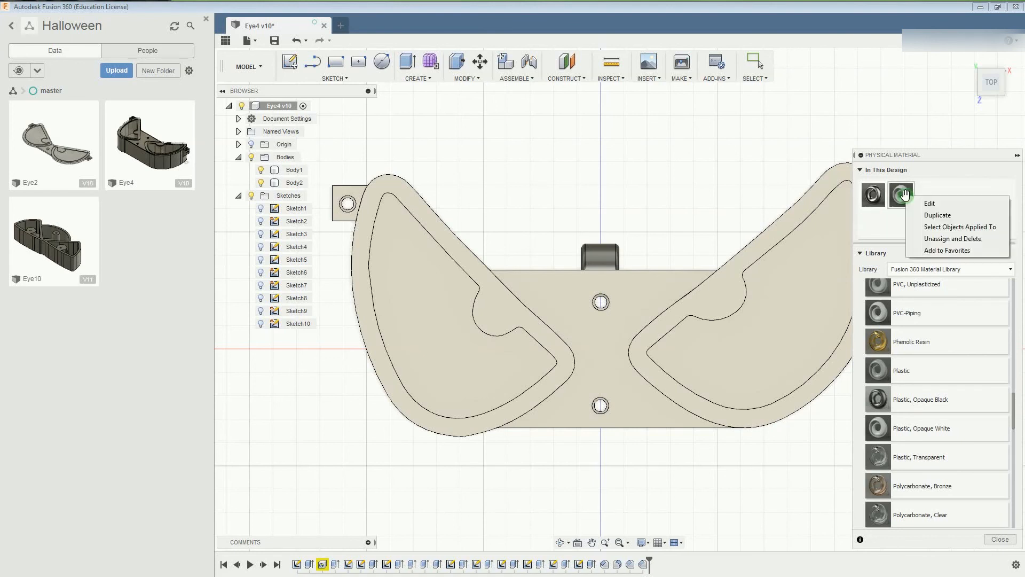
click(953, 186)
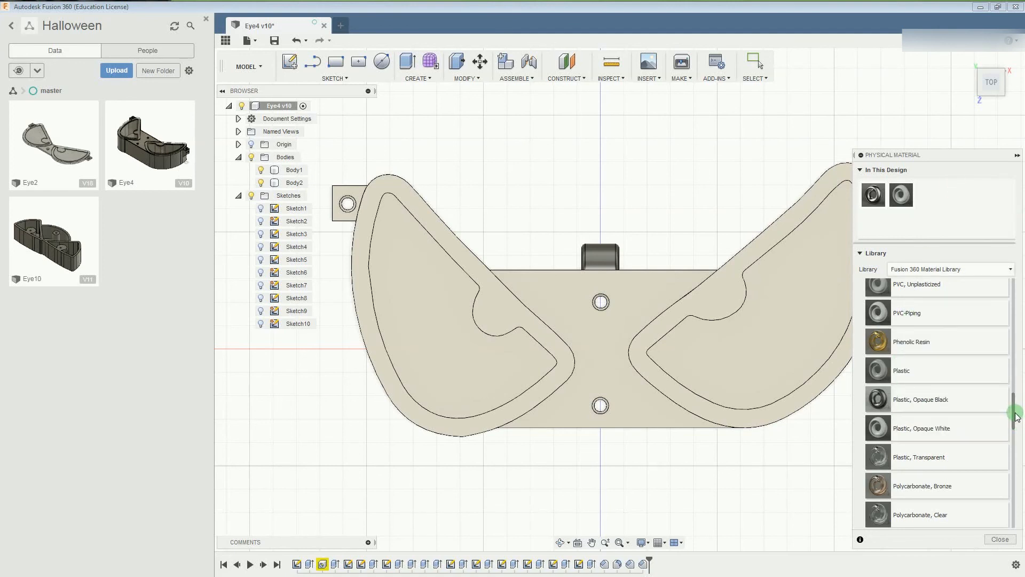
Find PET Plastic among the library's plastics and try assigning it to Body2.
mouse_move(1014, 416)
mouse_down()
mouse_move(1013, 513)
mouse_move(1021, 426)
mouse_up()
scroll(983, 353, up, 7)
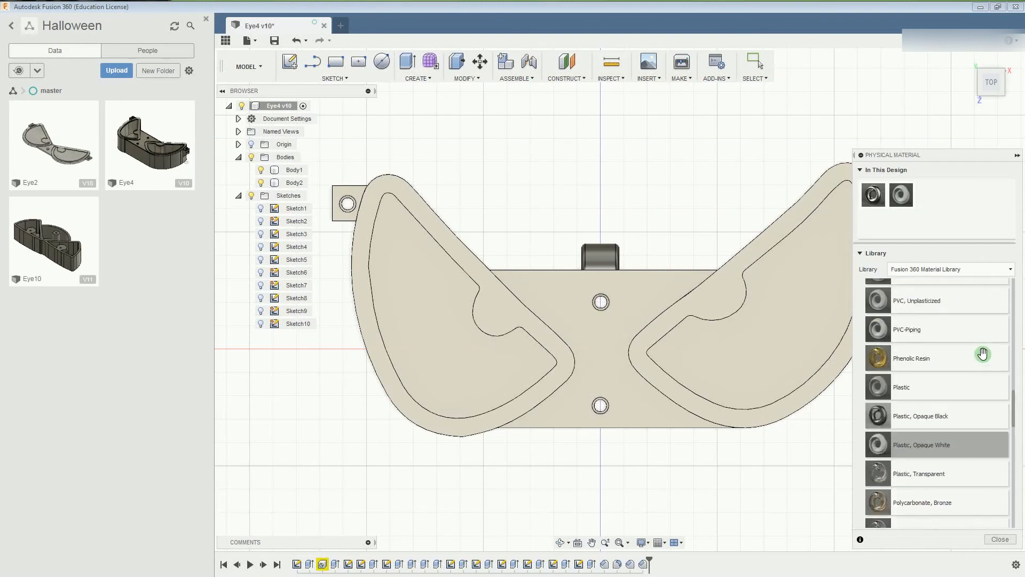
scroll(983, 353, up, 1)
drag(914, 314, 285, 182)
scroll(504, 254, up, 1)
scroll(407, 224, up, 1)
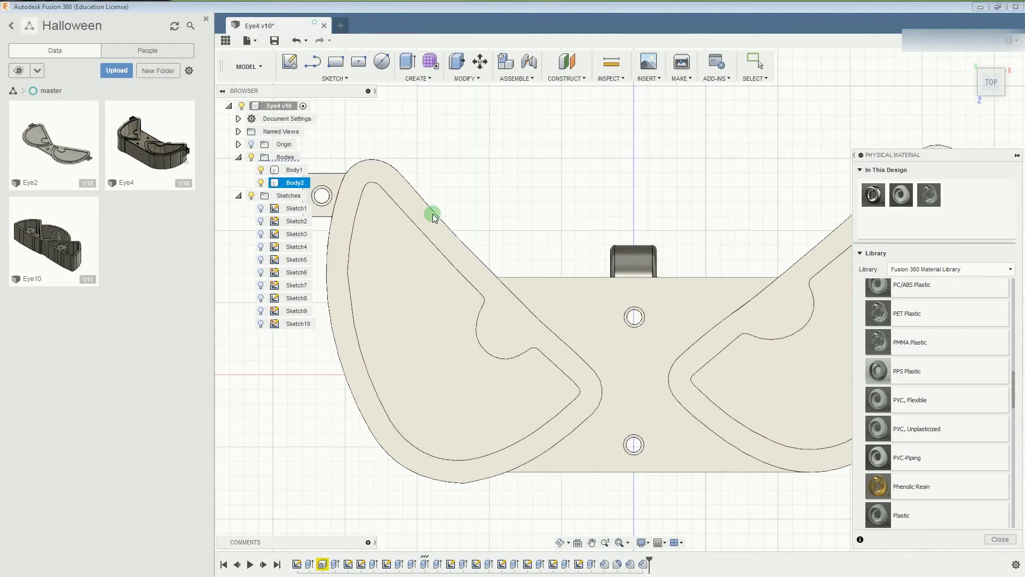
Unassign and delete Plastic, Opaque White from the design, and assign PET Plastic to Body2.
right_click(904, 194)
click(928, 237)
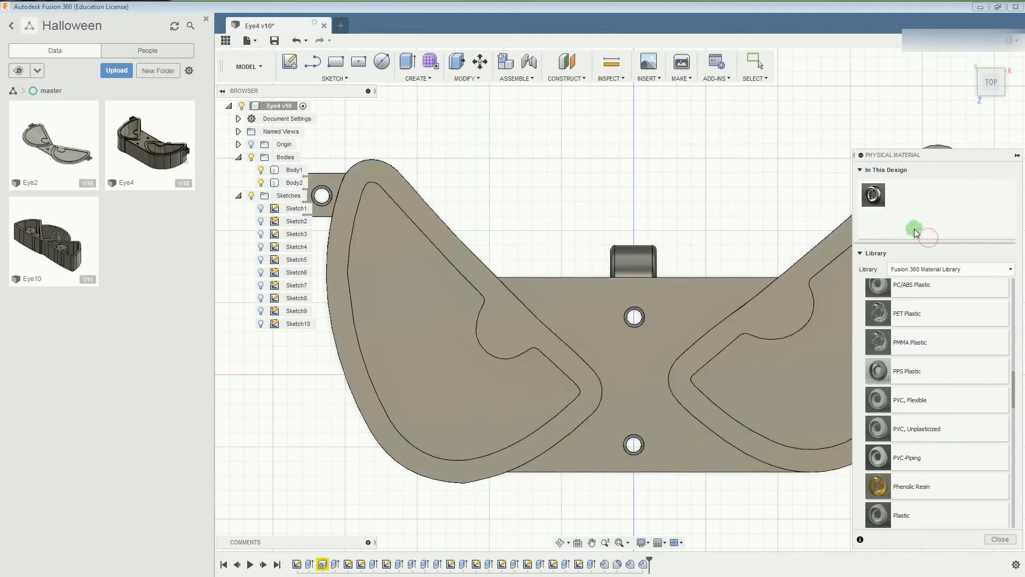
click(518, 182)
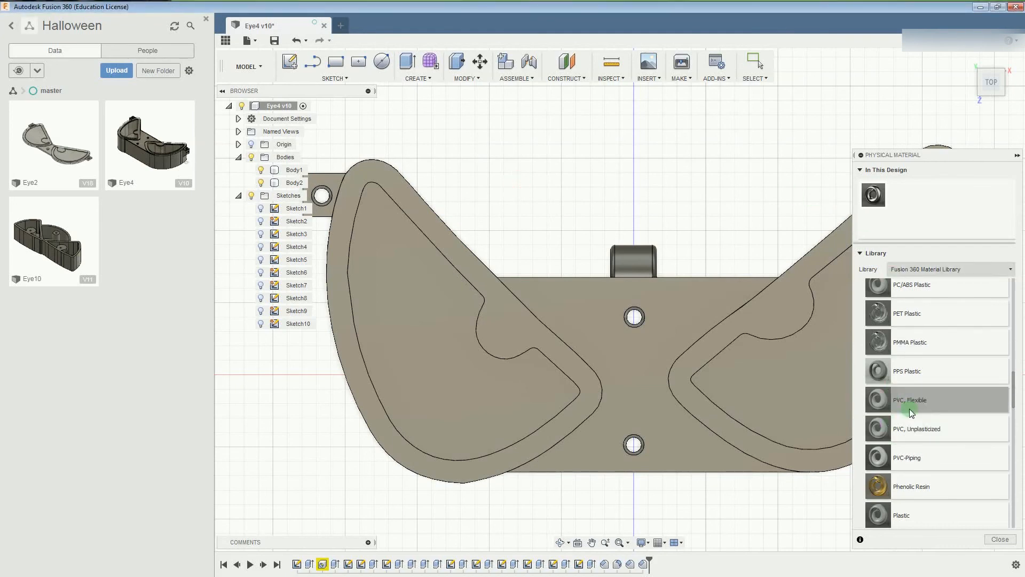
drag(930, 318, 294, 184)
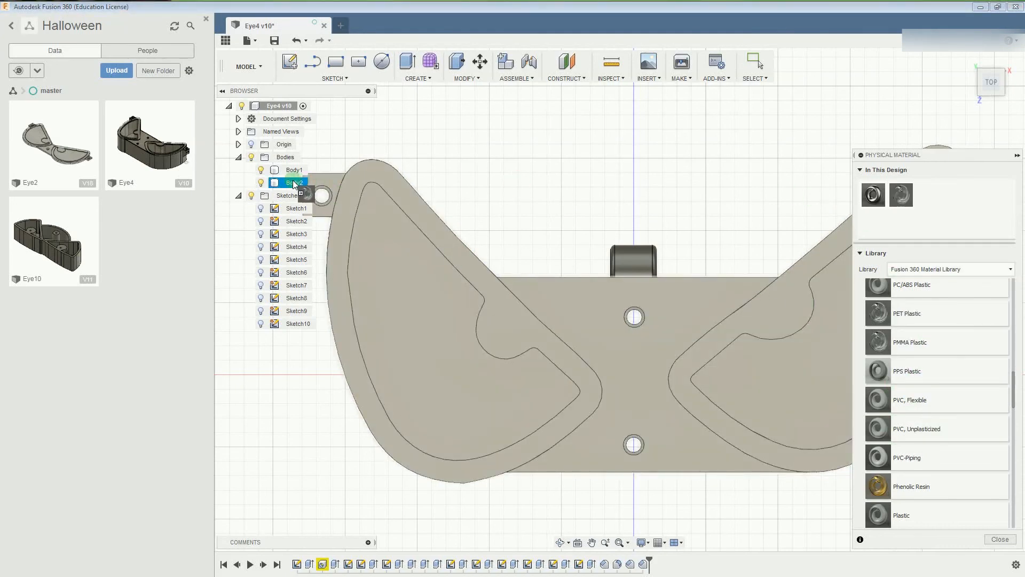
click(970, 59)
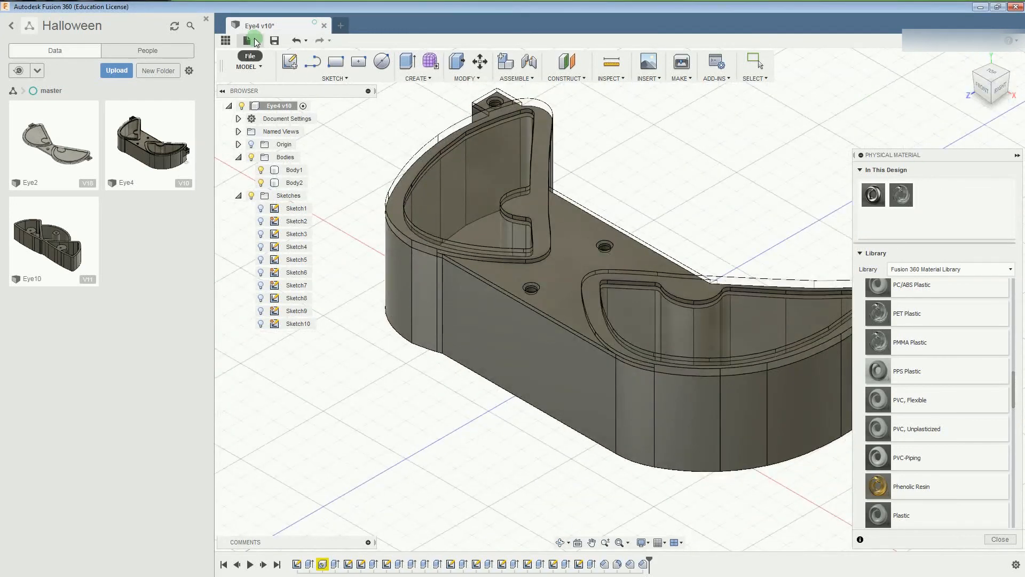
Save a new version of the design with the description "User Saved", and hide the cover body, Body2.
click(274, 40)
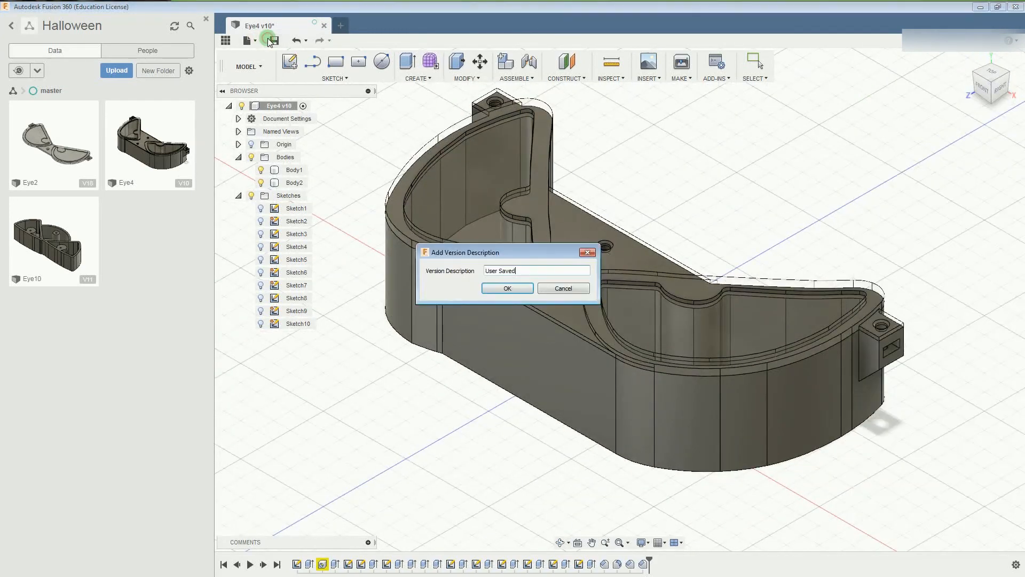
click(516, 288)
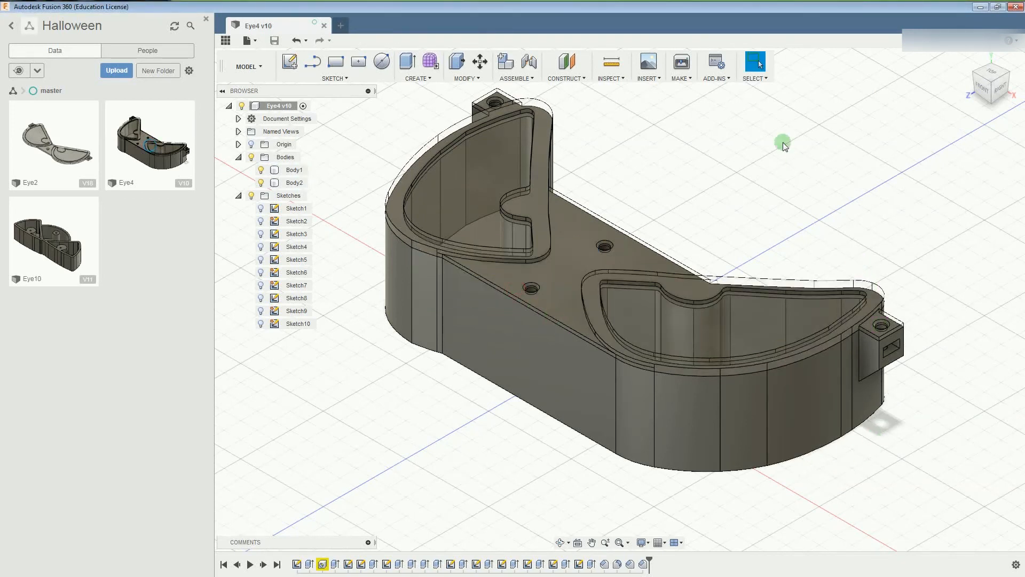
click(262, 183)
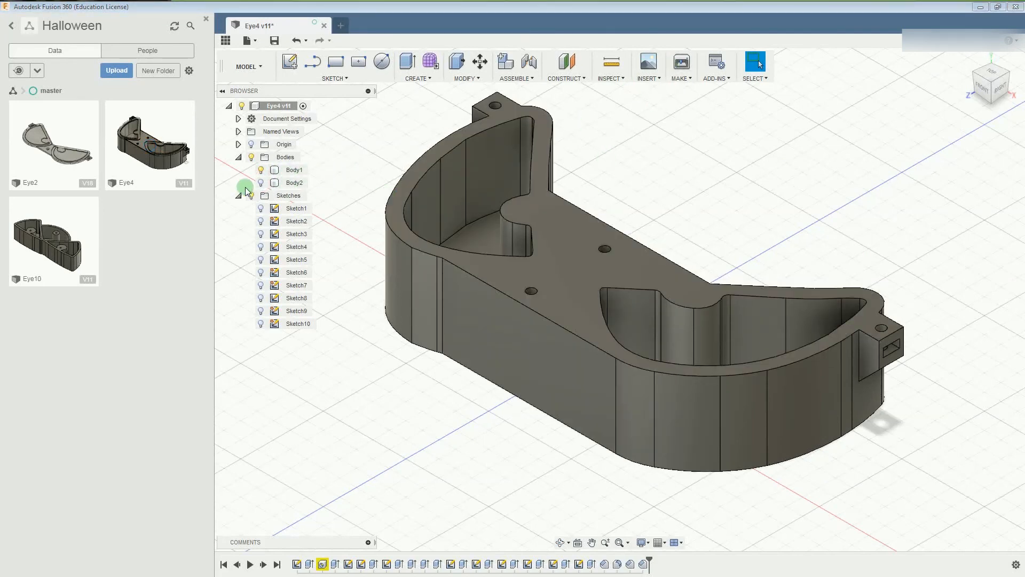
Show the cover body, Body2, and hide the housing body, Body1, to examine the see-through cover on its own.
click(262, 183)
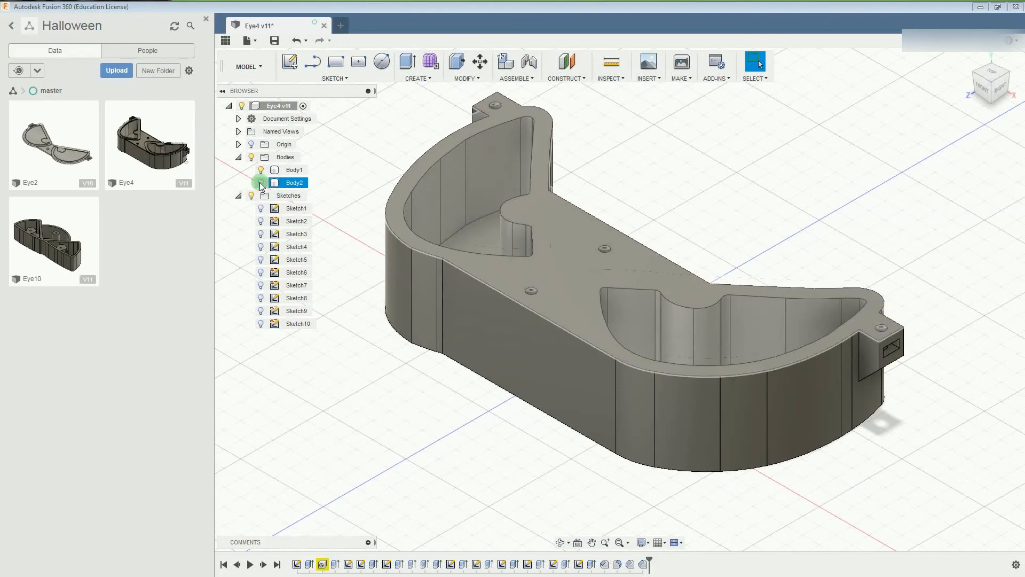
click(261, 170)
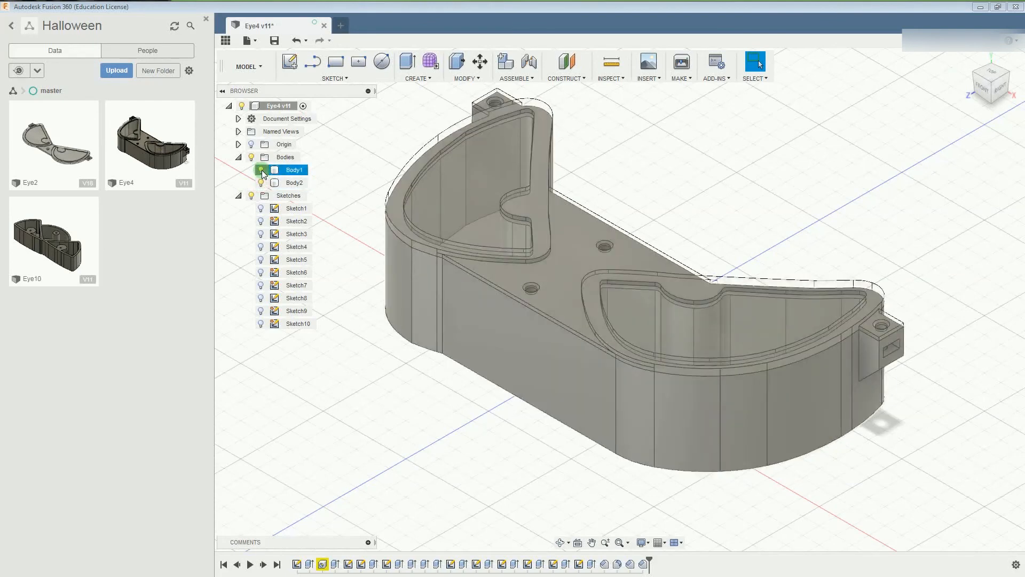
click(633, 259)
click(657, 275)
click(477, 140)
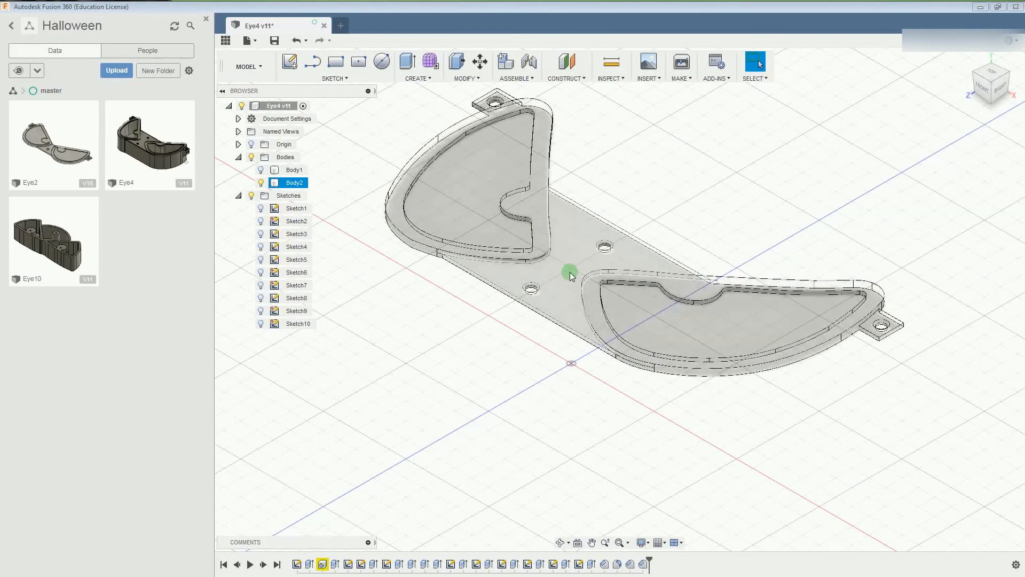
click(354, 183)
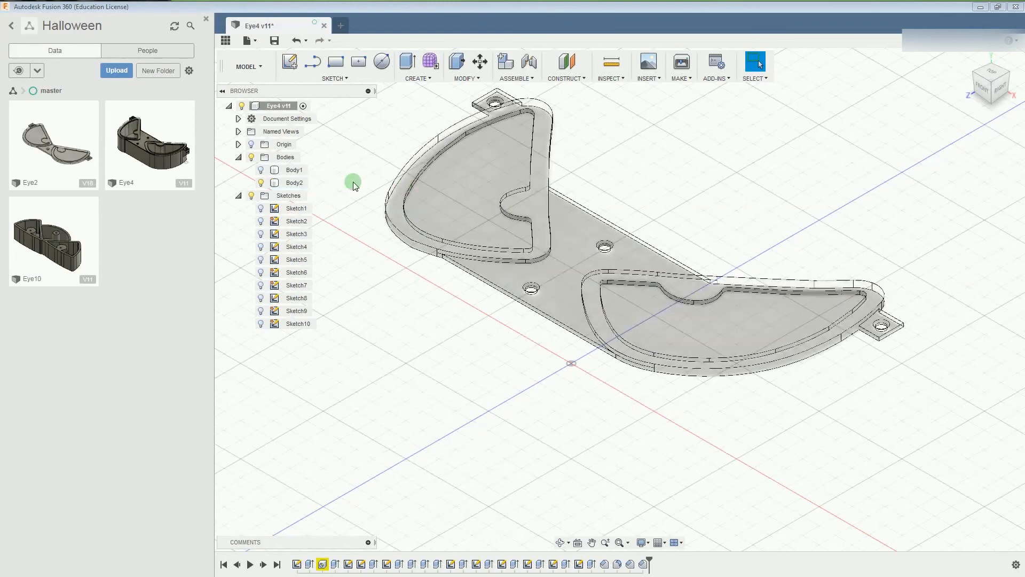
Show the housing body, Body1, together with the cover and save a new version of the design with the description "User Saved".
click(286, 42)
click(564, 289)
click(289, 170)
click(261, 170)
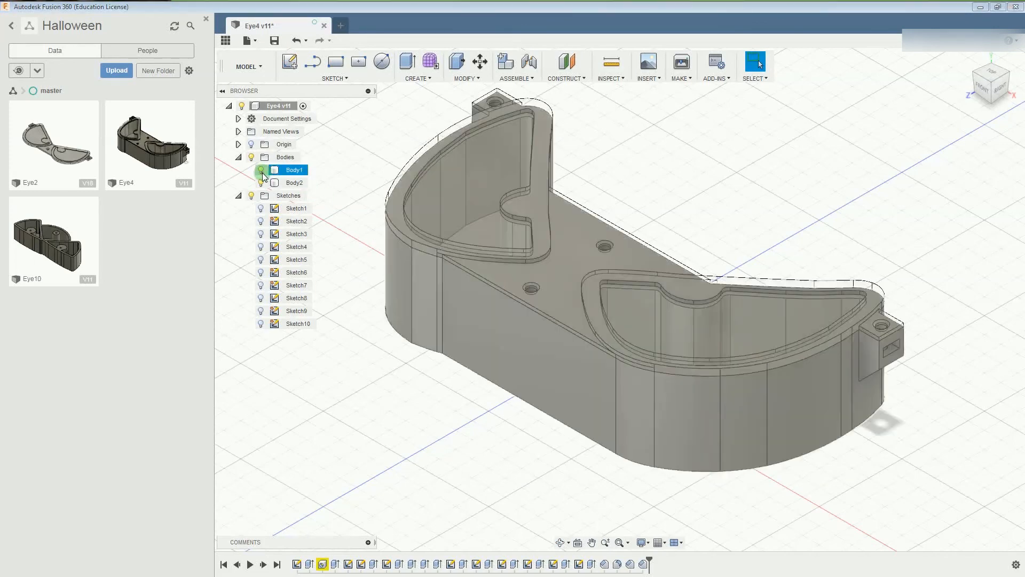
click(275, 40)
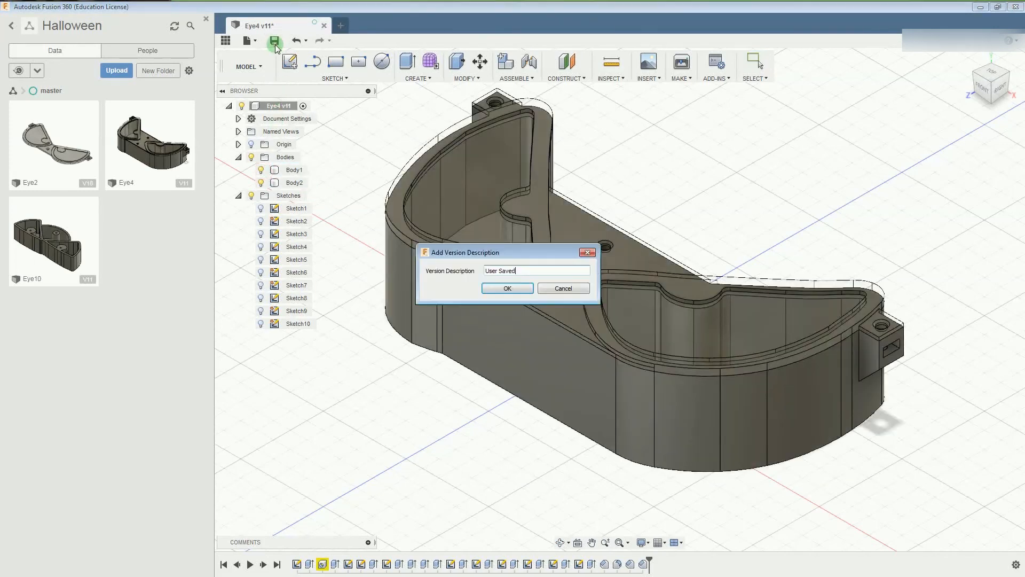
click(526, 288)
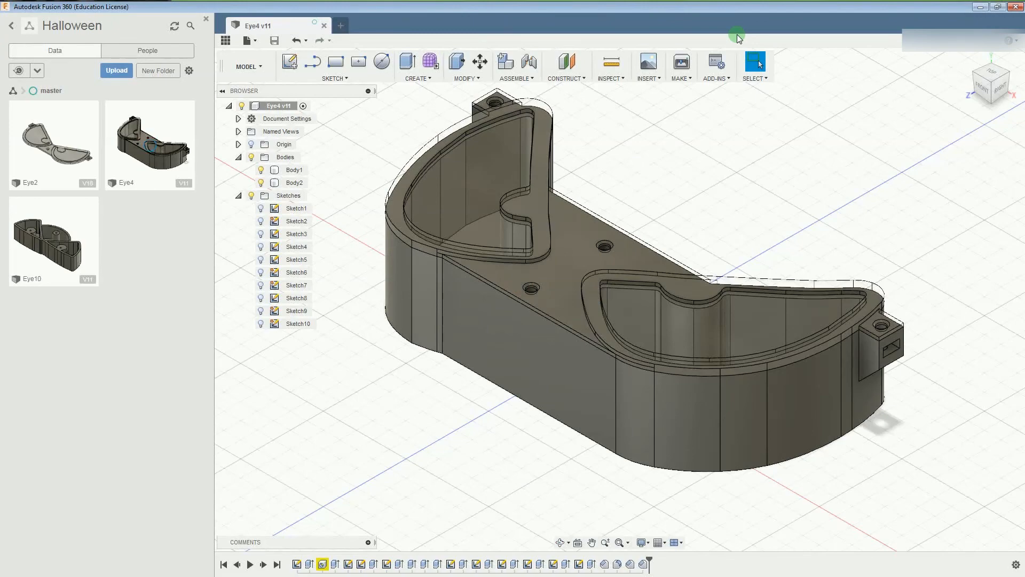